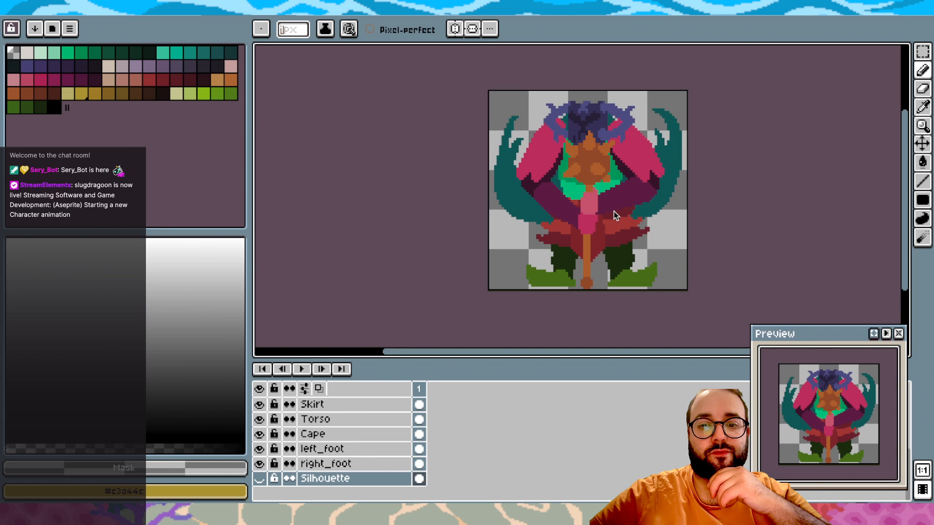
Review frames of the skeleton sprite's Loop animation and return to the layered character sprite
key(ctrl+Tab)
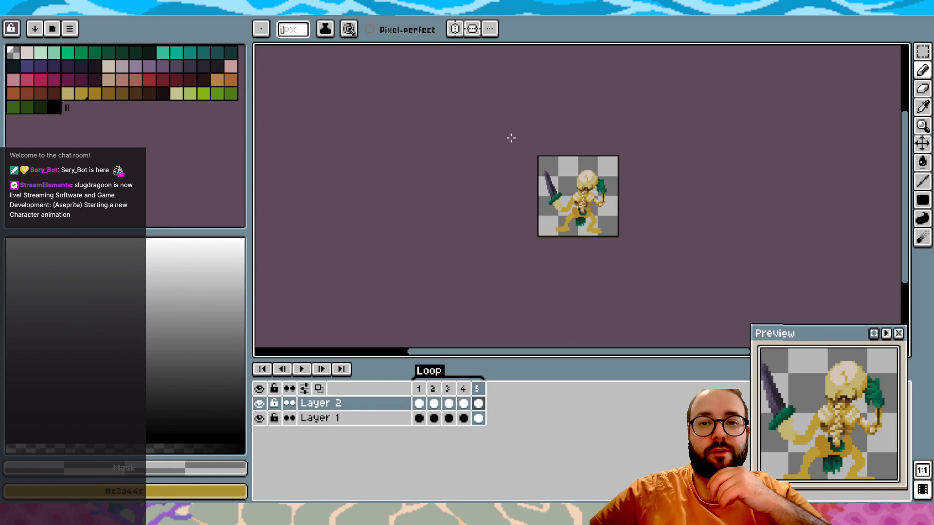
scroll(584, 191, up, 3)
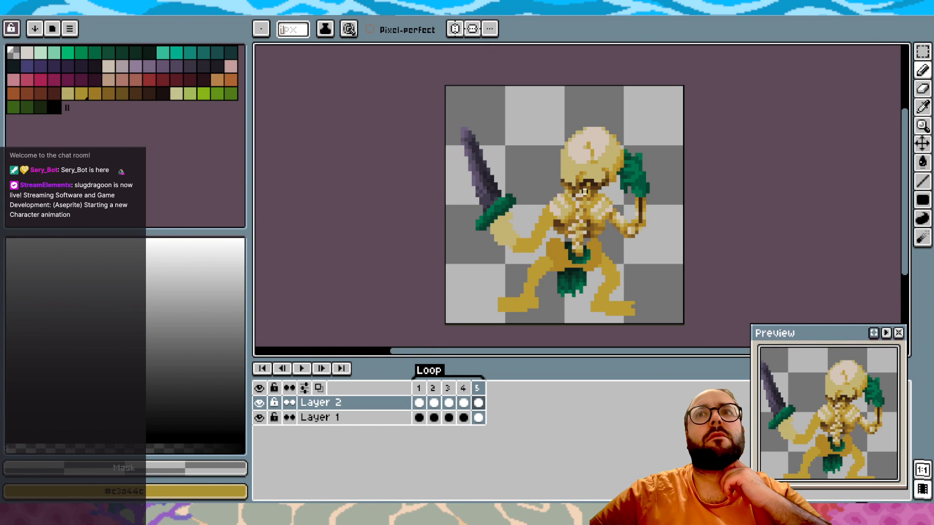
scroll(585, 191, down, 1)
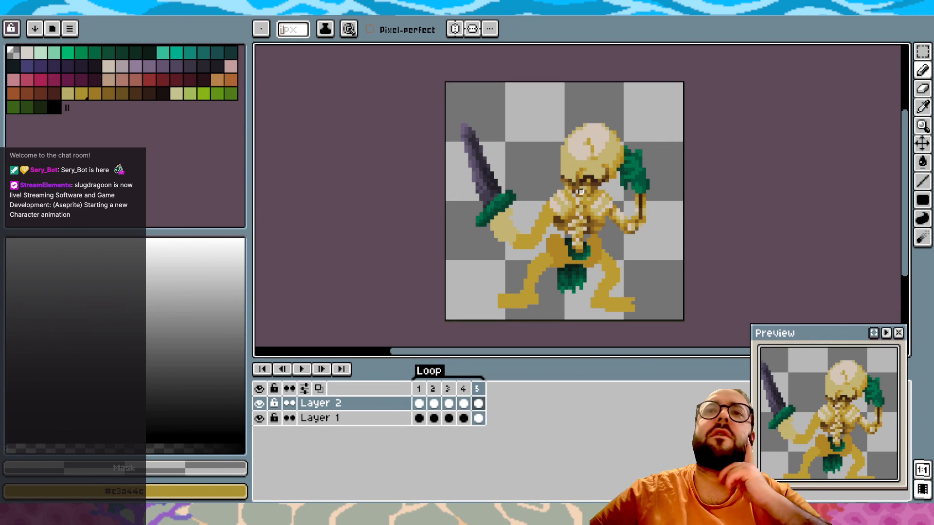
drag(463, 388, 449, 370)
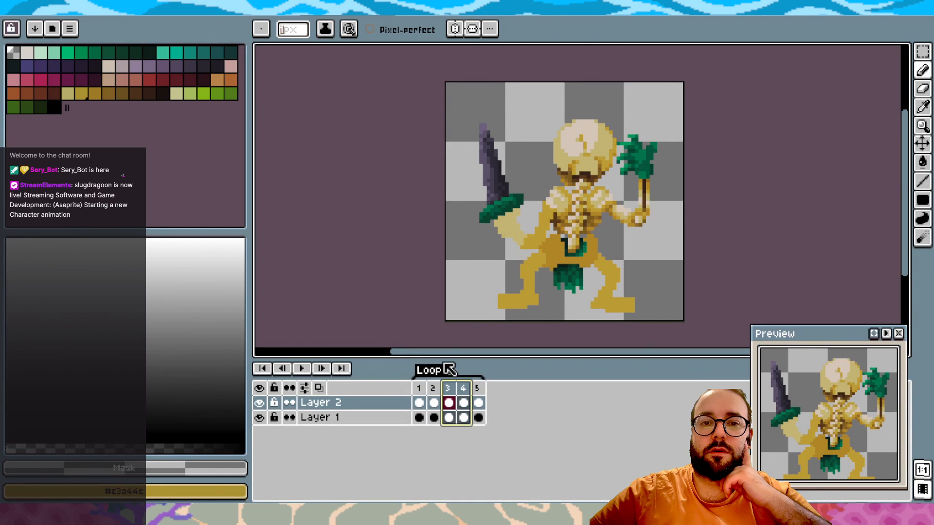
click(395, 16)
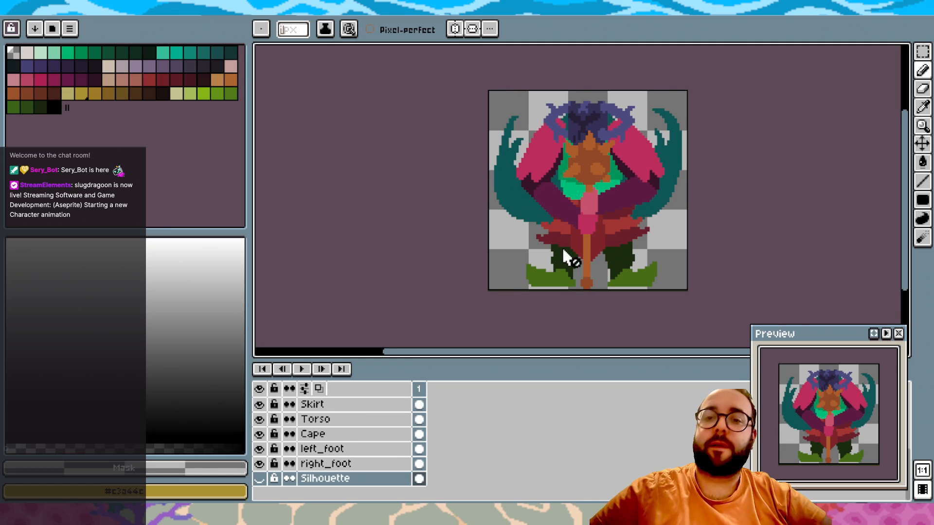
scroll(564, 239, right, 3)
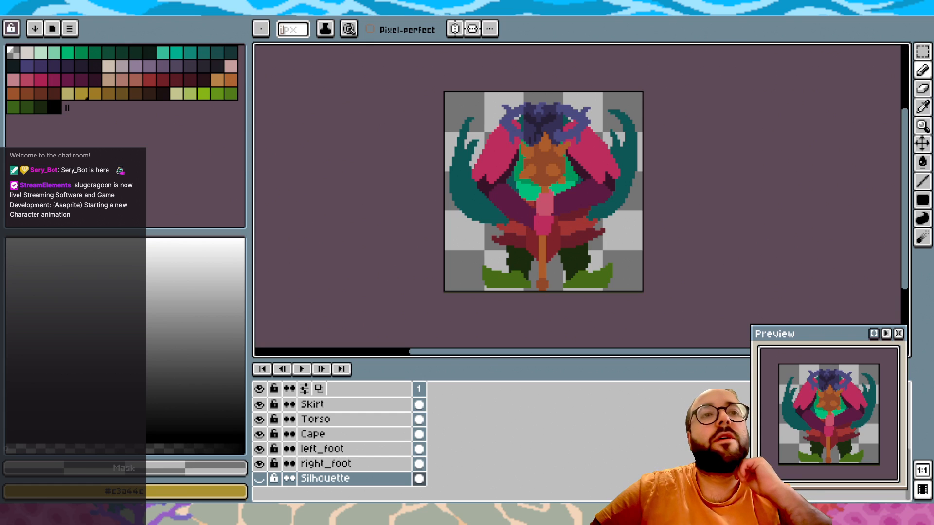
Switch to Numbers and examine the class roles, stats, skill ideas and class combinations in the Fusion table
key(super+Tab)
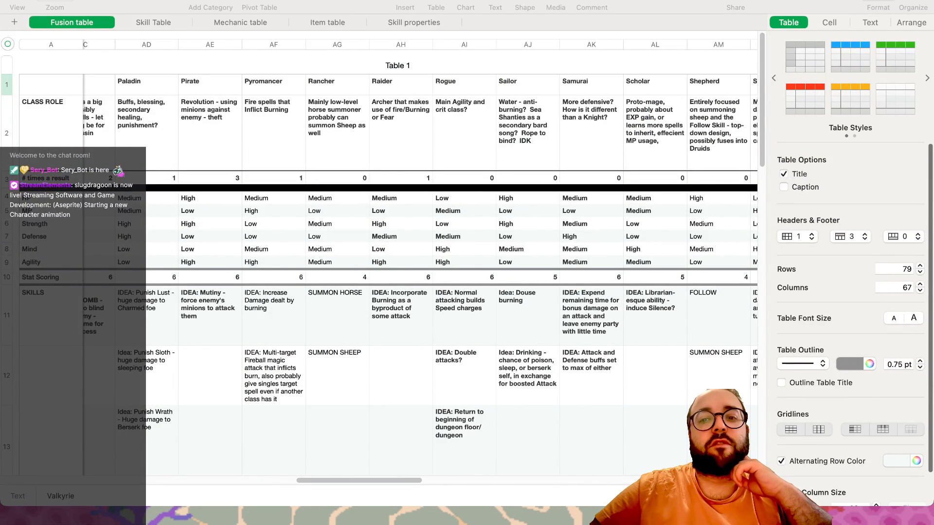
key(super+Tab)
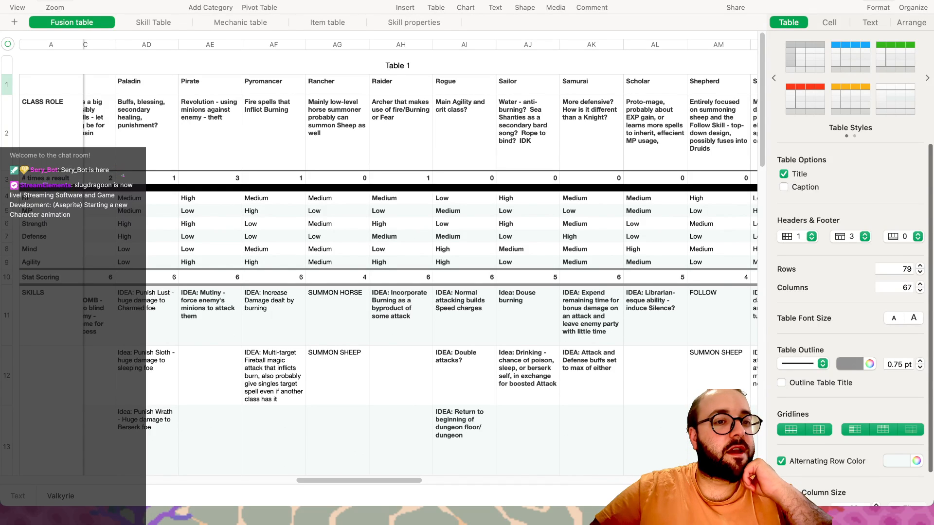
scroll(212, 125, left, 5)
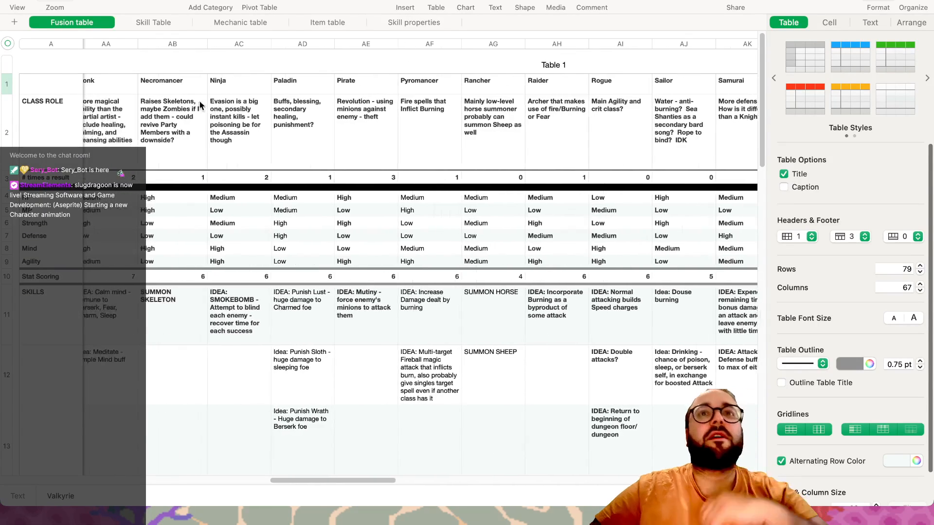
scroll(176, 83, left, 5)
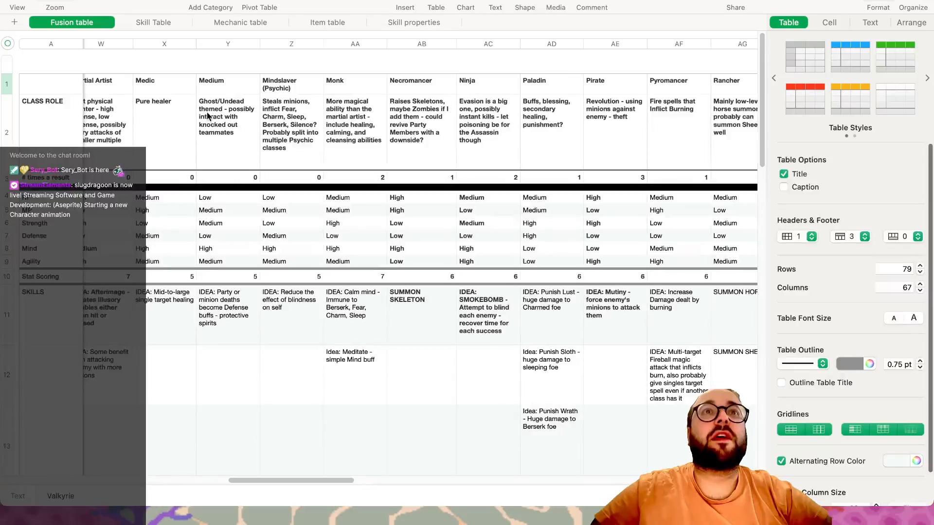
scroll(527, 115, right, 10)
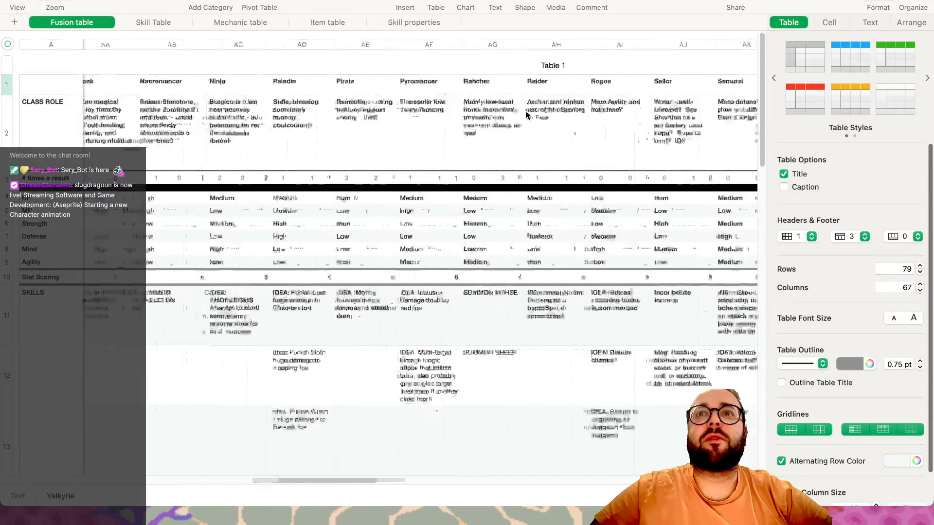
scroll(527, 115, left, 15)
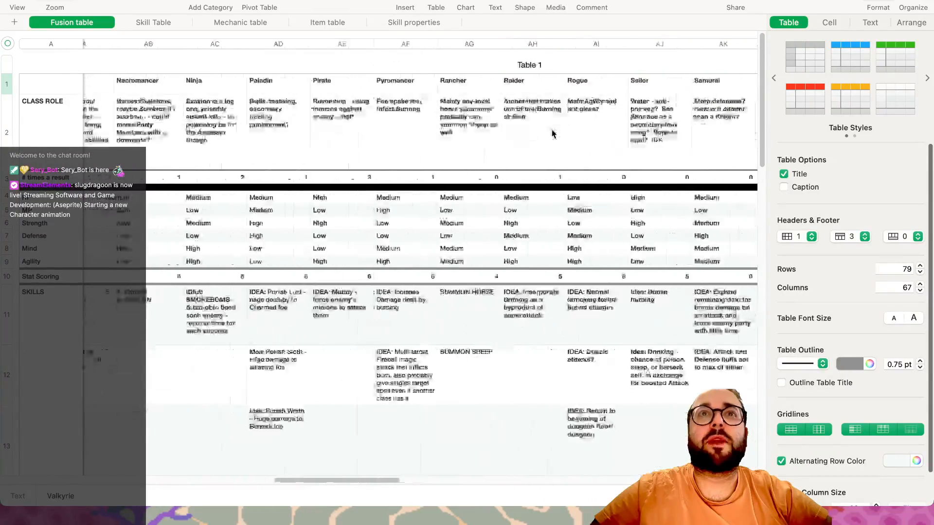
scroll(553, 133, left, 15)
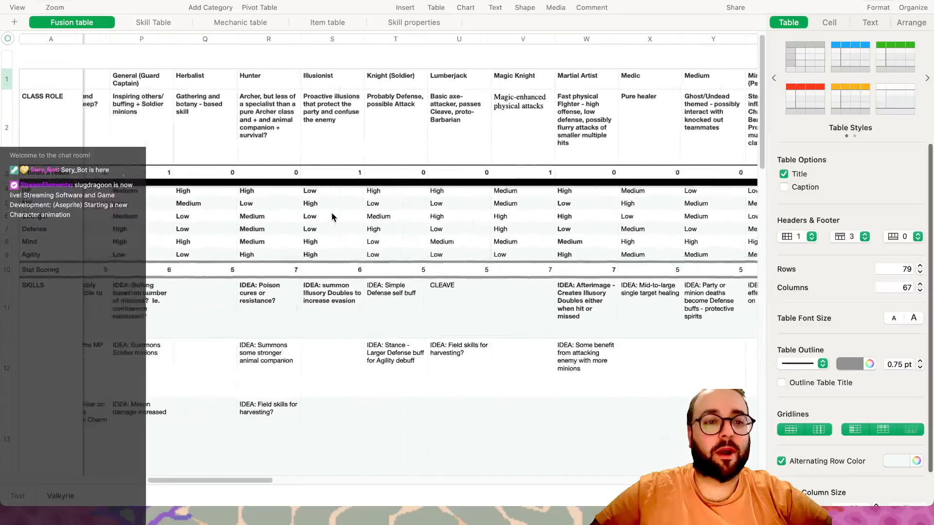
scroll(332, 216, left, 12)
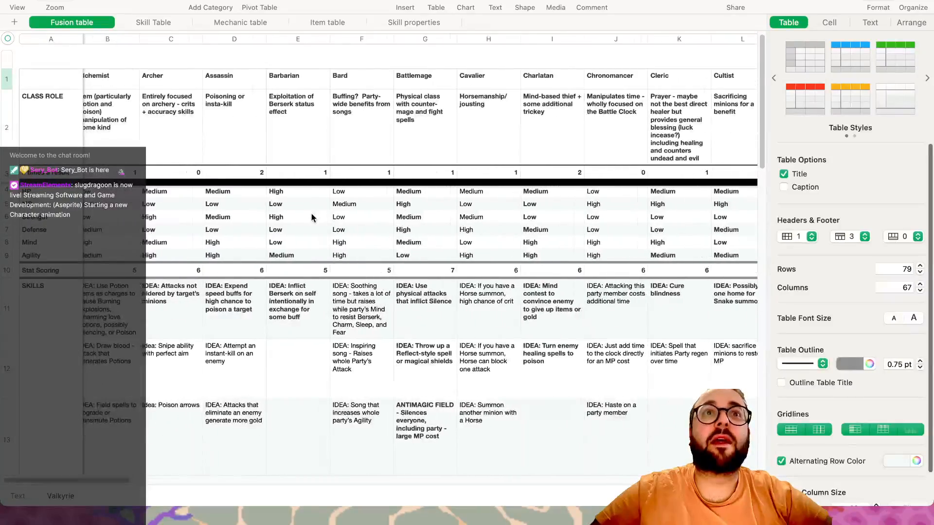
scroll(311, 212, down, 8)
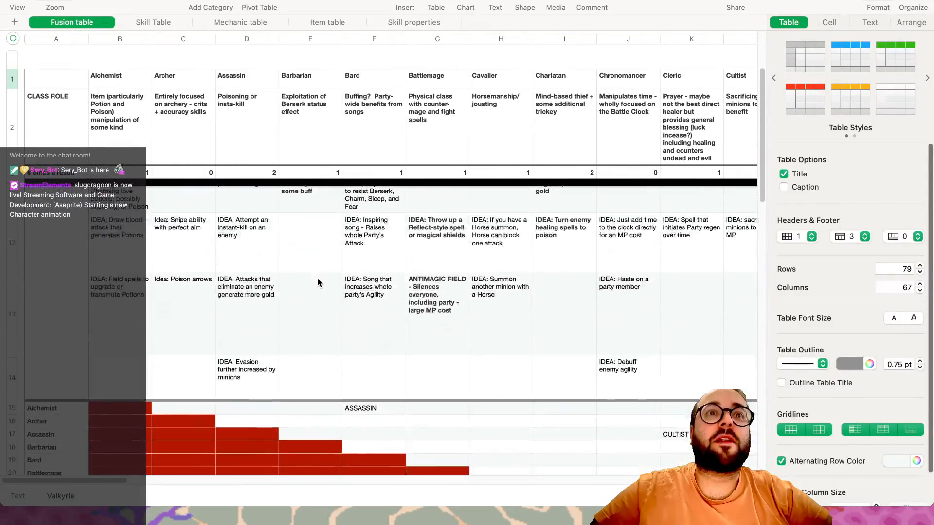
scroll(317, 279, down, 2)
scroll(317, 280, right, 10)
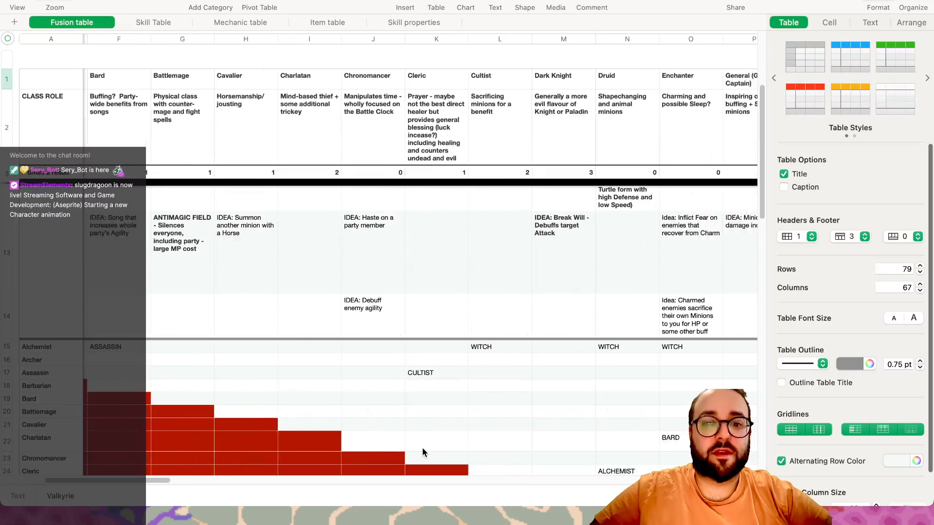
scroll(422, 449, up, 10)
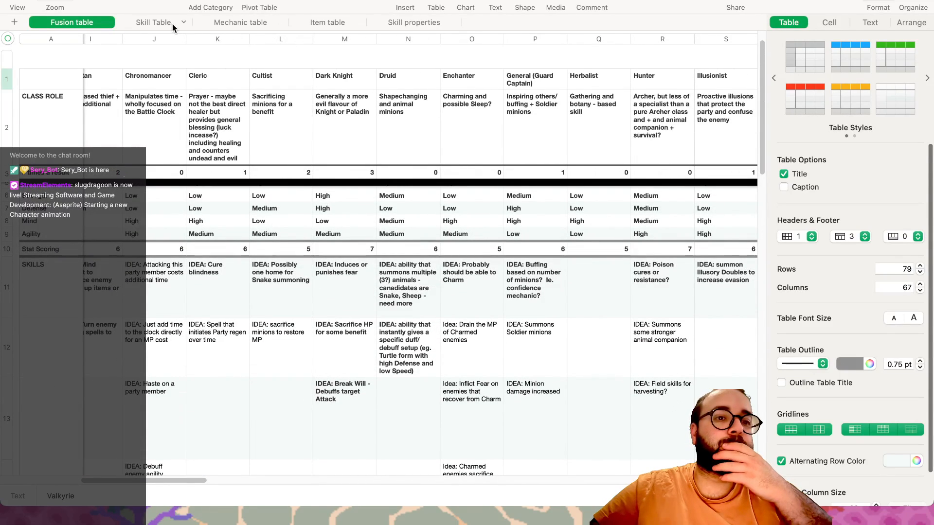
Look through the skills and their implementations in the Skill Table sheet
click(157, 23)
scroll(210, 222, down, 5)
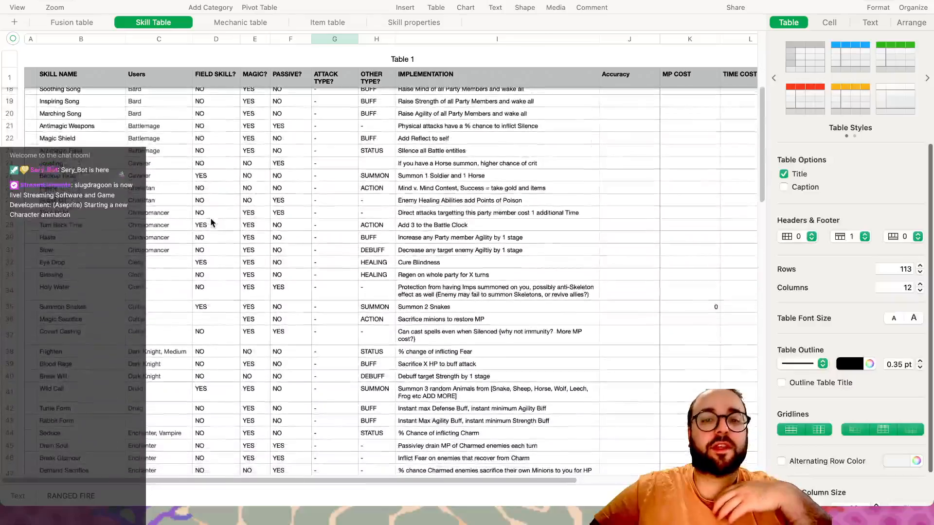
scroll(210, 222, up, 10)
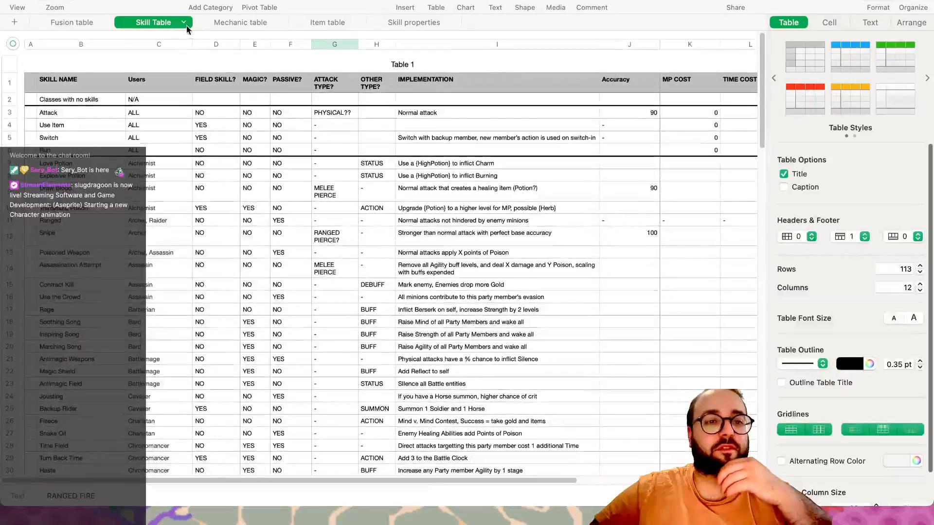
Examine the status effects and their interactions in the Mechanic table sheet
click(222, 22)
scroll(264, 175, up, 2)
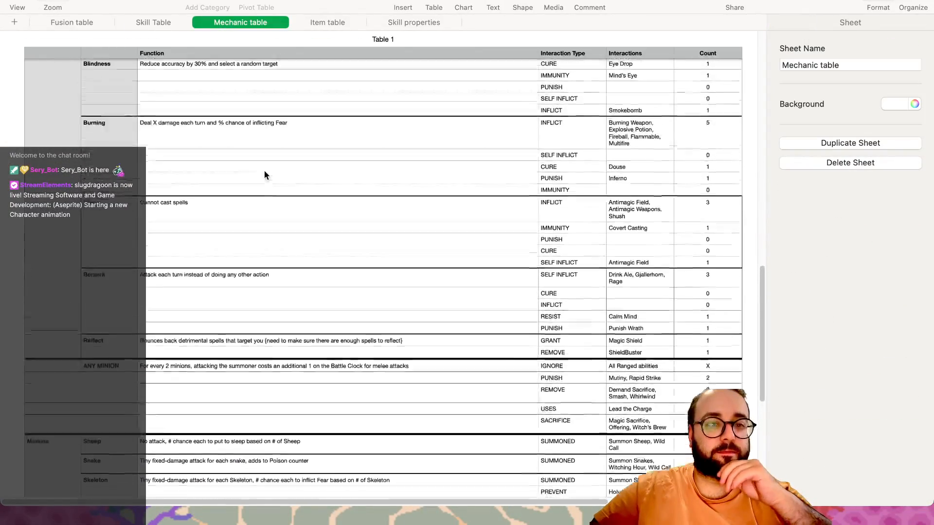
scroll(264, 176, up, 3)
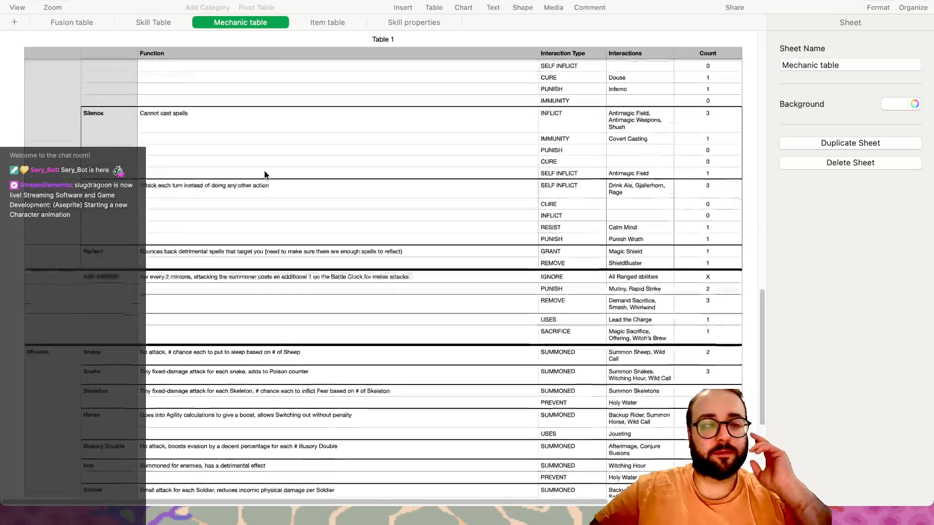
scroll(264, 175, up, 5)
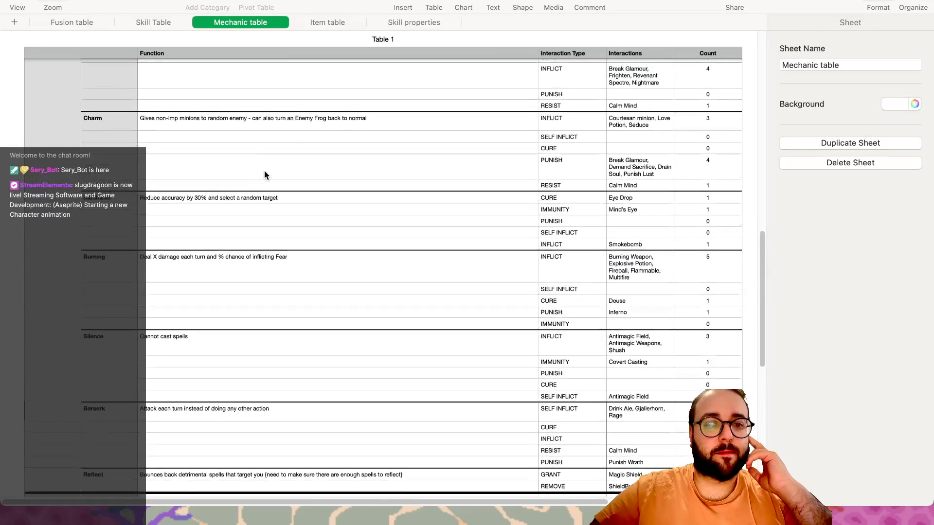
scroll(264, 171, up, 1)
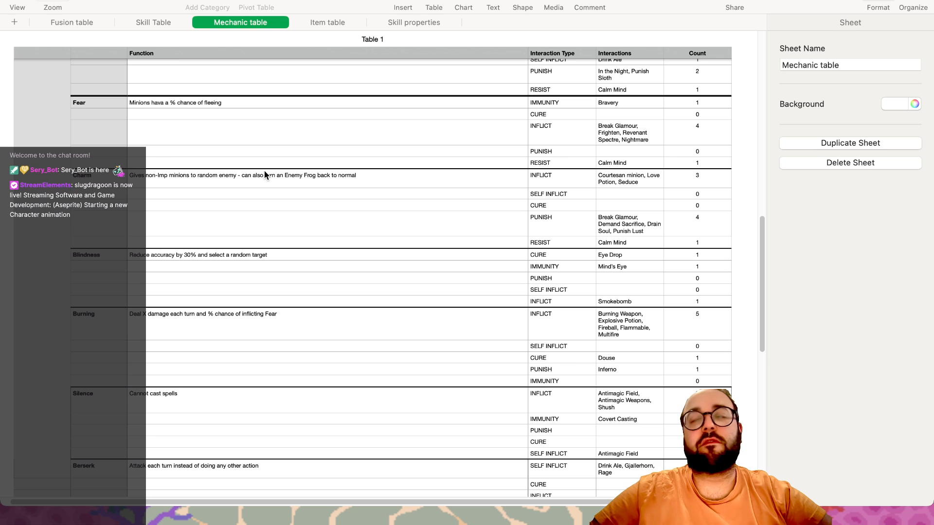
scroll(280, 174, right, 3)
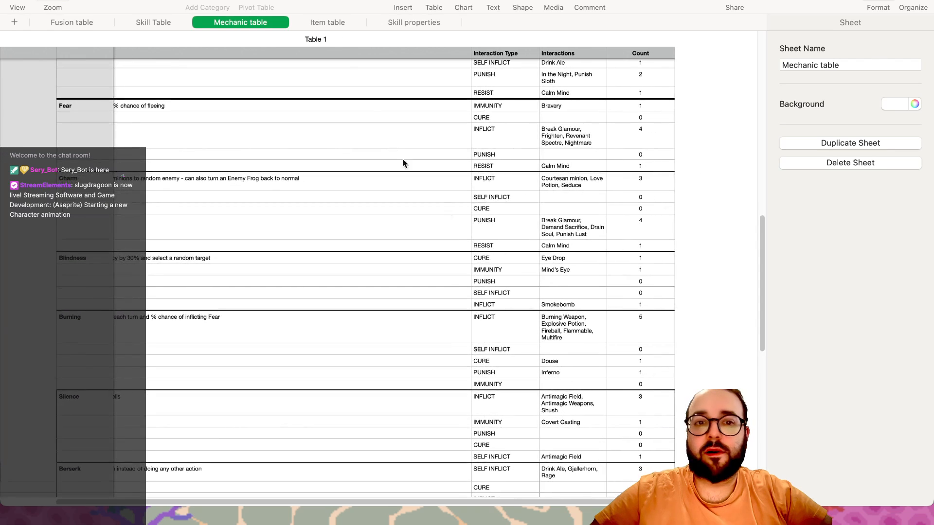
Look over the contents of the Item table and Skill properties sheets
click(316, 22)
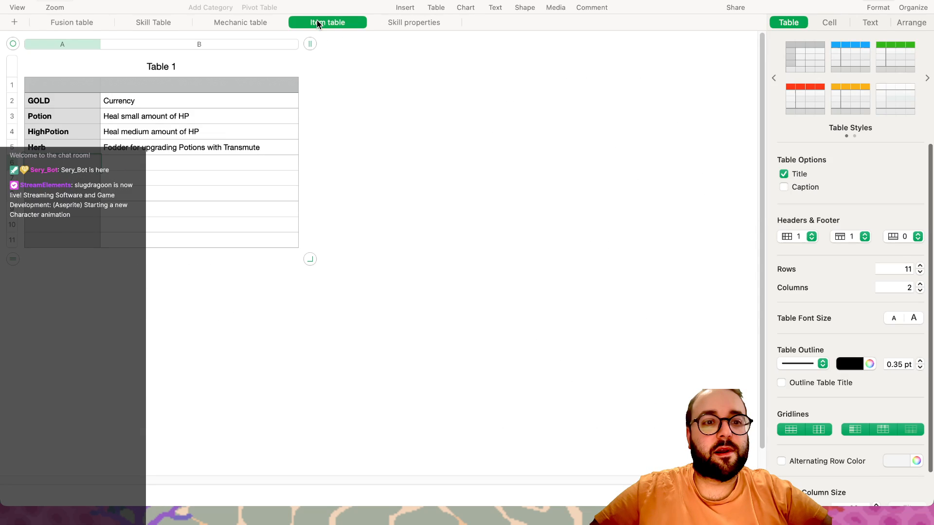
click(244, 21)
click(423, 21)
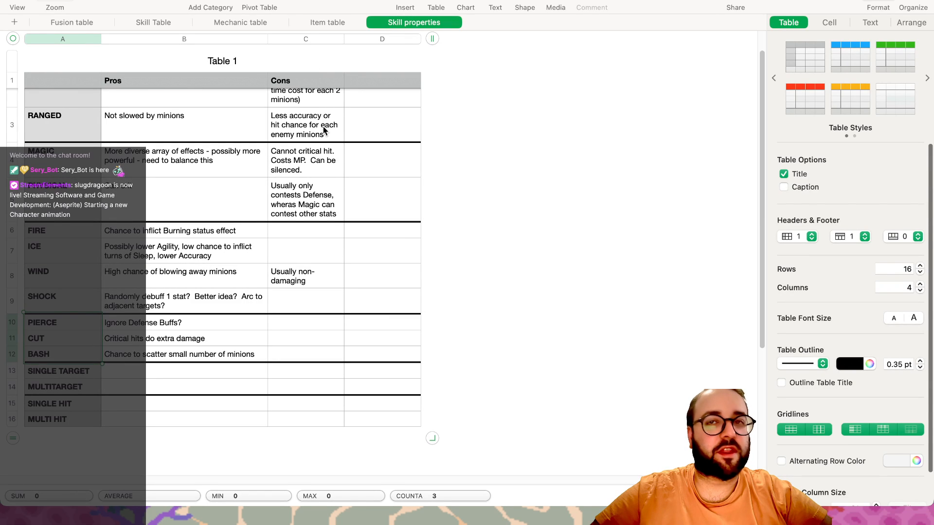
Return to the Mechanic table's Minions section and select the minion names from Sheep to Wolf
click(240, 22)
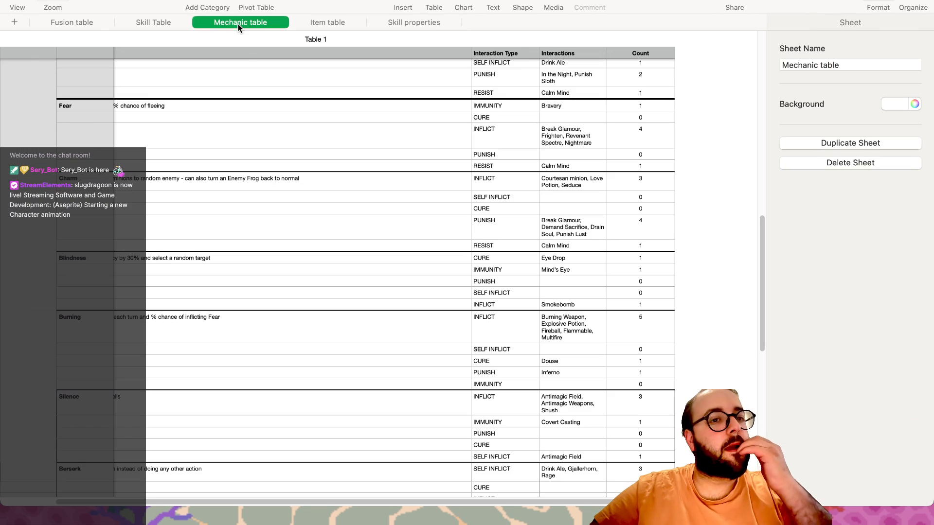
scroll(244, 56, left, 3)
scroll(243, 56, down, 15)
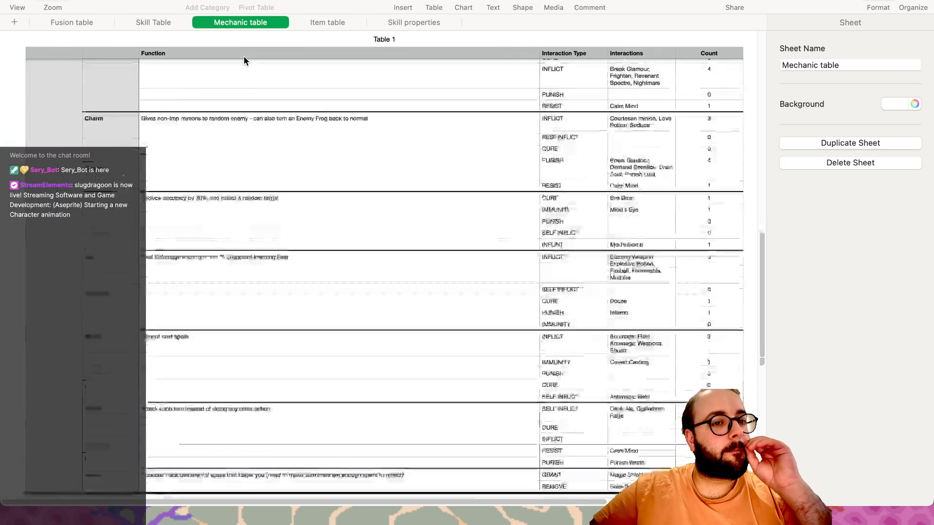
scroll(244, 57, down, 1)
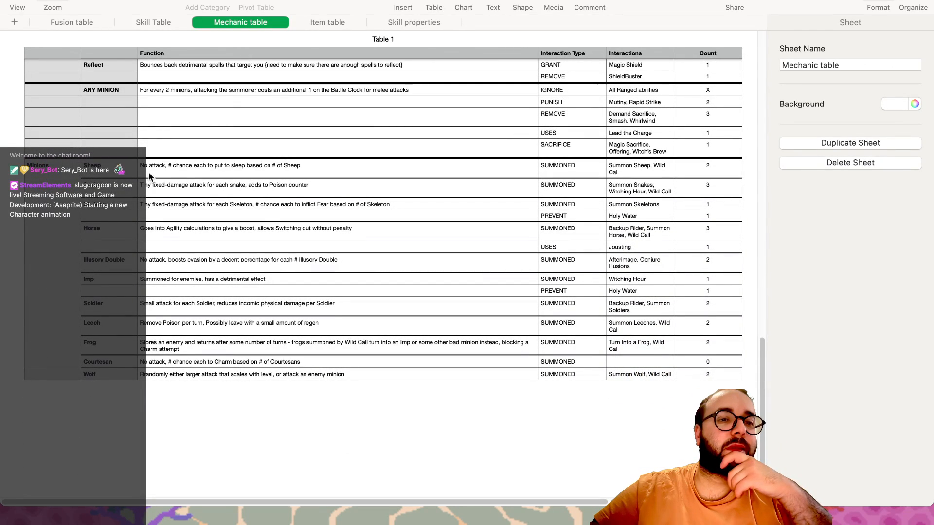
click(98, 175)
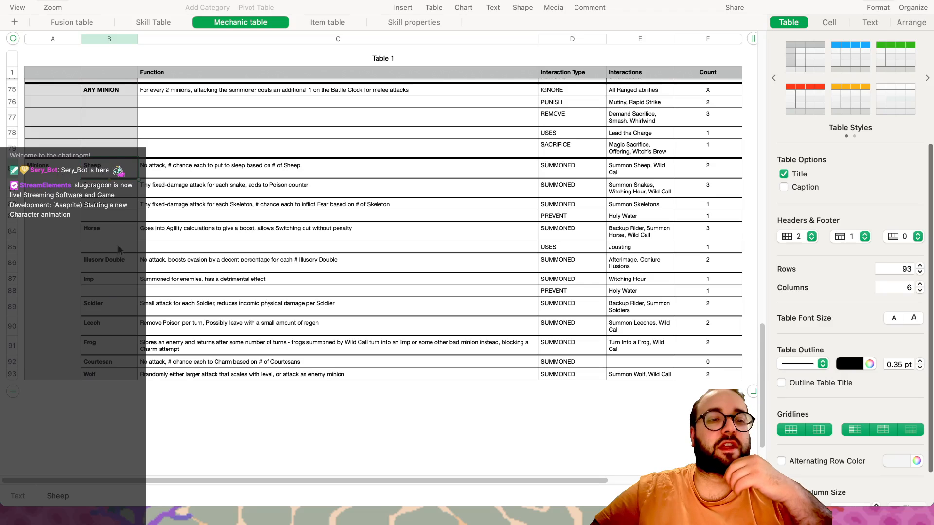
click(104, 376)
drag(104, 376, 108, 174)
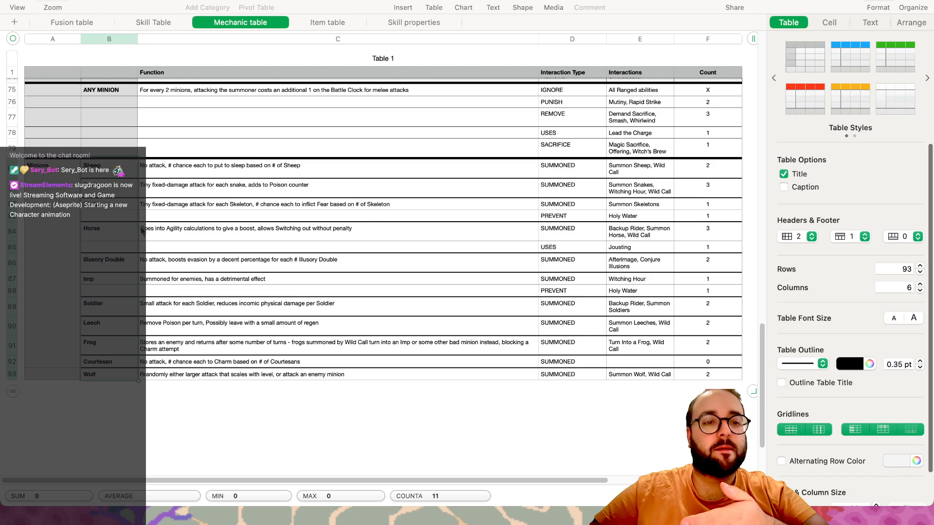
Go through the minion names in two groups, Sheep to Skeleton and Horse to Wolf, and clear the selection
click(117, 170)
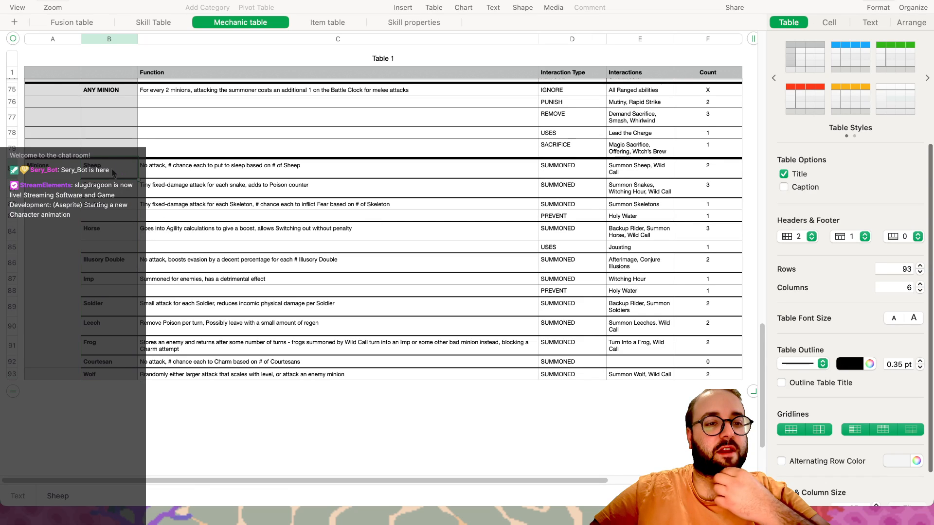
drag(114, 171, 112, 203)
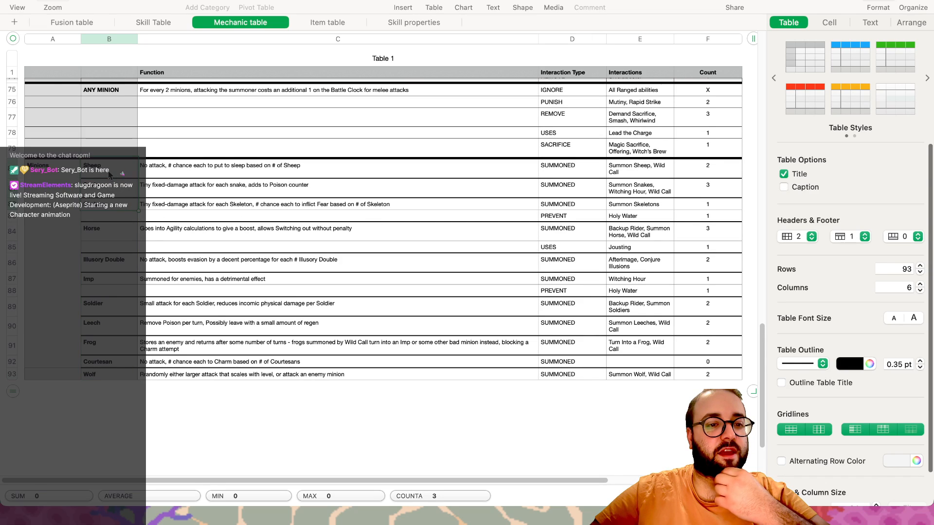
click(112, 227)
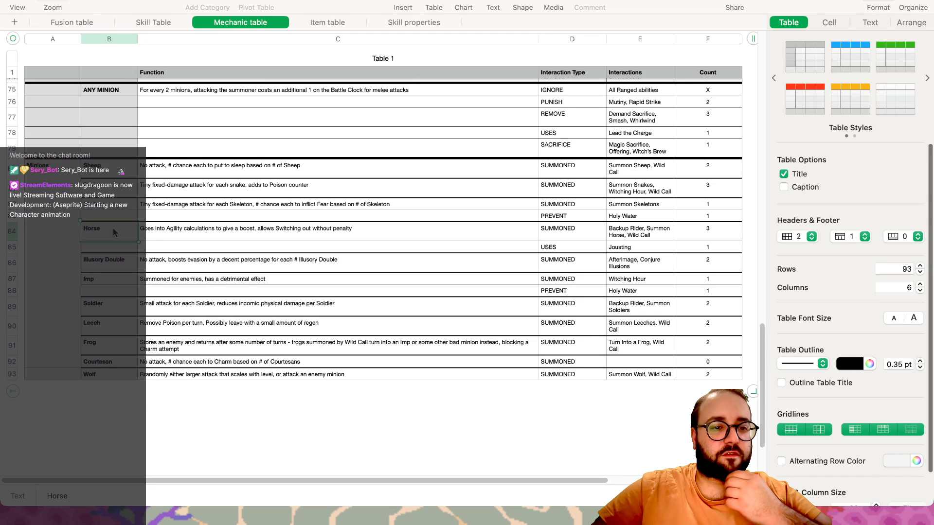
drag(112, 228, 104, 372)
click(105, 437)
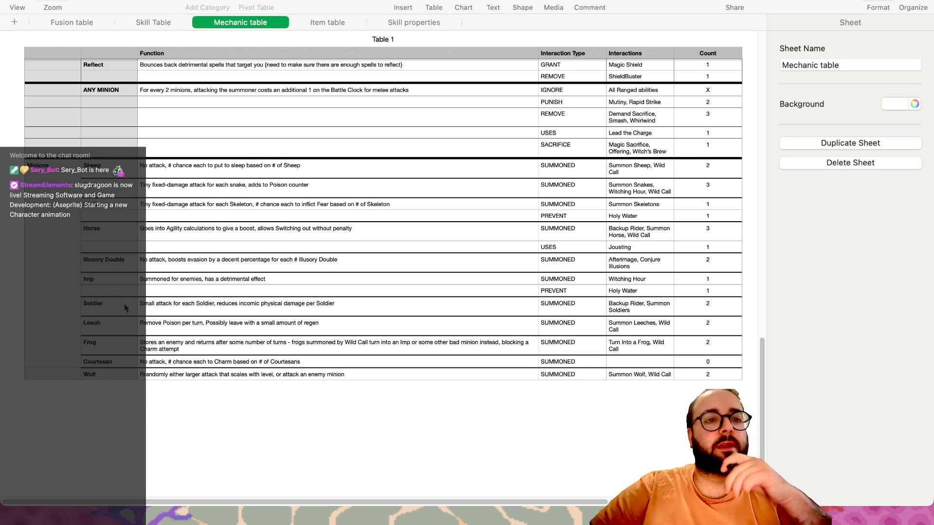
Go through the Minions entries in the Mechanic table one by one, from Snake and Horse down to Courtesan
click(106, 229)
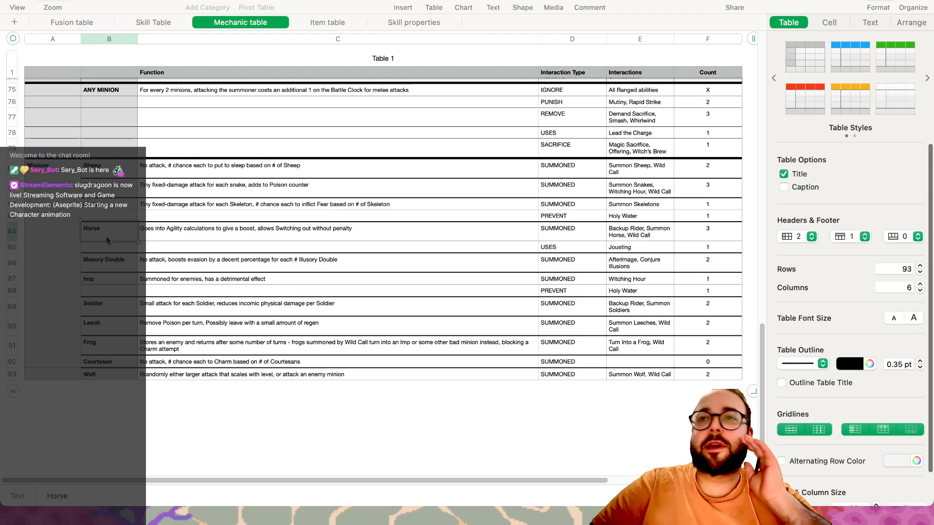
click(98, 199)
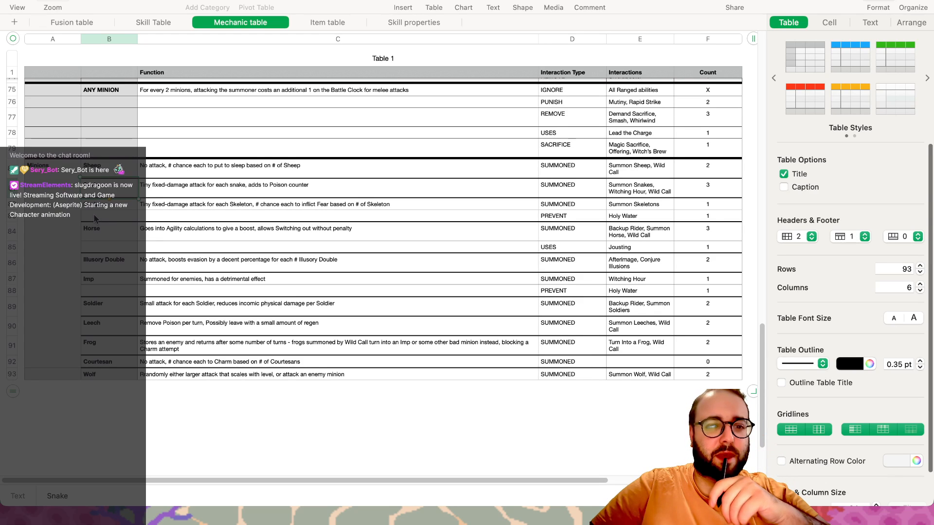
click(98, 233)
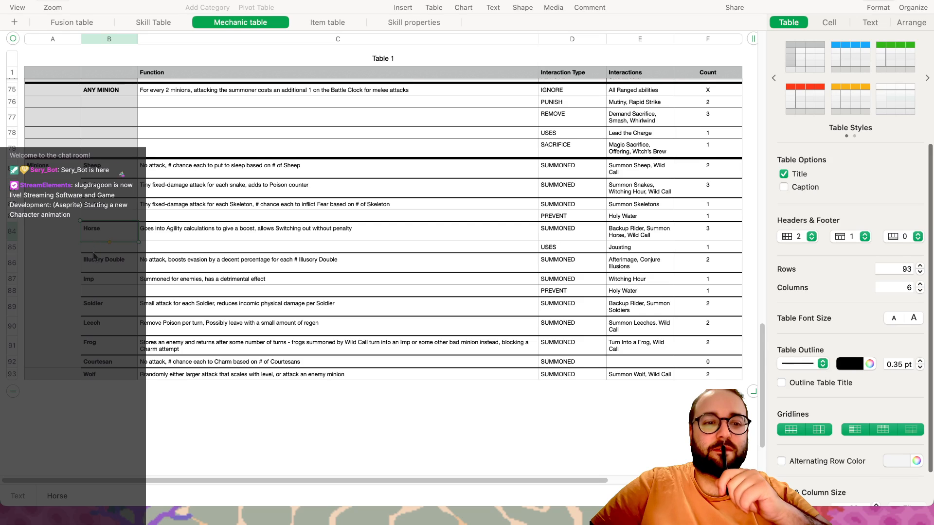
click(96, 267)
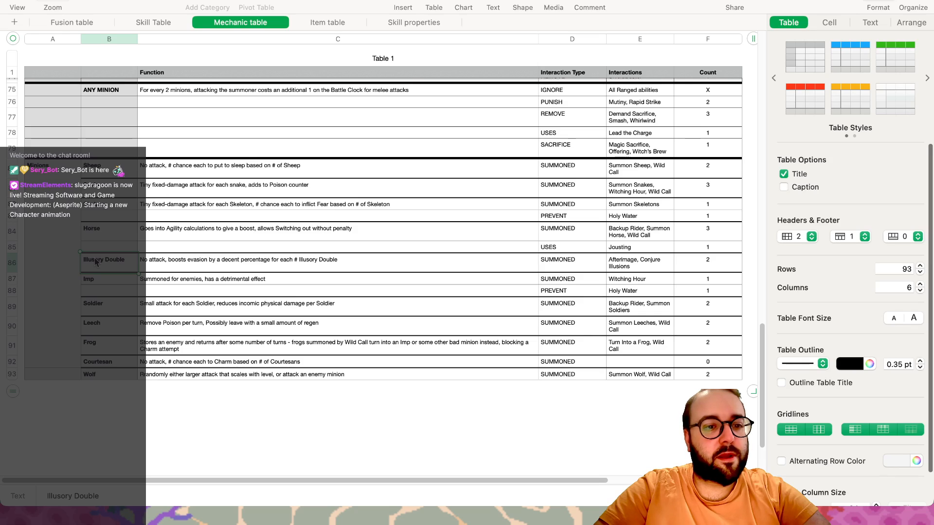
click(95, 280)
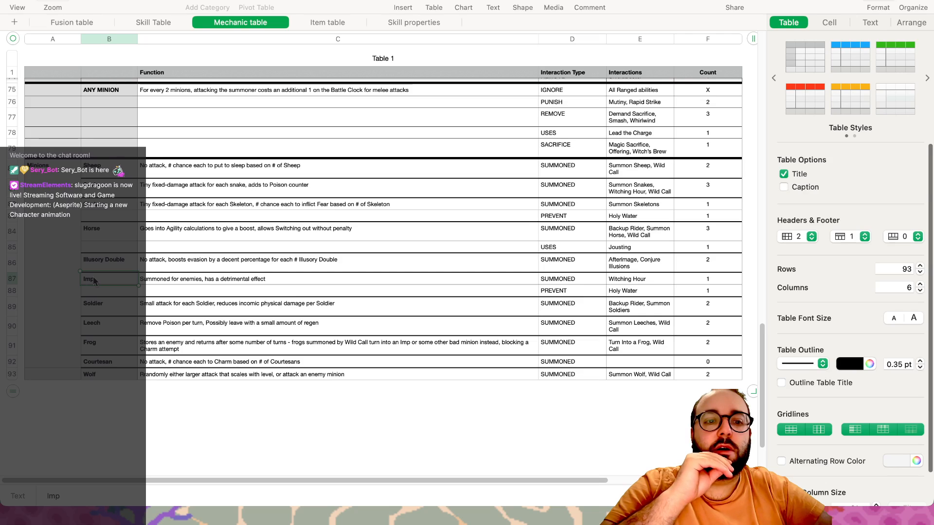
click(108, 305)
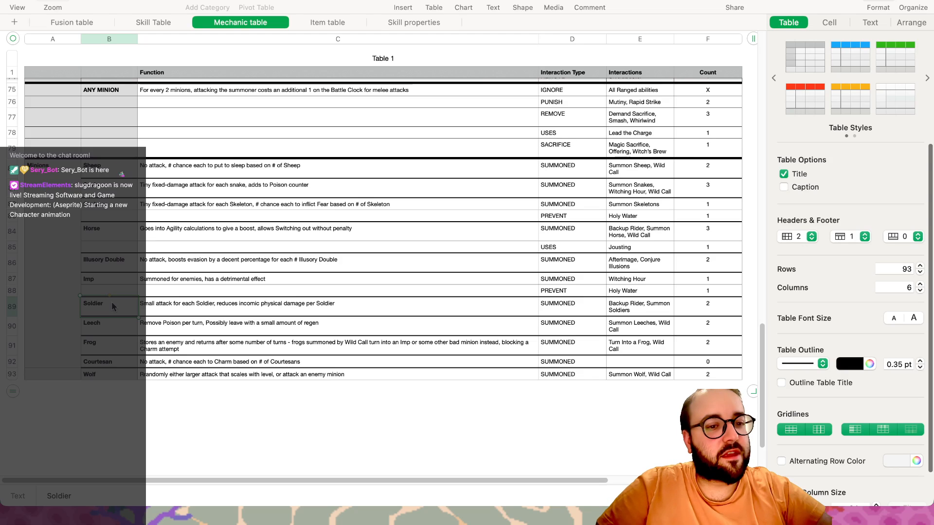
click(99, 328)
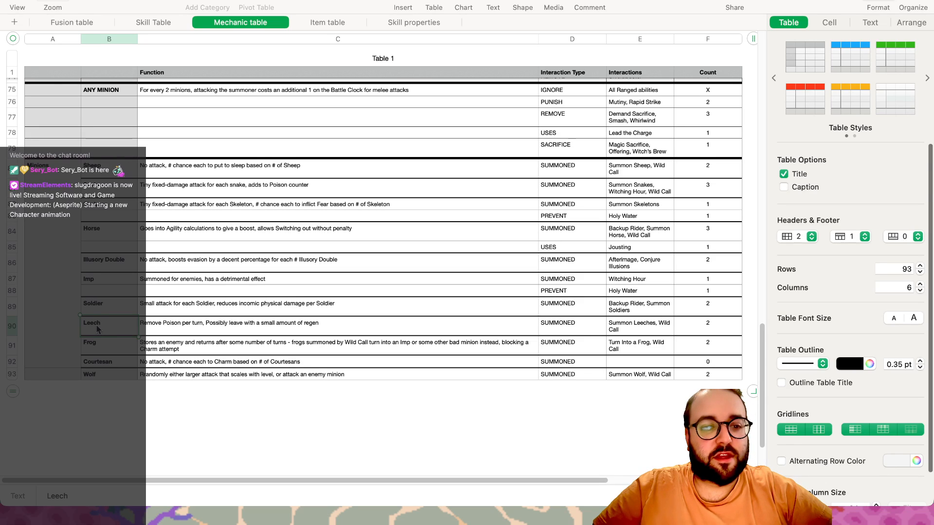
click(97, 343)
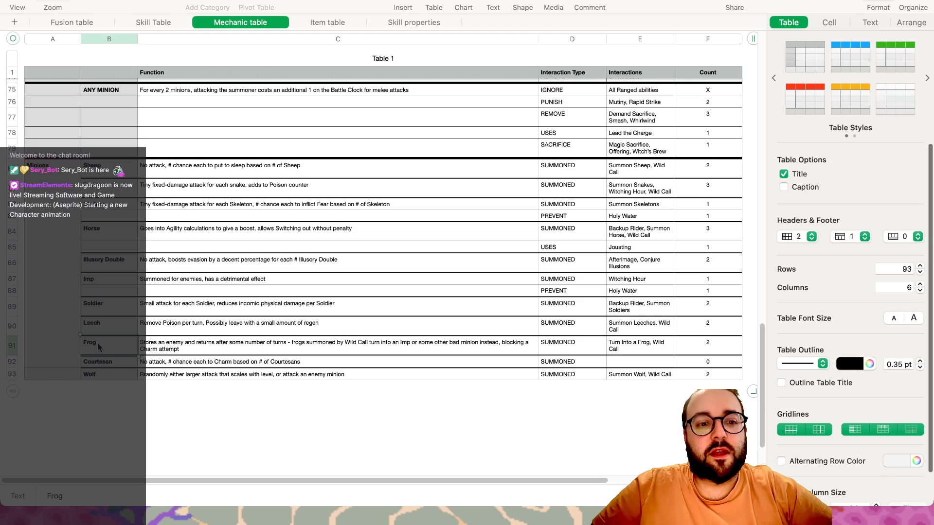
click(124, 364)
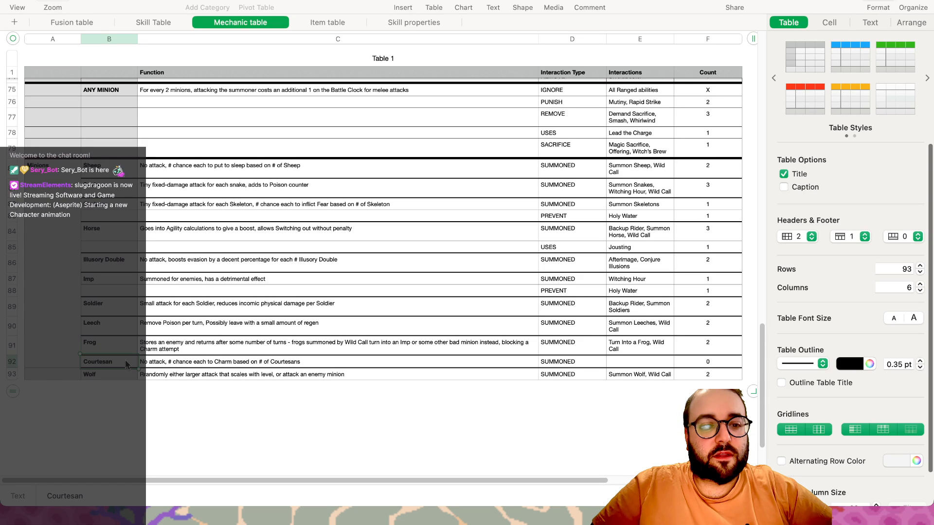
Examine the Courtesan and Wolf minion entries together with their function descriptions
click(167, 363)
drag(126, 363, 184, 364)
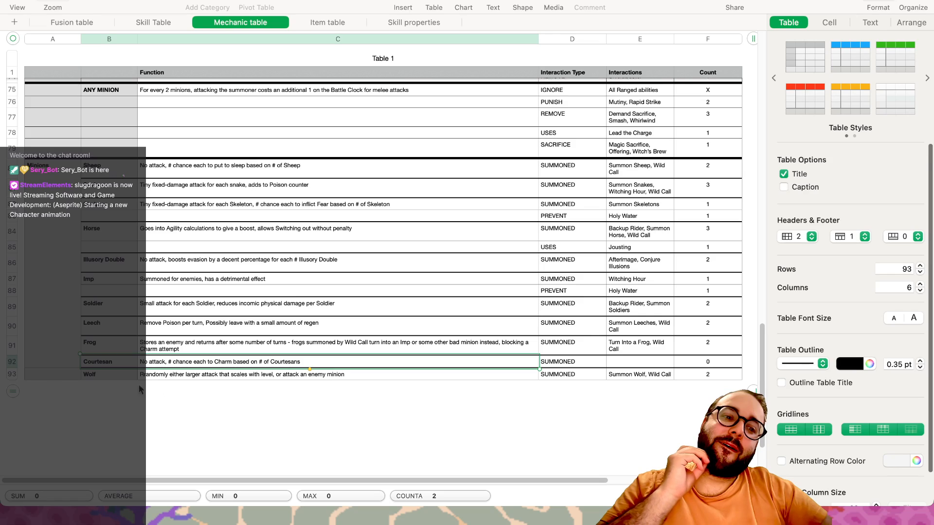
click(118, 375)
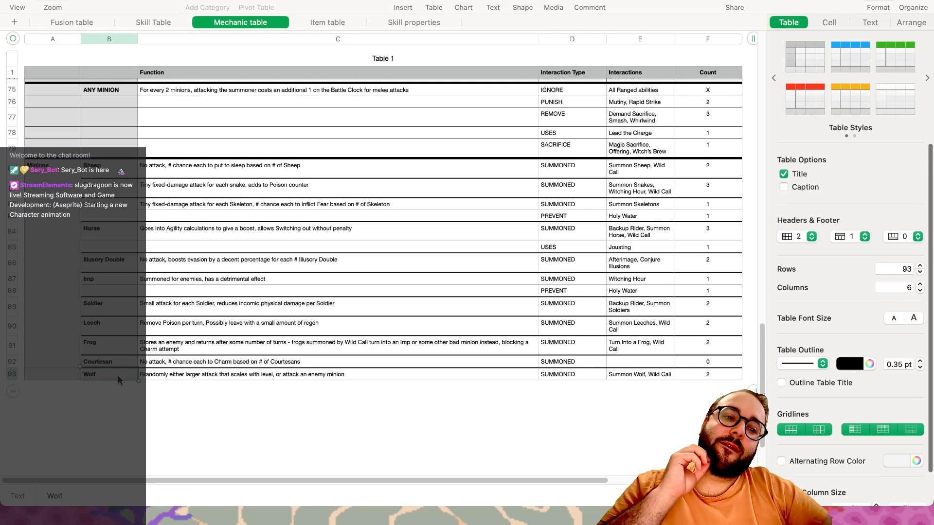
click(141, 379)
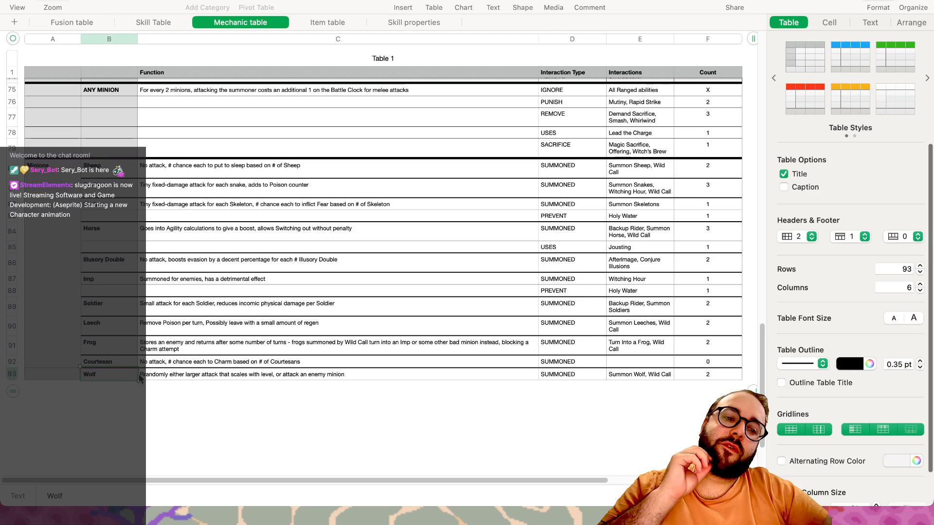
shift+click(119, 373)
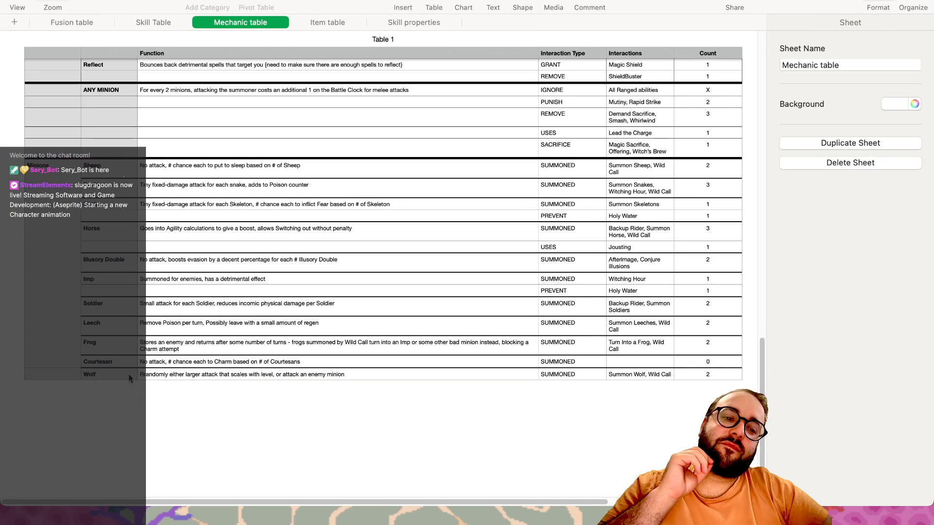
click(140, 377)
click(139, 375)
click(125, 366)
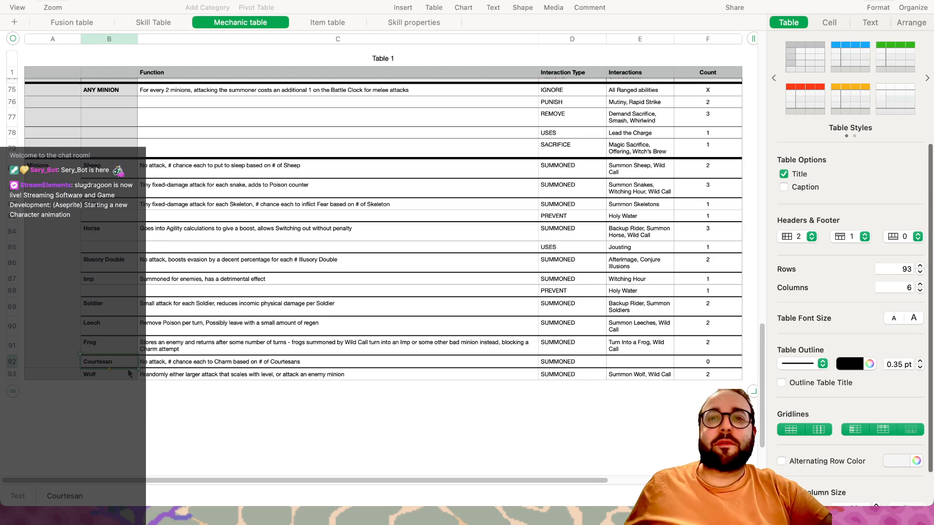
click(150, 376)
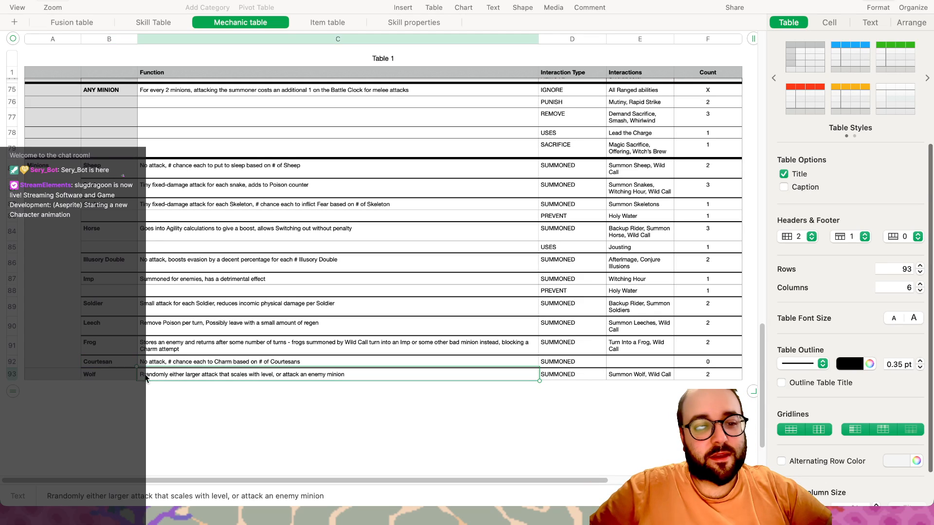
Look over the classes in the Fusion table and the skills in the Skill Table, and return to the Mechanic table
click(82, 23)
scroll(177, 166, right, 15)
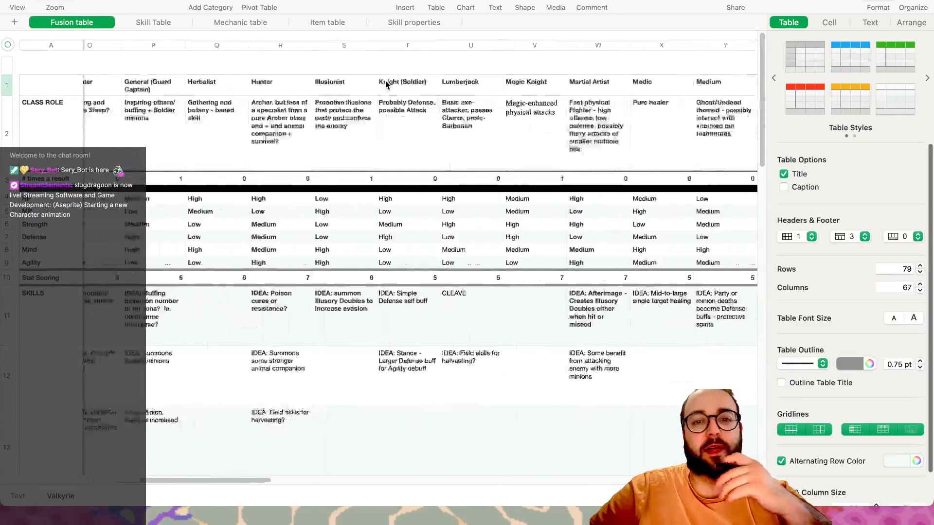
scroll(386, 84, right, 5)
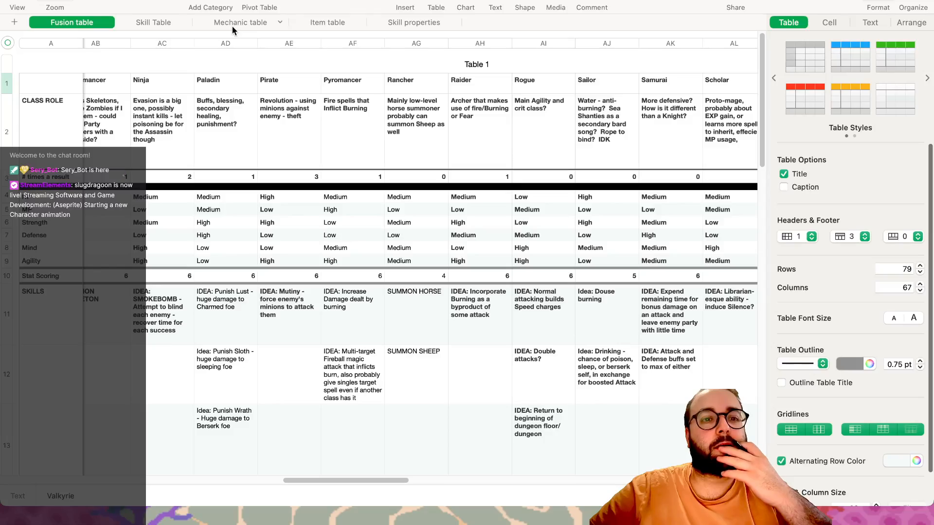
click(154, 22)
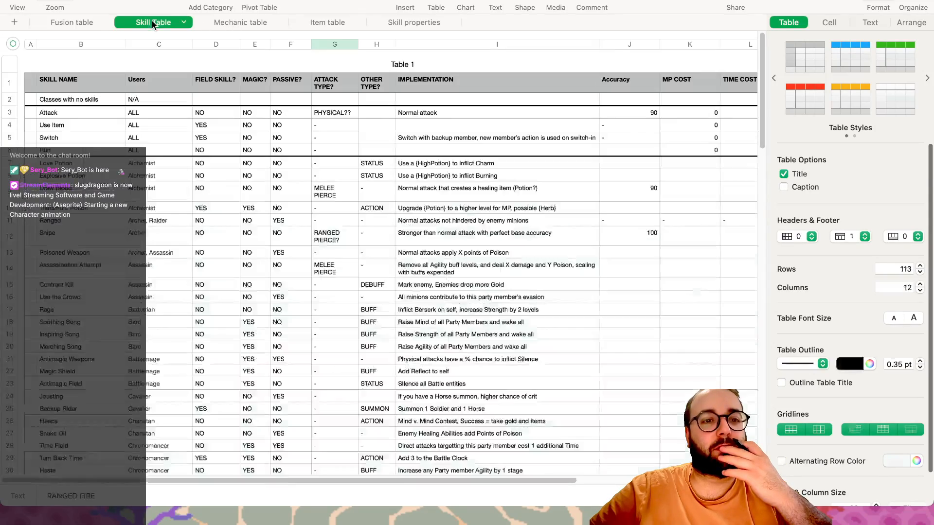
scroll(187, 170, down, 20)
scroll(186, 171, down, 10)
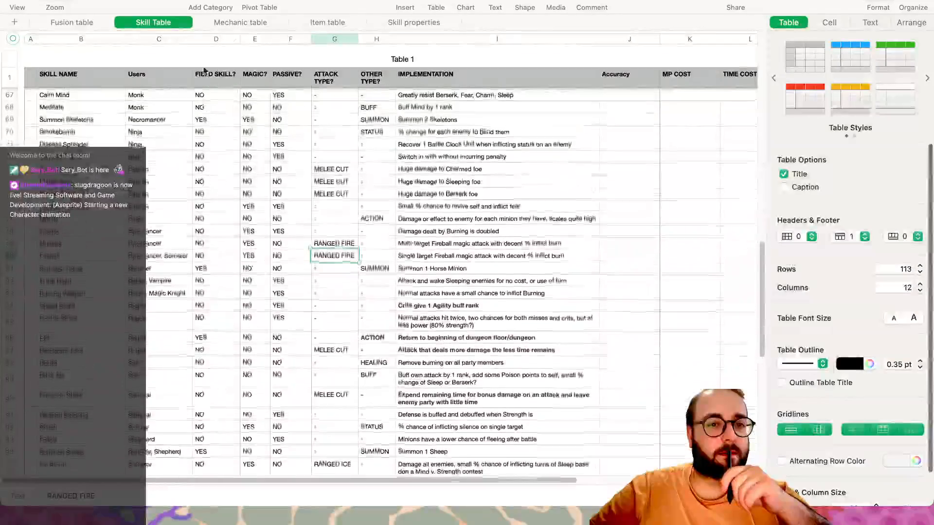
click(230, 23)
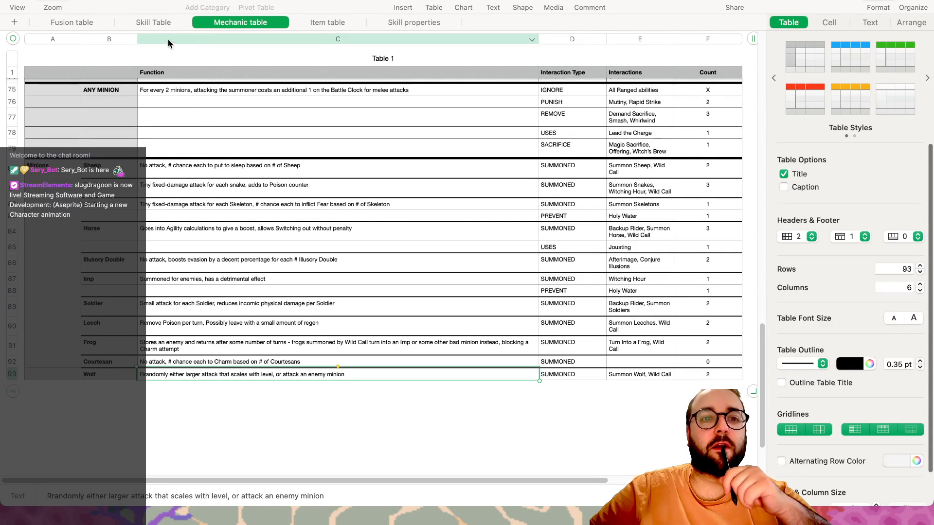
Browse the class roles in the Fusion table and select the Monk class name
click(74, 22)
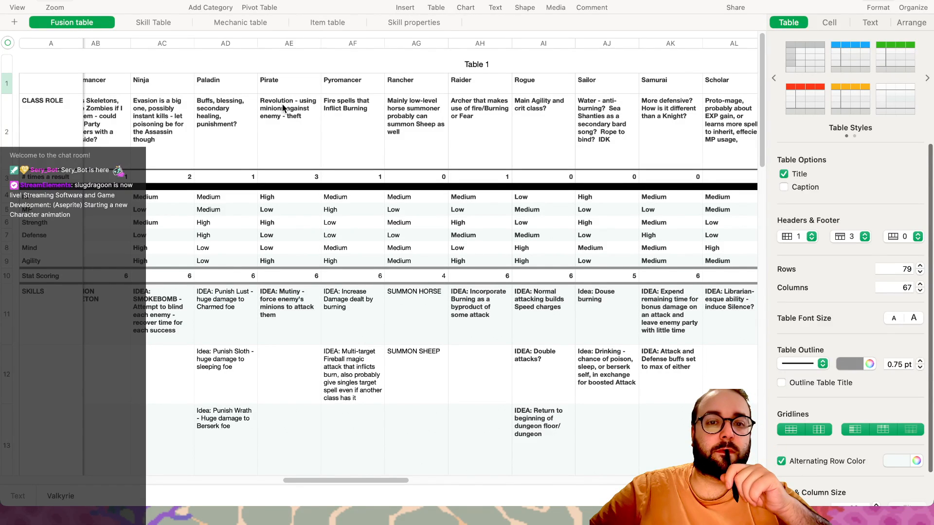
scroll(282, 104, right, 4)
scroll(282, 104, right, 3)
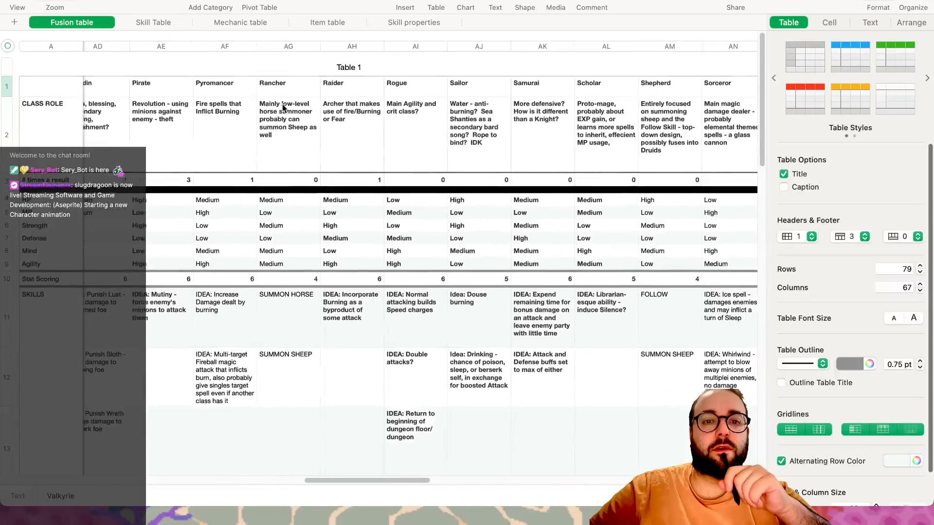
scroll(282, 104, right, 2)
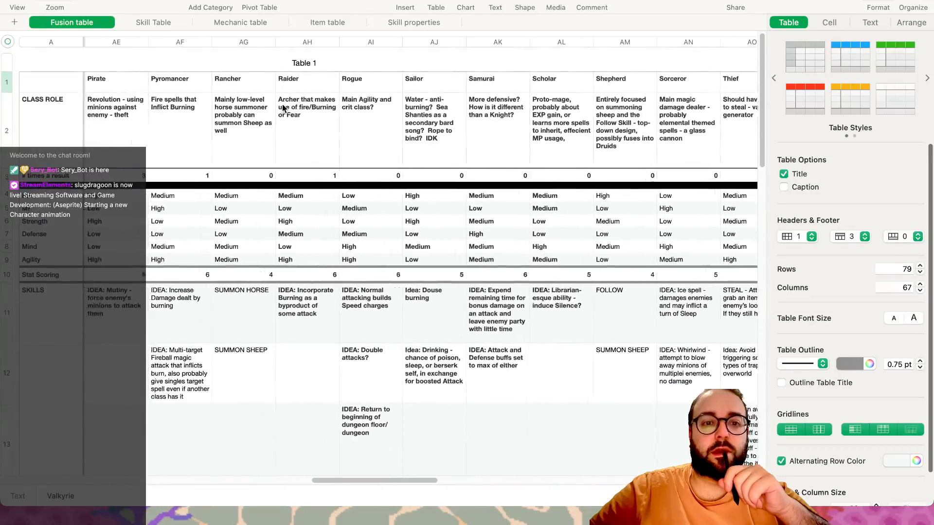
scroll(282, 104, left, 15)
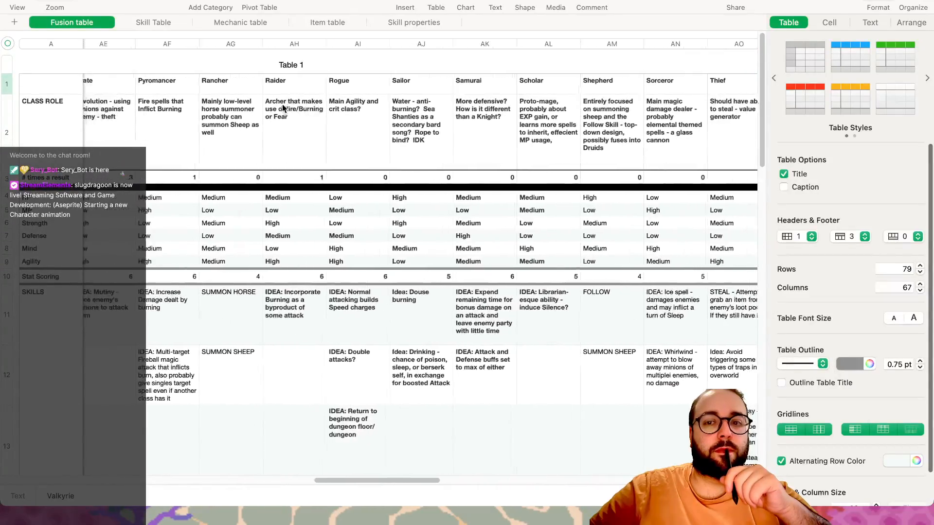
scroll(276, 107, right, 1)
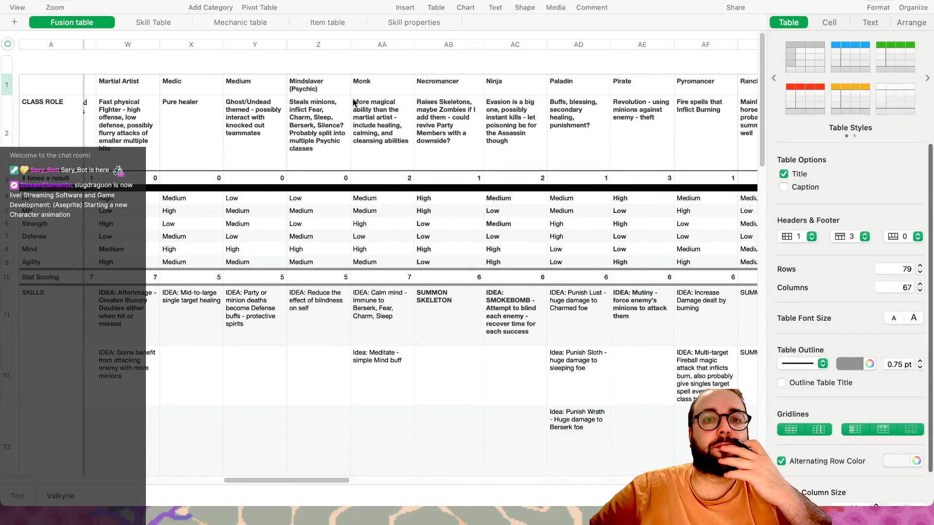
click(387, 79)
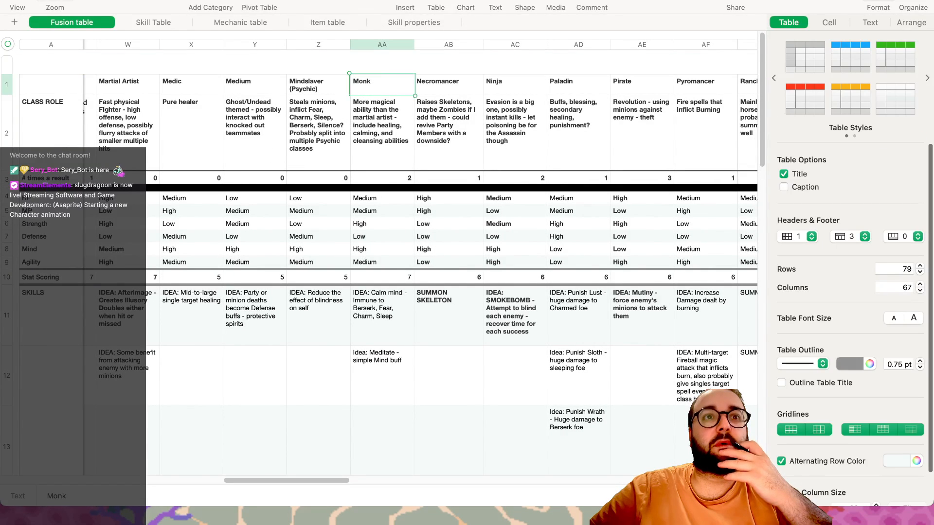
Switch to the Scryfall card results for t:Monk in the browser and examine the monk artwork as character reference
key(super+Tab)
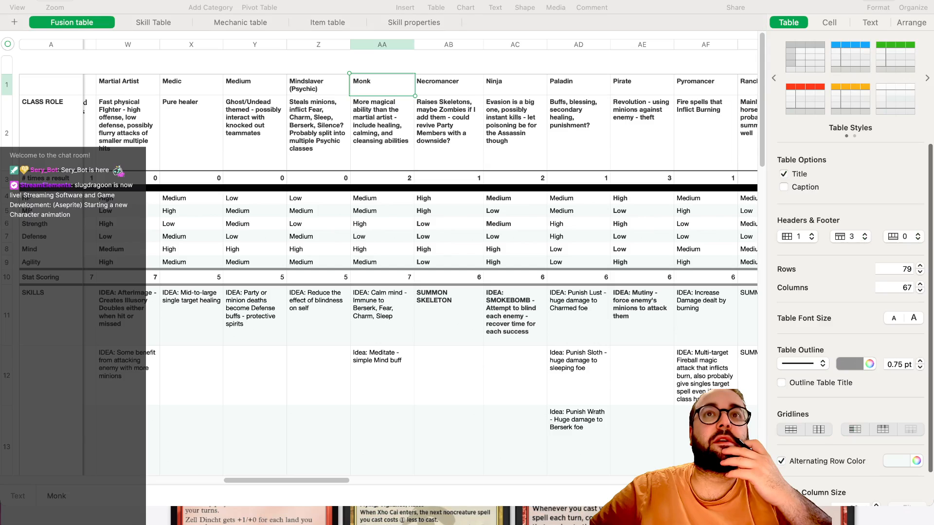
key(super+Tab)
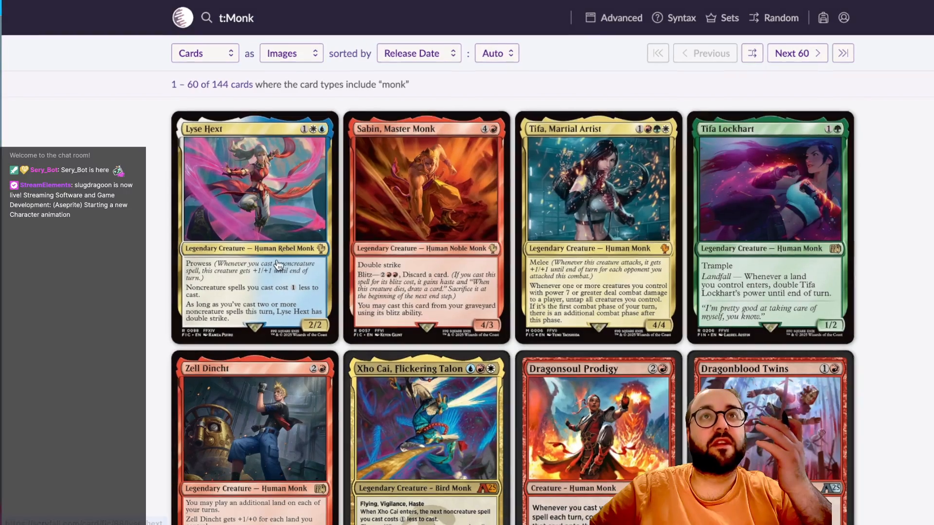
scroll(514, 302, down, 3)
key(super+Tab)
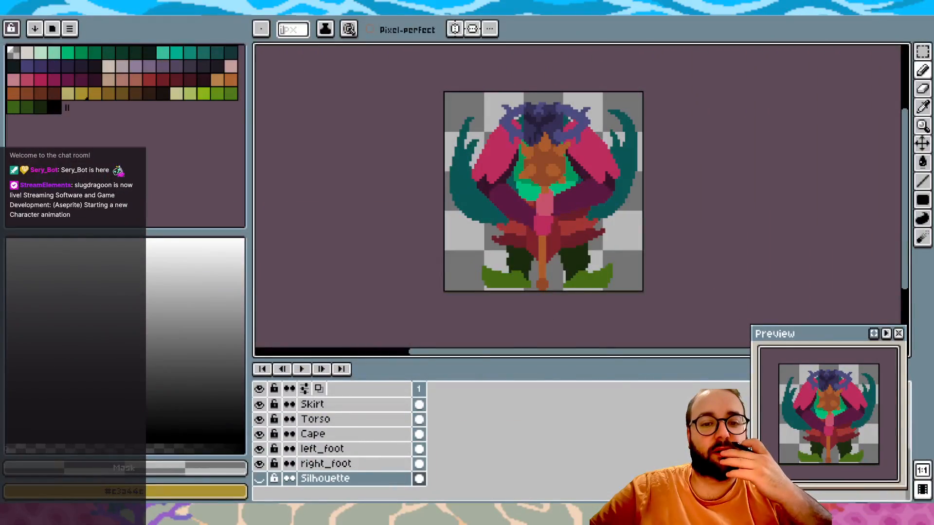
key(alt+Tab)
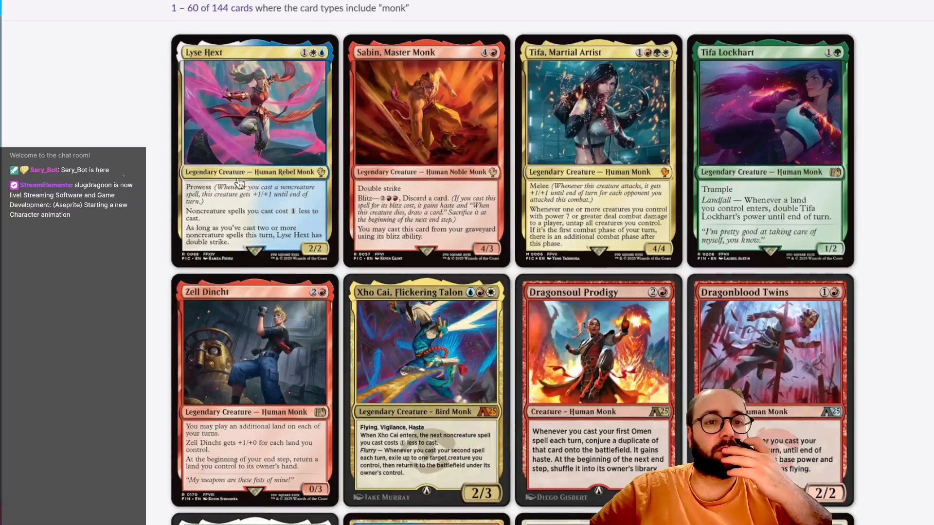
scroll(519, 190, up, 1)
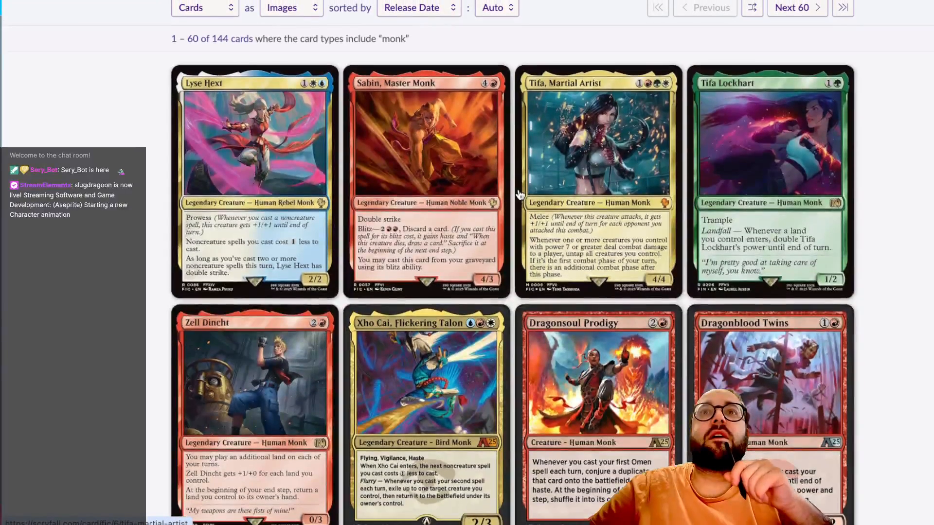
scroll(520, 195, up, 1)
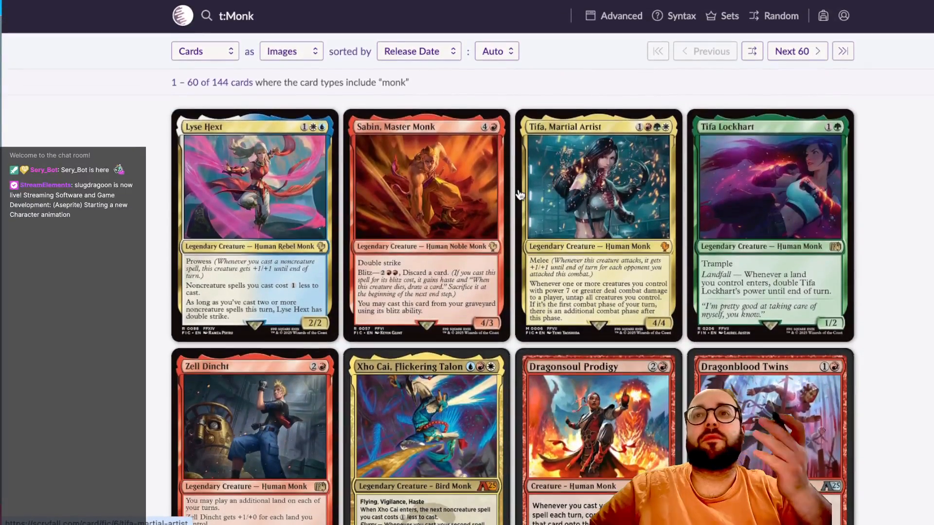
scroll(518, 192, down, 1)
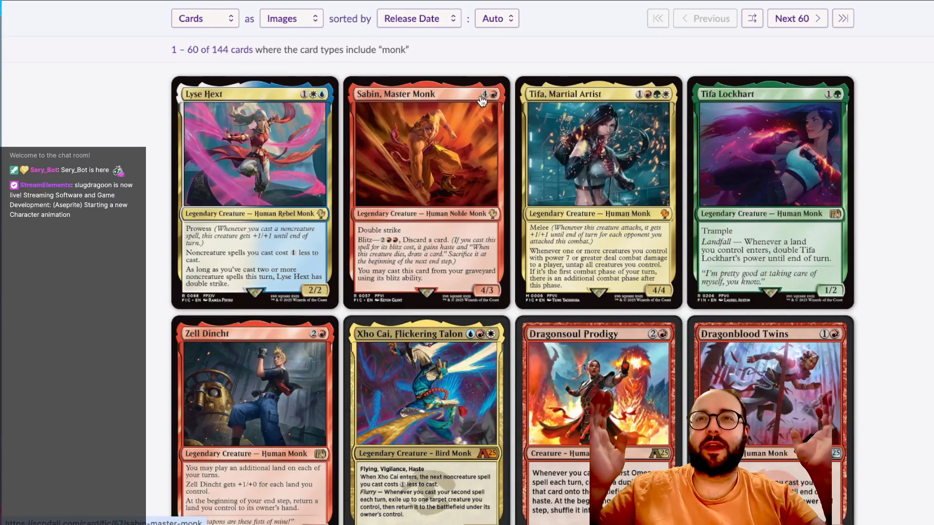
scroll(489, 211, down, 2)
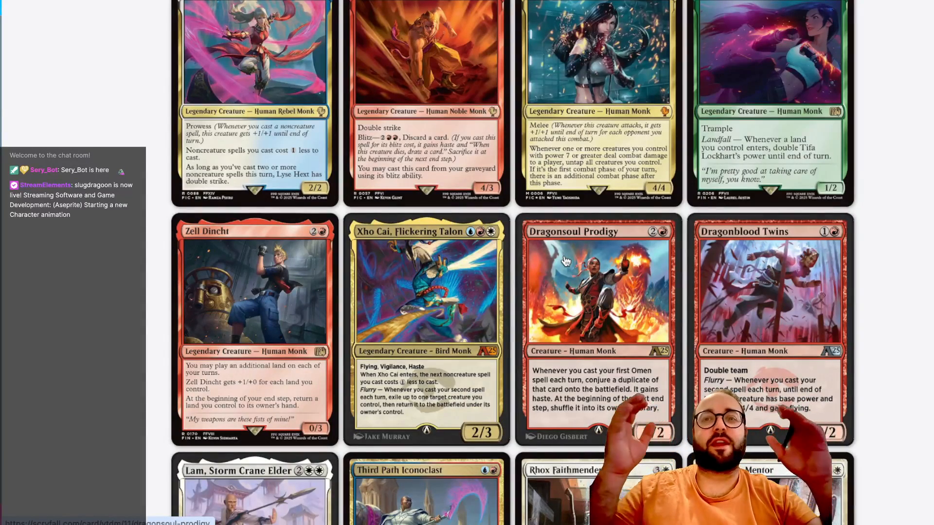
scroll(607, 278, down, 2)
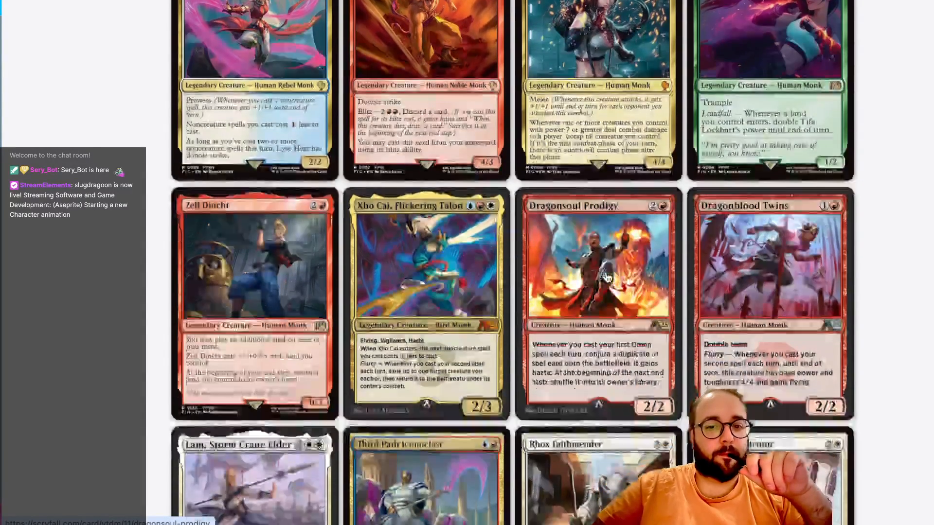
Examine the monk card art from the Zell Dincht row to the Lam, Storm Crane Elder row for character poses
scroll(603, 216, down, 1)
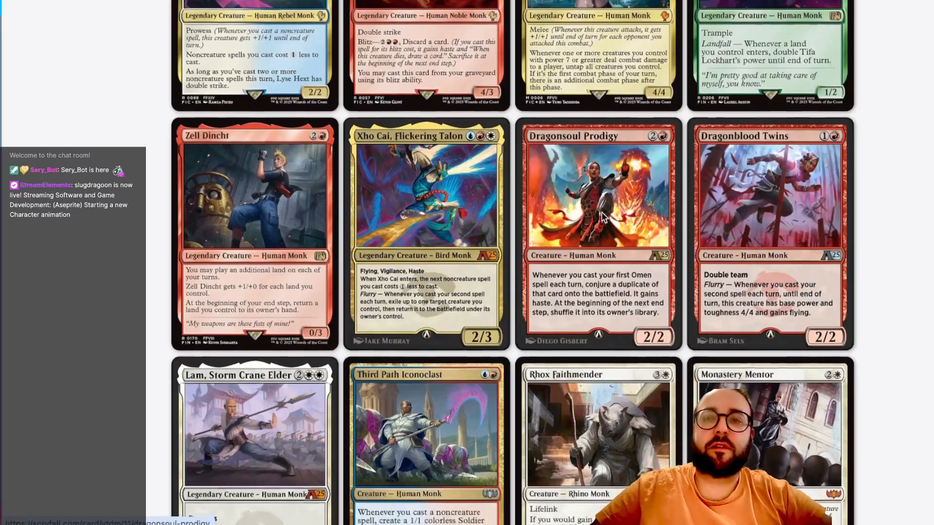
scroll(741, 215, up, 2)
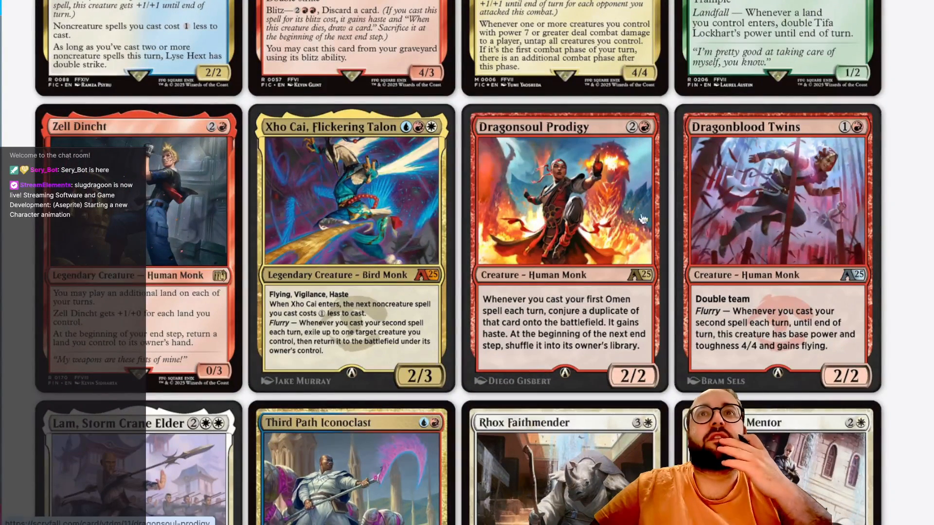
scroll(554, 179, left, 3)
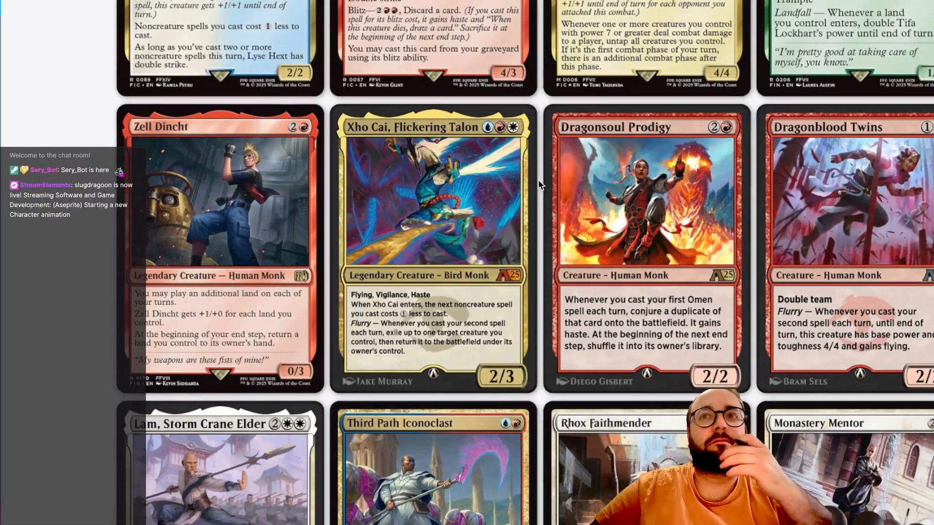
scroll(525, 205, down, 1)
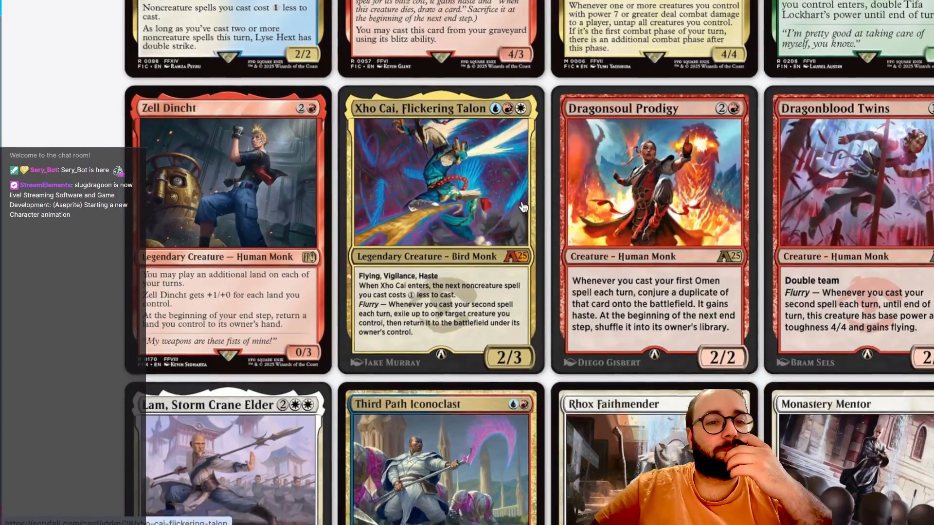
scroll(523, 206, down, 1)
scroll(501, 192, down, 1)
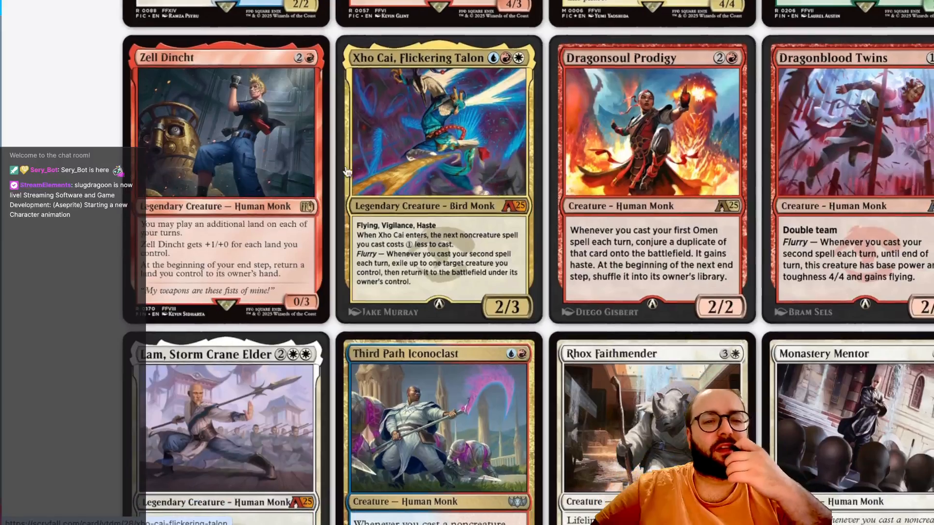
scroll(367, 173, down, 2)
scroll(367, 173, right, 1)
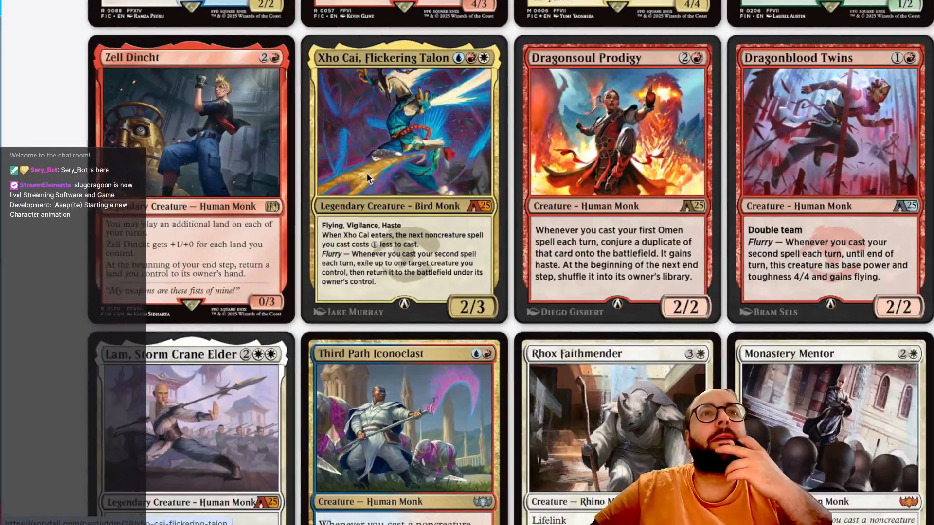
scroll(365, 173, down, 3)
scroll(365, 173, right, 1)
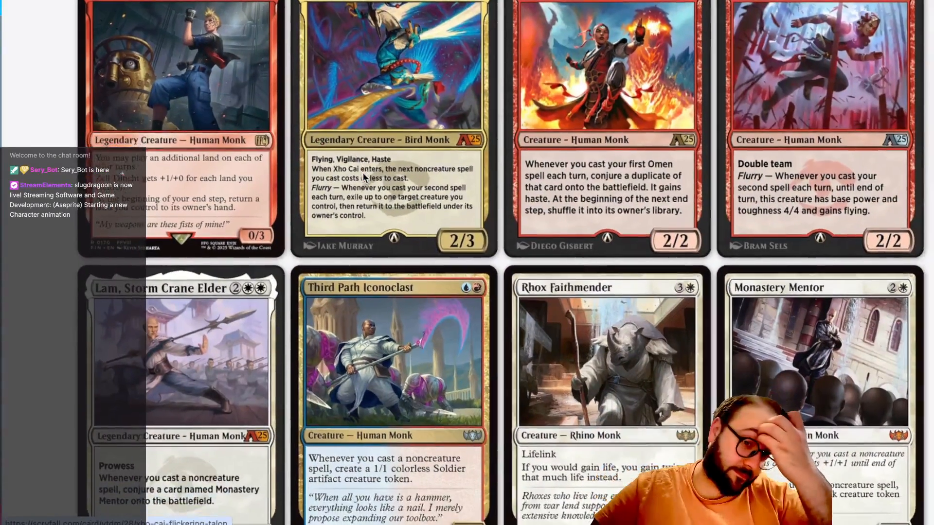
scroll(363, 172, down, 5)
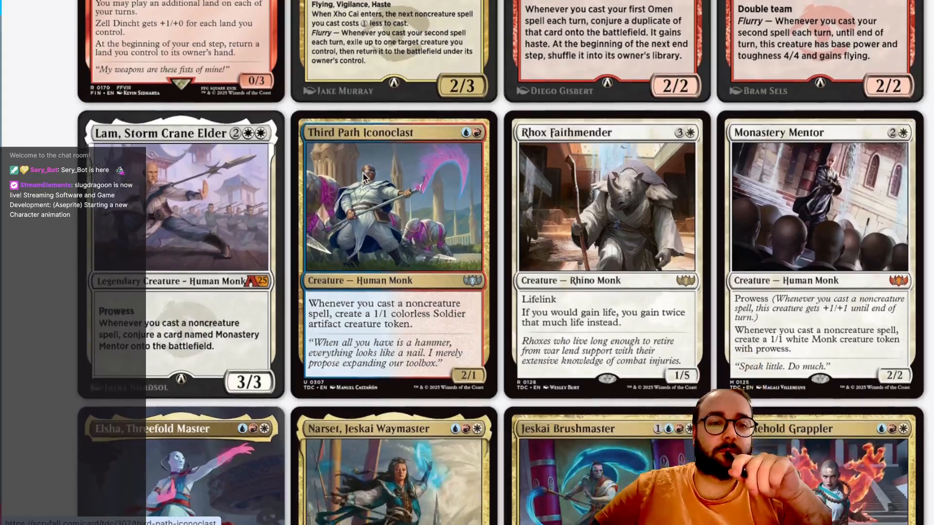
scroll(234, 173, left, 3)
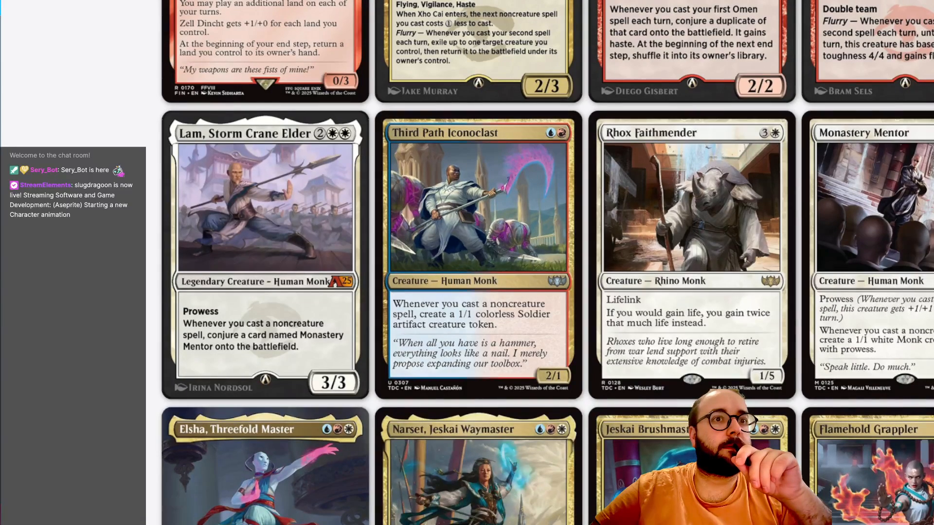
Switch to the class spreadsheet and find the Monk's skills in the Skill Table
key(super+Tab)
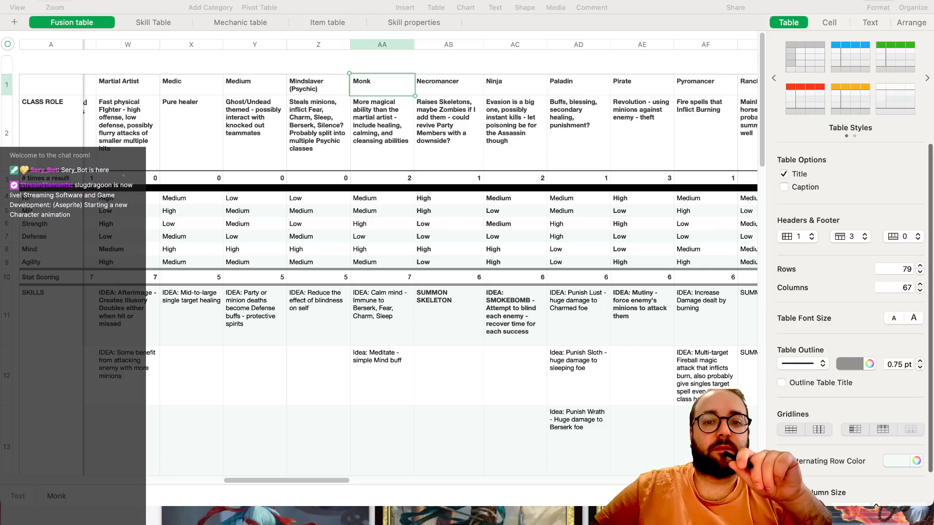
click(218, 24)
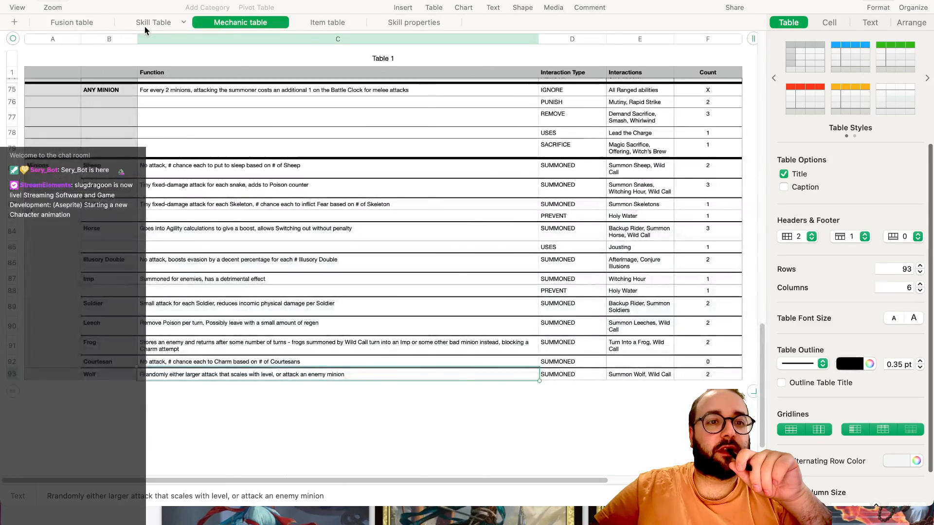
click(144, 26)
scroll(161, 125, down, 5)
scroll(162, 146, up, 1)
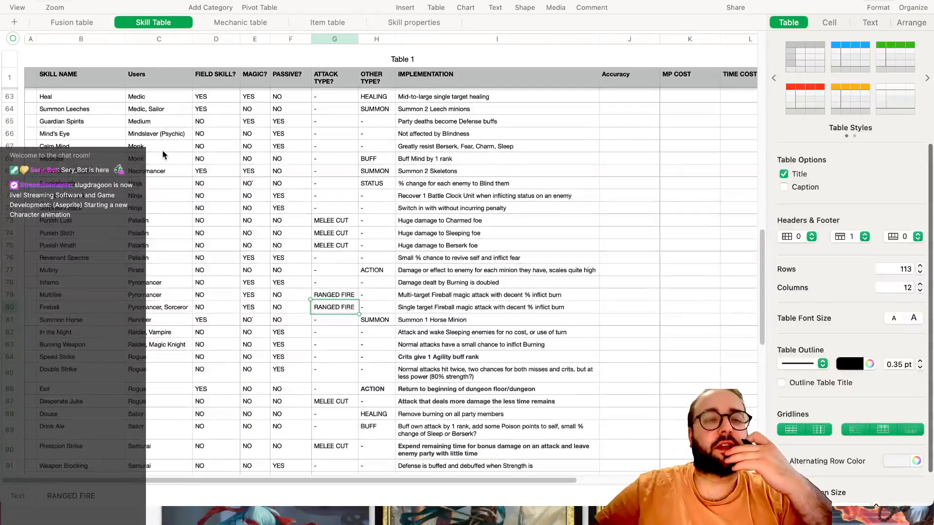
scroll(164, 198, up, 2)
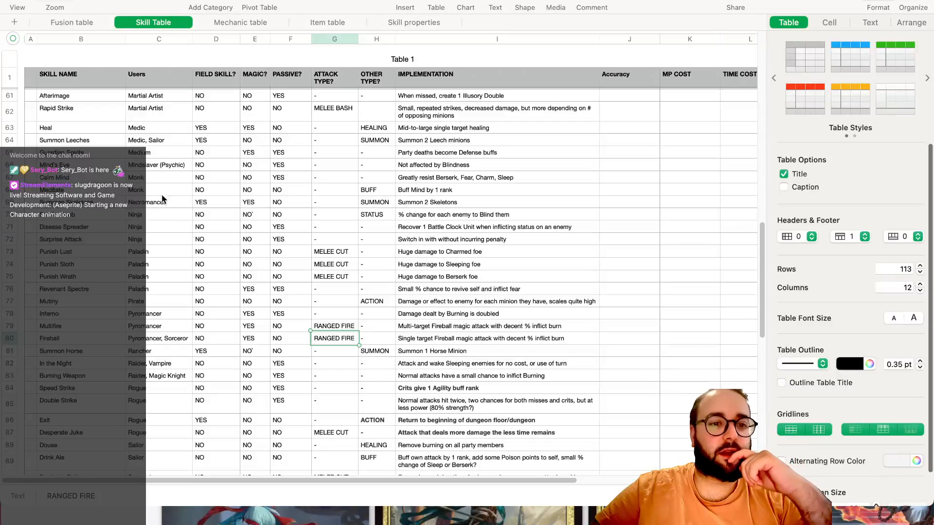
Select the Monk's Calm Mind and Meditate rows in turn to review how each skill is implemented
click(9, 178)
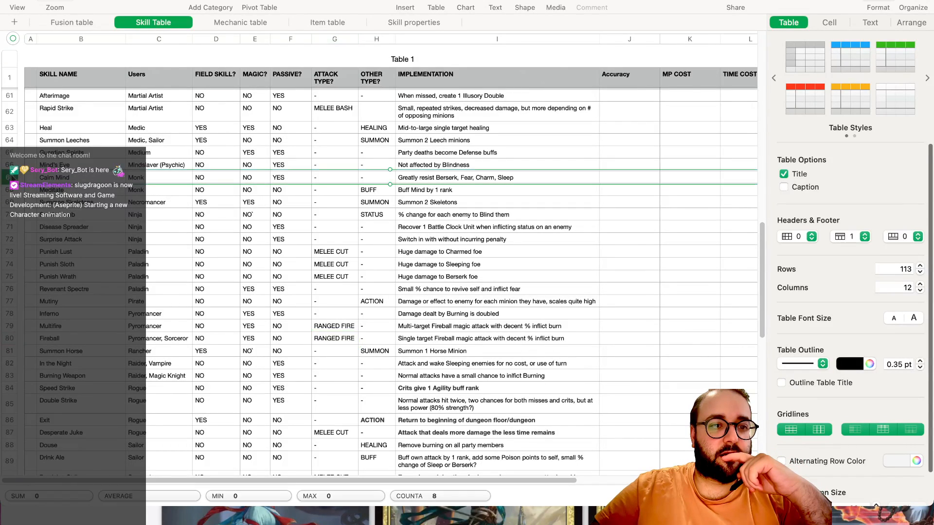
key(Down)
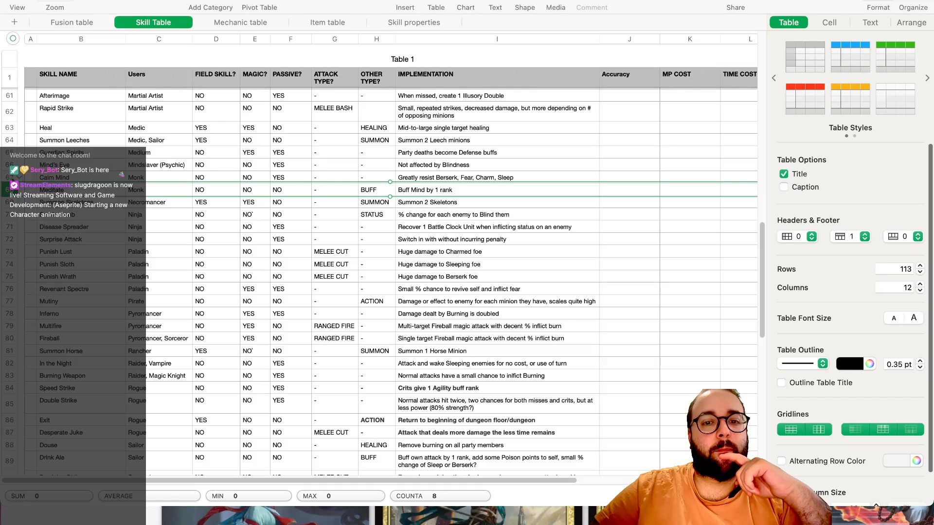
key(Up)
key(Down)
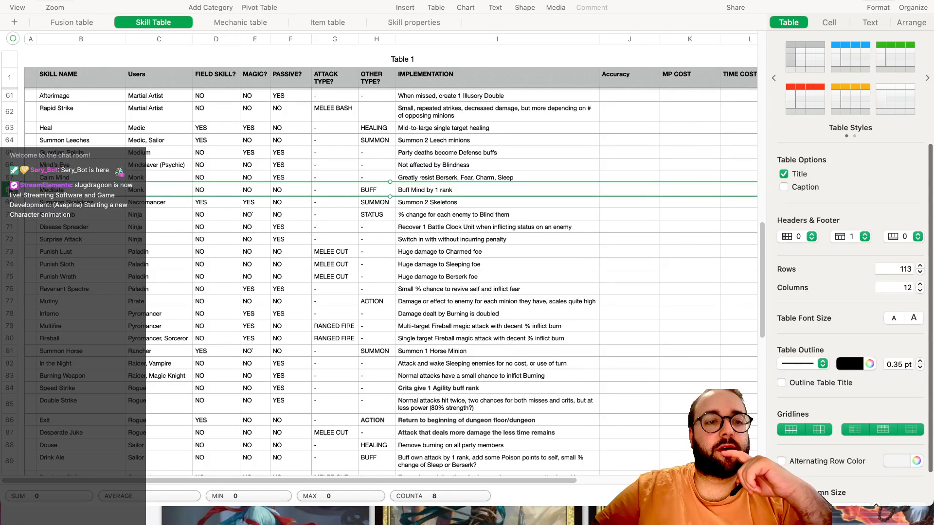
click(8, 179)
click(8, 187)
click(7, 176)
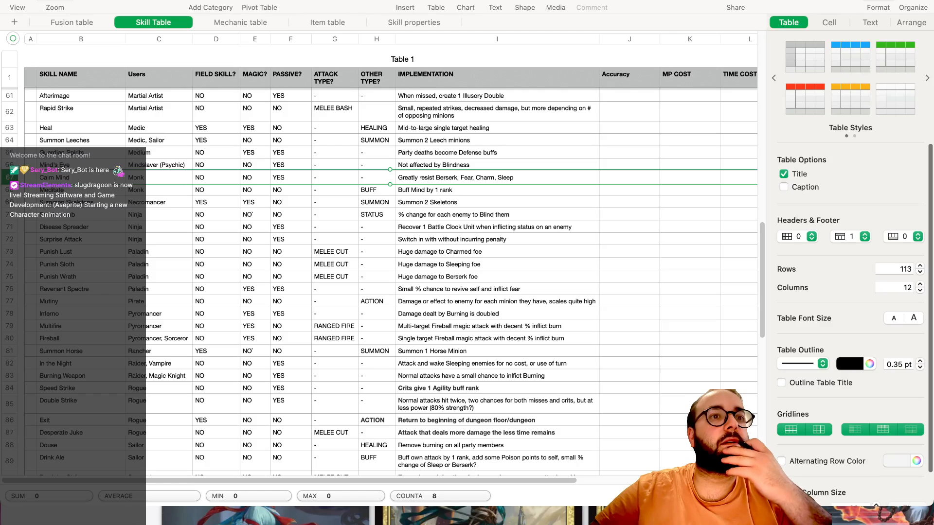
Switch back to the Scryfall monk results and examine the Narset, Jeskai Brushmaster and Flamehold Grappler artwork up close
key(super+Tab)
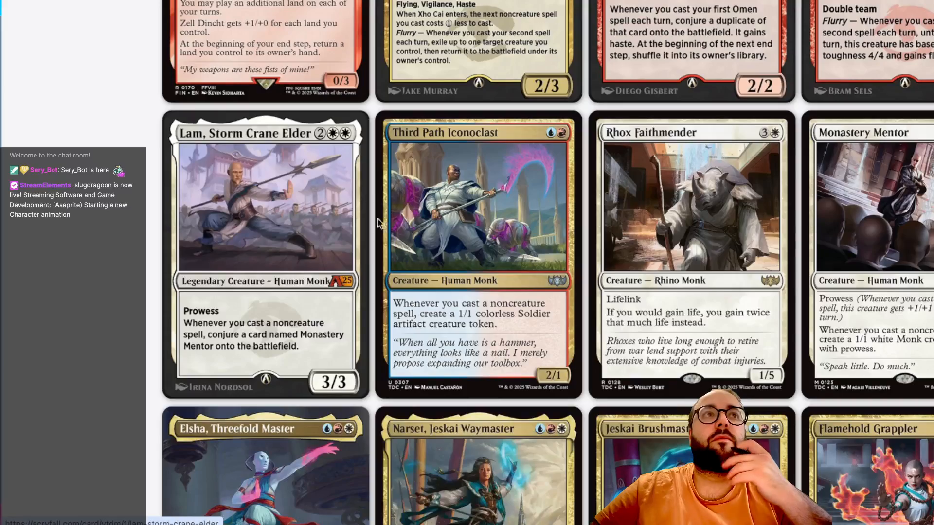
scroll(526, 203, down, 4)
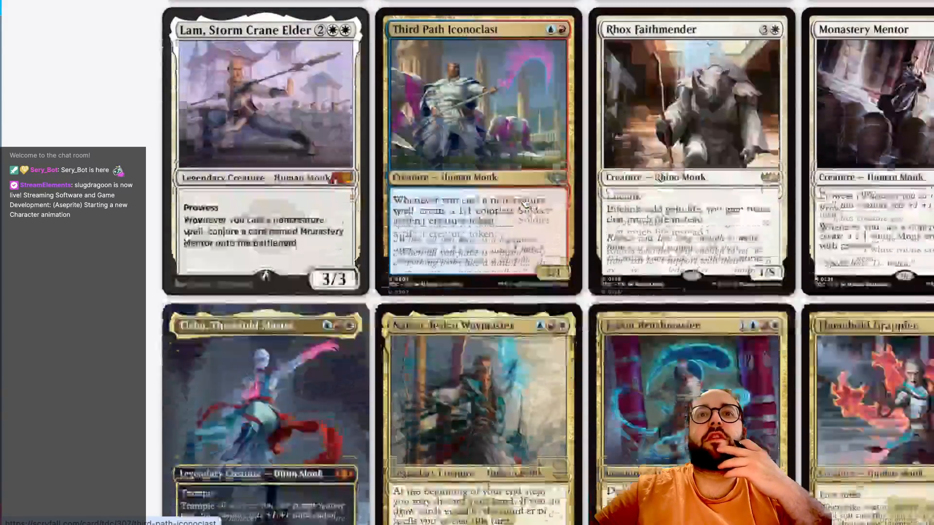
scroll(527, 203, right, 2)
scroll(526, 203, right, 3)
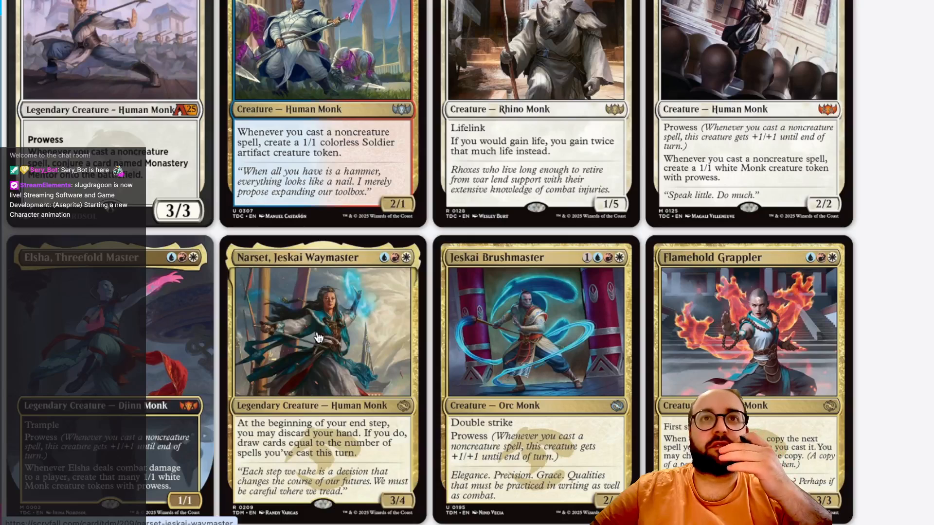
scroll(417, 315, down, 1)
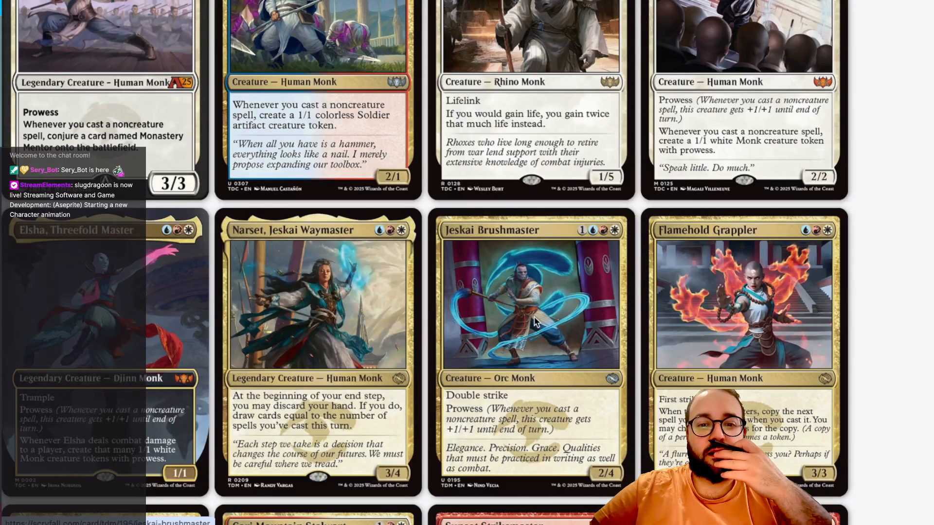
scroll(532, 281, down, 1)
scroll(532, 281, right, 1)
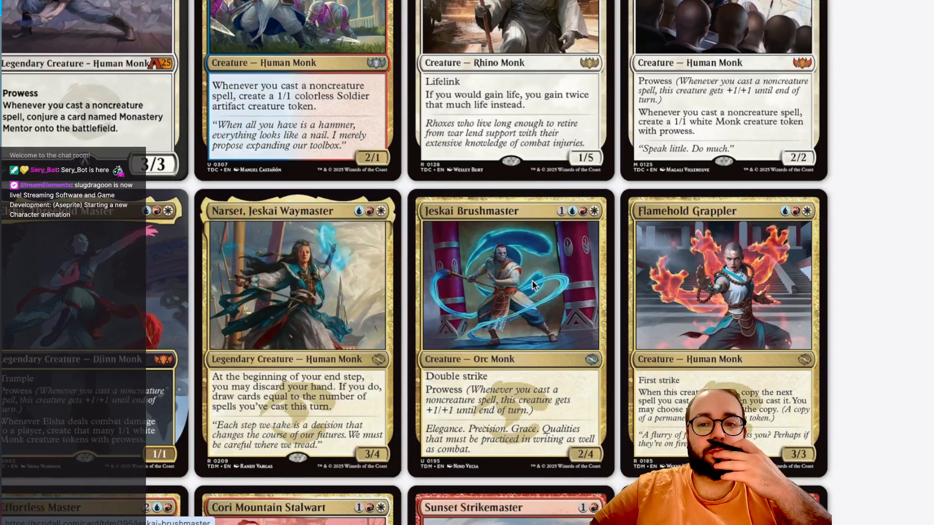
scroll(532, 280, right, 1)
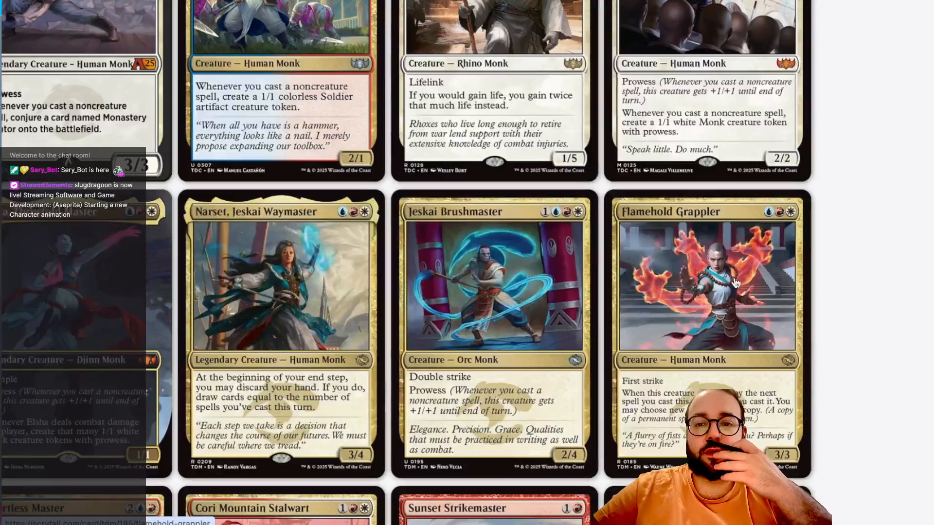
scroll(726, 282, up, 2)
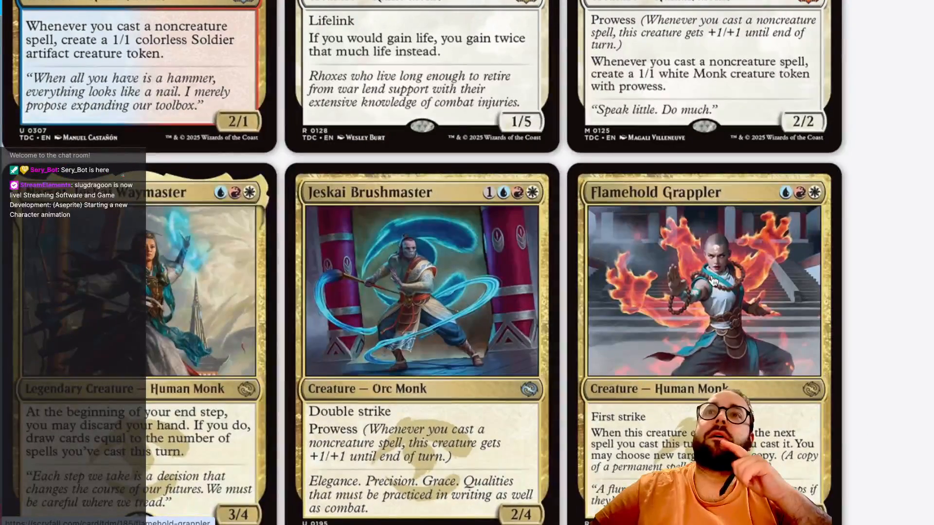
scroll(719, 285, down, 2)
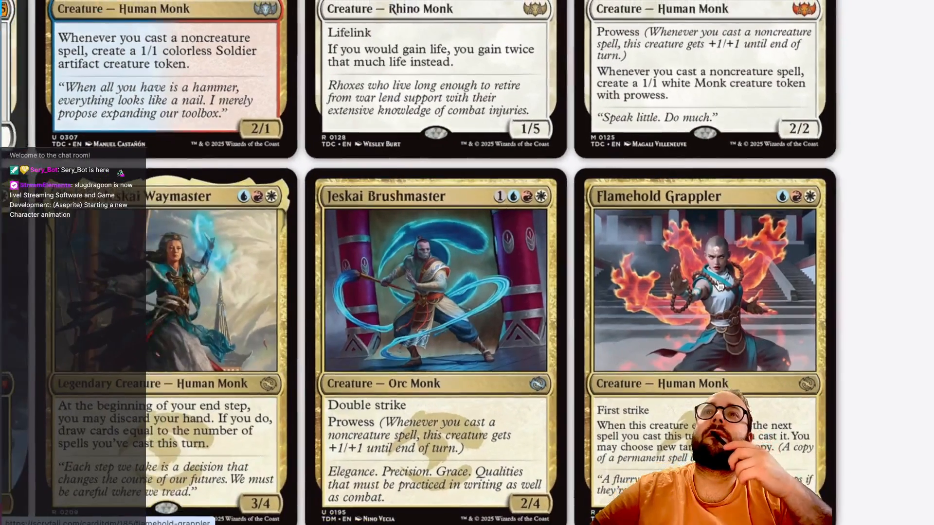
scroll(717, 284, down, 1)
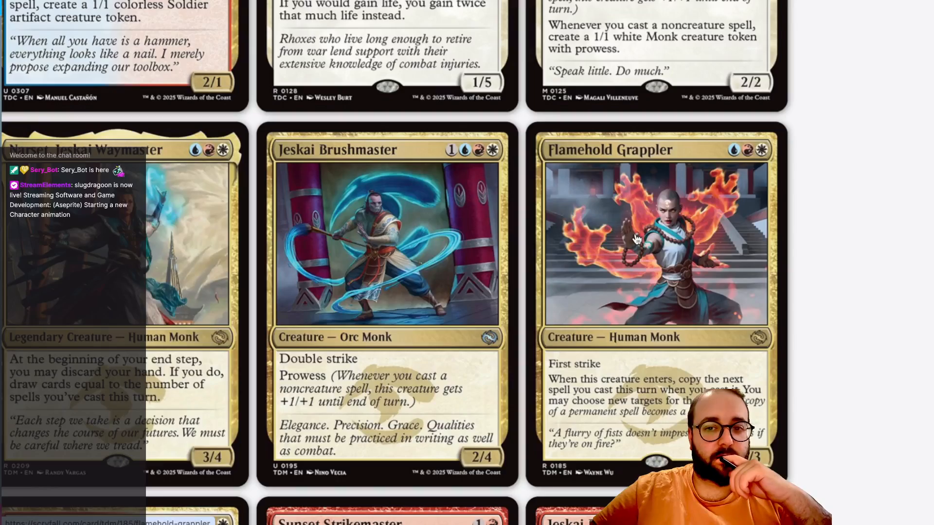
scroll(637, 239, down, 5)
scroll(637, 239, up, 4)
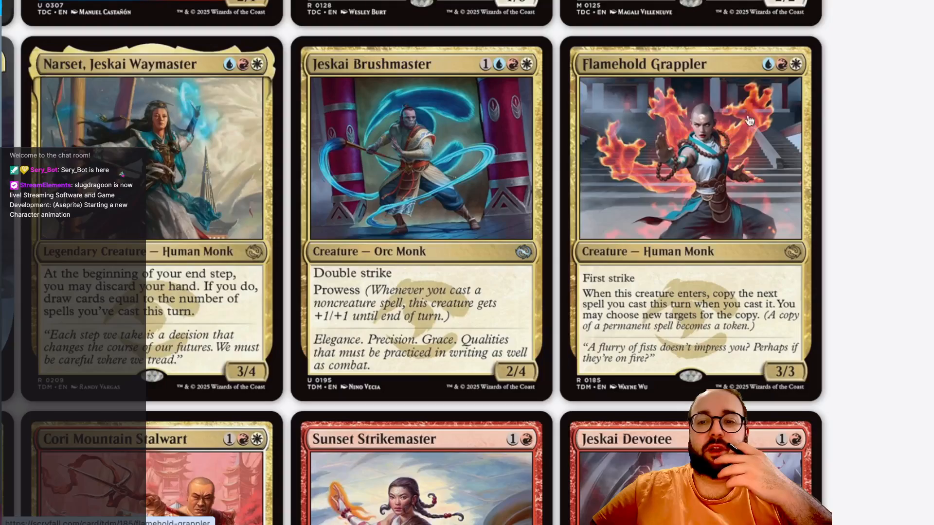
Examine the monk artwork from the Cori Mountain Stalwart and Sunset Strikemaster row through the Highspire Bell-Ringer row
scroll(655, 212, down, 5)
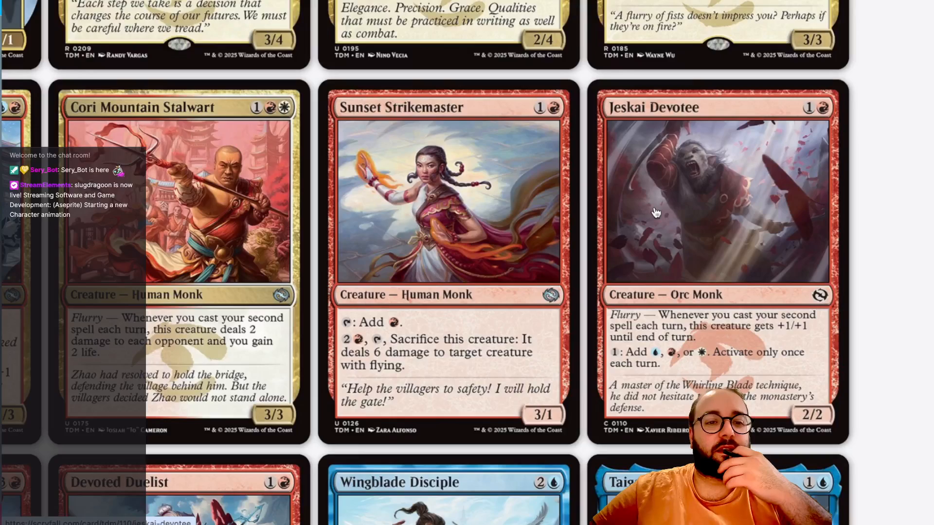
scroll(656, 213, left, 5)
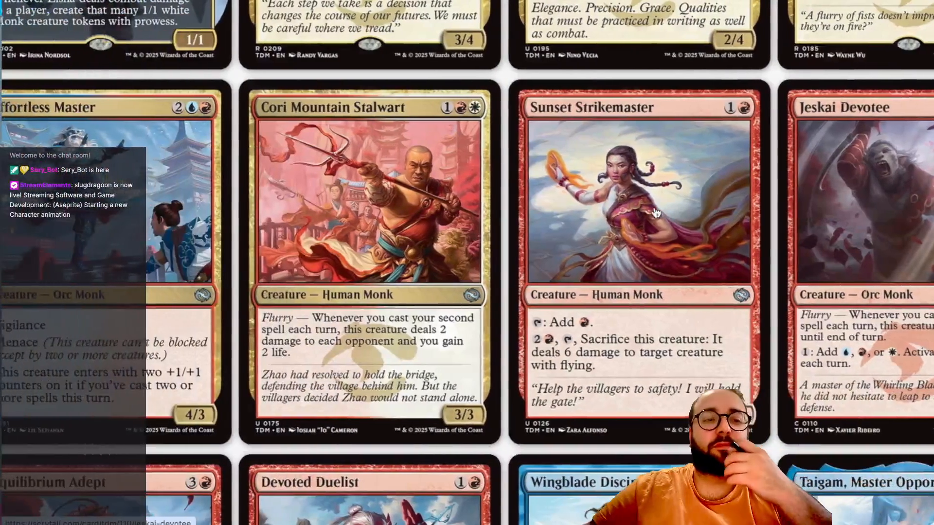
scroll(655, 212, right, 5)
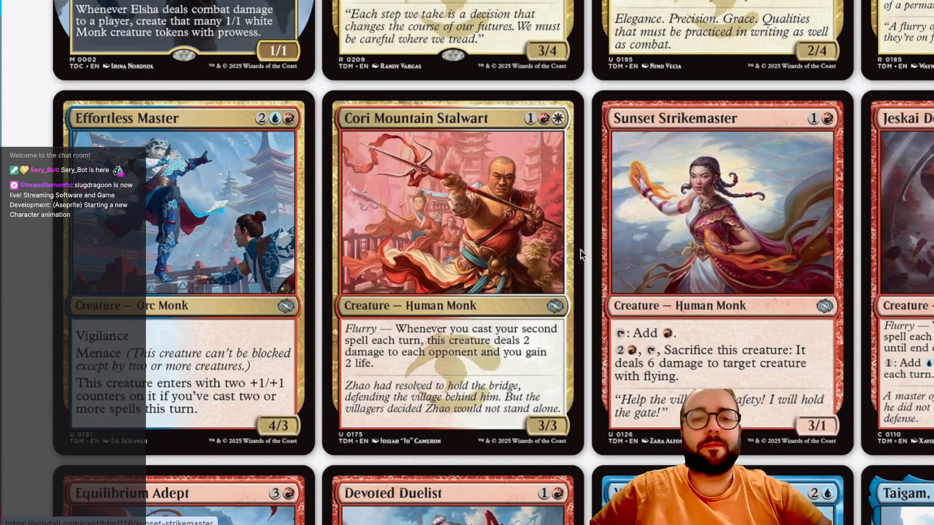
scroll(554, 261, down, 3)
scroll(554, 260, down, 5)
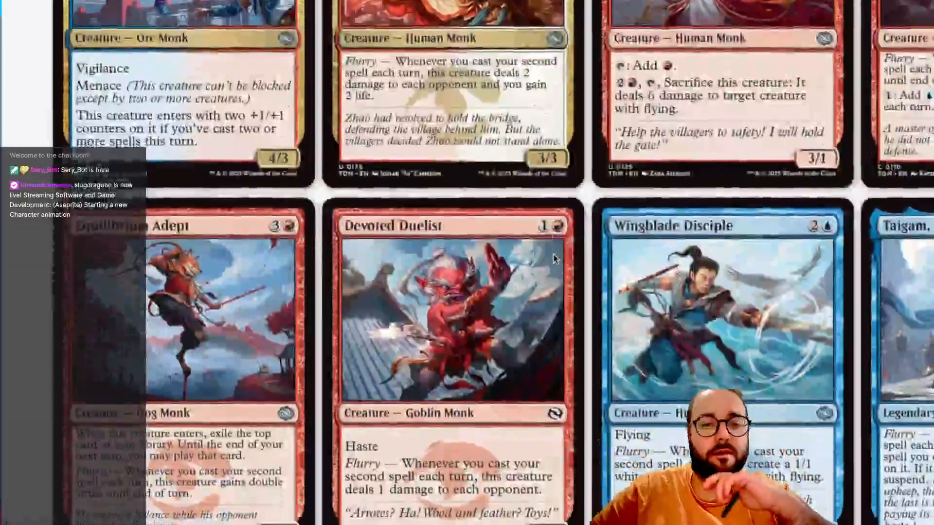
scroll(554, 260, right, 3)
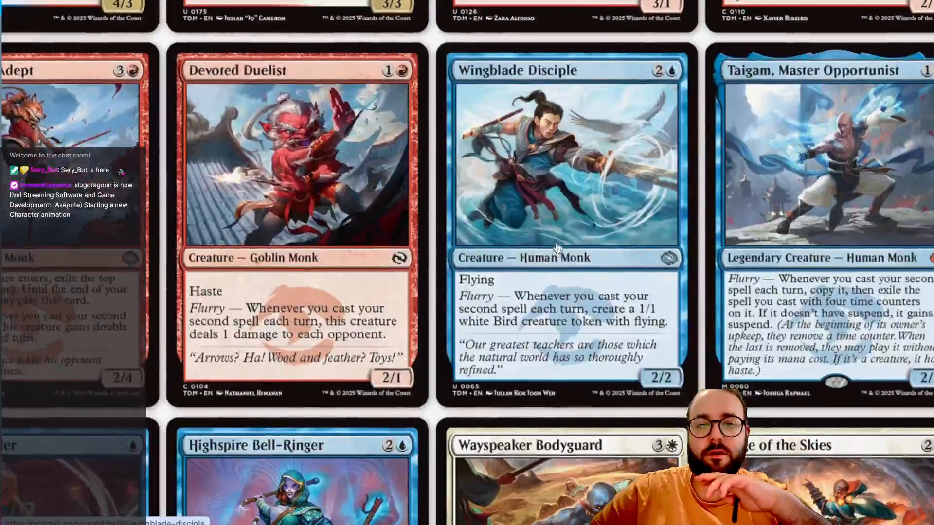
scroll(554, 260, down, 4)
scroll(557, 246, down, 3)
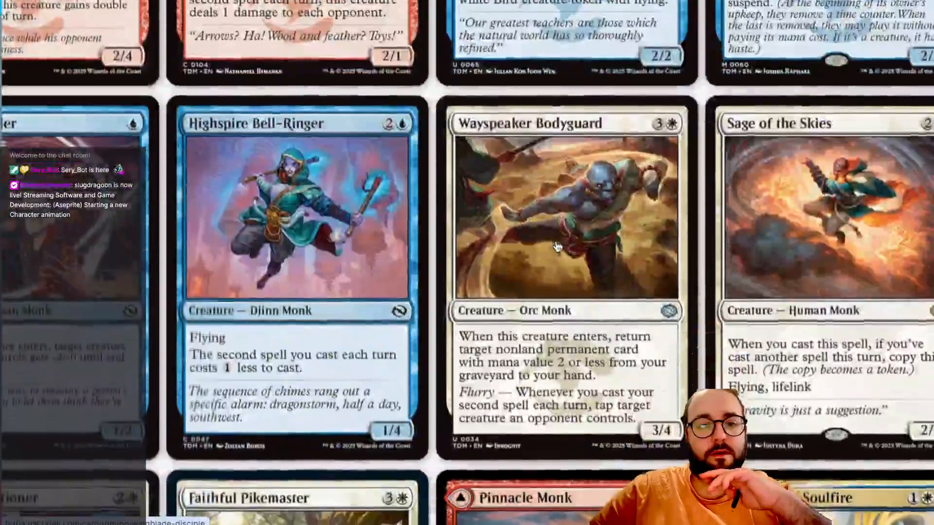
scroll(557, 246, left, 2)
scroll(558, 249, down, 2)
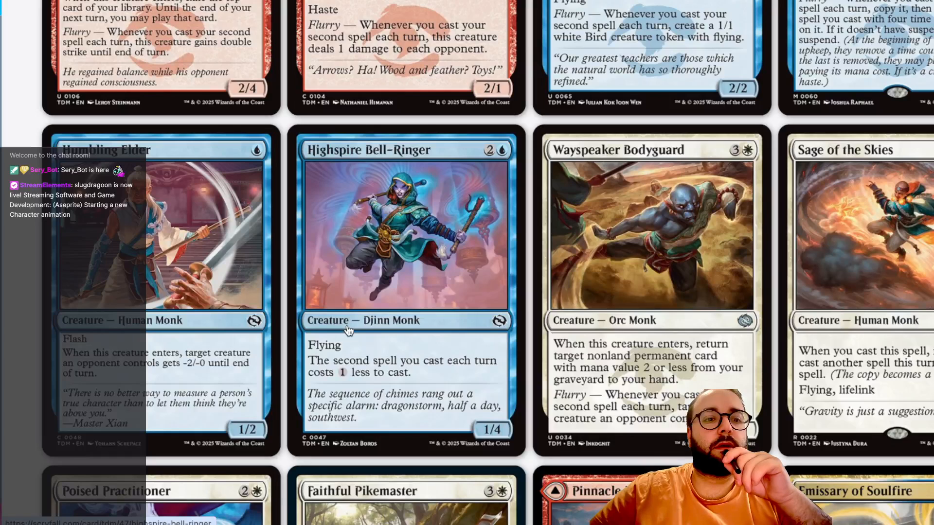
scroll(348, 329, down, 1)
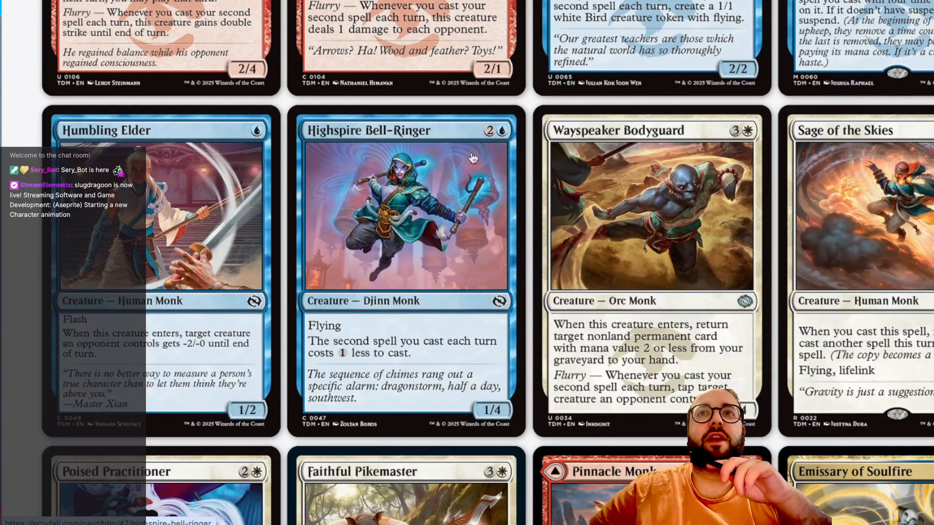
Examine the monk artwork from the Poised Practitioner row through the row with Master of Pearls and Narset, Enlightened Master
scroll(486, 331, down, 5)
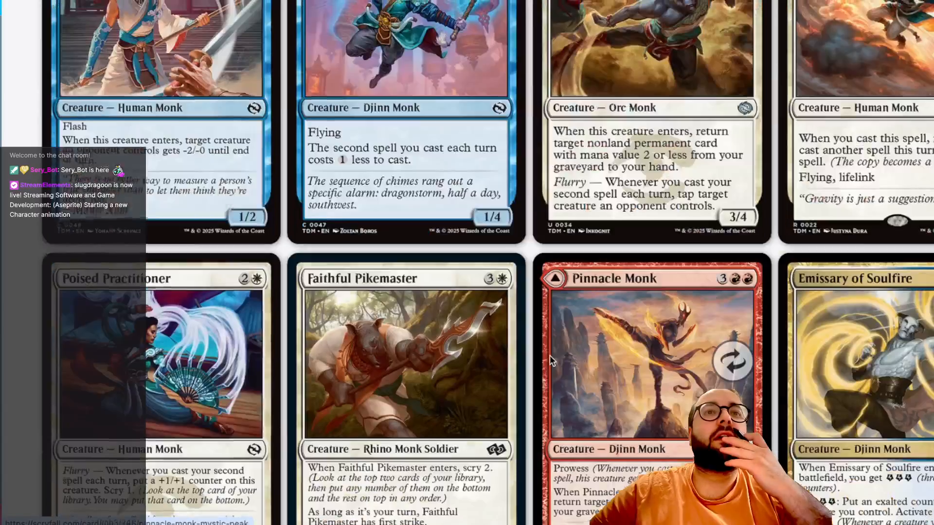
scroll(515, 398, down, 1)
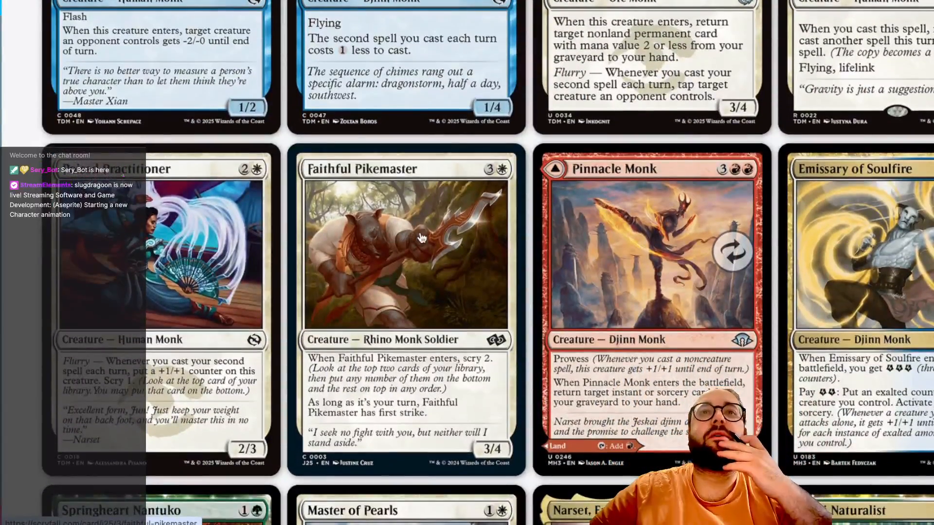
scroll(598, 332, right, 4)
scroll(562, 262, down, 7)
scroll(562, 262, left, 6)
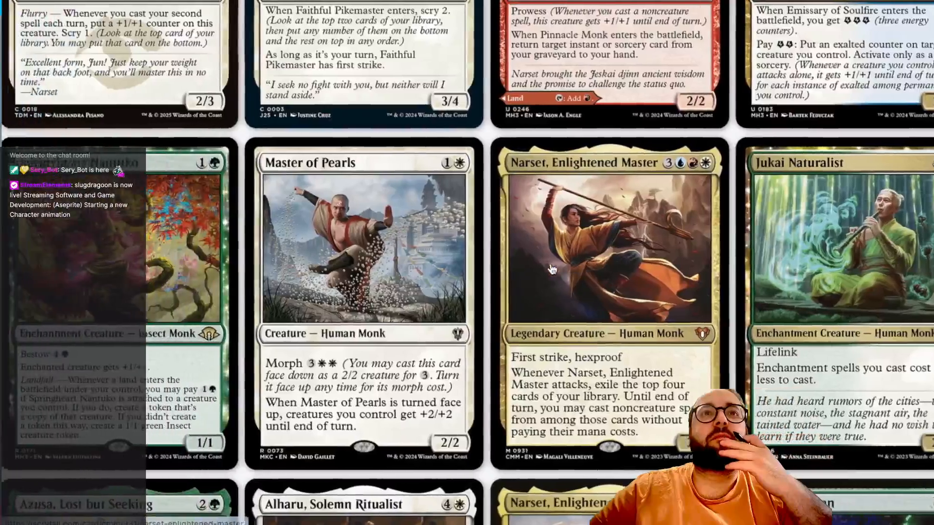
scroll(552, 269, down, 4)
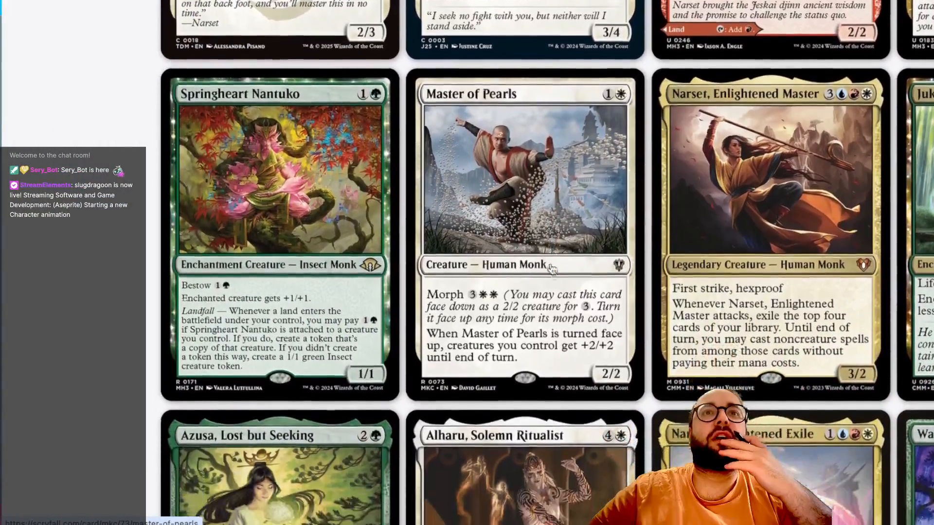
scroll(552, 269, down, 3)
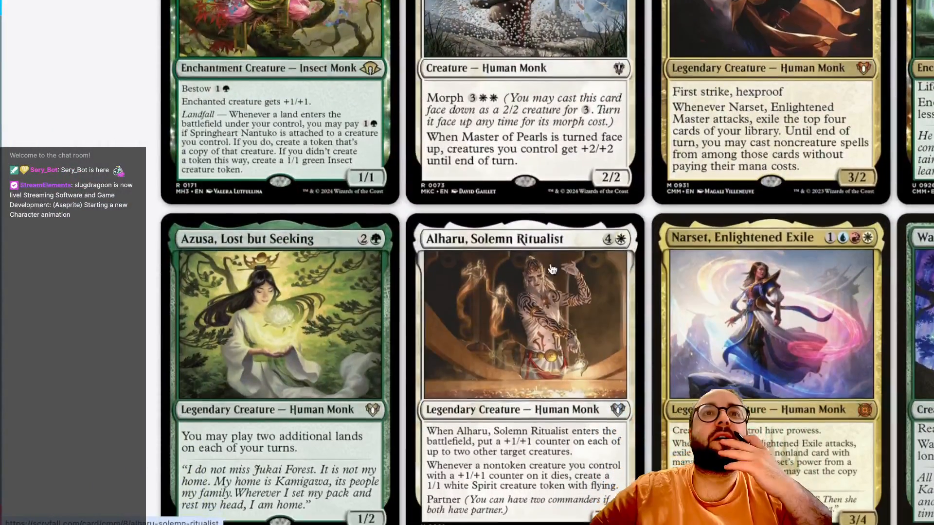
Examine the Narset, Enlightened Exile row and the Monastery Swiftspear, Elsha of the Infinite and Abbot of Keral Keep artwork
scroll(552, 269, right, 2)
scroll(552, 268, right, 5)
scroll(552, 269, down, 5)
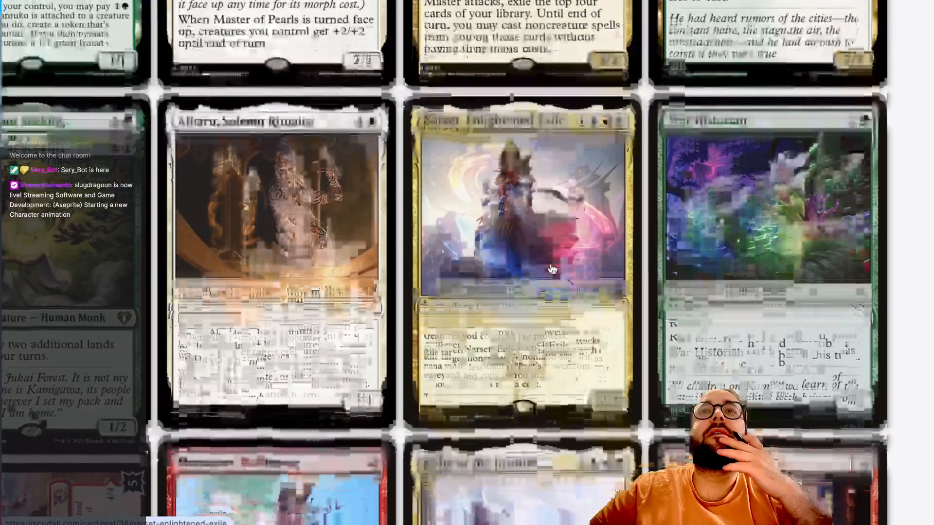
scroll(550, 269, down, 3)
scroll(549, 269, left, 5)
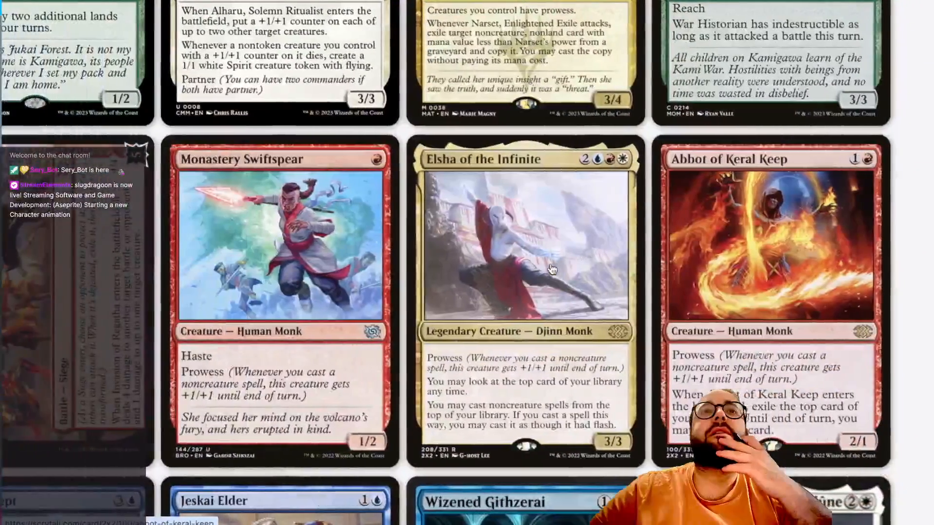
scroll(552, 269, right, 5)
scroll(552, 269, down, 1)
scroll(551, 269, down, 1)
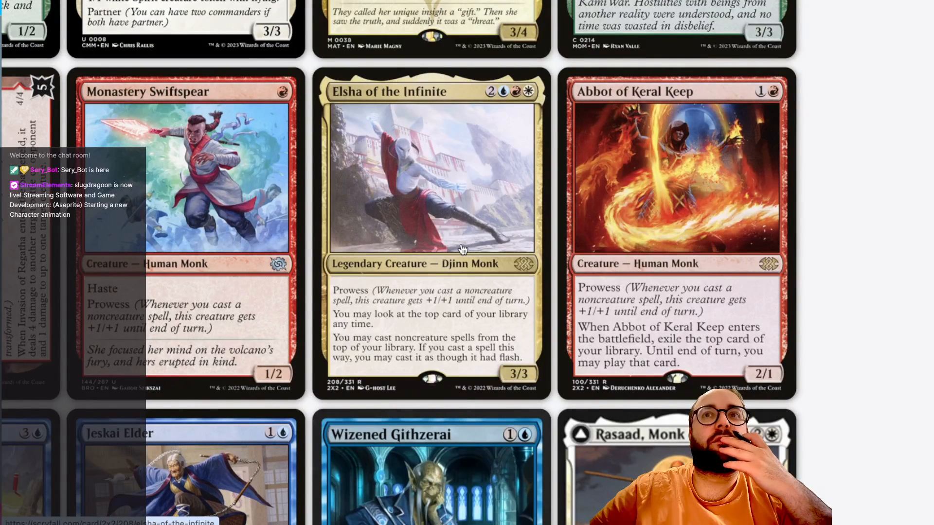
Review the Jeskai Elder row, examine the Rasaad yn Bashir artwork up close, and compare it with Oji, the Exquisite Blade
scroll(462, 249, down, 4)
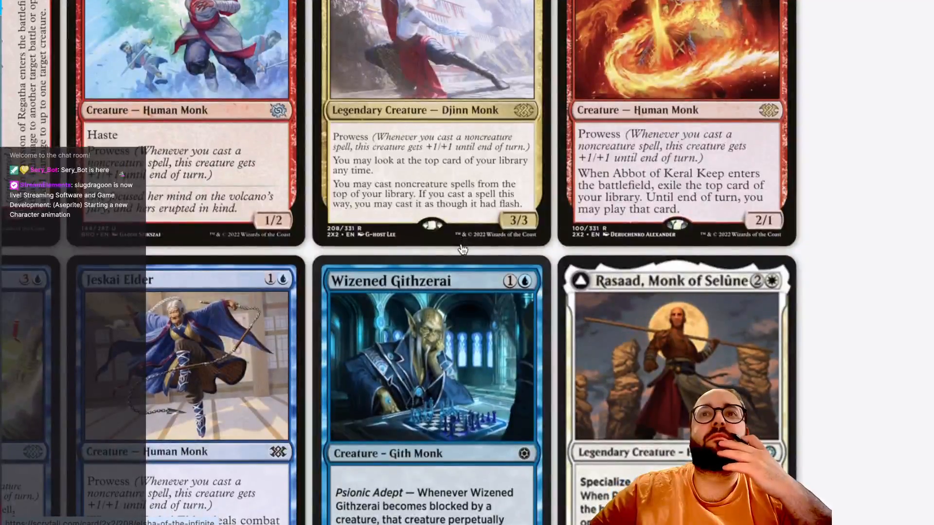
scroll(462, 249, down, 8)
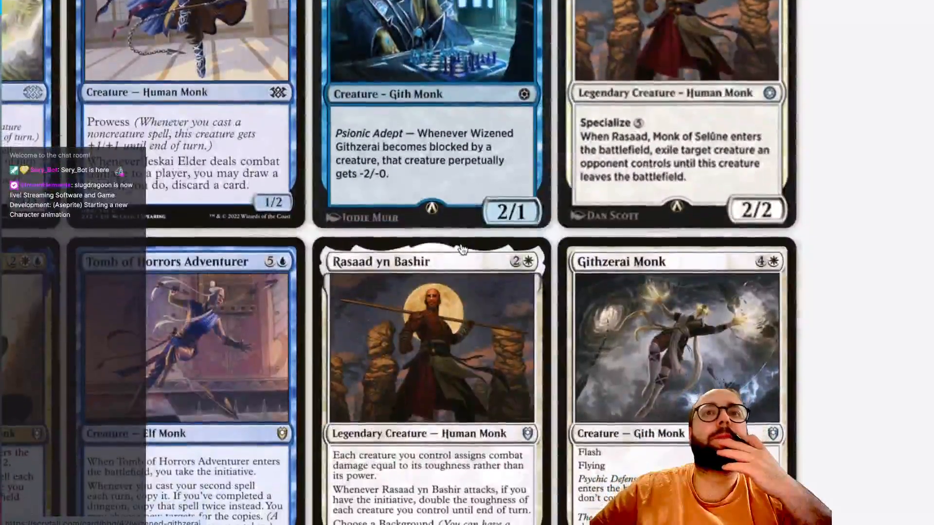
scroll(462, 249, down, 2)
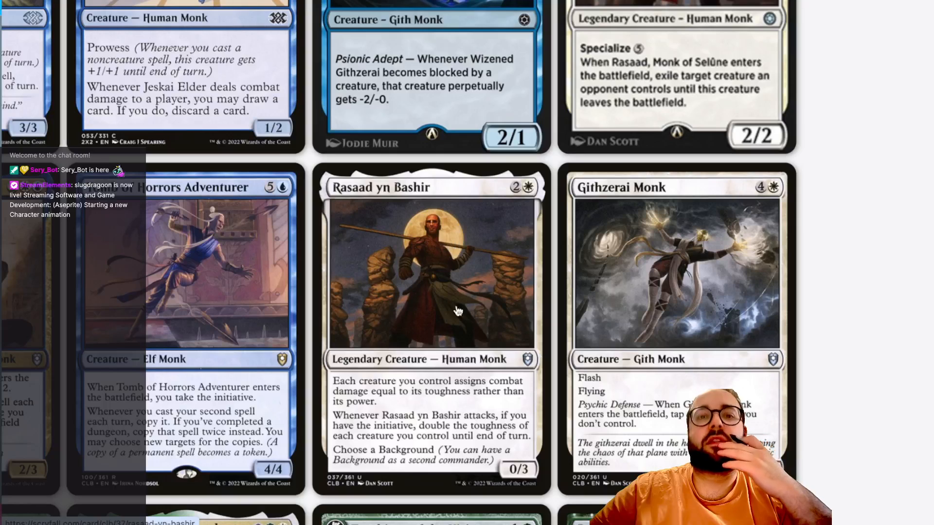
scroll(451, 263, up, 5)
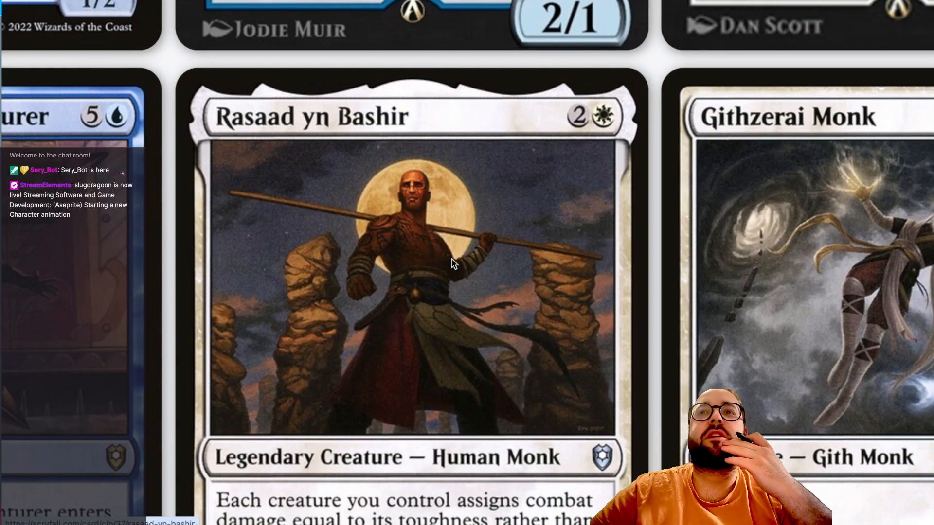
scroll(452, 264, down, 5)
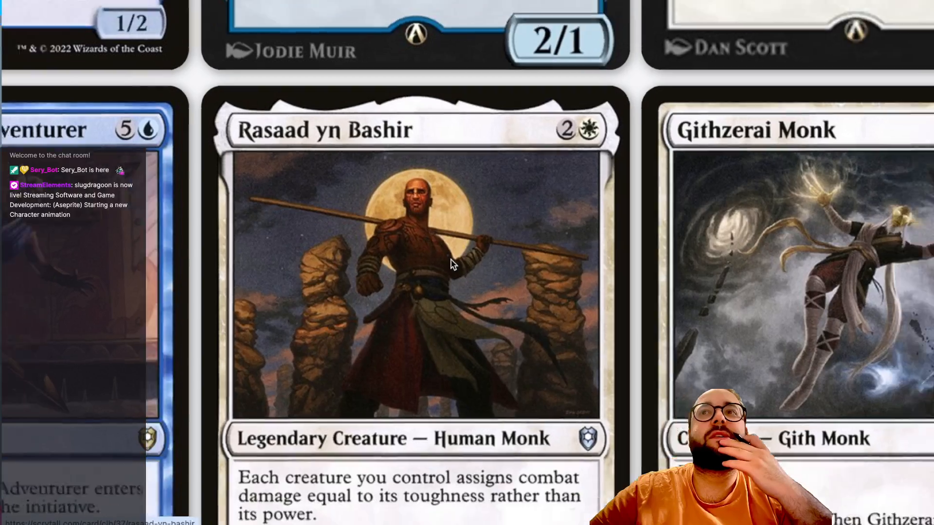
scroll(450, 258, left, 5)
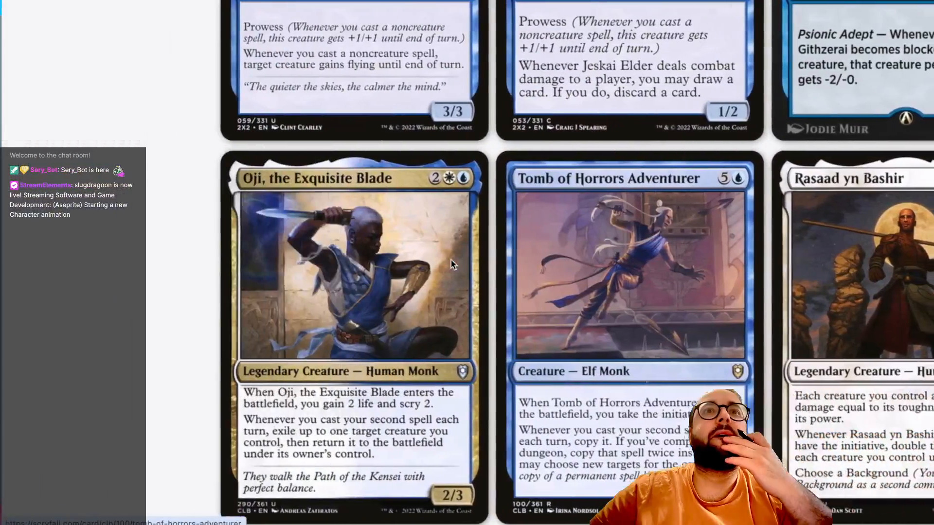
Examine the remaining monk cards on this results page, from Chronicler of Worship through Golden-Tail Disciple and Era of Enlightenment
scroll(450, 259, down, 10)
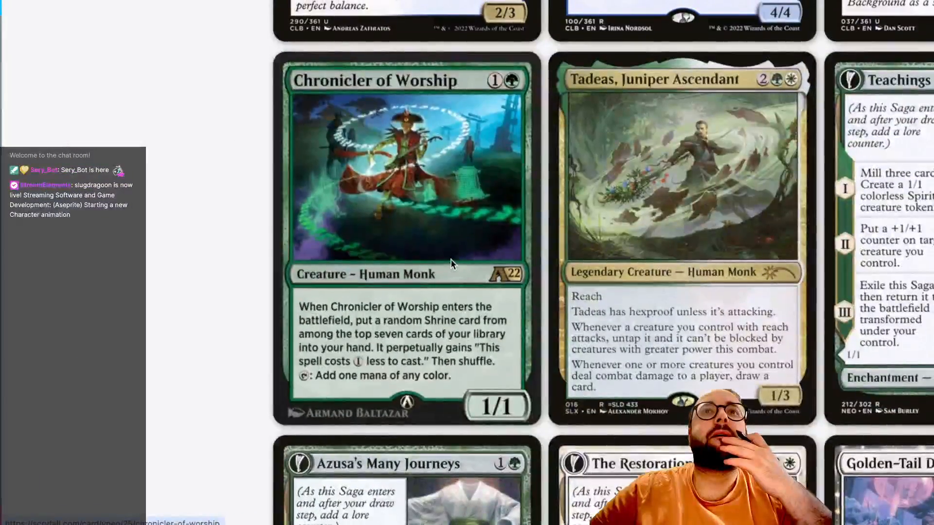
scroll(450, 259, right, 10)
scroll(451, 259, down, 5)
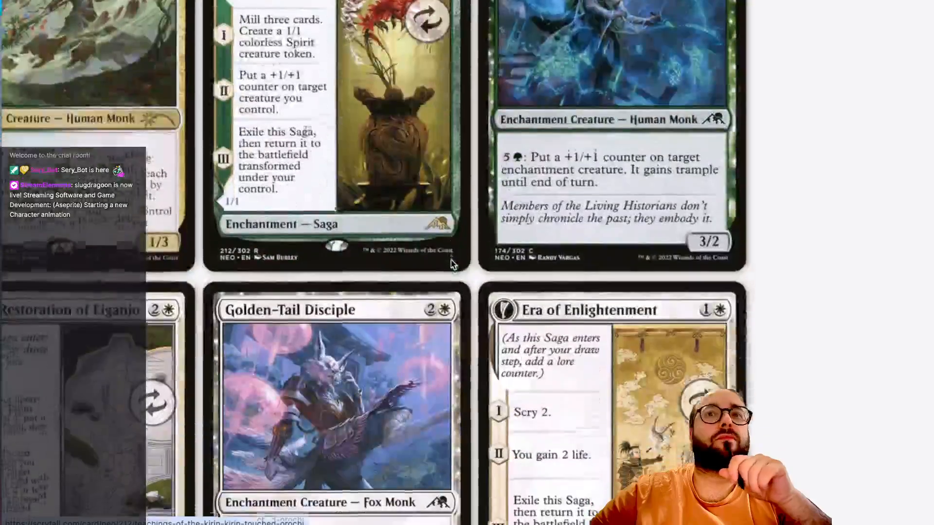
scroll(450, 259, left, 7)
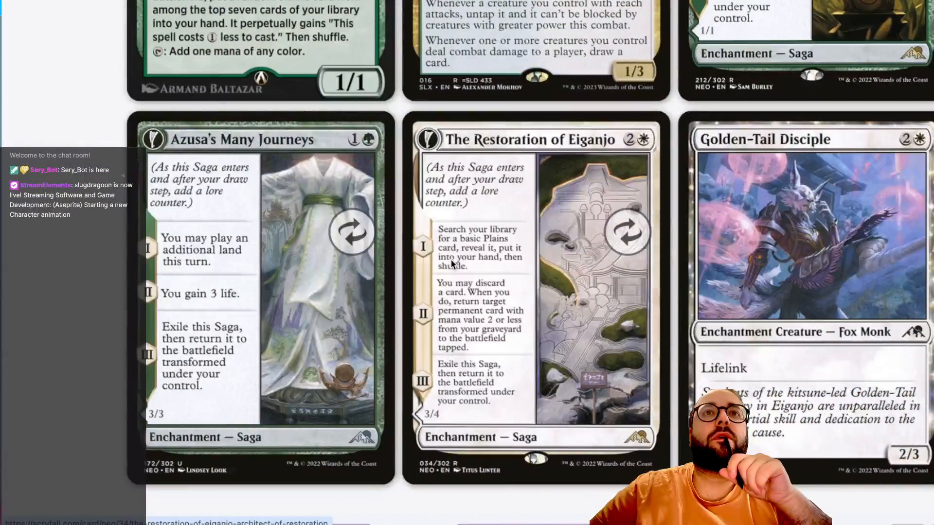
scroll(450, 259, down, 3)
scroll(494, 420, down, 5)
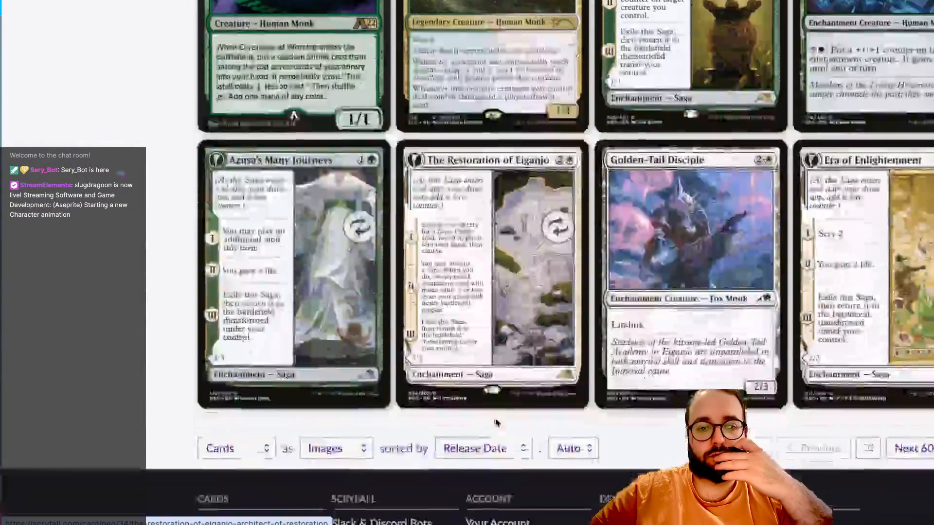
Go to the next 60 monk results and examine the Dragon's Disciple artwork up close
click(909, 448)
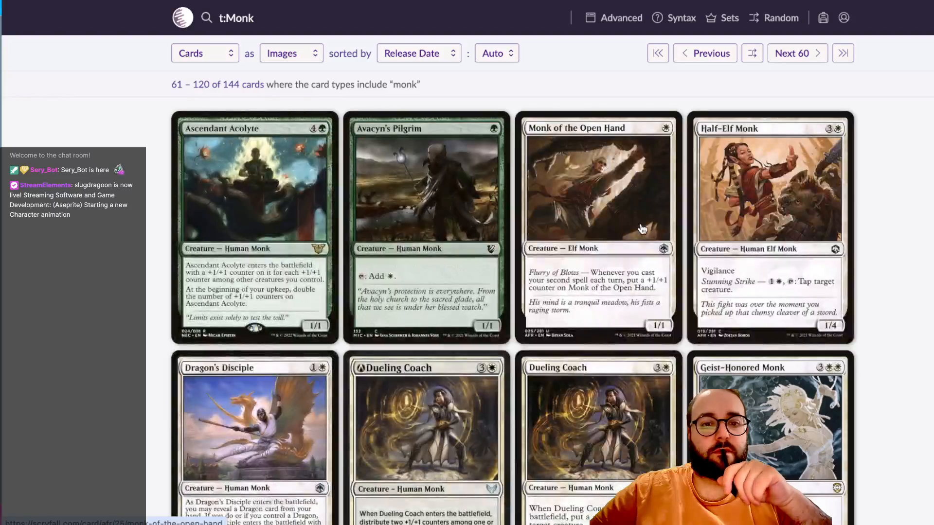
scroll(643, 226, down, 2)
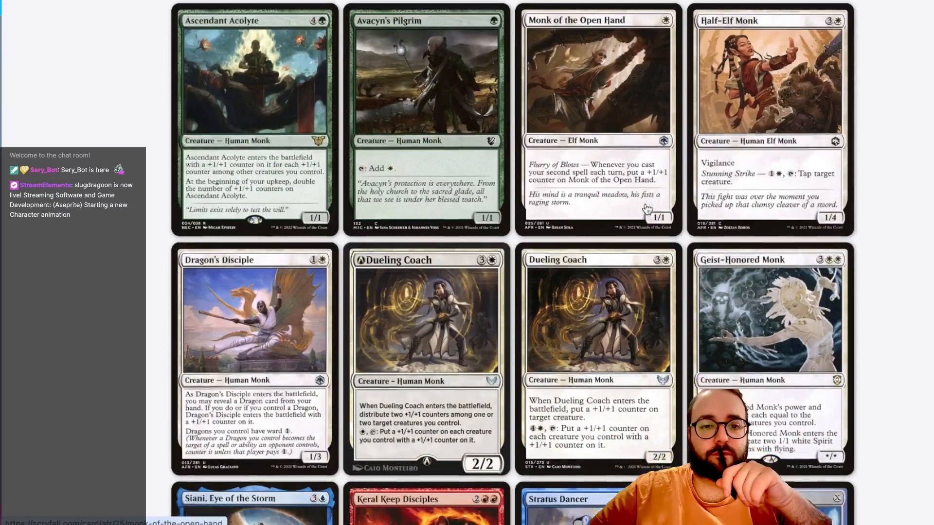
scroll(260, 341, up, 3)
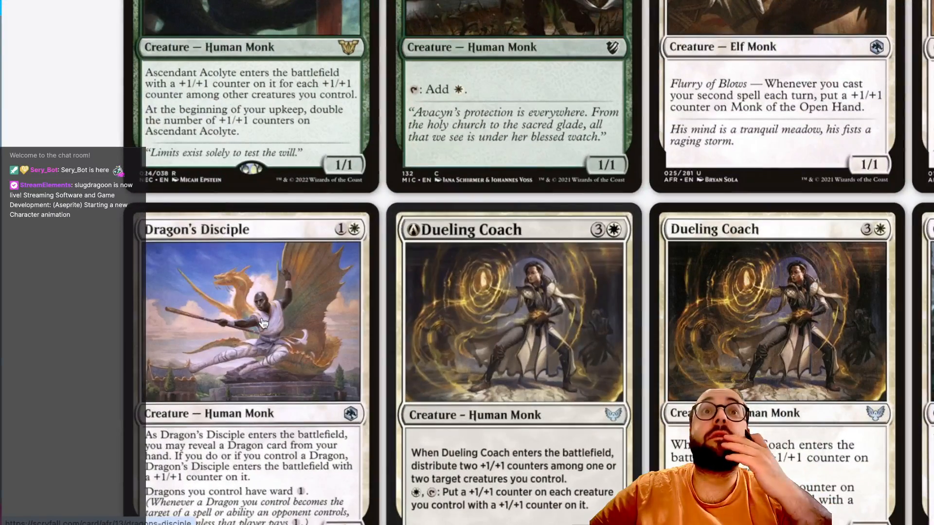
scroll(263, 324, up, 3)
scroll(325, 338, down, 2)
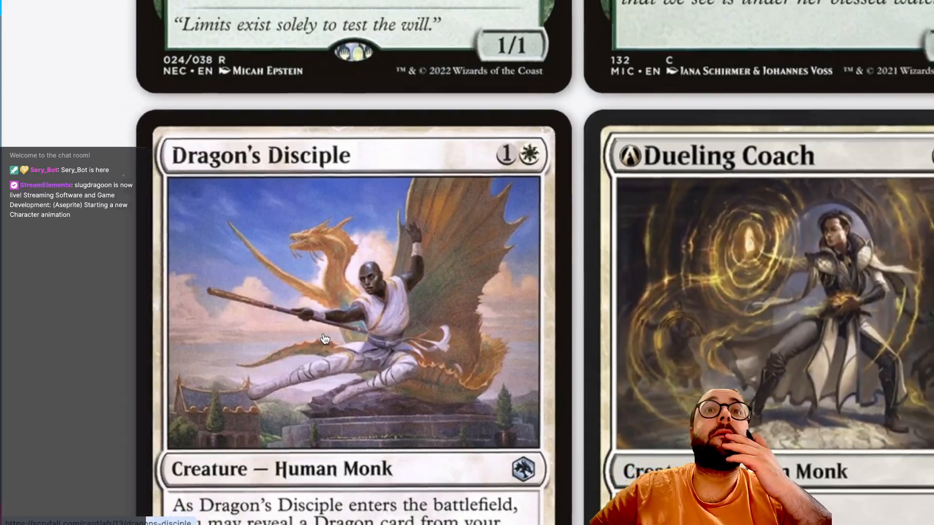
scroll(325, 339, down, 1)
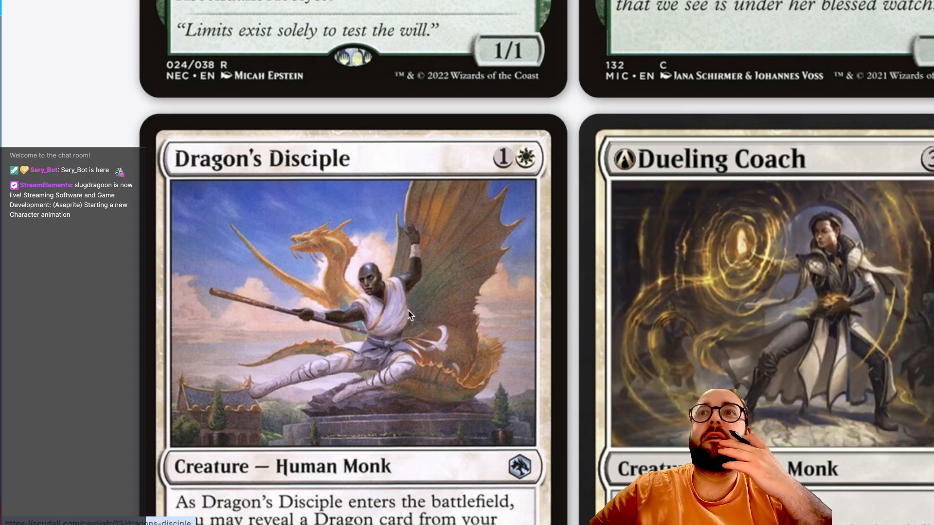
Examine the artwork from Dueling Coach and Geist-Honored Monk through the row with Keral Keep Disciples and Stratus Dancer
scroll(407, 311, right, 10)
scroll(408, 311, down, 2)
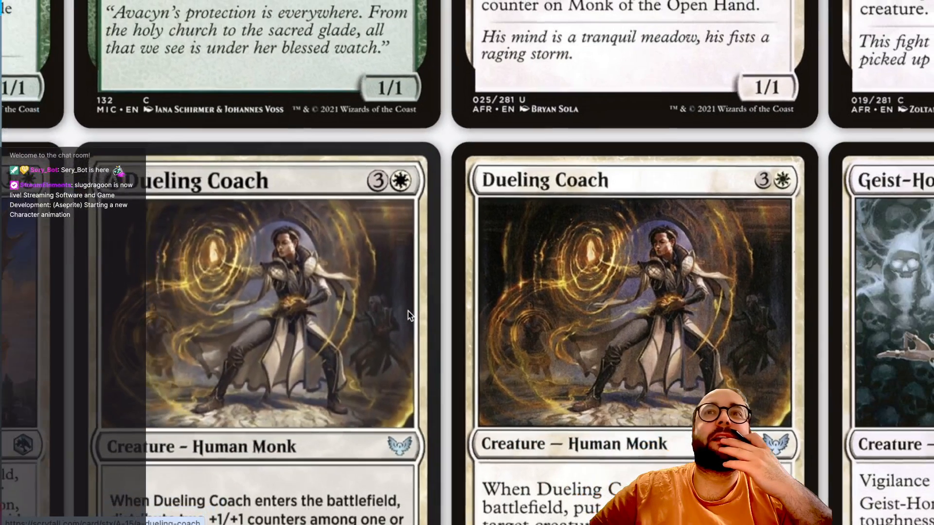
scroll(411, 316, down, 3)
scroll(411, 316, down, 5)
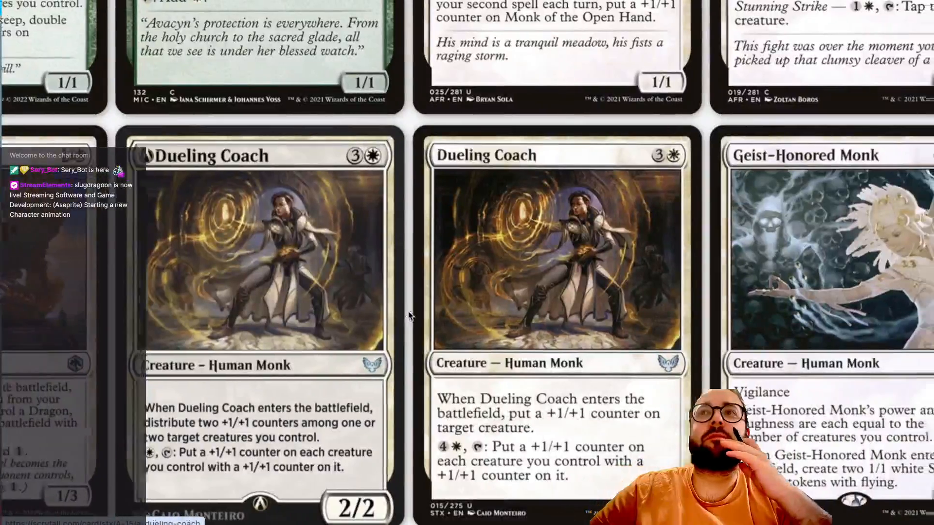
scroll(408, 315, down, 4)
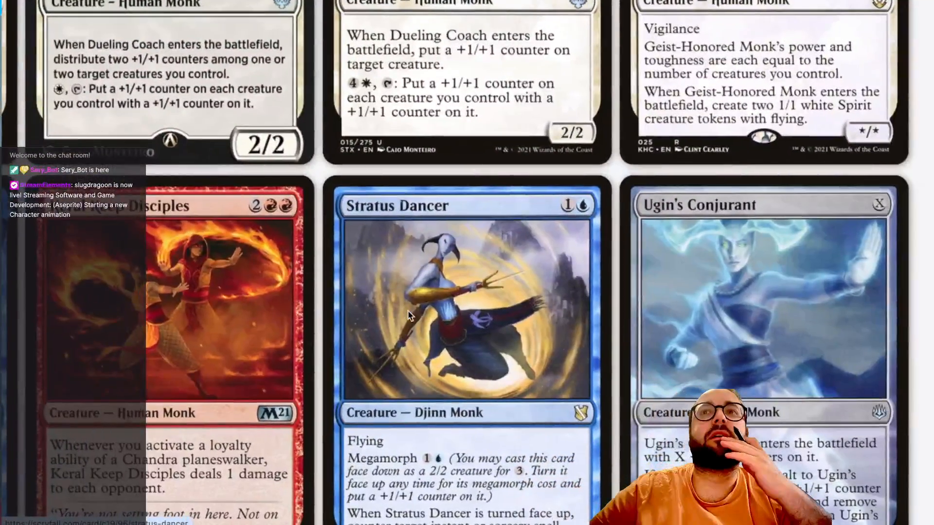
scroll(408, 315, right, 3)
scroll(409, 316, left, 7)
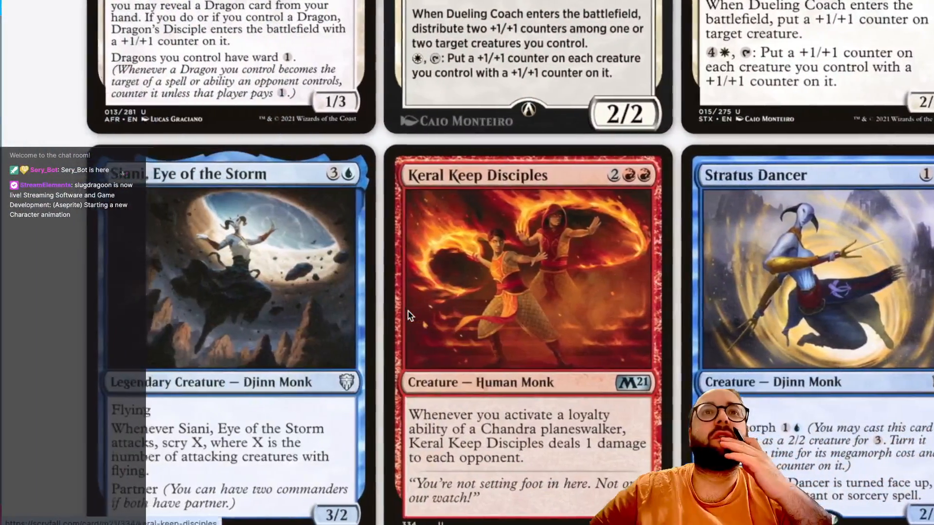
Examine the Wandering Champion and Lotus-Eye Mystics artwork and the row ending with Iwamori of the Open Fist
scroll(410, 316, down, 5)
scroll(411, 317, down, 3)
scroll(411, 317, right, 5)
scroll(411, 317, down, 1)
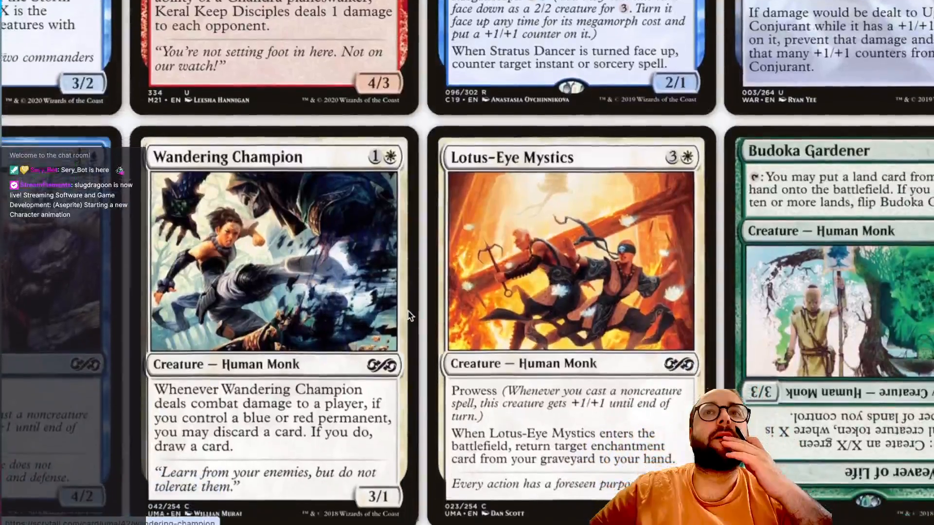
scroll(408, 315, down, 1)
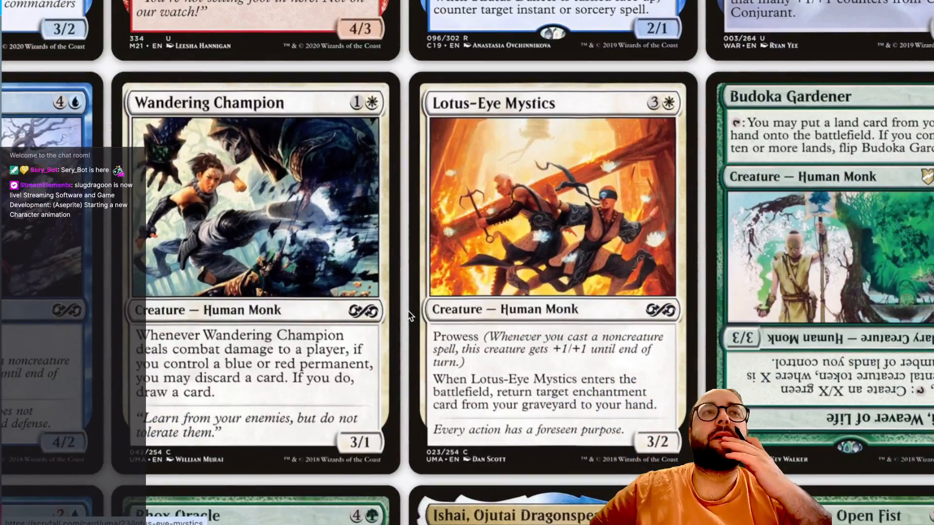
scroll(409, 315, down, 6)
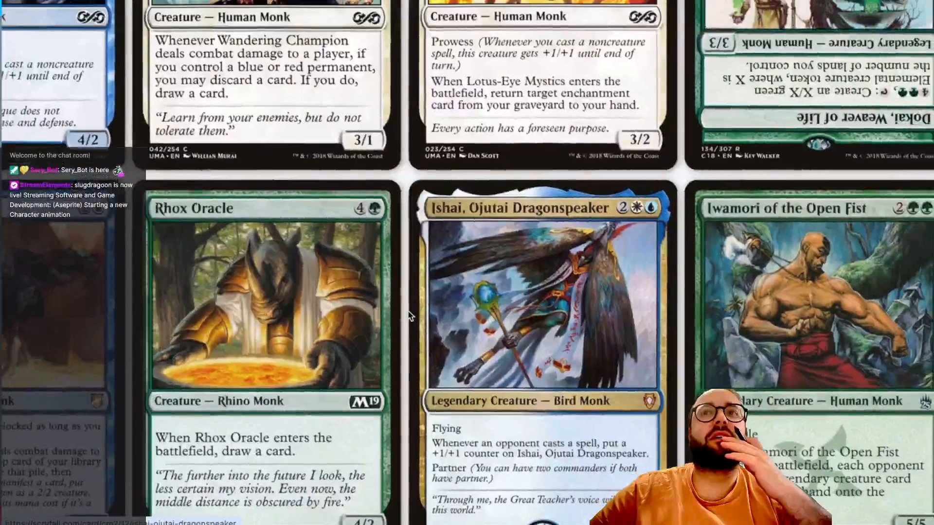
scroll(711, 302, right, 3)
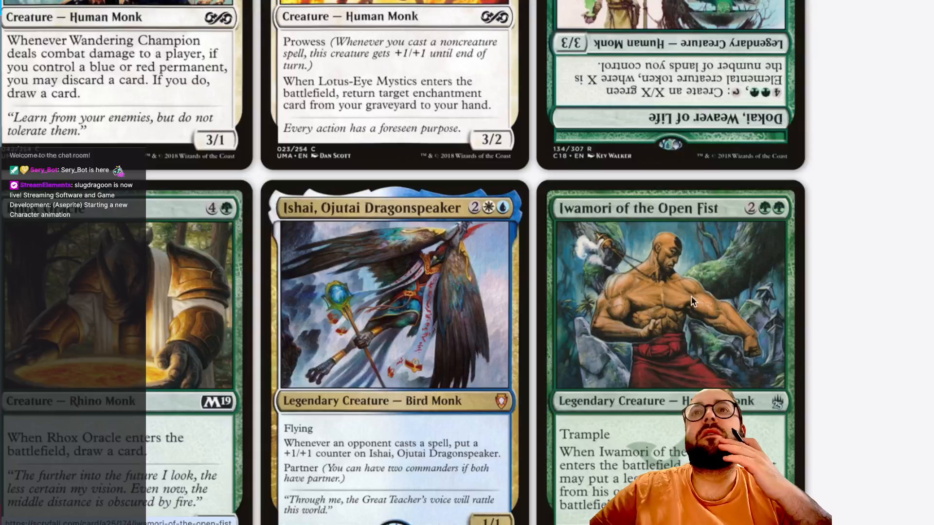
scroll(691, 296, down, 1)
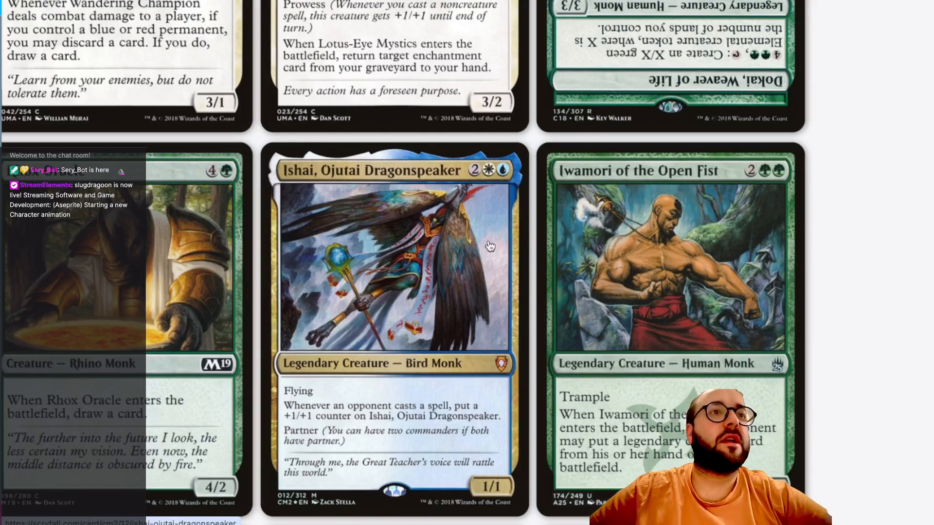
Examine the monk artwork in the Mystic of the Hidden Way and Dragon Bell Monk rows
scroll(362, 330, left, 5)
scroll(363, 331, down, 8)
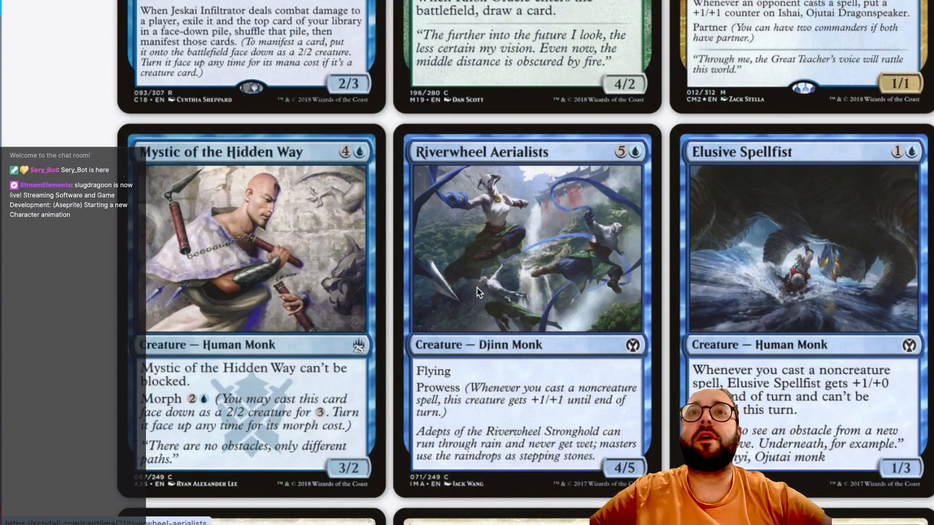
scroll(512, 307, down, 5)
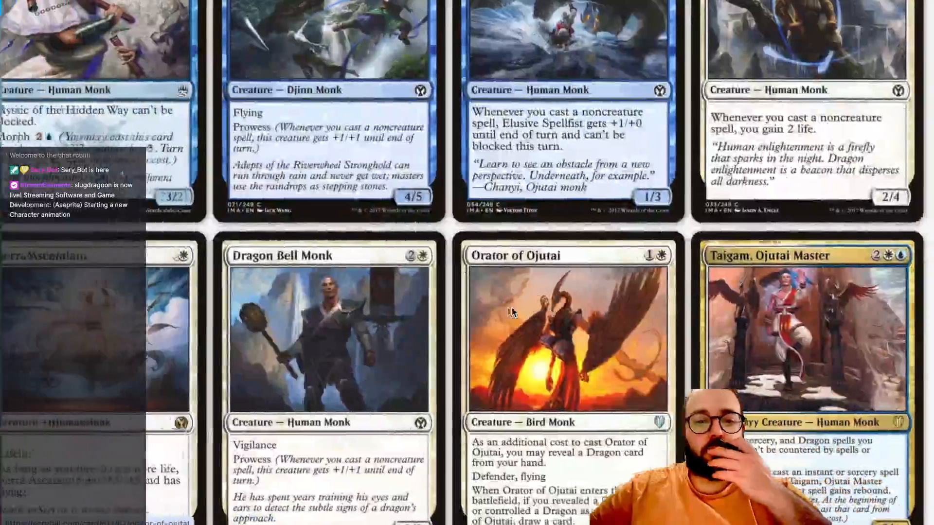
scroll(511, 307, down, 1)
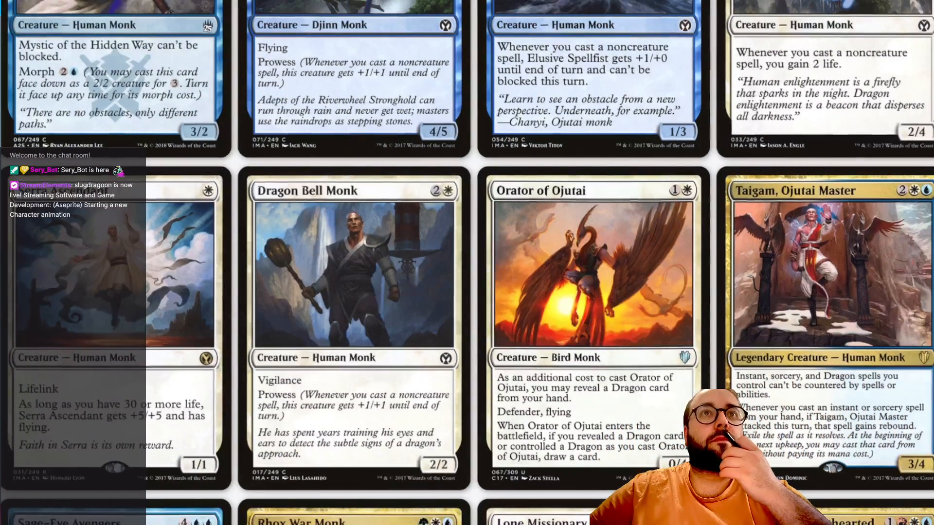
Search the web for "dragon quest monk" in a new browser tab
key(ctrl+t)
text(dr)
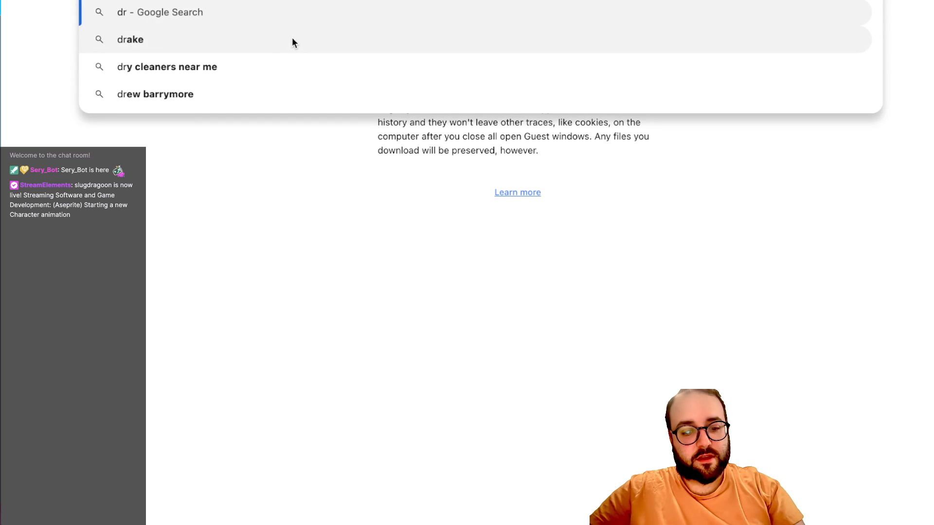
text(agon quest monk)
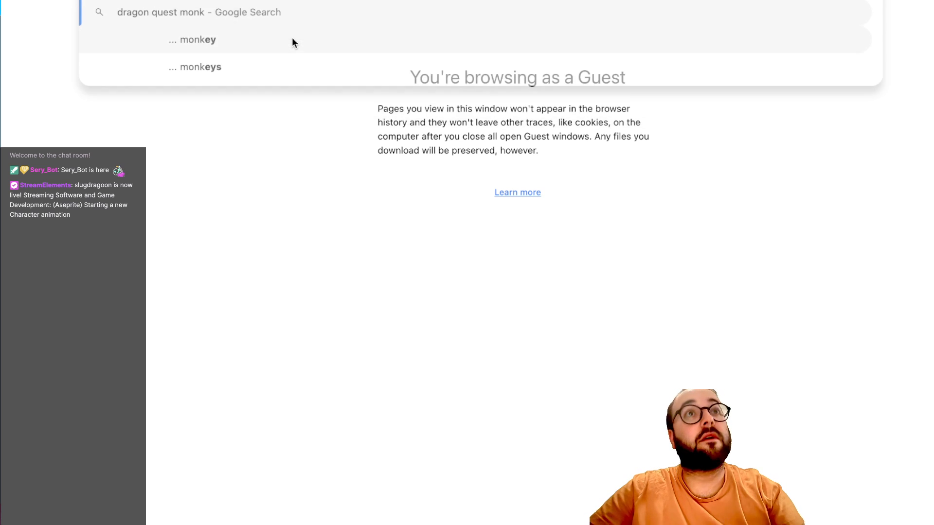
key(Return)
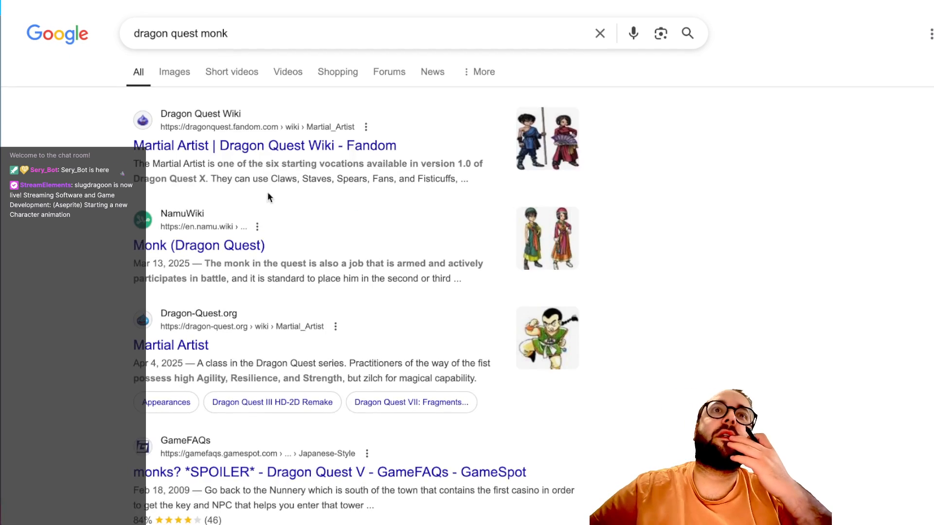
Open the Dragon Quest Wiki article on the Martial Artist and examine its character illustration and class description
click(253, 146)
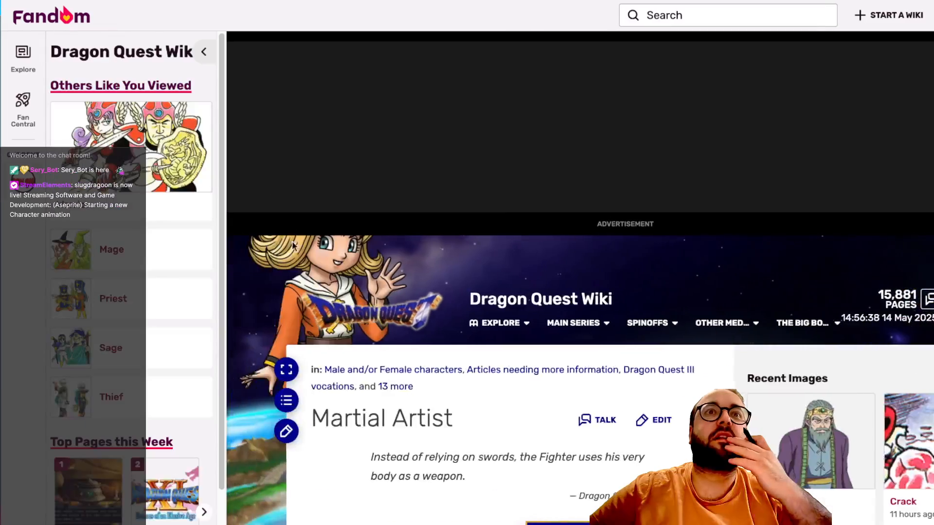
scroll(350, 313, down, 5)
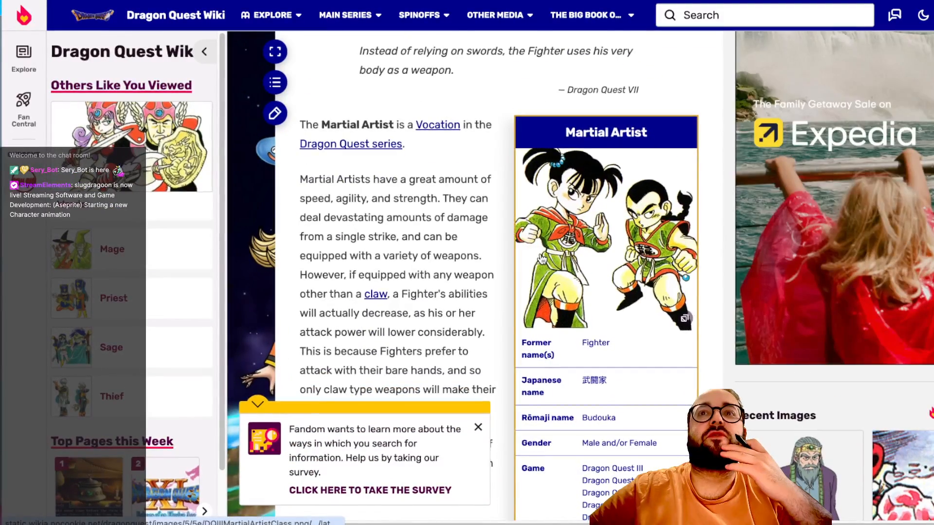
scroll(600, 248, down, 1)
scroll(601, 249, down, 1)
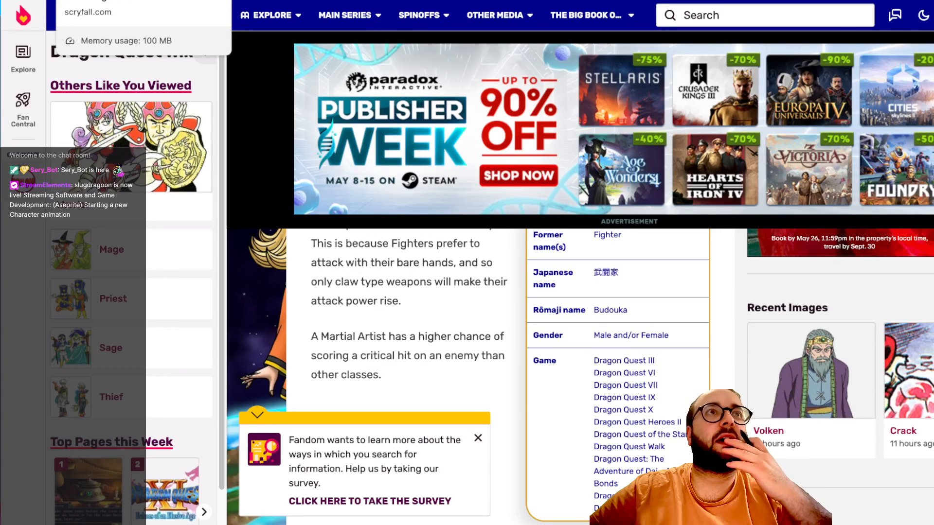
Return to the Scryfall monk results and examine the artwork from the Serra Ascendant row through the Lotus Path Djinn and Jeskai Sage row
click(97, 0)
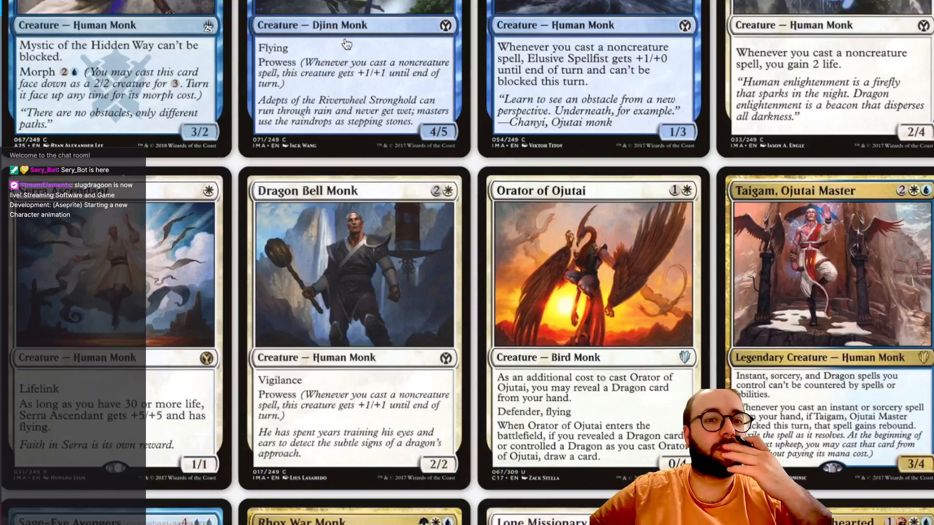
scroll(428, 168, down, 3)
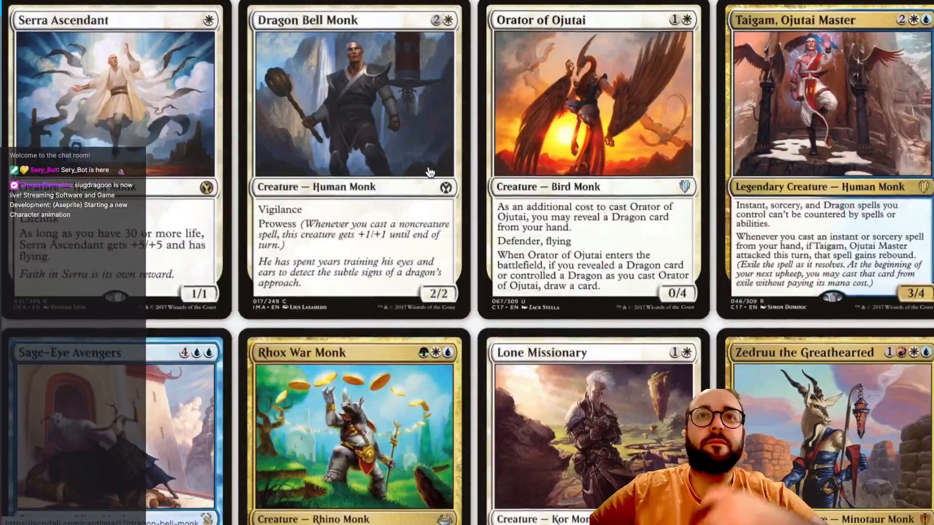
scroll(430, 172, down, 4)
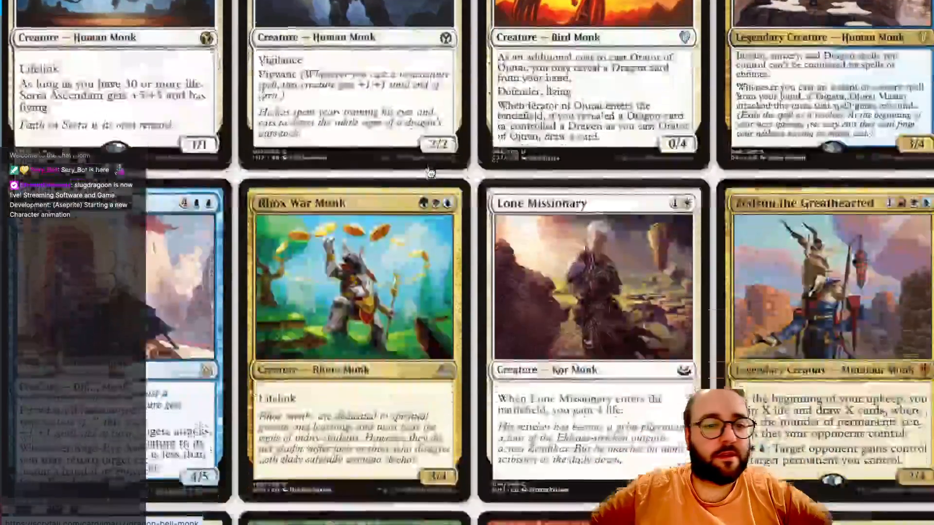
scroll(430, 173, down, 2)
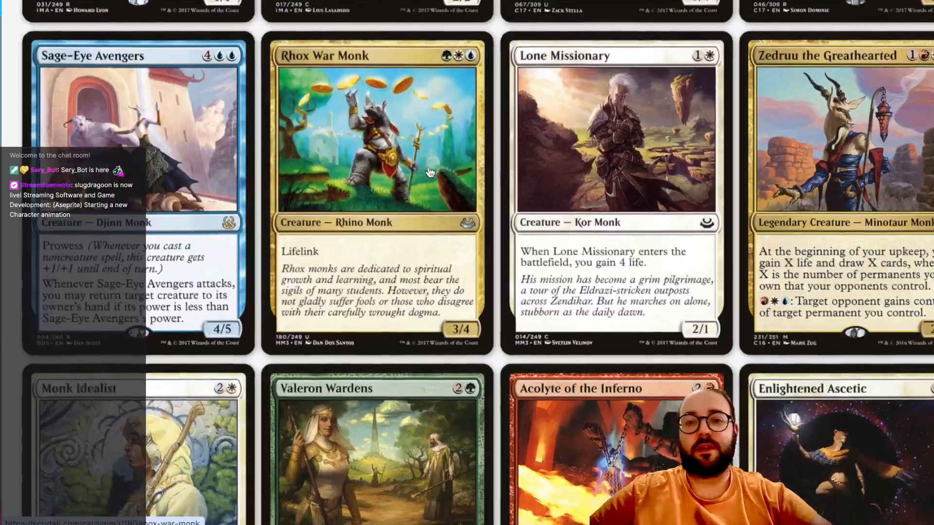
scroll(429, 173, down, 5)
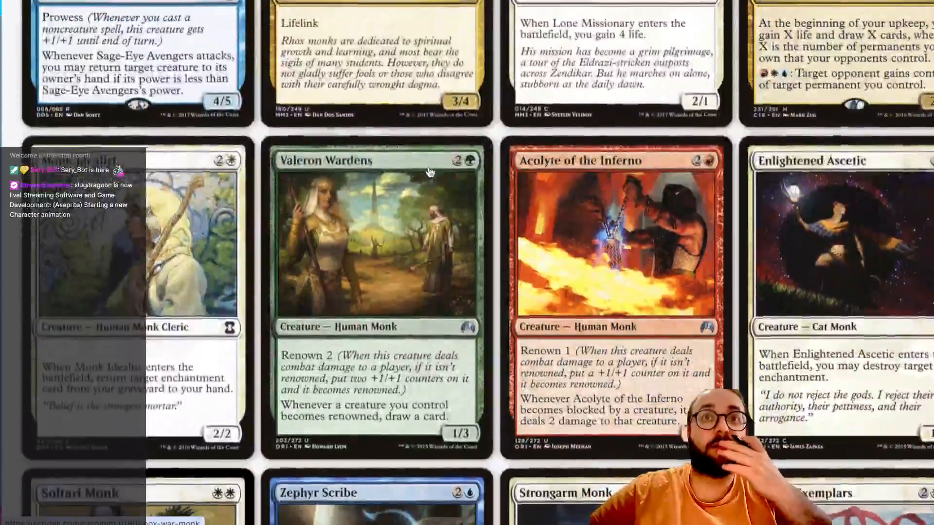
scroll(429, 172, down, 2)
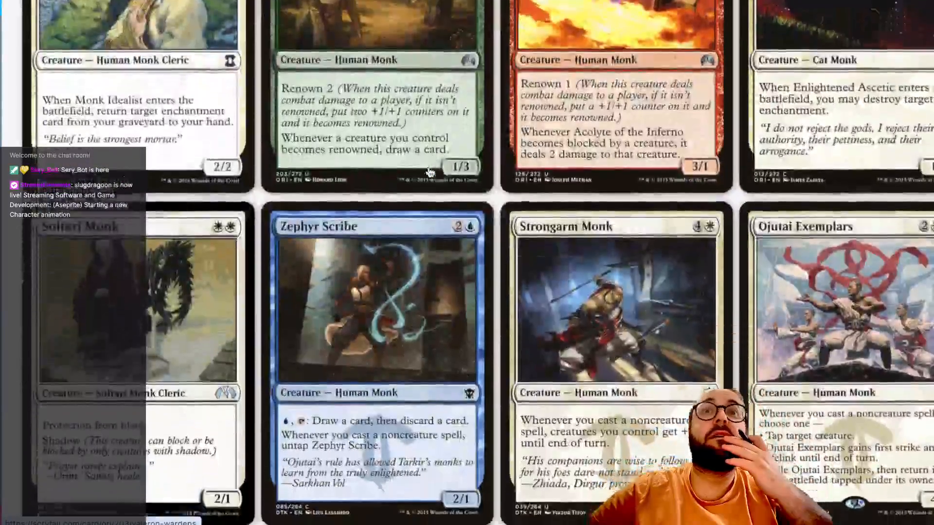
scroll(429, 172, down, 7)
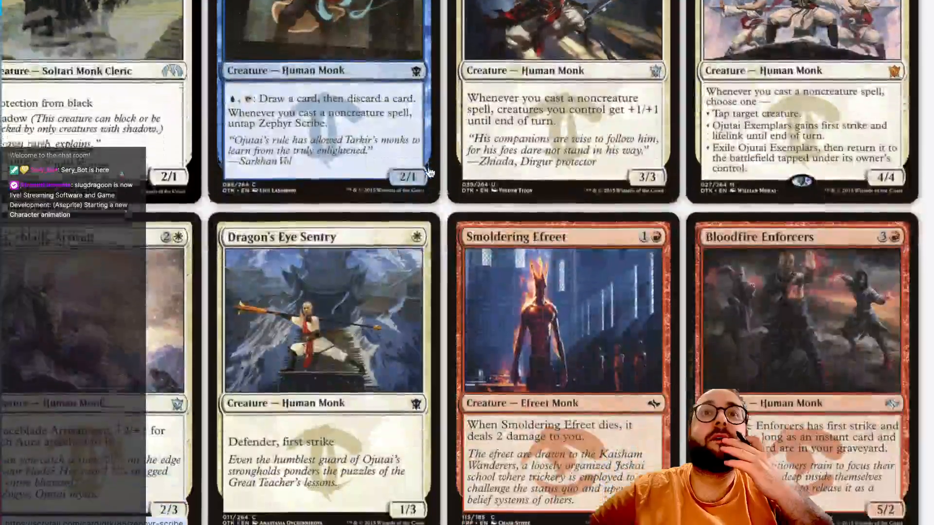
scroll(430, 172, down, 2)
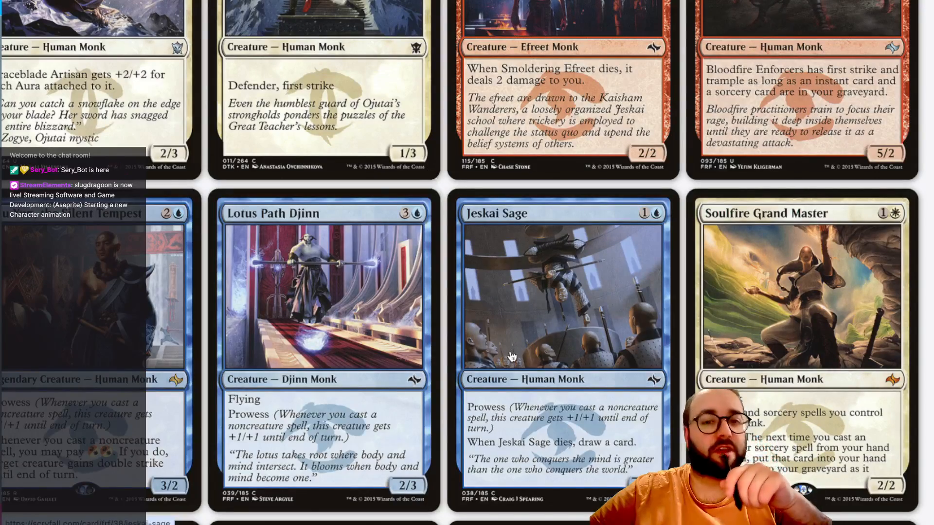
Examine the artwork from Shu Yun, the Silent Tempest through the row with Mantis Rider, Efreet Weaponmaster and Leaping Master
scroll(512, 357, down, 4)
scroll(512, 358, left, 2)
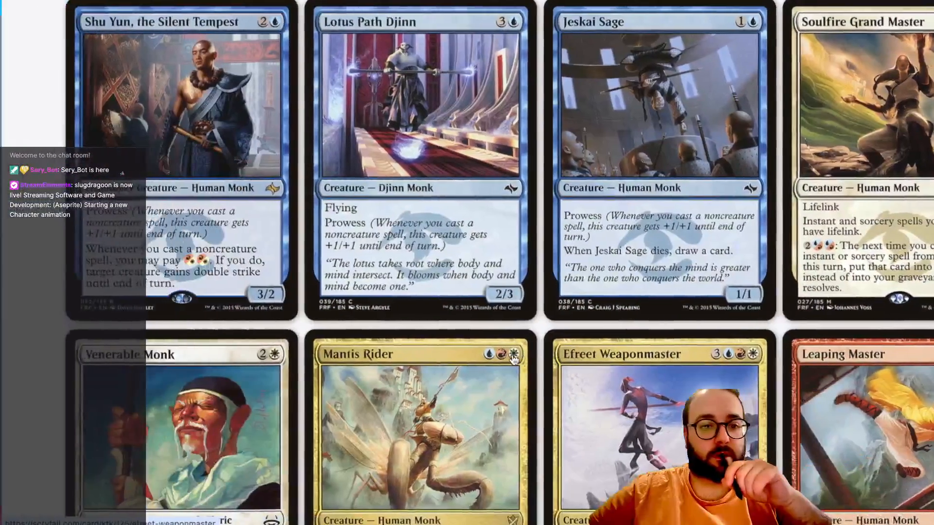
scroll(513, 359, down, 6)
scroll(513, 360, right, 1)
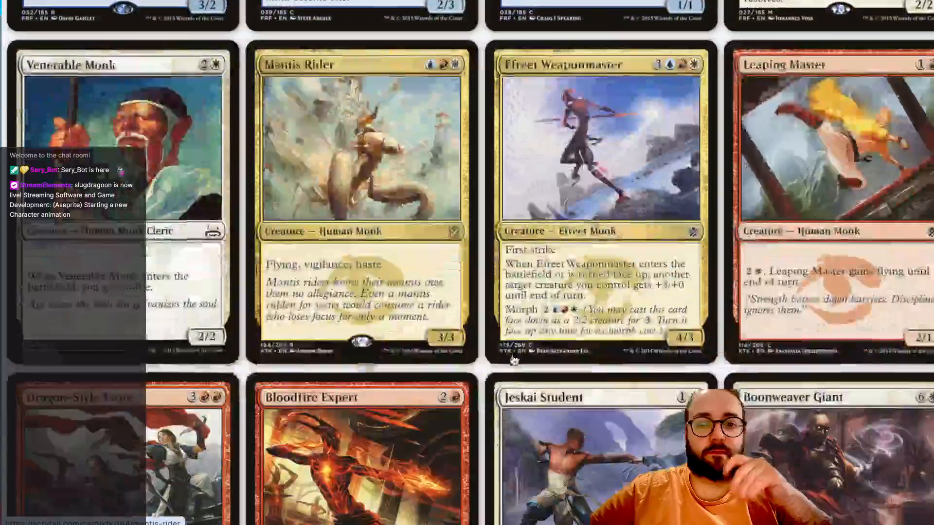
scroll(514, 361, down, 2)
scroll(514, 361, up, 3)
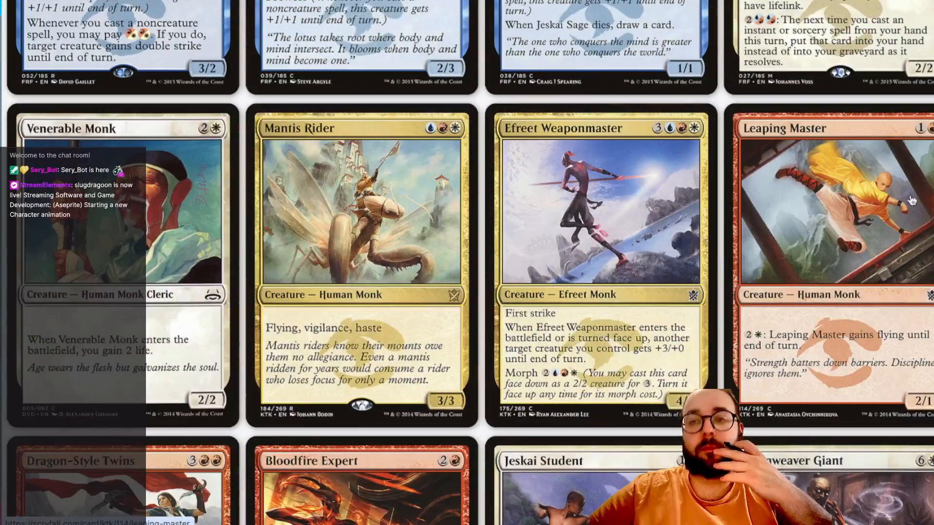
scroll(843, 191, right, 4)
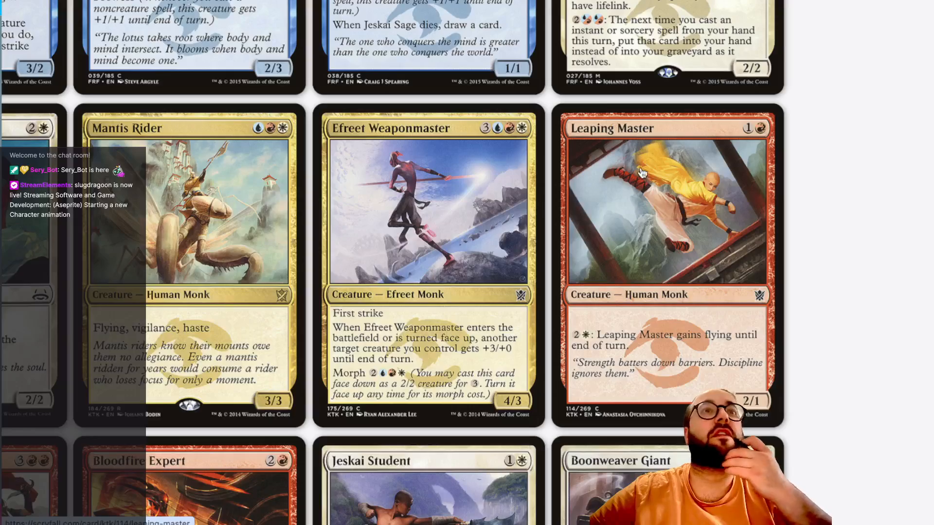
Examine the artwork in the final two rows, from Dragon-Style Twins and Jeskai Student to Pride Guardian and Serene Master
scroll(637, 166, down, 7)
scroll(634, 163, left, 2)
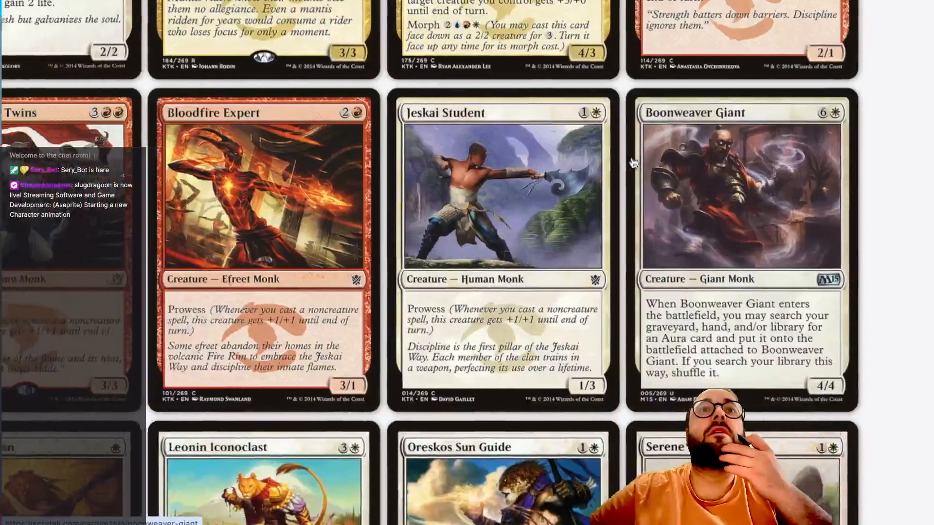
scroll(633, 163, down, 5)
scroll(633, 163, left, 1)
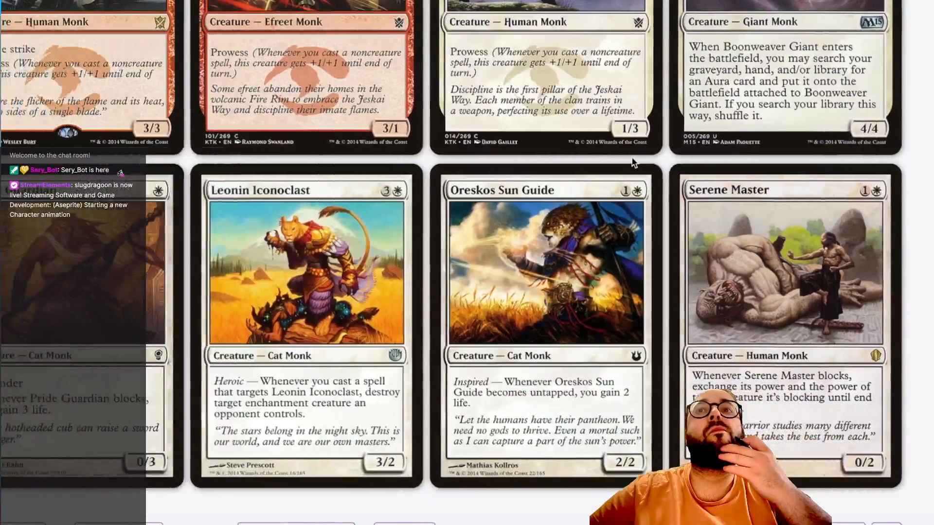
scroll(633, 163, left, 6)
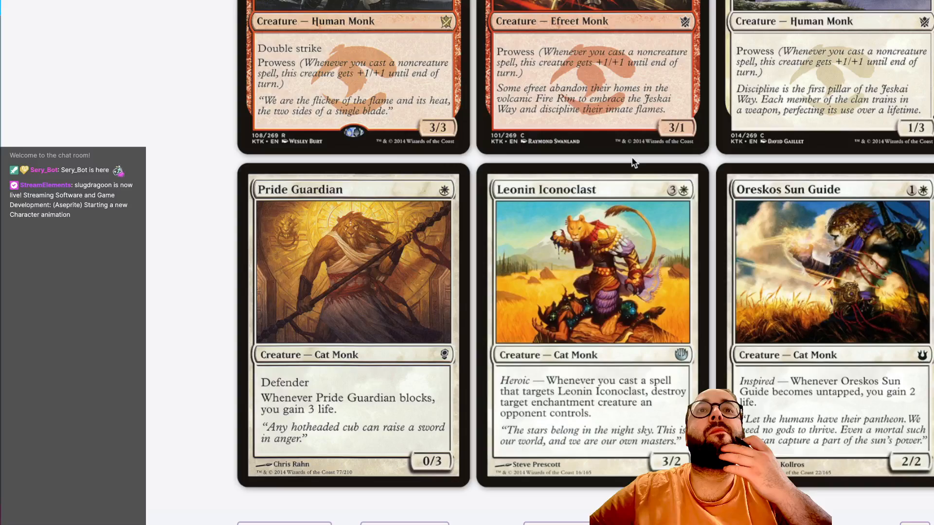
scroll(634, 163, up, 6)
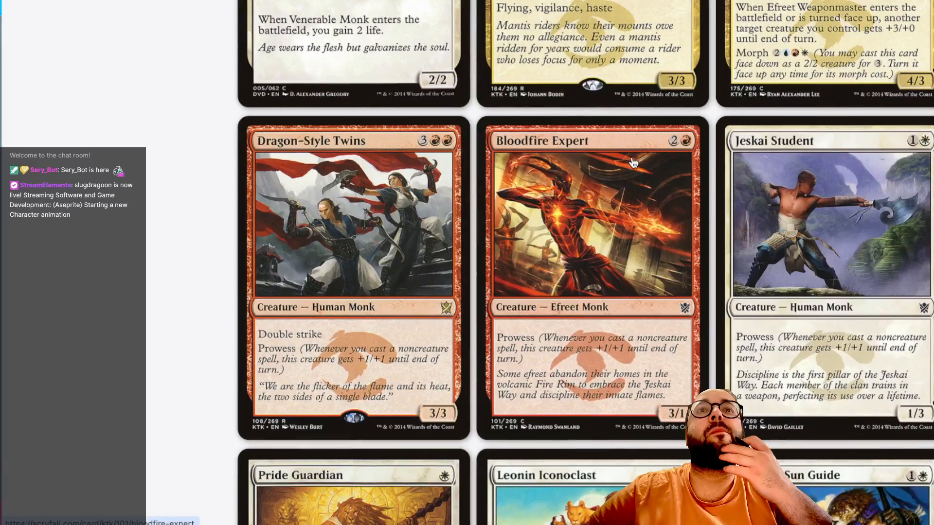
Compare the Leaping Master and Efreet Weaponmaster poses with the Jeskai Student artwork below them
scroll(633, 163, up, 6)
scroll(628, 166, right, 8)
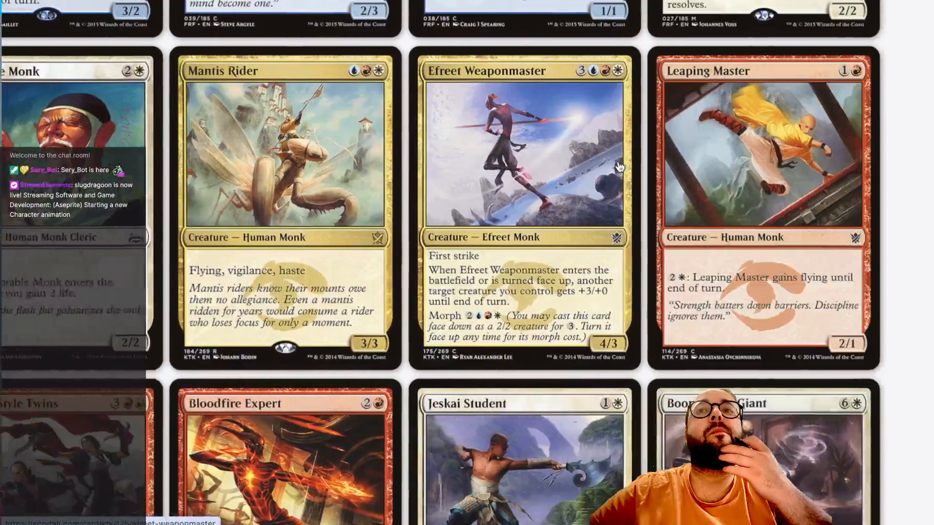
scroll(620, 167, down, 1)
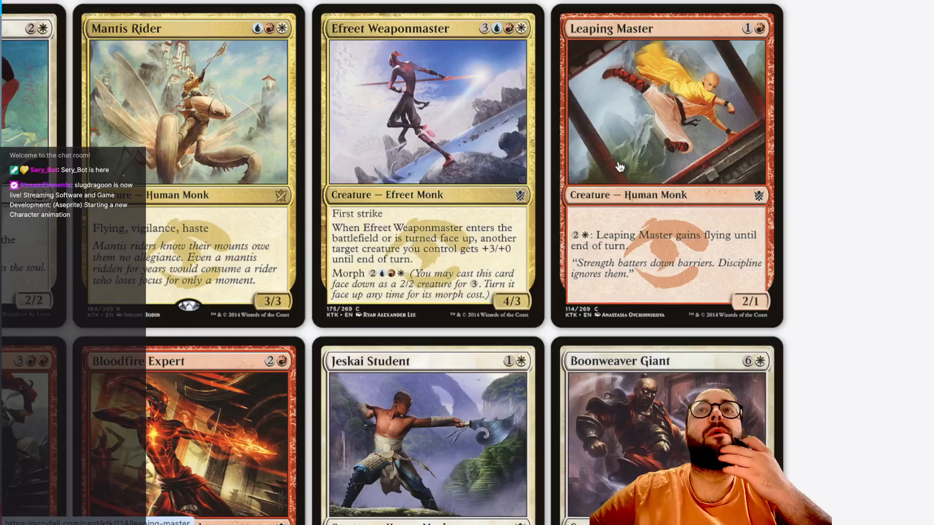
scroll(620, 166, down, 8)
scroll(635, 33, up, 5)
scroll(636, 33, up, 5)
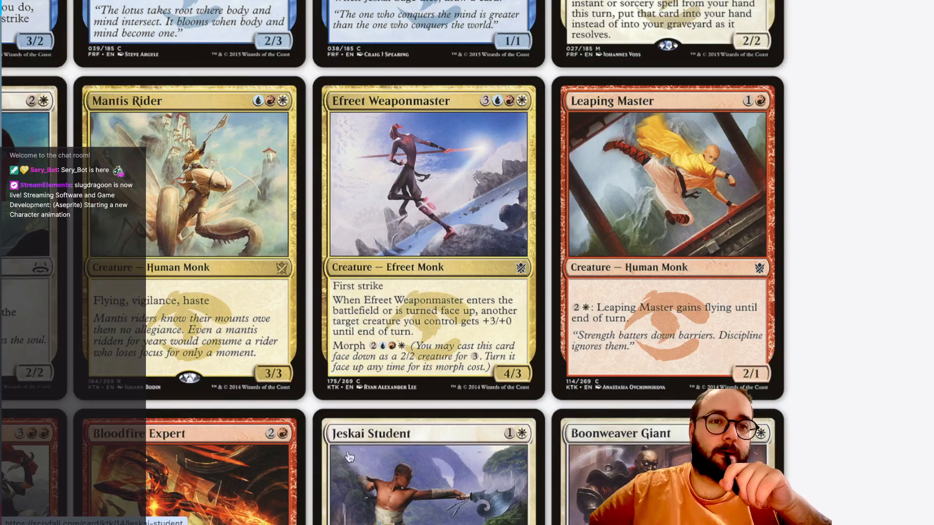
Switch to the Numbers spreadsheet and review the Martial Artist column's class role, stats and skills in the Fusion table
key(super+Tab)
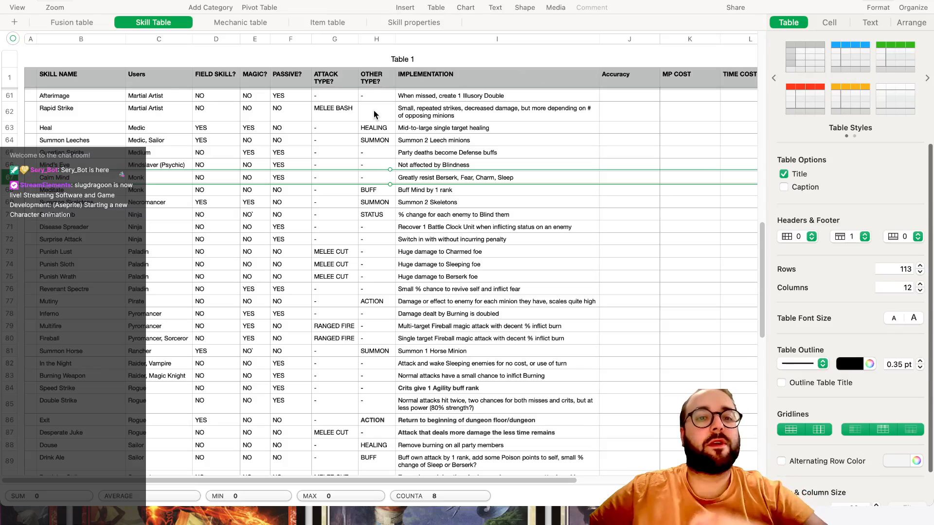
click(82, 24)
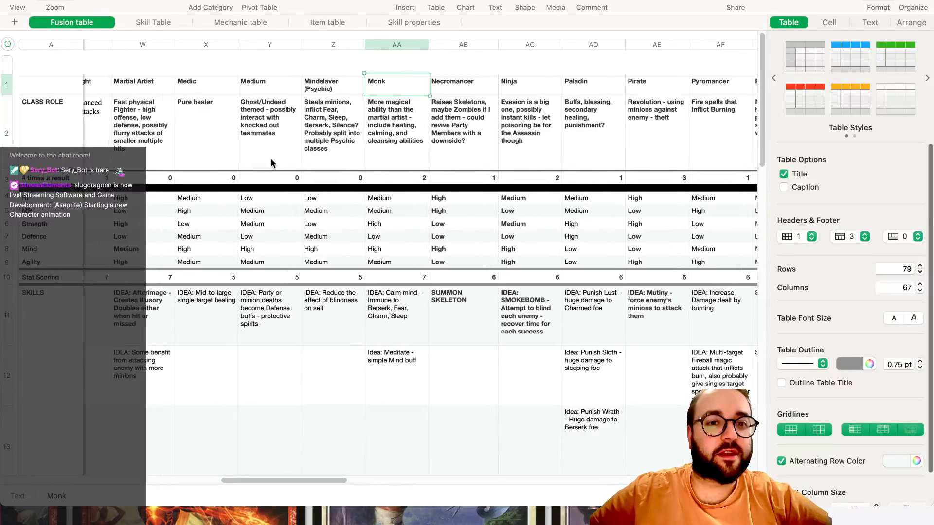
scroll(343, 133, left, 4)
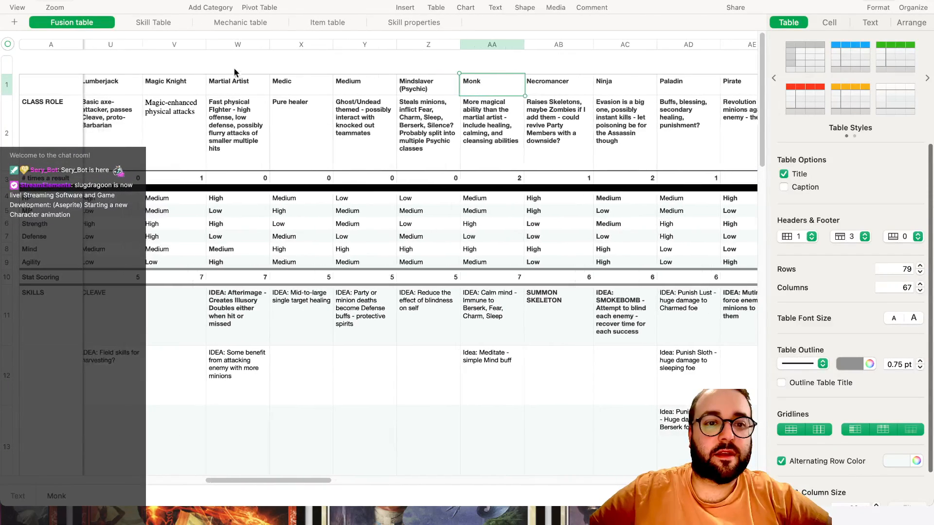
click(235, 45)
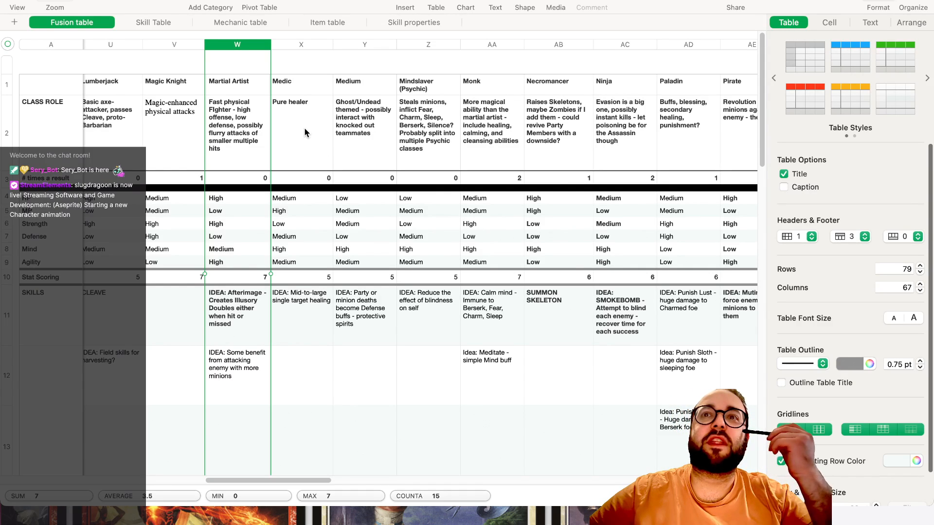
scroll(284, 155, down, 2)
scroll(285, 156, up, 2)
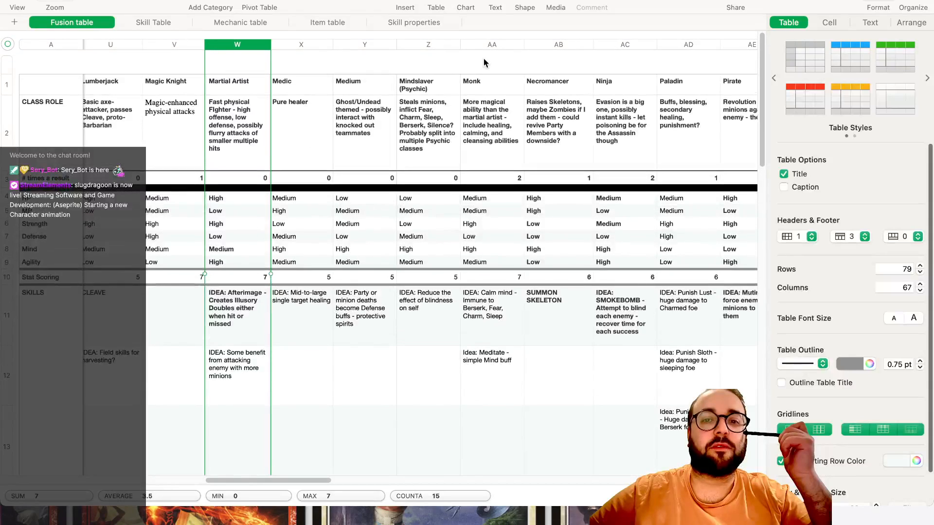
Review the Monk column's class role, Calm mind and Meditate skill ideas, and switch back to the Scryfall monk cards in the browser
click(483, 45)
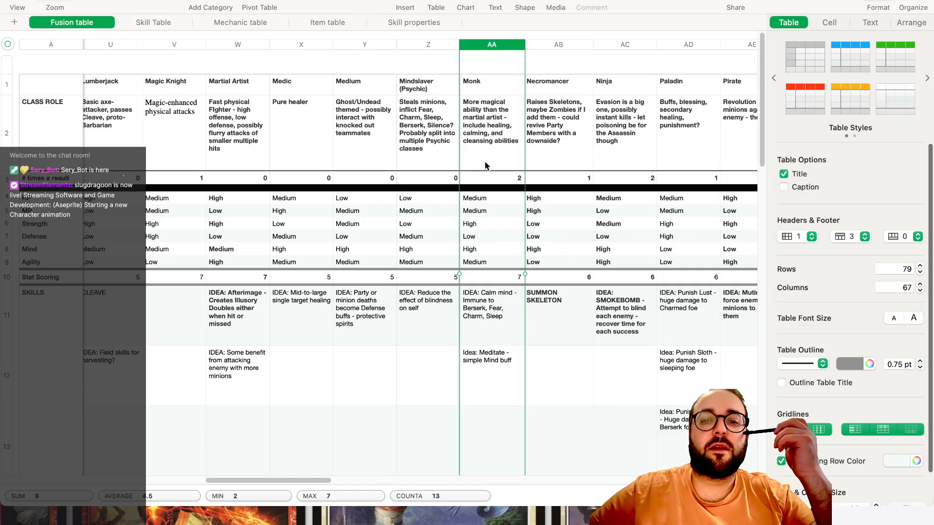
click(487, 319)
click(486, 361)
click(486, 319)
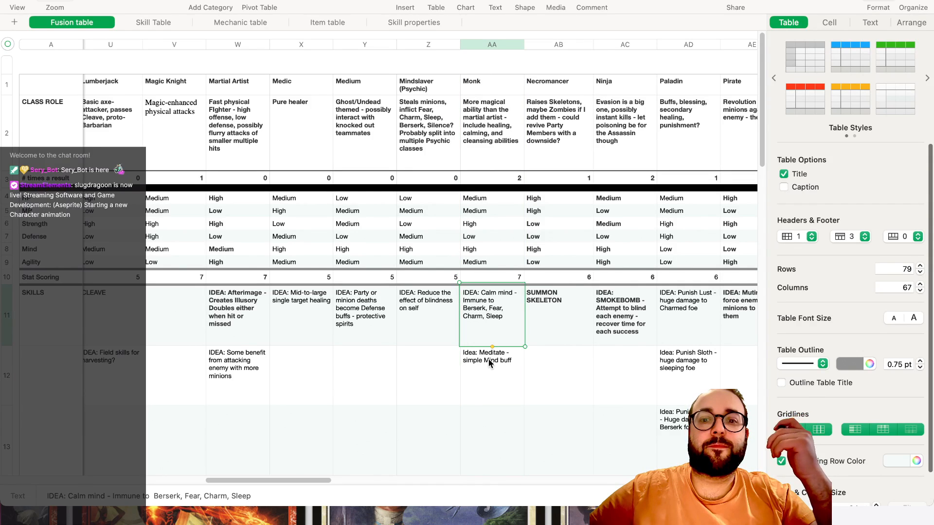
click(503, 382)
click(503, 299)
click(501, 380)
click(496, 307)
click(480, 395)
click(486, 343)
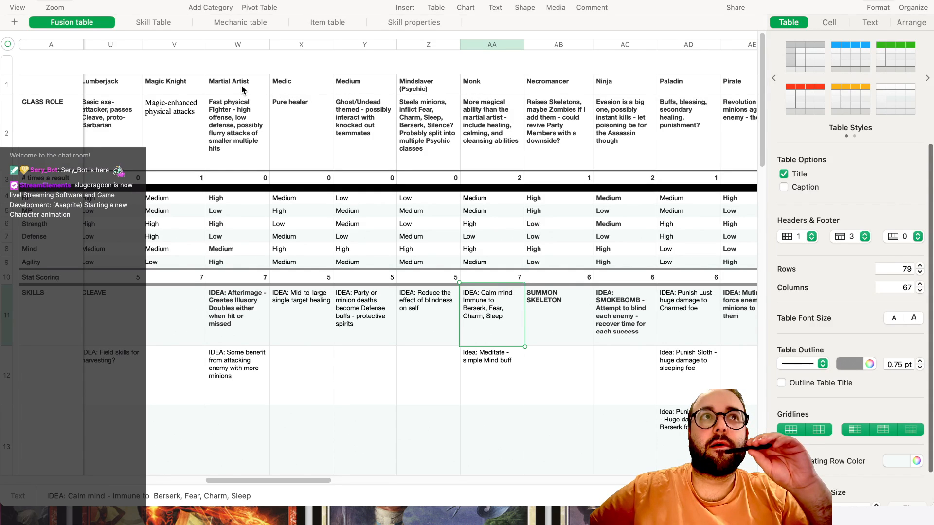
click(484, 90)
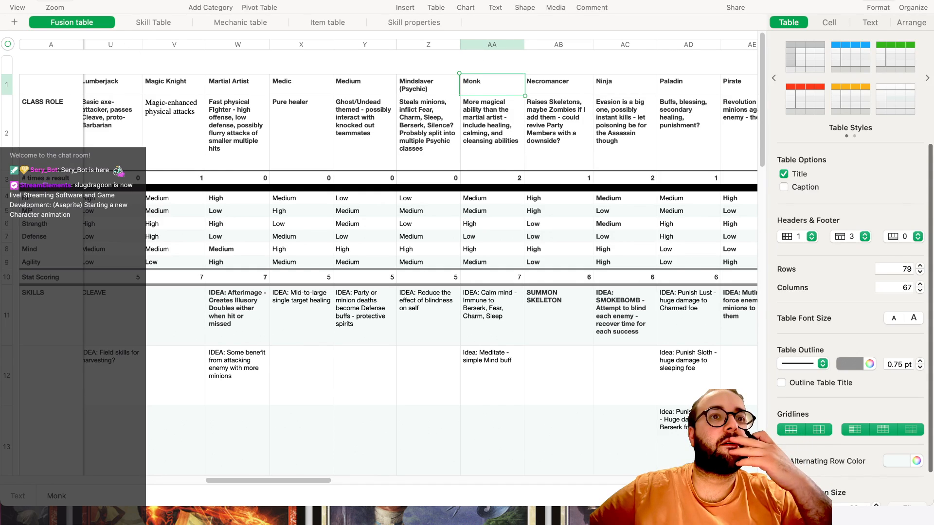
key(super+Tab)
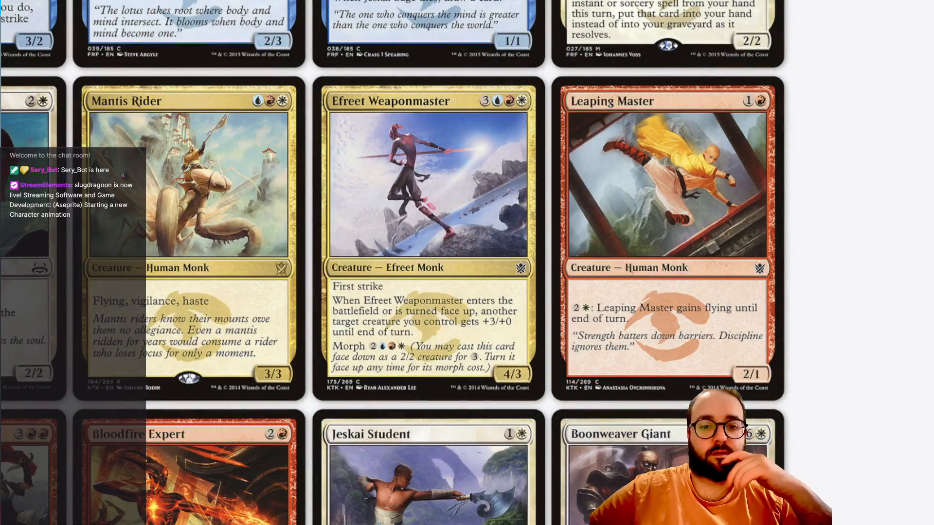
Look through the last page of monk results from Monk Realist to Fleet-Footed Monk, and return to the first results page
scroll(540, 424, down, 15)
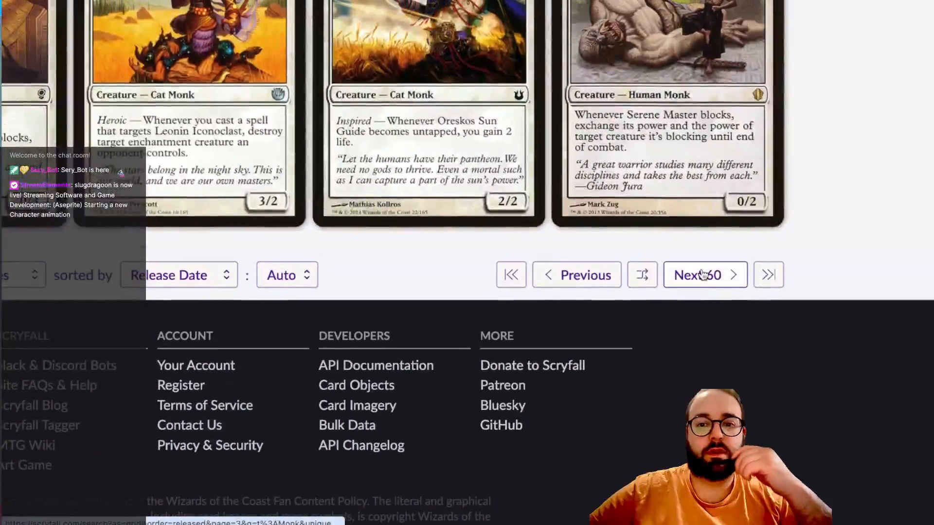
click(698, 276)
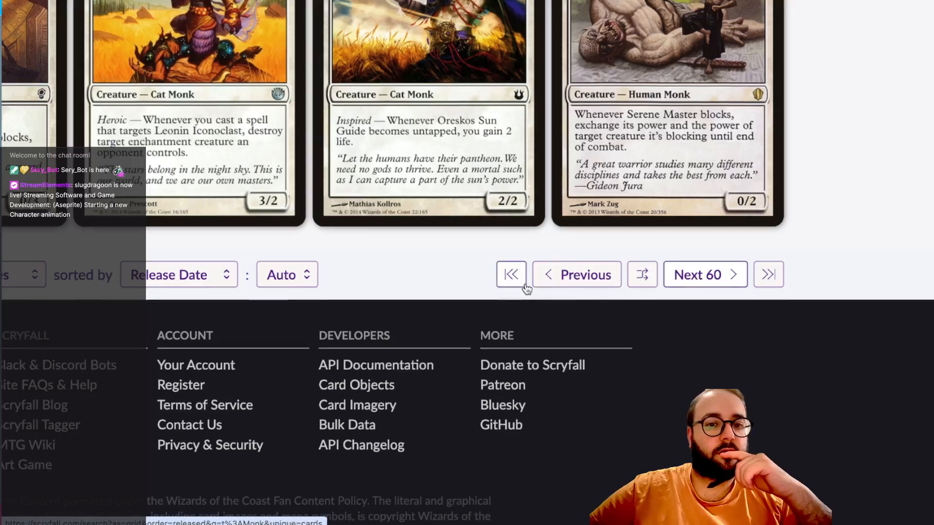
scroll(527, 289, down, 10)
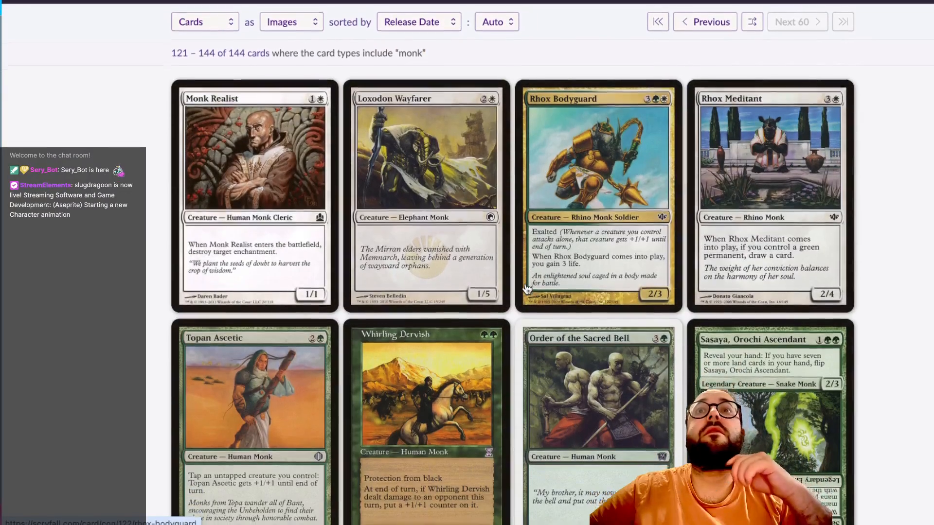
scroll(526, 288, down, 10)
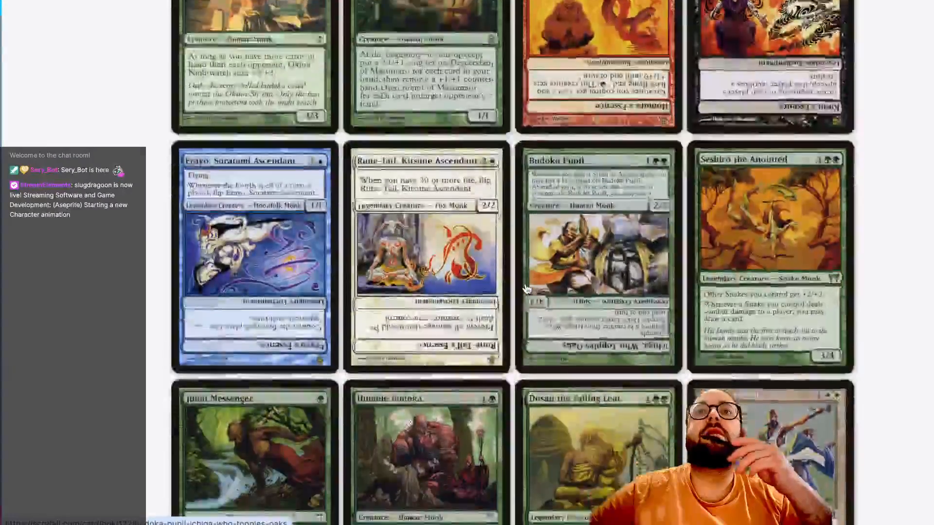
scroll(526, 289, down, 7)
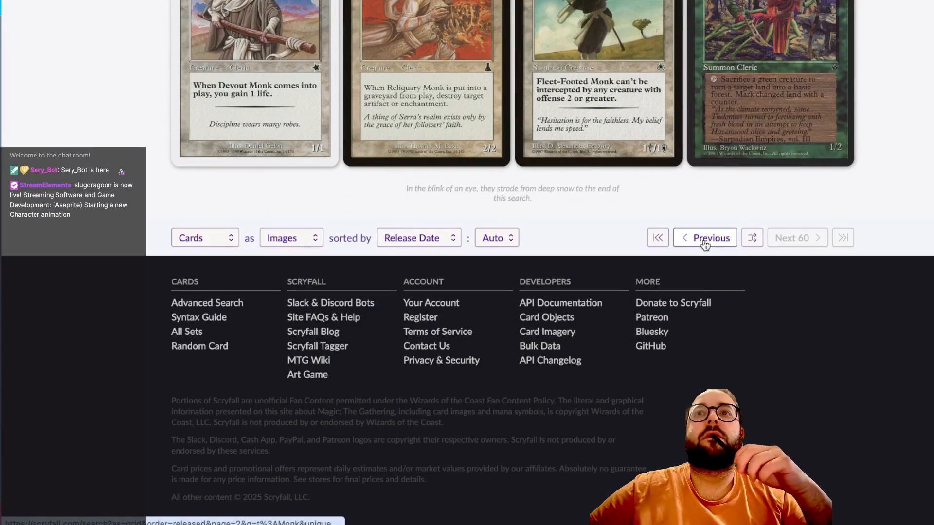
click(705, 238)
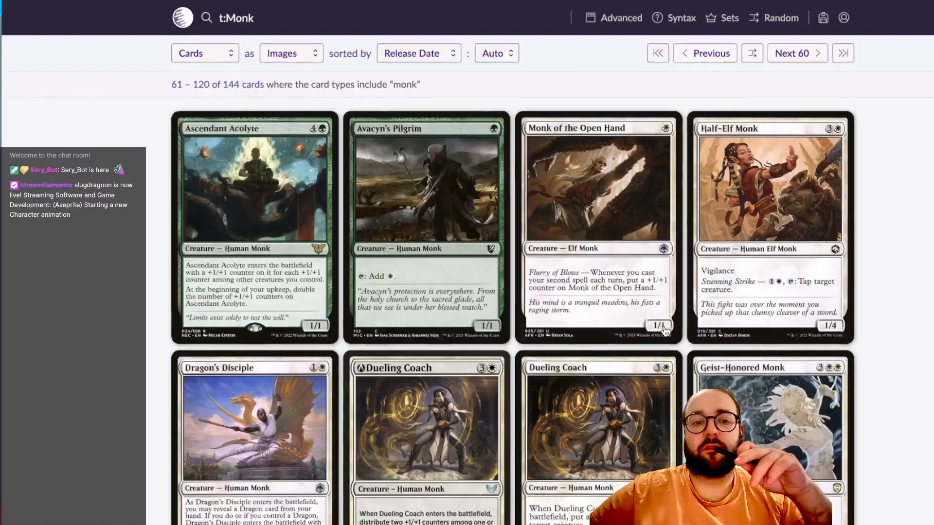
click(718, 37)
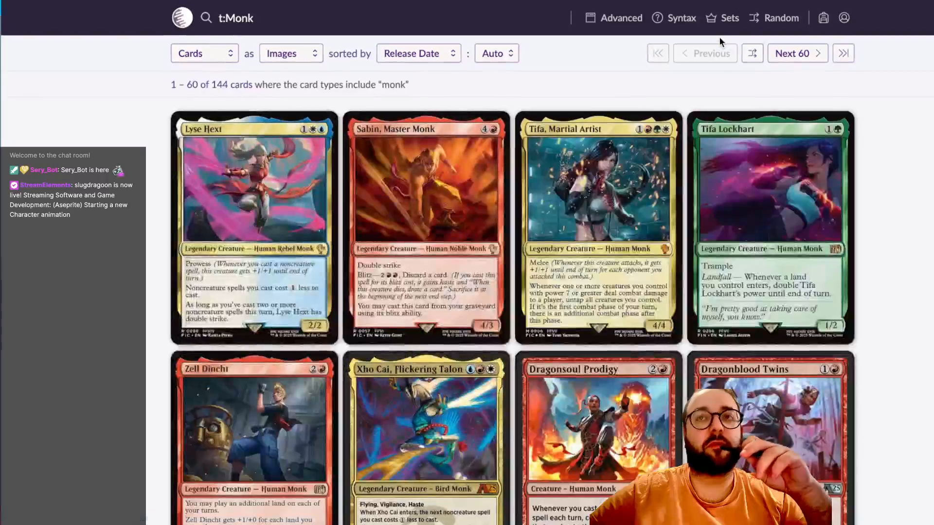
Examine the first page's monk artwork from Lyse Hext down to the Elsha, Threefold Master and Effortless Master rows
scroll(693, 51, down, 10)
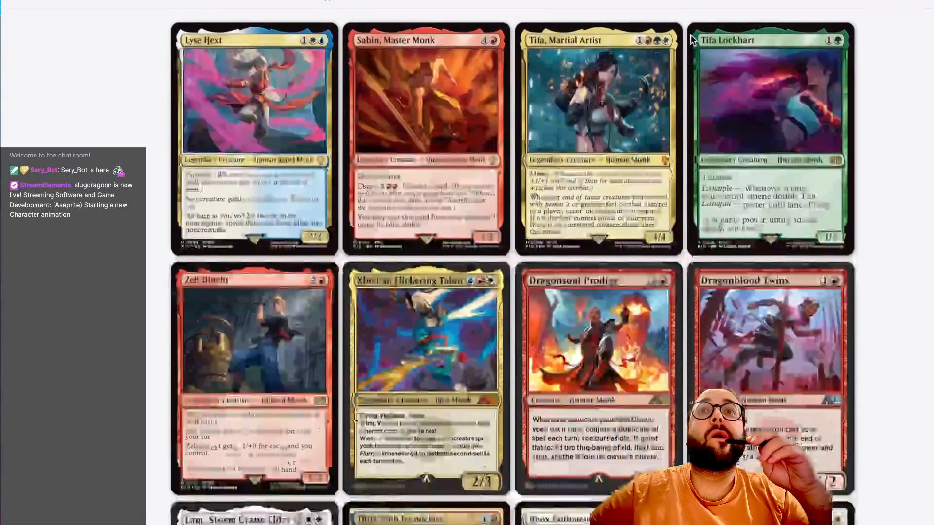
scroll(692, 40, down, 6)
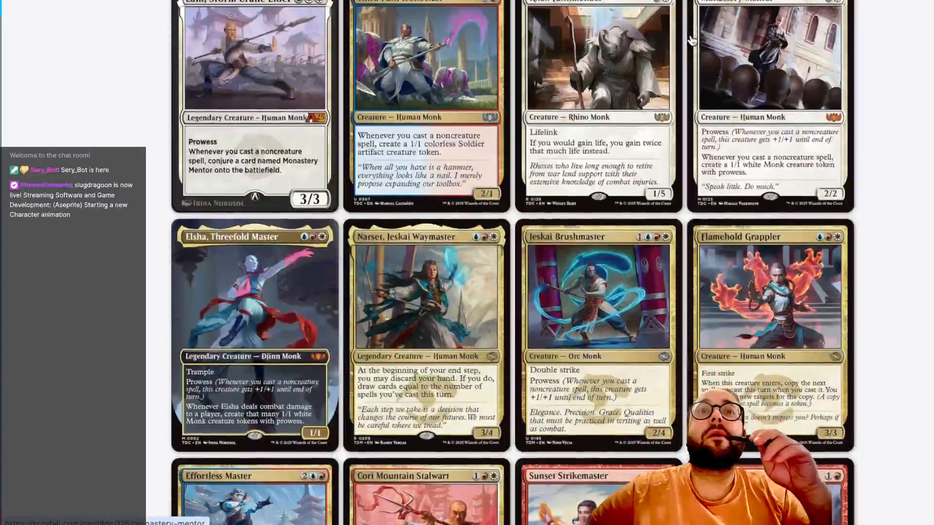
scroll(693, 40, down, 1)
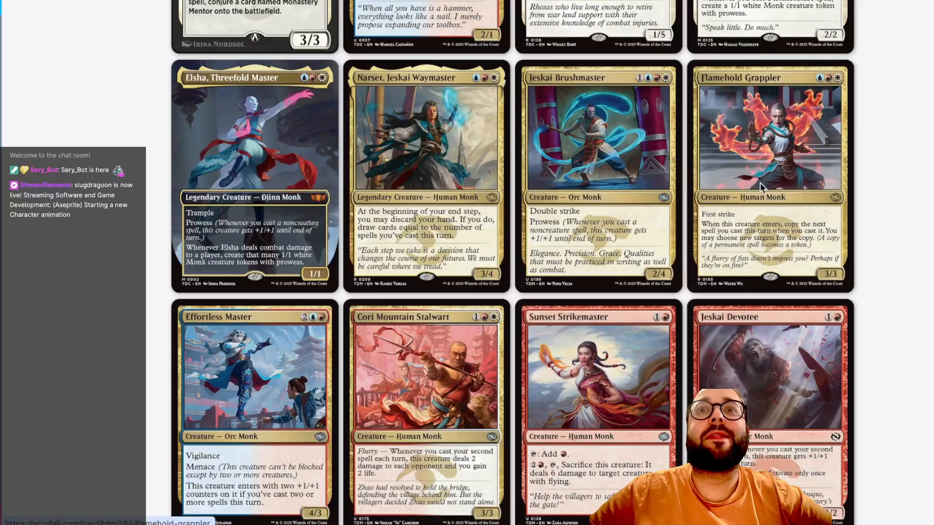
scroll(759, 182, down, 2)
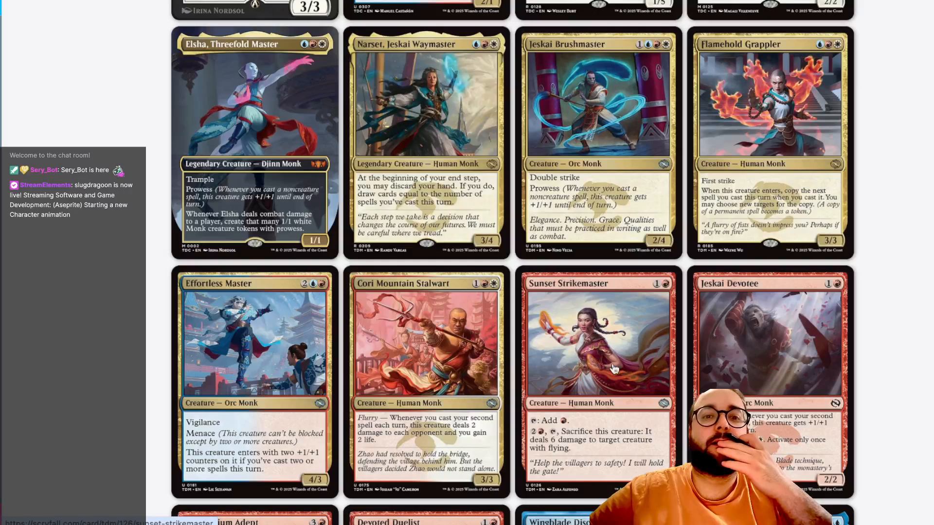
key(alt+Tab)
key(alt+Tab)
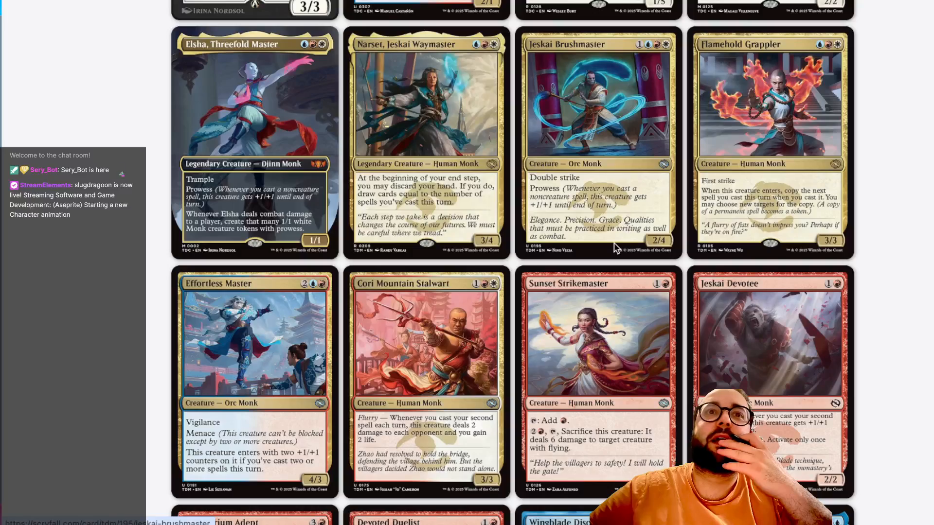
Examine the poses in the Springheart Nantuko to Jukai Naturalist row and the Azusa to War Historian row
scroll(614, 245, down, 4)
scroll(615, 248, down, 10)
scroll(616, 249, down, 8)
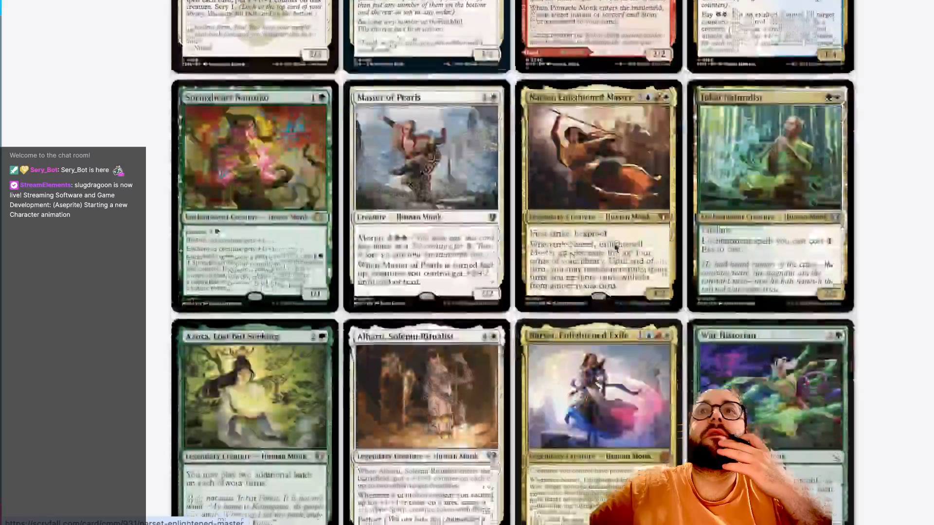
scroll(616, 249, down, 1)
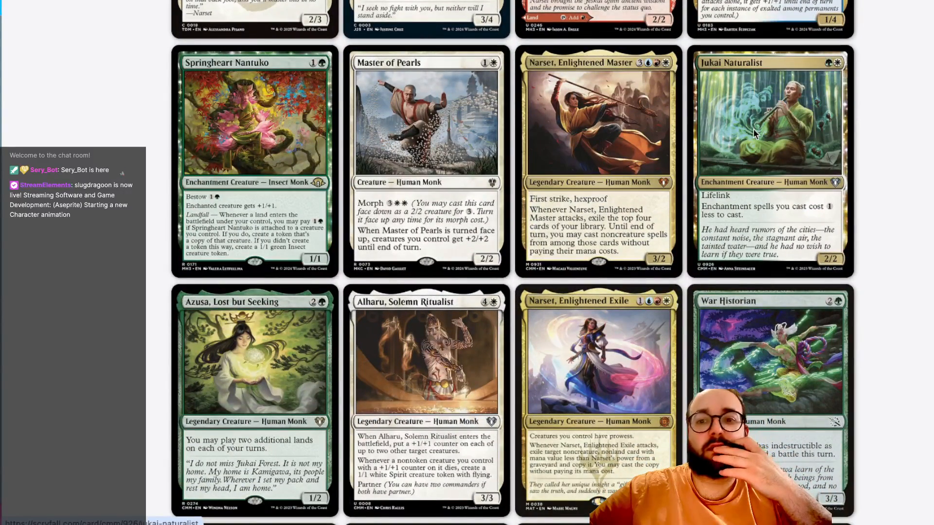
scroll(782, 103, up, 2)
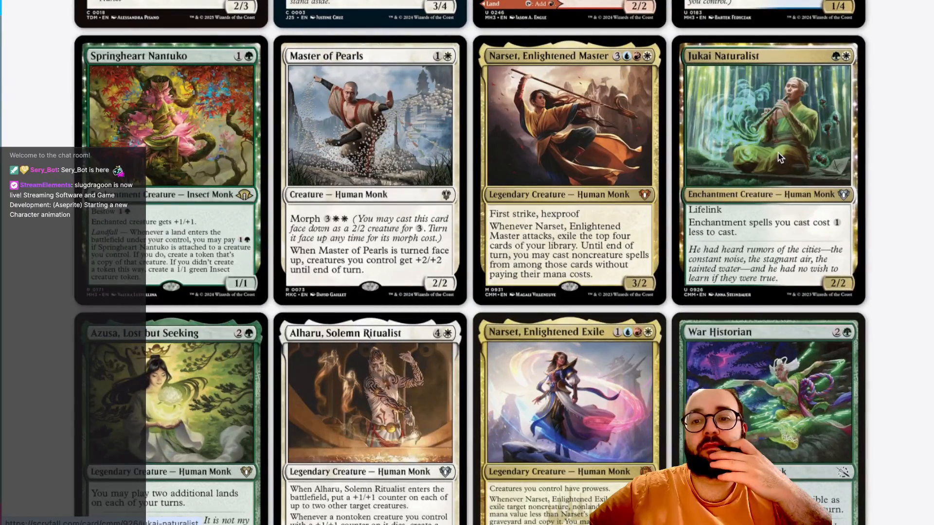
scroll(778, 154, down, 2)
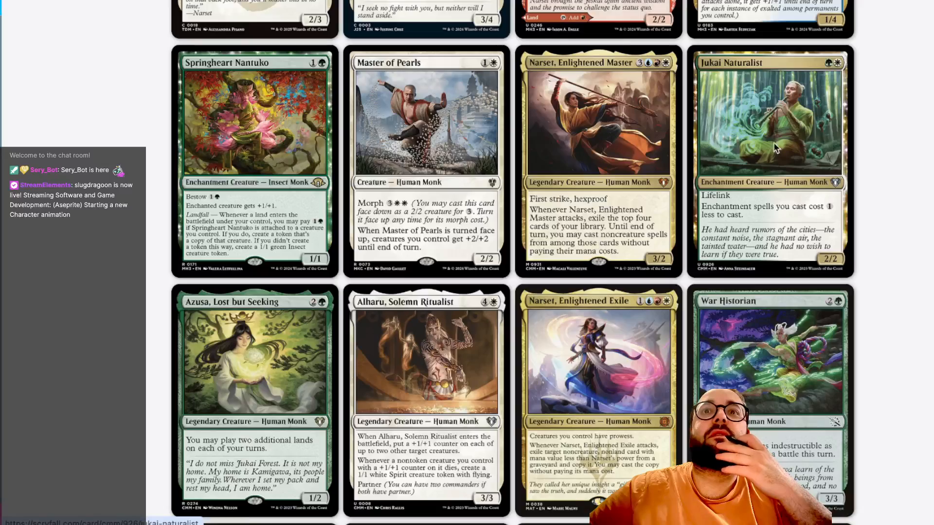
scroll(766, 189, down, 1)
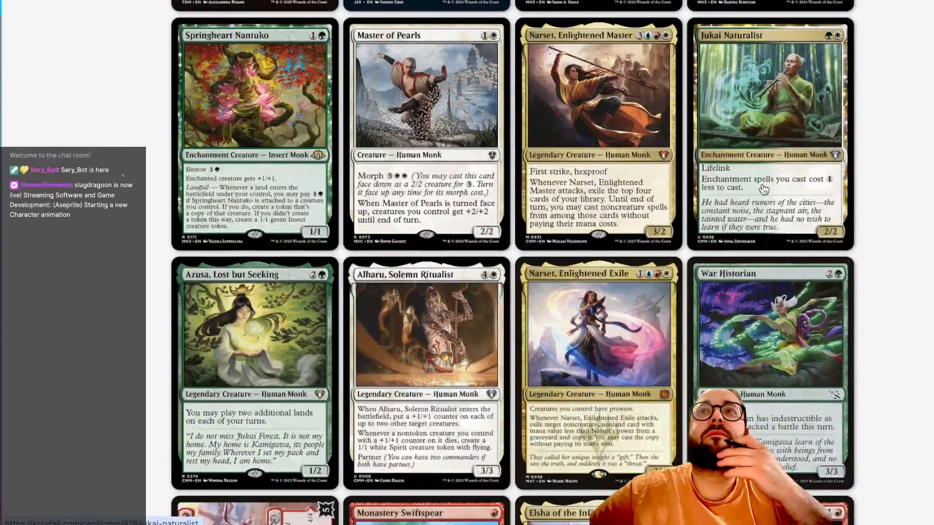
scroll(775, 102, down, 3)
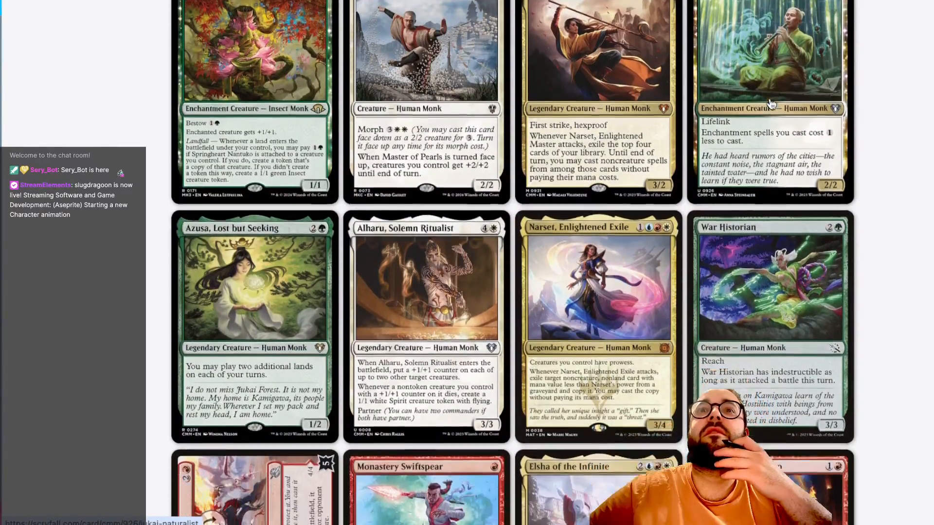
Review the remaining artwork from Monastery Swiftspear to the Saga cards ending the first page, and switch back to Aseprite
scroll(771, 104, down, 7)
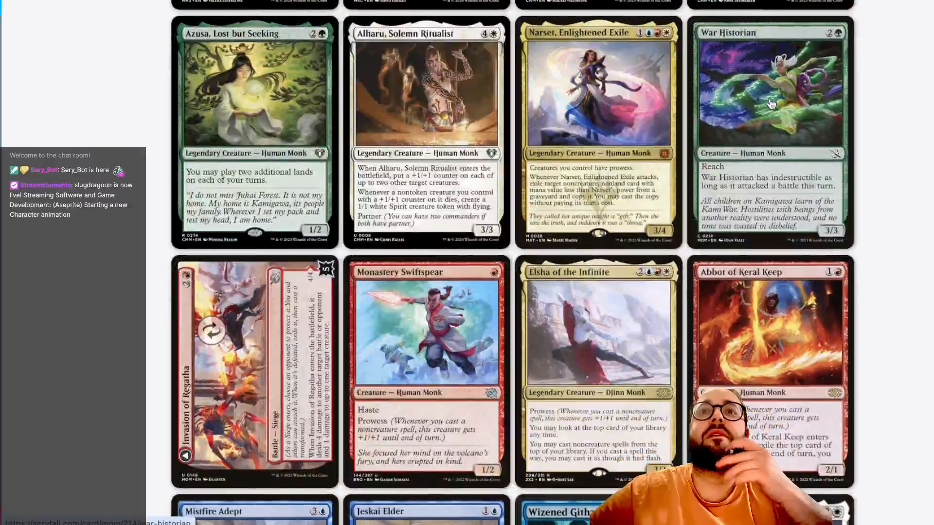
scroll(771, 104, down, 9)
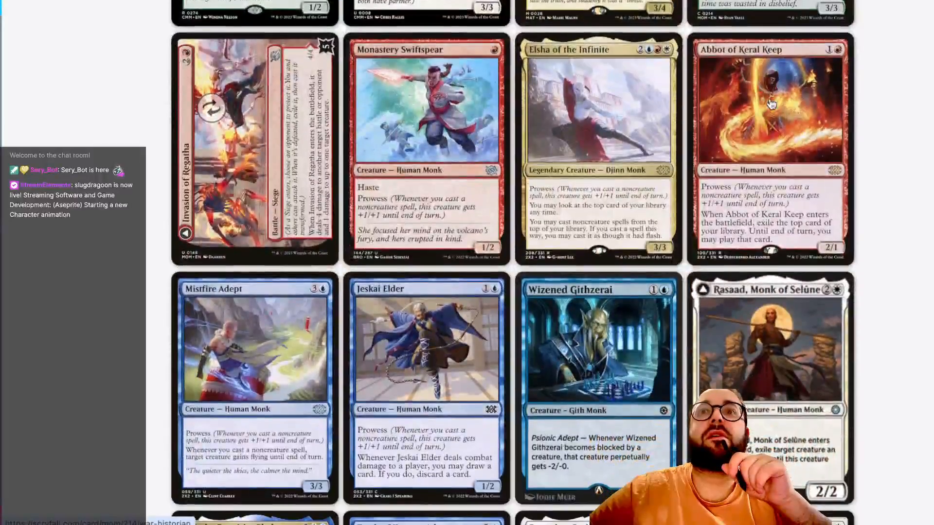
scroll(772, 103, down, 20)
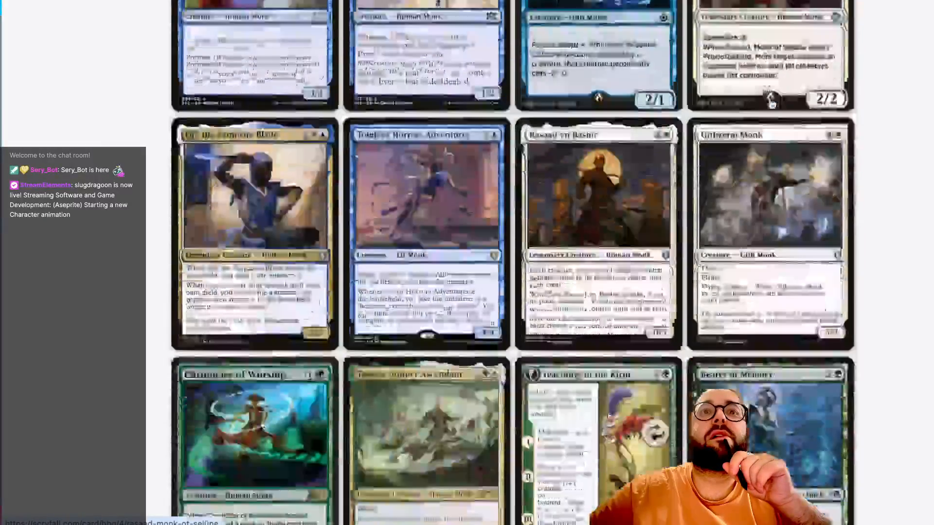
scroll(771, 103, down, 12)
scroll(770, 104, up, 6)
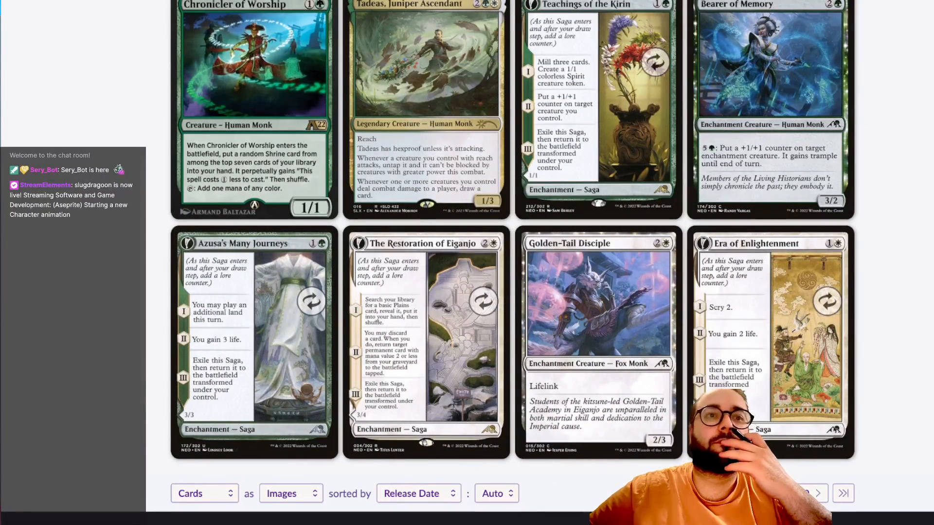
key(alt+Tab)
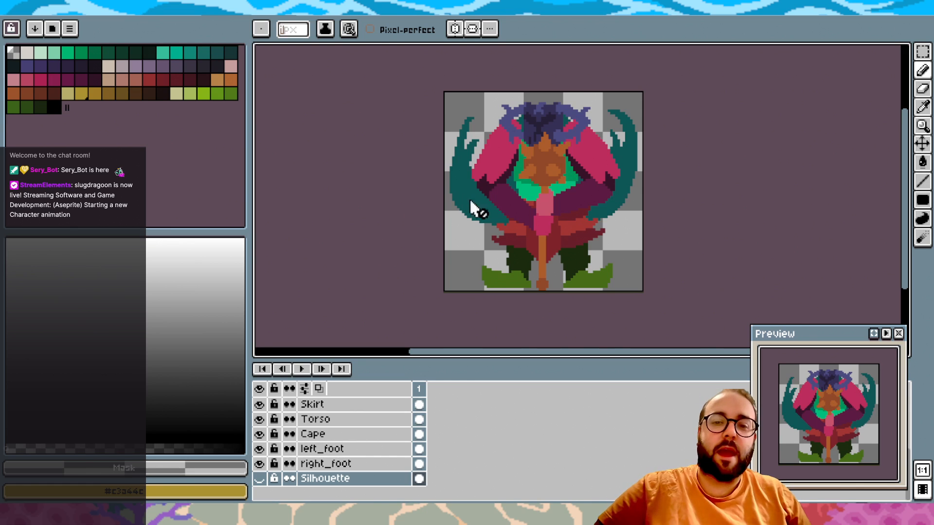
Try repositioning the mace on the Mace layer, first over the character's head and body, and beside the head
click(923, 51)
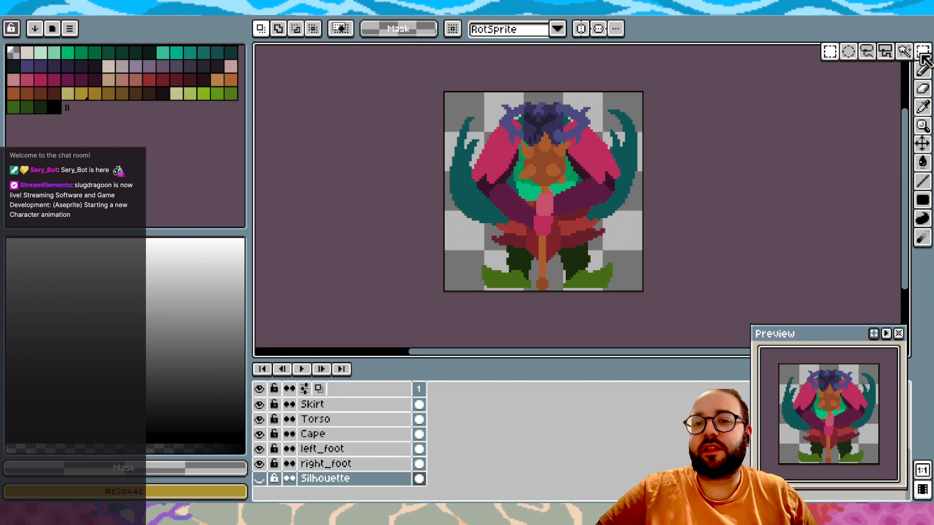
scroll(354, 450, up, 4)
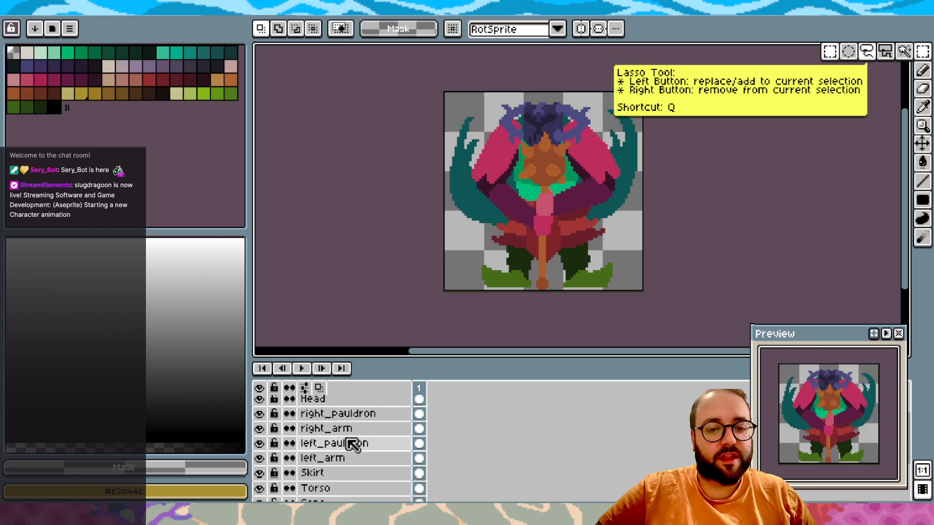
click(348, 418)
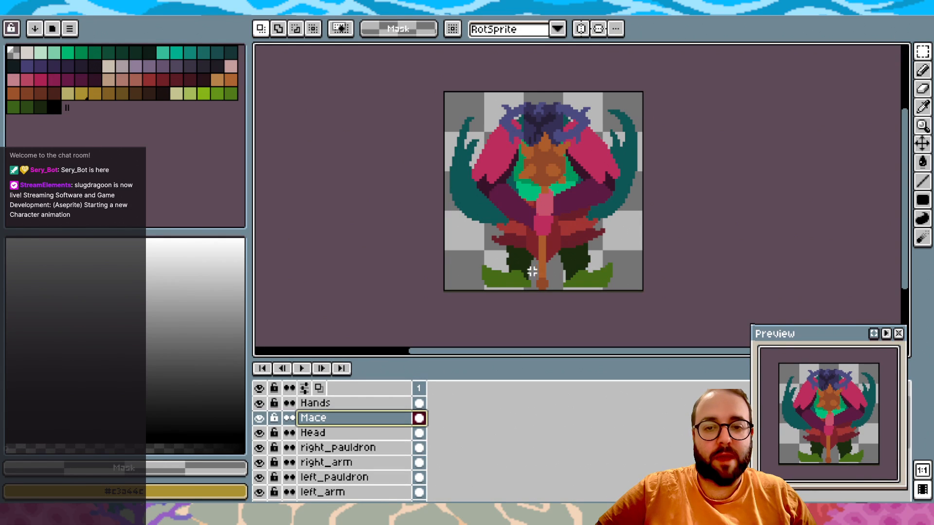
drag(502, 289, 596, 108)
mouse_move(590, 204)
mouse_down()
mouse_move(583, 177)
mouse_move(584, 225)
mouse_move(588, 155)
mouse_move(590, 213)
mouse_up()
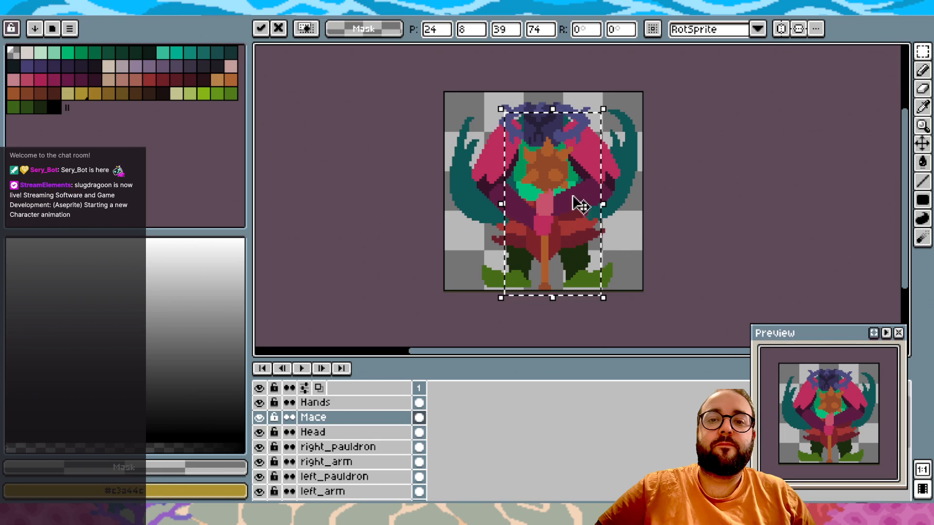
mouse_move(555, 179)
mouse_down()
mouse_move(564, 155)
mouse_move(552, 171)
mouse_up()
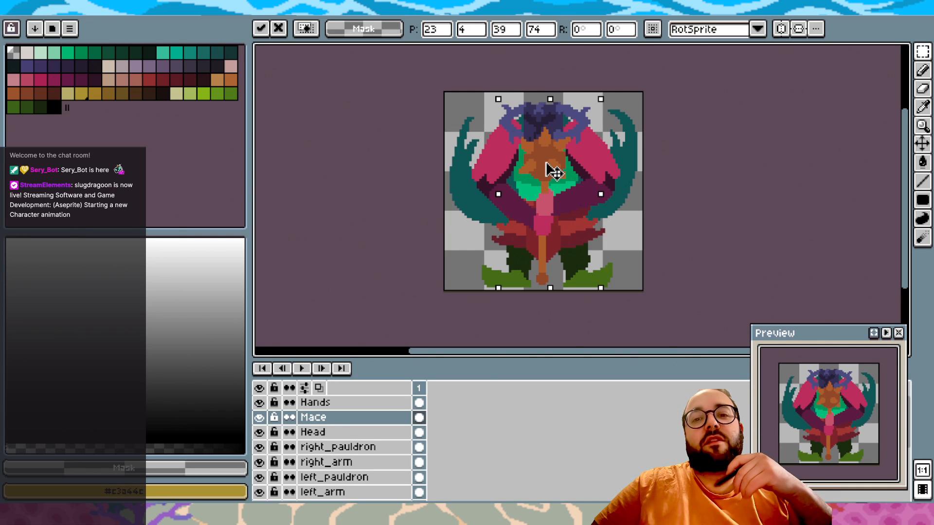
mouse_move(548, 165)
mouse_down()
mouse_move(546, 140)
mouse_move(546, 177)
mouse_move(545, 130)
mouse_move(549, 184)
mouse_move(546, 148)
mouse_up()
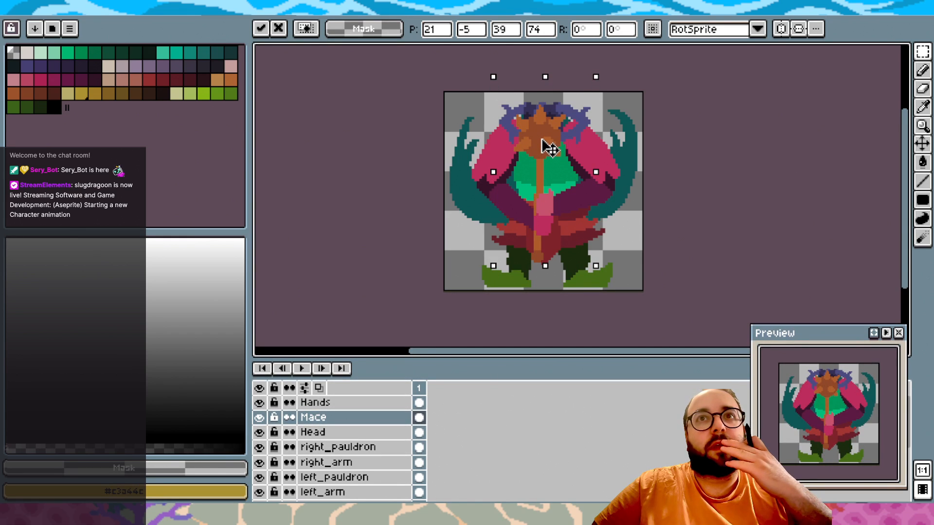
drag(542, 142, 595, 136)
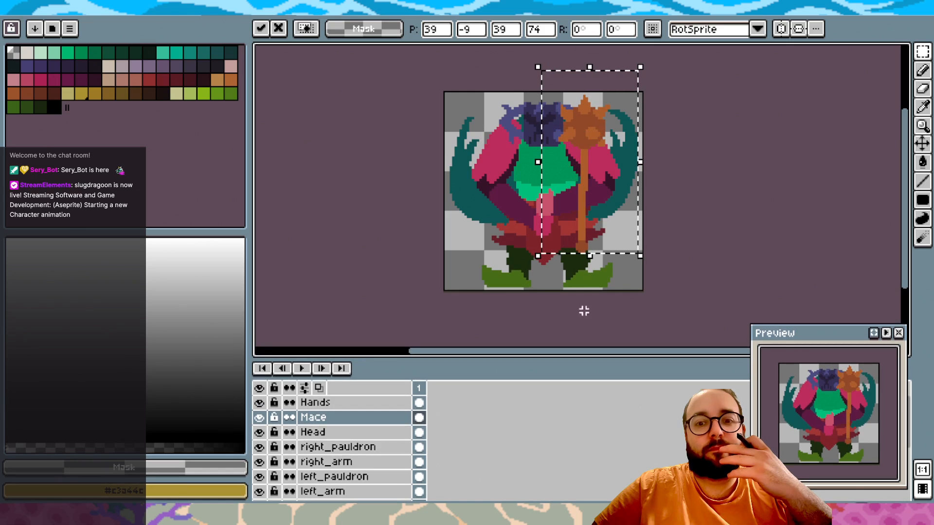
drag(588, 54, 640, 52)
mouse_move(601, 172)
mouse_down()
mouse_move(522, 225)
mouse_move(593, 167)
mouse_up()
key(Escape)
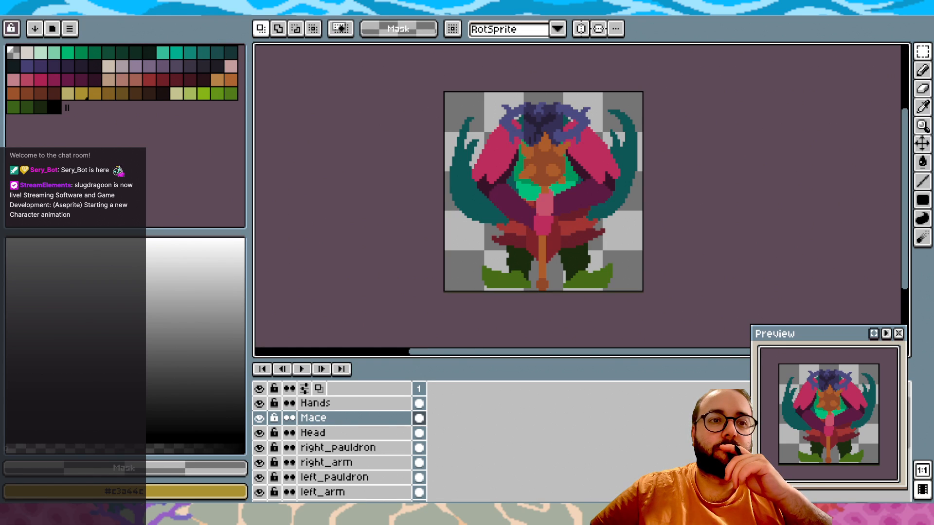
Create a new 80 × 80 px RGBA sprite with a transparent background
key(ctrl+n)
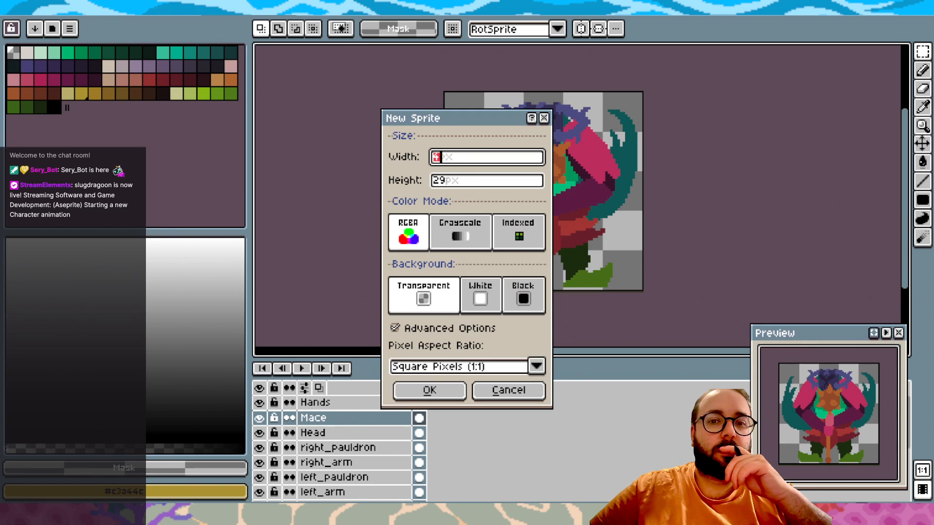
text(80)
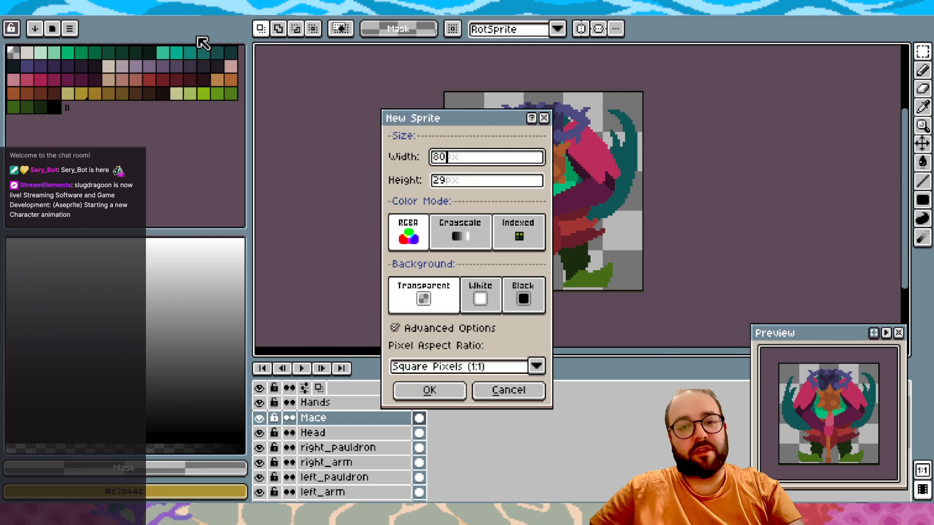
click(443, 180)
key(BackSpace)
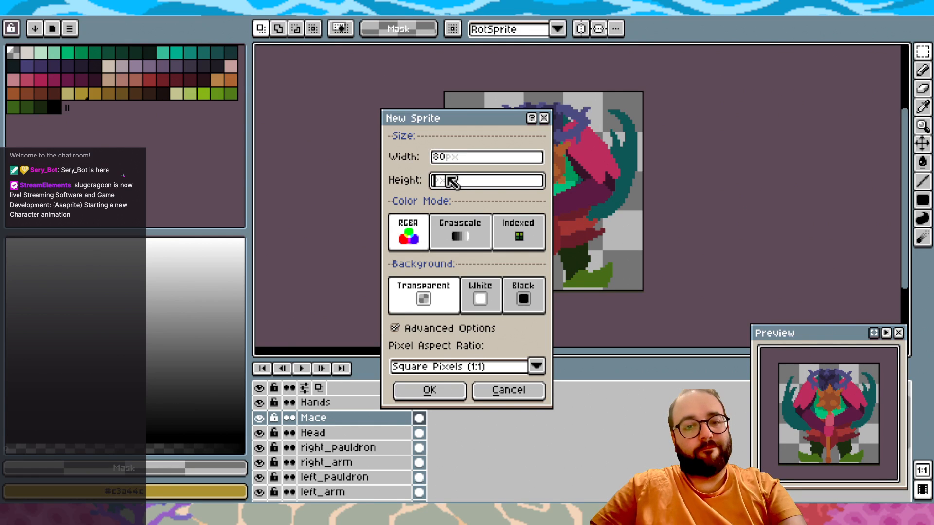
text(80)
click(440, 391)
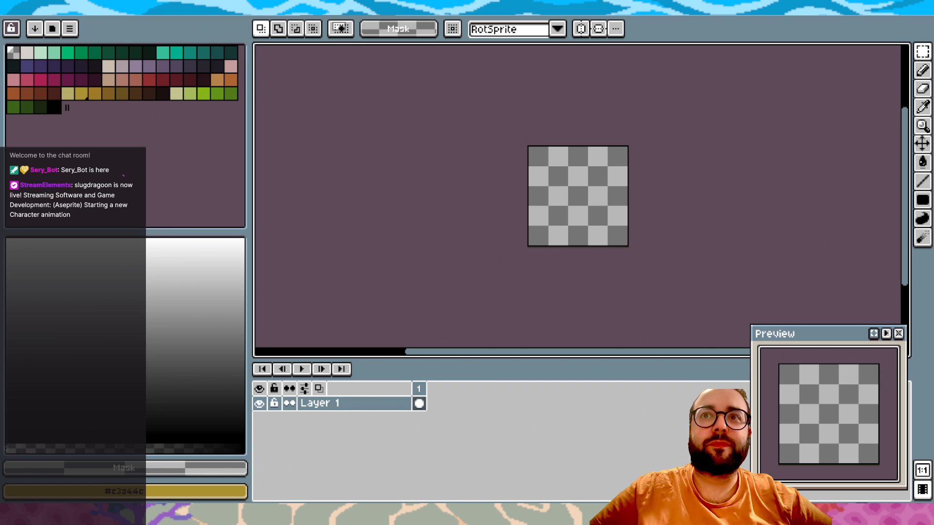
scroll(583, 174, up, 1)
scroll(582, 174, up, 1)
scroll(584, 174, down, 1)
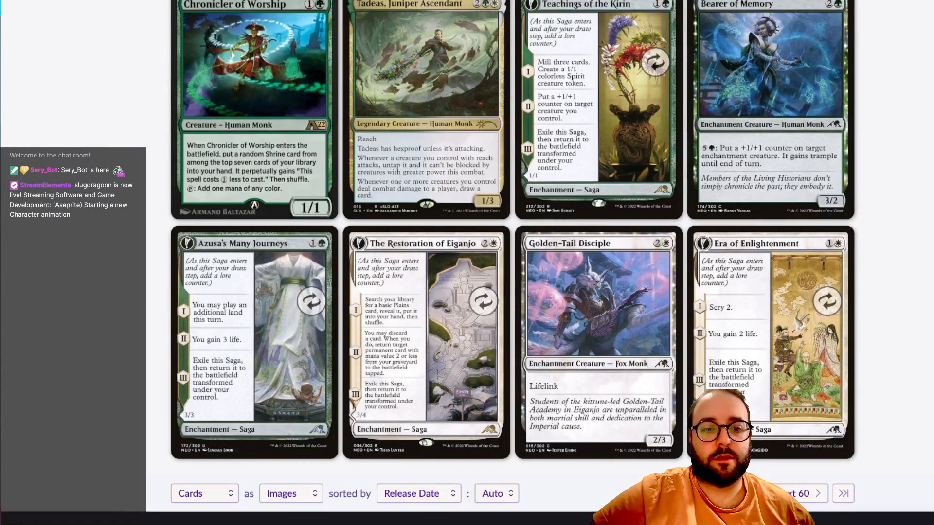
Go back up the Scryfall monk results and examine the fighting poses on Jeskai Brushmaster and Flamehold Grappler
scroll(470, 218, up, 10)
scroll(470, 218, up, 10)
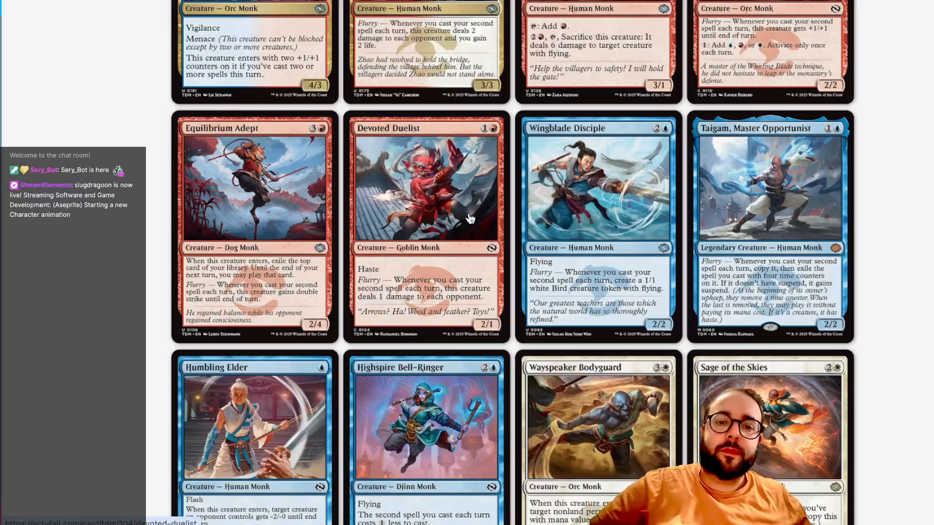
scroll(506, 182, up, 10)
scroll(520, 179, up, 2)
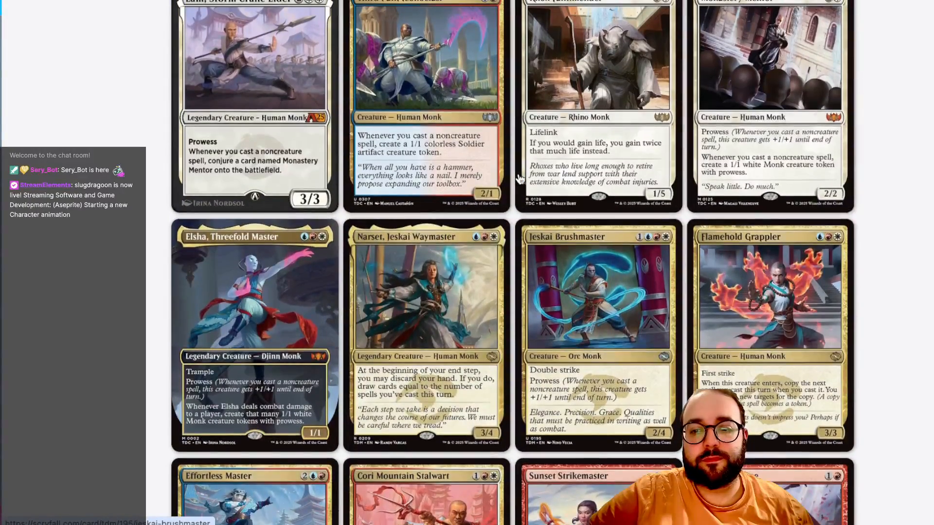
scroll(751, 299, up, 5)
scroll(751, 298, right, 1)
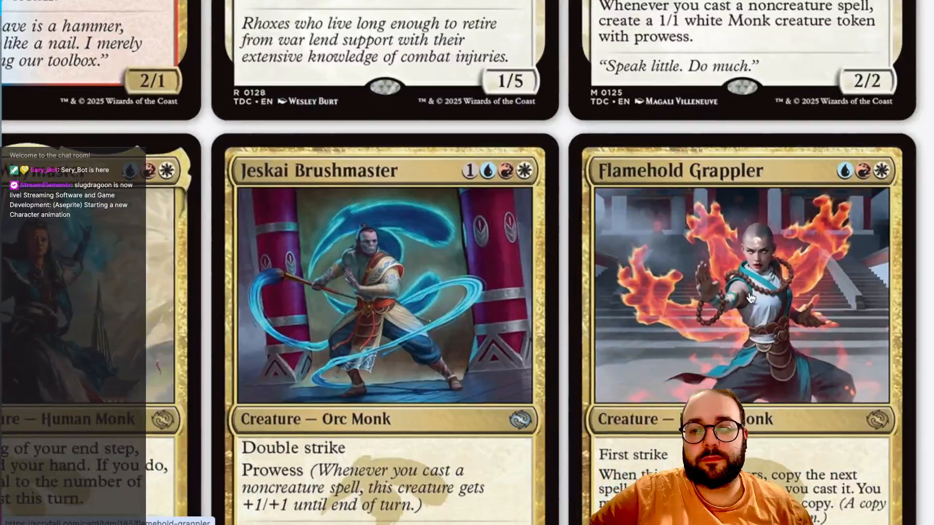
scroll(751, 297, down, 1)
scroll(751, 298, right, 1)
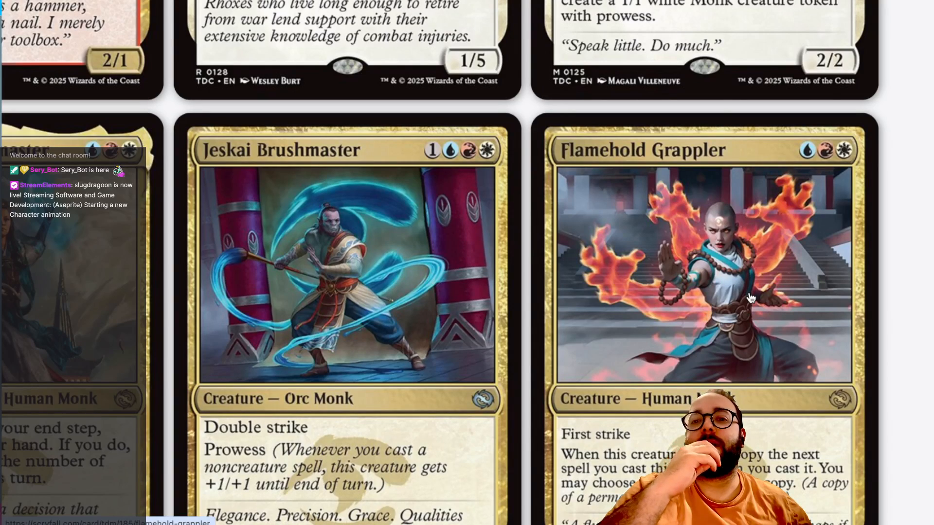
Examine the artwork from Monastery Mentor and Dragonblood Twins up to close views of Sabin, Master Monk and Lyse Hext
scroll(751, 298, up, 10)
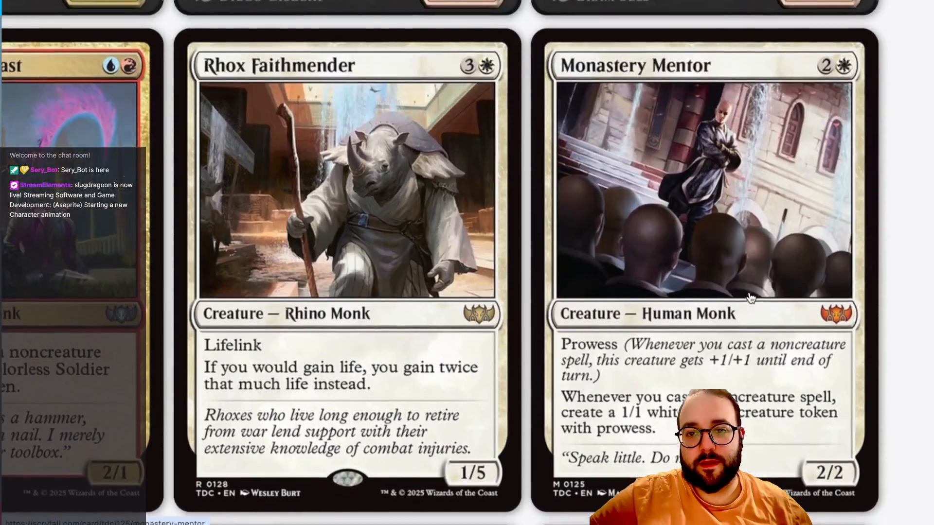
scroll(751, 298, left, 1)
scroll(750, 298, down, 5)
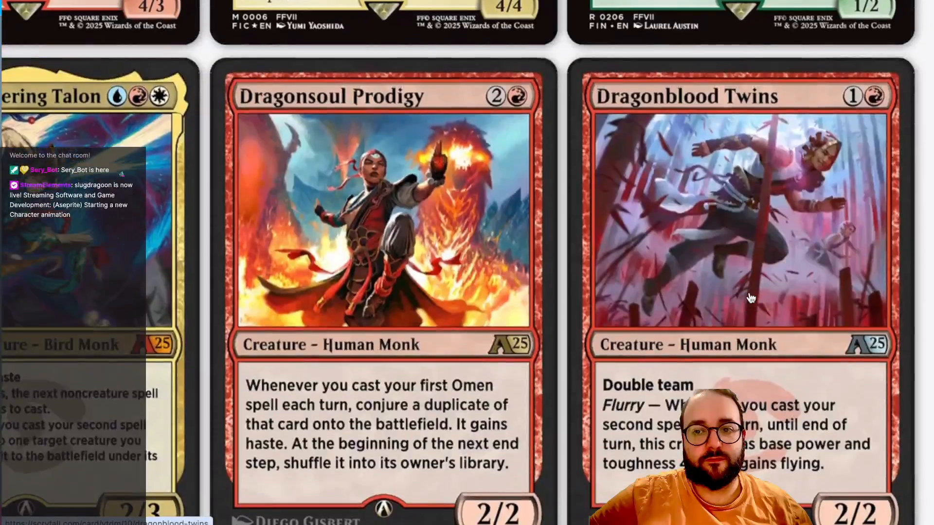
scroll(751, 298, down, 2)
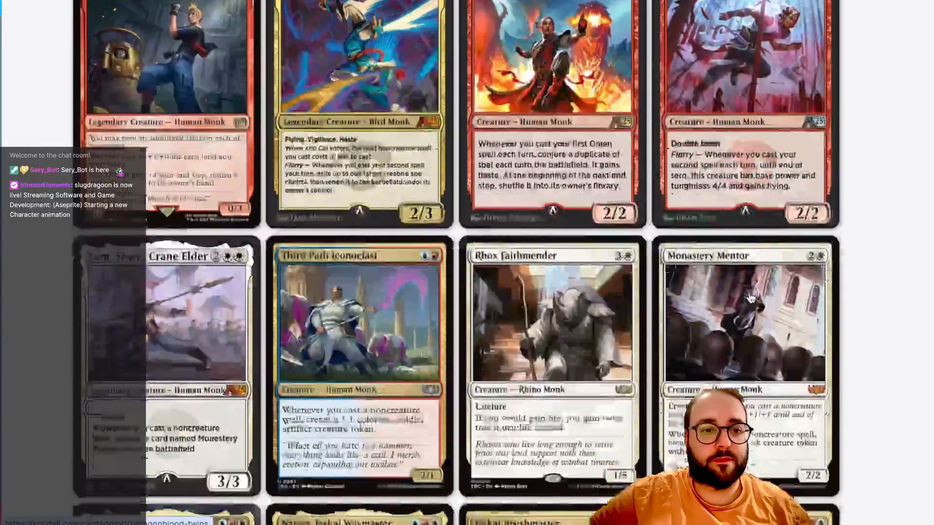
scroll(751, 298, left, 1)
scroll(750, 297, up, 9)
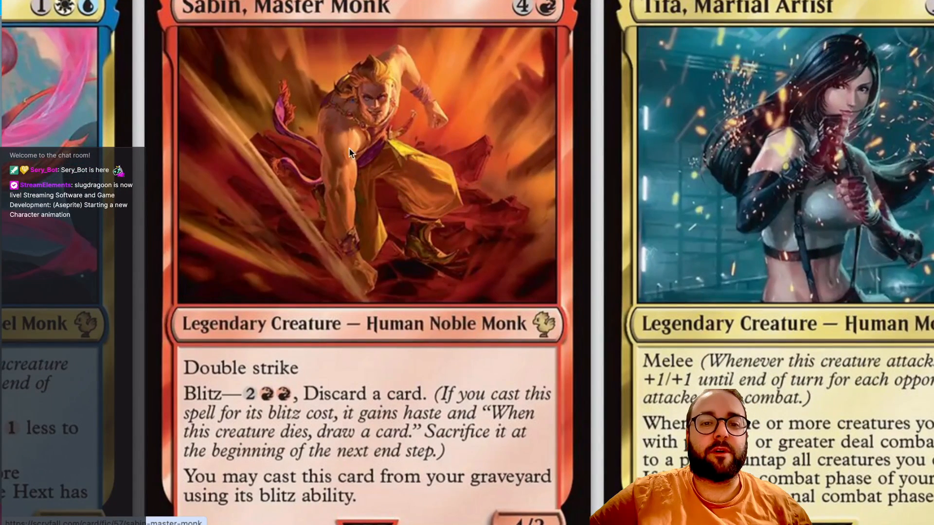
scroll(502, 168, left, 9)
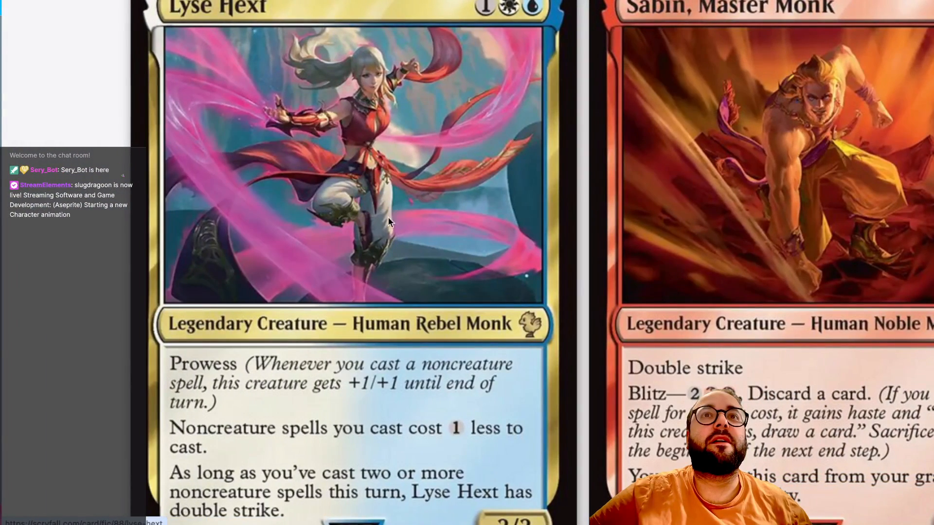
scroll(433, 207, right, 9)
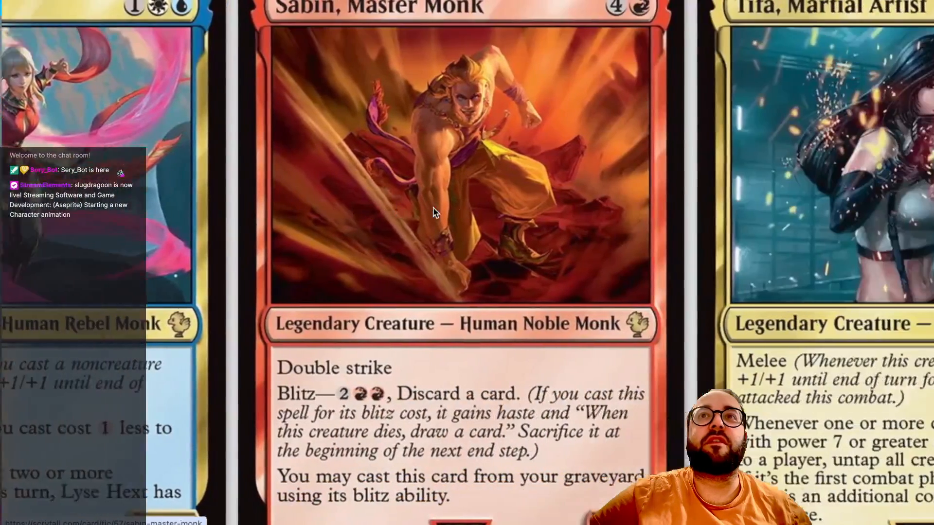
Review the first rows from Tifa, Martial Artist down to a close view of Flamehold Grappler
scroll(433, 207, down, 3)
scroll(433, 207, down, 2)
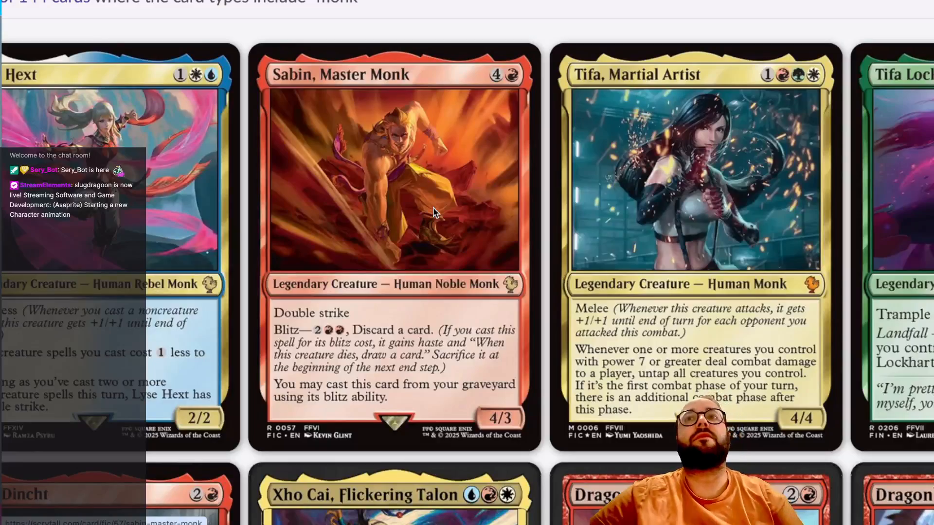
scroll(445, 201, right, 3)
scroll(445, 201, down, 5)
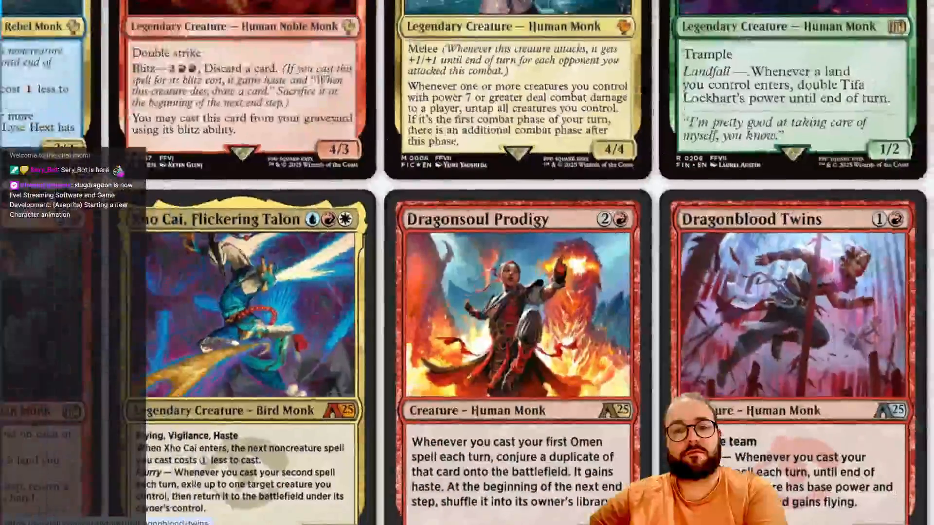
scroll(445, 201, down, 2)
scroll(743, 356, down, 4)
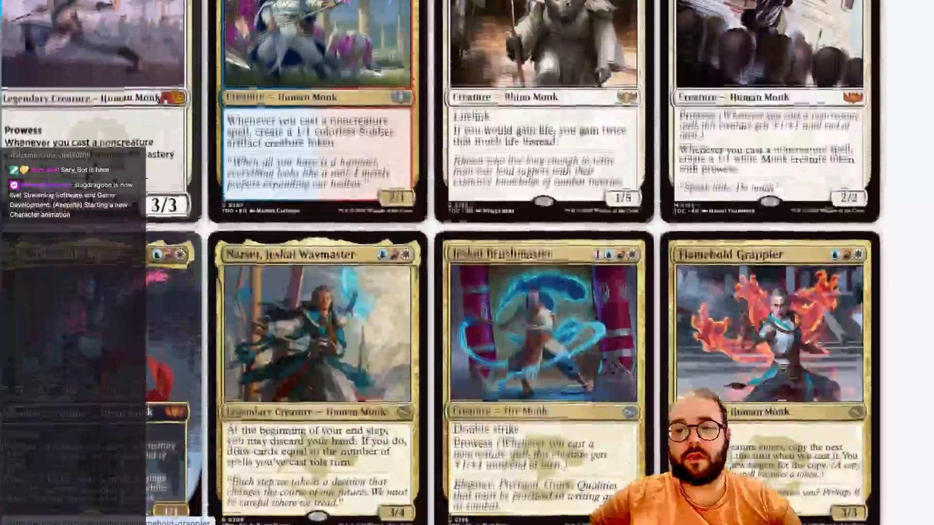
scroll(781, 349, up, 5)
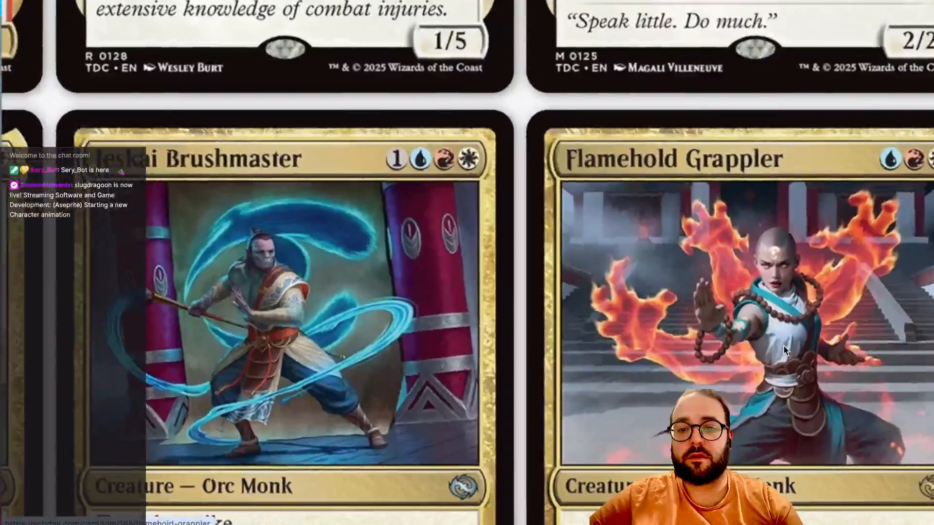
Compare the stances and outfits of Narset, Jeskai Waymaster, Jeskai Brushmaster and Flamehold Grappler side by side
scroll(784, 348, down, 5)
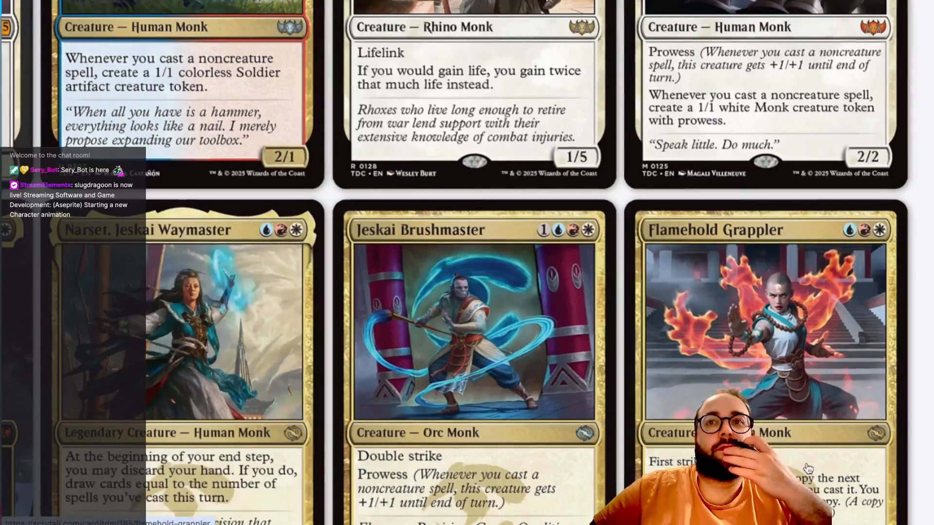
scroll(625, 387, up, 2)
scroll(624, 387, up, 3)
scroll(624, 387, down, 4)
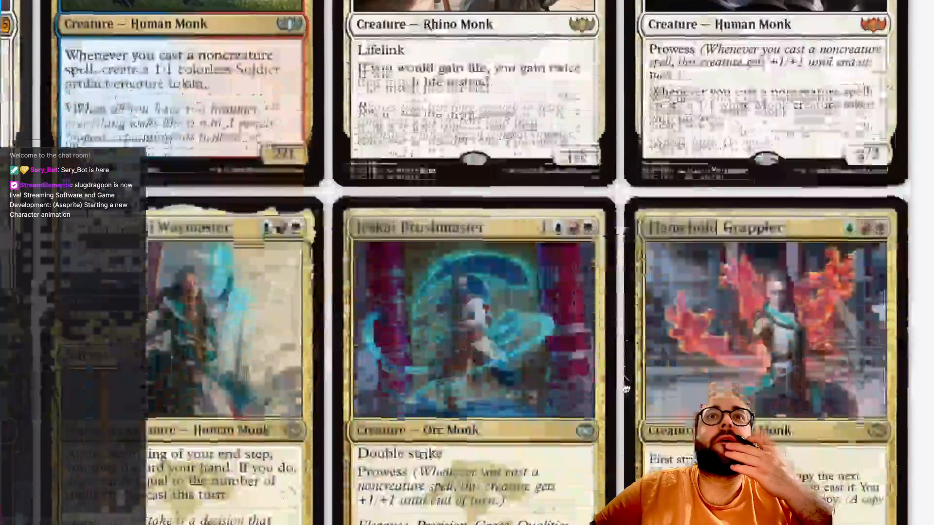
scroll(625, 387, left, 1)
scroll(625, 388, left, 1)
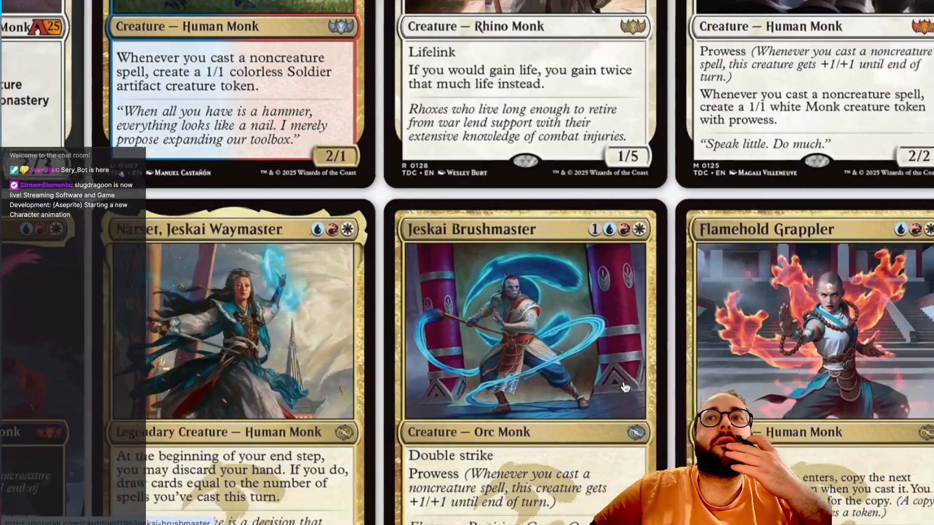
scroll(625, 388, right, 1)
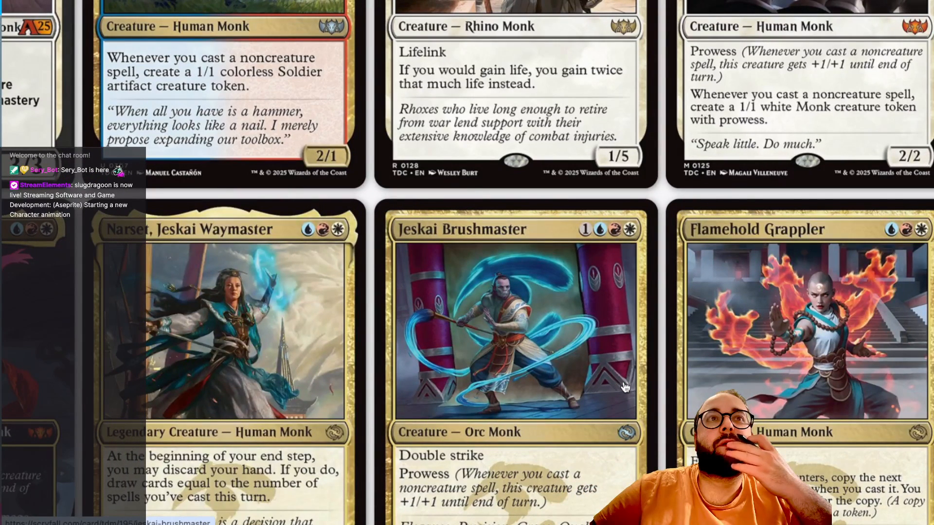
scroll(625, 388, down, 3)
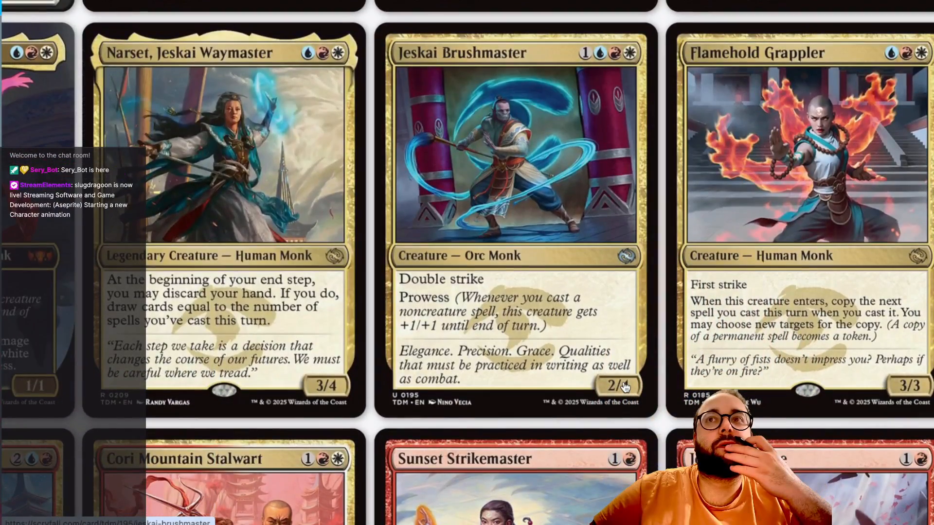
Review the monk artwork from Cori Mountain Stalwart and Sunset Strikemaster down to the Master of Pearls and Jukai Naturalist row
scroll(625, 388, down, 12)
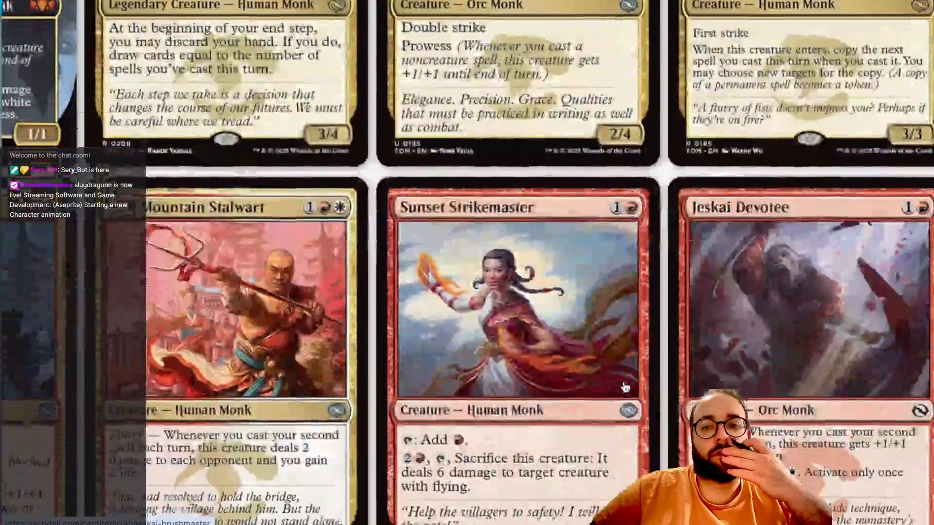
scroll(626, 387, down, 3)
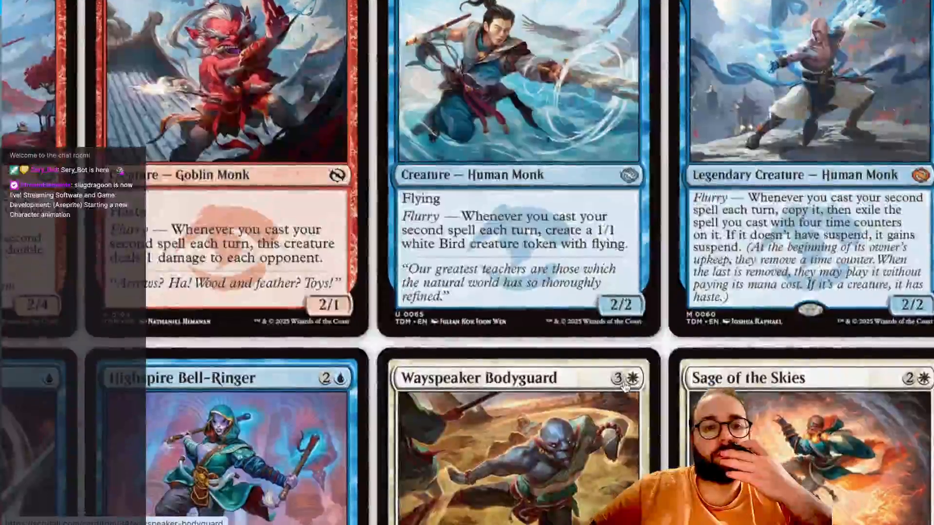
scroll(626, 385, left, 4)
scroll(626, 385, down, 5)
scroll(626, 387, down, 7)
scroll(626, 386, left, 2)
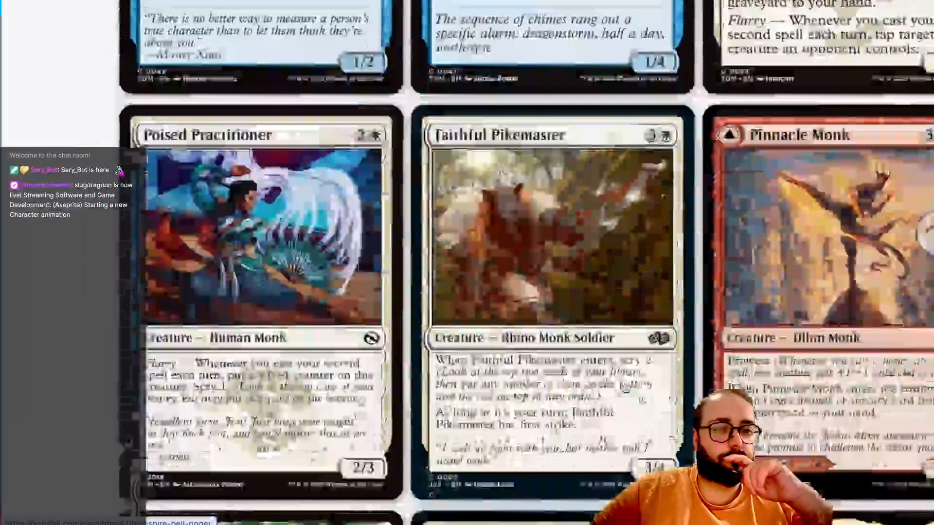
scroll(625, 388, down, 2)
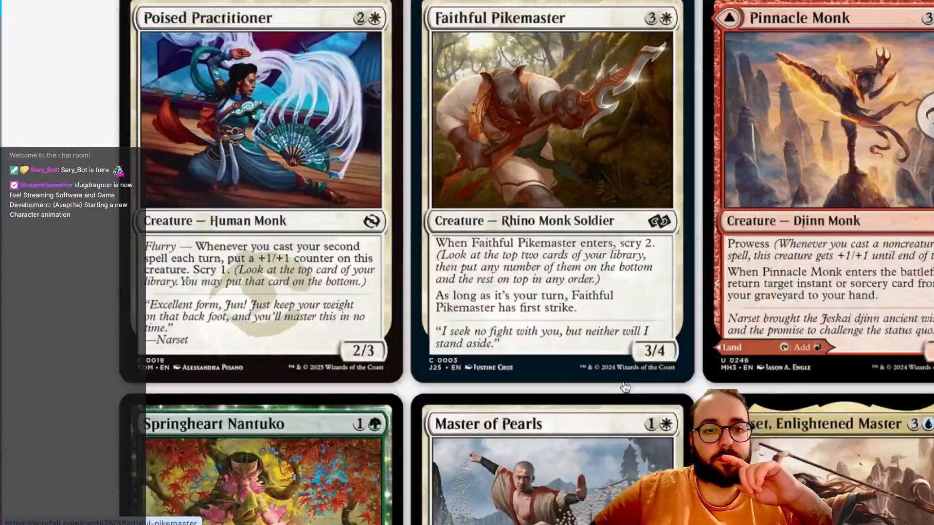
scroll(625, 388, right, 8)
scroll(625, 388, down, 6)
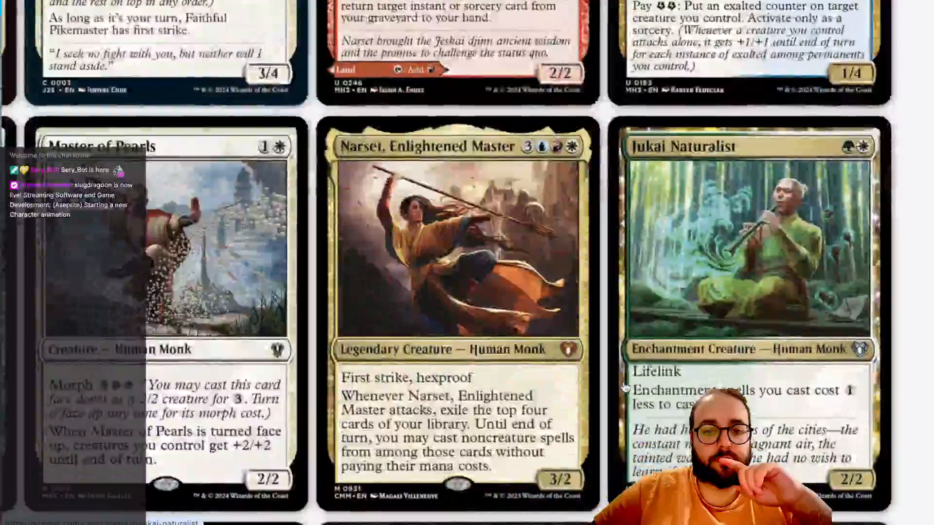
scroll(625, 387, down, 4)
scroll(625, 388, down, 1)
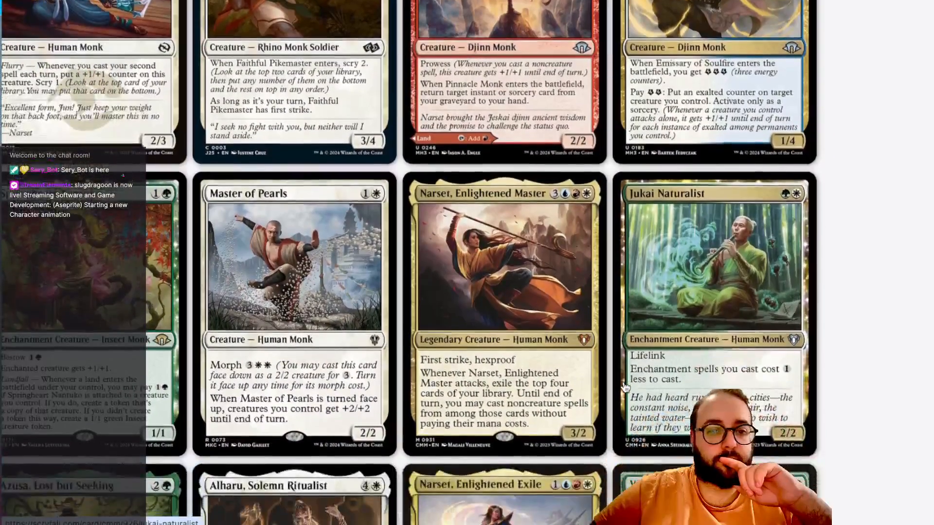
Examine the Master of Pearls pose up close alongside Narset, Enlightened Master and Springheart Nantuko
scroll(315, 268, up, 5)
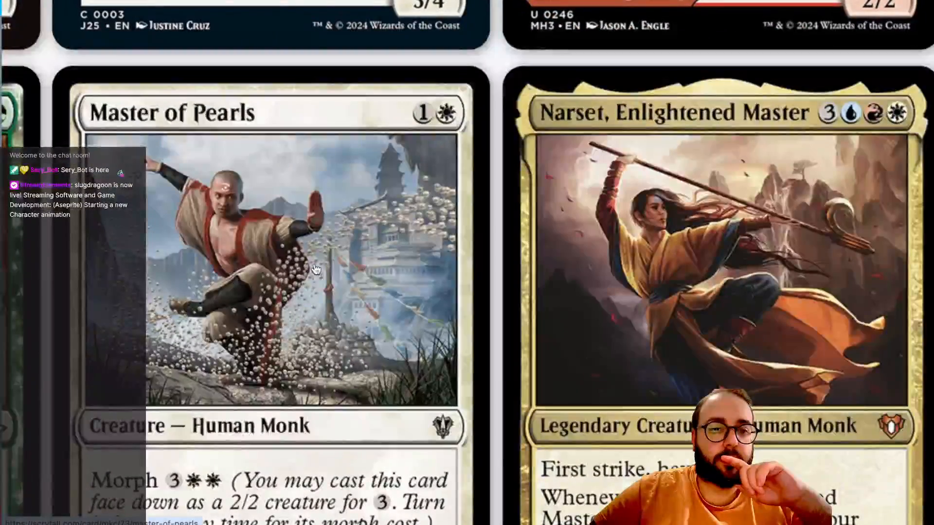
scroll(316, 268, left, 1)
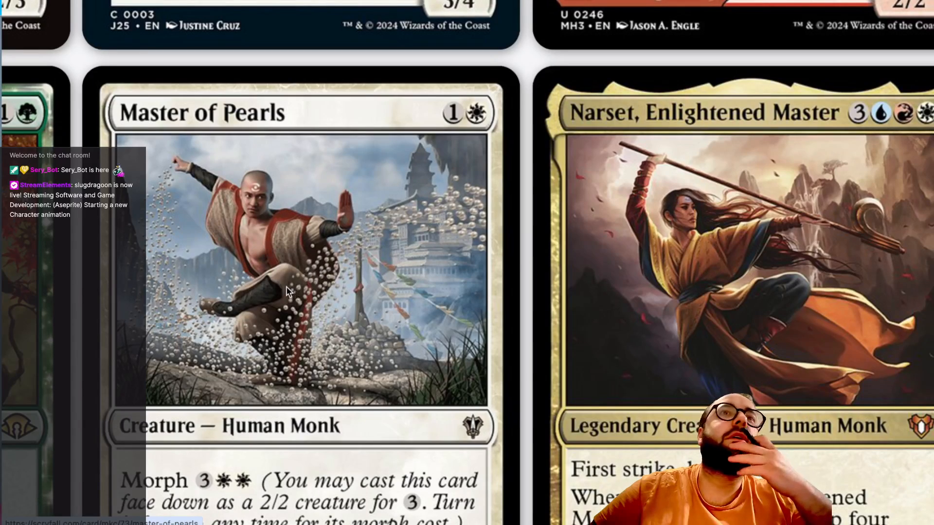
scroll(324, 279, down, 3)
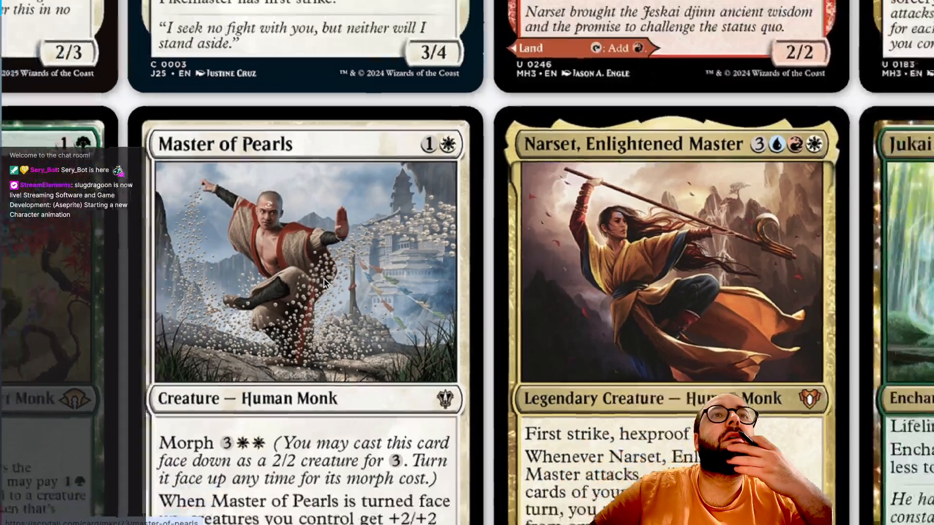
scroll(324, 279, left, 5)
scroll(324, 281, down, 3)
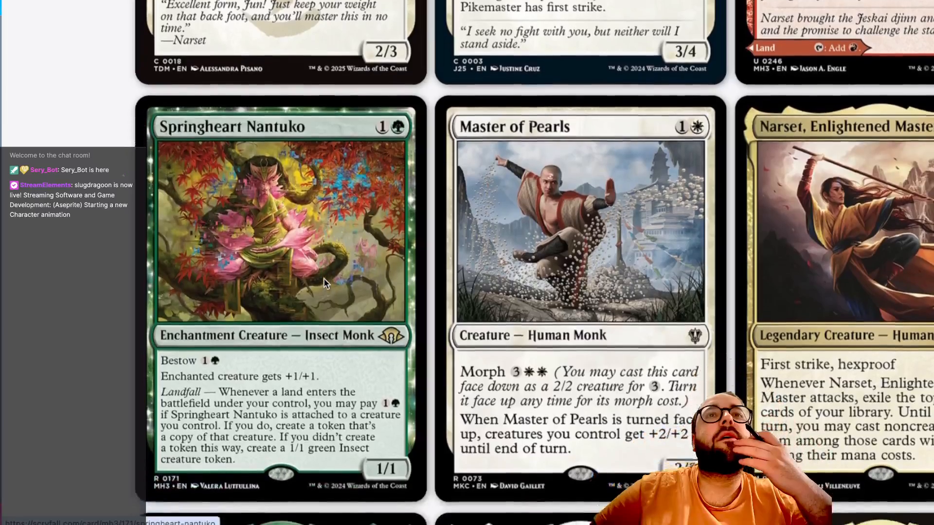
Review the remaining artwork from Alharu, Solemn Ritualist down to Golden-Tail Disciple and Era of Enlightenment
scroll(323, 284, down, 1)
scroll(323, 284, right, 5)
scroll(324, 282, down, 2)
scroll(324, 282, right, 5)
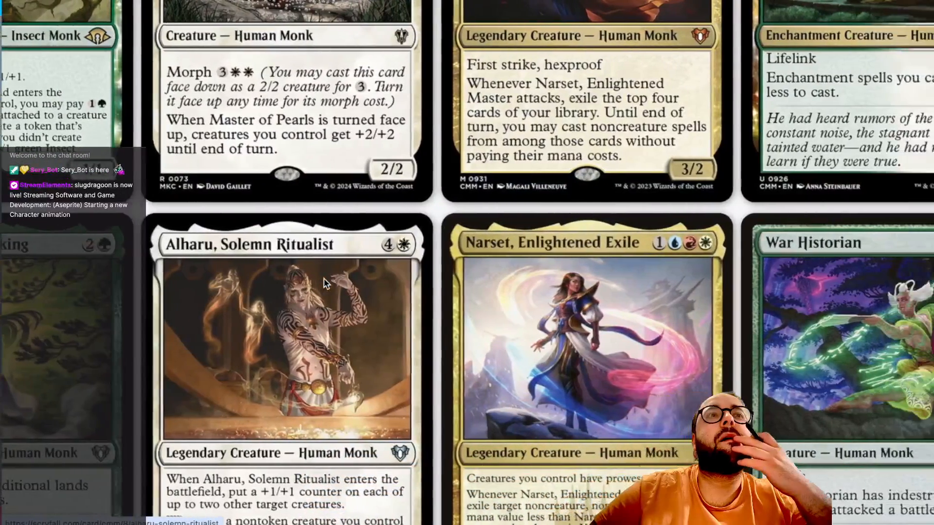
scroll(325, 283, down, 12)
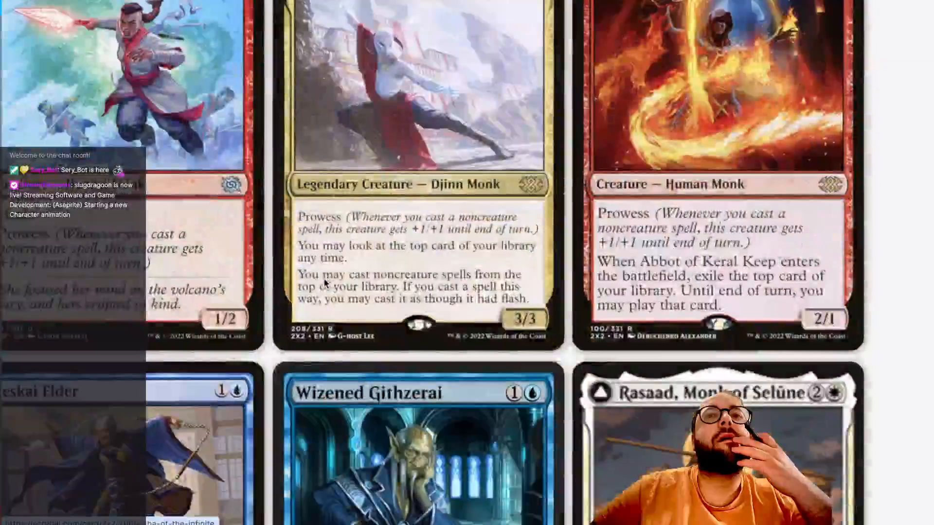
scroll(324, 279, left, 5)
scroll(323, 280, up, 2)
scroll(324, 279, down, 7)
scroll(324, 280, right, 2)
scroll(324, 282, right, 6)
scroll(323, 282, down, 20)
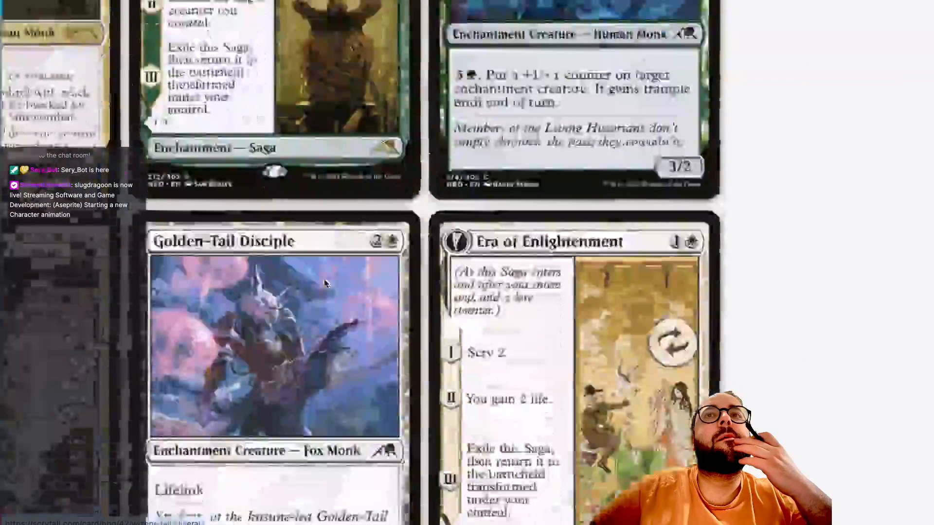
Return to the Rasaad yn Bashir and Rasaad, Monk of Selûne cards and examine their staff-bearing monk design
scroll(324, 282, up, 9)
scroll(325, 283, up, 14)
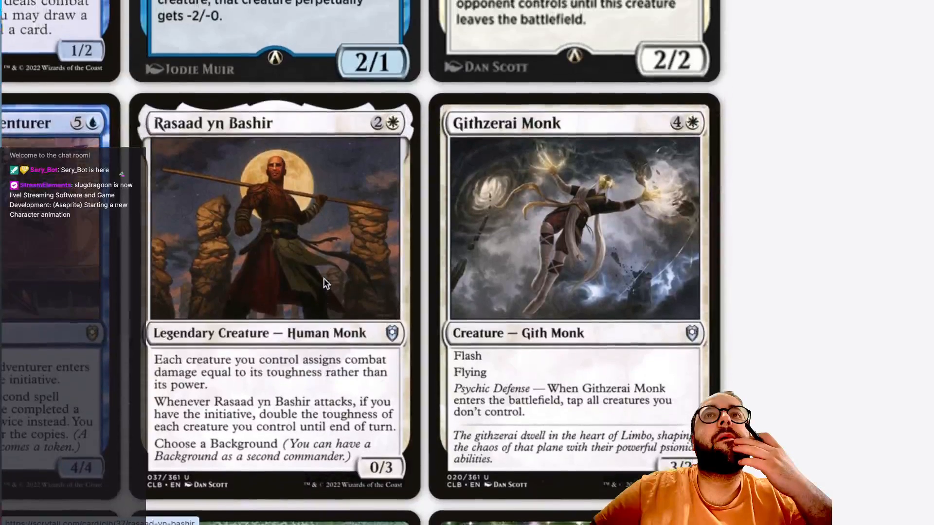
scroll(325, 283, up, 1)
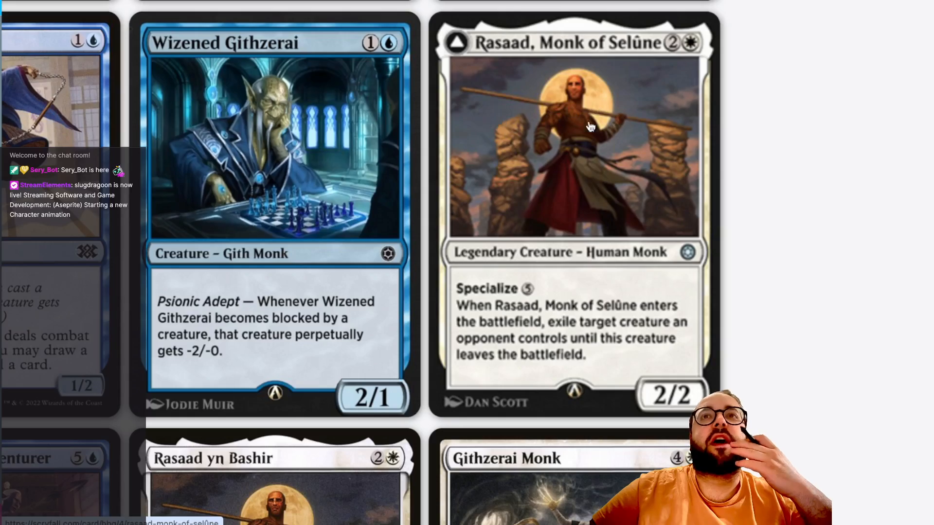
Look back through the monk cards above Rasaad, Monk of Selûne as far as Jeskai Brushmaster and Flamehold Grappler
scroll(522, 343, up, 20)
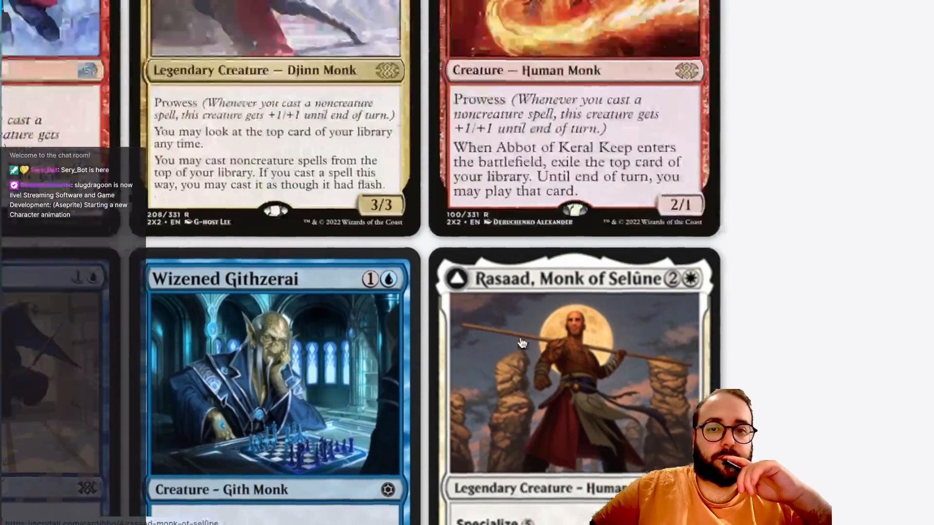
scroll(522, 343, up, 20)
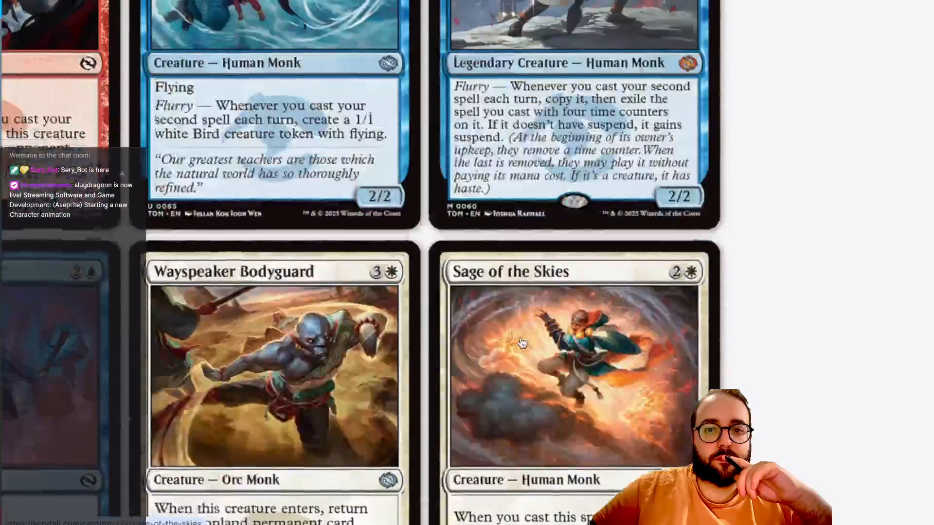
scroll(522, 343, up, 12)
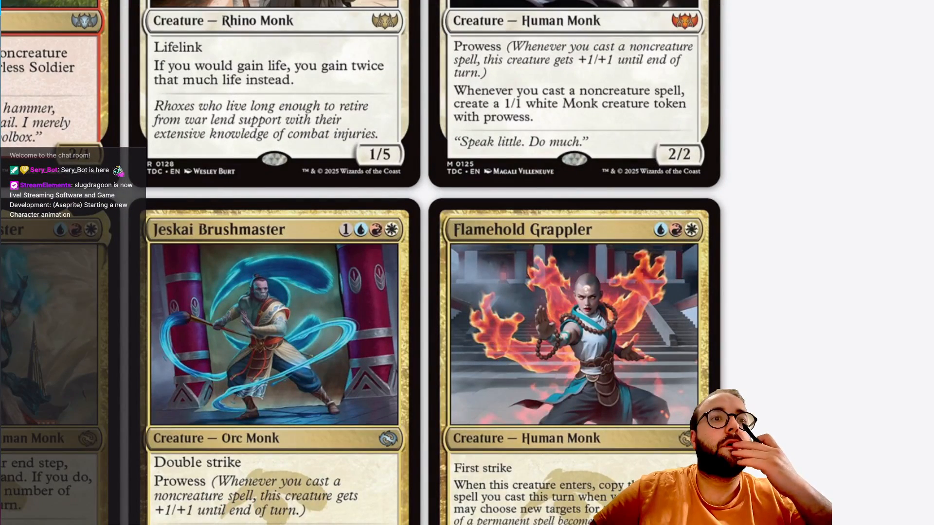
Switch to Aseprite and set up the Pencil tool with the crimson palette colour Idx-36 and a 2 px brush
key(super+Tab)
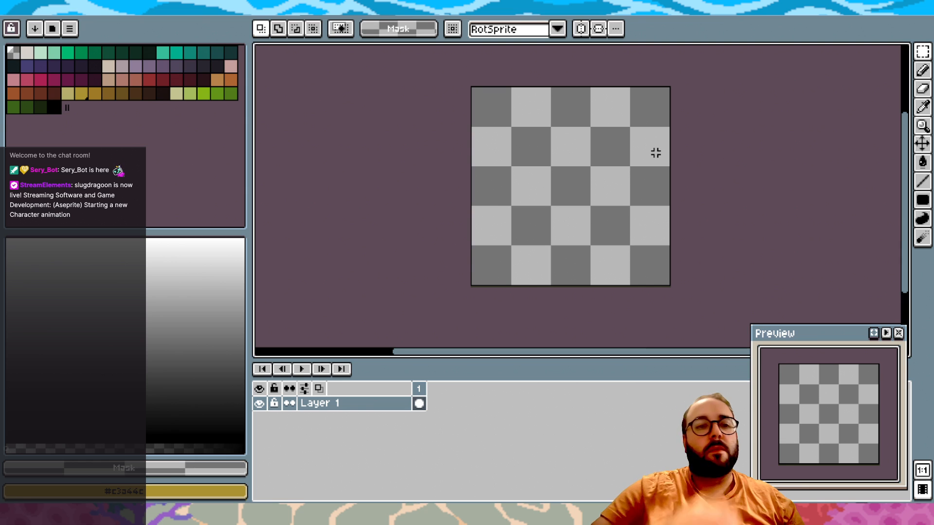
scroll(70, 94, up, 2)
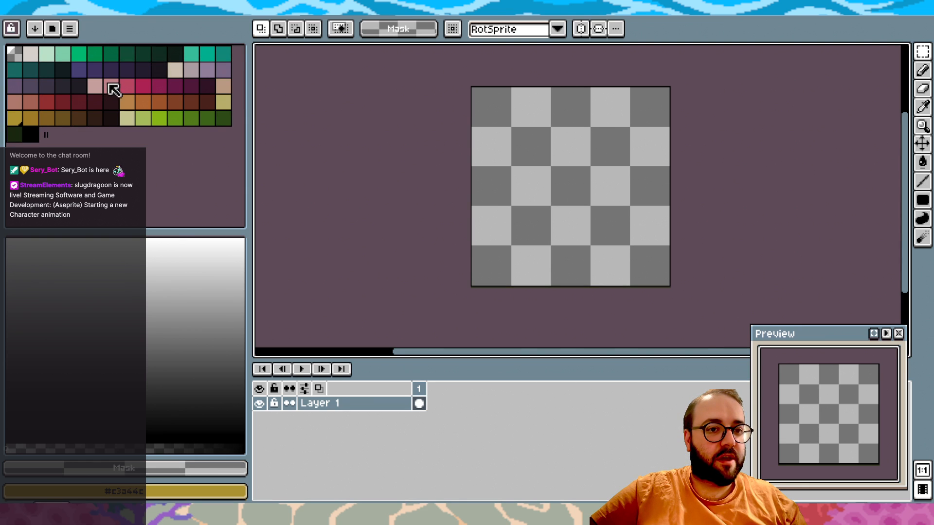
click(142, 86)
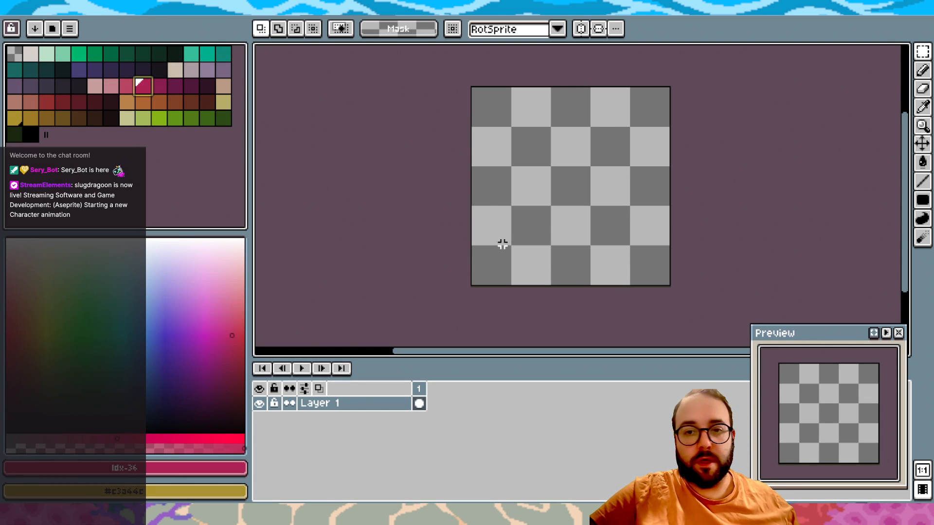
click(923, 71)
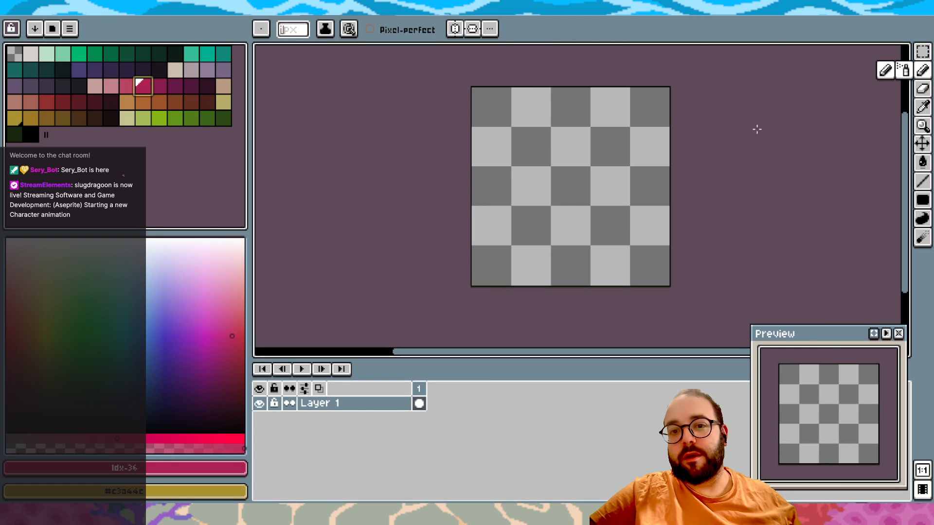
scroll(502, 192, up, 1)
click(284, 33)
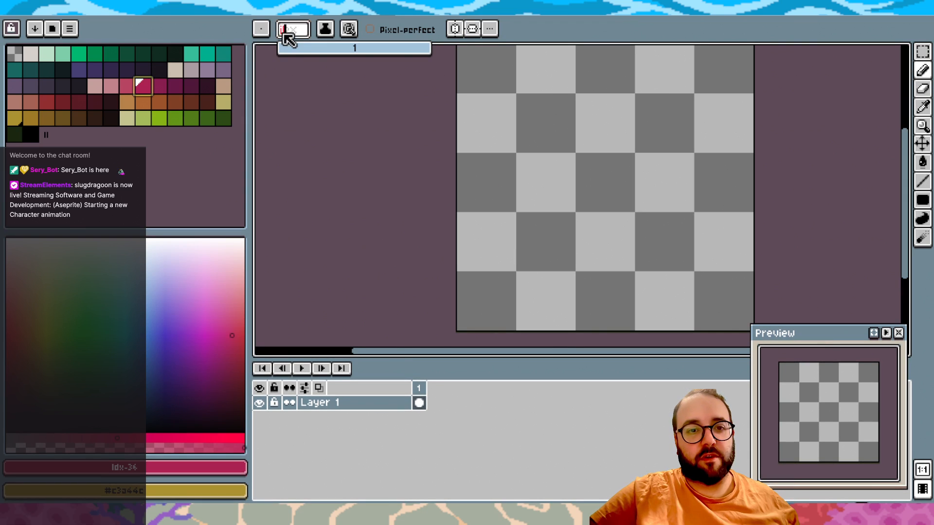
click(286, 47)
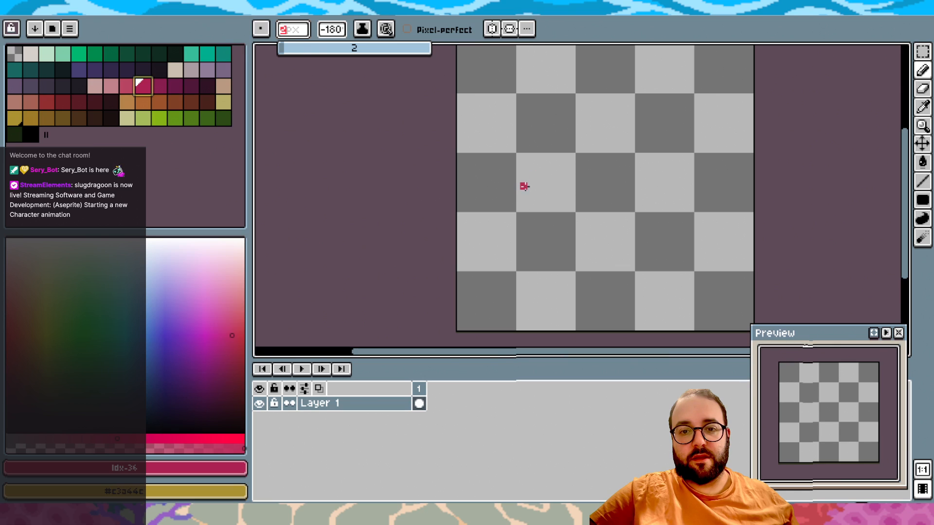
Paint a solid crimson fist shape with a small thumb bump in the left-middle area of the canvas
click(524, 184)
mouse_move(524, 184)
mouse_down()
mouse_move(546, 159)
mouse_move(536, 161)
mouse_move(541, 175)
mouse_move(551, 167)
mouse_move(534, 194)
mouse_up()
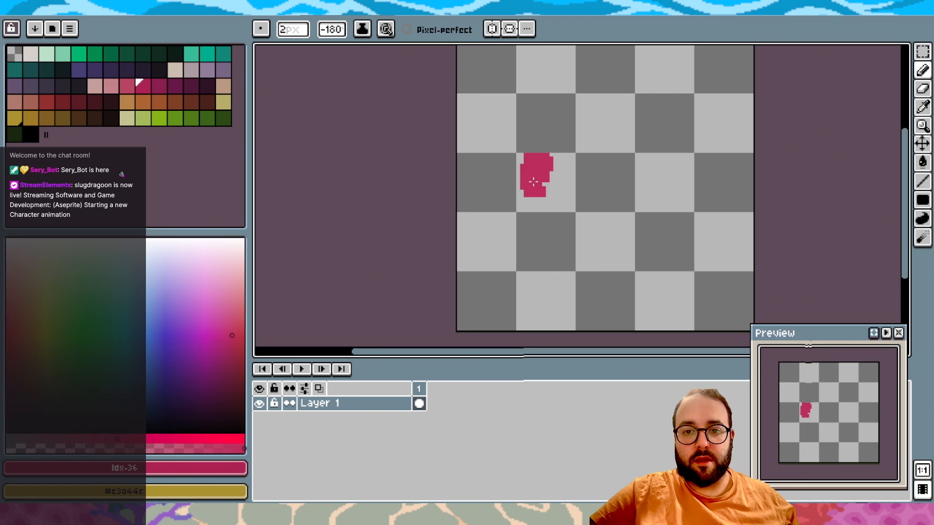
drag(539, 185, 546, 179)
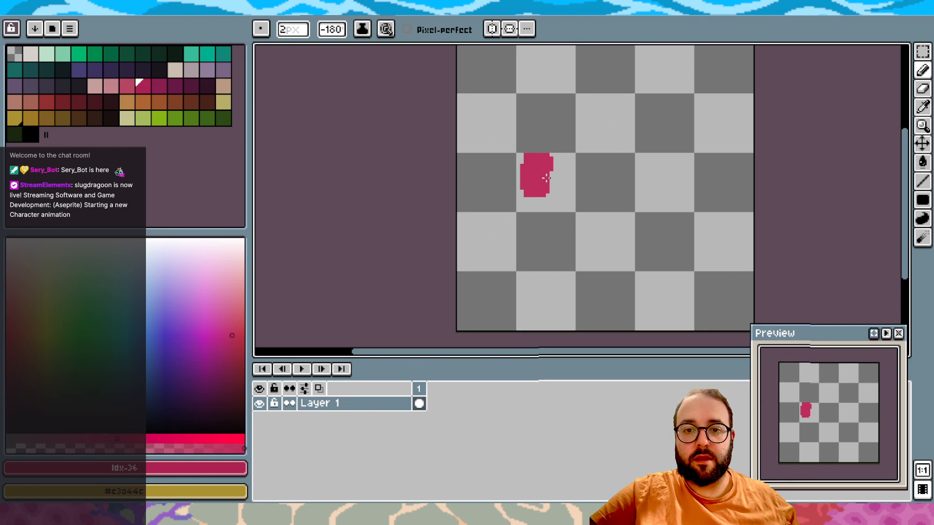
drag(526, 219, 519, 244)
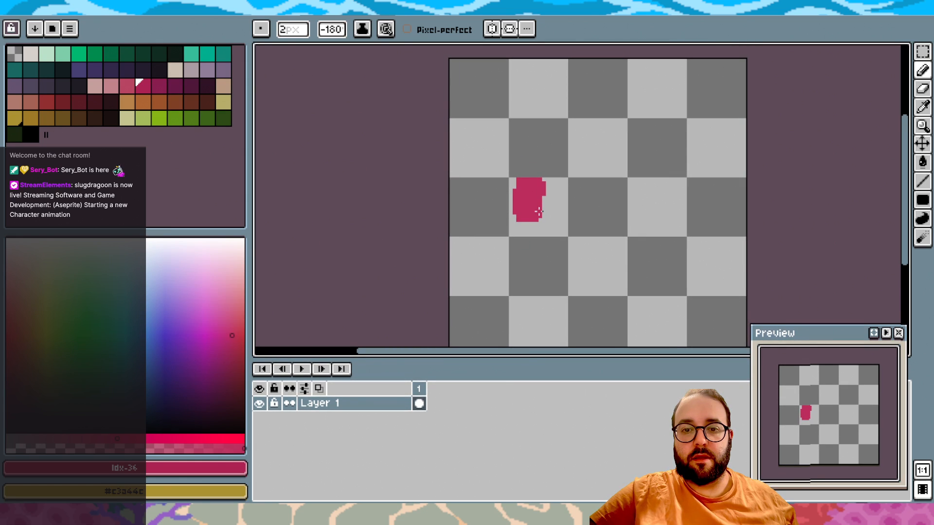
drag(544, 209, 548, 199)
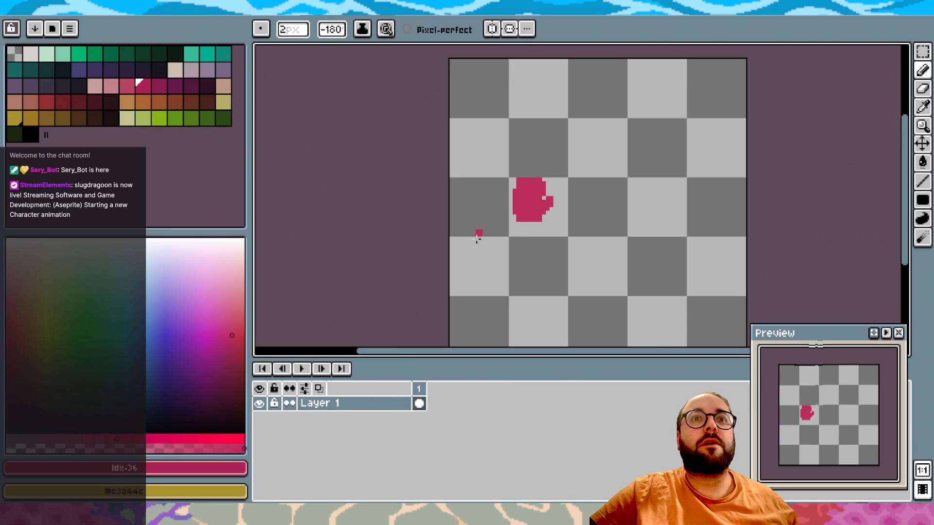
Select the fist shape with the marquee, move it lower and slightly left on the canvas, and deselect it
key(m)
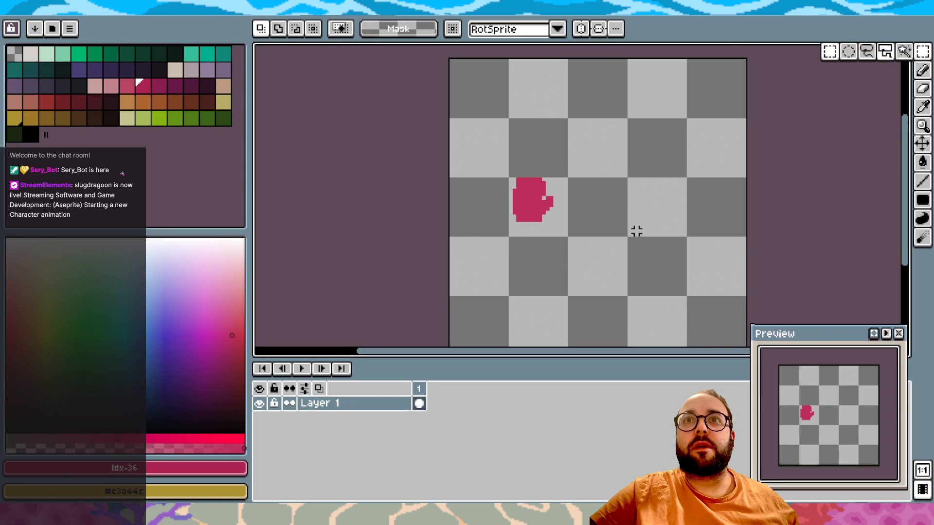
drag(484, 249, 563, 157)
drag(537, 204, 531, 243)
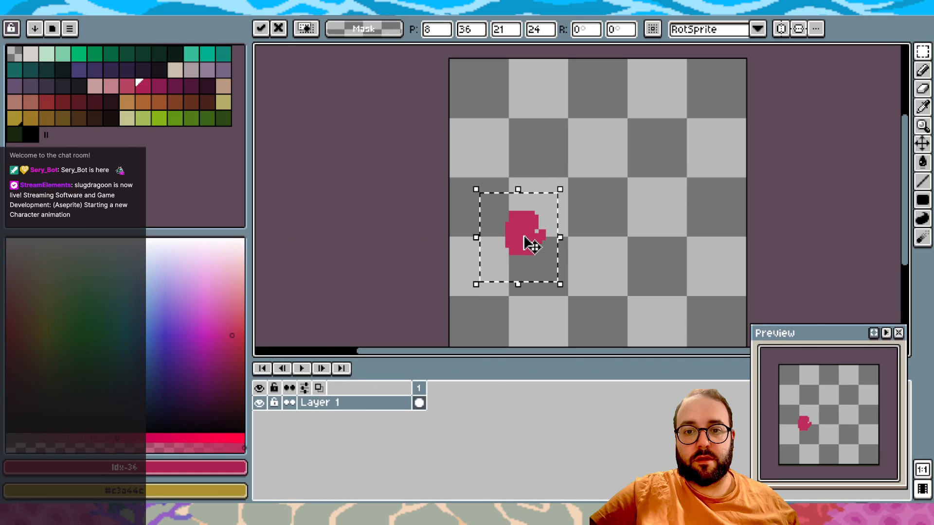
click(924, 182)
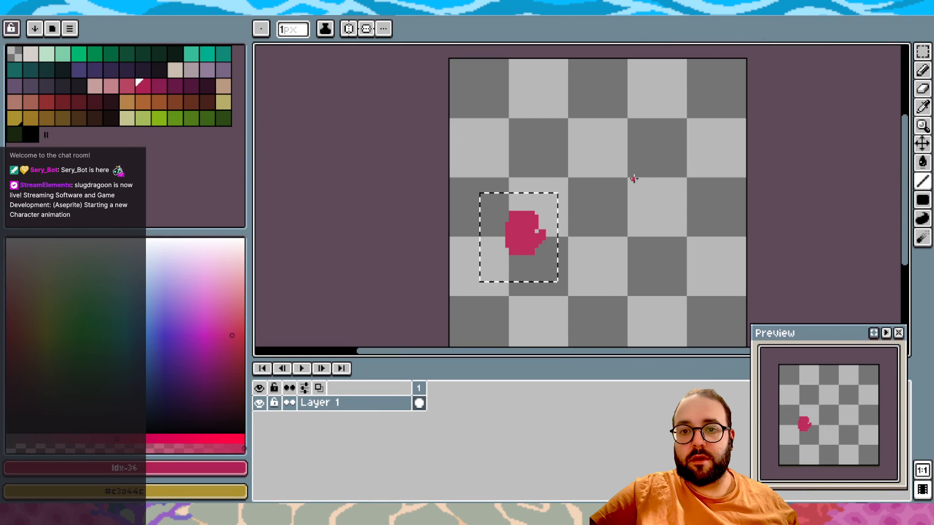
click(923, 52)
click(651, 138)
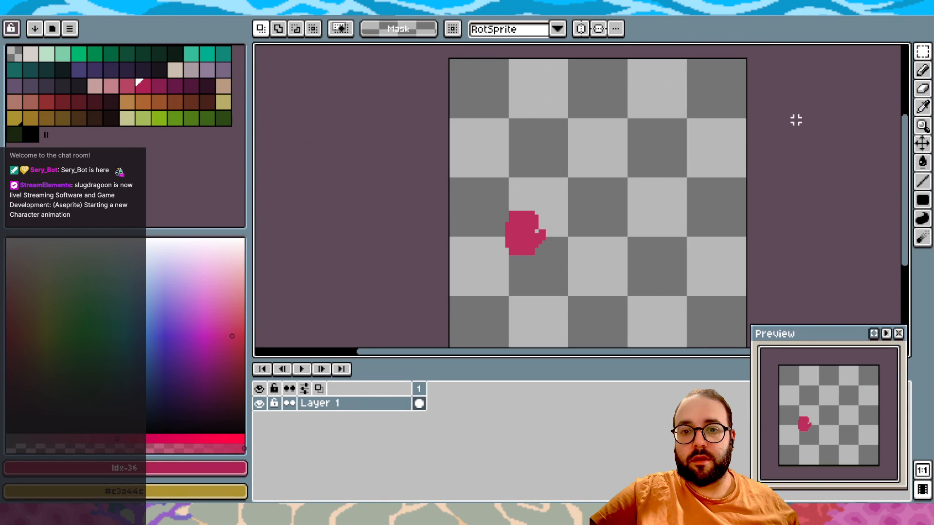
Draw the staff above the fist as two adjoining 1 px diagonal lines sloping down from upper left to right
click(923, 183)
mouse_move(495, 93)
mouse_down()
mouse_move(640, 163)
mouse_move(710, 160)
mouse_up()
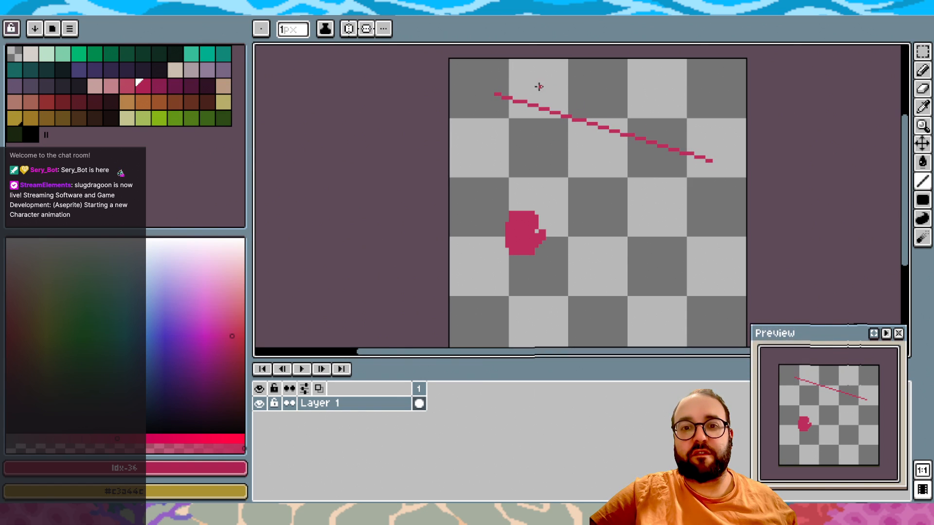
drag(497, 92, 713, 157)
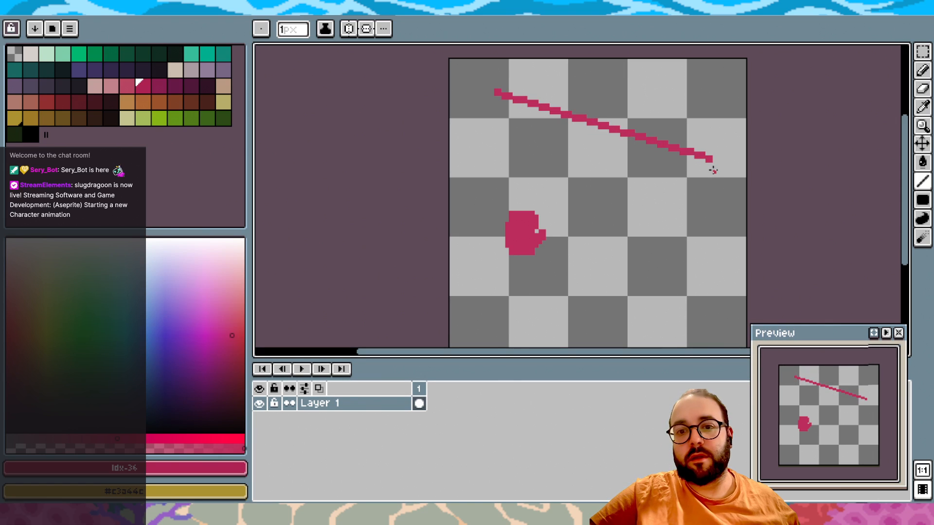
Paint a small rounded hand near the staff's lower-right end and a larger oval head over its middle with the Pencil
scroll(711, 167, down, 1)
scroll(713, 171, up, 1)
key(b)
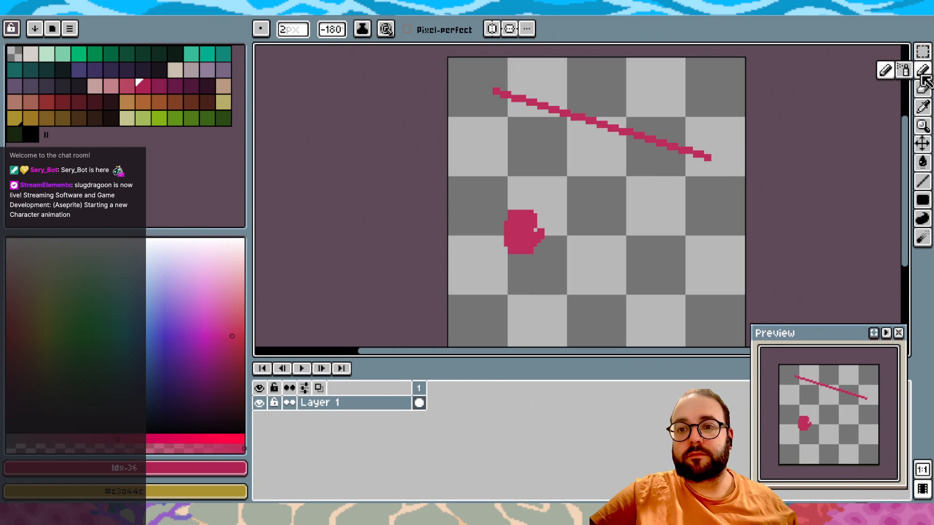
drag(684, 153, 674, 140)
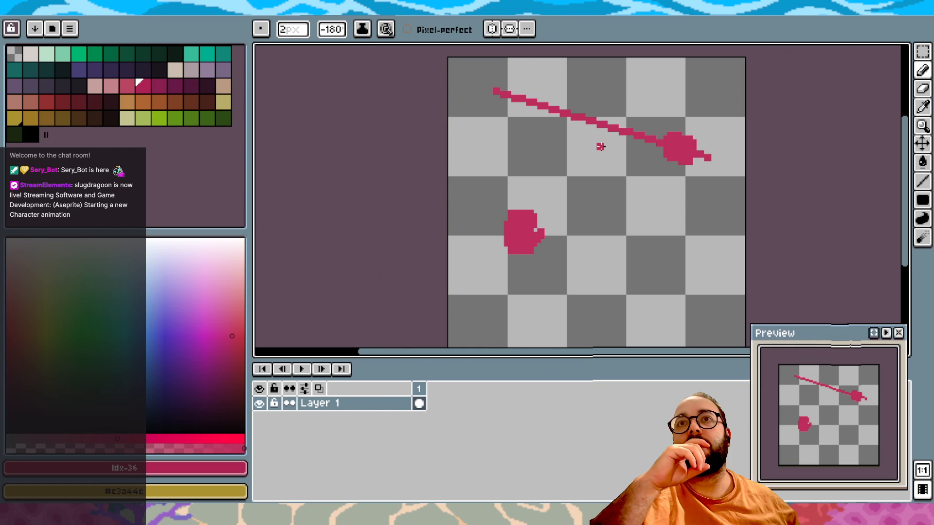
mouse_move(603, 148)
mouse_down()
mouse_move(596, 107)
mouse_move(592, 138)
mouse_move(603, 108)
mouse_up()
drag(608, 146, 591, 140)
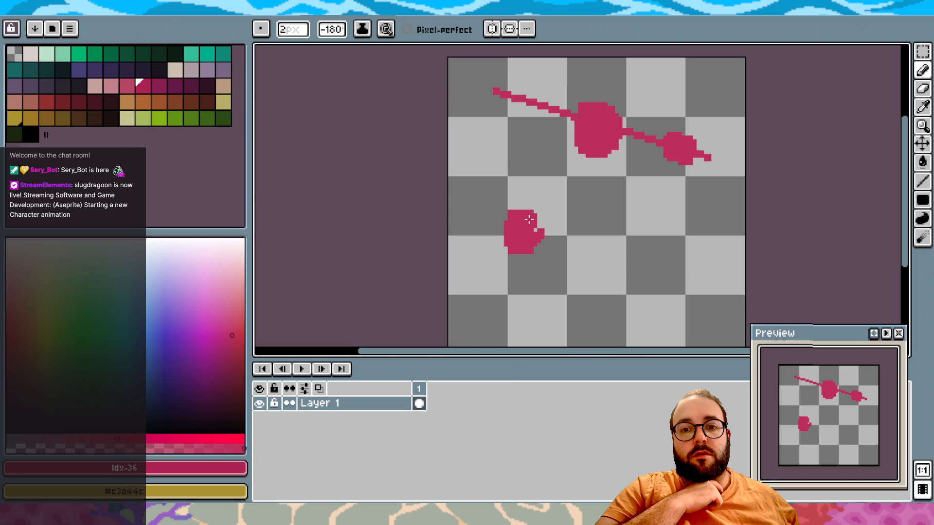
Undo a trial curve through the fist, move the fist shape up and slightly left toward the staff, and deselect it
drag(488, 267, 556, 194)
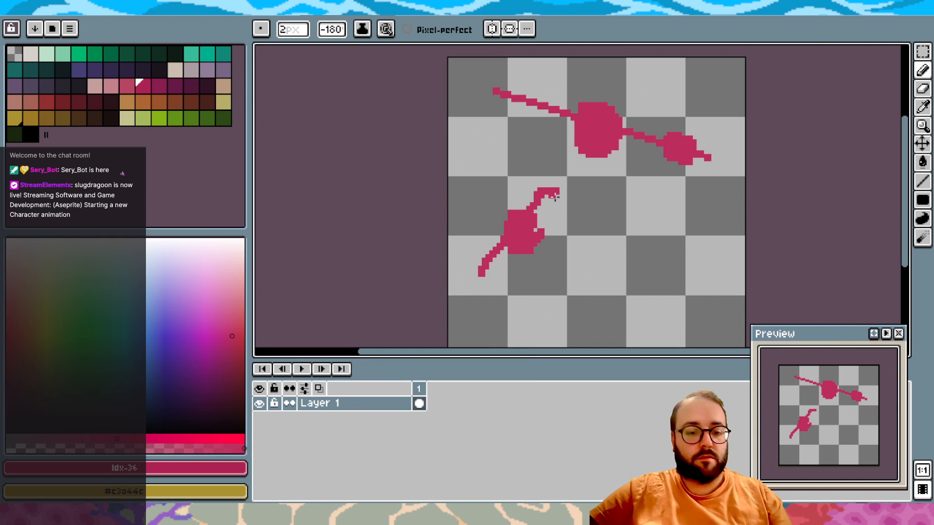
key(ctrl+z)
click(923, 51)
drag(490, 279, 554, 173)
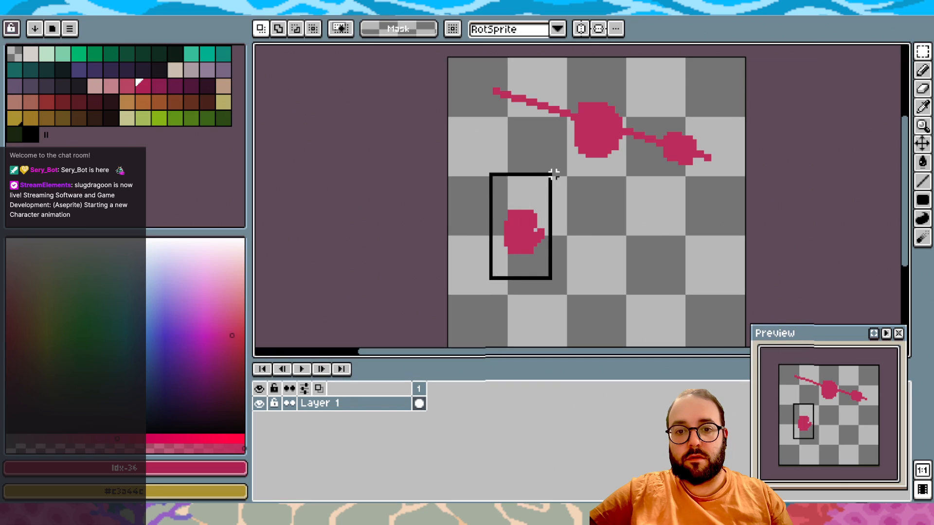
drag(538, 233, 534, 204)
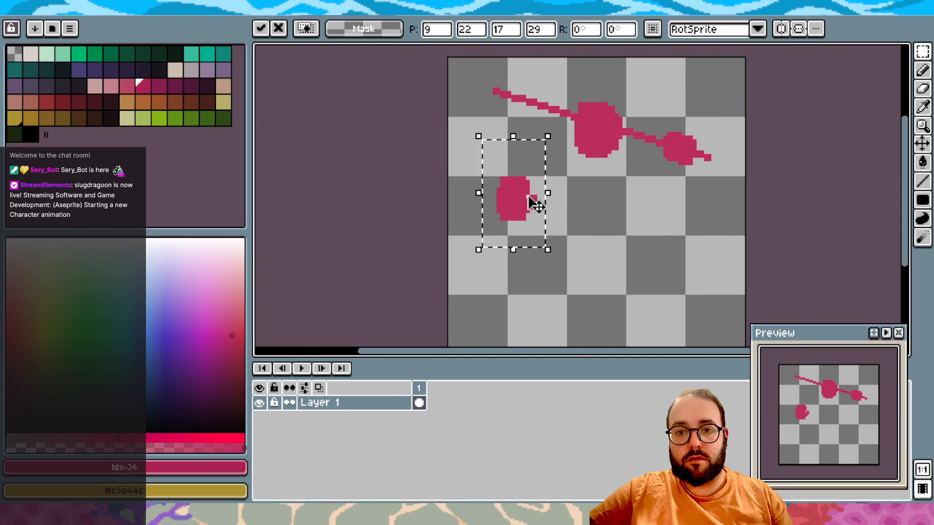
click(597, 208)
scroll(598, 208, down, 1)
scroll(598, 208, up, 1)
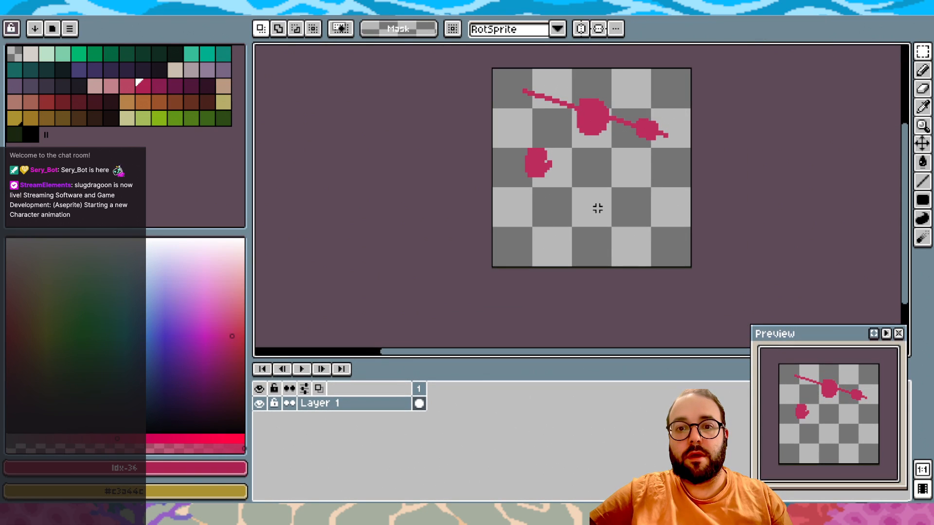
key(shift+b)
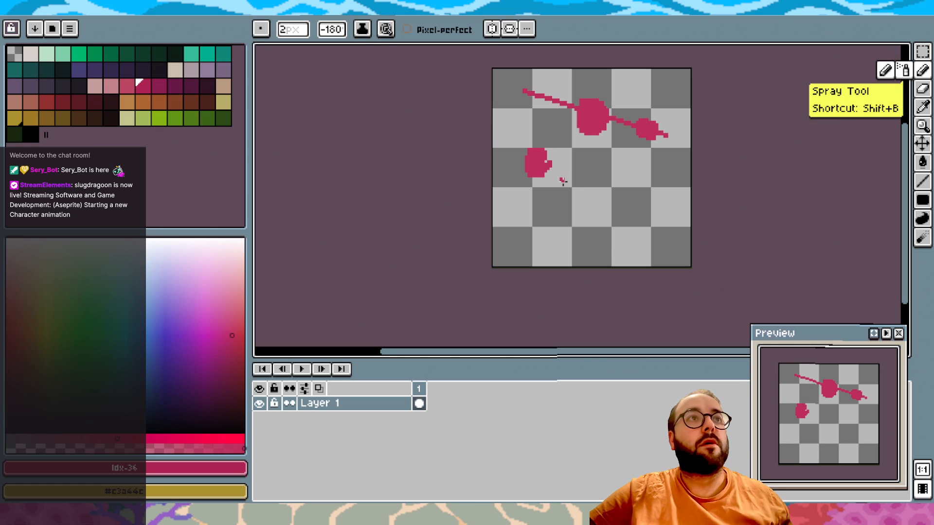
scroll(562, 181, up, 1)
scroll(562, 180, up, 1)
scroll(562, 181, down, 1)
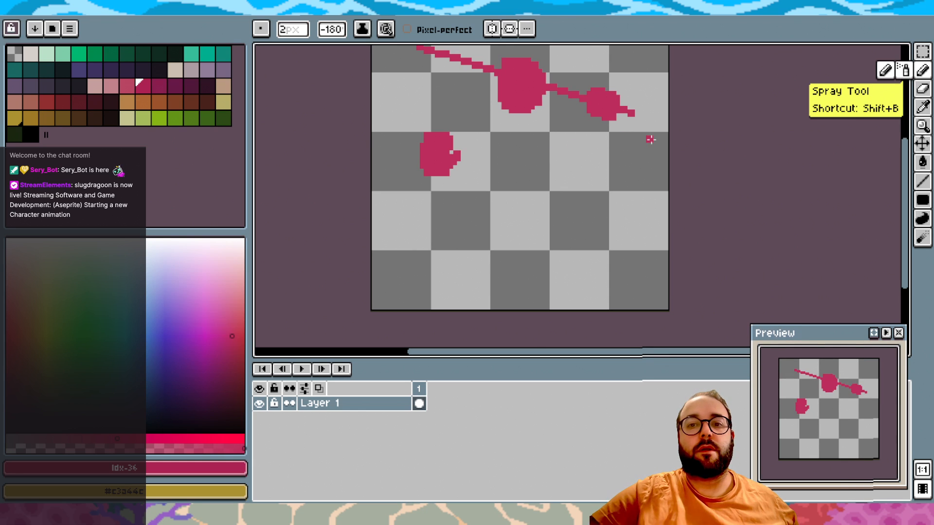
scroll(651, 140, up, 2)
scroll(651, 141, left, 2)
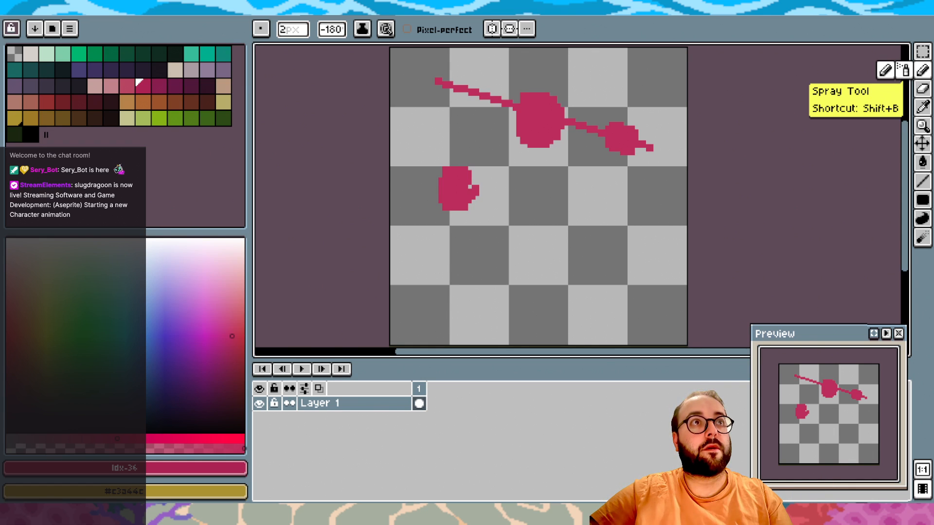
click(622, 188)
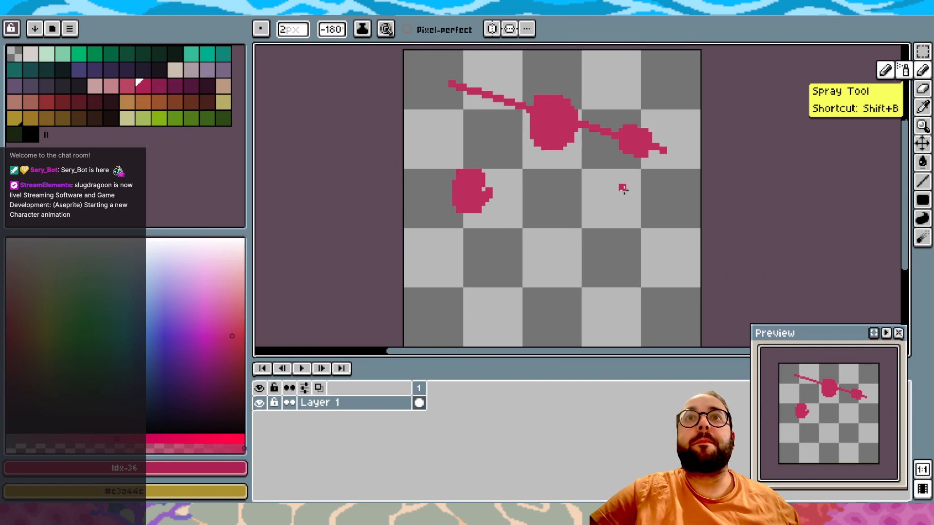
scroll(624, 191, down, 1)
key(ctrl+z)
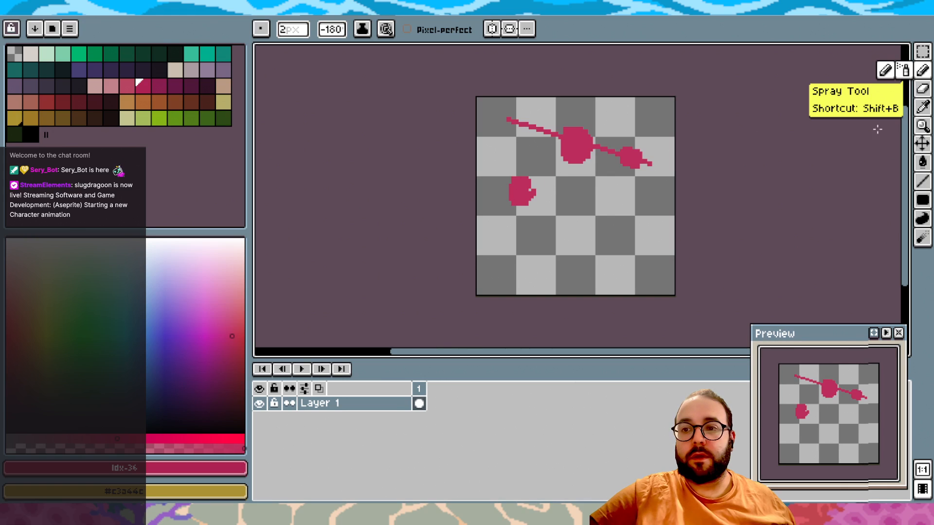
Select the fist shape, undo a trial skew, rotate it 42.8°, shift it slightly up and left, and deselect it
key(m)
mouse_move(481, 146)
mouse_down()
mouse_move(559, 221)
mouse_move(549, 241)
mouse_move(536, 187)
mouse_up()
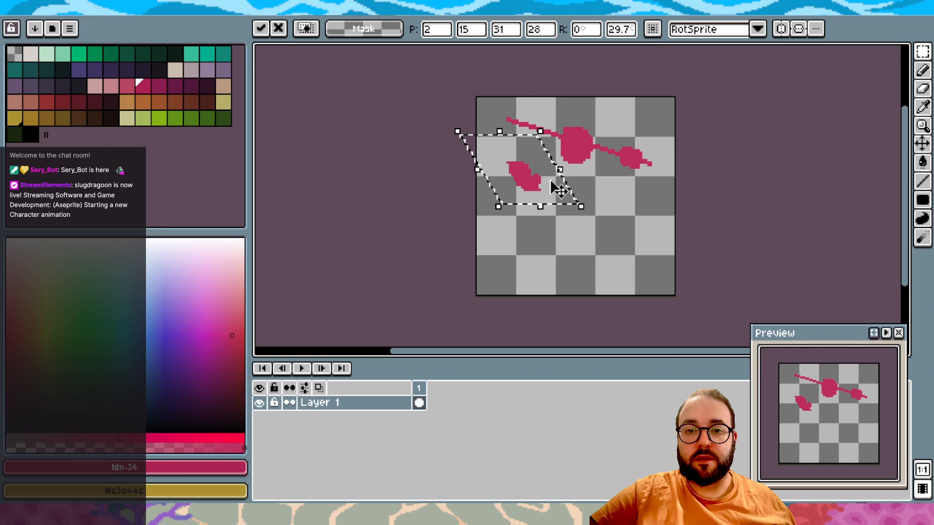
key(ctrl+z)
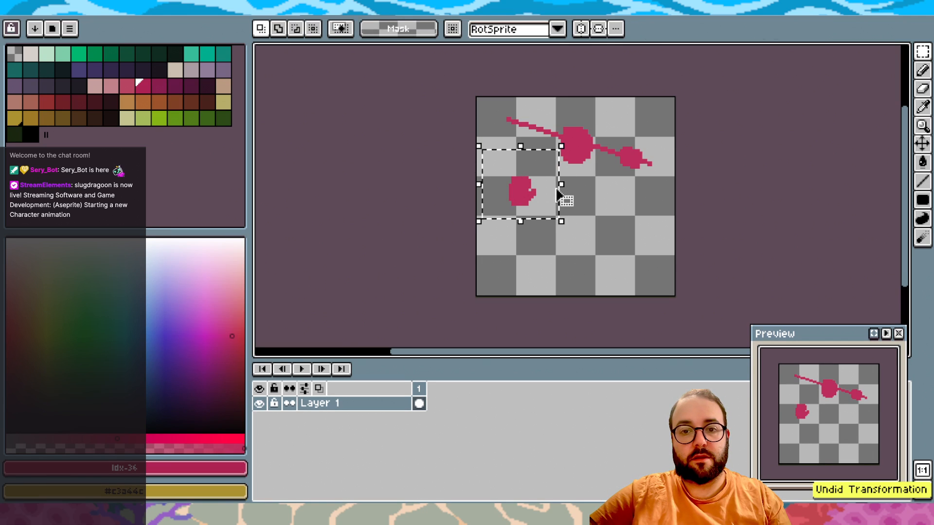
drag(563, 222, 544, 183)
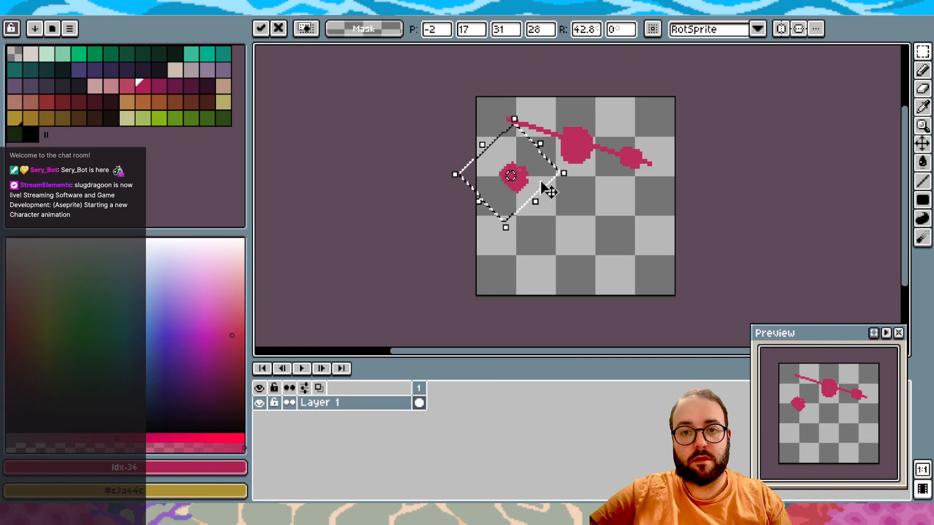
click(642, 208)
scroll(610, 173, up, 2)
scroll(611, 173, down, 1)
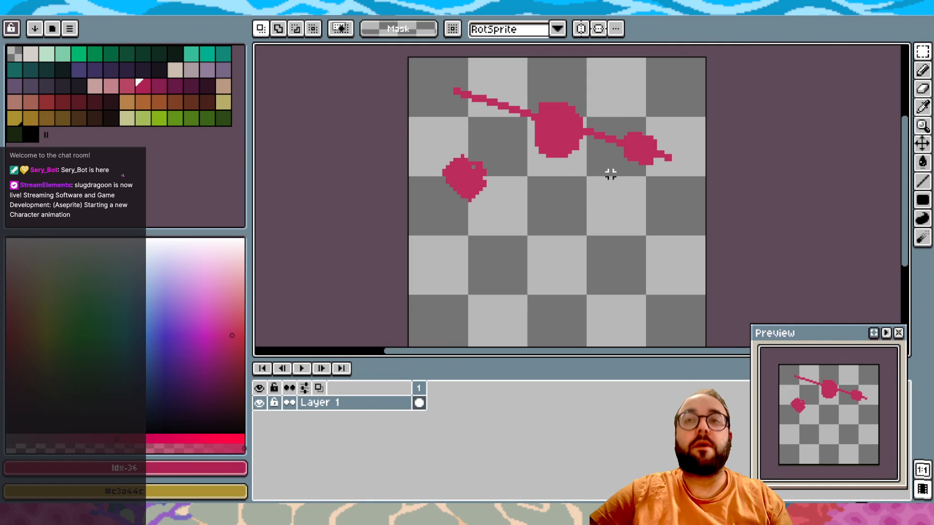
Select the detached fist shape, move it slightly down and left, and deselect it
scroll(611, 174, down, 1)
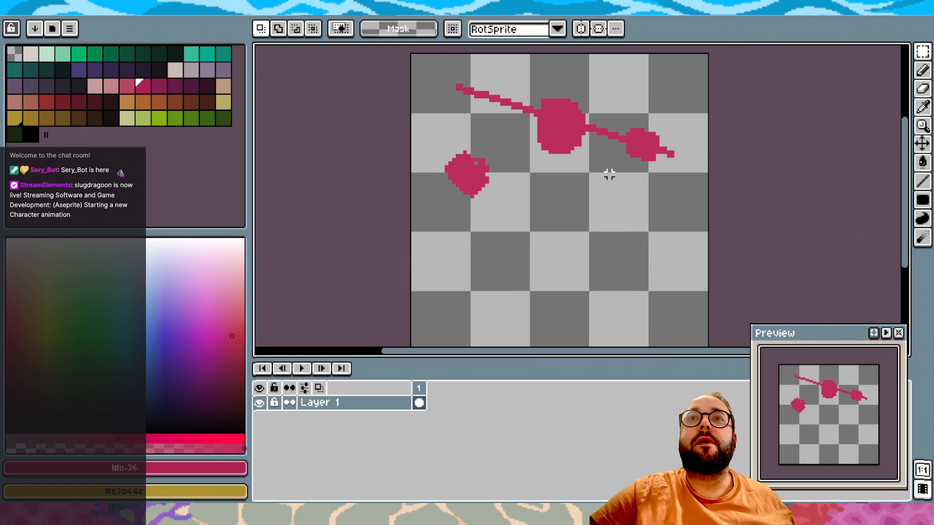
mouse_move(426, 228)
mouse_down()
mouse_move(463, 146)
mouse_move(511, 99)
mouse_up()
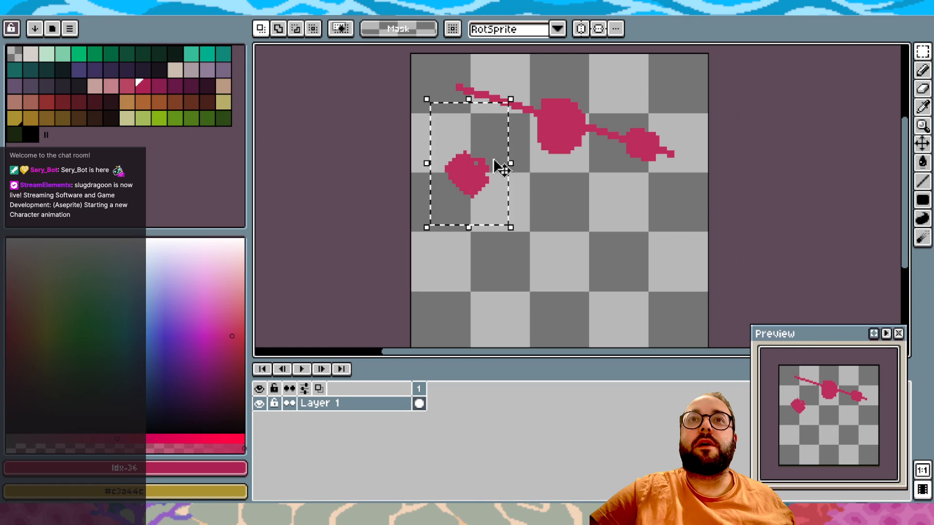
click(467, 204)
mouse_move(433, 220)
mouse_down()
mouse_move(502, 132)
mouse_move(475, 150)
mouse_move(475, 167)
mouse_move(467, 152)
mouse_up()
click(503, 158)
click(922, 70)
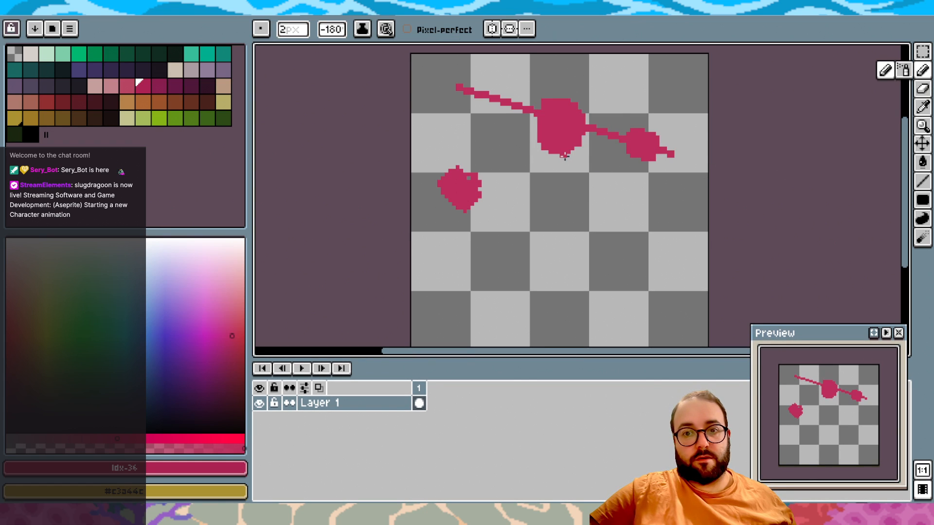
scroll(563, 157, down, 1)
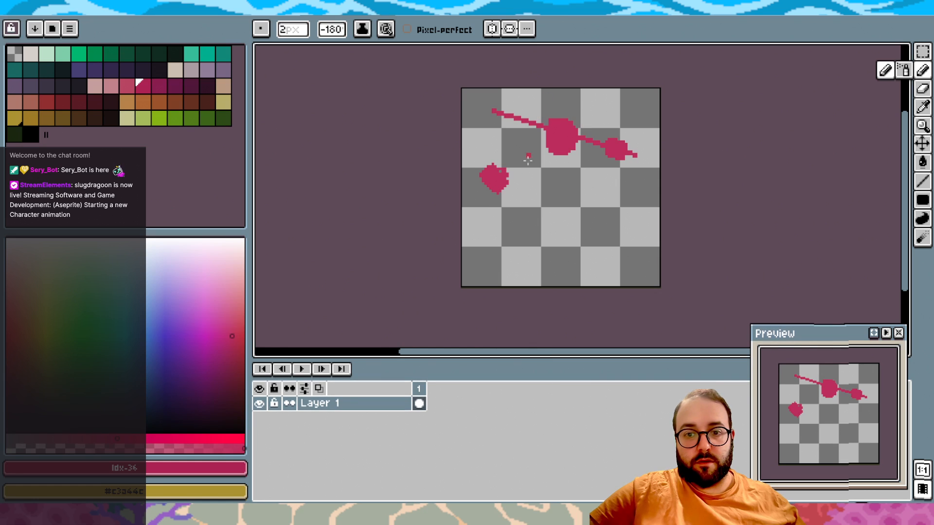
mouse_move(536, 212)
mouse_down()
mouse_move(490, 236)
mouse_move(514, 256)
mouse_up()
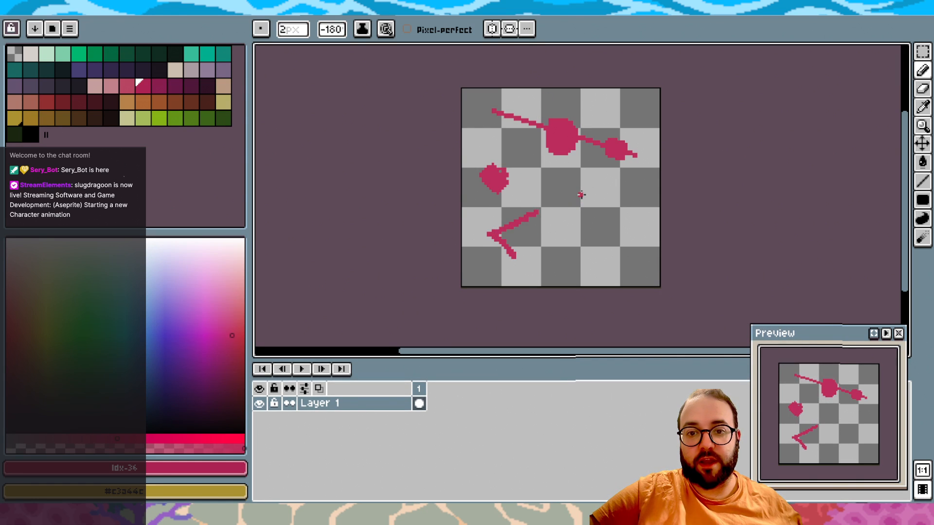
key(ctrl+z)
key(ctrl+z)
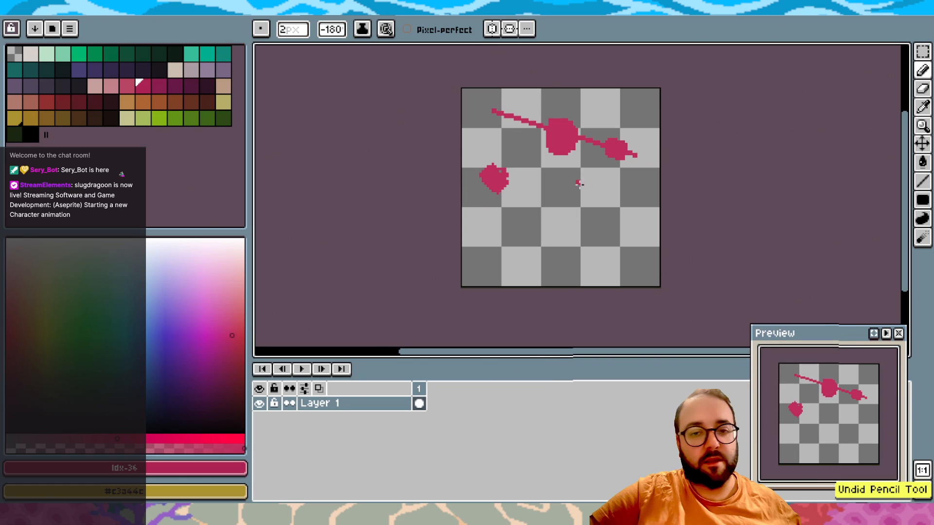
Draw the stick-figure spine, bent front leg, stretched rear leg and both arms joining the hands with the 2 px Pencil
mouse_move(578, 209)
mouse_down()
mouse_move(607, 218)
mouse_move(594, 259)
mouse_move(609, 259)
mouse_up()
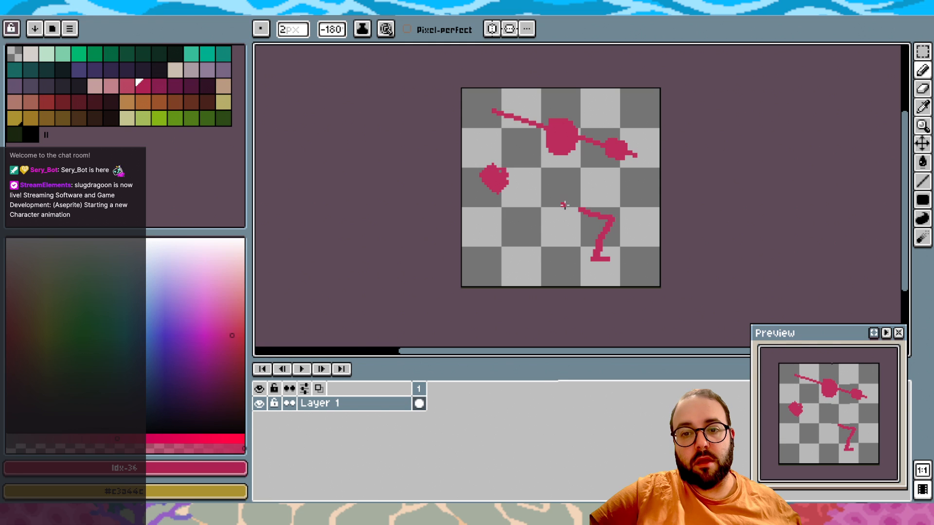
drag(573, 208, 558, 208)
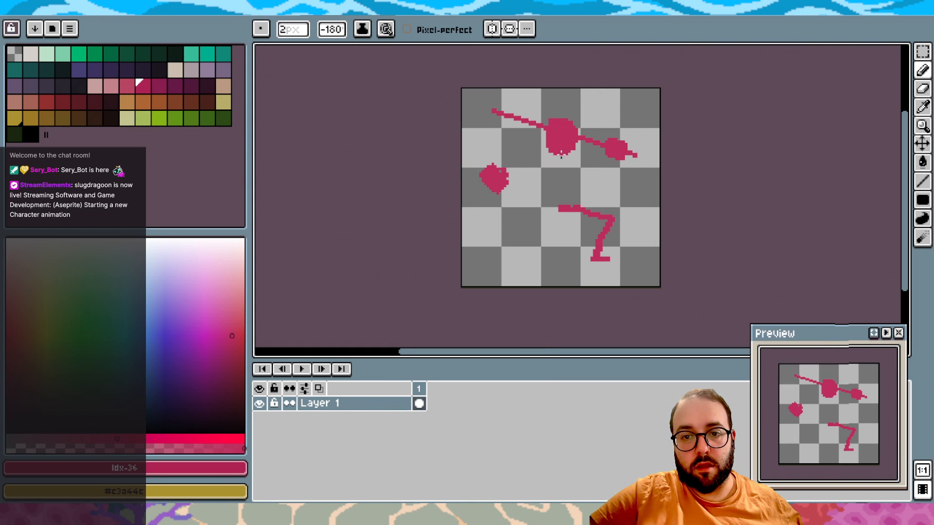
drag(563, 168, 551, 207)
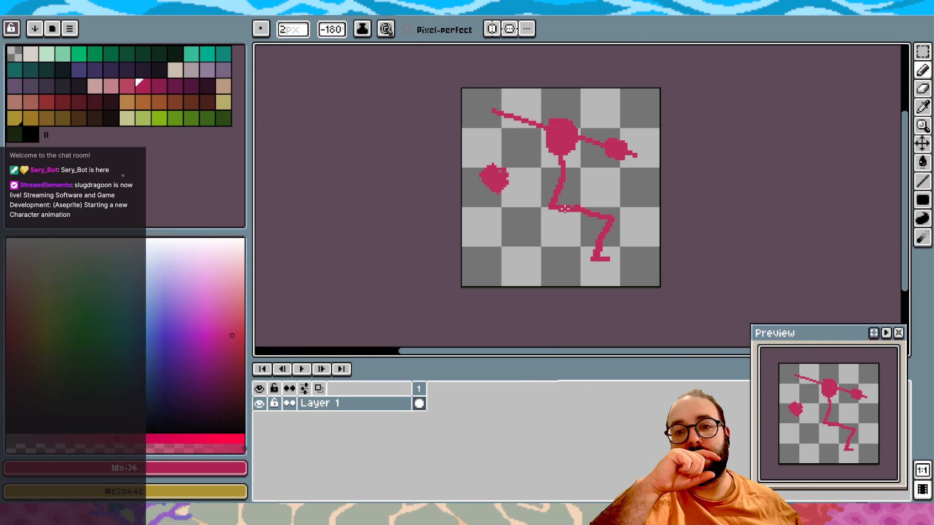
drag(581, 210, 605, 219)
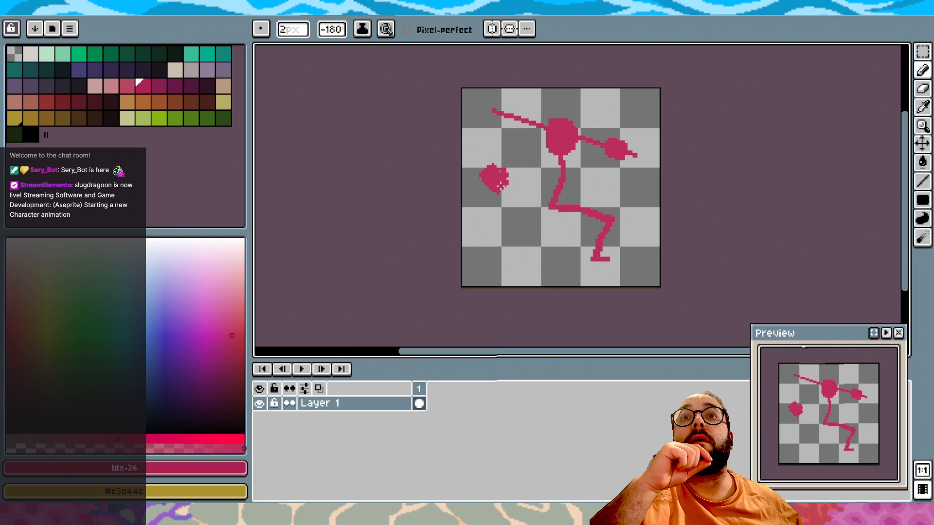
mouse_move(505, 185)
mouse_down()
mouse_move(516, 197)
mouse_move(545, 160)
mouse_move(620, 177)
mouse_move(624, 166)
mouse_up()
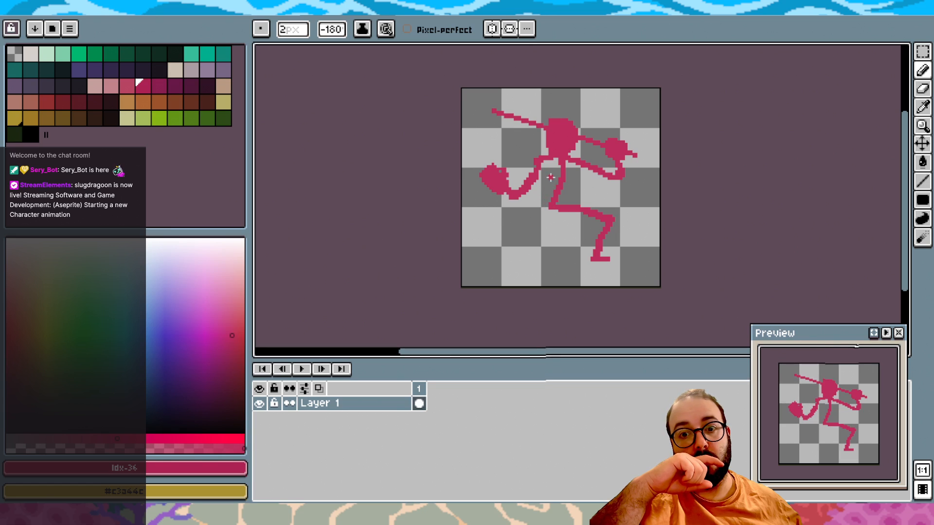
mouse_move(523, 231)
mouse_down()
mouse_move(498, 260)
mouse_move(480, 260)
mouse_move(503, 253)
mouse_move(518, 228)
mouse_up()
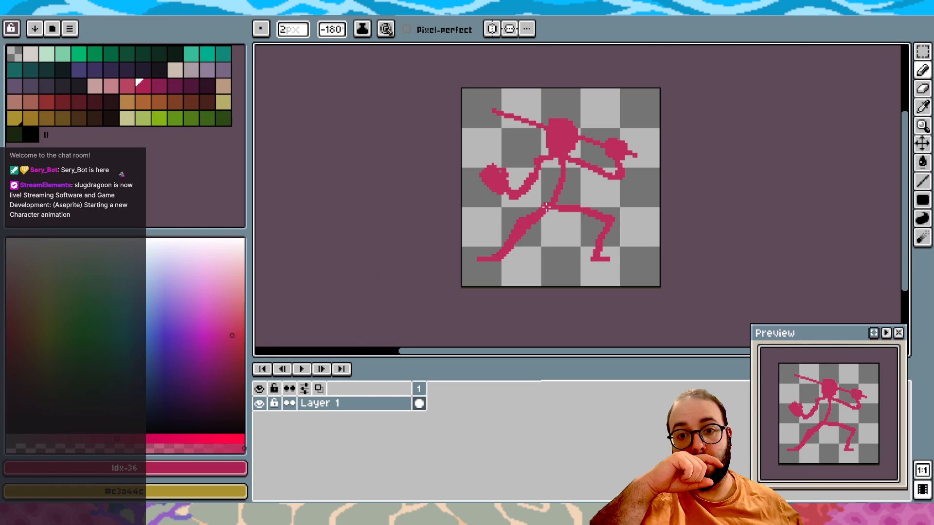
Select the whole figure with the Rectangular Marquee, shift it slightly right and down, and deselect it
key(m)
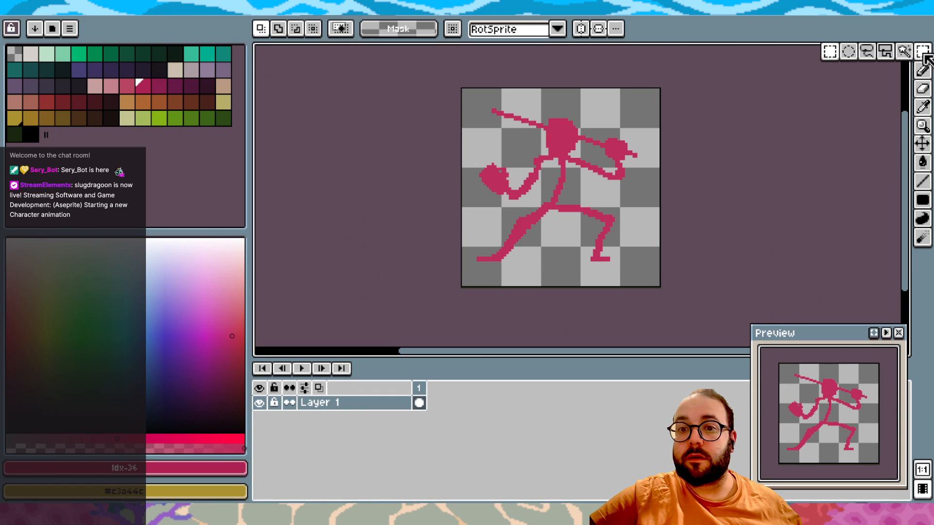
drag(660, 275, 462, 89)
drag(570, 177, 568, 170)
click(726, 164)
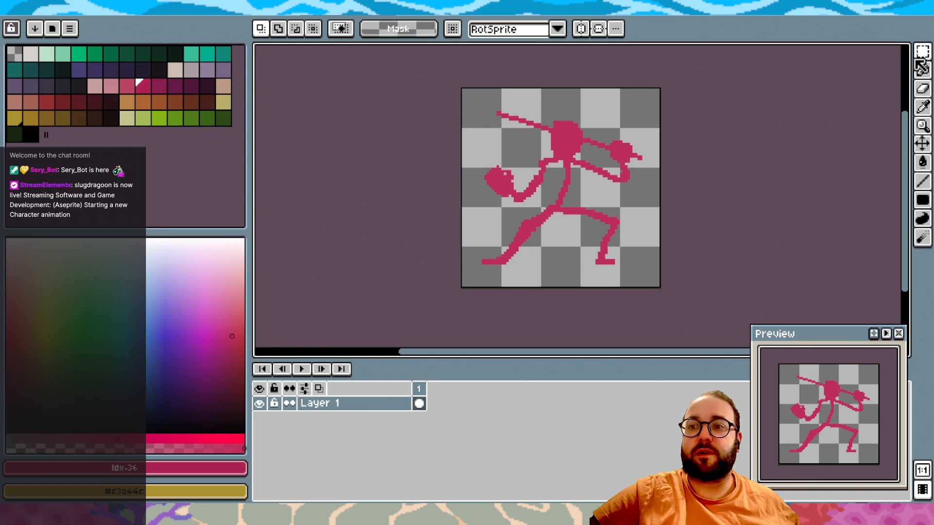
Fill out the neck, shoulders and torso around the spine and thicken the arm holding the detached fist using the Pencil
key(b)
scroll(546, 158, up, 1)
scroll(661, 302, up, 1)
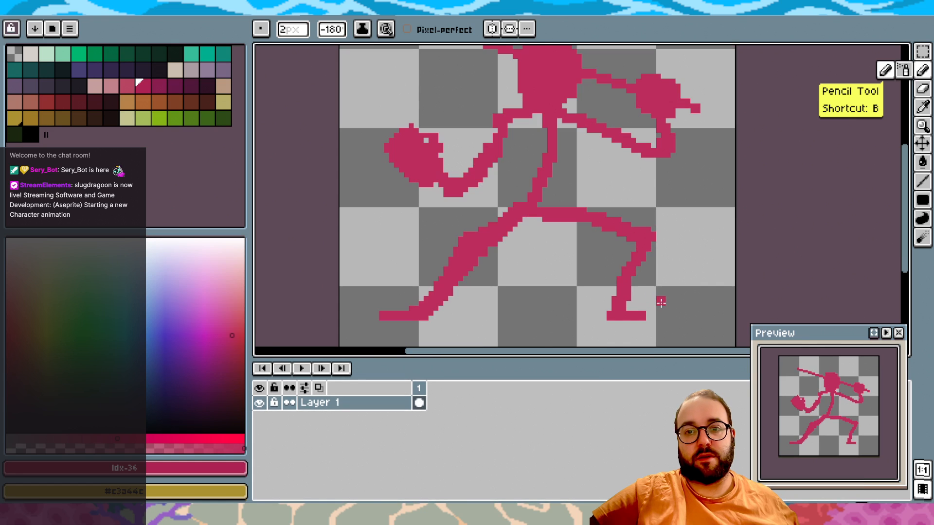
scroll(537, 160, down, 2)
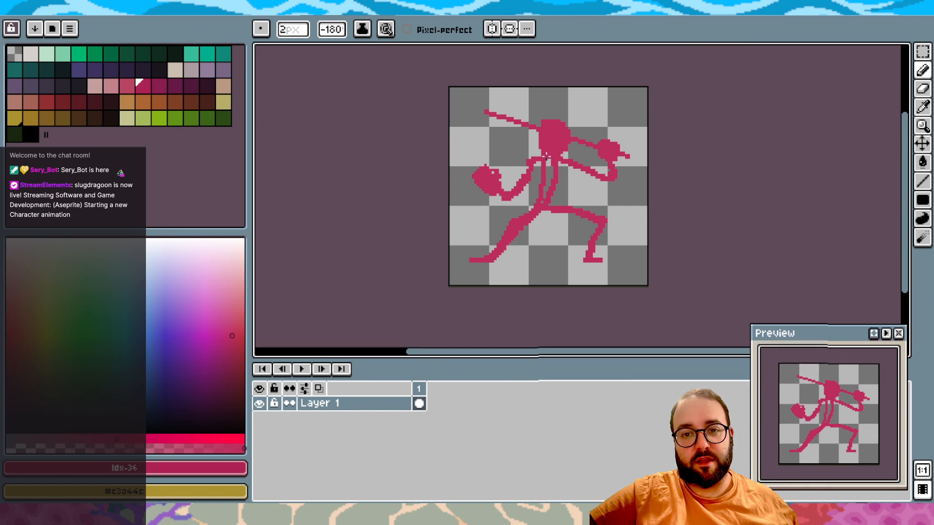
mouse_move(550, 164)
mouse_down()
mouse_move(557, 189)
mouse_move(549, 207)
mouse_move(559, 161)
mouse_move(559, 193)
mouse_move(557, 154)
mouse_move(553, 215)
mouse_move(548, 169)
mouse_up()
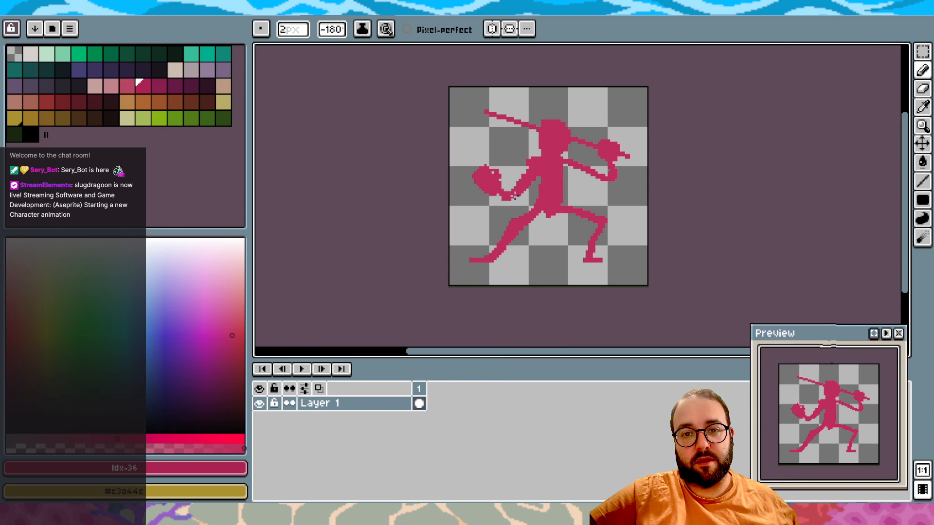
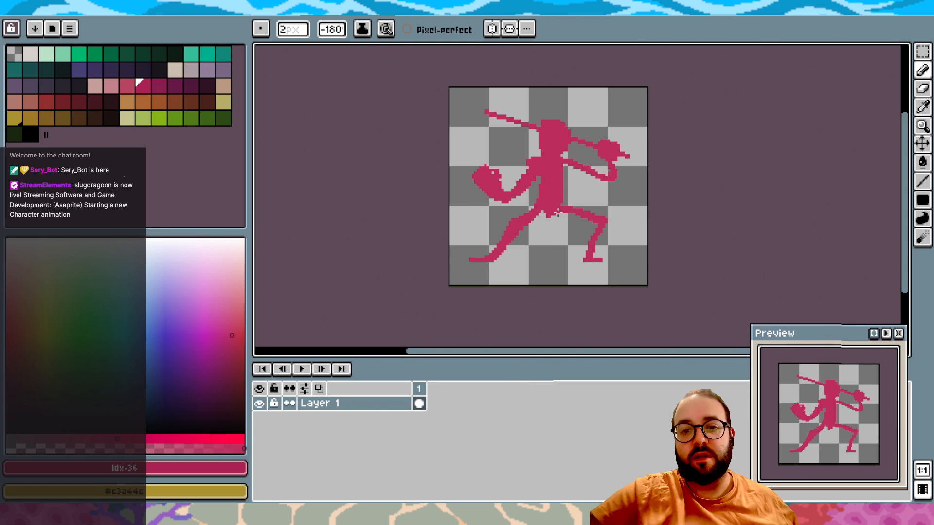
Select the front leg's shin, knee and foot, move them slightly left toward the body, and deselect
click(924, 55)
drag(621, 278, 601, 221)
click(675, 183)
Thicken the front thigh, hips and rear thigh into solid tapered shapes with the Pencil
key(b)
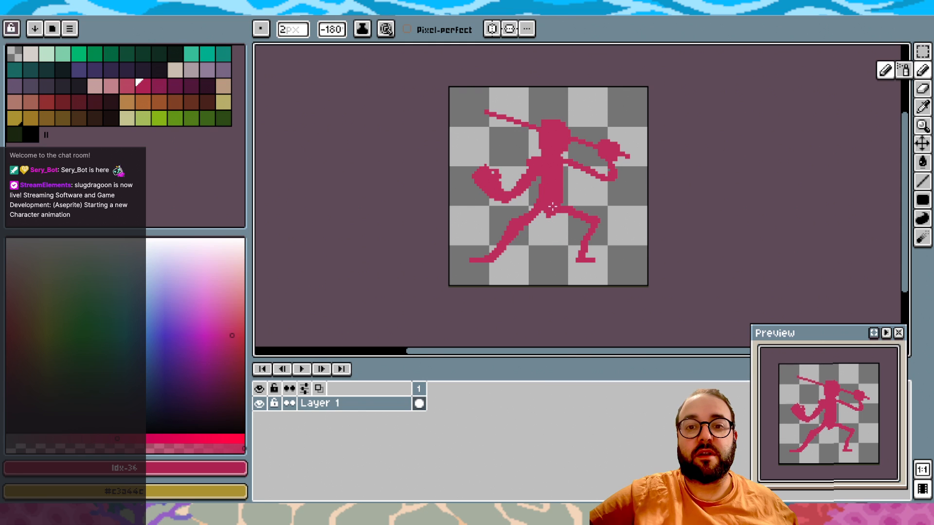
scroll(553, 207, up, 1)
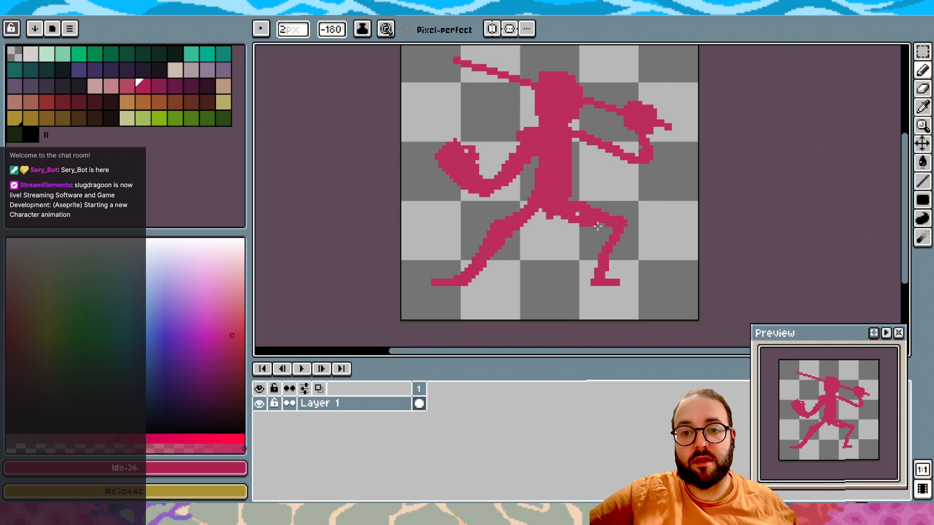
mouse_move(589, 212)
mouse_down()
mouse_move(571, 203)
mouse_move(613, 222)
mouse_move(567, 184)
mouse_move(614, 223)
mouse_move(606, 206)
mouse_move(574, 192)
mouse_move(605, 219)
mouse_move(589, 209)
mouse_up()
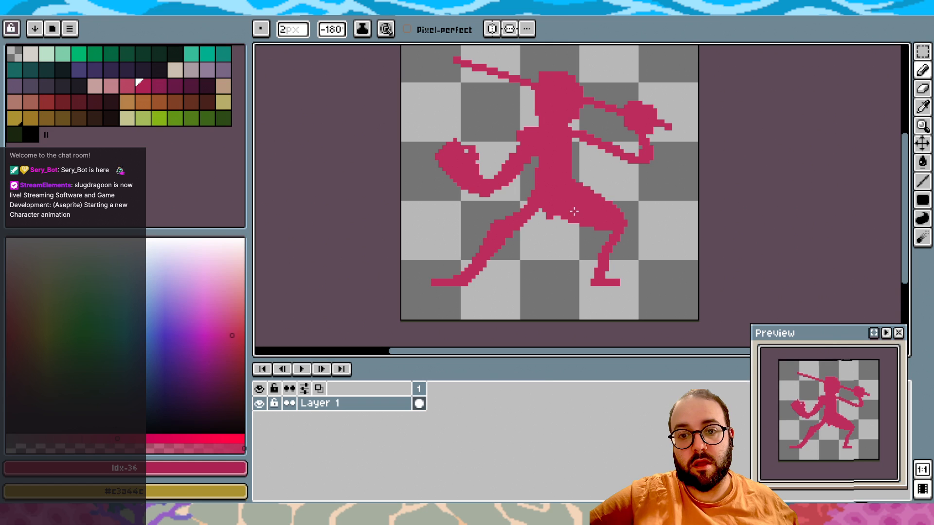
mouse_move(514, 230)
mouse_down()
mouse_move(548, 201)
mouse_move(527, 220)
mouse_move(547, 212)
mouse_move(500, 223)
mouse_move(539, 181)
mouse_up()
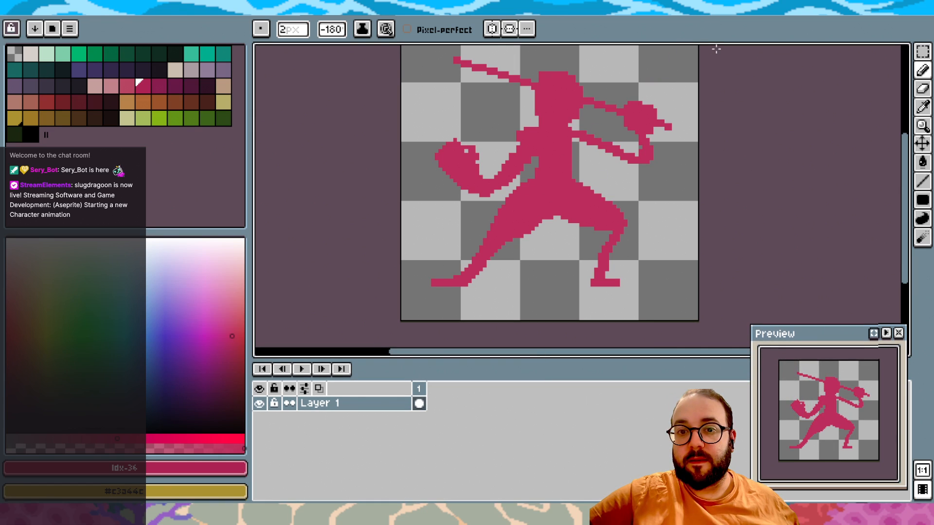
Select the hips and front leg with the marquee and move them slightly down, opening a gap at the waist
scroll(717, 49, up, 2)
key(shift+q)
drag(662, 334, 563, 231)
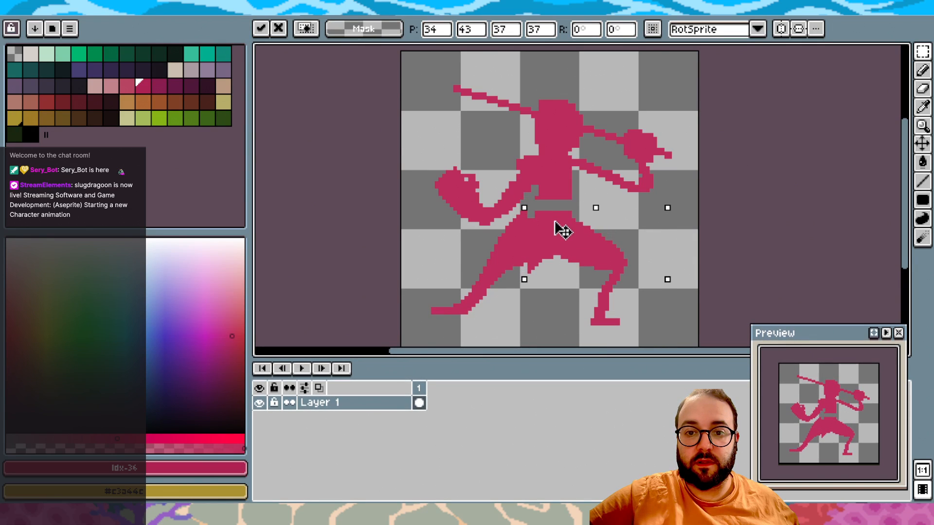
Select the rear thigh section and move it down to line up with the lowered hips
click(442, 309)
drag(443, 335, 513, 270)
click(550, 308)
drag(523, 310, 523, 242)
click(548, 290)
drag(522, 211, 515, 273)
click(440, 320)
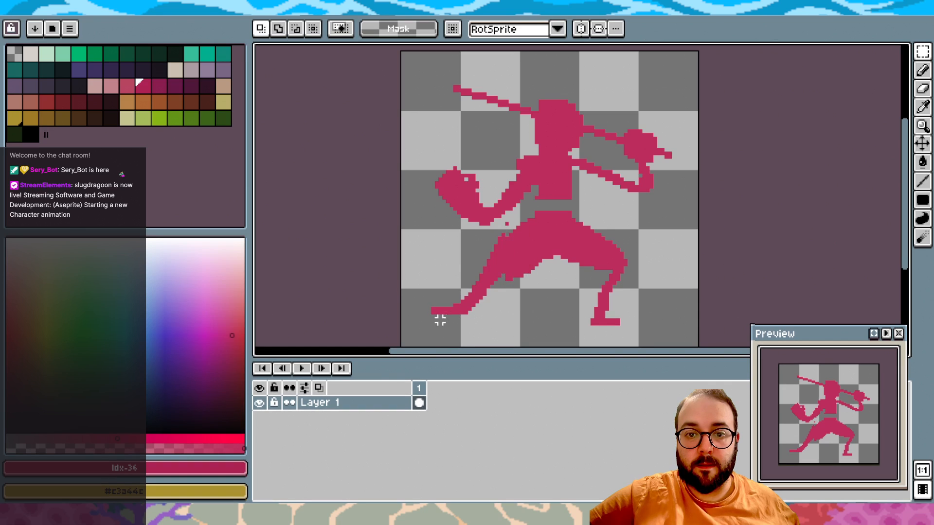
Select the rear leg's lower part and foot, move them down level with the front foot, and deselect
drag(421, 331, 508, 230)
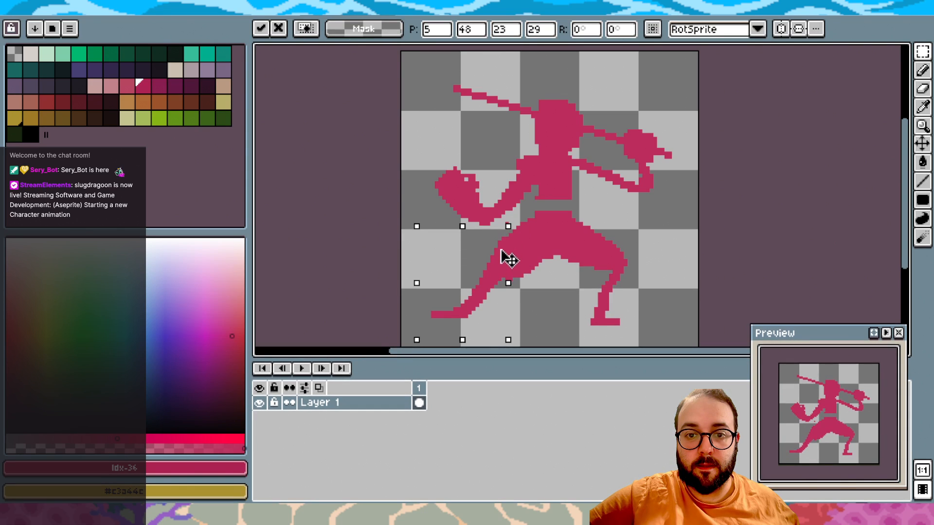
drag(508, 263, 499, 256)
click(679, 173)
Paint over the gap at the waist with the Pencil to reconnect the torso and hips
click(922, 70)
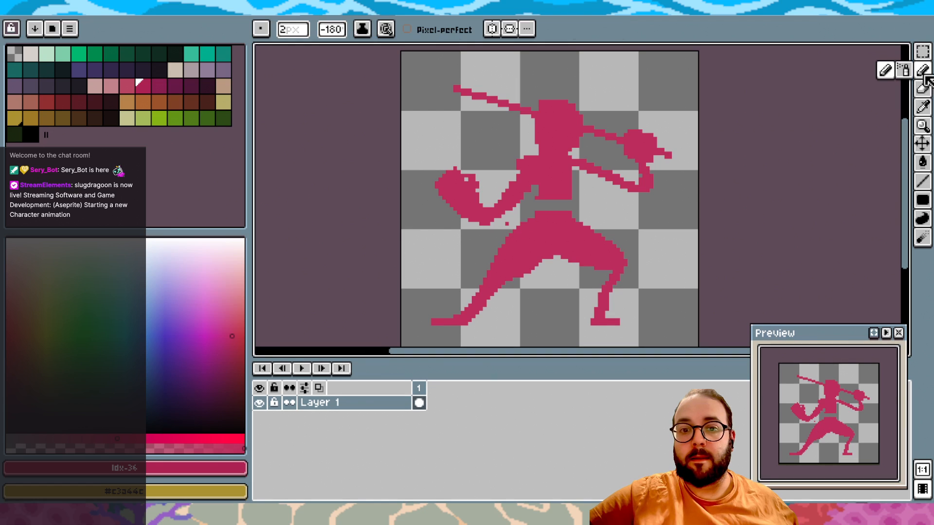
scroll(663, 148, right, 2)
scroll(552, 274, left, 1)
scroll(551, 273, left, 1)
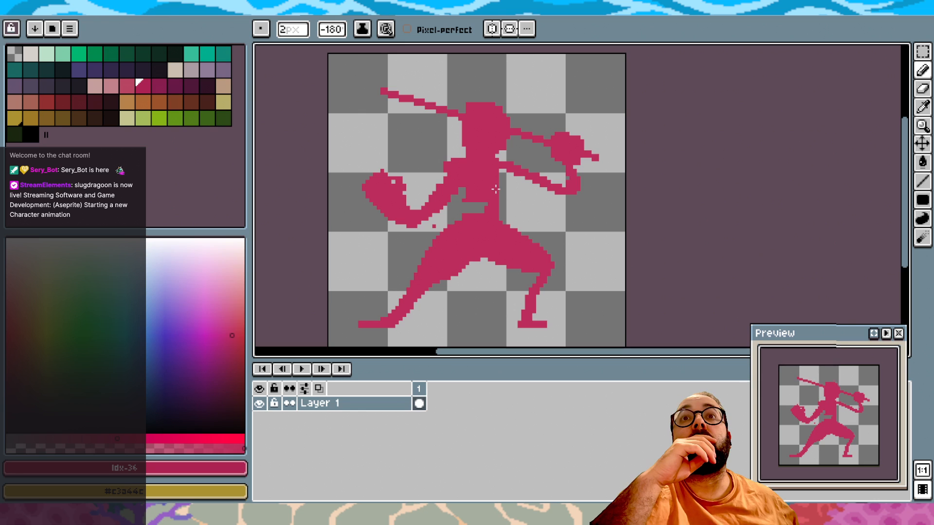
click(479, 214)
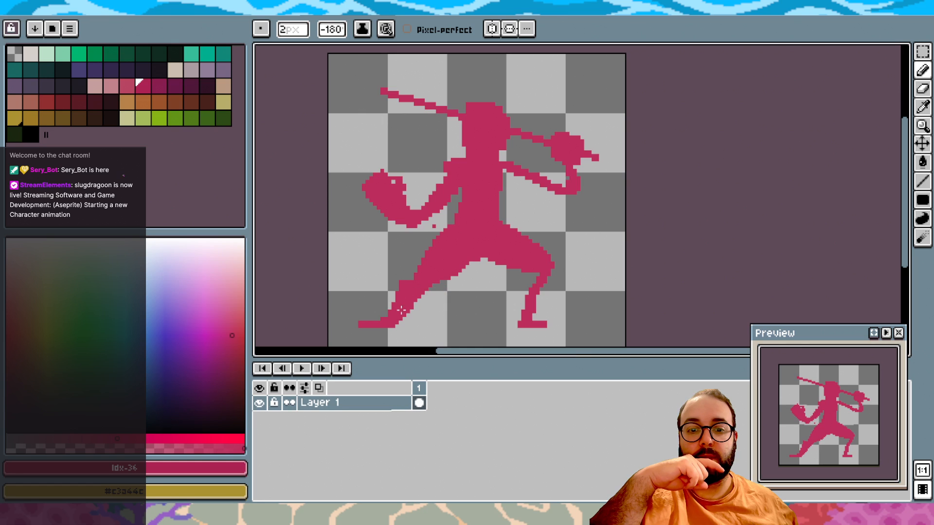
Undo the trial rear calf strokes, then repaint thicker calves and fuller feet on both legs
key(ctrl+z)
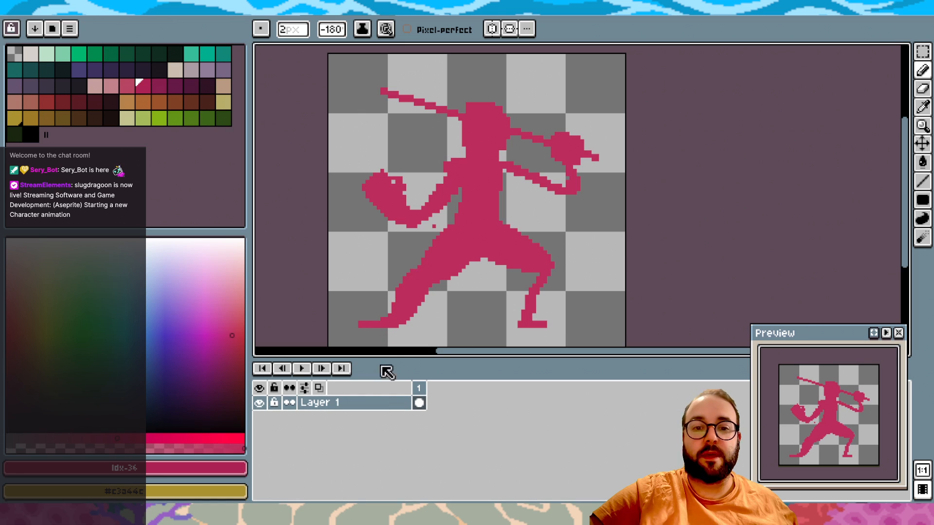
key(ctrl+z)
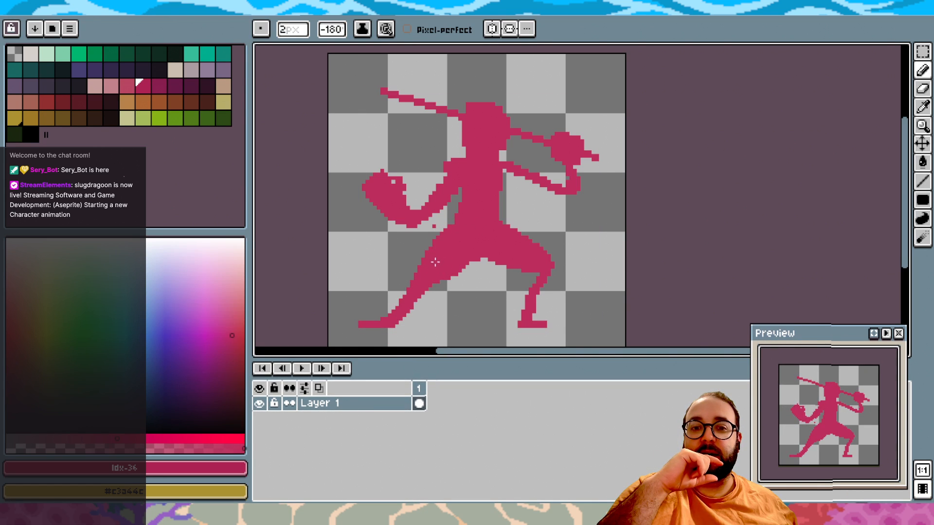
mouse_move(389, 317)
mouse_down()
mouse_move(404, 278)
mouse_move(402, 298)
mouse_up()
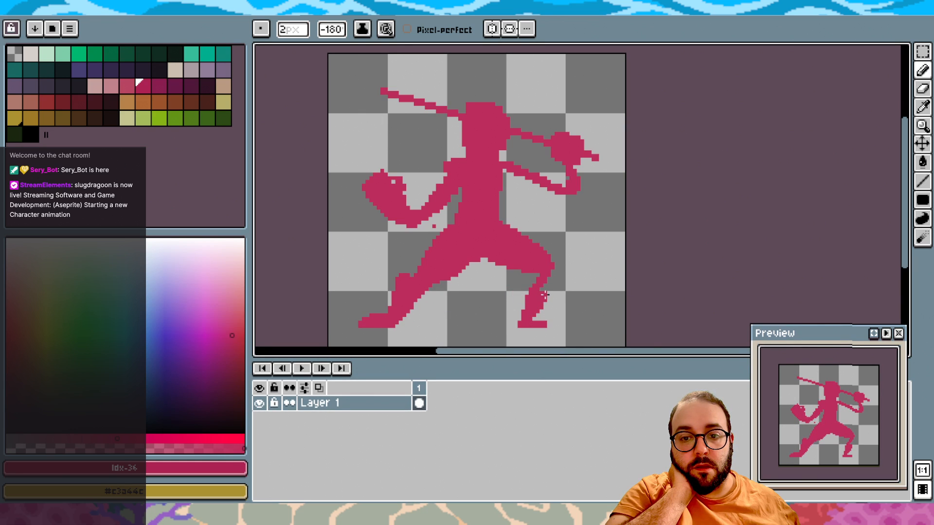
drag(538, 289, 519, 317)
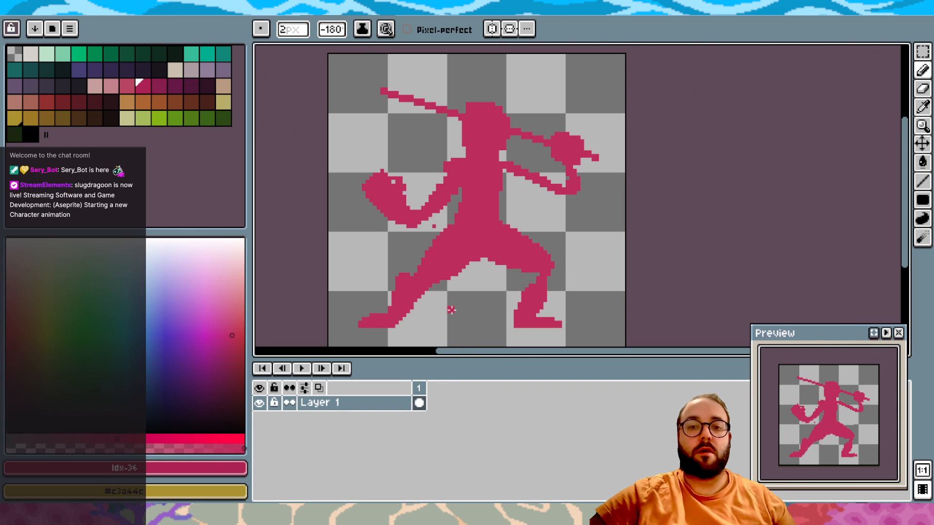
Erase the stray pixel below the fist arm, resample the body crimson, and thicken that arm's upper part
alt+click(392, 234)
alt+click(465, 231)
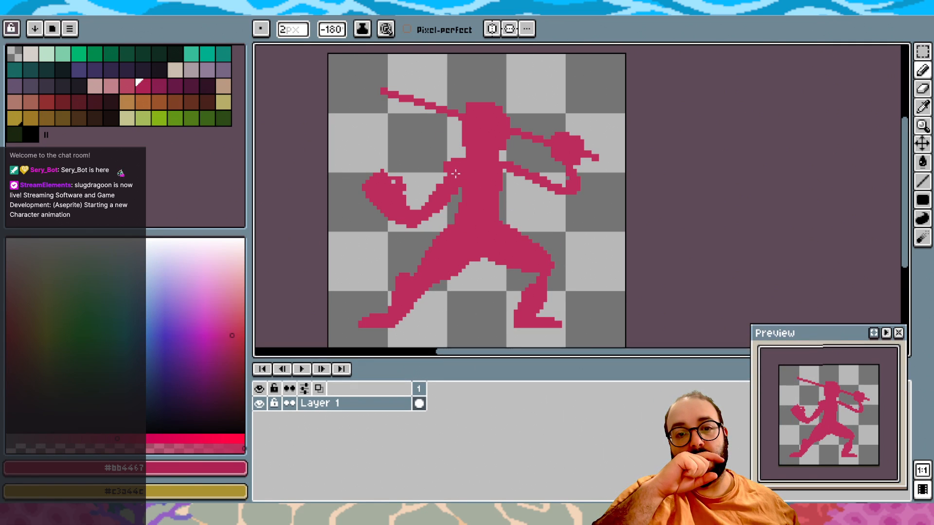
mouse_move(446, 174)
mouse_down()
mouse_move(432, 206)
mouse_move(431, 188)
mouse_move(445, 191)
mouse_move(443, 184)
mouse_move(419, 221)
mouse_move(459, 189)
mouse_up()
key(ctrl+z)
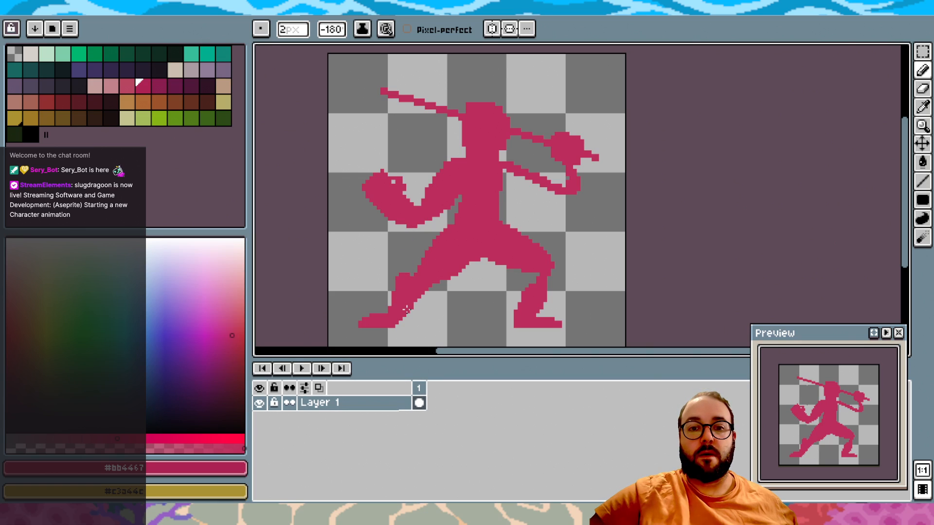
Select the raised forearm and fist, move them closer to the torso and deselect, and then shift the fist upward
click(923, 52)
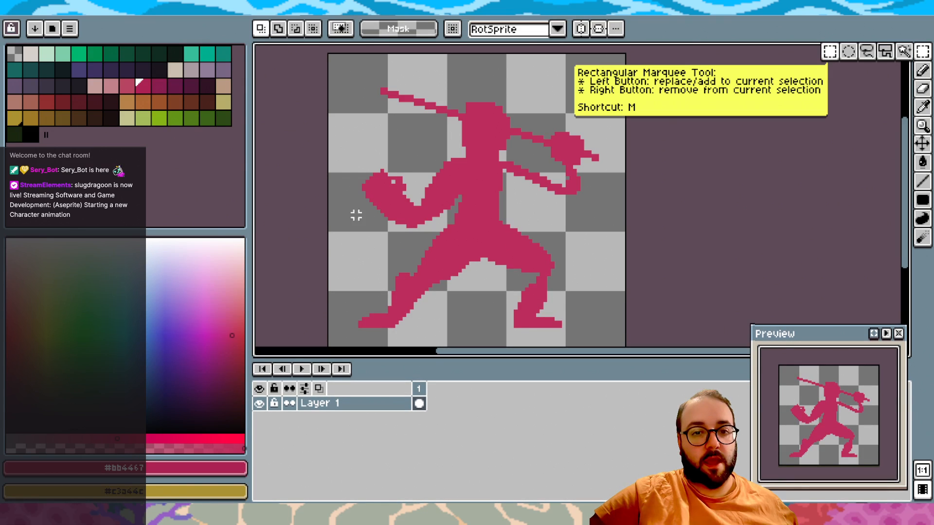
mouse_move(343, 234)
mouse_down()
mouse_move(419, 166)
mouse_move(409, 194)
mouse_up()
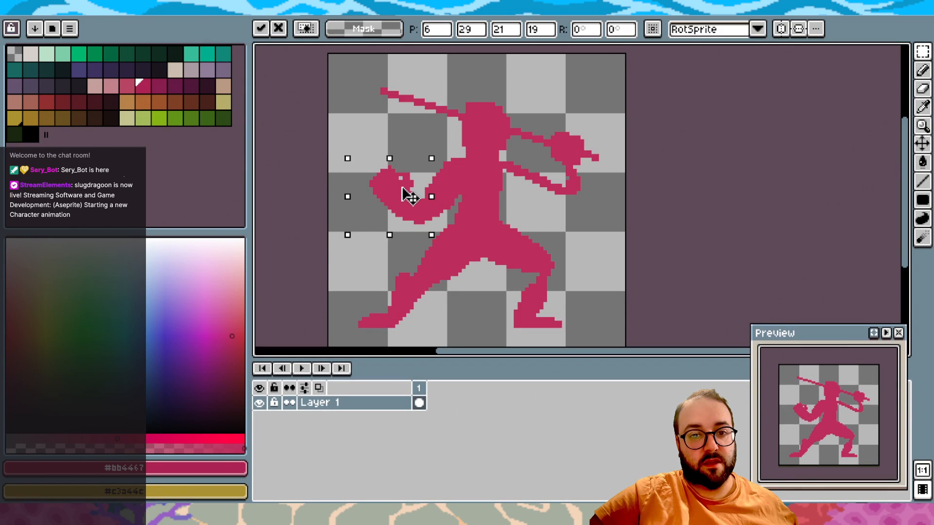
click(601, 194)
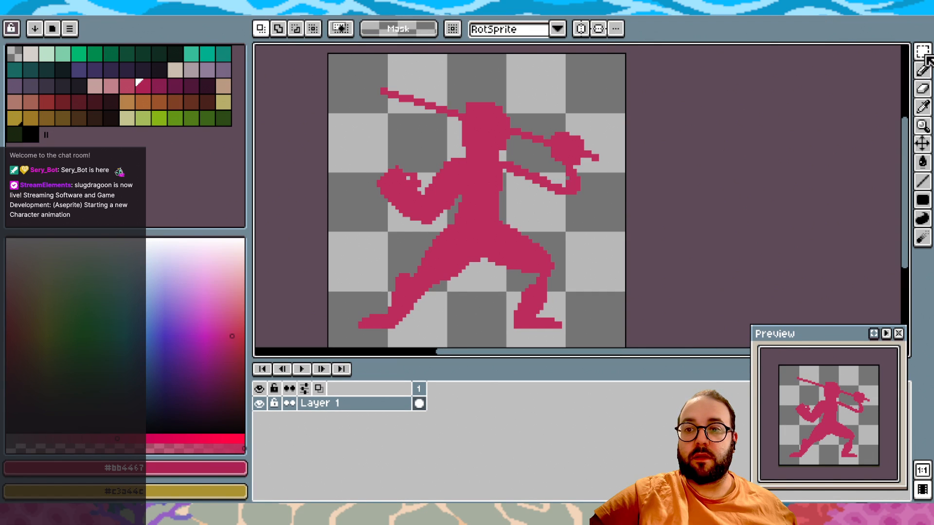
drag(366, 151, 414, 218)
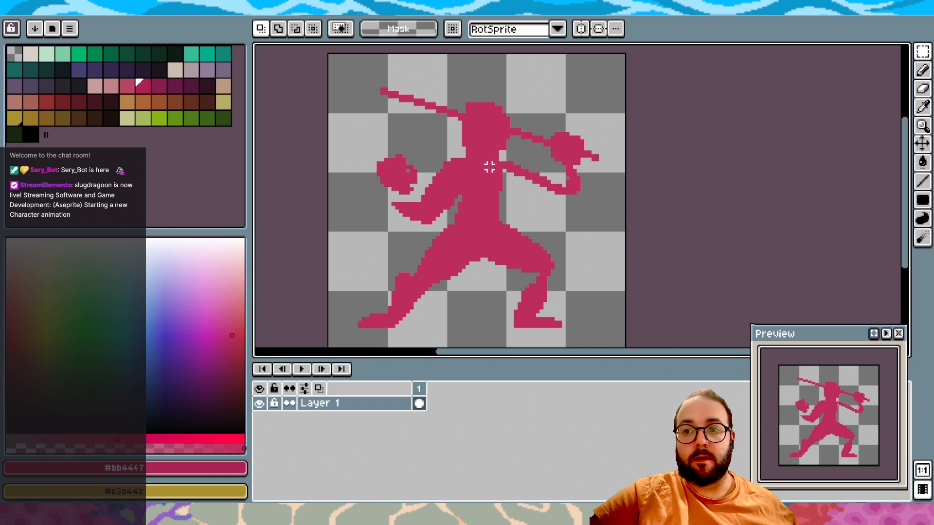
Rejoin the raised hand to its forearm with the Pencil, and trim its wrist and fingers into an open hand with the Eraser
click(922, 71)
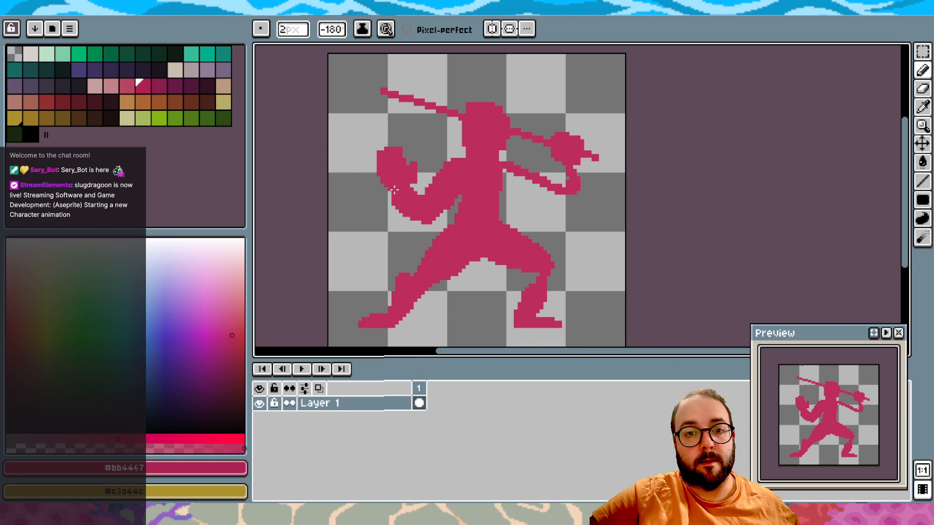
click(927, 97)
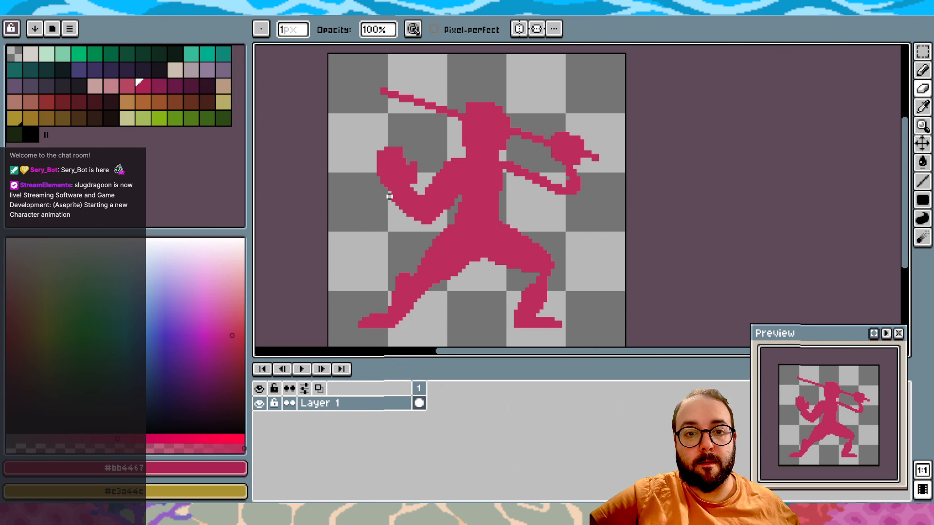
drag(383, 181, 378, 168)
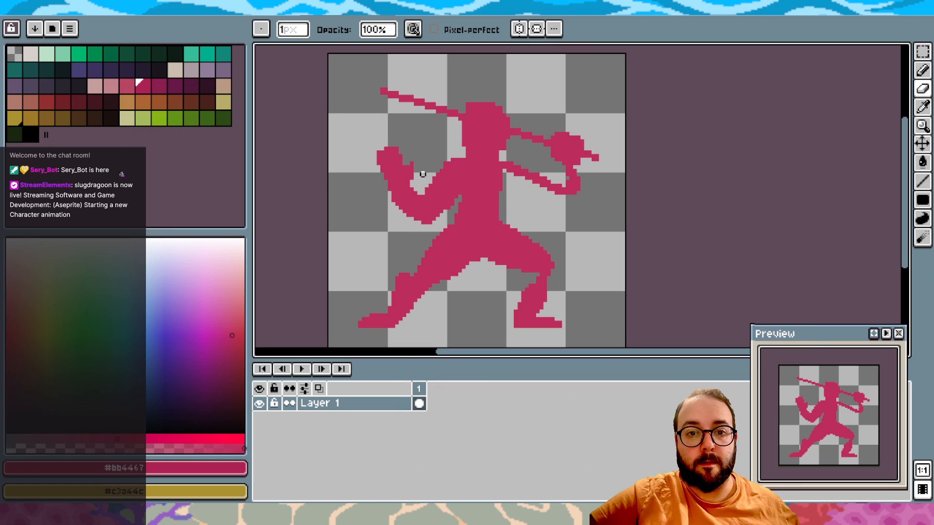
Thicken the staff with a 1 px line along its lower edge and tidy its end beside the gripping fist
key(b)
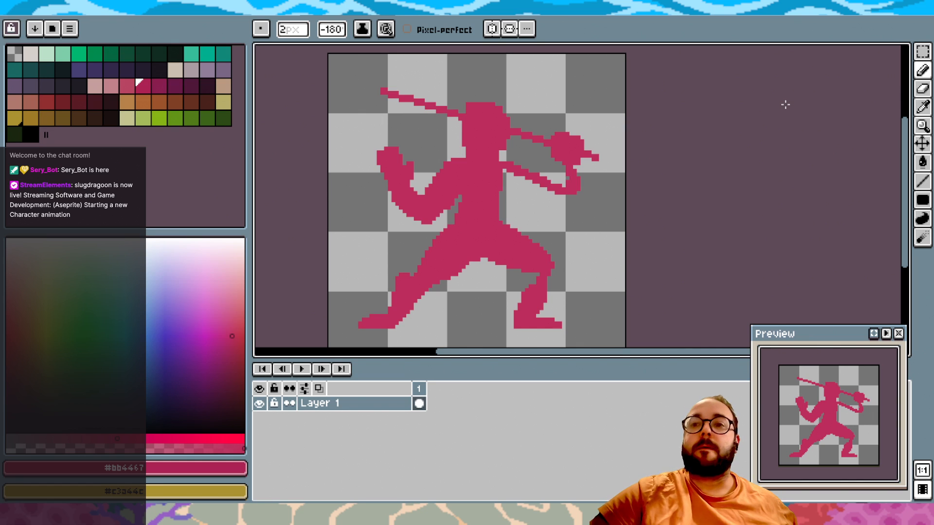
key(shift+l)
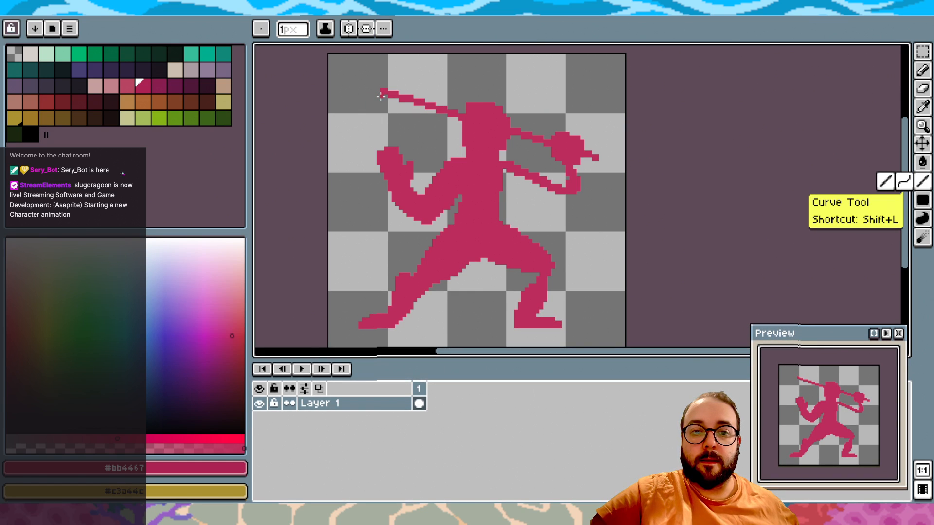
drag(385, 97, 595, 163)
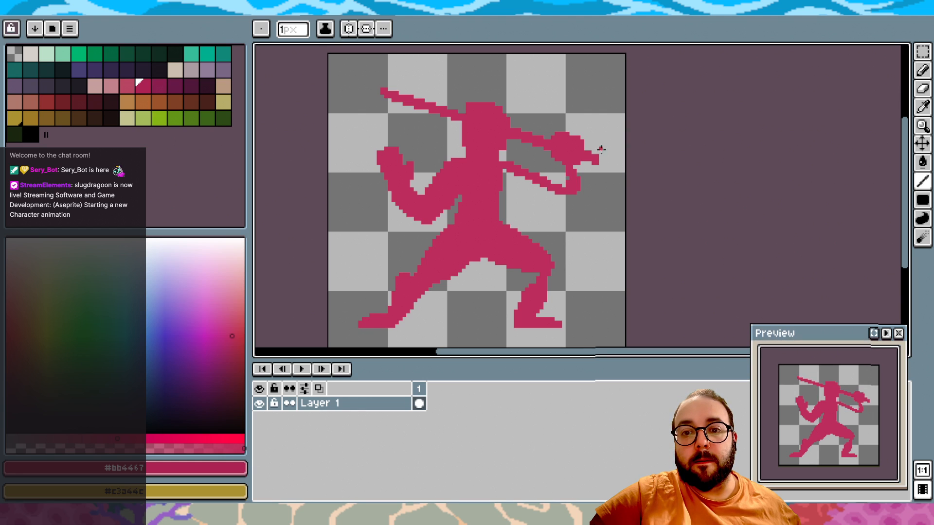
key(b)
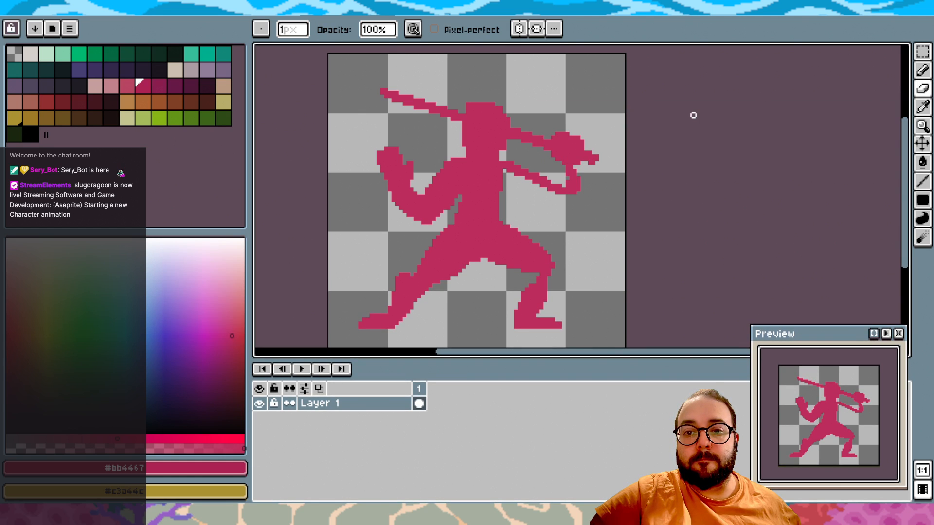
click(922, 70)
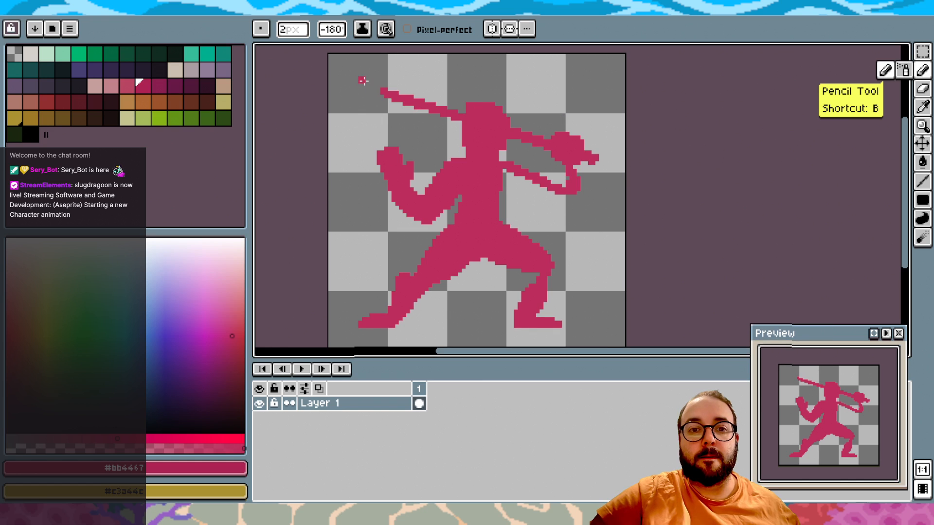
Compare the silhouette's proportions with the layered mace-bearing character sprite in the other open document
scroll(364, 81, up, 3)
scroll(602, 100, down, 3)
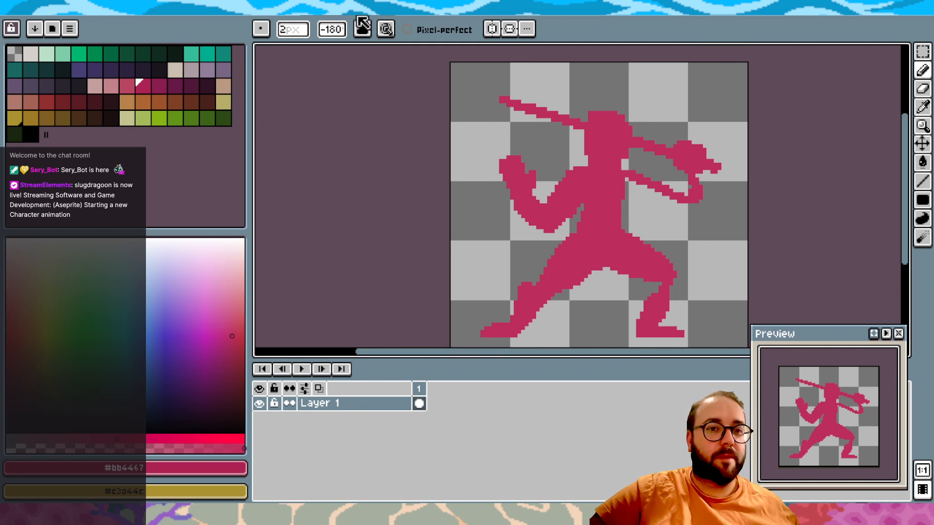
click(250, 15)
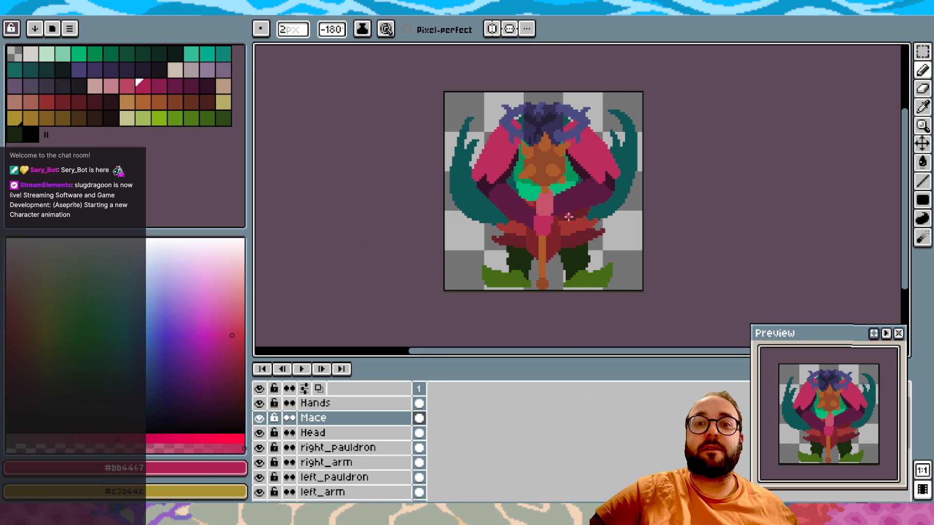
scroll(568, 217, up, 2)
scroll(568, 214, down, 1)
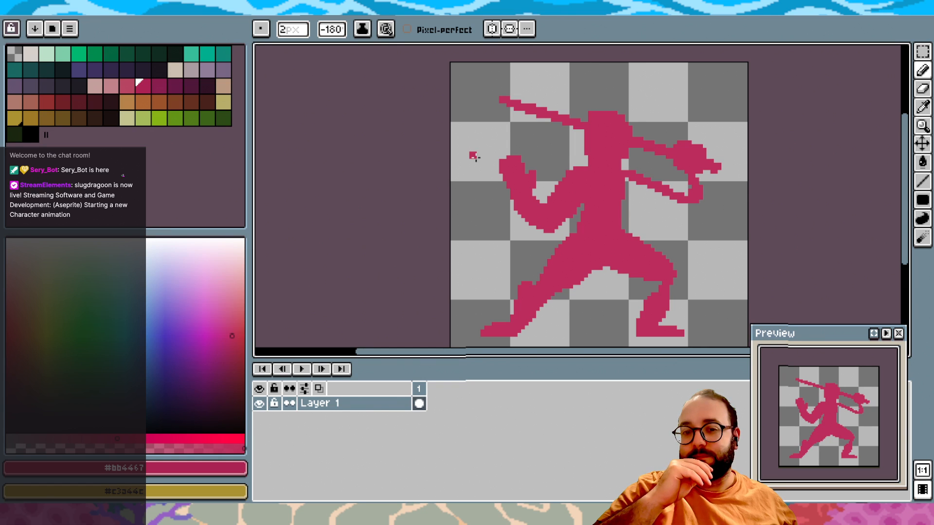
Clean the edge under the raised arm with the Eraser, and thicken the staff-holding arm and front calf with the 2 px Pencil
click(922, 91)
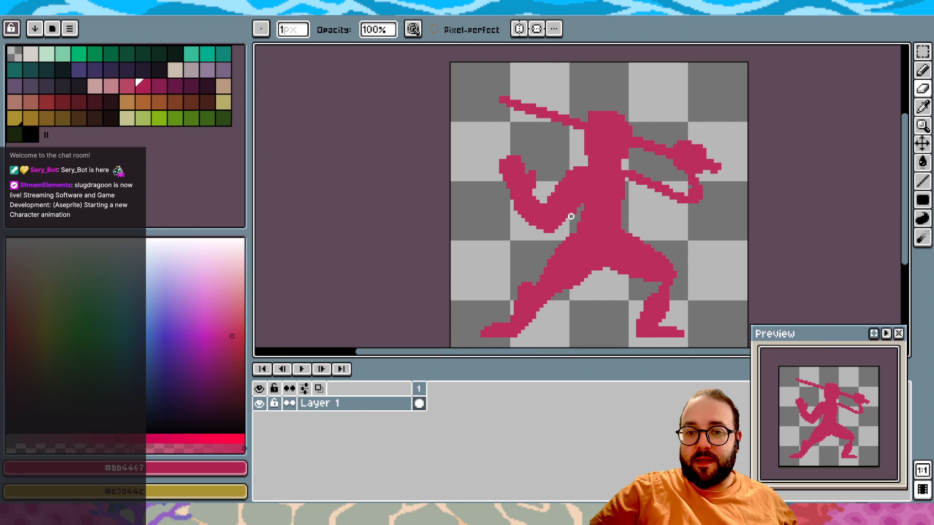
click(924, 71)
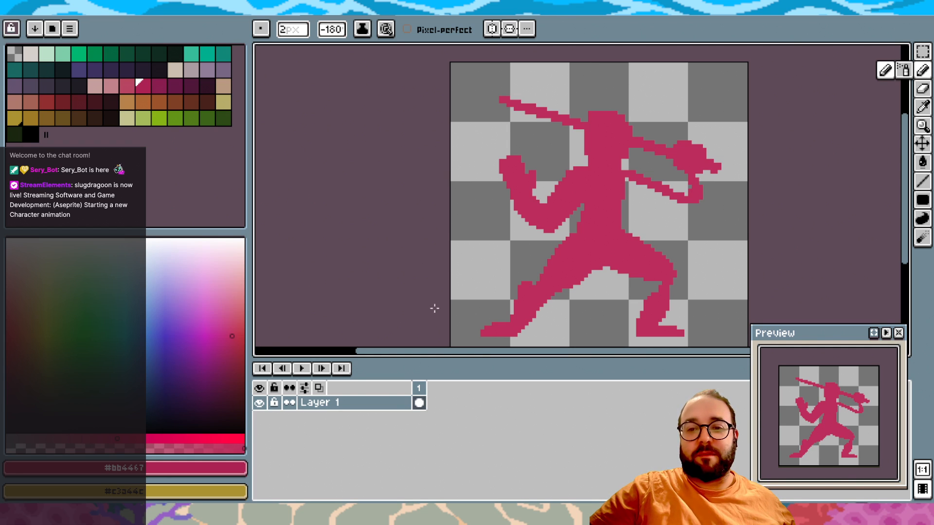
mouse_move(628, 191)
mouse_down()
mouse_move(698, 207)
mouse_move(621, 181)
mouse_up()
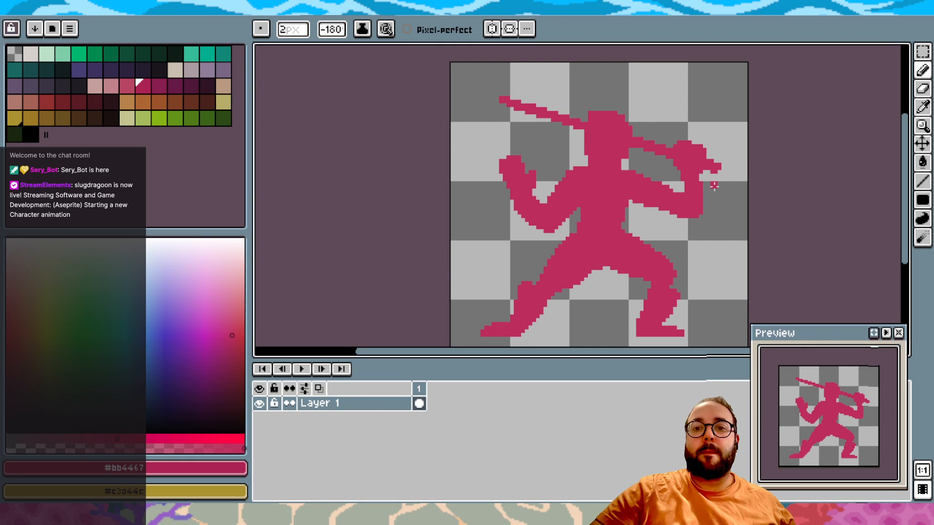
Erase single pixels on both sides below the head to narrow the neck
scroll(593, 194, up, 2)
scroll(650, 156, down, 3)
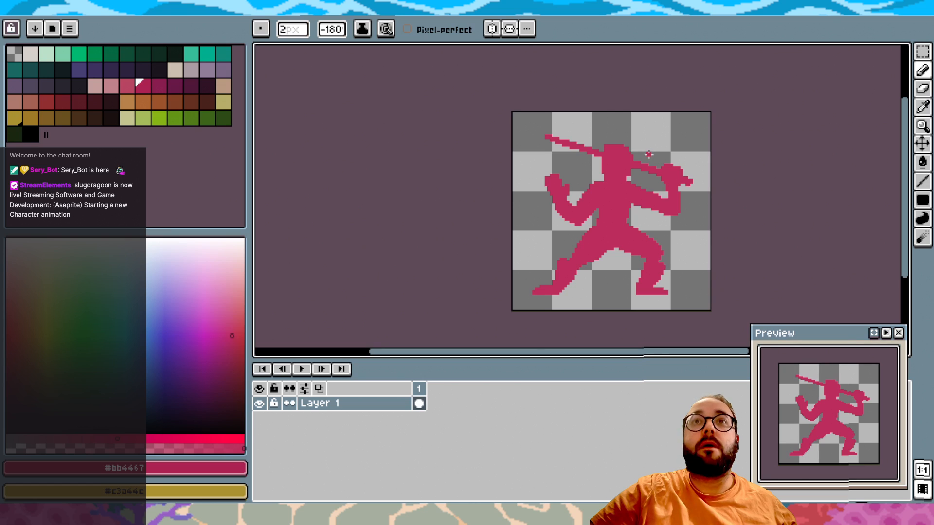
scroll(649, 154, up, 3)
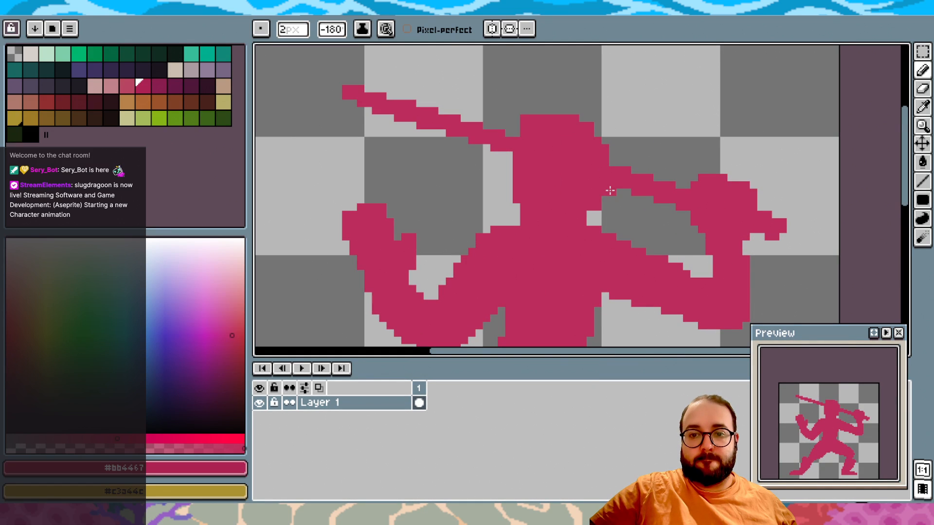
click(923, 89)
click(524, 223)
click(597, 207)
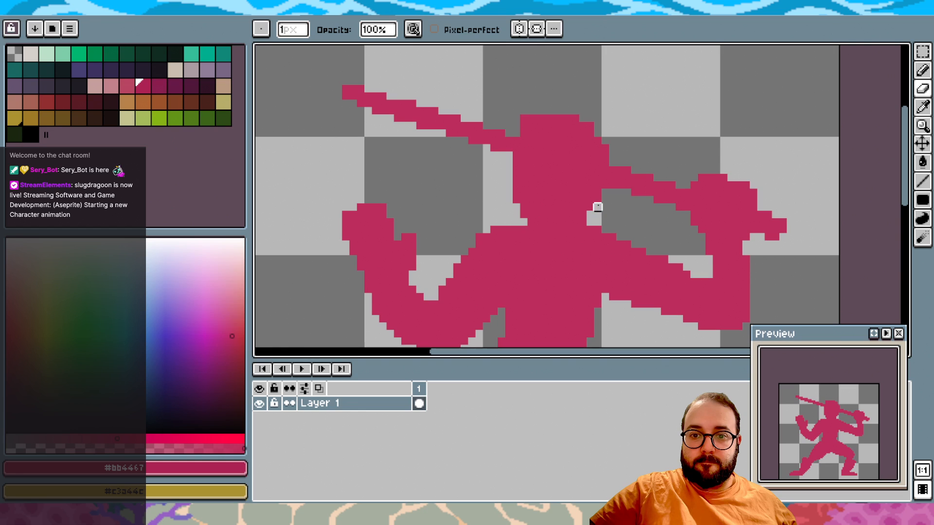
Resample the body crimson and fill out the upper corner of the head on the open-hand side with the 2 px Pencil
alt+click(551, 175)
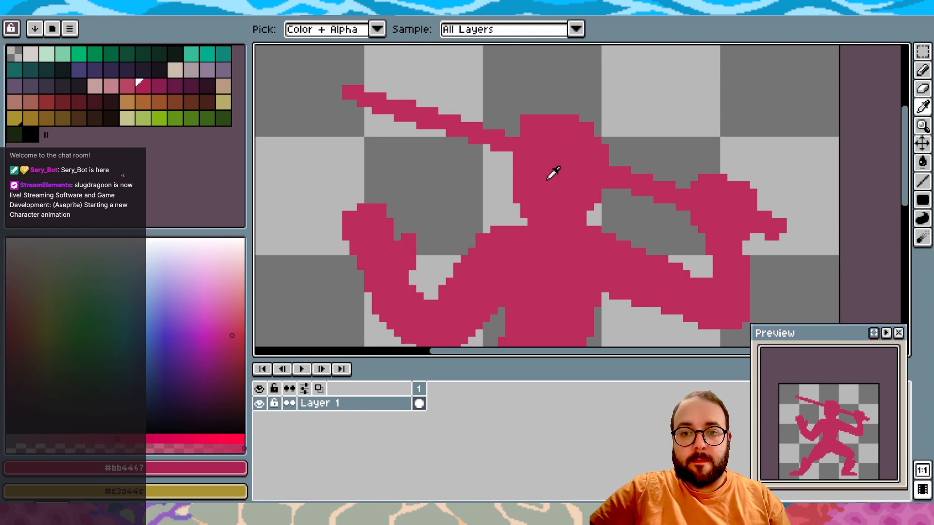
click(926, 70)
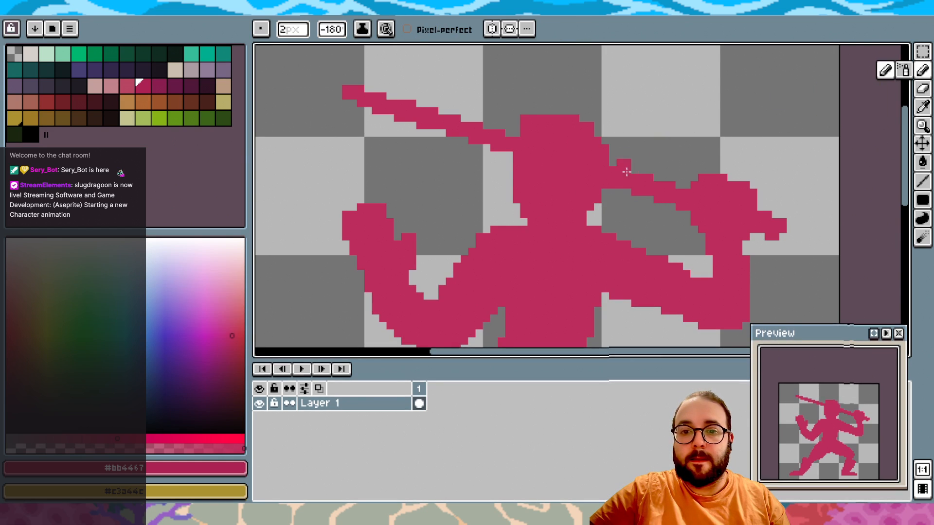
alt+click(574, 156)
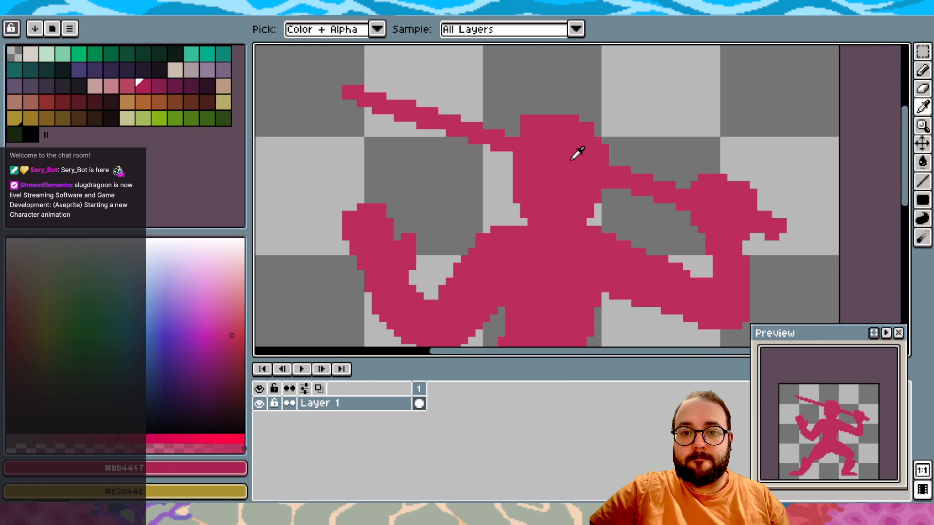
click(524, 140)
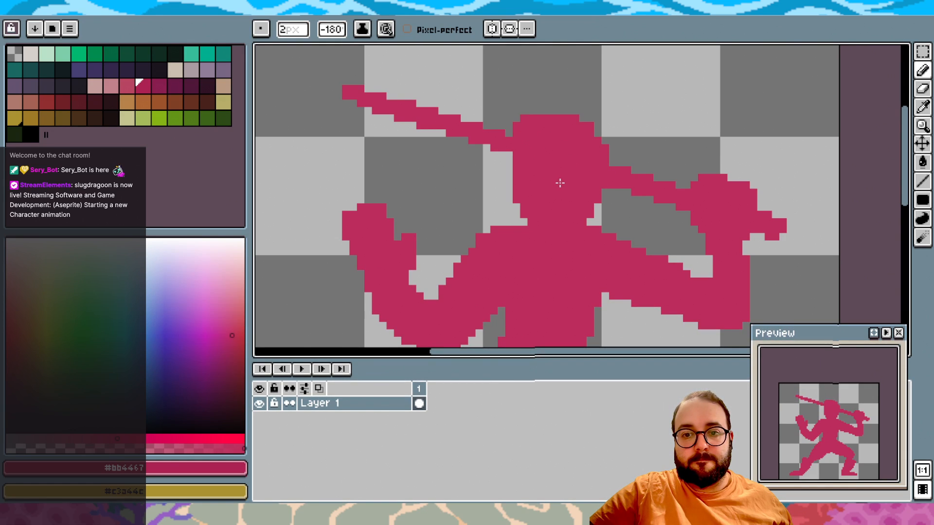
Select the head, move it up one pixel, deselect, and repaint the gap at the neck with the Pencil
scroll(560, 183, down, 2)
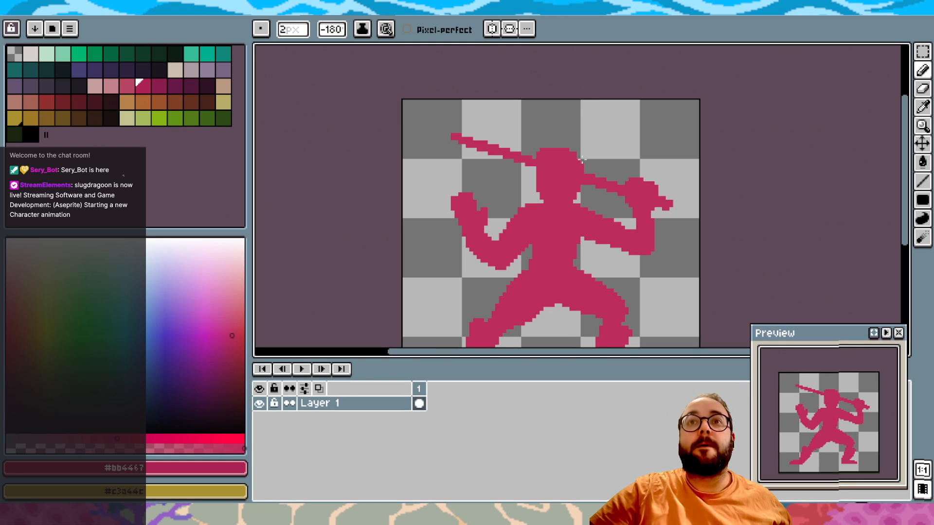
scroll(621, 117, down, 1)
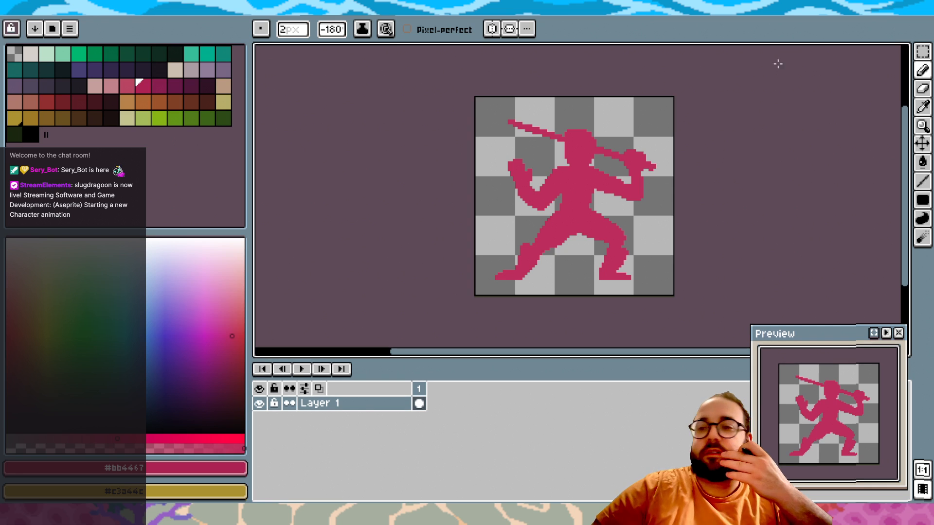
key(shift+q)
scroll(623, 168, up, 1)
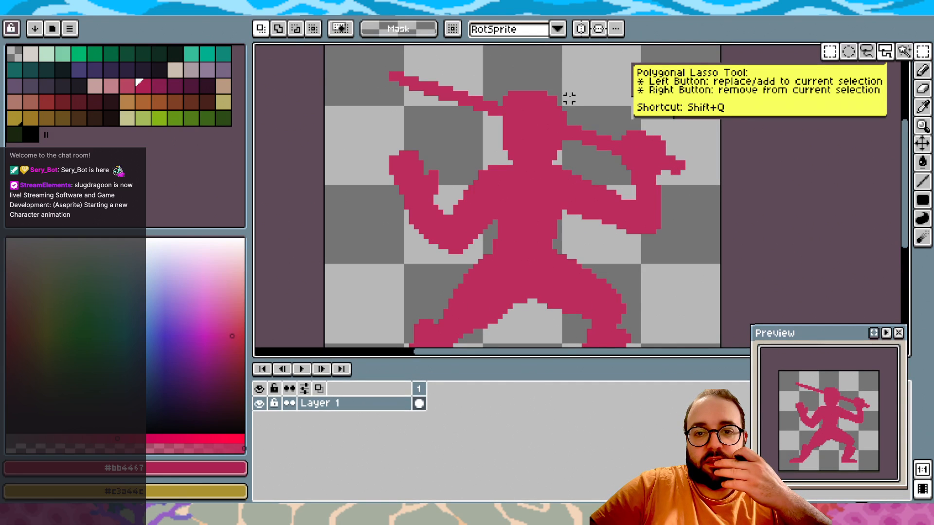
drag(564, 92, 523, 137)
click(528, 144)
drag(522, 137, 526, 137)
click(723, 117)
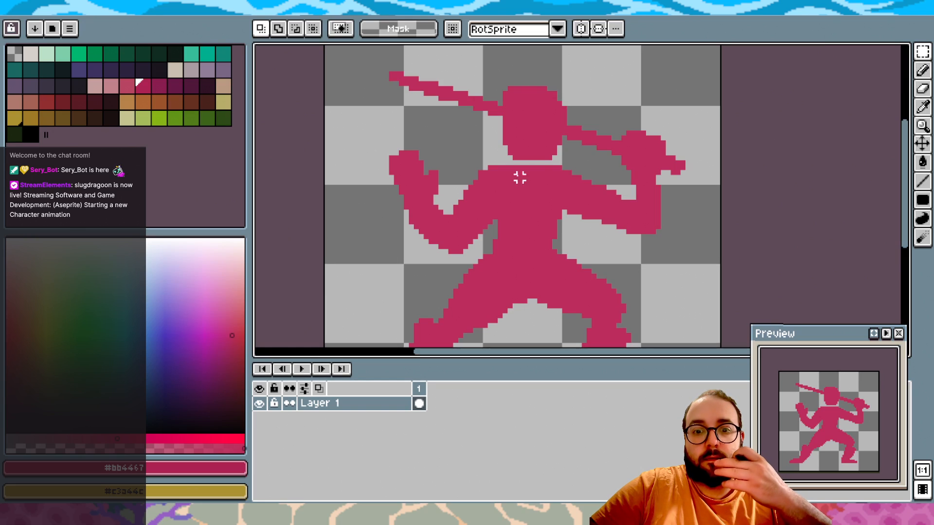
key(b)
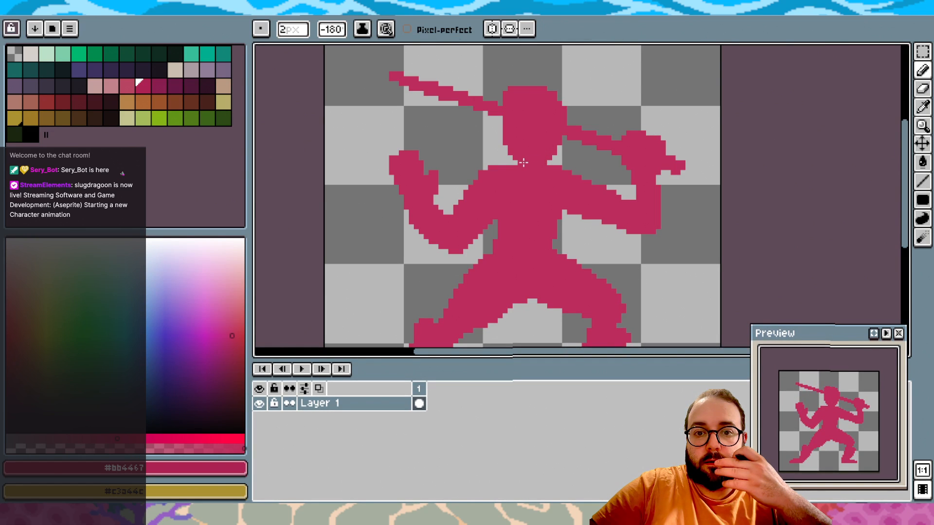
Round off the top corners of the head with the 1 px Eraser
scroll(656, 174, down, 1)
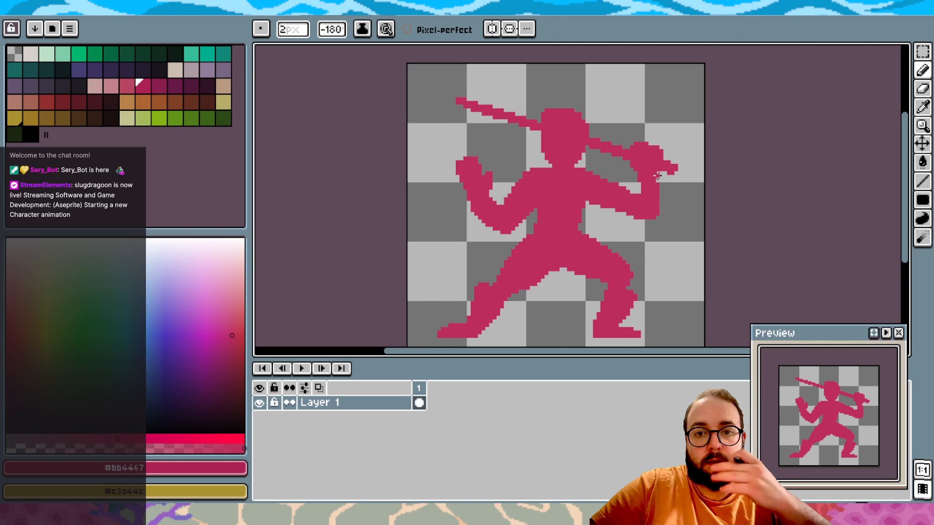
scroll(657, 174, up, 1)
scroll(557, 176, up, 1)
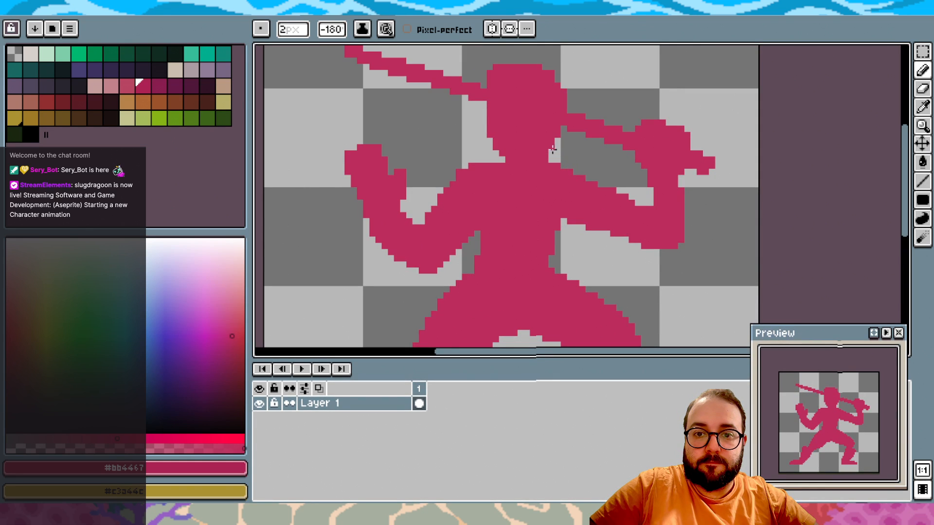
scroll(657, 167, down, 2)
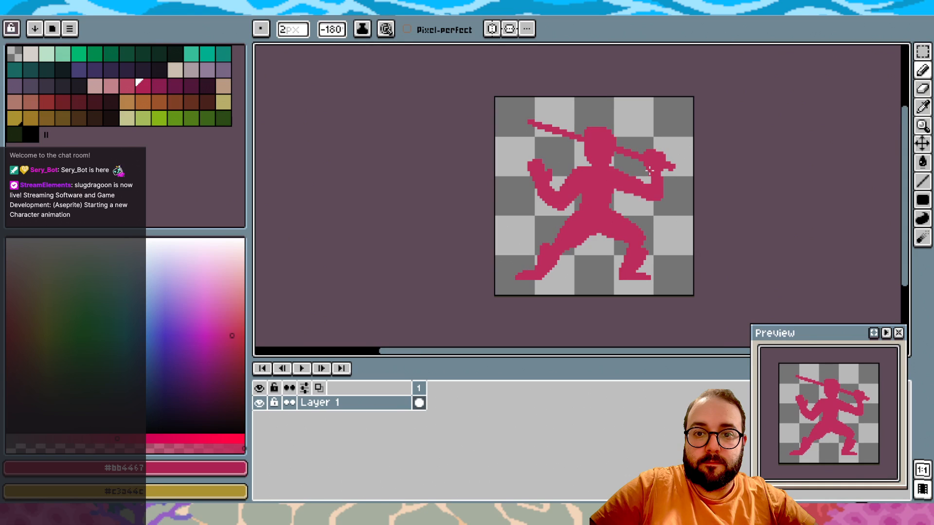
scroll(657, 167, up, 1)
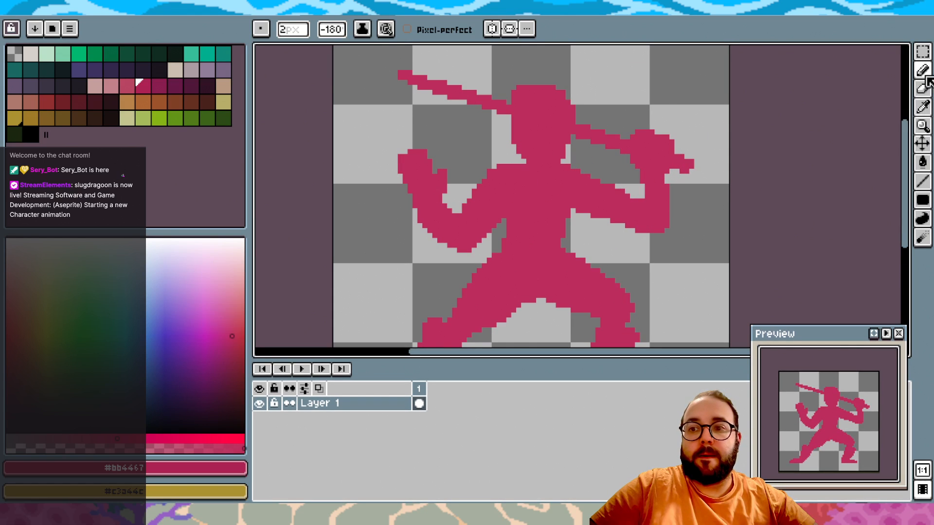
click(919, 92)
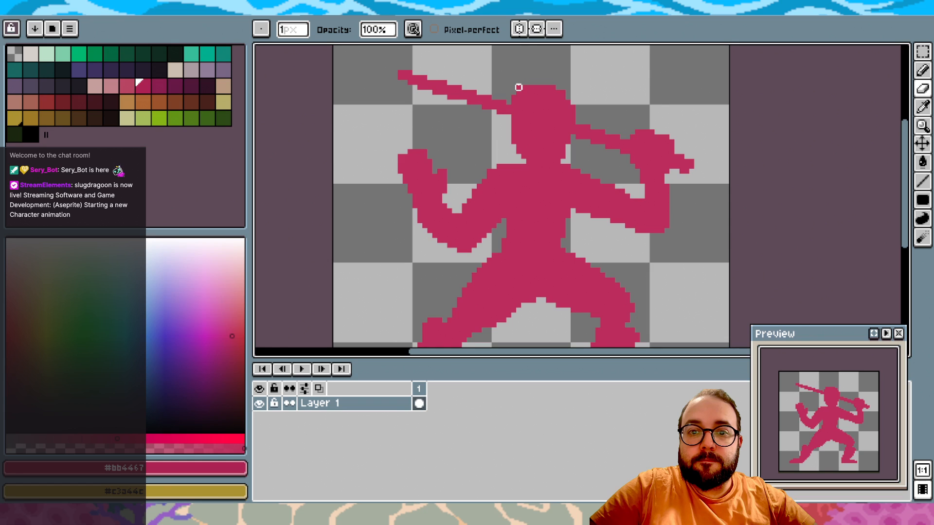
scroll(692, 78, down, 1)
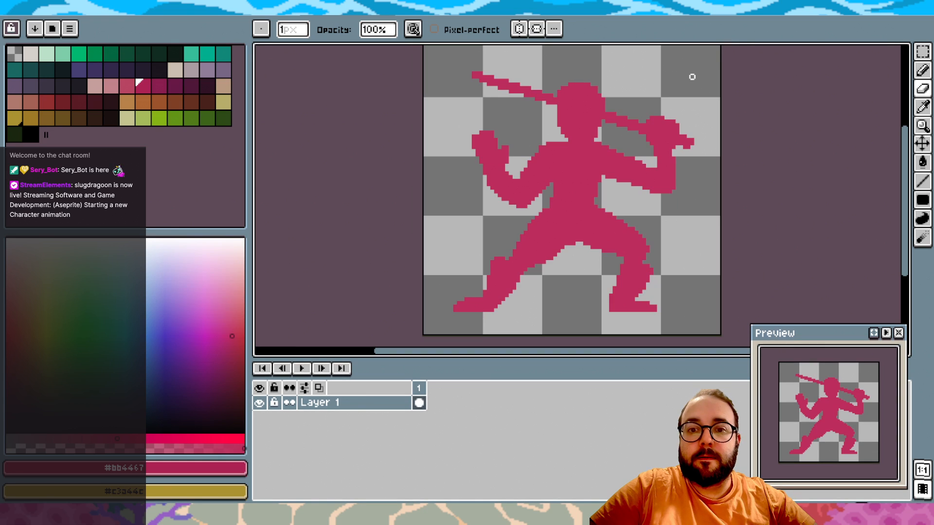
scroll(692, 78, up, 2)
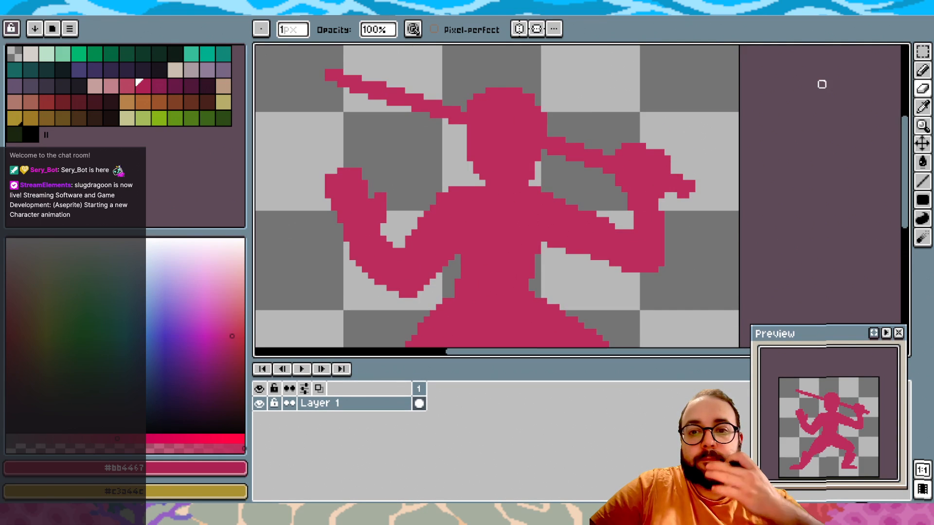
alt+click(647, 166)
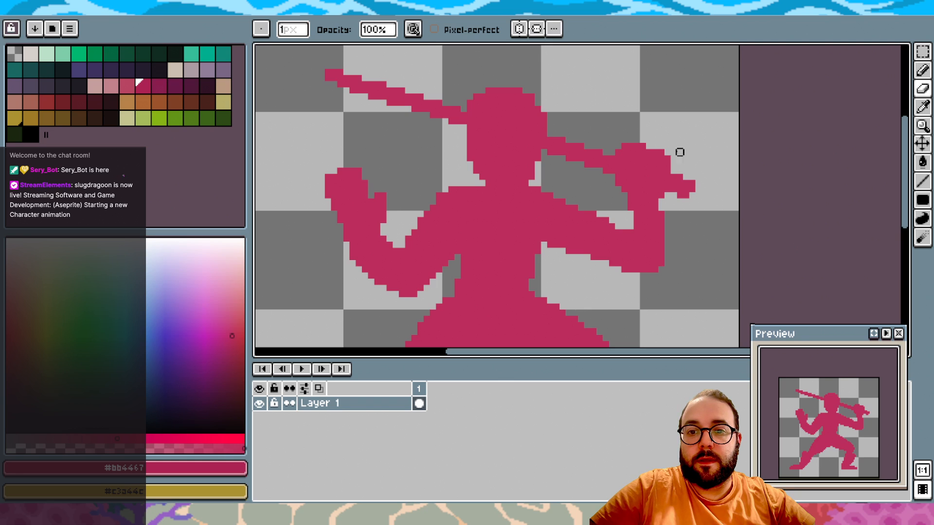
alt+click(648, 153)
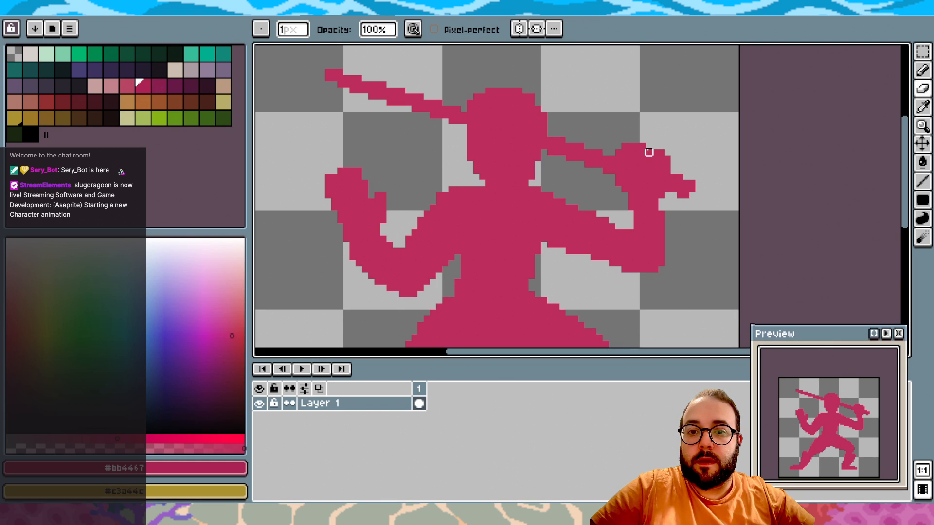
click(923, 70)
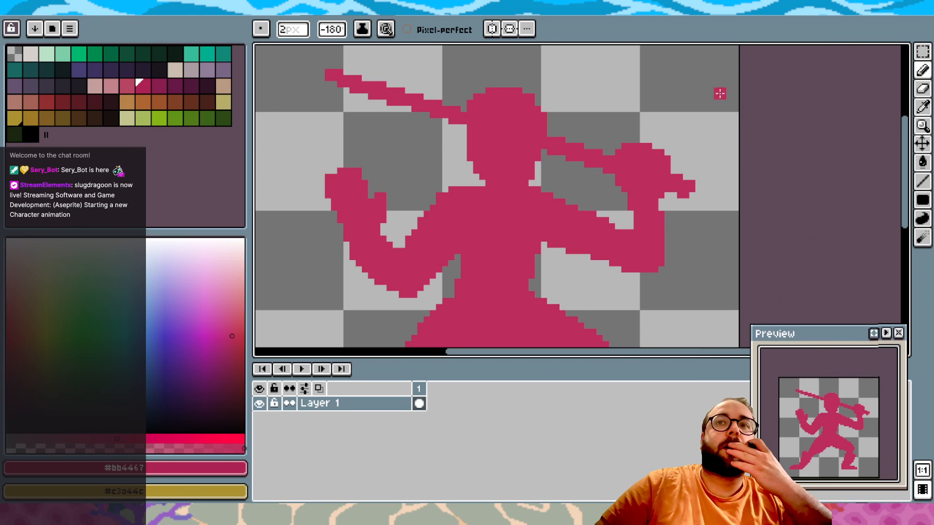
scroll(652, 151, down, 2)
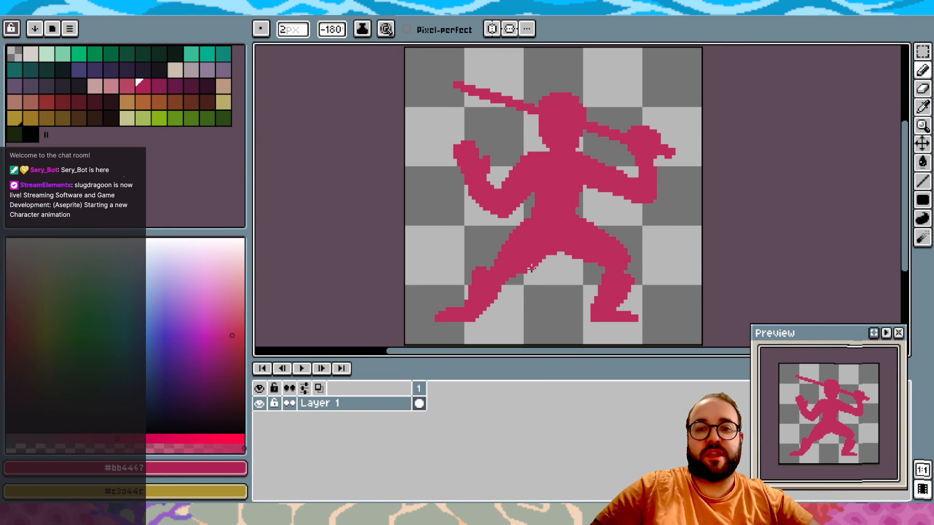
Trim single pixels along the crotch edge between the thighs with the 1 px Eraser, undoing misplaced ones, and resample the body crimson
scroll(545, 247, up, 2)
key(e)
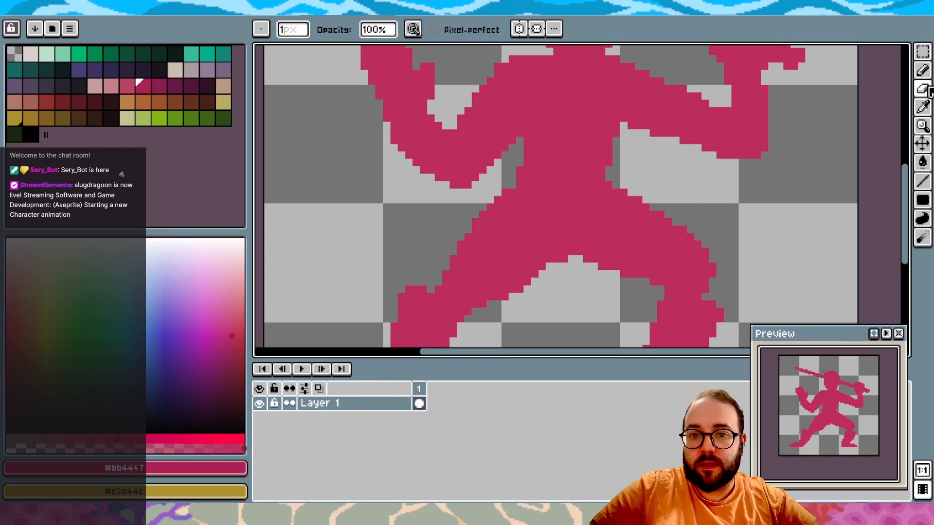
scroll(617, 281, down, 1)
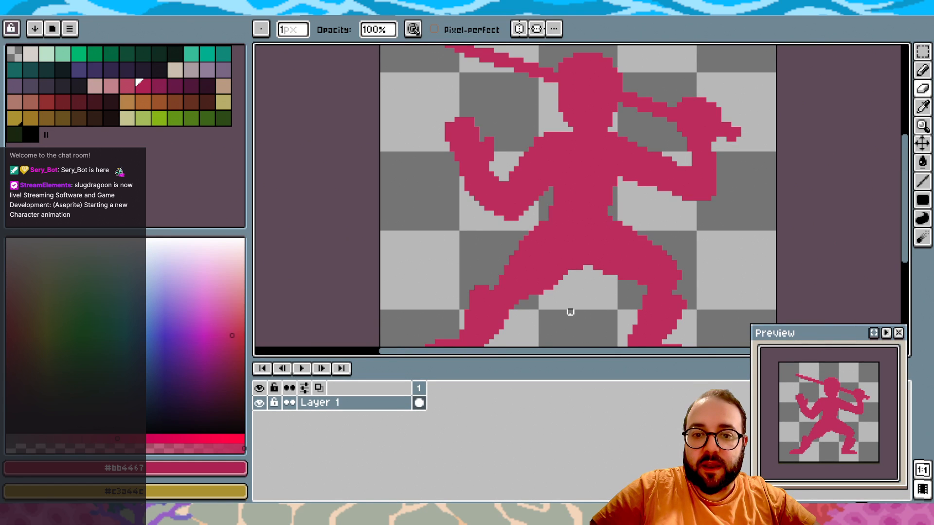
scroll(571, 312, up, 1)
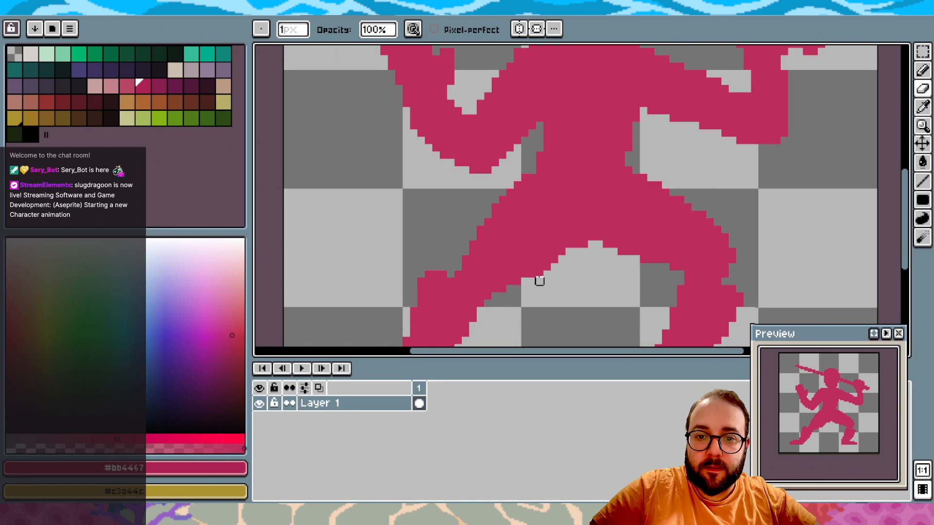
click(563, 252)
click(585, 244)
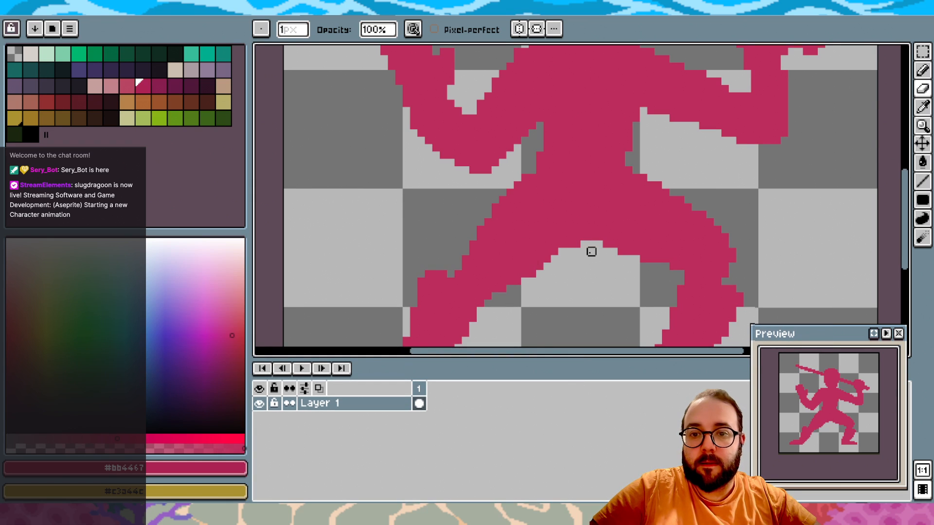
scroll(591, 251, down, 1)
key(ctrl+z)
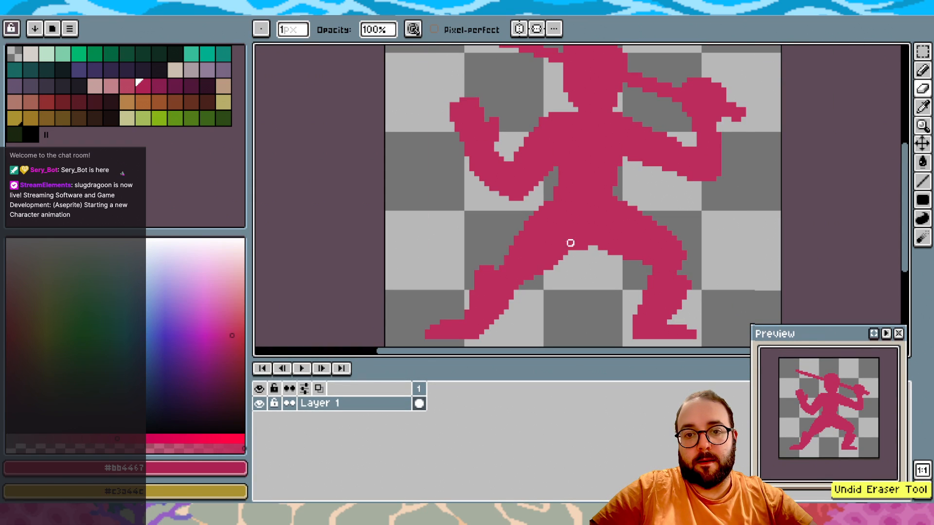
alt+click(598, 252)
click(601, 243)
key(ctrl+z)
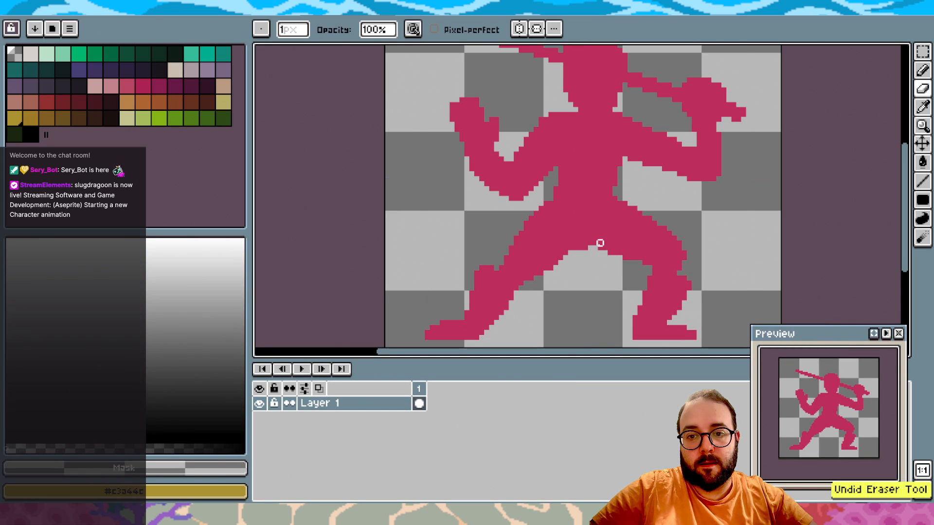
alt+click(576, 223)
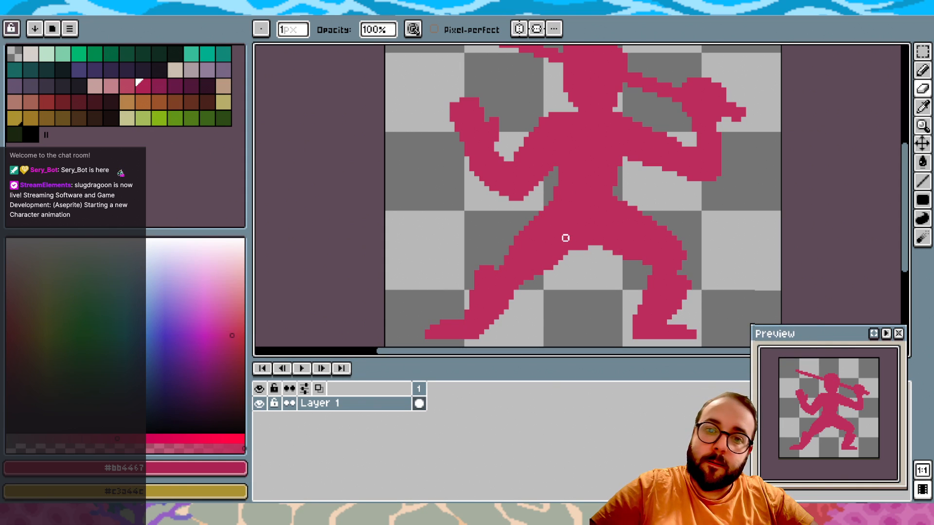
Fill out the outer edge of the thigh on the open-hand side with the 2 px Pencil, undoing the stray mark
scroll(531, 246, up, 2)
scroll(531, 247, down, 2)
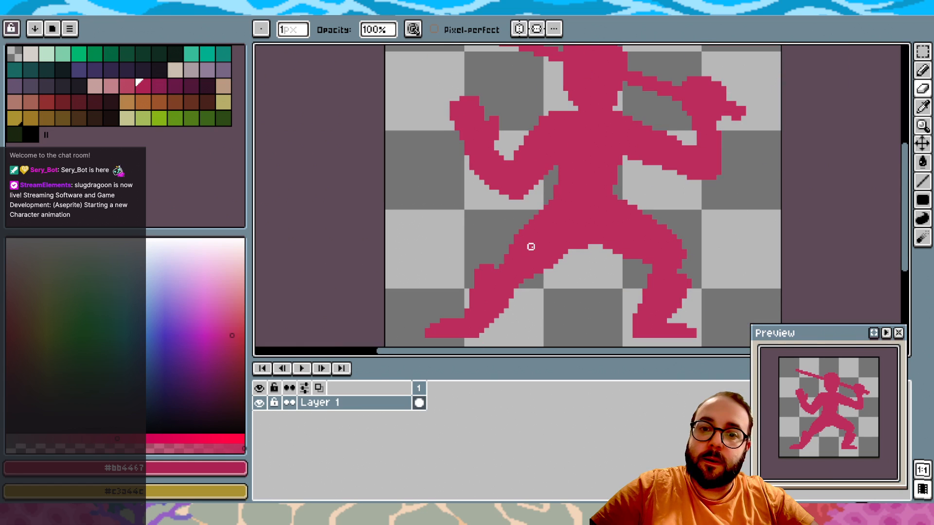
scroll(571, 301, down, 2)
scroll(571, 301, up, 2)
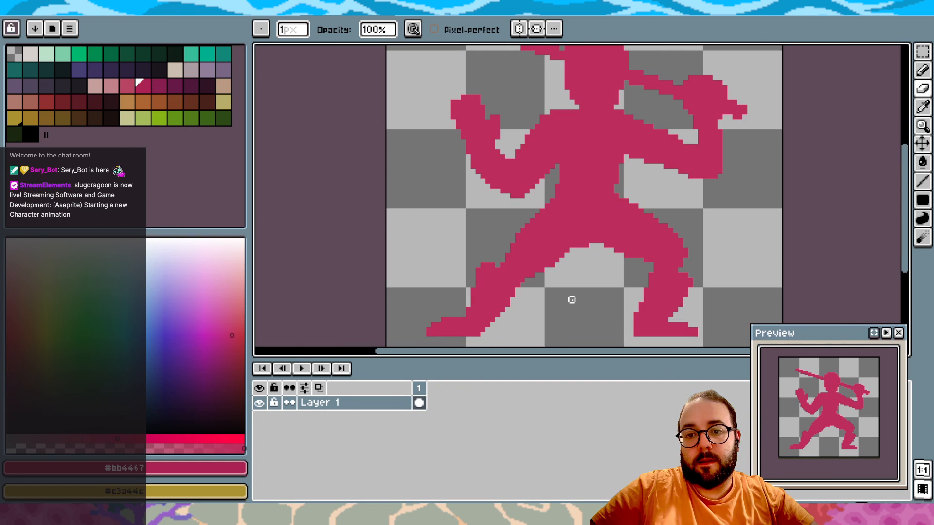
click(923, 70)
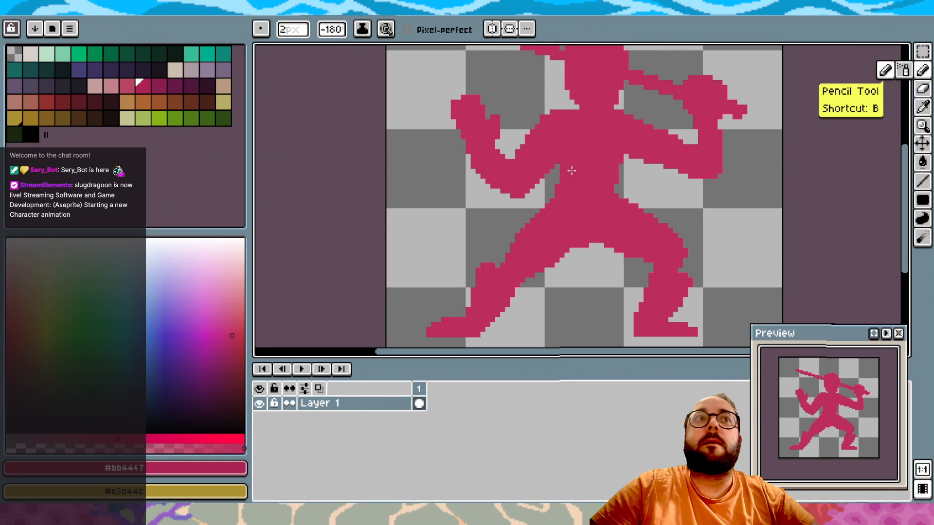
scroll(517, 258, up, 2)
scroll(517, 258, up, 1)
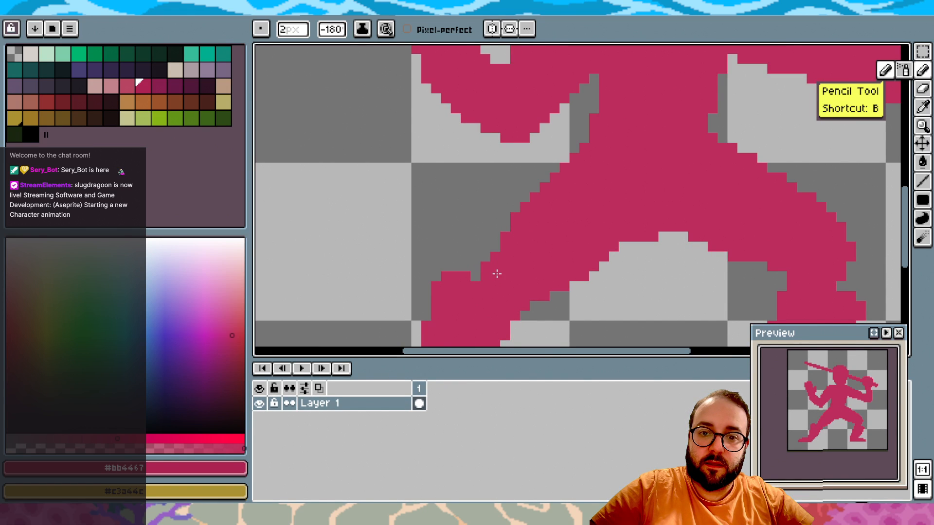
click(496, 239)
key(ctrl+z)
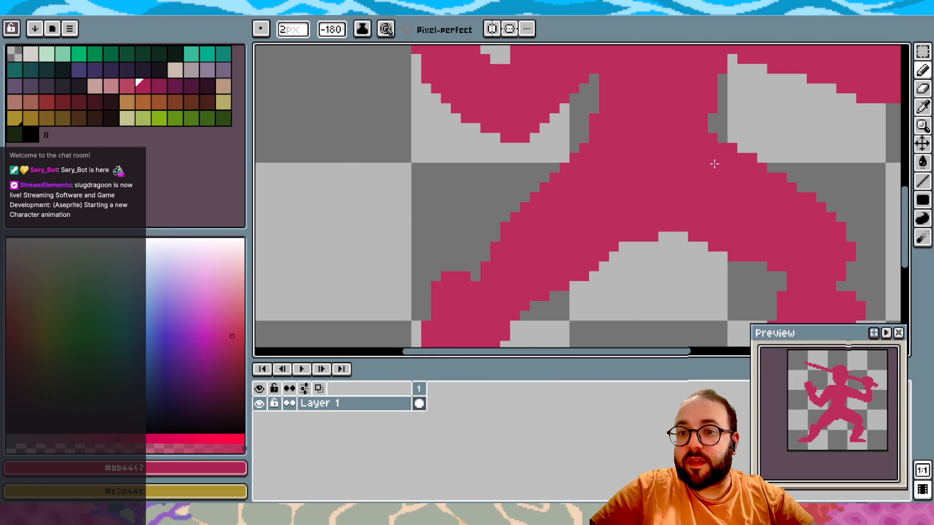
Smooth the upper edge of the staff-side thigh down to the knee by adding crimson with the 2 px Pencil
scroll(786, 225, right, 2)
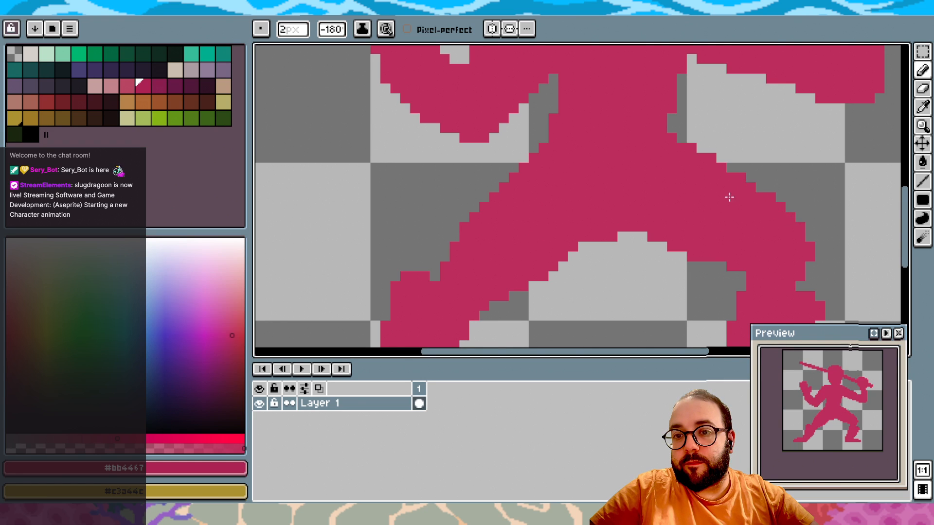
click(727, 178)
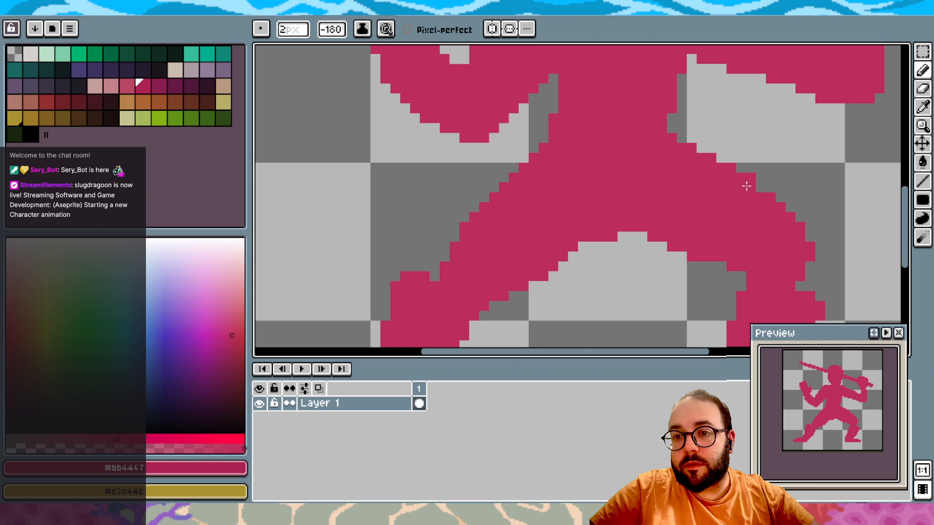
click(816, 233)
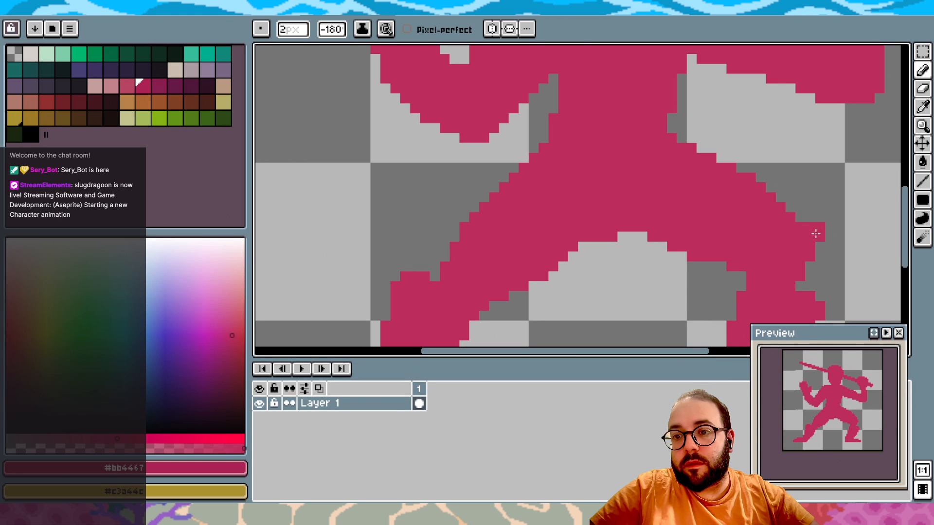
scroll(882, 222, down, 2)
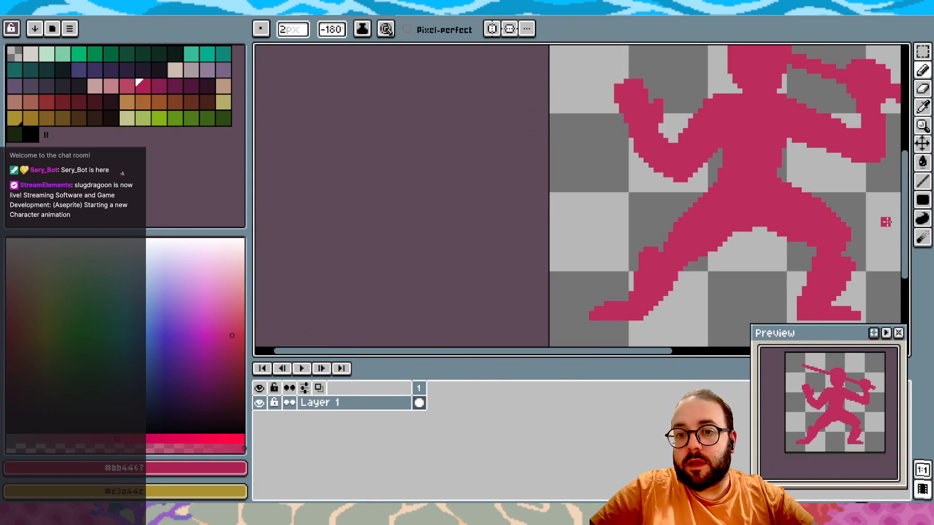
scroll(885, 222, down, 1)
scroll(736, 256, up, 3)
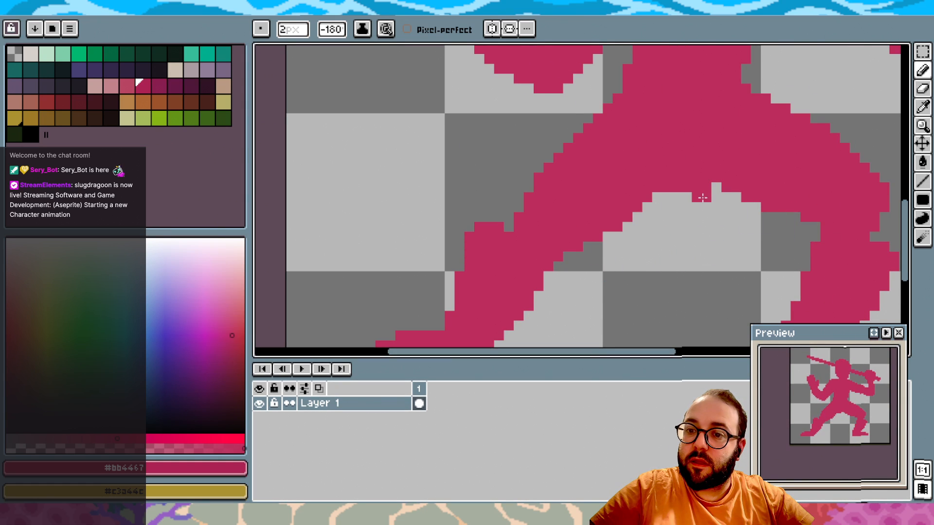
Fill the step above the foot on the open-hand side at the ankle with the Pencil
scroll(702, 198, down, 5)
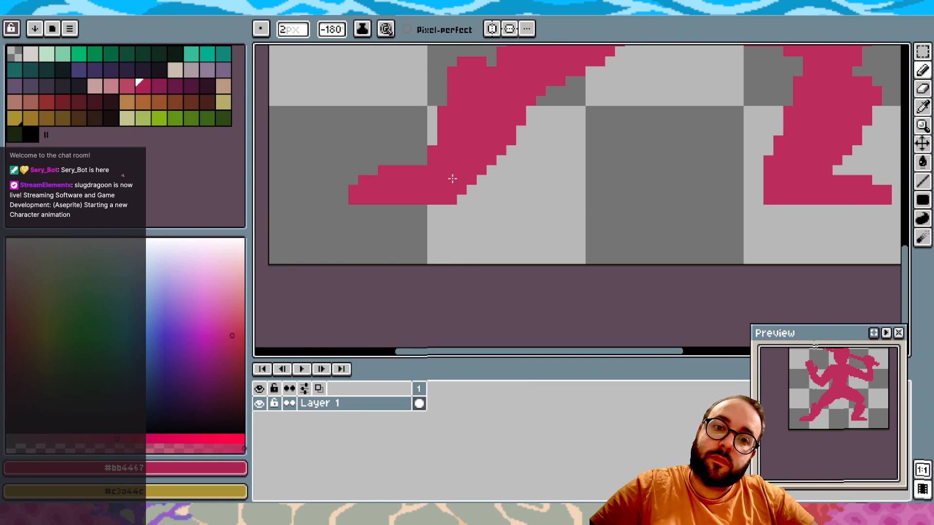
scroll(663, 202, right, 3)
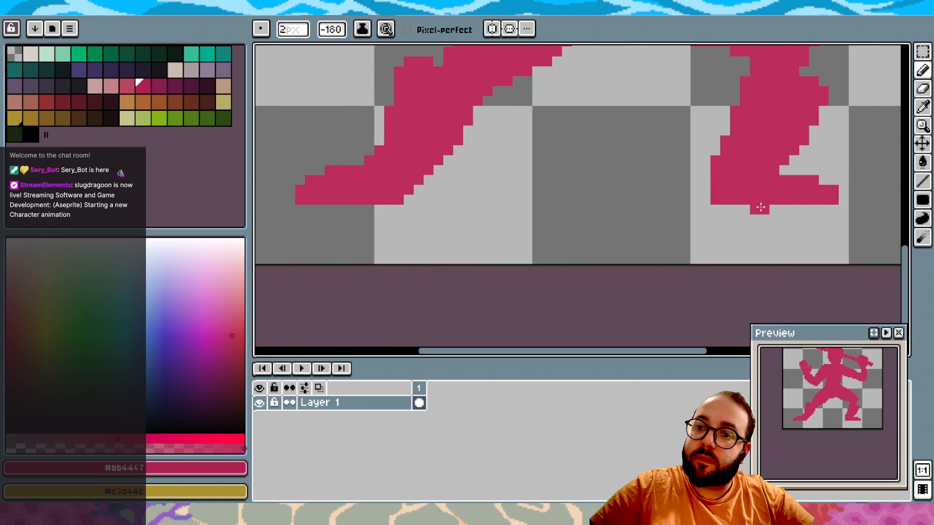
scroll(768, 198, down, 2)
scroll(768, 199, up, 4)
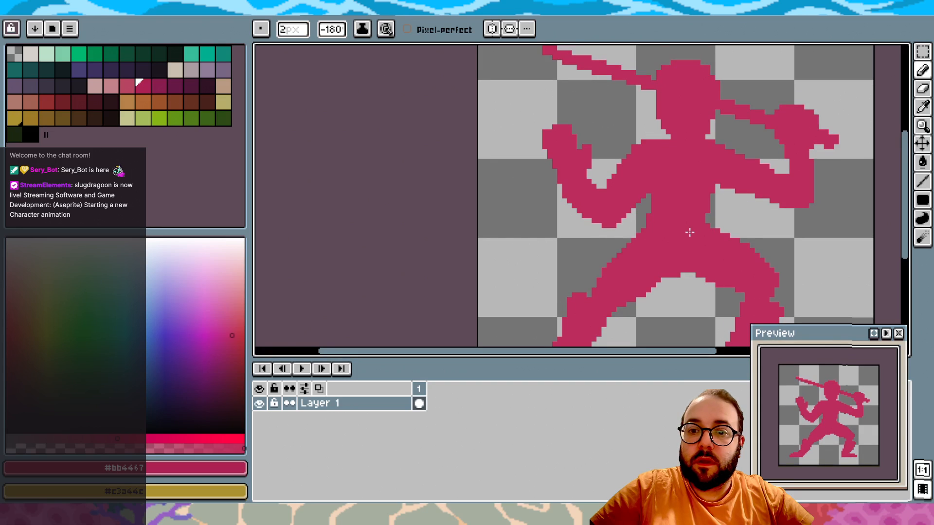
Extend the short end of the staff beyond the gripping hand diagonally downward with the 2 px Pencil, undoing the excess length at the tip
scroll(687, 138, up, 1)
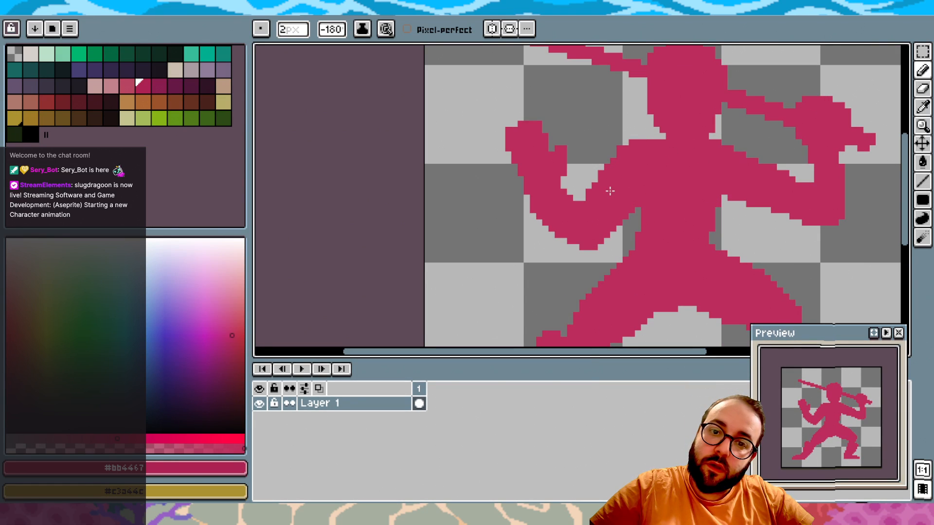
scroll(613, 189, up, 2)
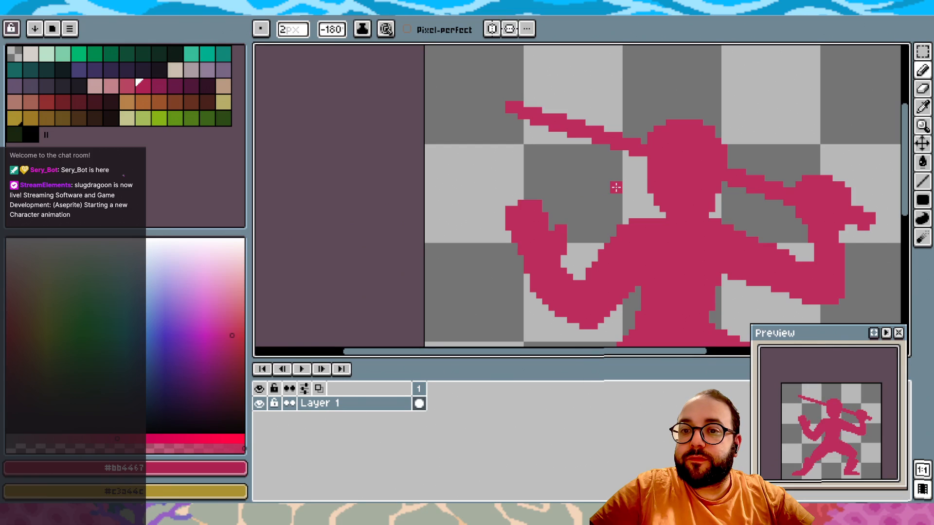
scroll(616, 187, down, 2)
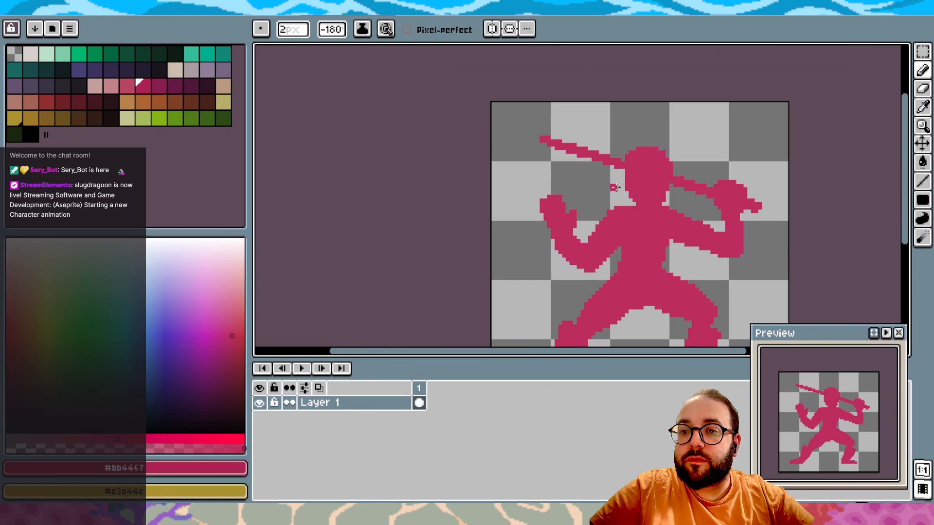
scroll(769, 210, up, 3)
scroll(769, 210, up, 1)
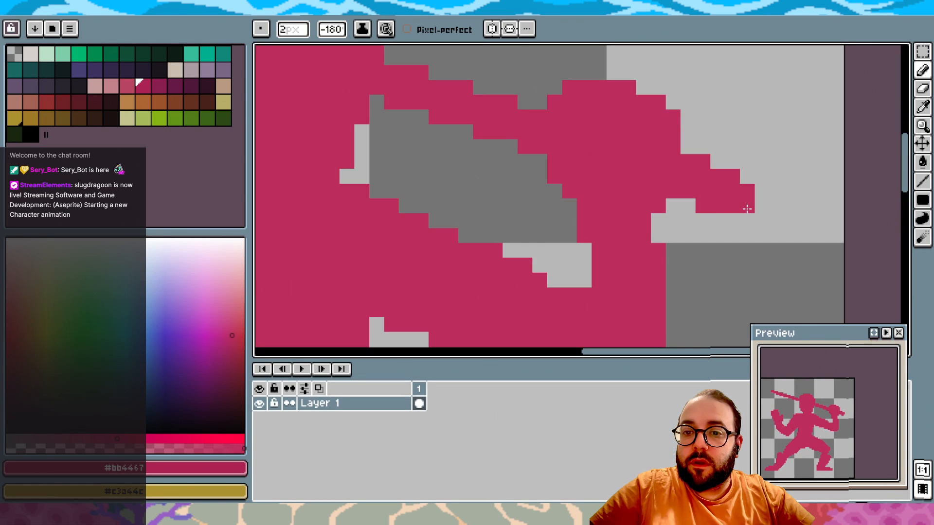
click(741, 214)
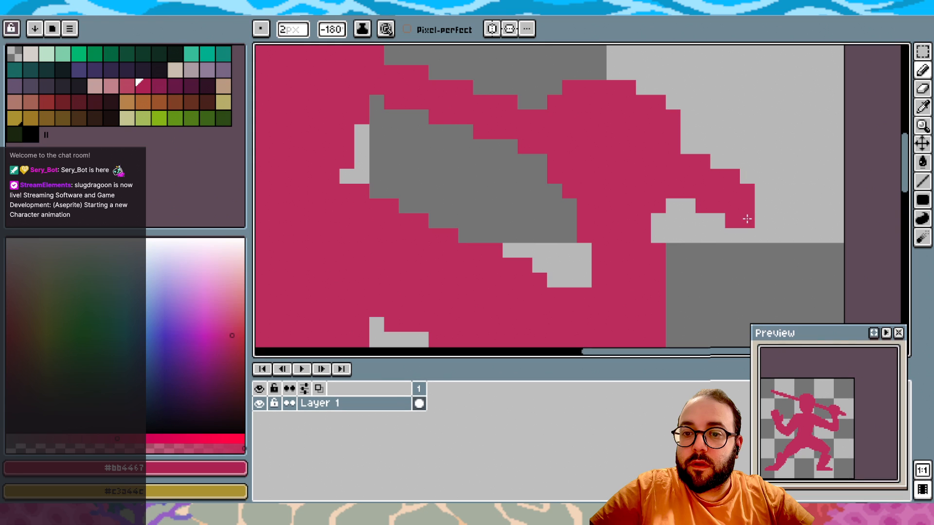
click(759, 218)
scroll(778, 210, down, 1)
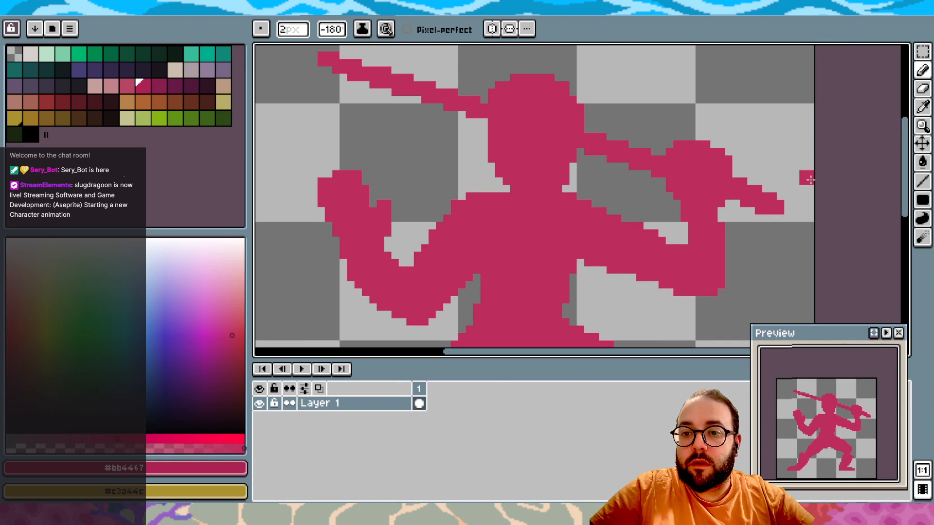
scroll(807, 180, down, 2)
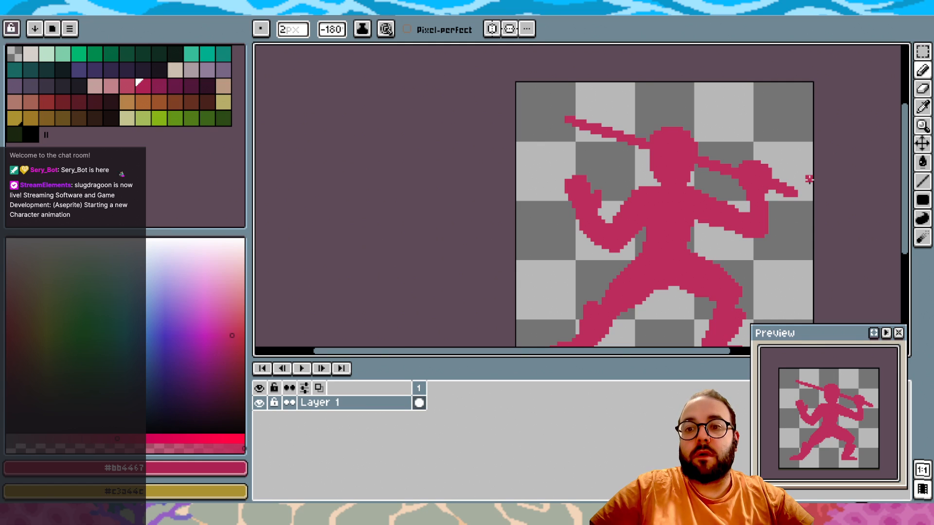
key(ctrl+z)
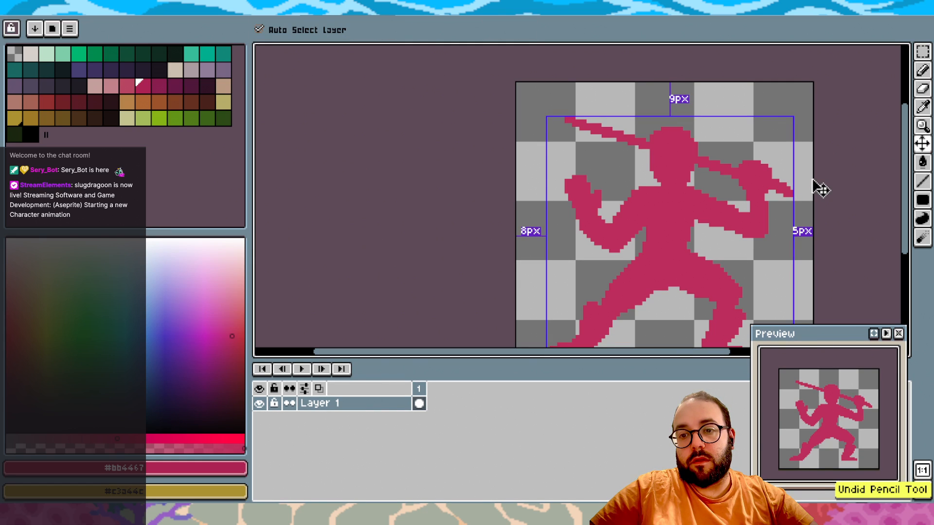
key(ctrl+z)
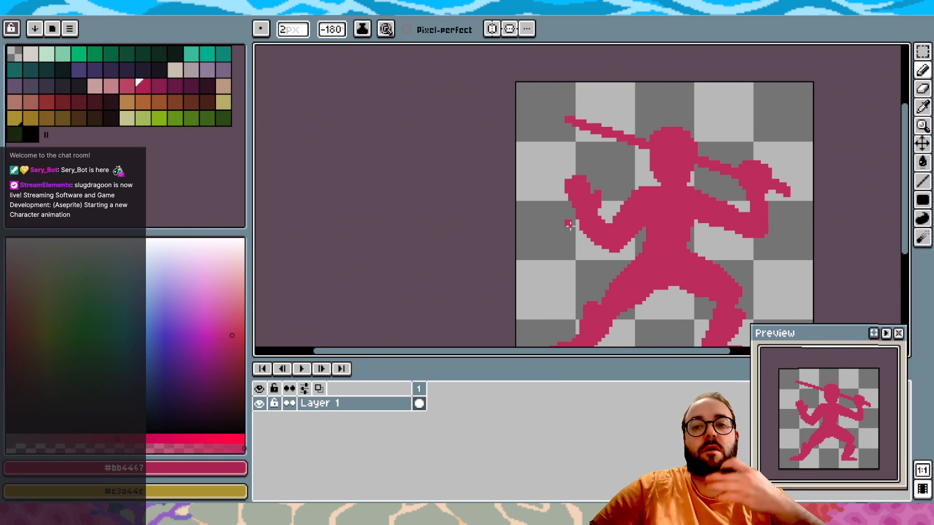
scroll(559, 225, down, 2)
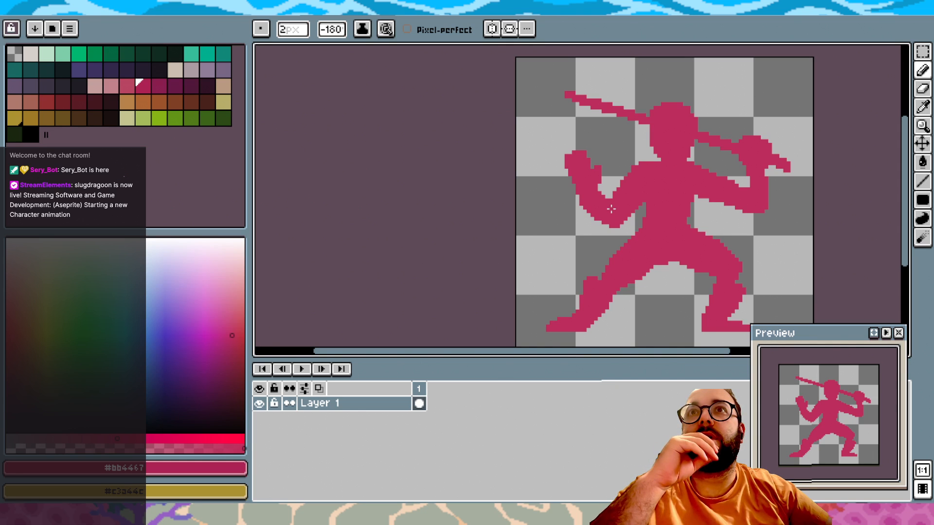
Rename the layer holding the red fighter figure to Silhouette
drag(611, 209, 599, 197)
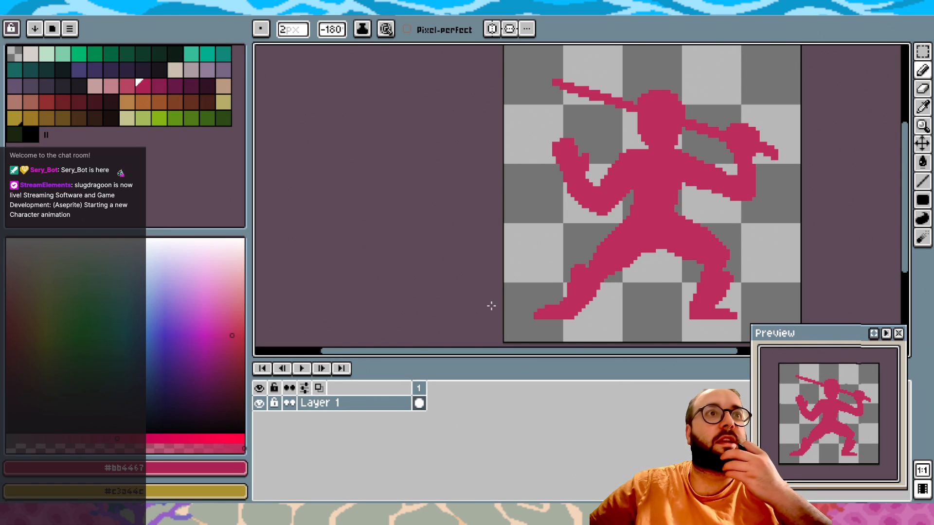
right_click(330, 408)
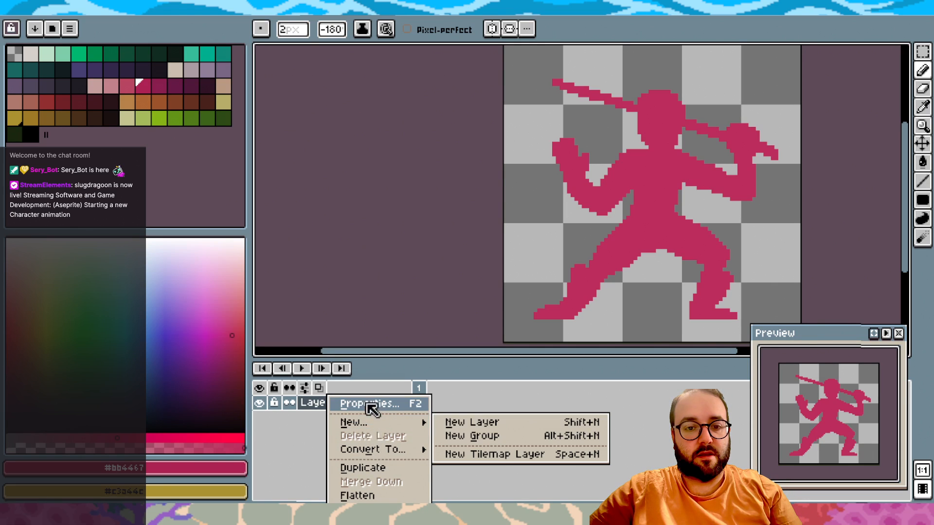
click(354, 405)
text(S)
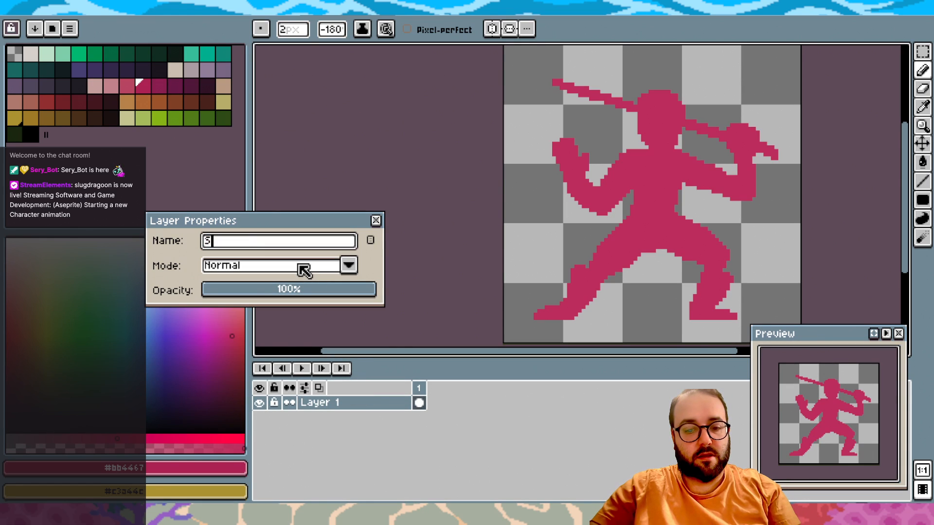
text(ilhouette)
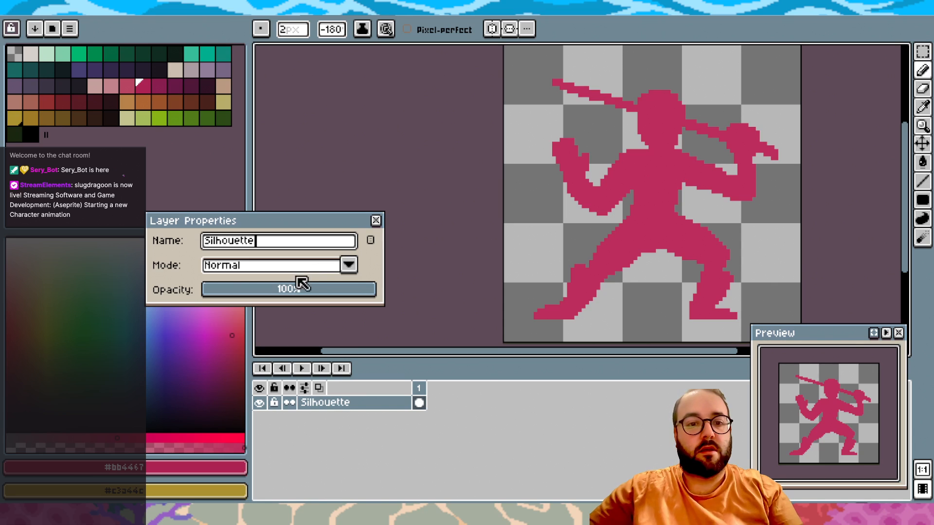
key(Return)
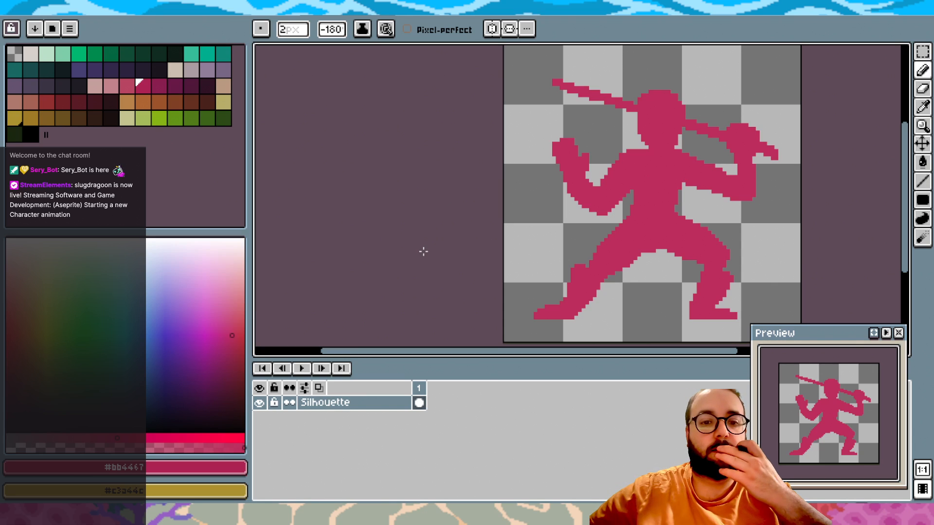
Add a new layer above Silhouette and name it Head
right_click(316, 402)
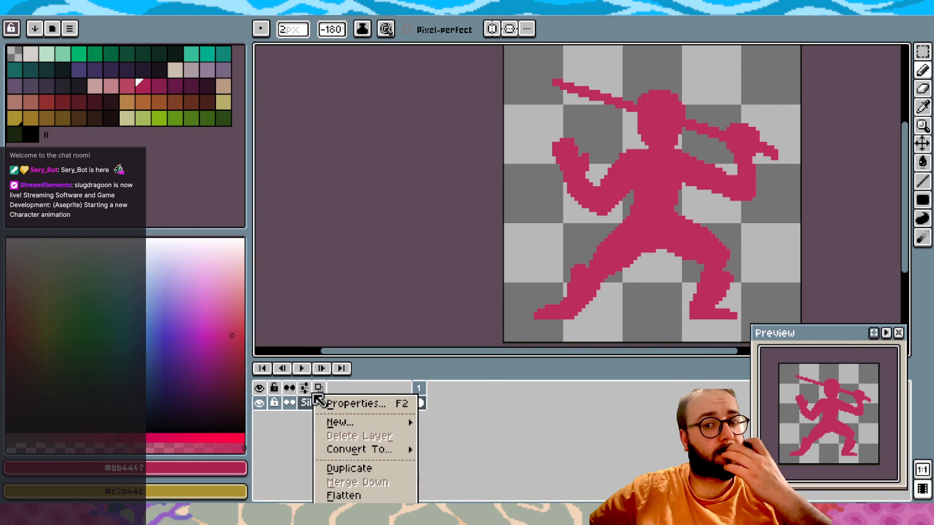
mouse_move(336, 422)
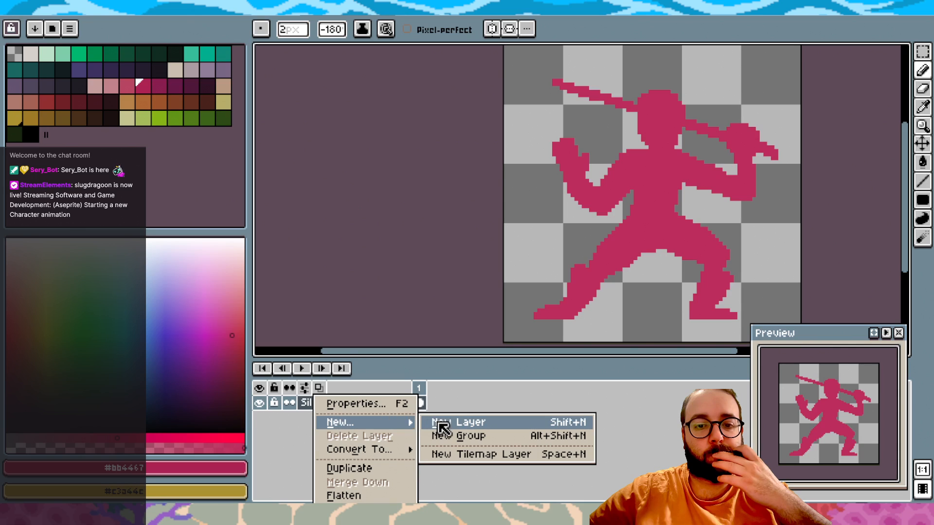
click(440, 423)
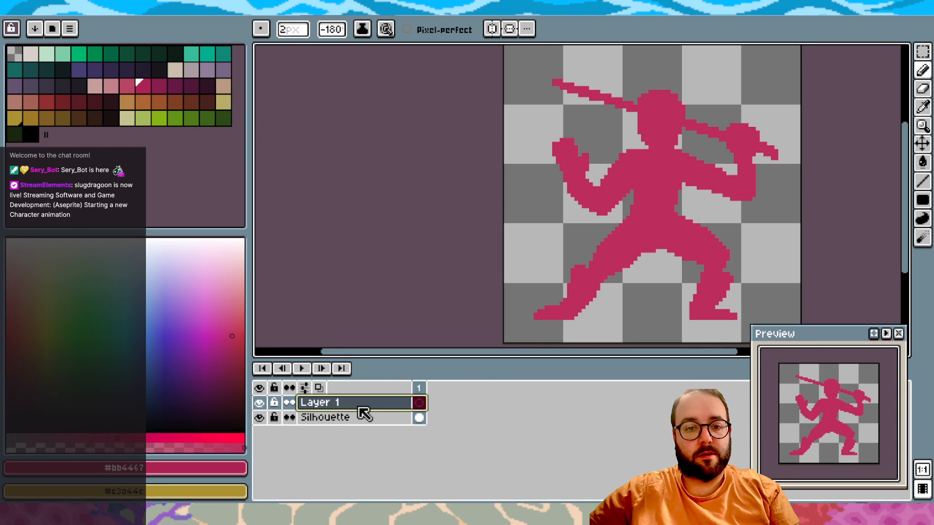
right_click(360, 410)
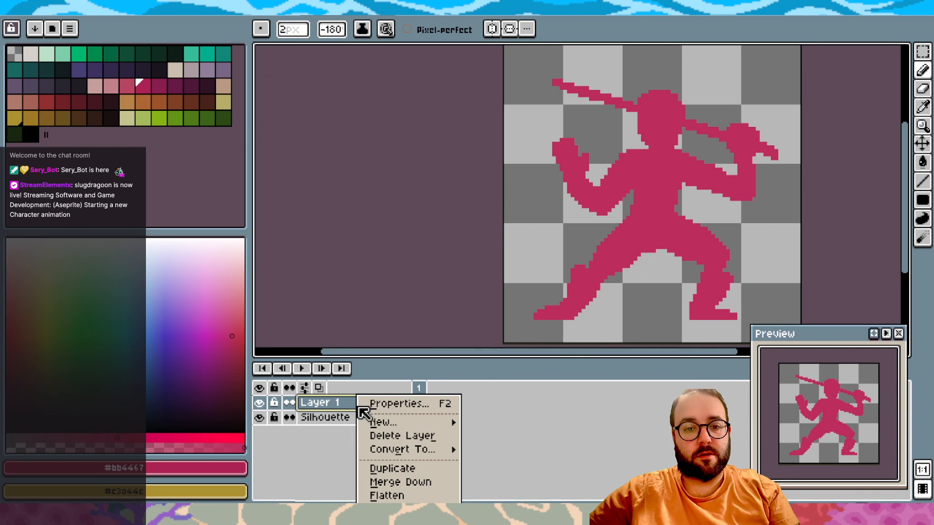
click(404, 405)
text(Head)
key(Return)
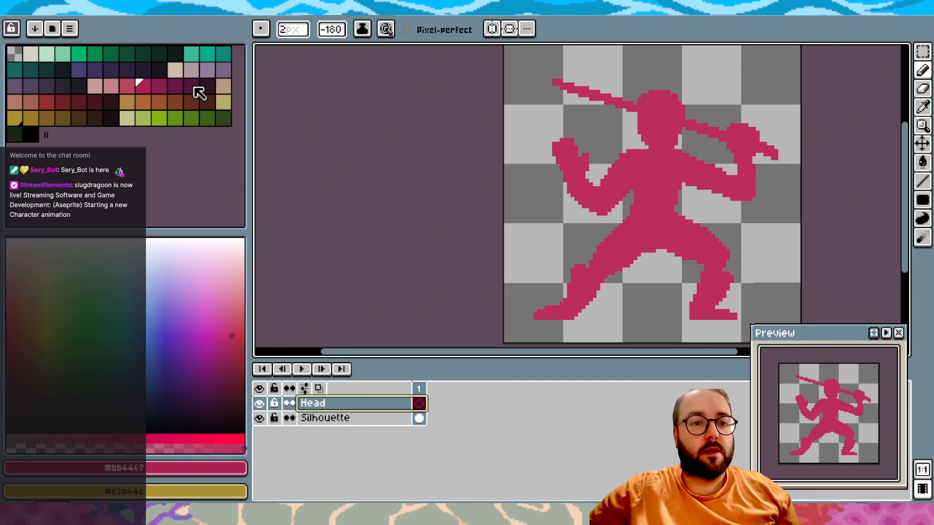
Try teal (idx-11) on the Head layer with a few dabs along the figure's jaw
click(193, 57)
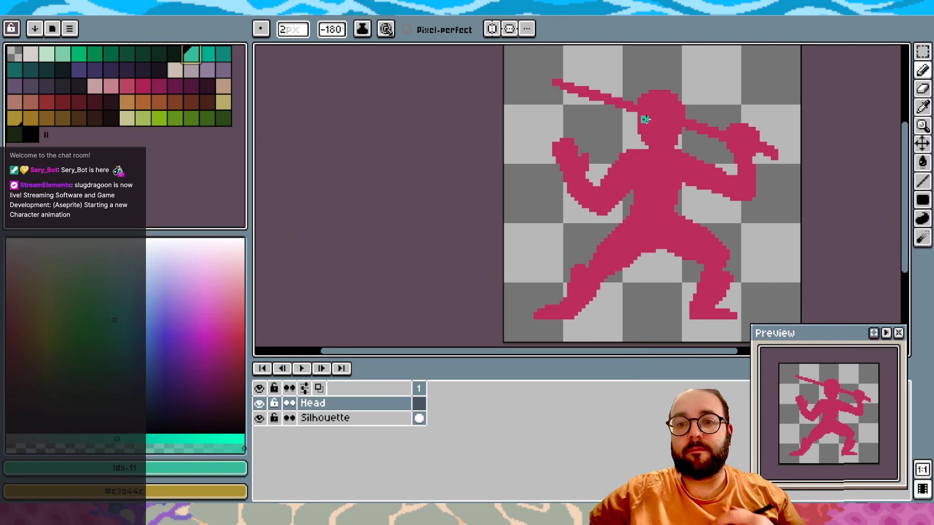
scroll(645, 119, up, 2)
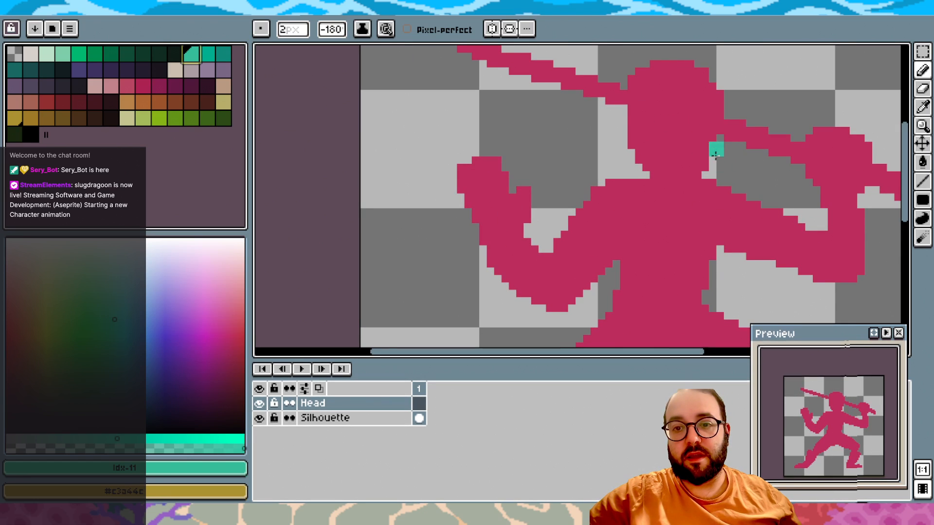
click(694, 170)
click(700, 164)
Outline the head's right-hand portion in green (idx-68) on the Head layer and fill it solid
click(207, 118)
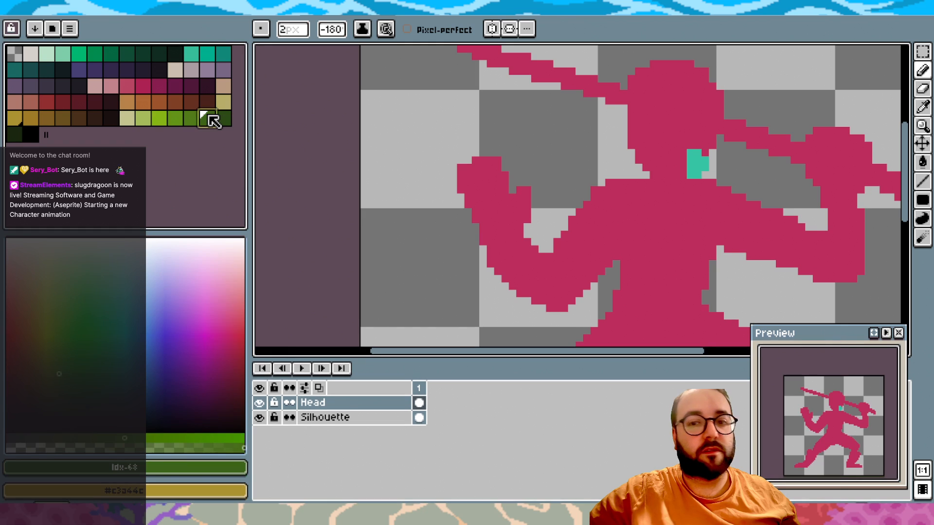
click(693, 172)
click(699, 165)
drag(699, 165, 703, 157)
click(706, 143)
click(712, 131)
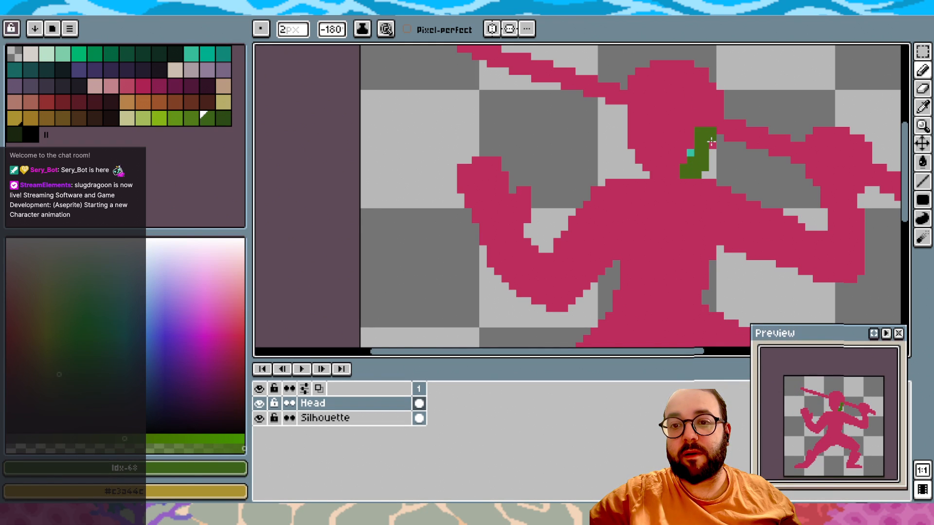
click(716, 105)
click(710, 94)
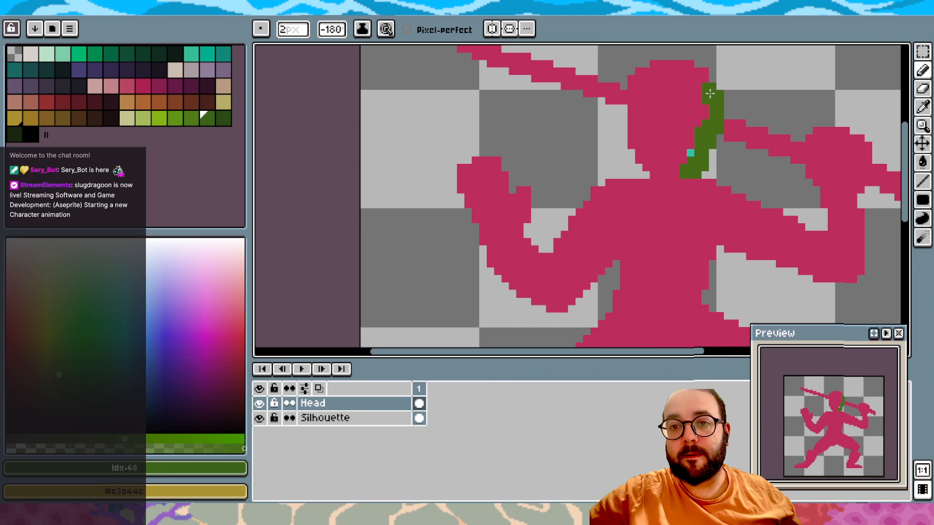
mouse_move(686, 71)
mouse_down()
mouse_move(658, 72)
mouse_move(658, 174)
mouse_up()
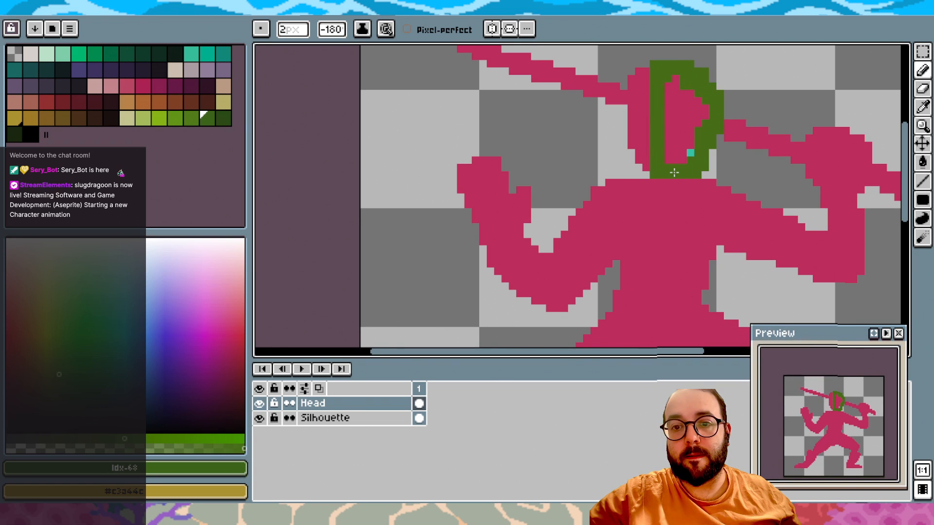
click(924, 163)
click(677, 115)
Paint the remaining left side of the head green with the 2 px Pencil, following the silhouette's edge
click(923, 72)
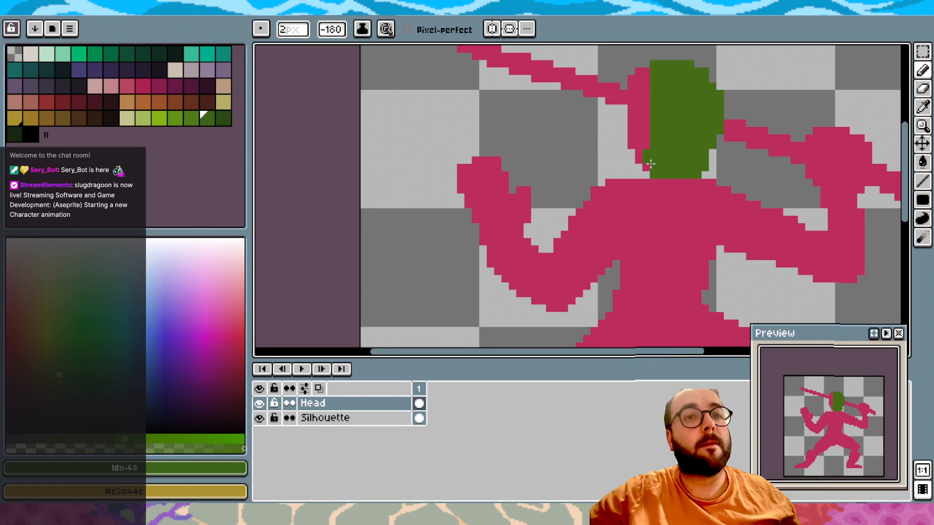
drag(642, 140, 638, 90)
click(642, 74)
click(621, 217)
scroll(623, 222, down, 1)
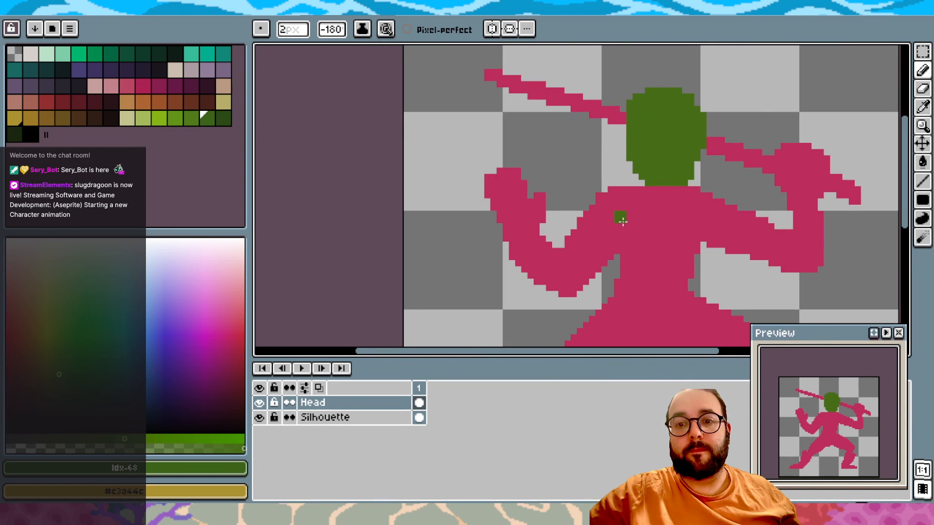
scroll(623, 222, down, 1)
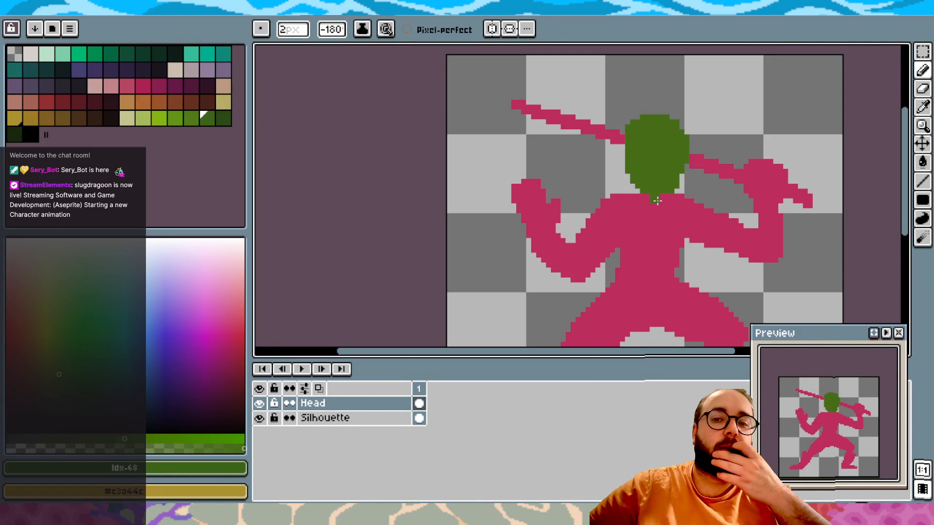
Try extending the head down into the chest with a short green neck stroke, and undo it
scroll(657, 201, up, 2)
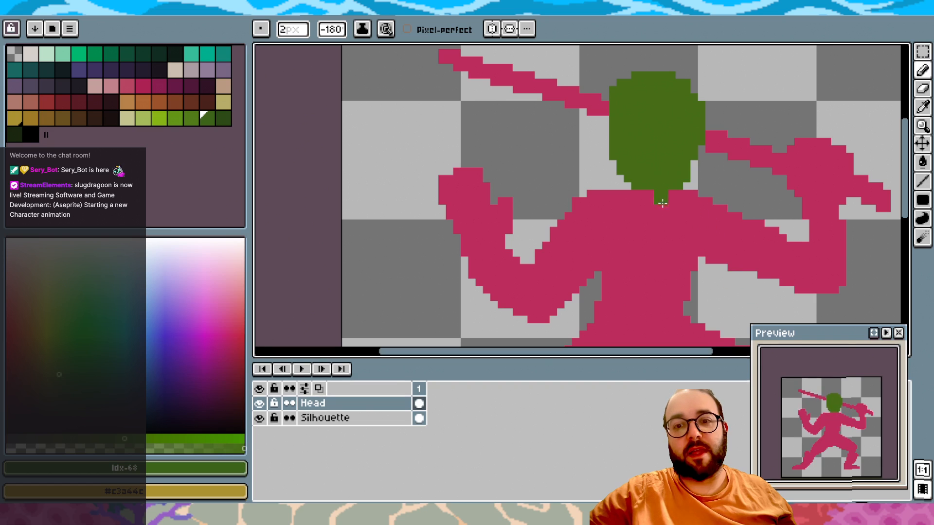
drag(654, 192, 654, 221)
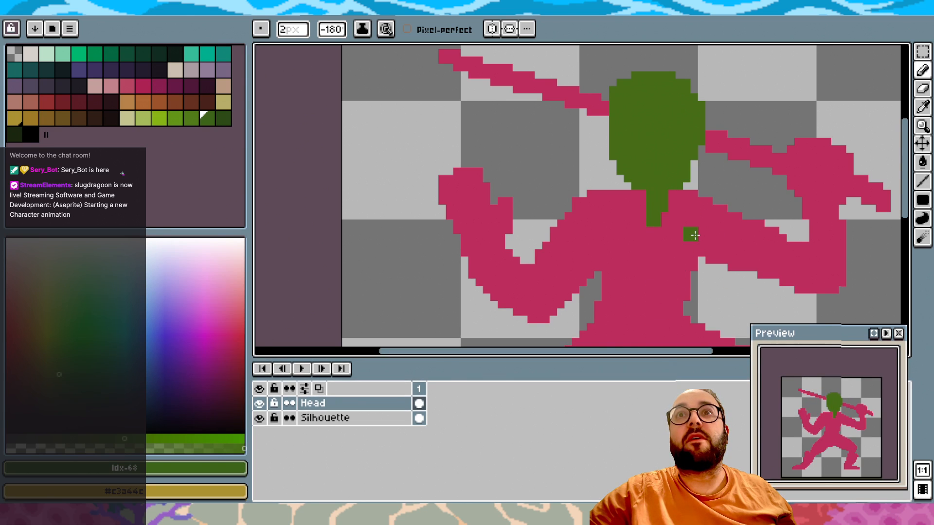
key(ctrl+z)
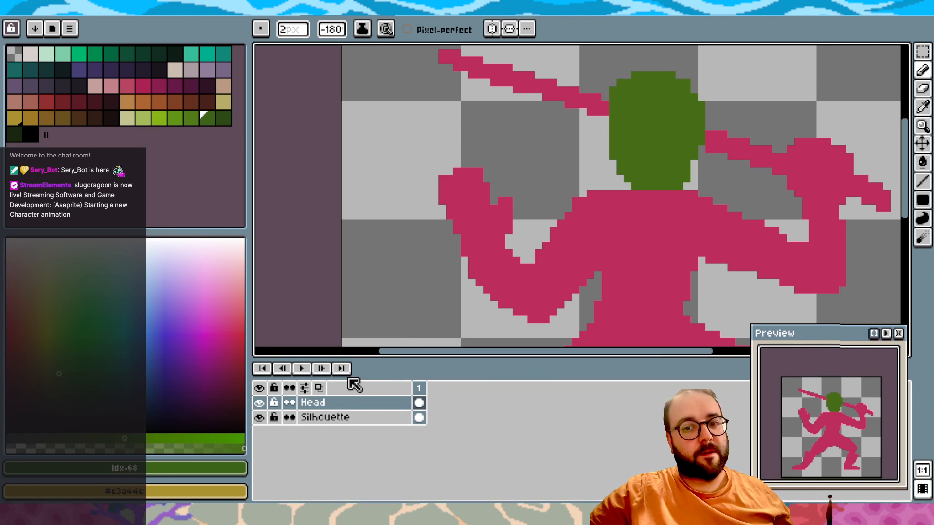
Add a new layer above Head and name it Staff
right_click(316, 403)
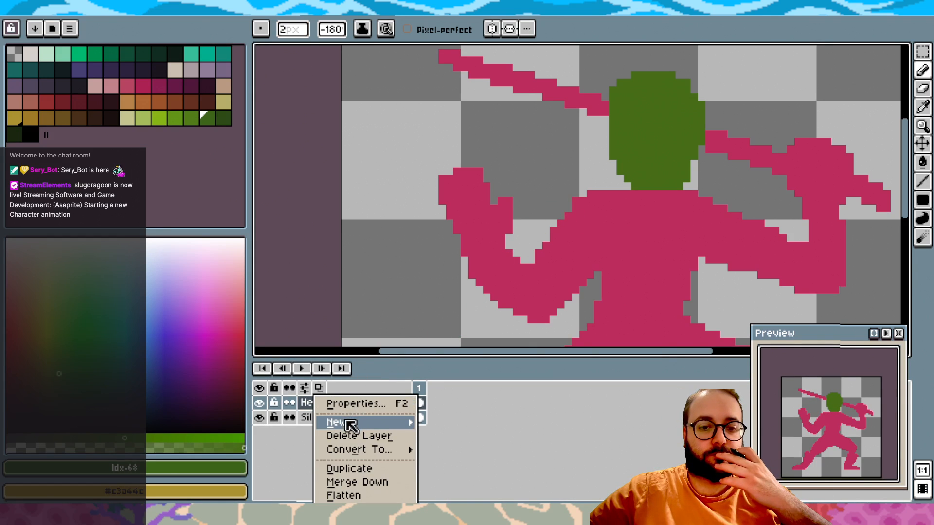
click(418, 416)
right_click(392, 408)
mouse_move(416, 422)
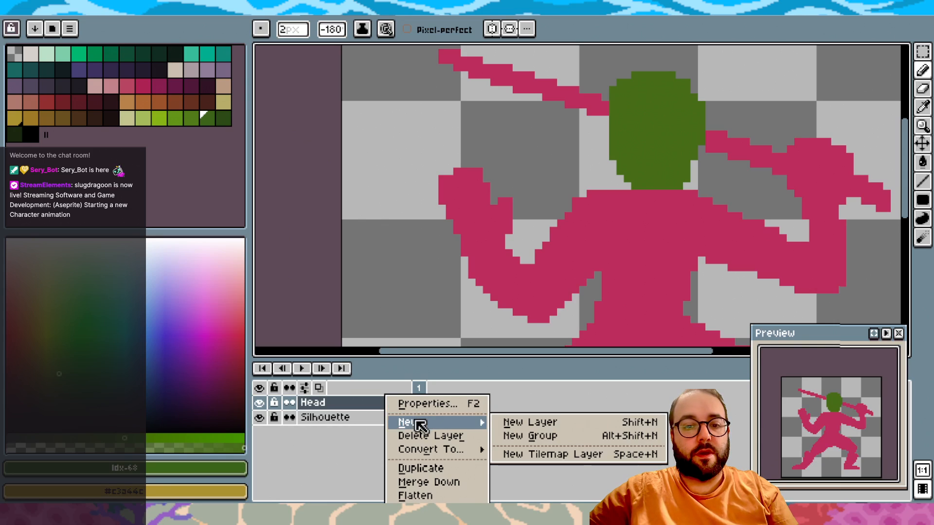
click(546, 421)
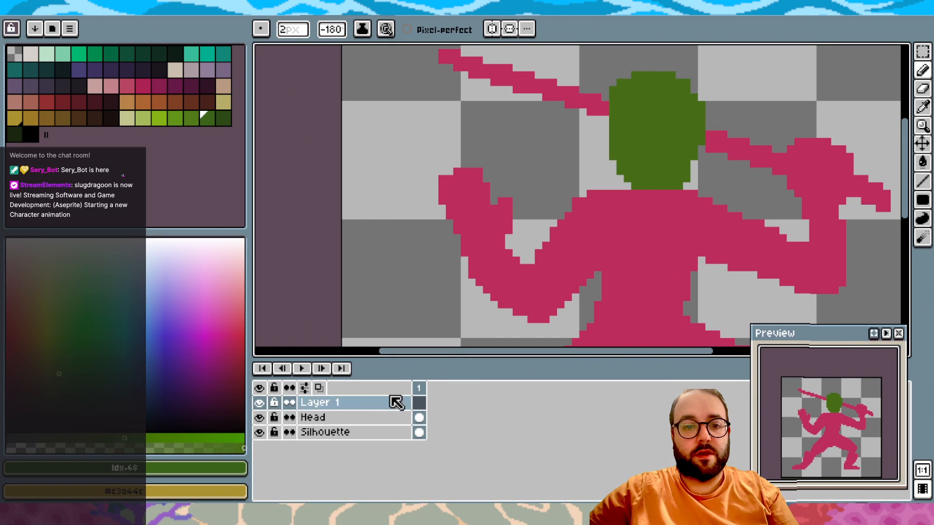
click(342, 407)
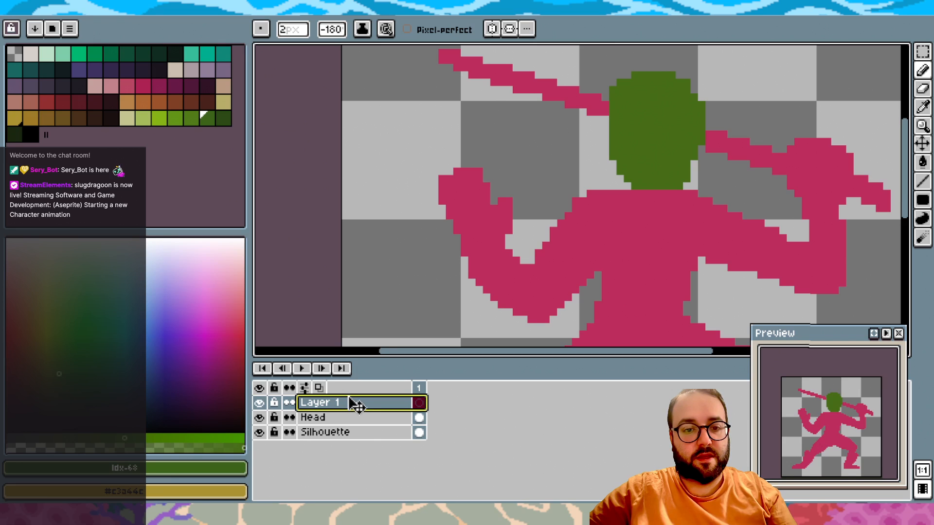
right_click(342, 404)
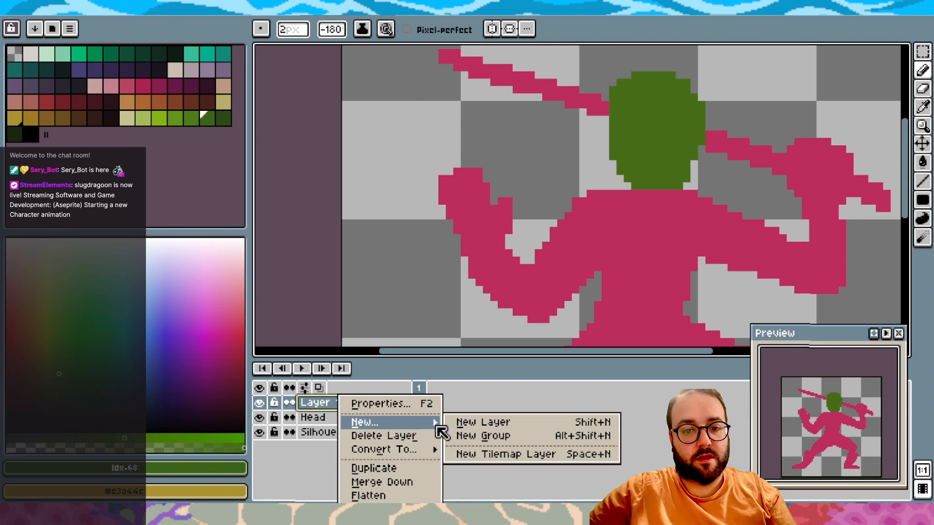
click(401, 403)
text(Staff)
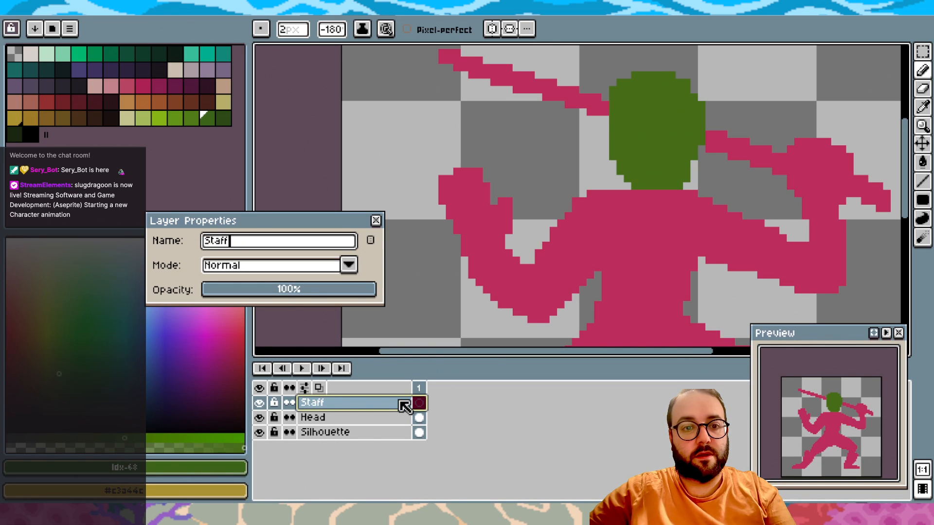
key(Return)
Move the Staff layer between Head and Silhouette, and hide the Head layer
mouse_move(361, 406)
mouse_down()
mouse_move(362, 424)
mouse_move(362, 401)
mouse_move(355, 419)
mouse_up()
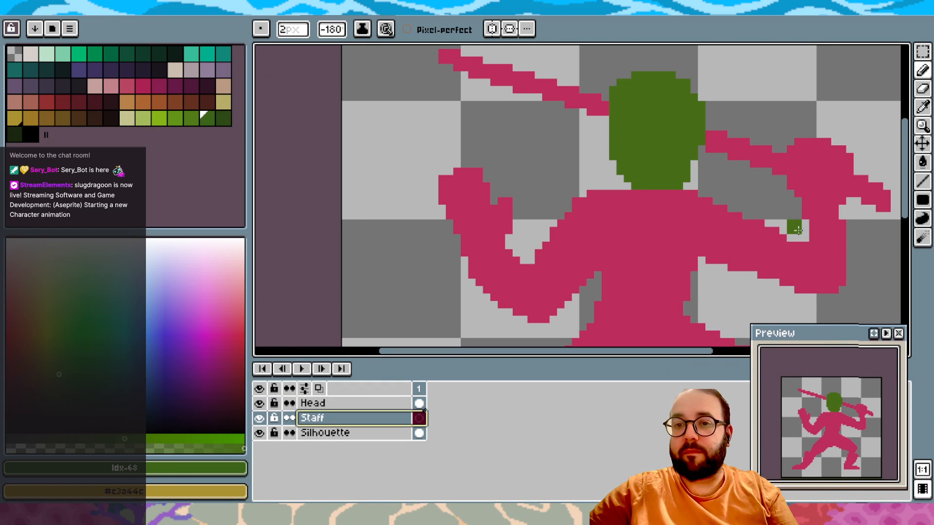
click(258, 403)
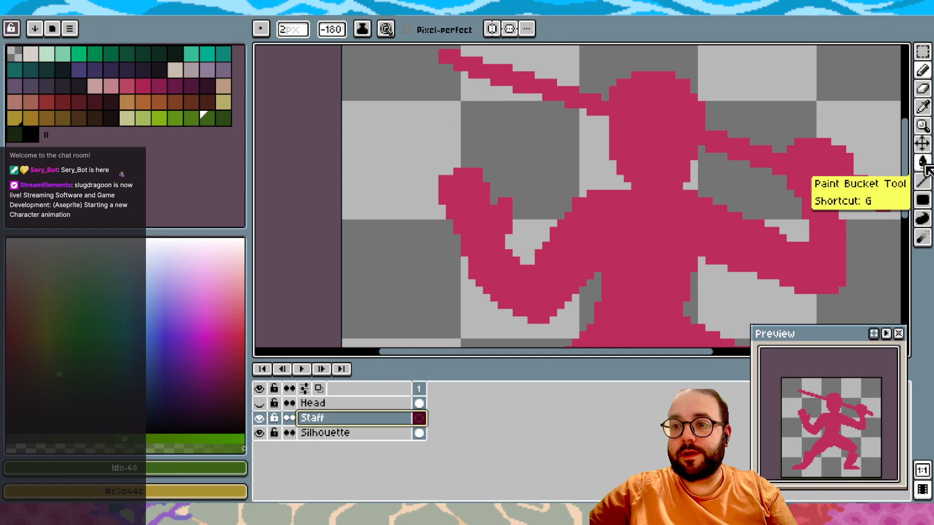
Paint the left part of the staff brown (Idx-52) with the 2 px Pencil, from its upper tip to the head
click(926, 181)
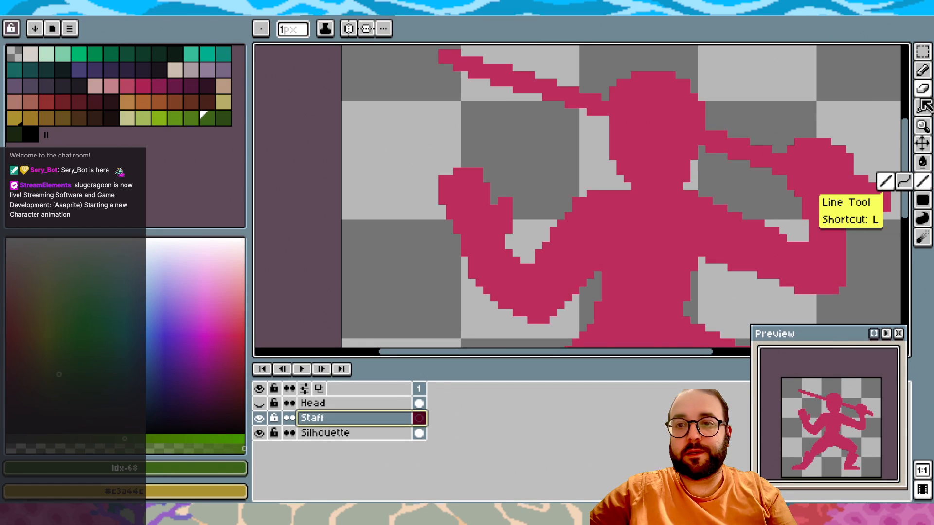
click(924, 73)
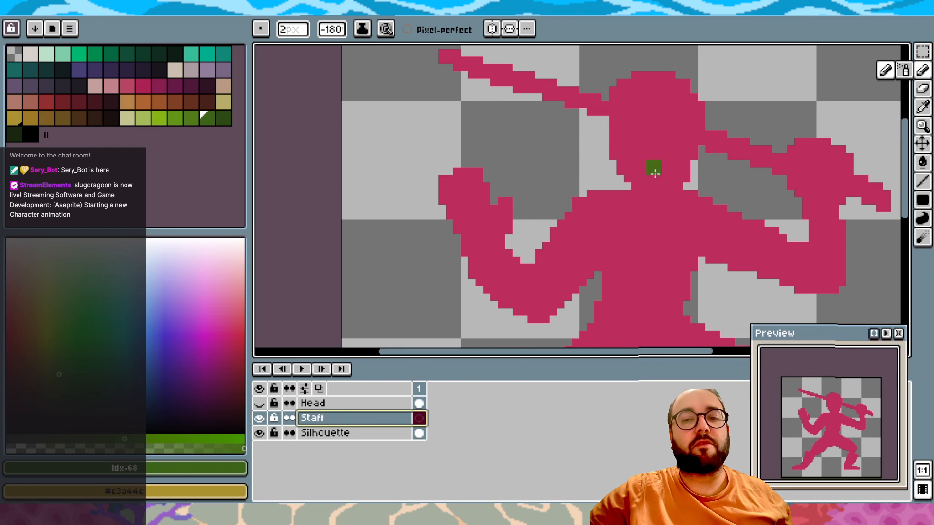
scroll(576, 143, left, 1)
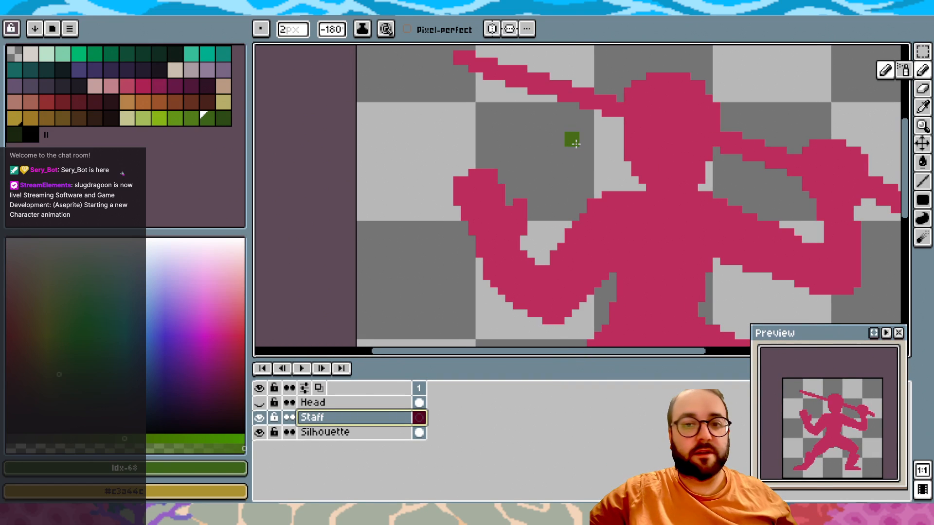
click(176, 101)
click(480, 68)
click(476, 66)
click(492, 67)
drag(501, 74, 520, 75)
click(522, 82)
click(554, 87)
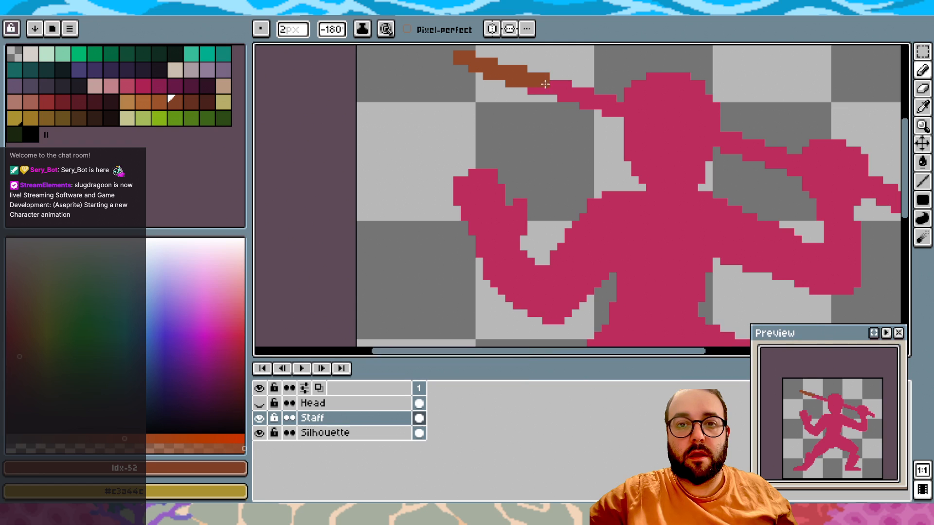
drag(578, 95, 589, 100)
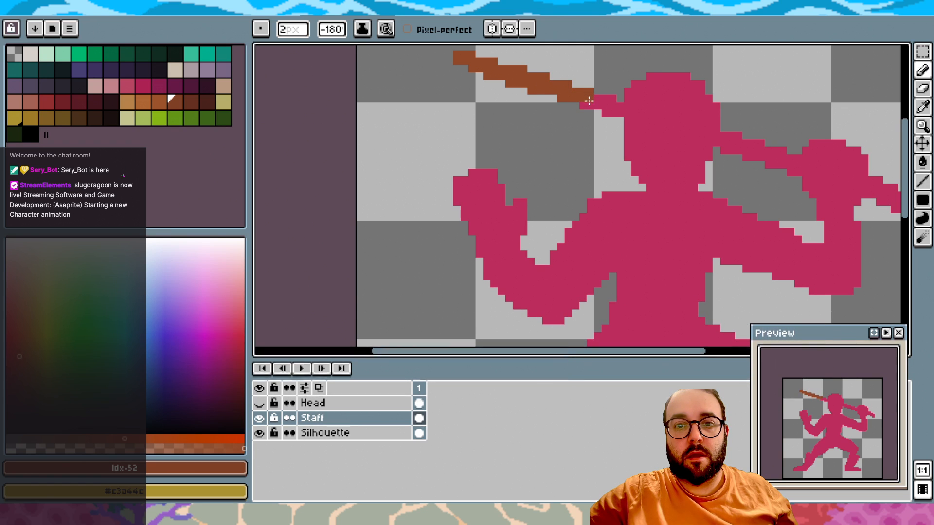
click(611, 109)
Paint the staff brown between the head and the right-hand fist, and its short tip beyond the fist
click(724, 146)
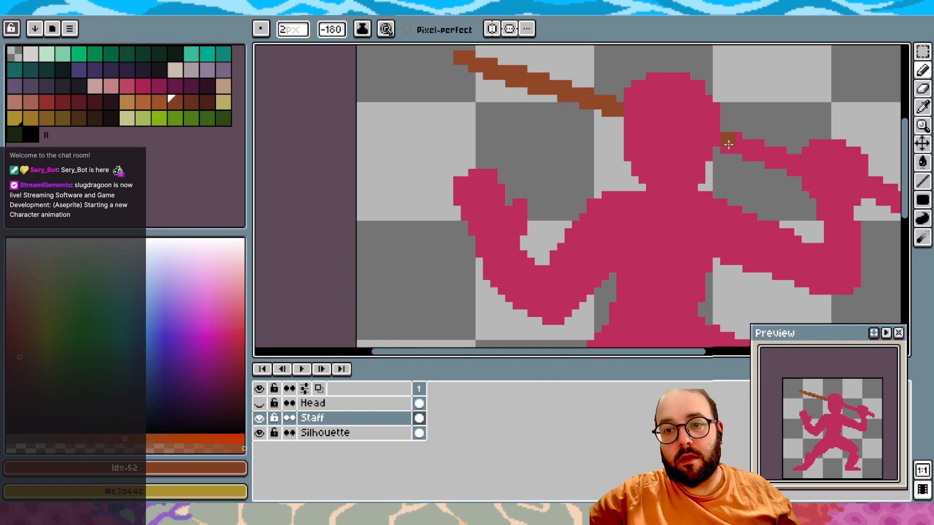
click(732, 148)
drag(753, 152, 769, 160)
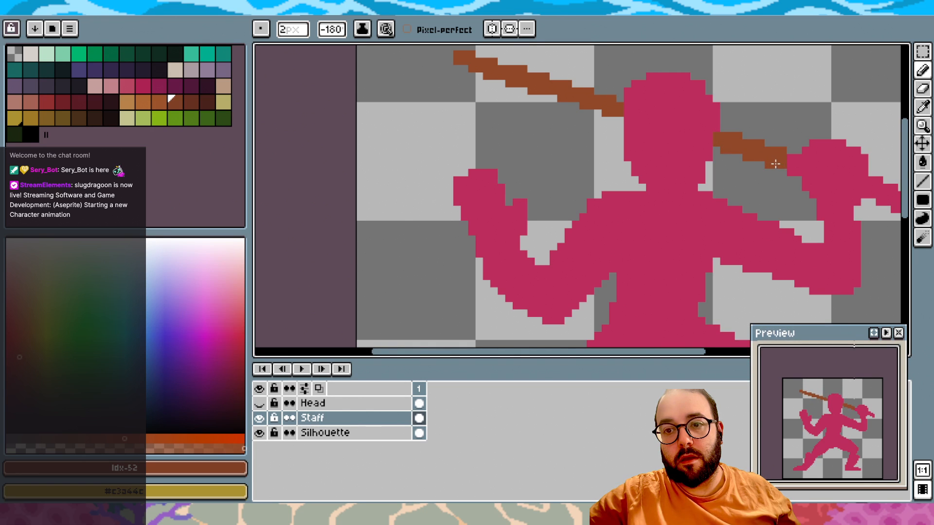
scroll(758, 168, right, 4)
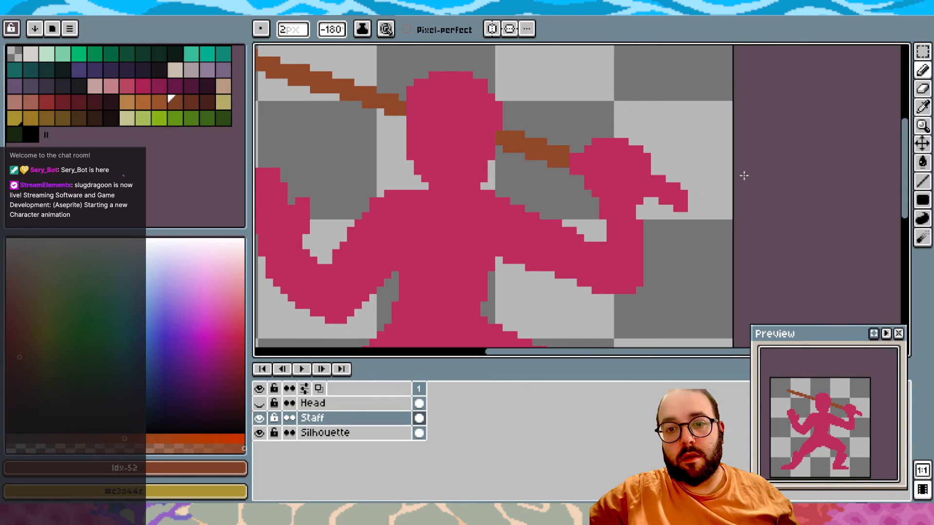
click(581, 161)
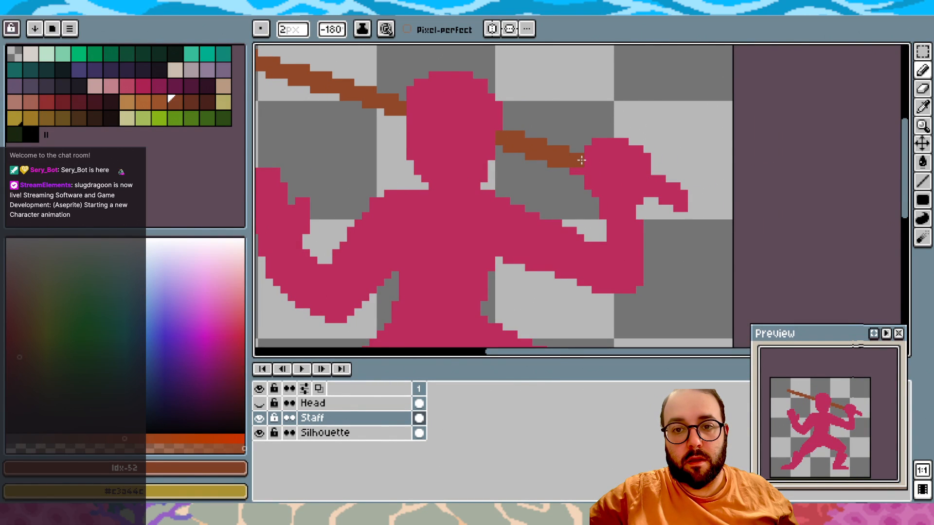
click(659, 186)
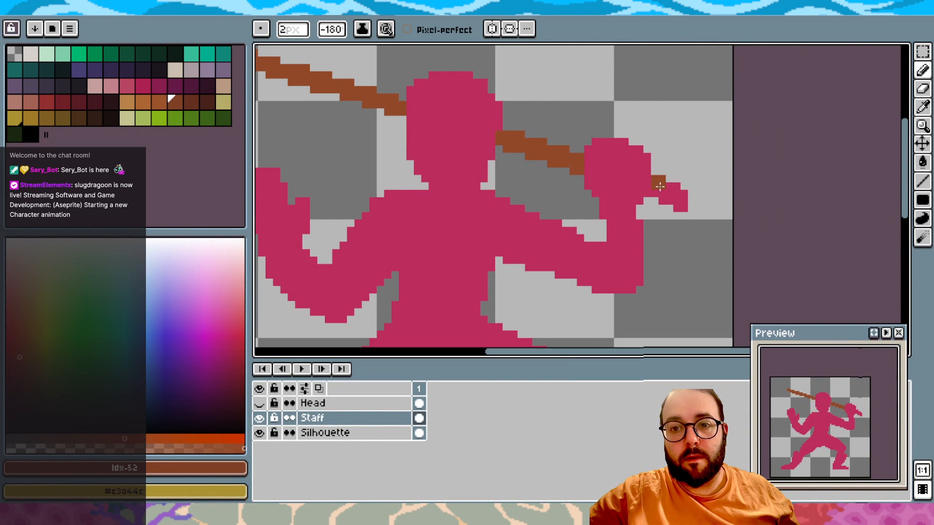
drag(661, 187, 677, 200)
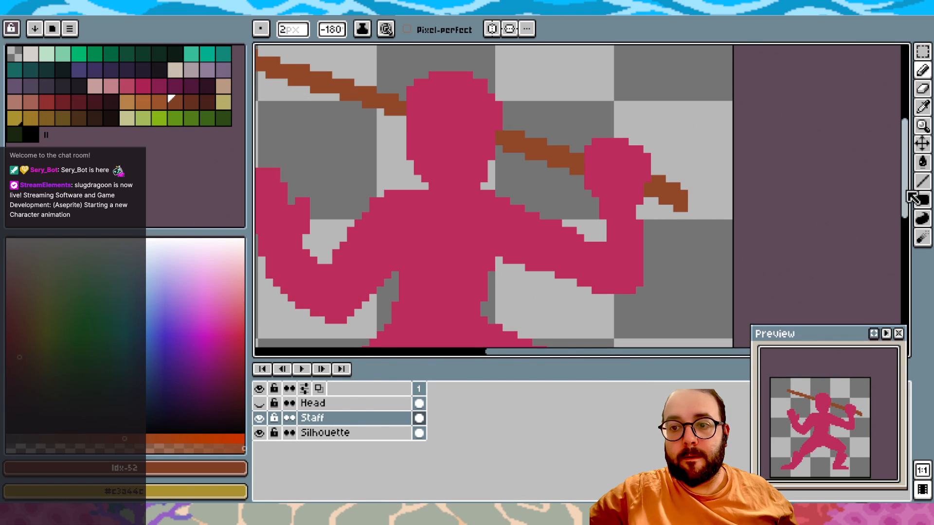
Join the staff's brown segments across the fist and the head with the 1 px Line tool, and show the Head layer
key(l)
scroll(551, 178, down, 3)
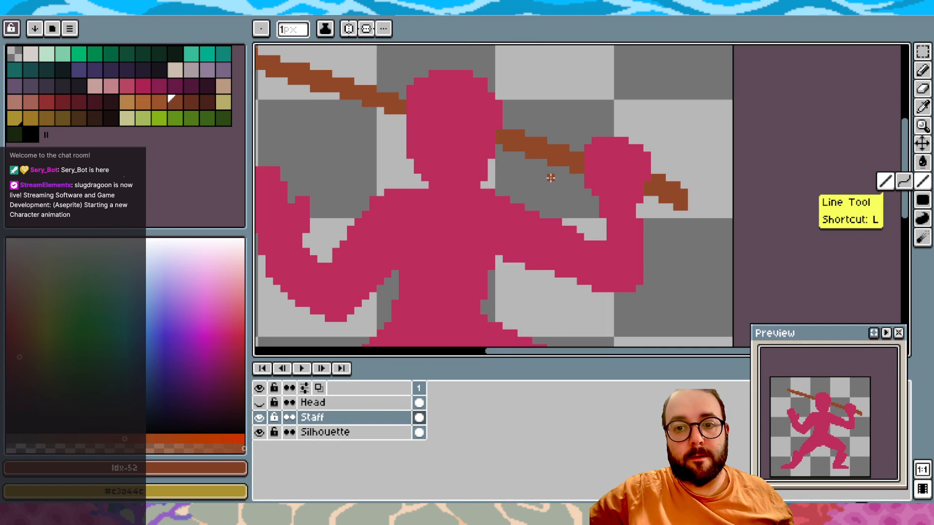
drag(643, 179, 511, 146)
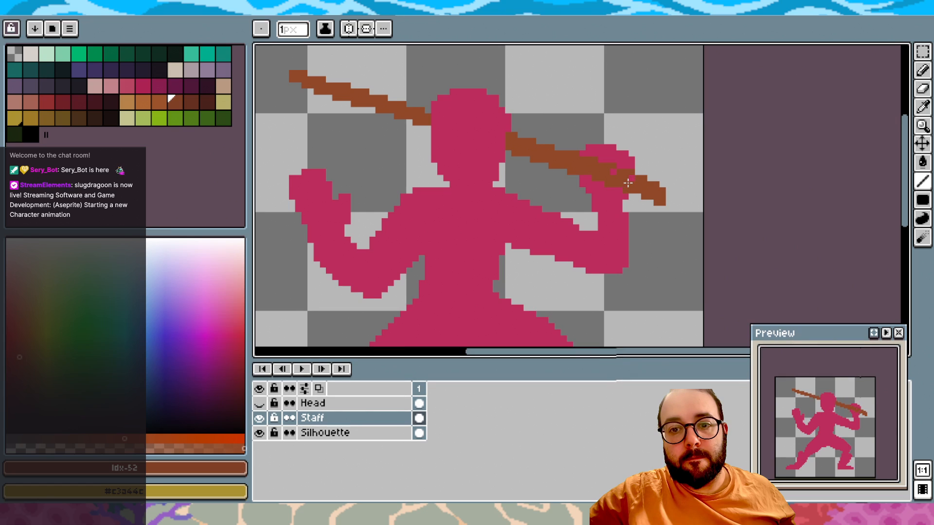
scroll(612, 219, down, 1)
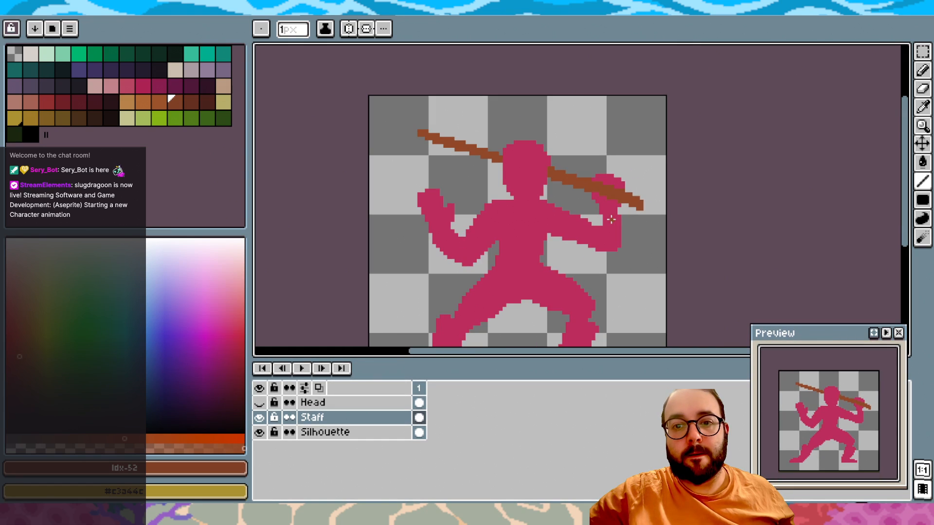
scroll(452, 158, up, 1)
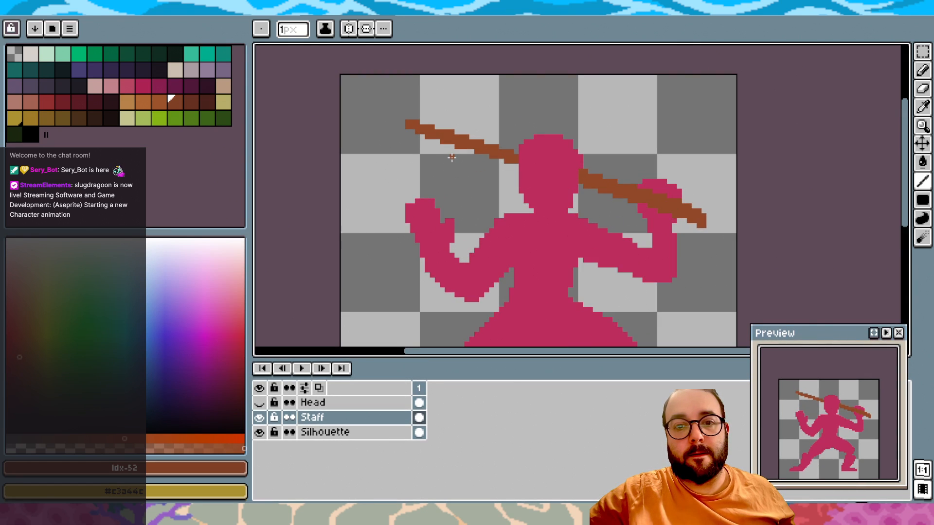
drag(413, 121, 666, 195)
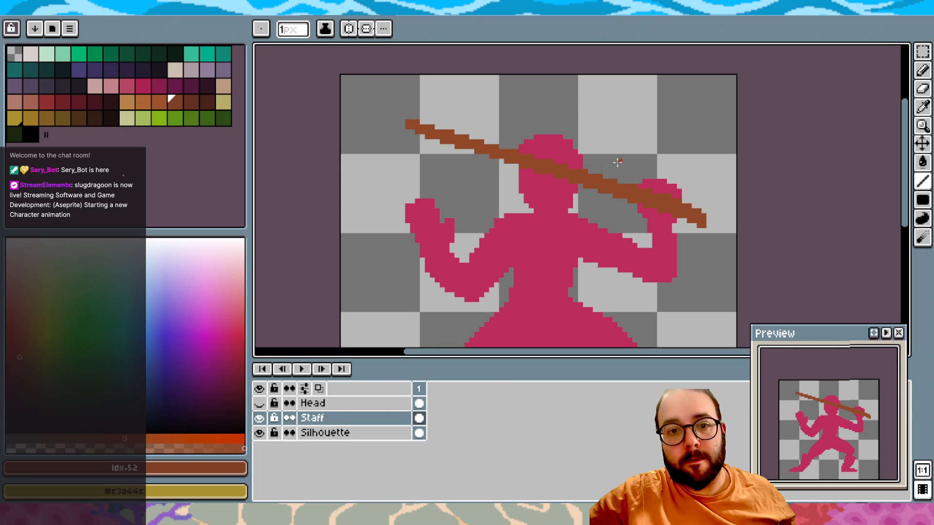
scroll(611, 161, down, 1)
click(260, 402)
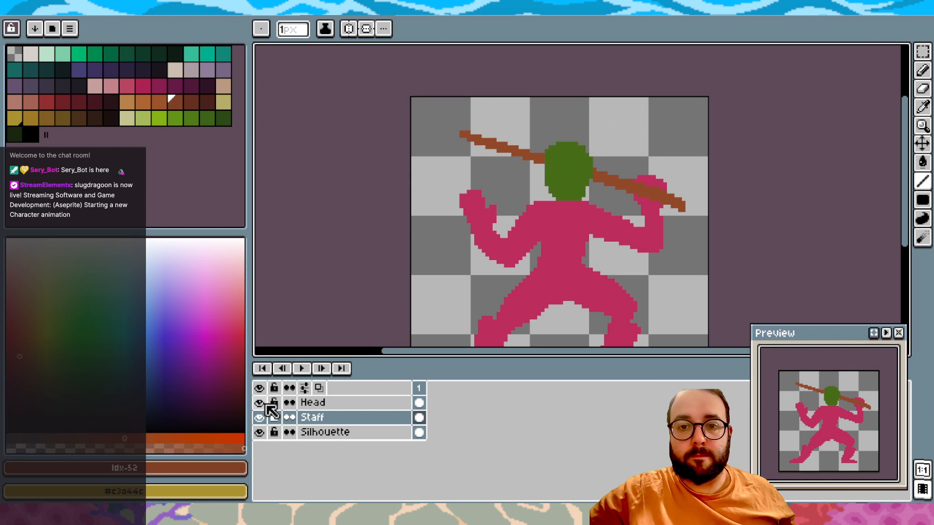
Toggle the visibility of the Head, Staff and Silhouette layers to compare the staff with the silhouette around the head
scroll(569, 169, up, 4)
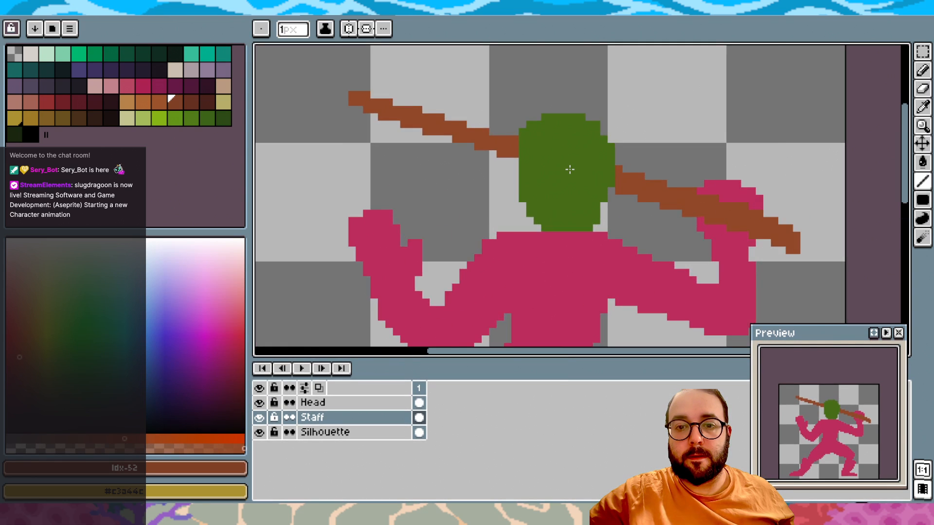
click(260, 432)
click(260, 432)
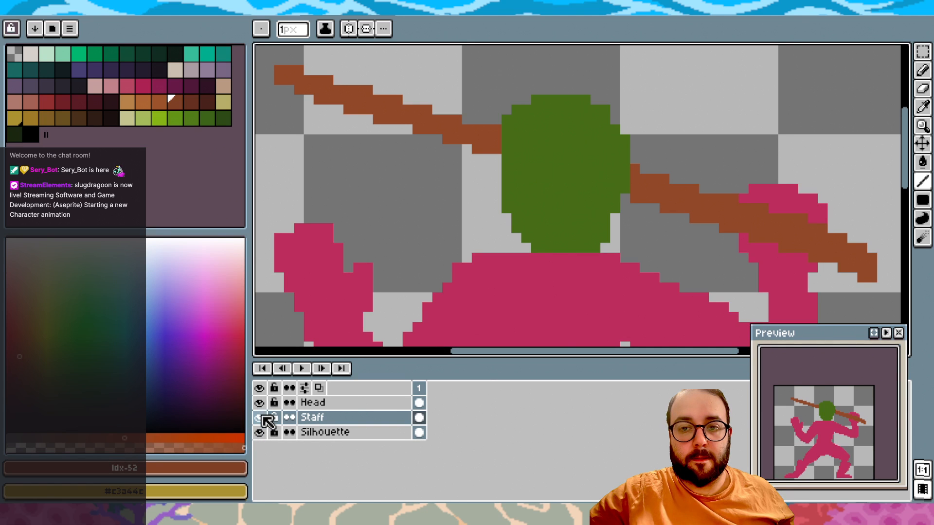
click(260, 418)
click(260, 403)
click(260, 402)
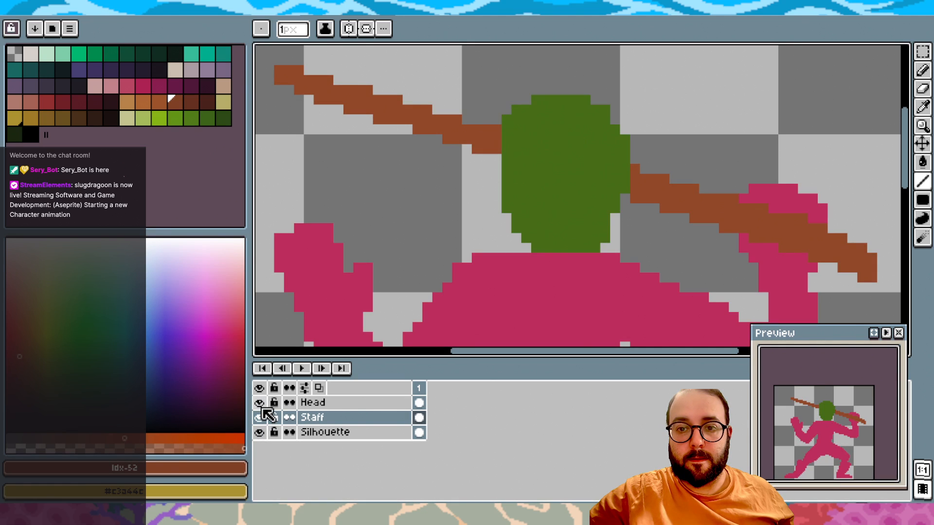
scroll(549, 248, down, 2)
scroll(549, 248, down, 1)
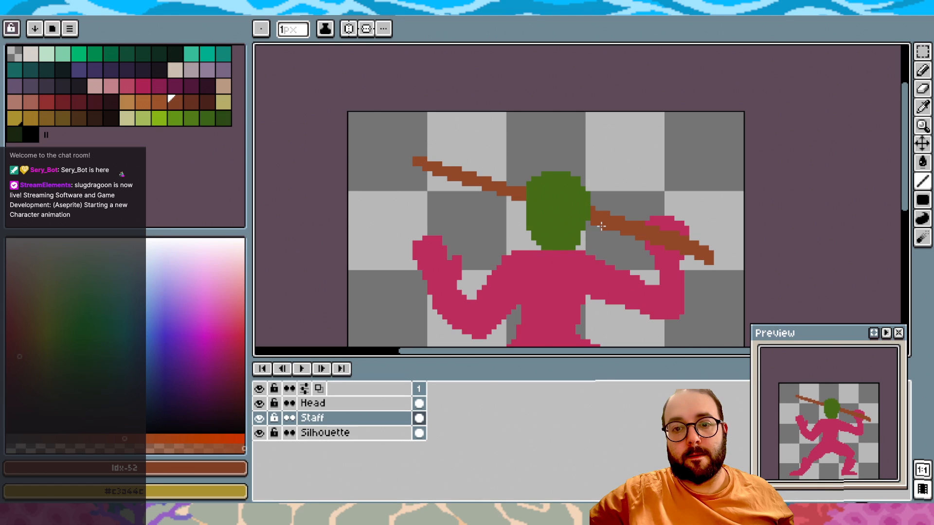
scroll(606, 221, up, 2)
click(261, 403)
click(260, 403)
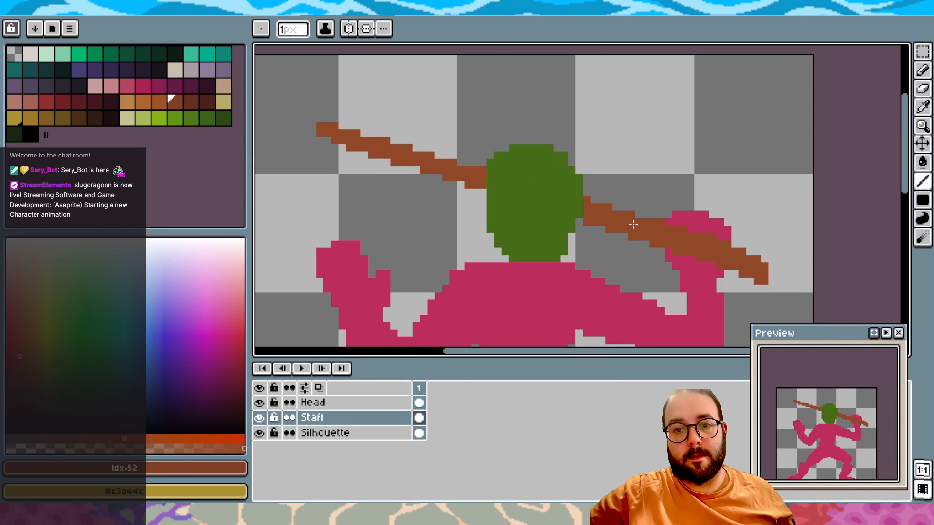
scroll(632, 224, up, 1)
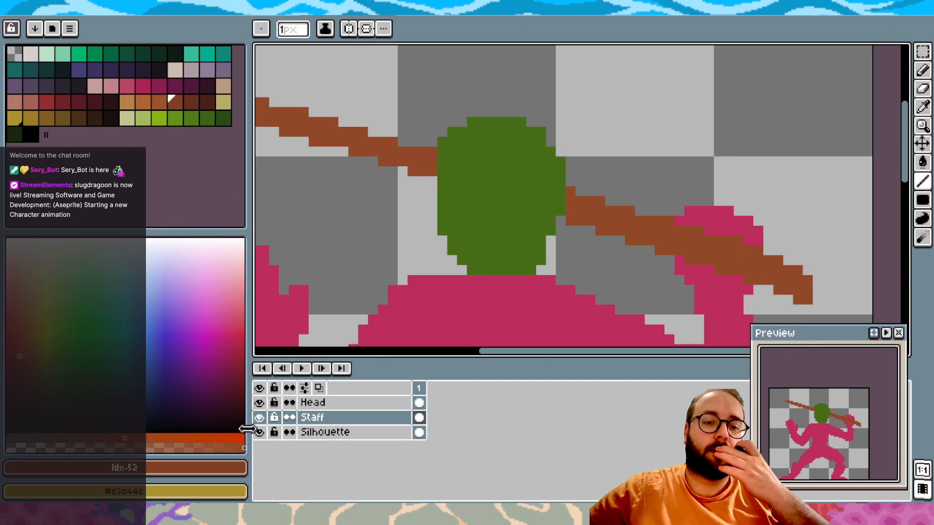
click(259, 418)
click(259, 417)
click(259, 402)
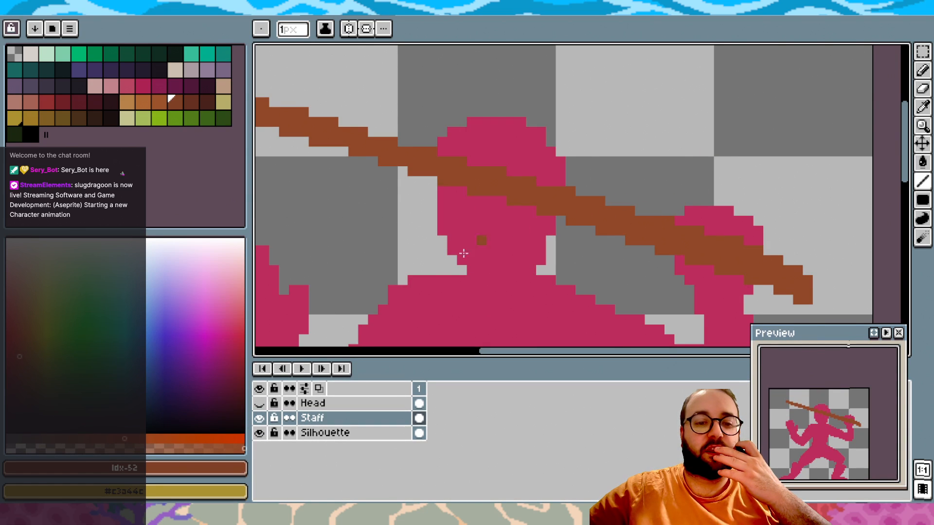
click(259, 402)
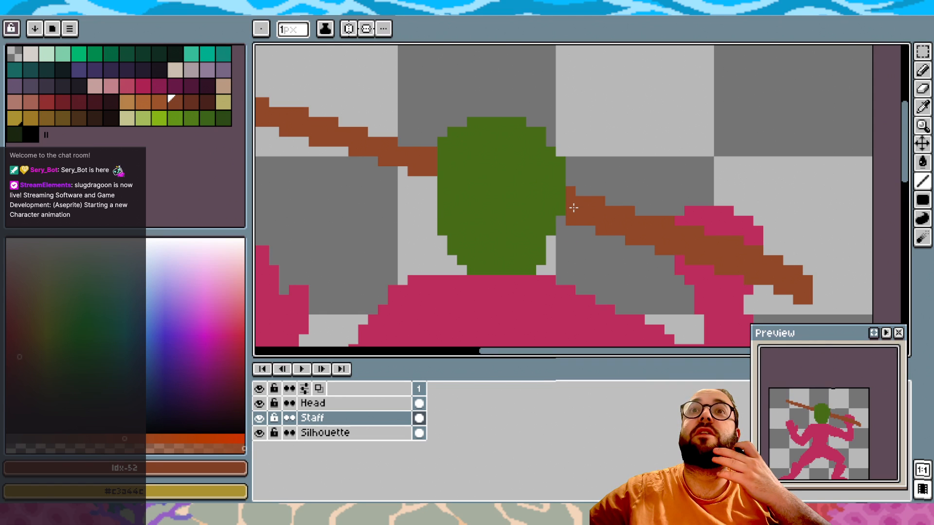
Erase the stray brown pixel under the staff, just right of the head, using the transparent mask colour
scroll(573, 208, up, 2)
scroll(573, 207, down, 2)
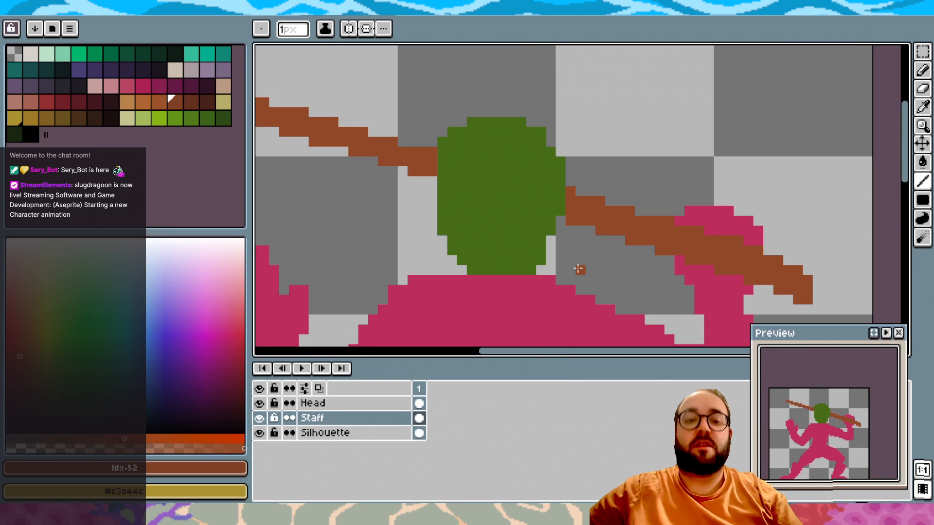
alt+click(580, 231)
click(571, 222)
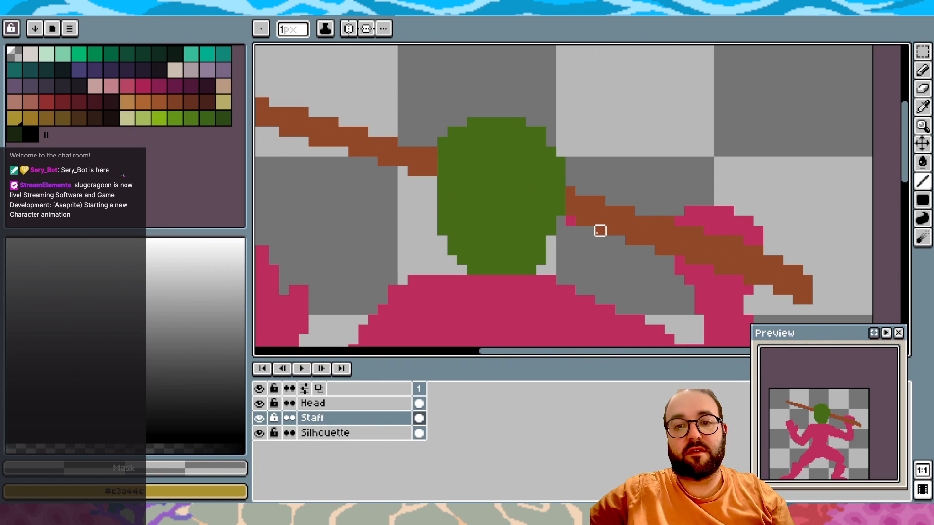
Check the head and staff with the Silhouette layer off and on, and examine the whole figure
scroll(600, 231, down, 2)
click(259, 402)
click(260, 403)
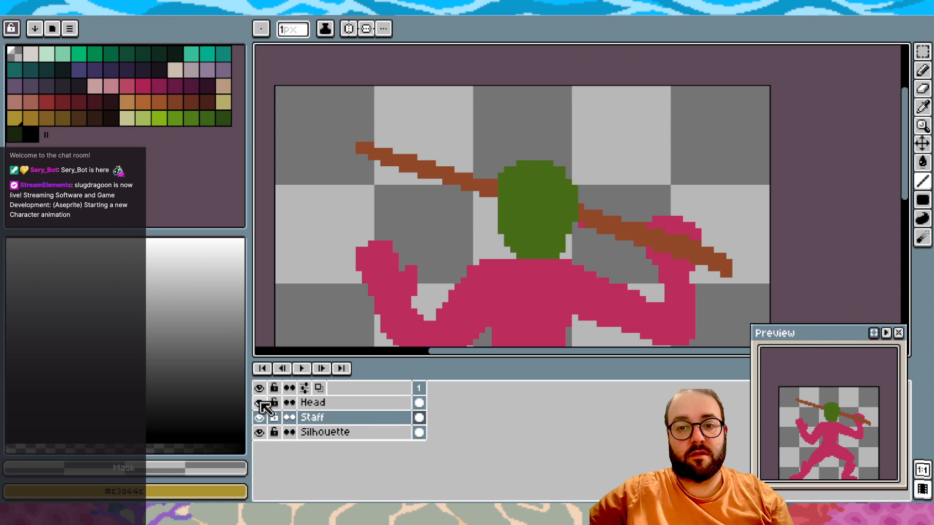
click(261, 432)
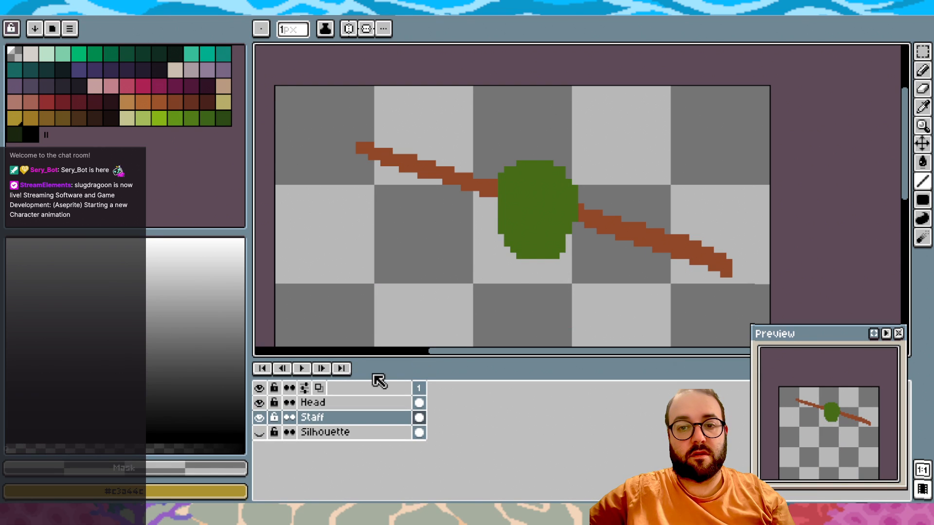
click(259, 432)
scroll(488, 307, down, 1)
scroll(488, 306, down, 2)
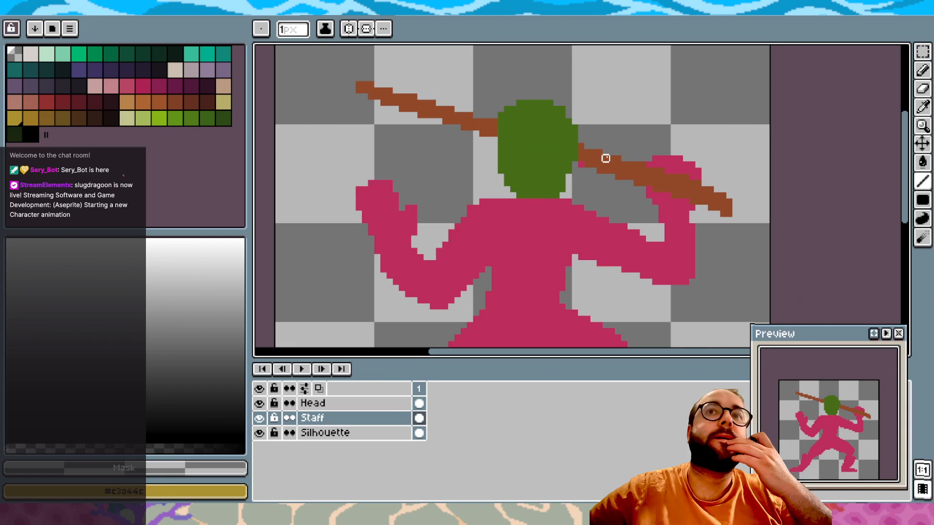
scroll(546, 184, down, 3)
scroll(553, 135, down, 1)
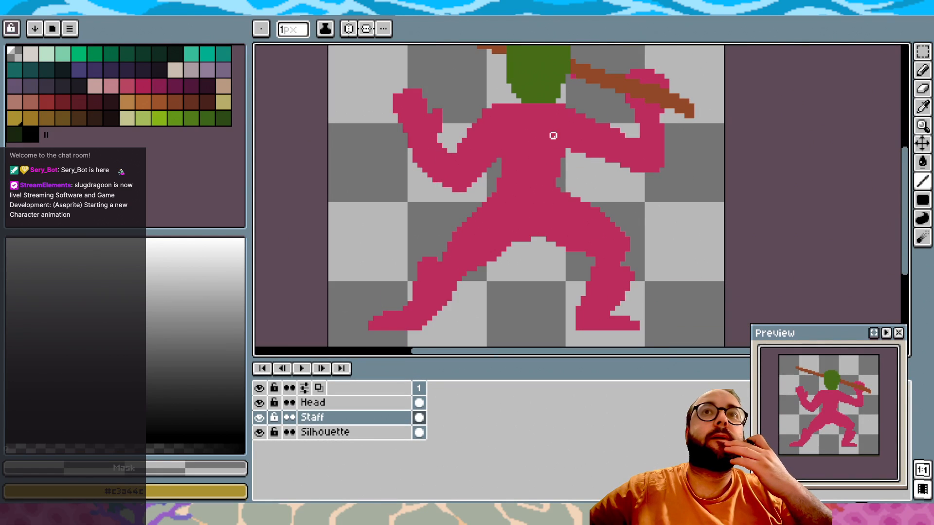
scroll(553, 135, up, 3)
scroll(553, 136, down, 2)
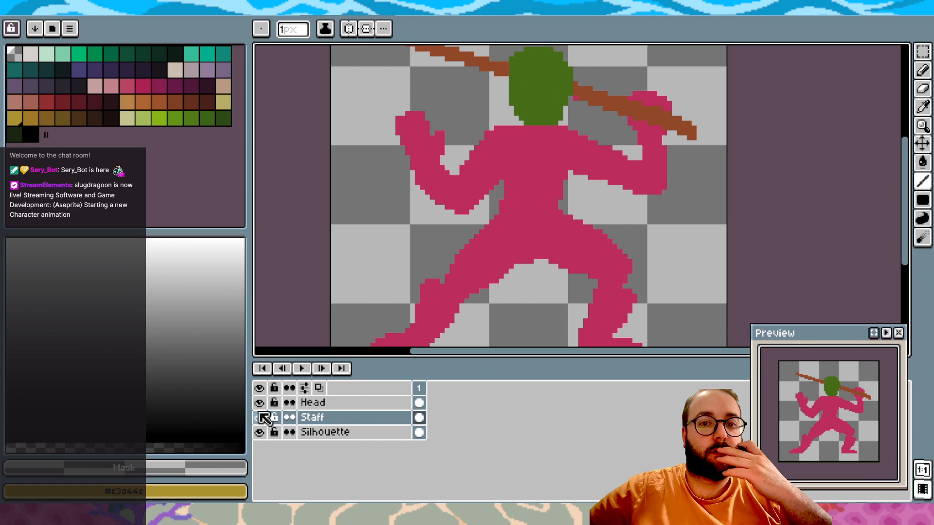
Add a new layer above the Staff layer and name it Torso
right_click(325, 417)
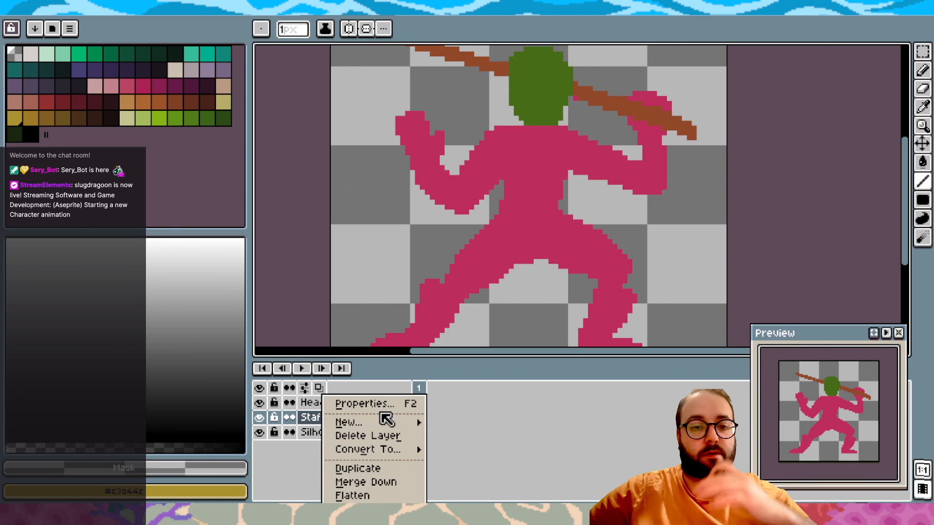
mouse_move(375, 426)
click(477, 422)
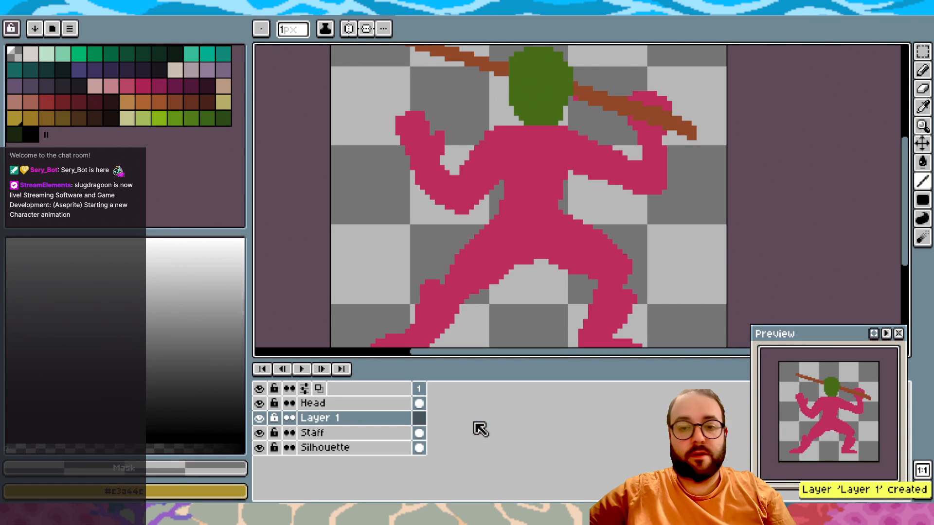
right_click(346, 421)
click(383, 403)
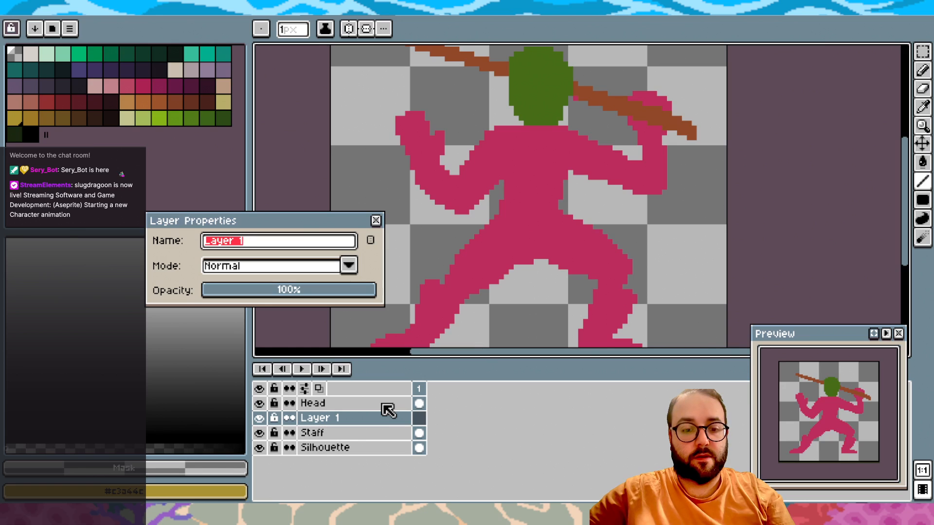
text(Torso)
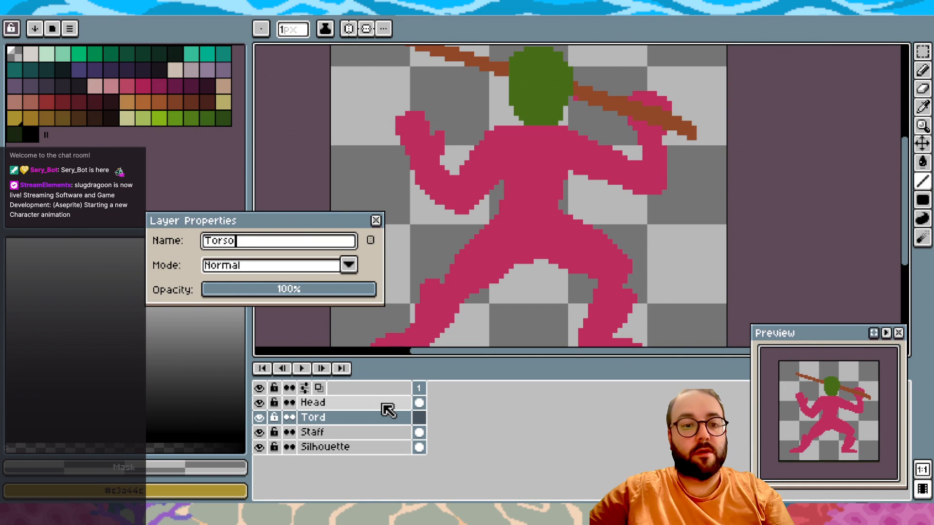
key(Return)
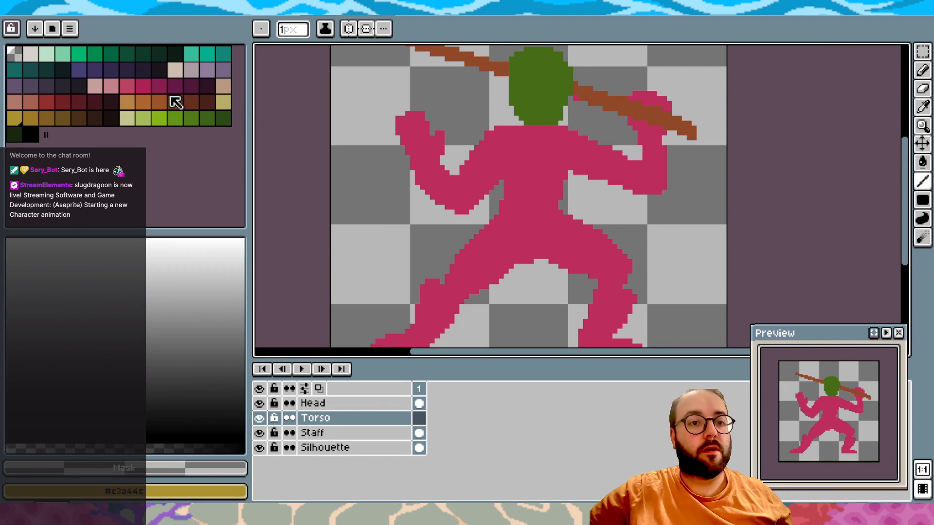
Paint the torso's left edge and left shoulder corner in dark blue (Idx-19) with the 2 px Pencil on the Torso layer
click(98, 74)
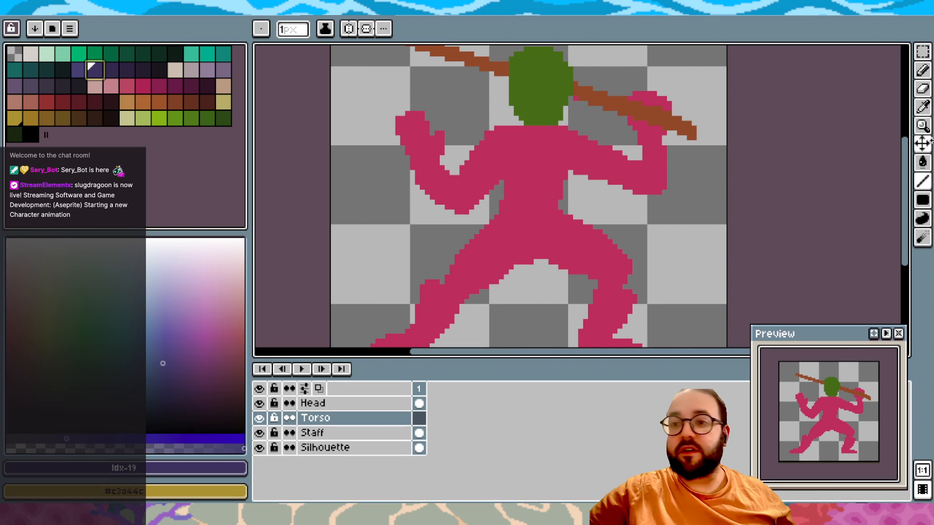
click(922, 70)
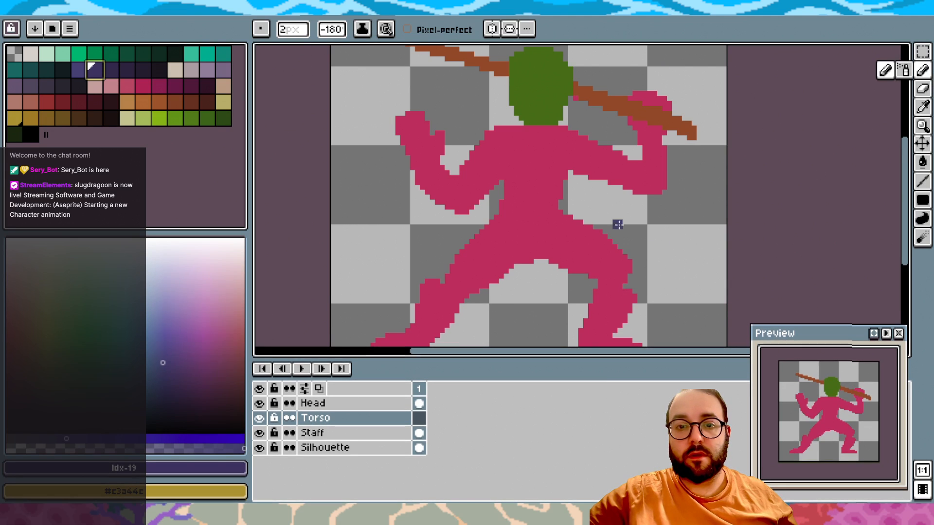
drag(508, 187, 508, 163)
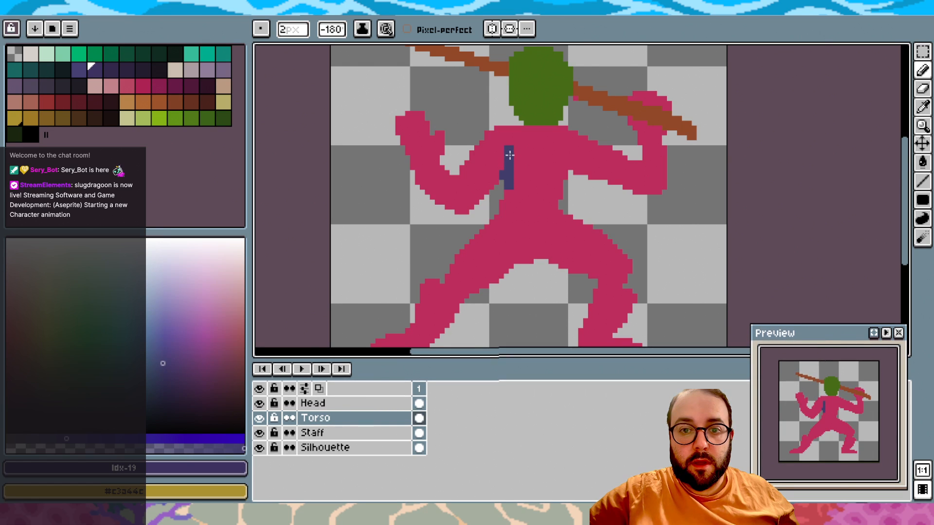
drag(509, 146, 508, 132)
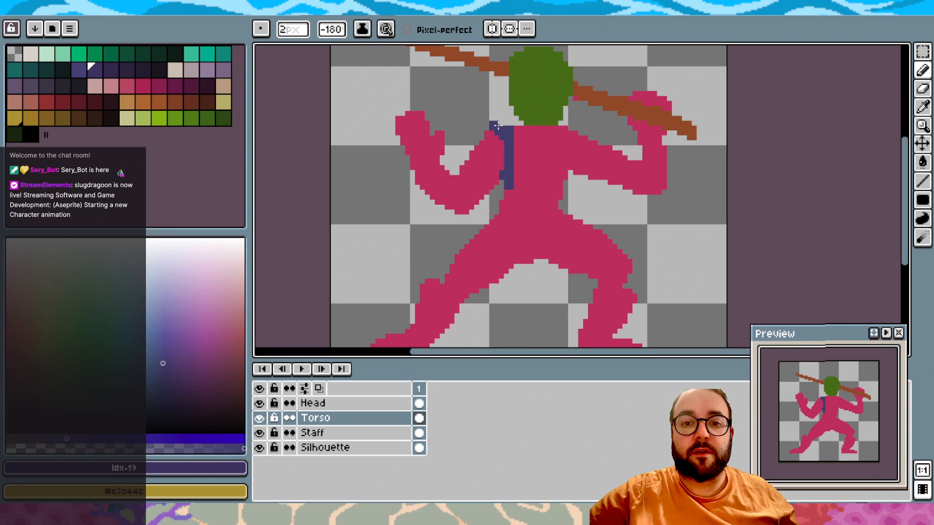
click(512, 185)
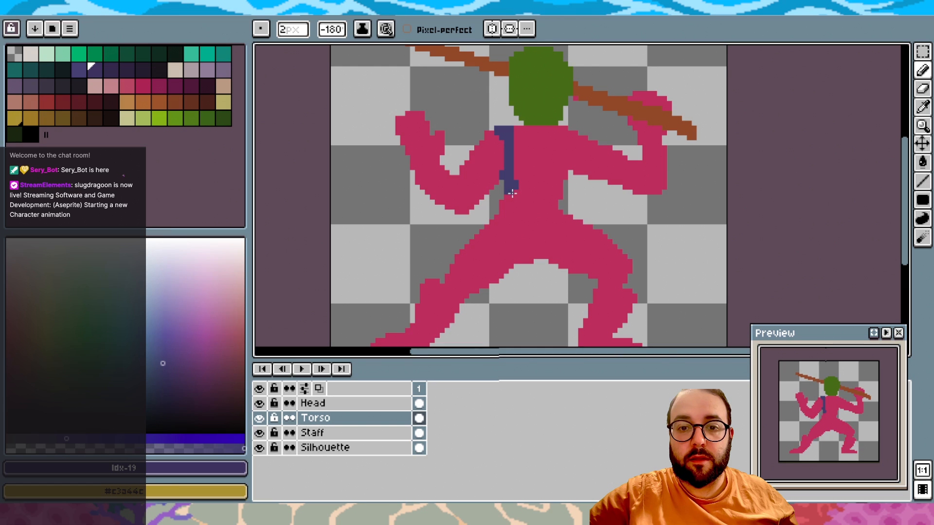
Paint the torso's waist line and right edge in dark blue and fill the interior up to the neck
drag(554, 205, 520, 204)
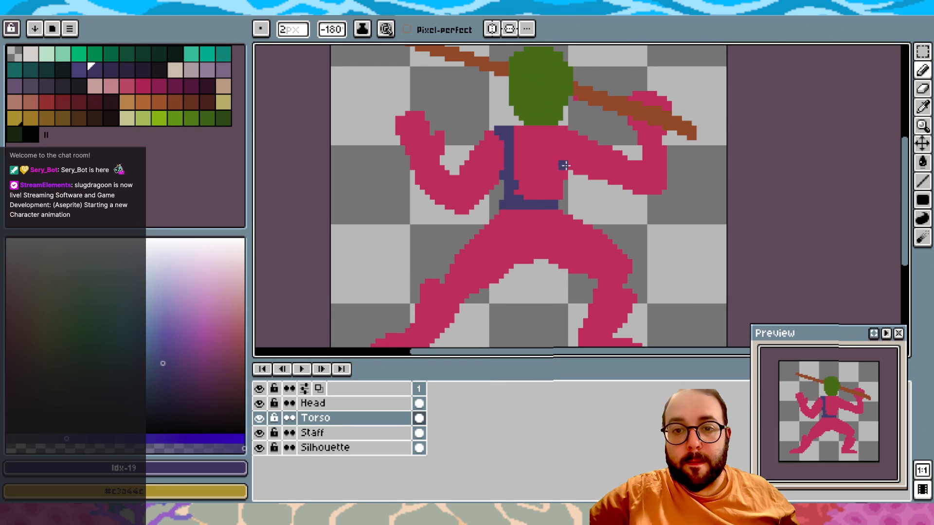
mouse_move(568, 166)
mouse_down()
mouse_move(568, 130)
mouse_move(559, 191)
mouse_move(552, 181)
mouse_up()
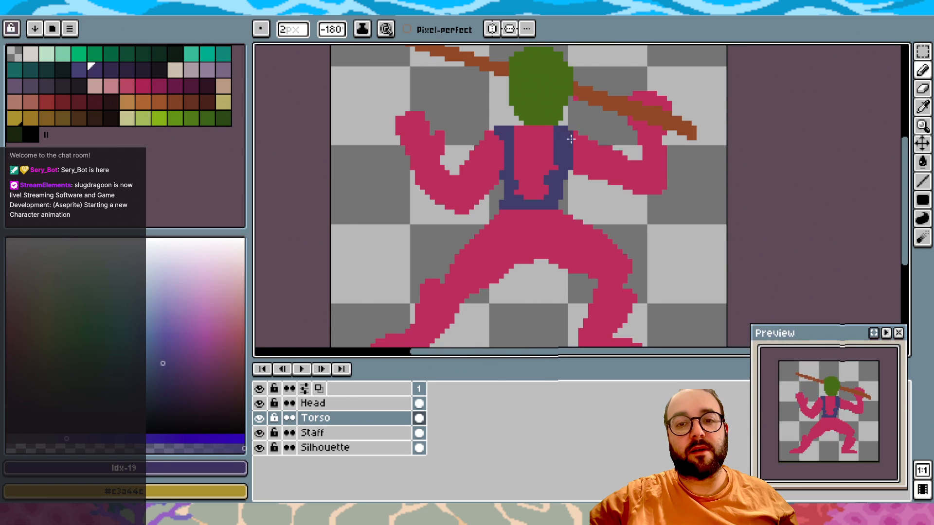
mouse_move(545, 187)
mouse_down()
mouse_move(551, 168)
mouse_move(535, 195)
mouse_move(522, 187)
mouse_move(535, 192)
mouse_move(523, 180)
mouse_move(553, 138)
mouse_move(525, 134)
mouse_up()
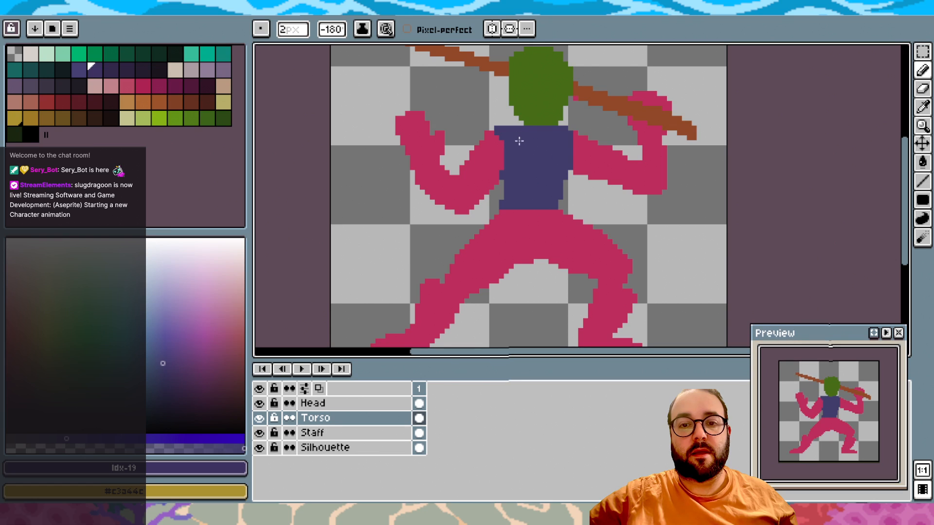
Try to shift the torso's left shoulder down by one pixel using an 11 × 12 px rectangular selection, and undo it
scroll(523, 188, up, 3)
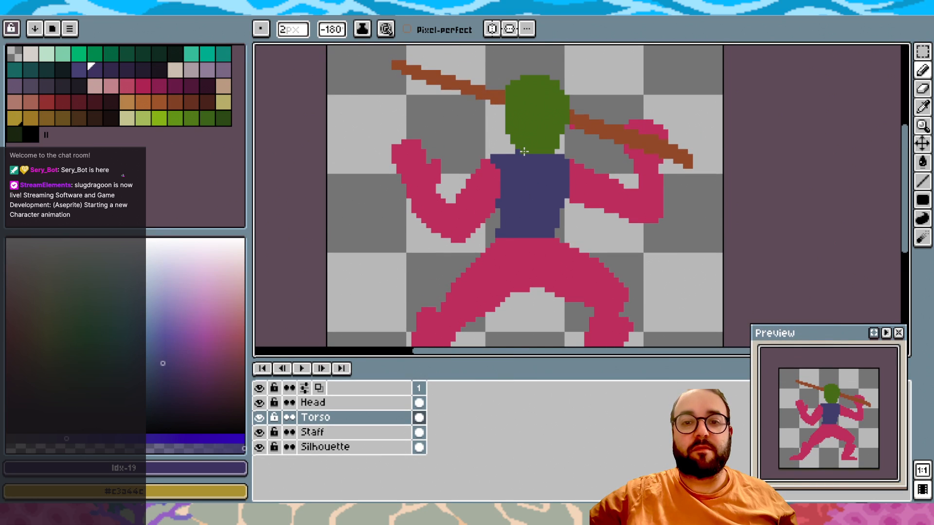
scroll(524, 151, up, 2)
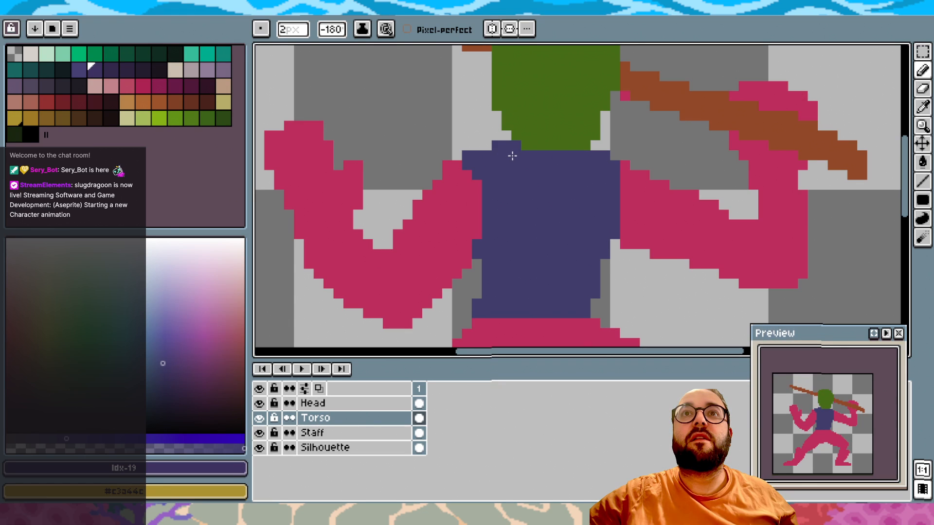
scroll(522, 226, down, 3)
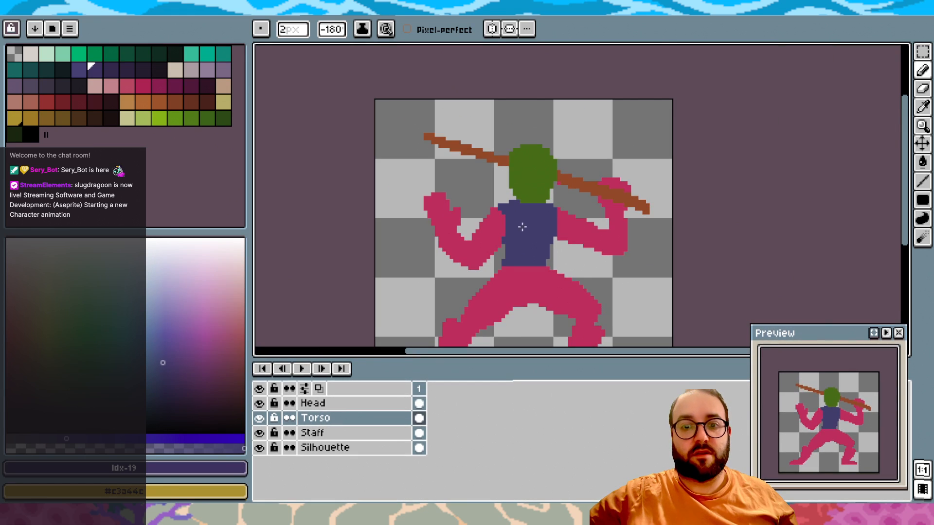
scroll(508, 201, up, 2)
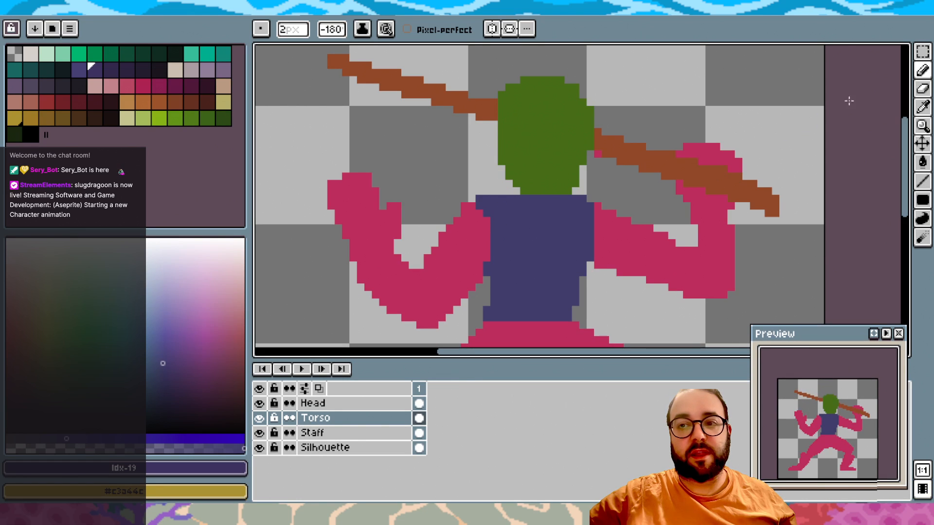
click(923, 51)
scroll(500, 208, down, 2)
mouse_move(397, 250)
mouse_down()
mouse_move(479, 104)
mouse_move(449, 117)
mouse_up()
click(419, 87)
drag(435, 191, 509, 119)
click(510, 138)
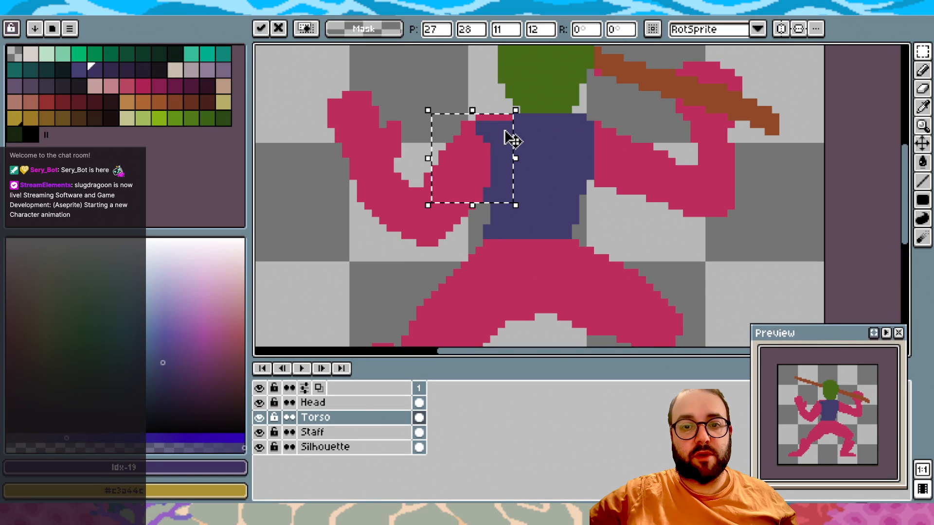
click(450, 95)
key(ctrl+z)
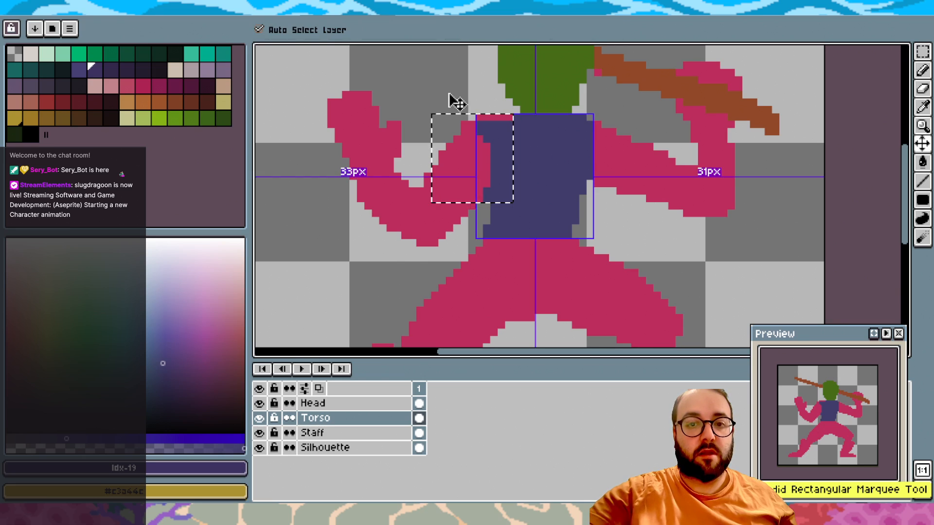
key(ctrl+z)
Try to lower the torso's left shoulder by one pixel using a taller 8 × 15 px rectangular selection
click(449, 95)
drag(449, 88, 507, 203)
click(498, 161)
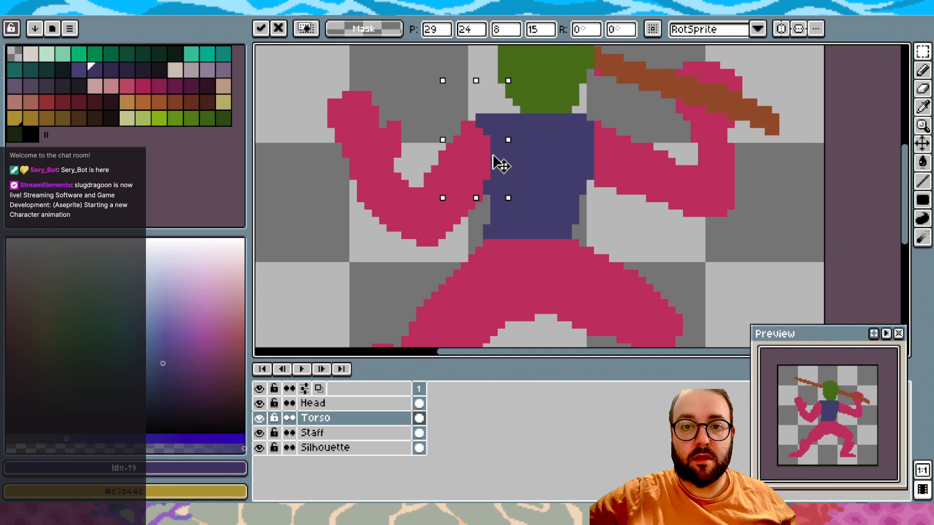
click(419, 93)
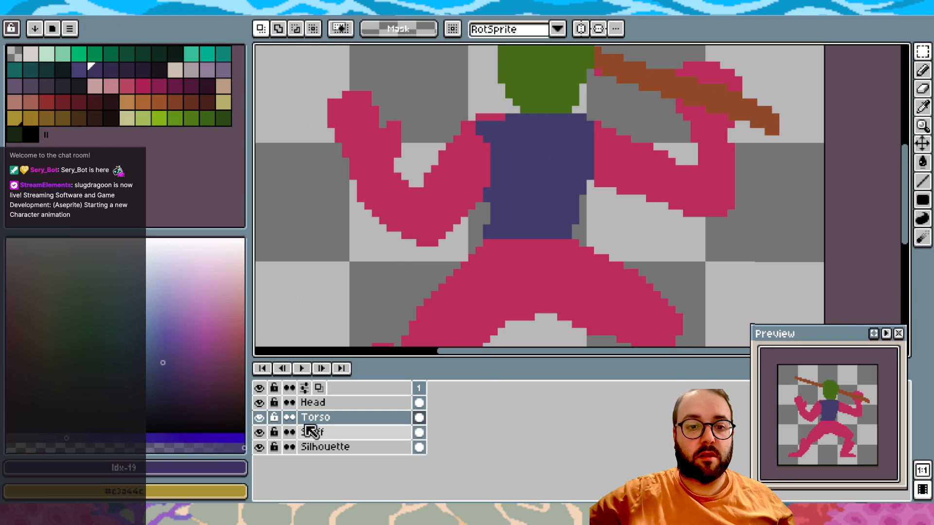
Toggle the visibility of the Head and Torso layers to compare the torso with the silhouette beneath
click(260, 402)
click(260, 416)
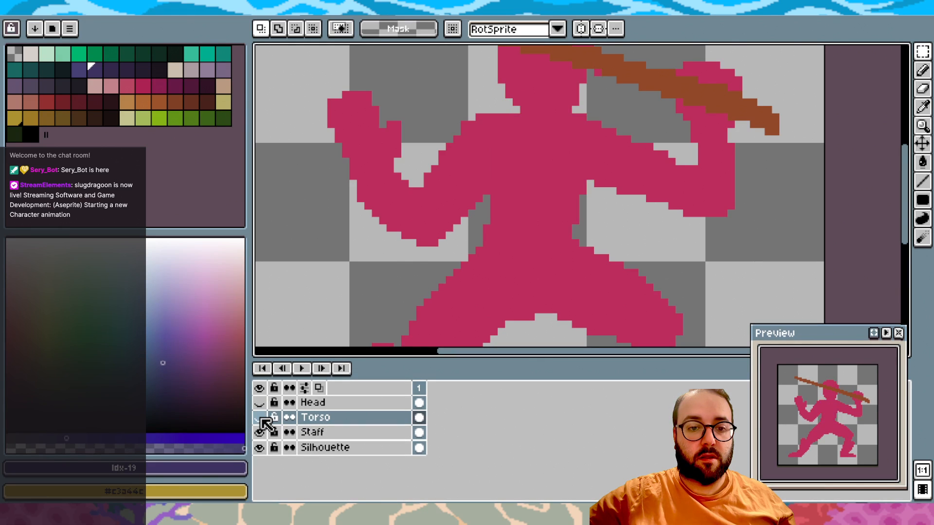
click(260, 403)
click(261, 414)
Try to lower the Silhouette layer's left arm and the leftover pink pixels at its shoulder by one pixel
click(322, 448)
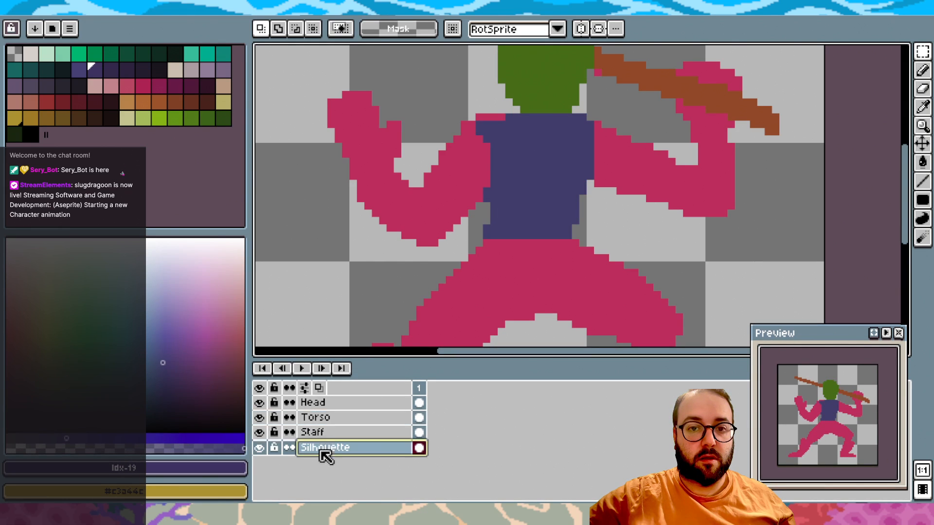
drag(314, 72, 496, 248)
click(479, 180)
key(Down)
click(360, 65)
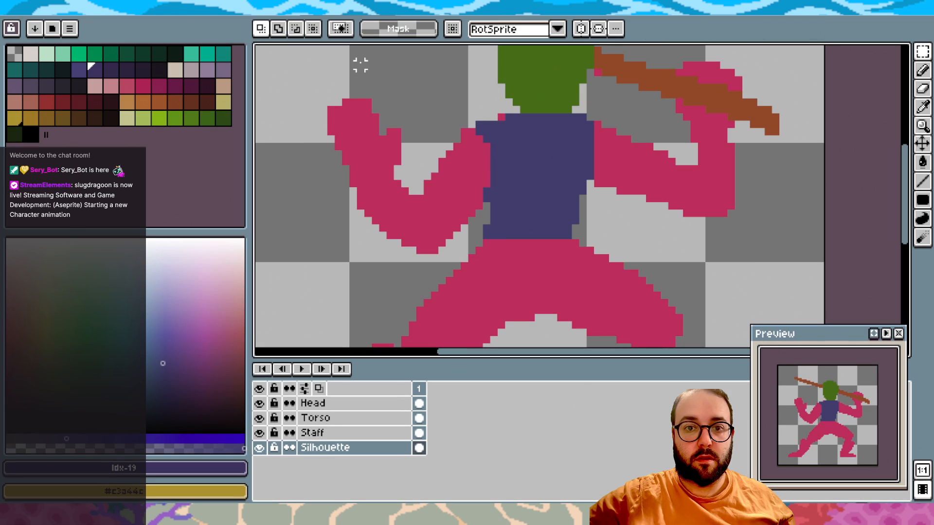
drag(486, 103, 502, 117)
key(Down)
click(746, 220)
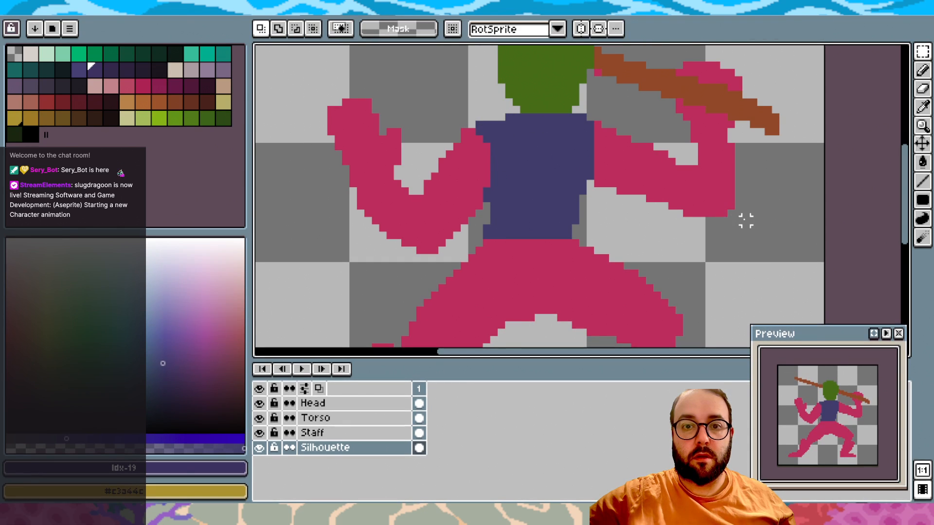
Undo the one-pixel shifts of the left arm and shoulder on the Silhouette and Torso layers, and clear the selection
scroll(746, 221, down, 2)
scroll(742, 220, right, 1)
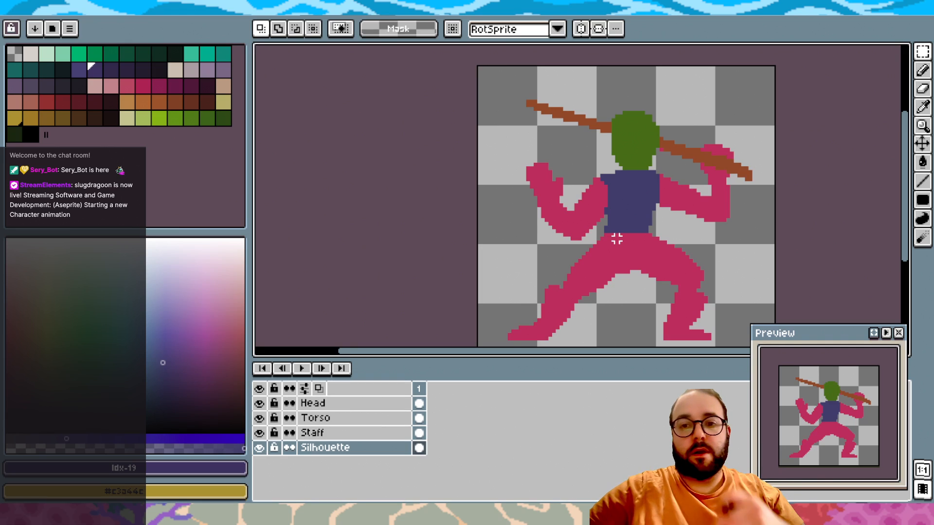
scroll(615, 241, up, 2)
scroll(628, 184, up, 1)
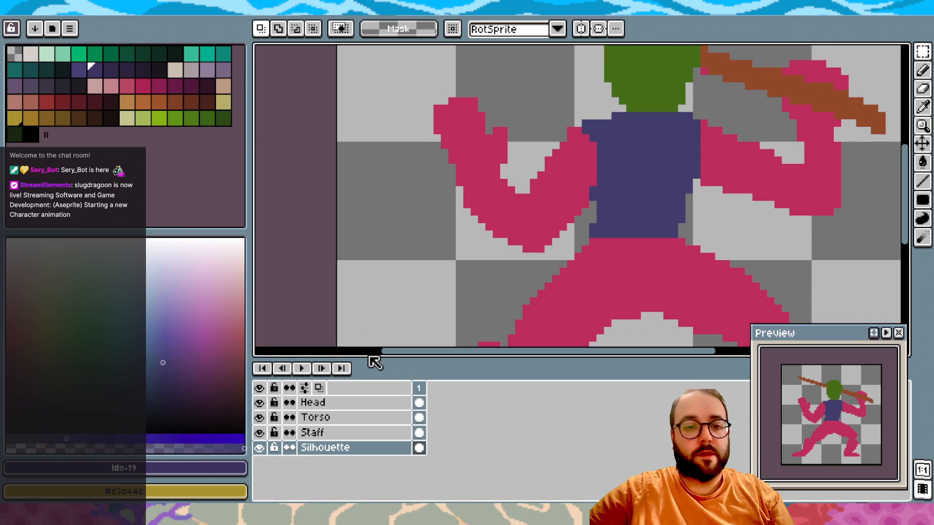
click(355, 418)
scroll(467, 278, down, 2)
scroll(592, 240, down, 3)
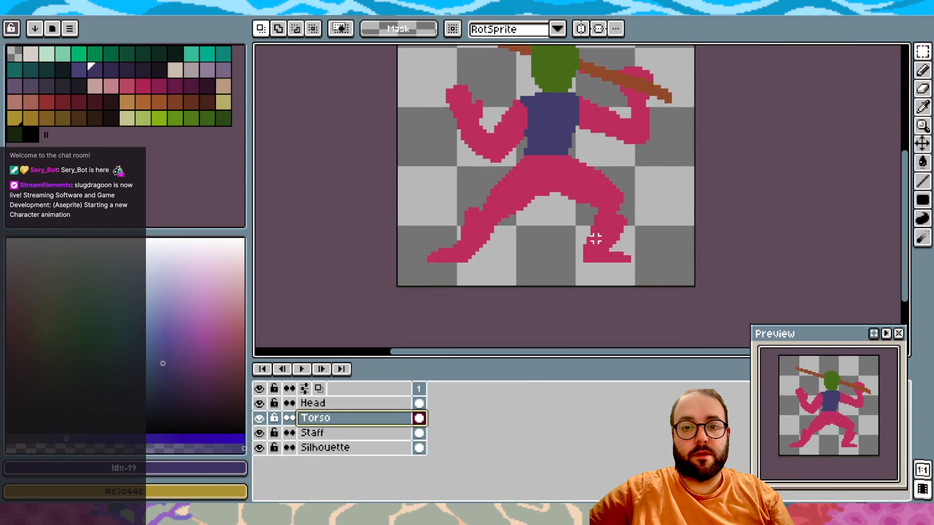
key(ctrl)
key(ctrl+z)
key(ctrl+z)
key(ctrl+y)
key(ctrl+z)
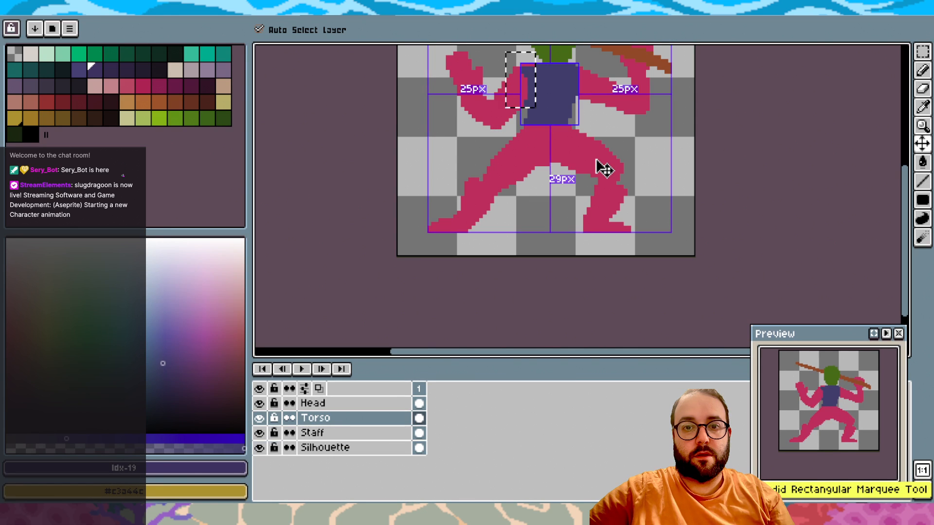
key(ctrl+z)
scroll(596, 160, up, 3)
scroll(596, 160, up, 2)
click(707, 184)
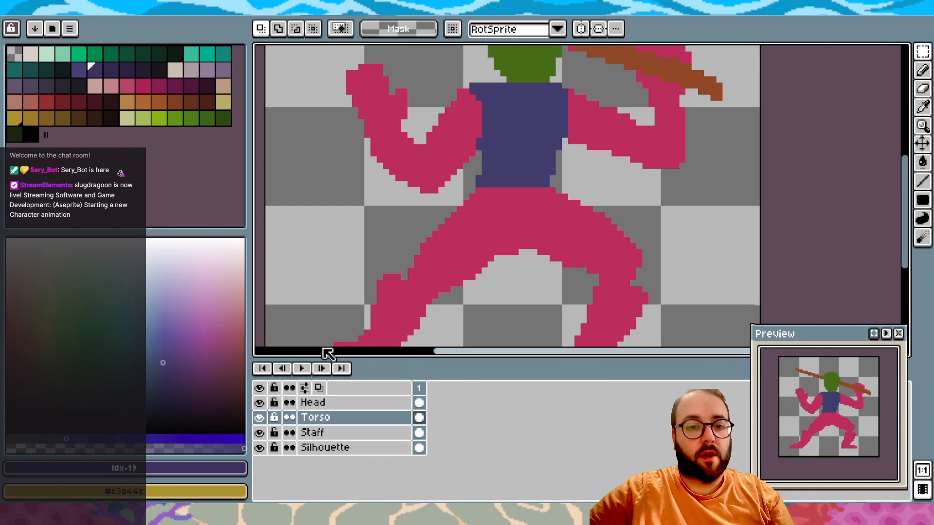
Paint a one-pixel-high dark blue strip along the torso's top edge beside the neck with the 2 px Pencil
click(923, 69)
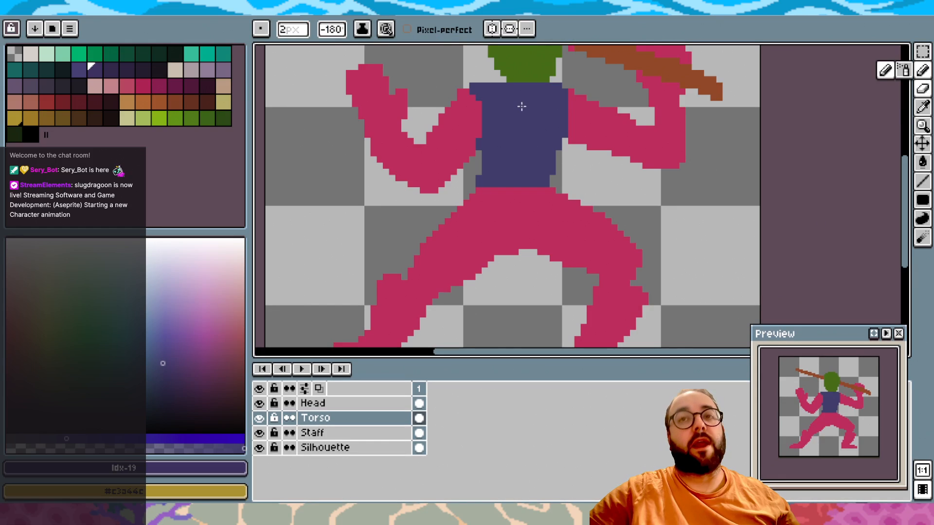
scroll(488, 96, up, 2)
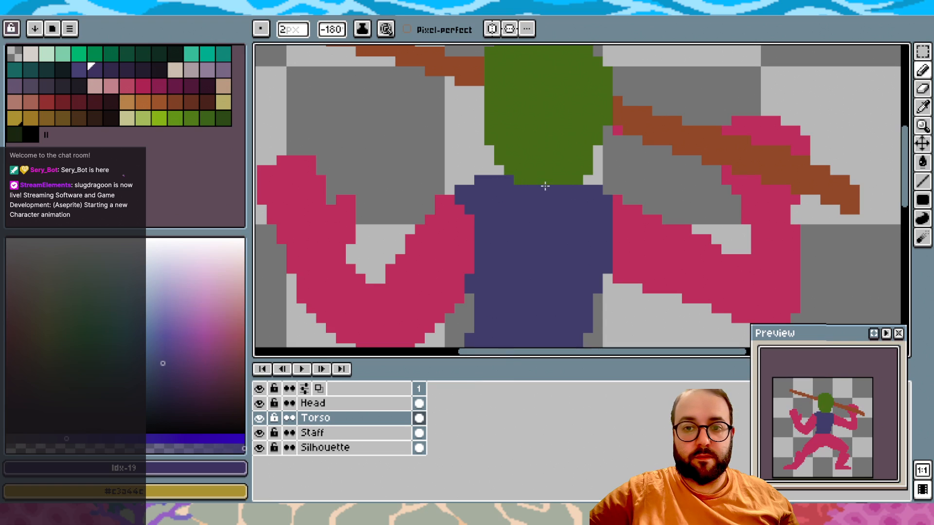
scroll(511, 275, down, 2)
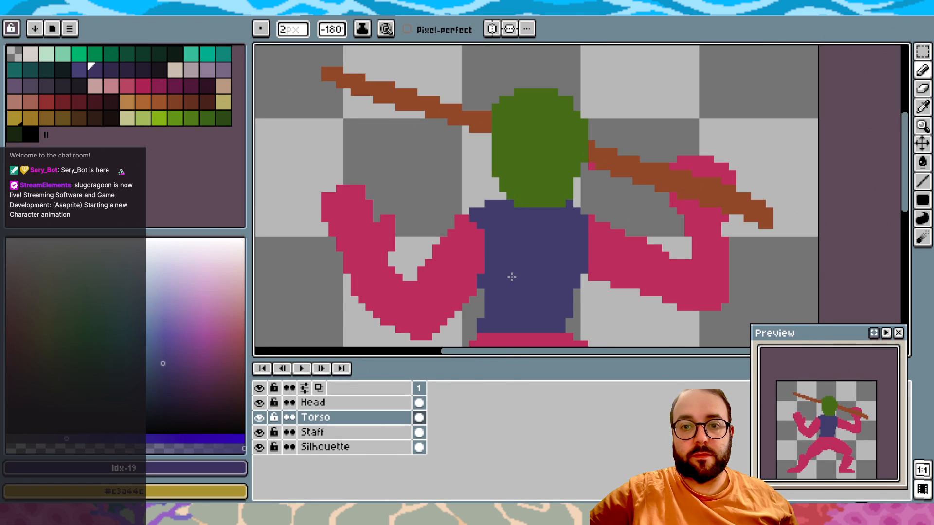
scroll(541, 227, up, 1)
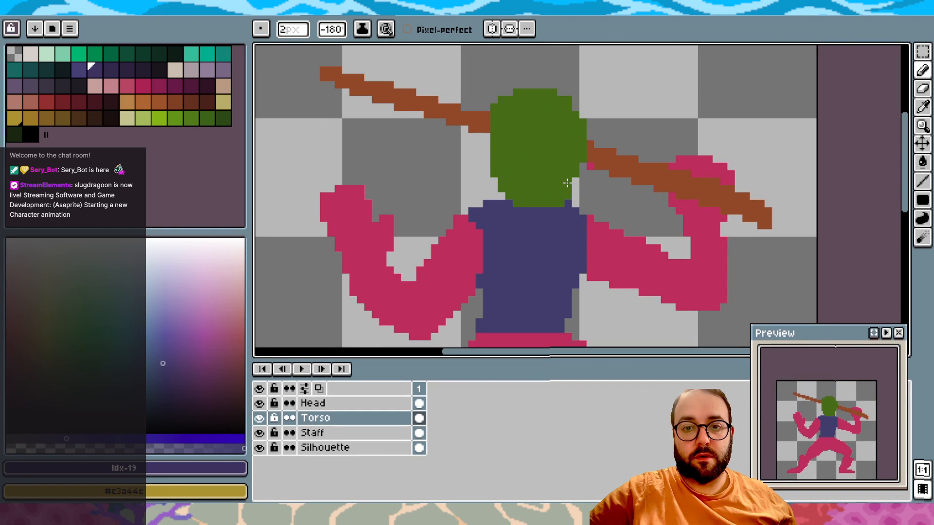
key(m)
drag(439, 179, 499, 289)
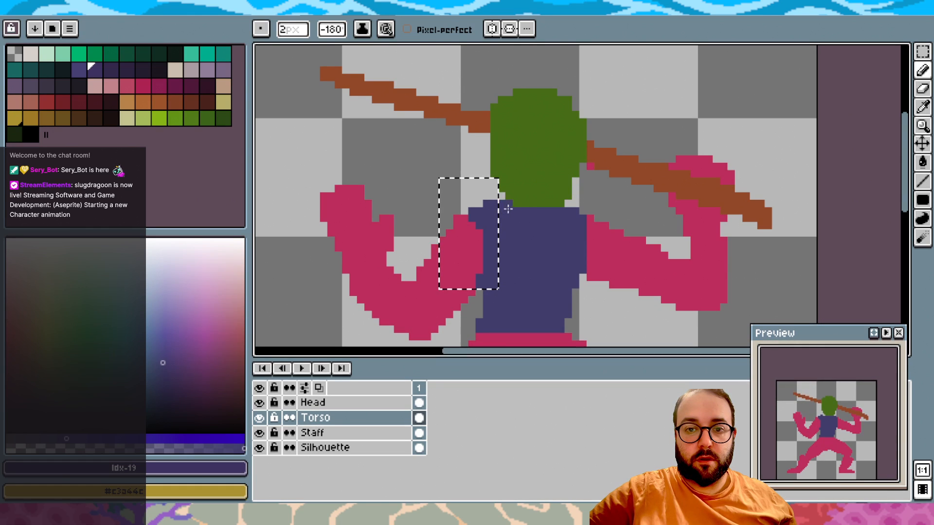
click(922, 71)
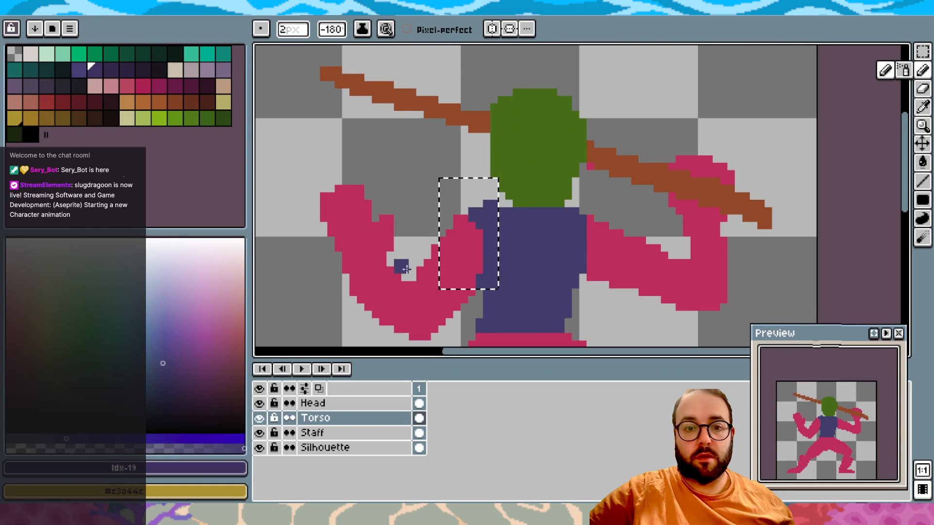
key(ctrl+d)
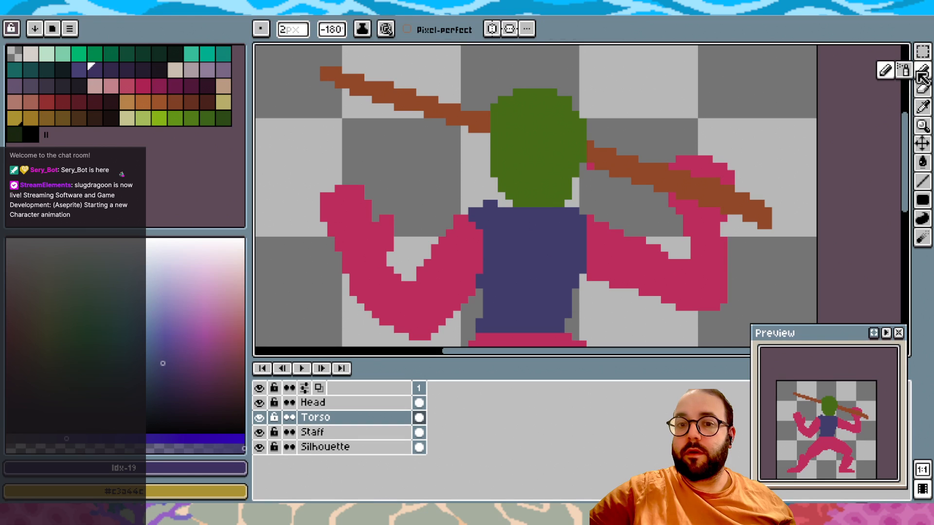
Extend the dark blue strip along the torso's top edge on both sides of the neck with the 2 px Pencil
drag(497, 209, 519, 206)
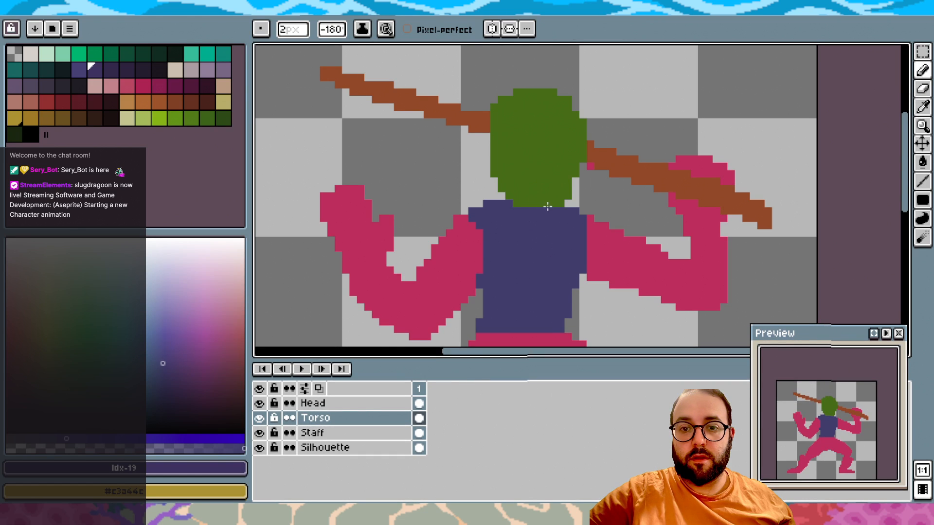
click(580, 193)
scroll(584, 193, down, 1)
drag(617, 216, 634, 210)
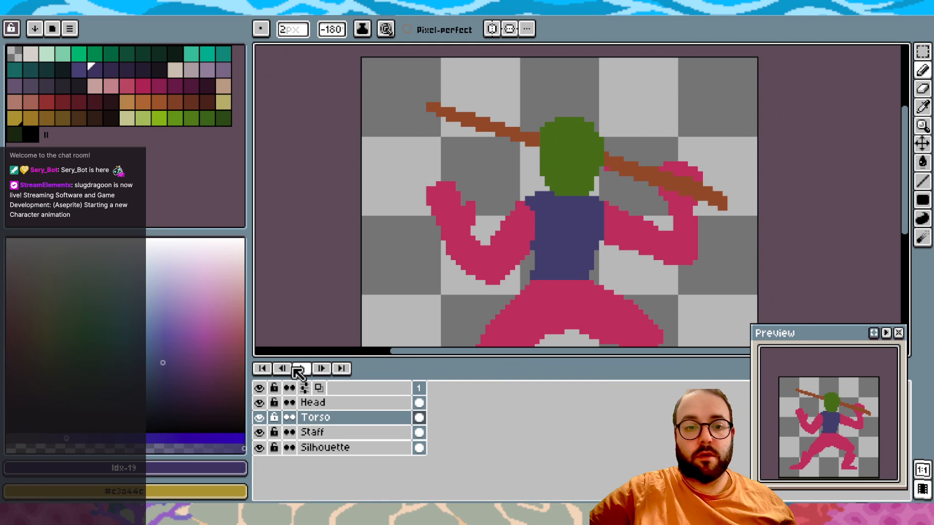
On the Head layer, paint the neck about four pixels down over the torso with the 2 px Pencil in the head's green
click(316, 403)
key(i)
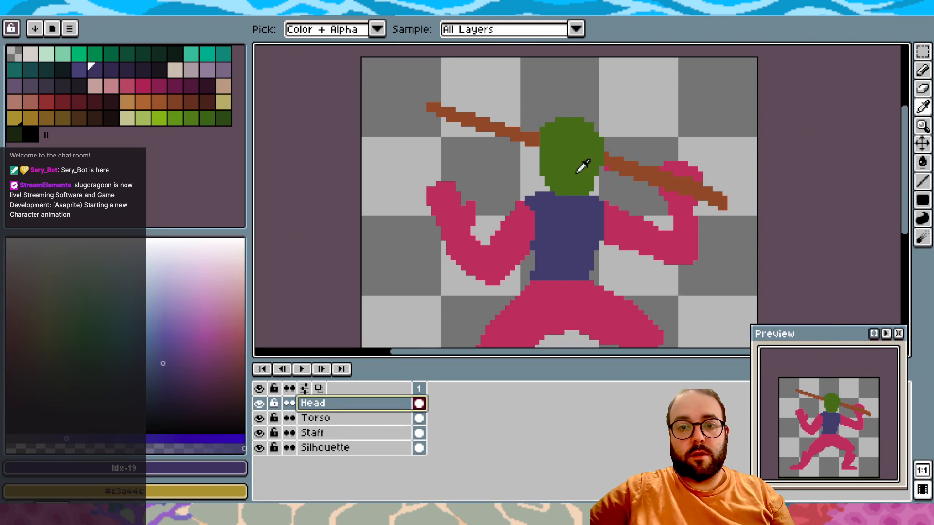
click(582, 167)
key(b)
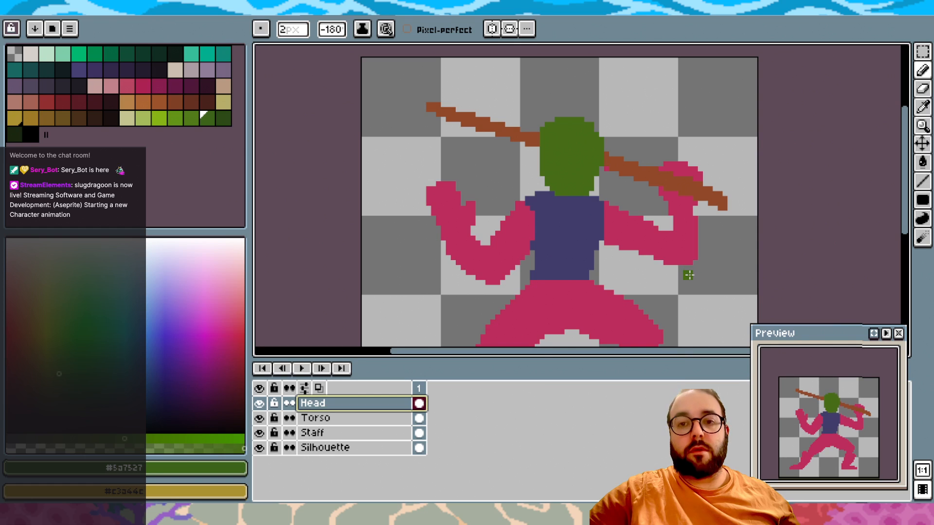
scroll(576, 196, up, 1)
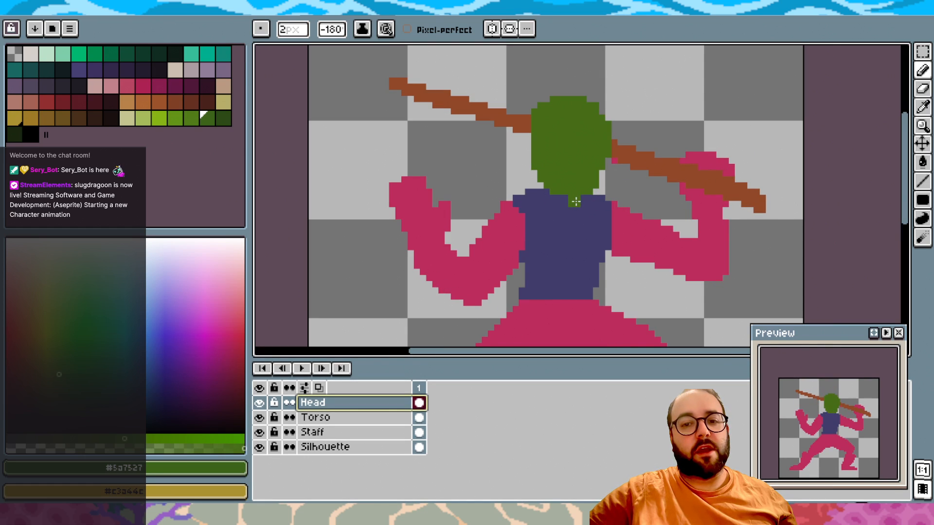
drag(571, 200, 577, 218)
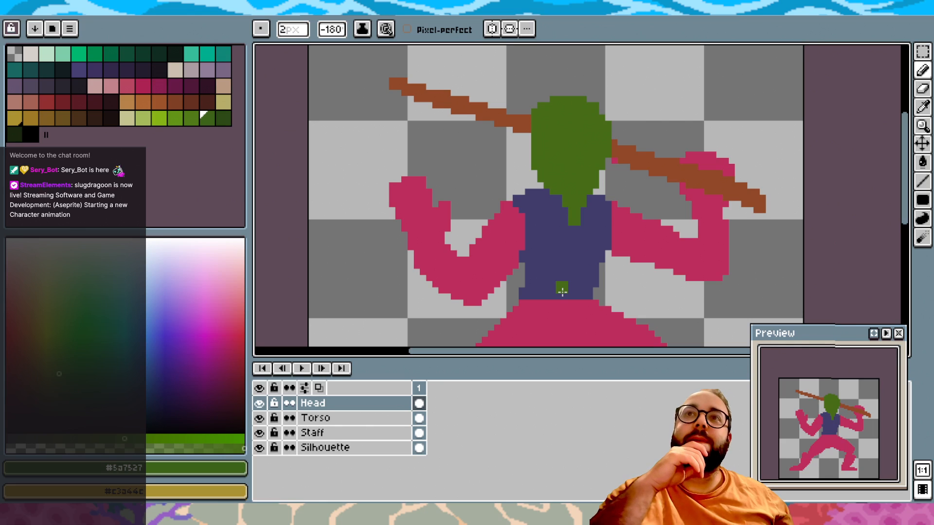
key(ctrl+z)
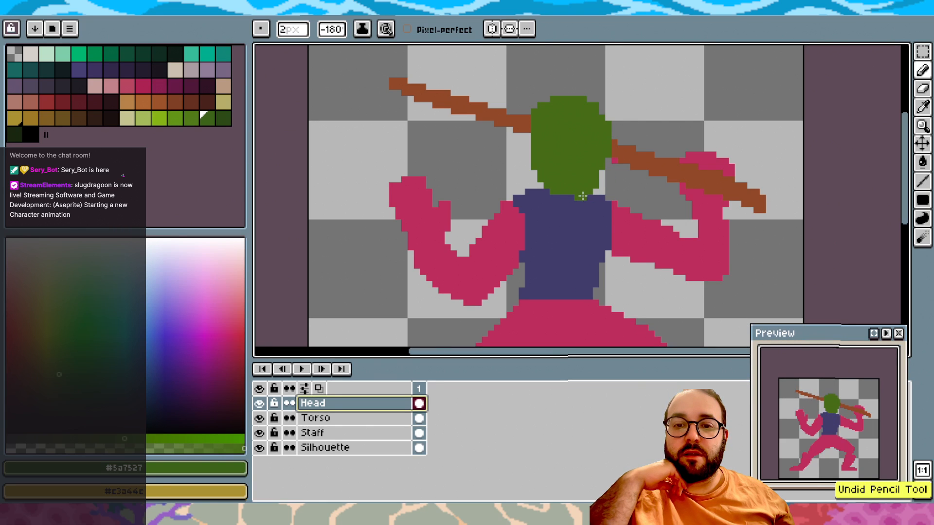
mouse_move(583, 211)
mouse_down()
mouse_move(557, 217)
mouse_move(569, 201)
mouse_move(589, 210)
mouse_move(590, 202)
mouse_up()
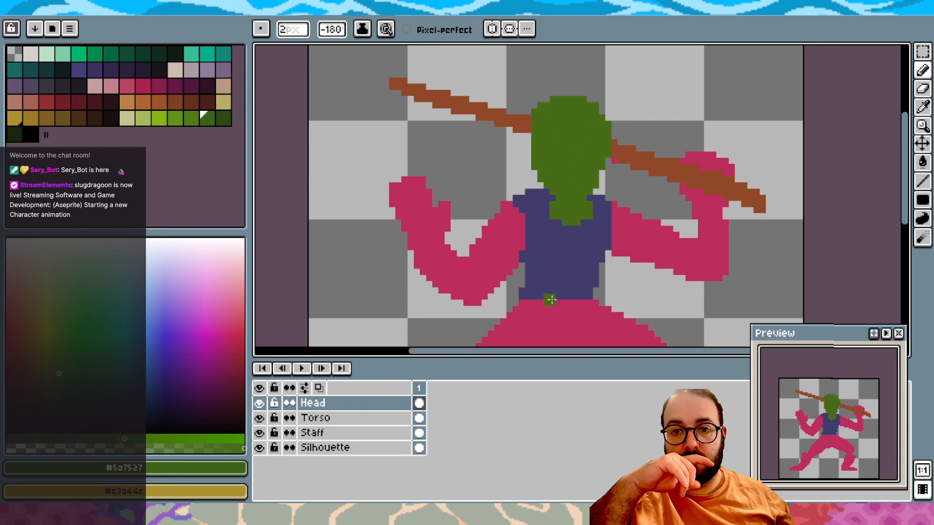
key(ctrl+z)
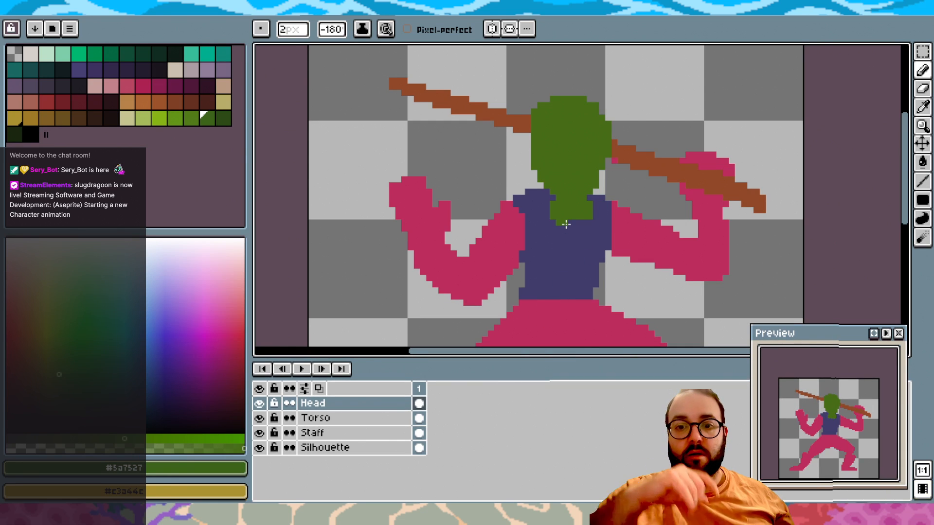
Try to extend the green neck on the Head layer by one more pixel row, and undo it
key(i)
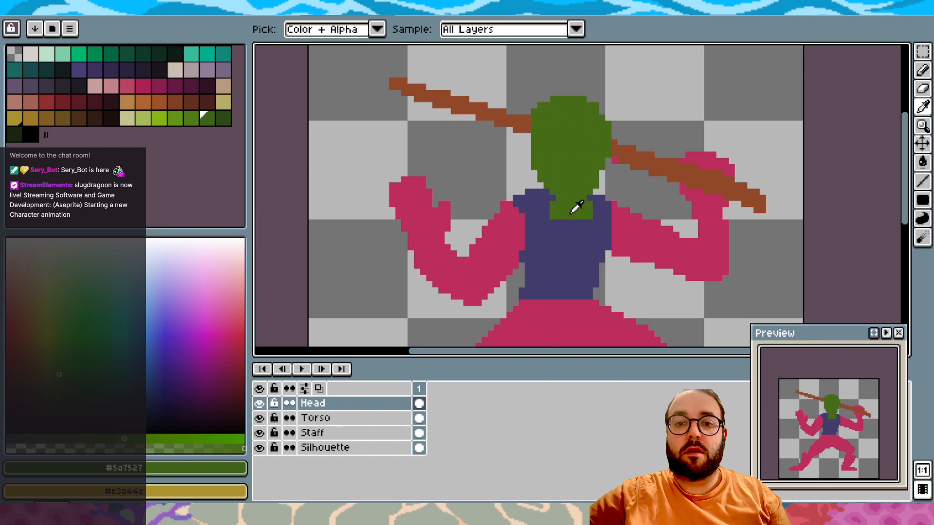
key(b)
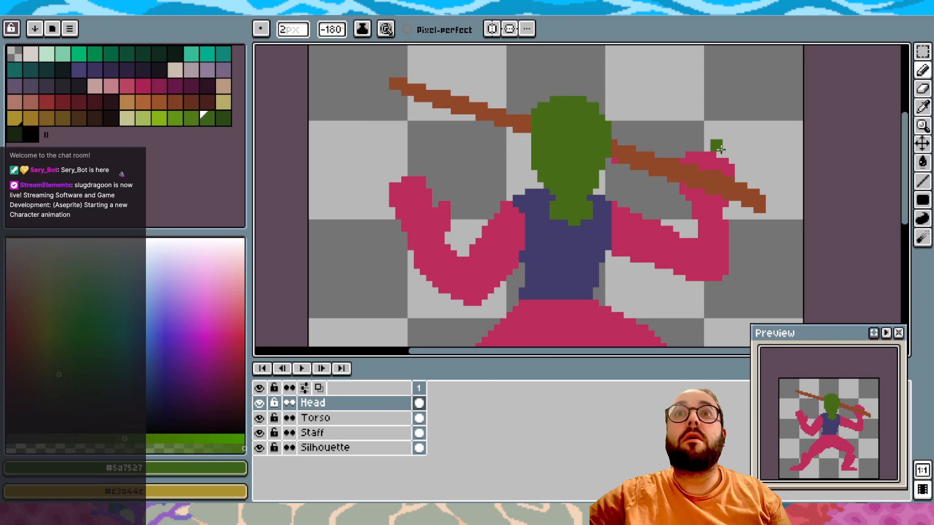
scroll(720, 149, down, 1)
key(ctrl+z)
alt+click(591, 217)
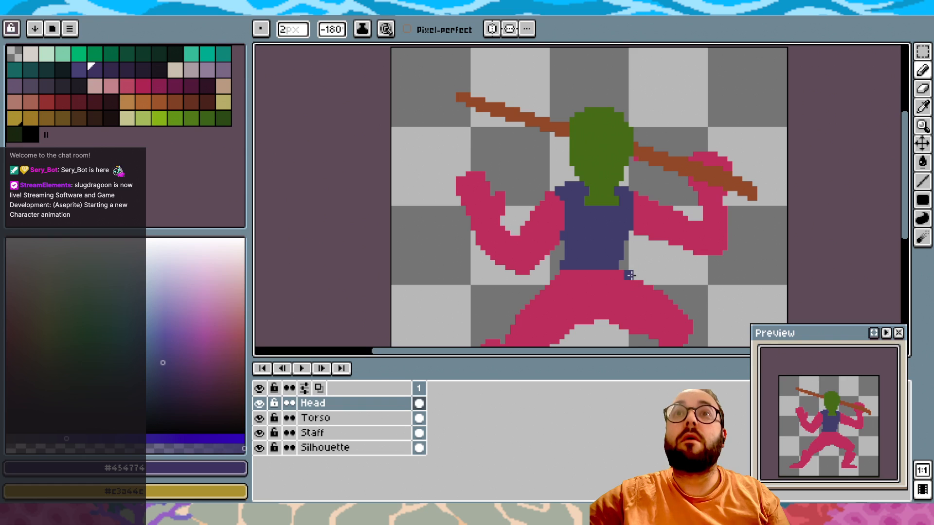
key(alt)
alt+click(603, 197)
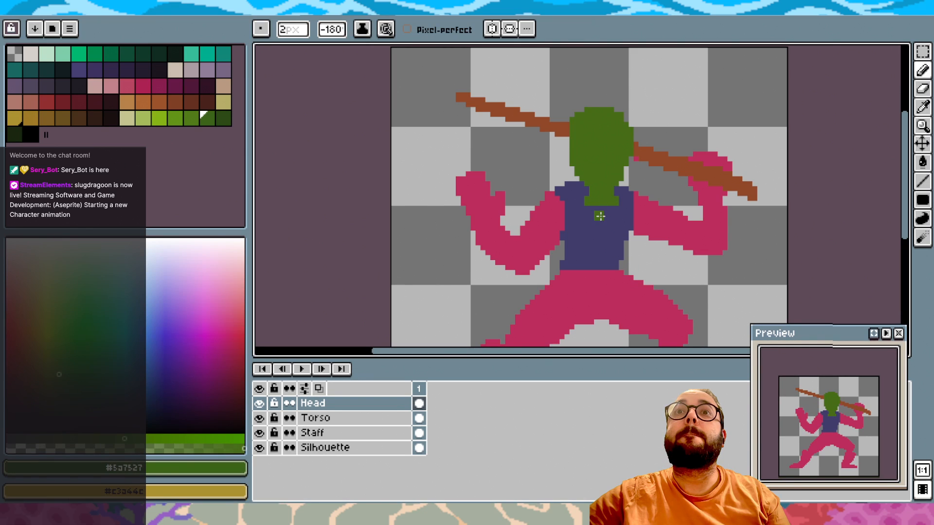
scroll(594, 194, up, 2)
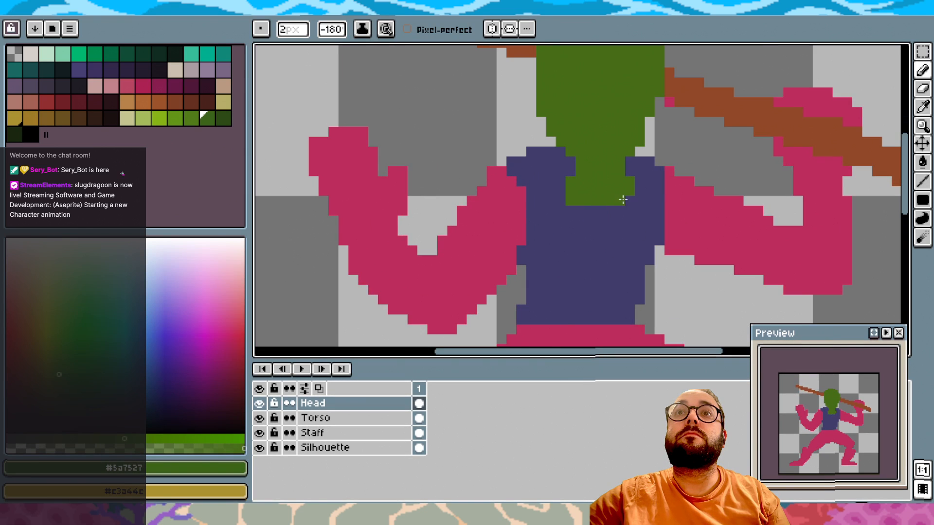
scroll(702, 200, down, 2)
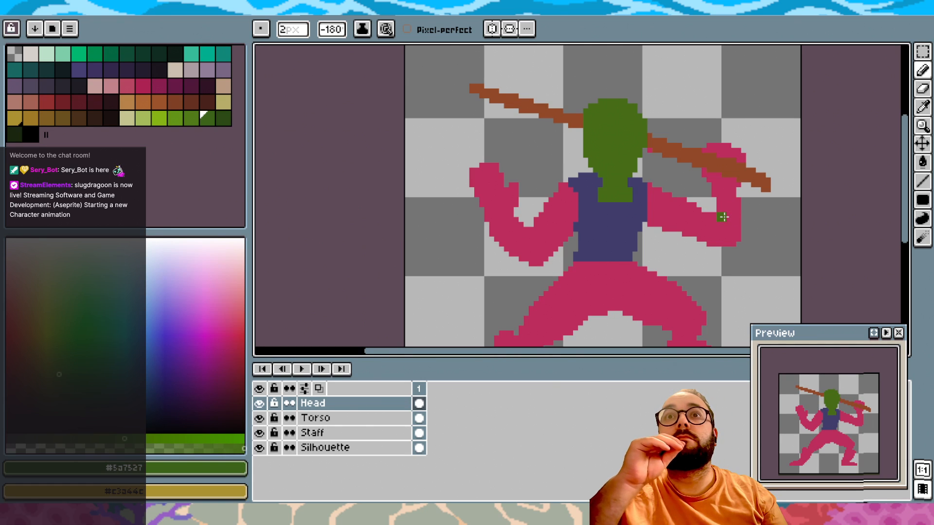
key(ctrl+z)
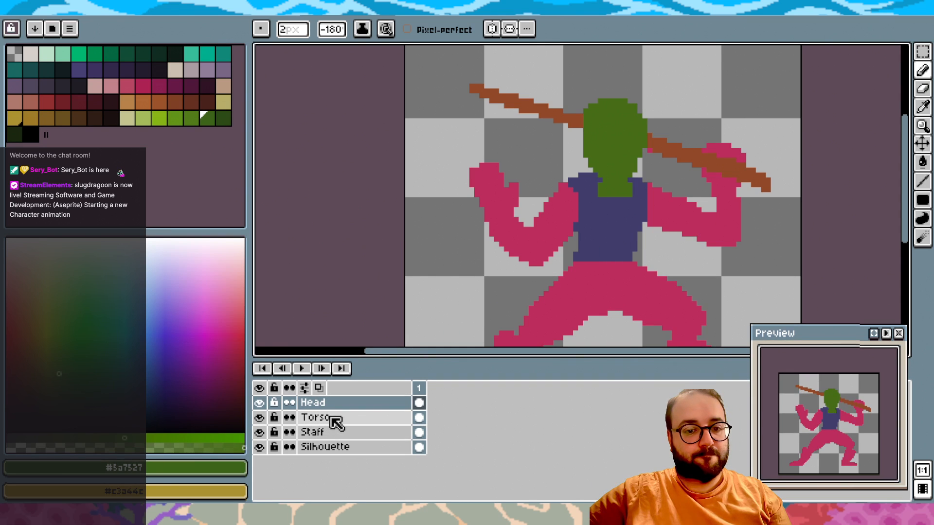
Add a new layer directly above the Staff layer and name it Right Arm
right_click(338, 431)
mouse_move(384, 427)
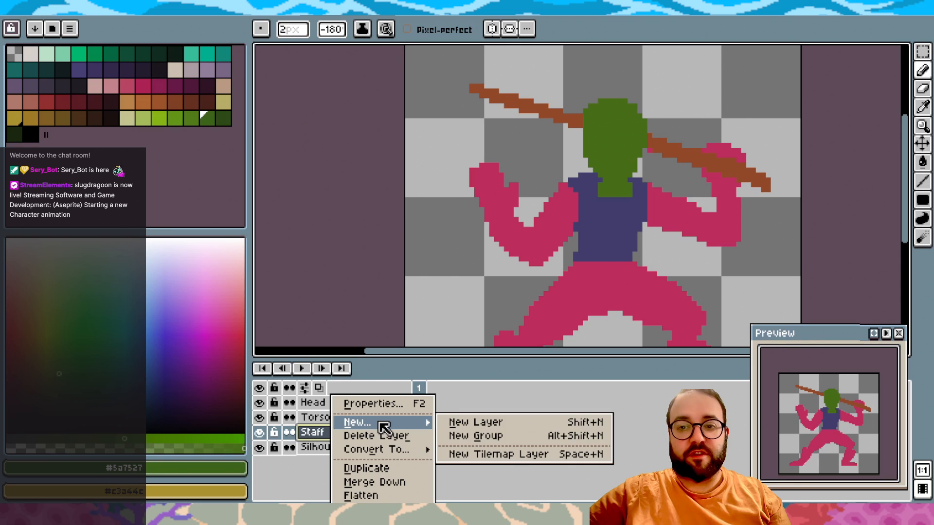
click(448, 423)
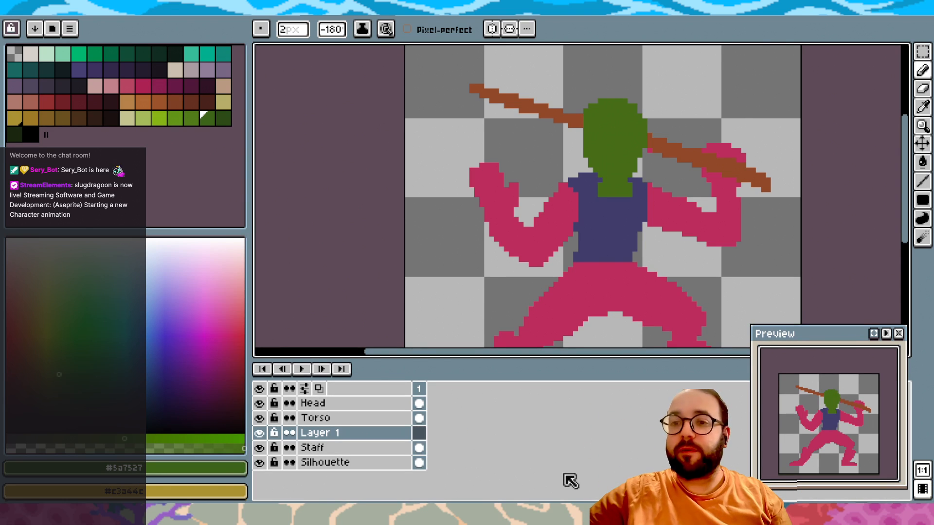
right_click(362, 440)
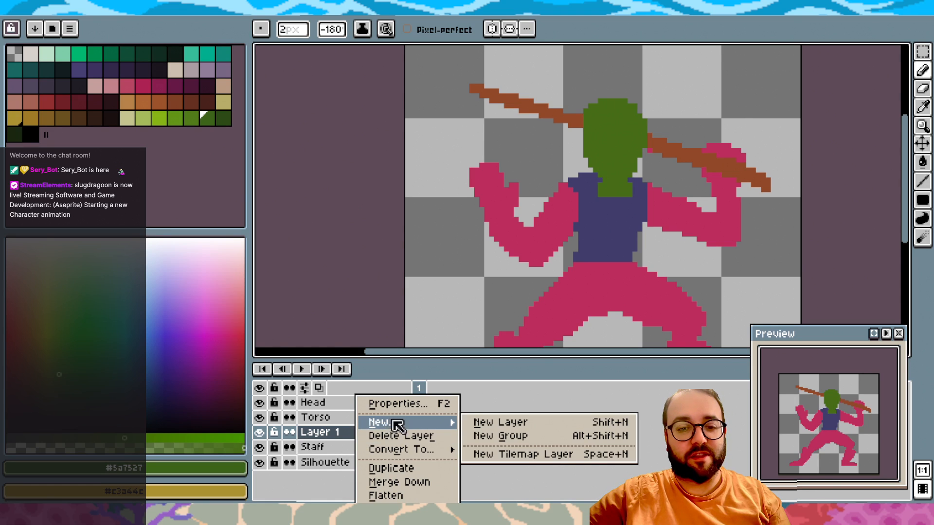
click(413, 406)
text(Ri)
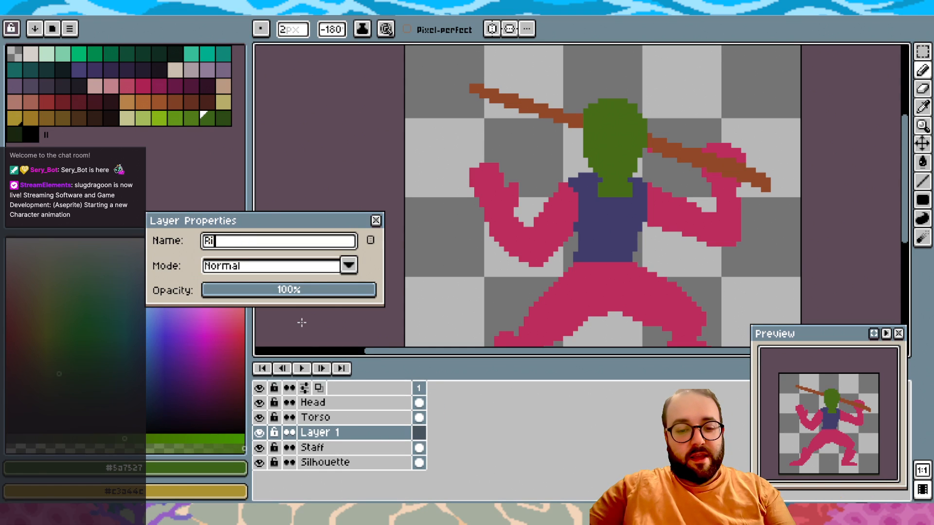
text(ght Arm)
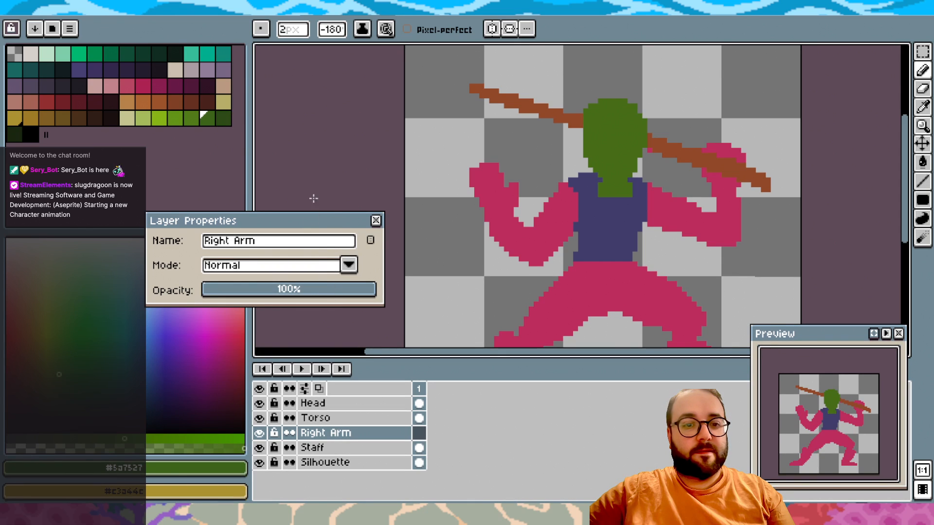
click(375, 220)
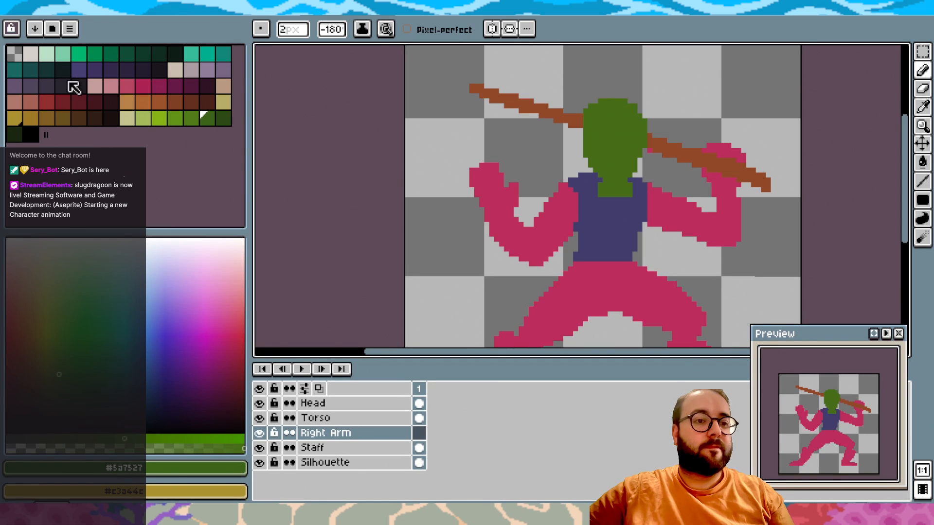
Paint the staff-side shoulder muted purple on the Right Arm layer, hiding the Torso layer to carry the shoulder slightly into the torso area
click(15, 86)
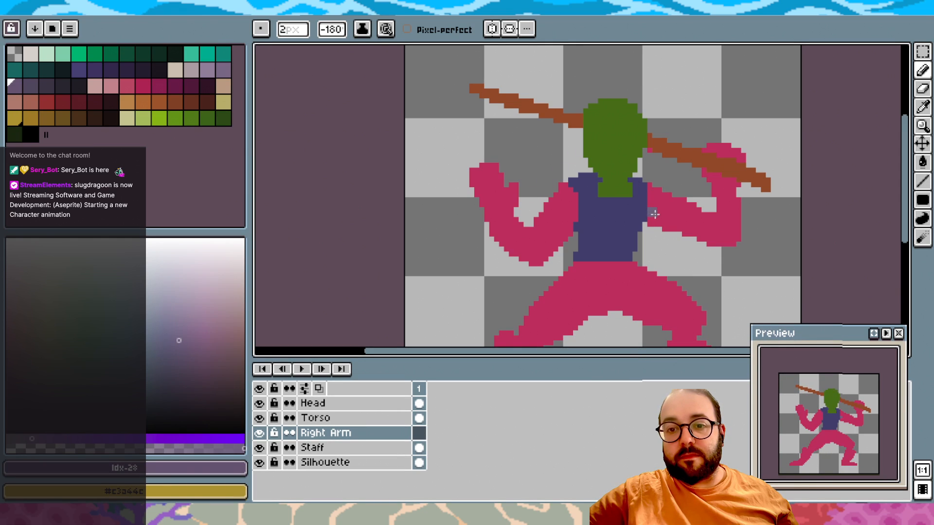
mouse_move(652, 208)
mouse_down()
mouse_move(651, 193)
mouse_move(653, 220)
mouse_move(667, 198)
mouse_up()
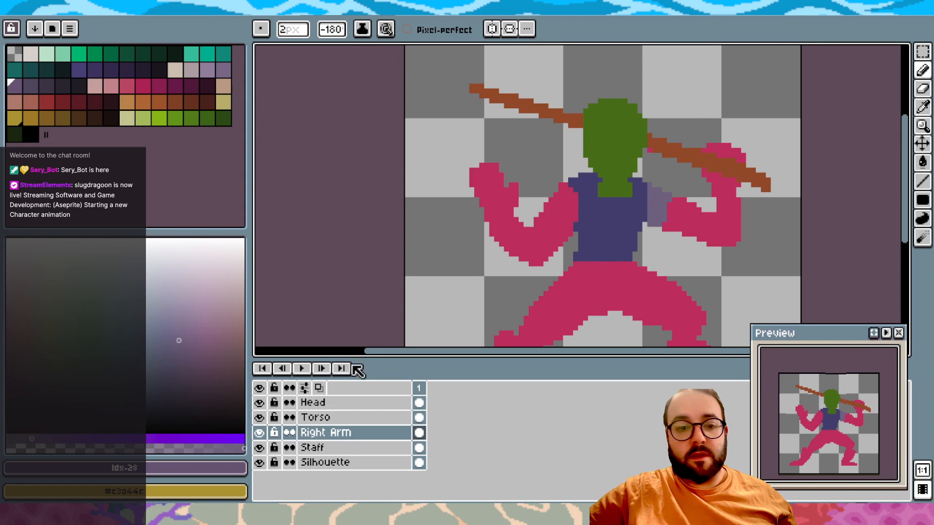
click(259, 418)
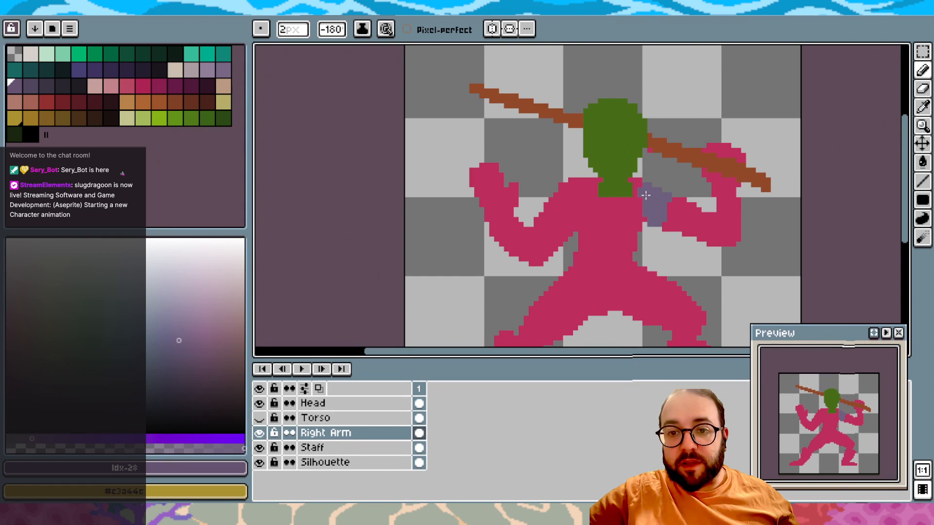
drag(642, 196, 649, 214)
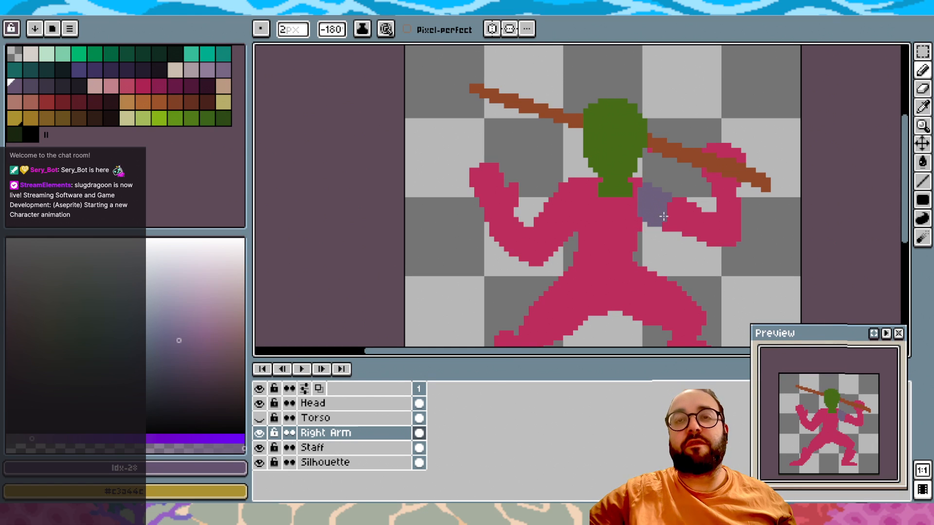
click(464, 320)
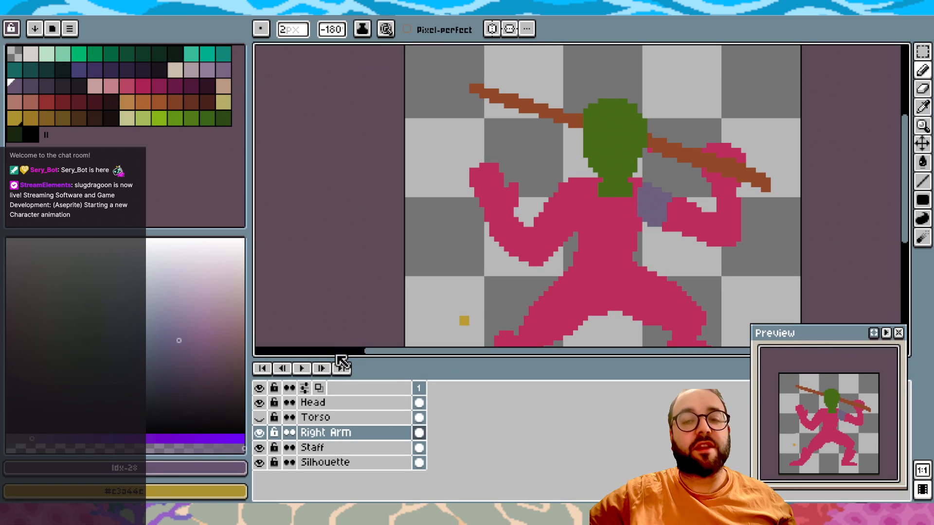
Toggle the Right Arm layer's visibility to check the painted shoulder, and show the Torso layer again
click(259, 432)
click(259, 432)
click(260, 417)
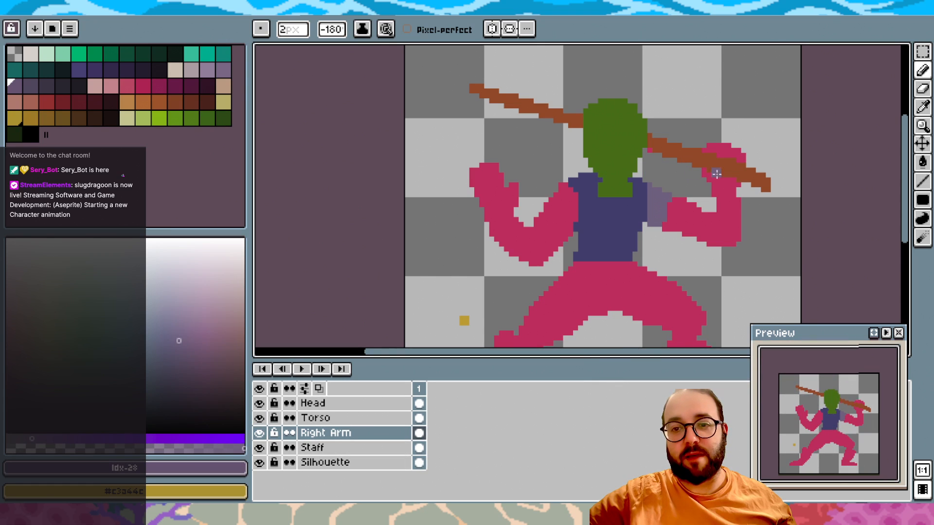
Paint the hand gripping the staff muted purple on the Right Arm layer, covering the staff where the fist closes around it
mouse_move(726, 178)
mouse_down()
mouse_move(736, 182)
mouse_move(741, 158)
mouse_up()
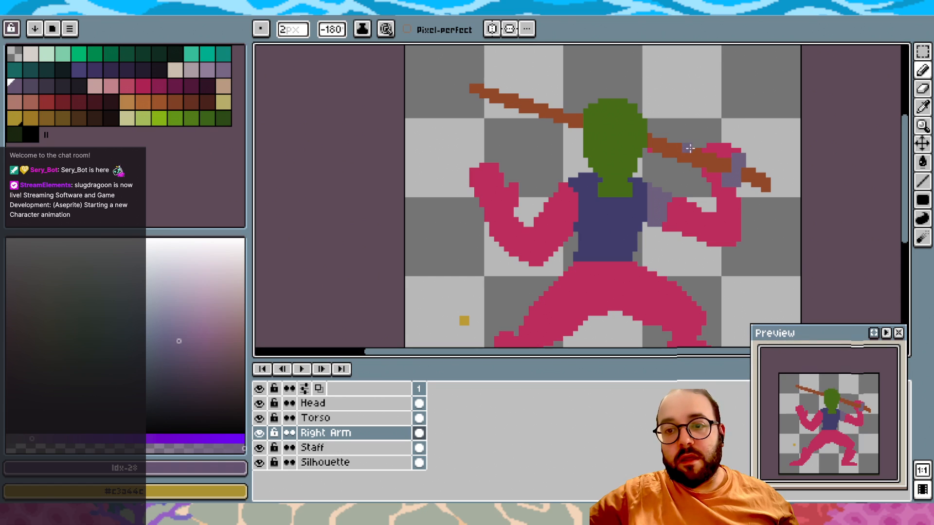
click(729, 170)
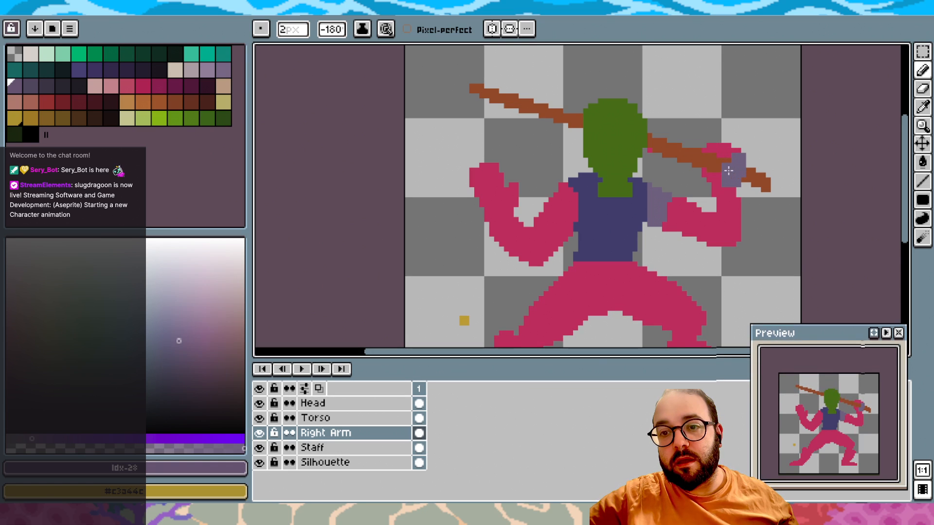
mouse_move(721, 170)
mouse_down()
mouse_move(724, 177)
mouse_move(722, 163)
mouse_move(733, 155)
mouse_move(707, 164)
mouse_up()
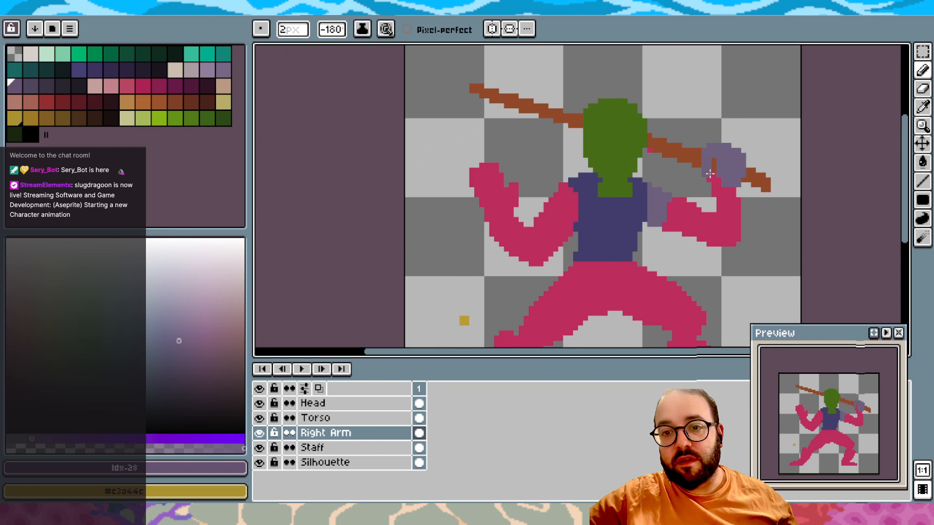
click(715, 161)
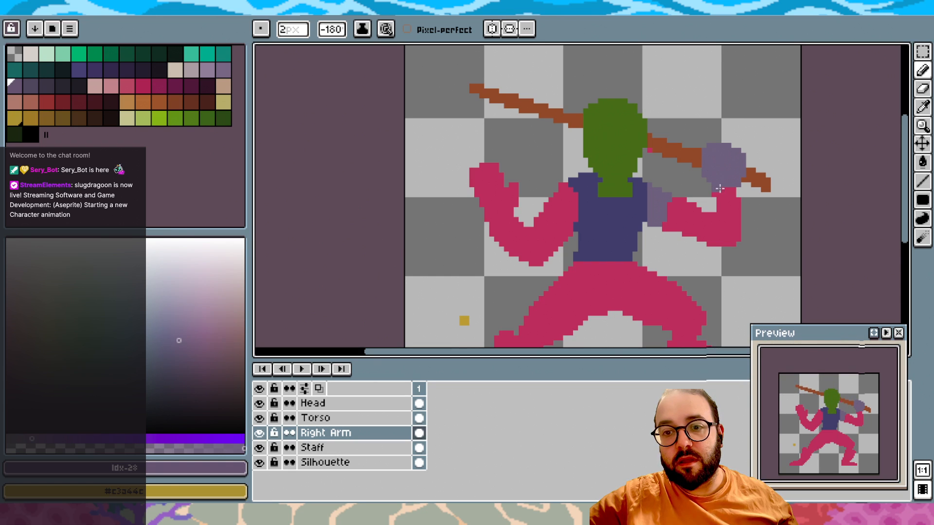
Paint the staff-side forearm, elbow and remaining upper arm muted purple on the Right Arm layer, joining the hand to the shoulder
mouse_move(729, 196)
mouse_down()
mouse_move(724, 214)
mouse_move(733, 210)
mouse_move(737, 236)
mouse_move(716, 227)
mouse_up()
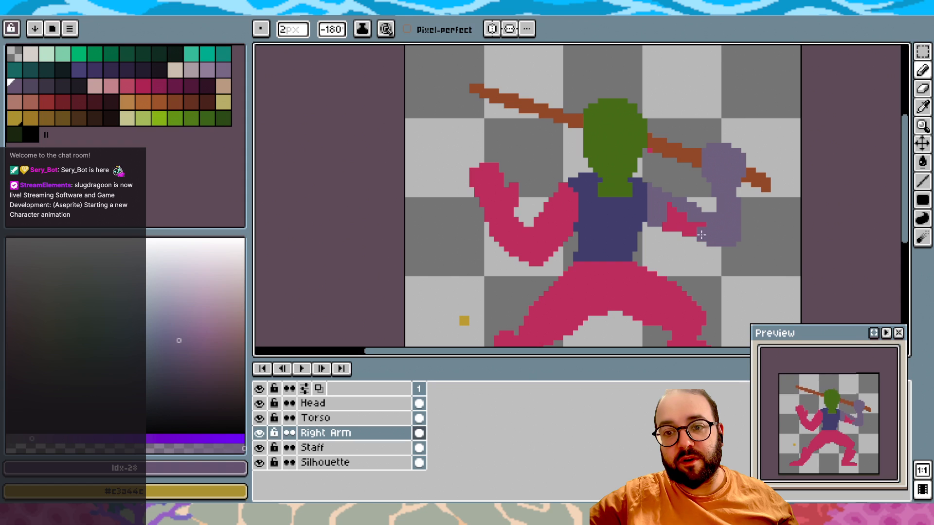
mouse_move(687, 225)
mouse_down()
mouse_move(670, 230)
mouse_move(670, 212)
mouse_up()
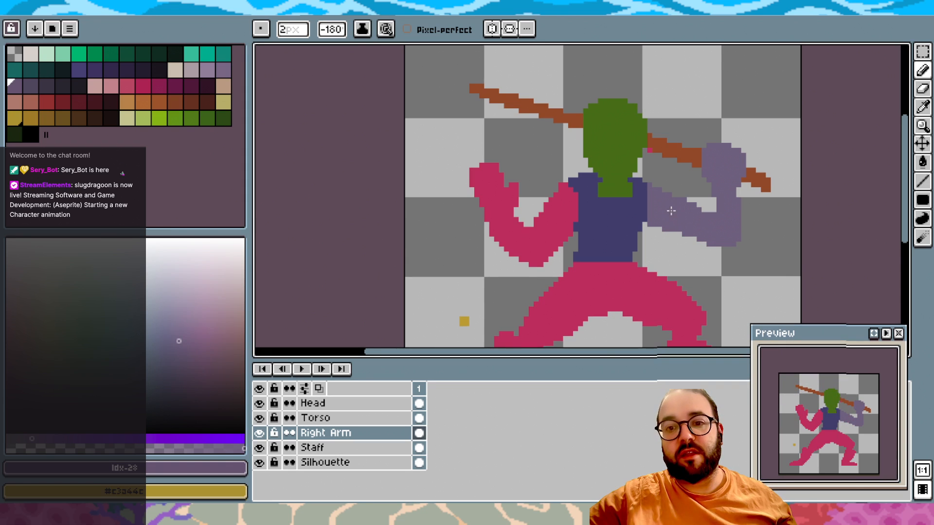
scroll(670, 212, down, 1)
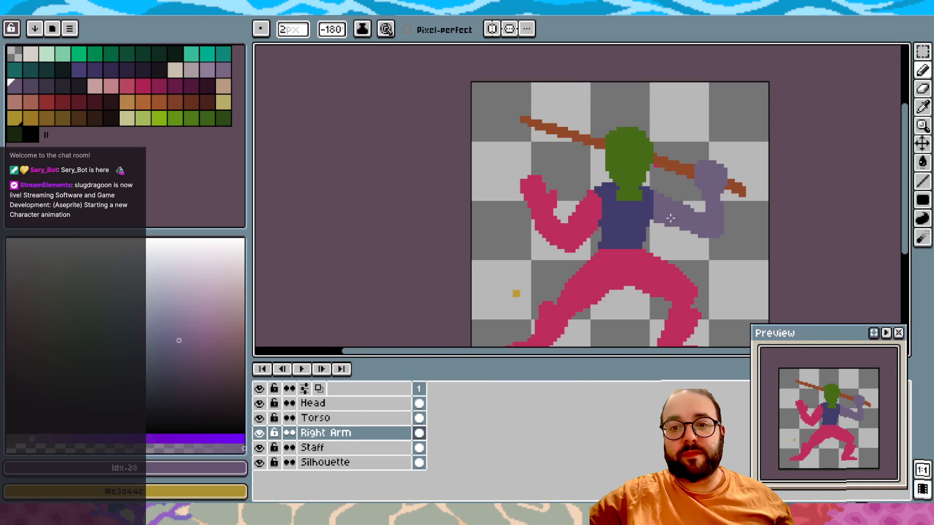
scroll(710, 226, up, 1)
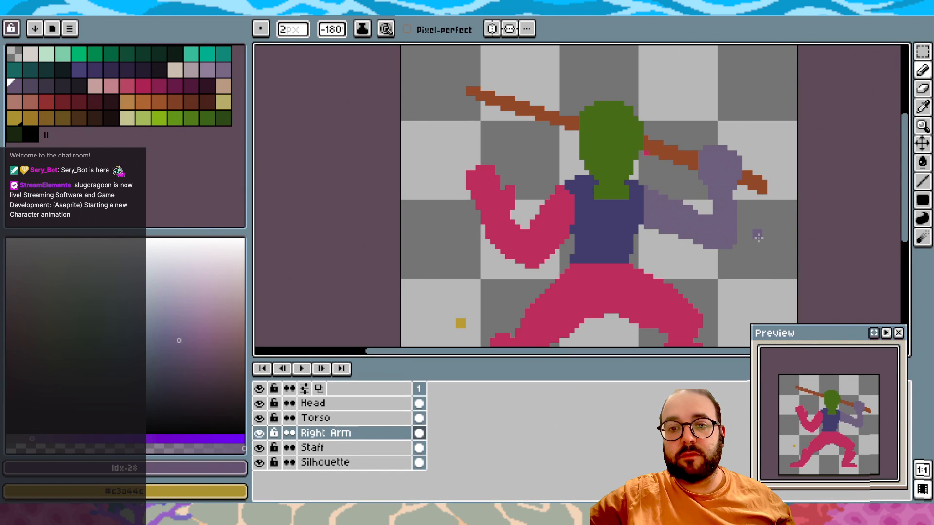
scroll(729, 231, up, 2)
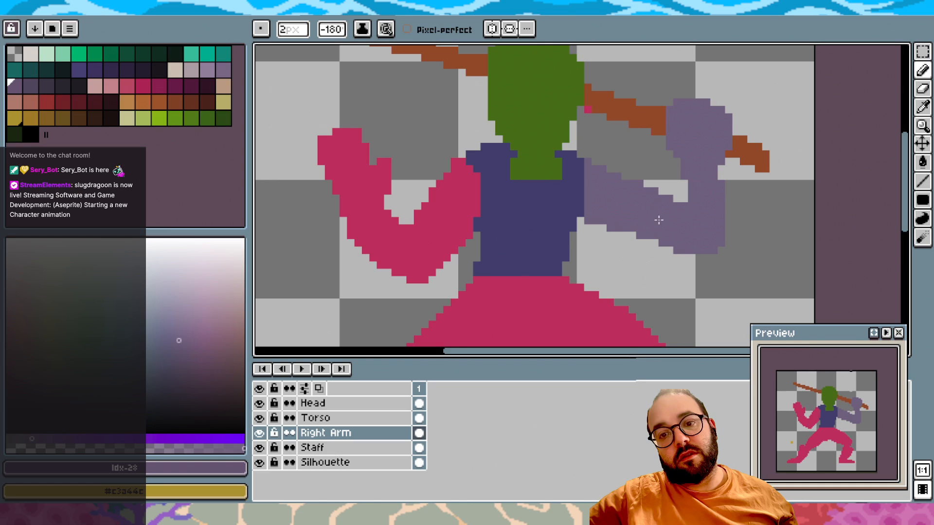
scroll(726, 253, down, 2)
Add a new layer directly above the Torso layer and name it Left Arm
drag(702, 323, 727, 251)
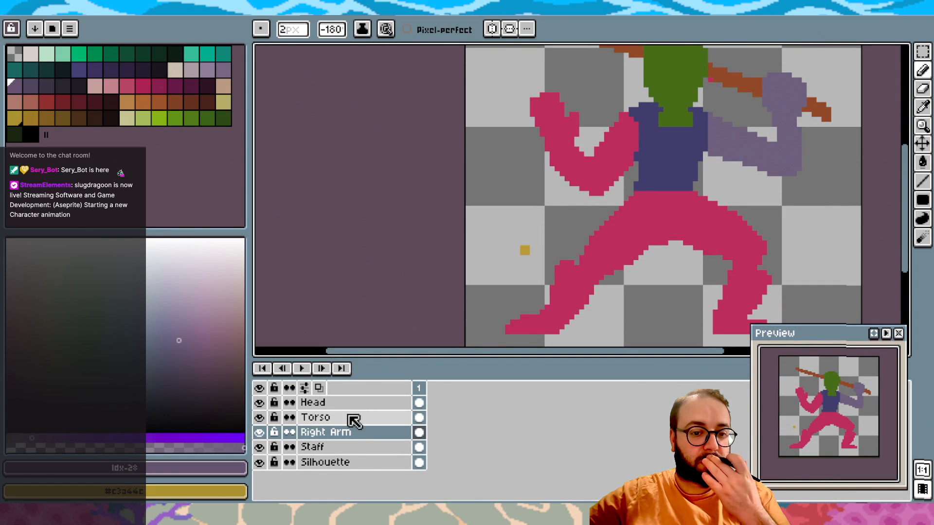
right_click(348, 417)
mouse_move(375, 423)
click(471, 423)
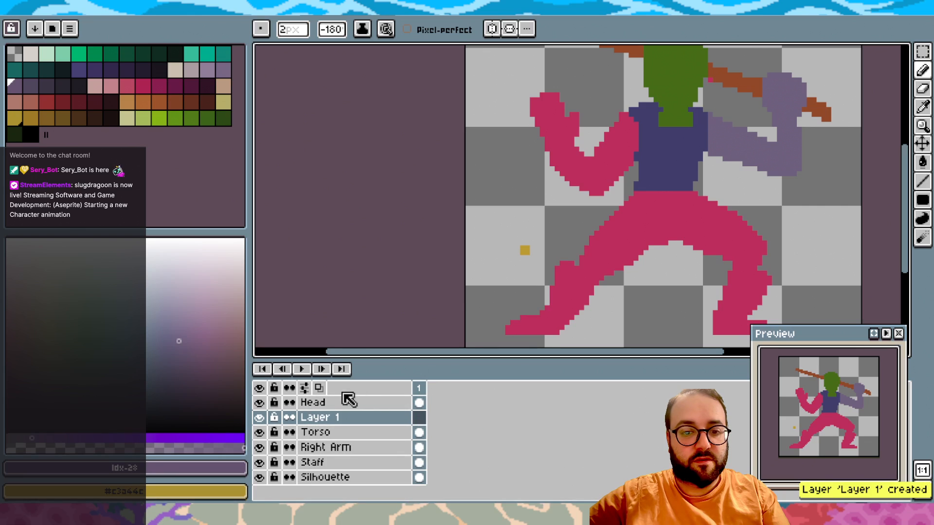
right_click(344, 417)
click(376, 412)
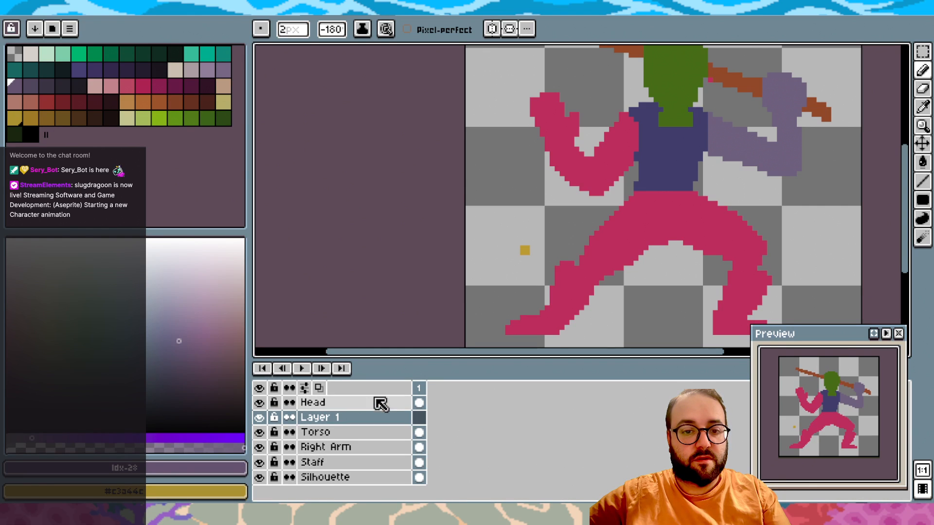
right_click(371, 416)
click(392, 406)
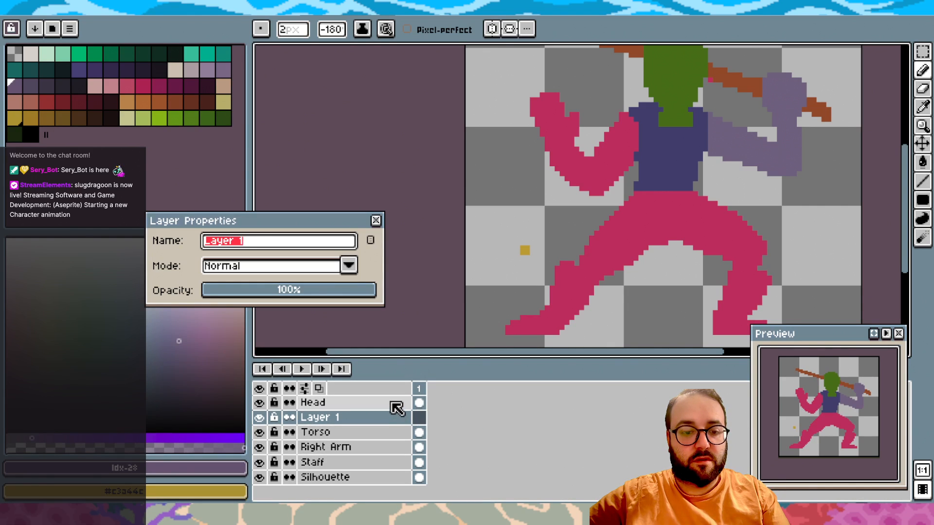
text(Left Arm)
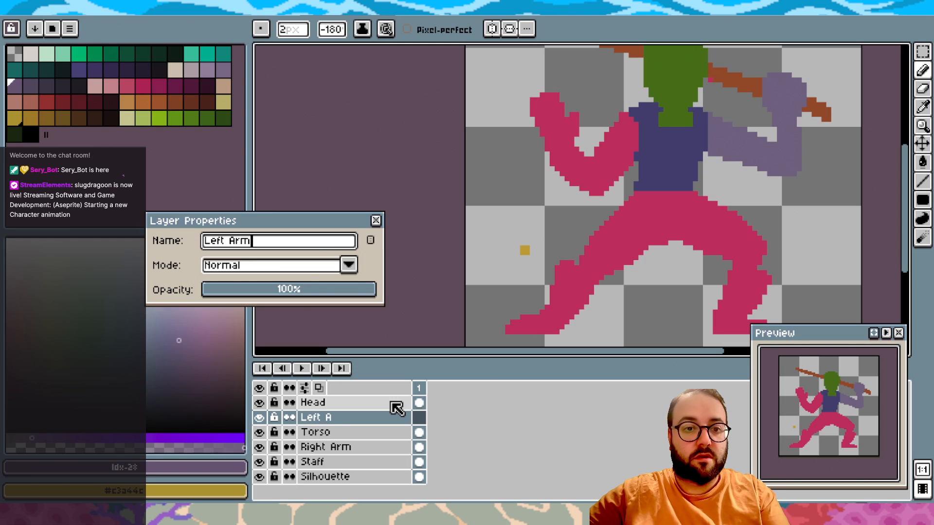
click(375, 220)
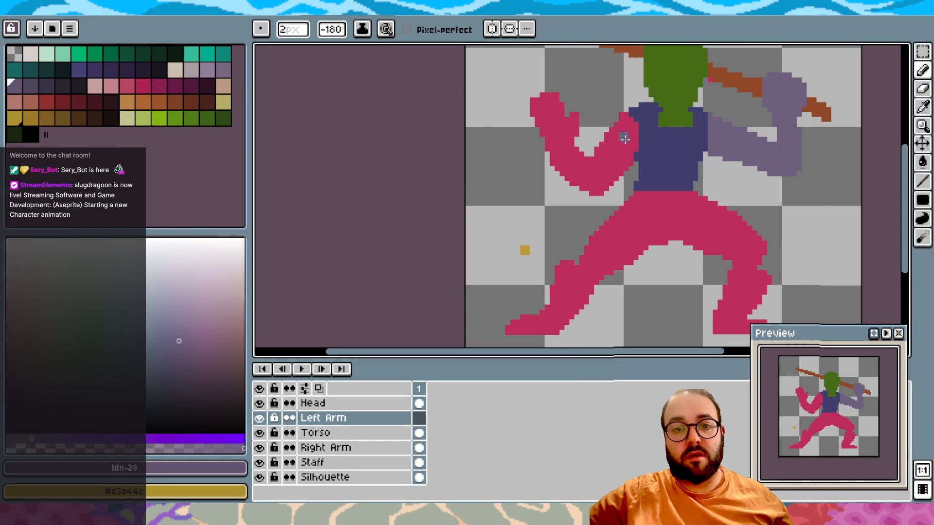
Toggle layer visibility to find which layer holds the stray yellow square, and erase the square from the Right Arm layer
click(259, 476)
click(259, 477)
click(259, 447)
click(258, 447)
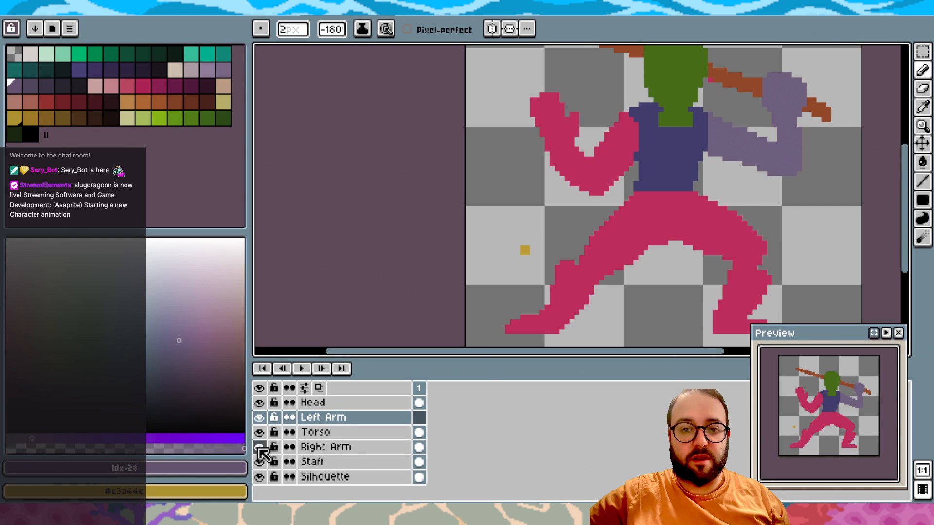
click(308, 446)
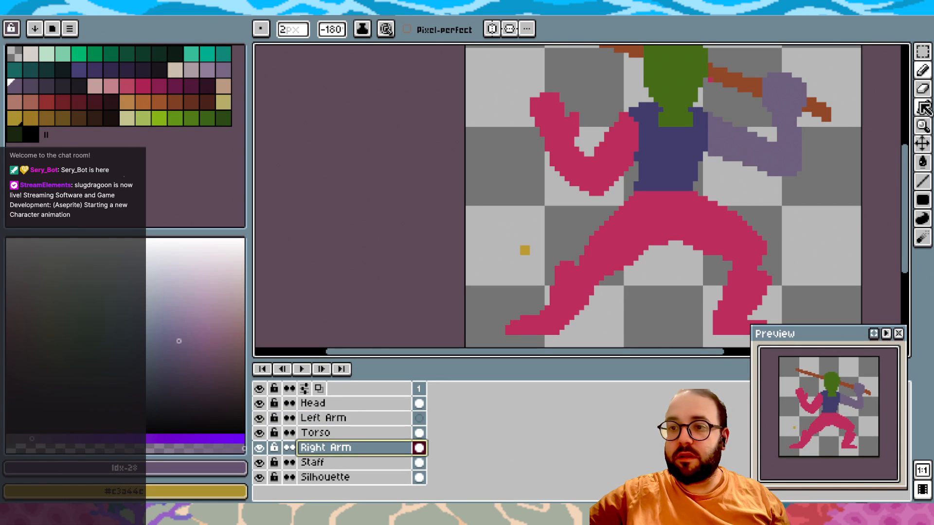
click(922, 89)
drag(527, 252, 512, 248)
click(522, 252)
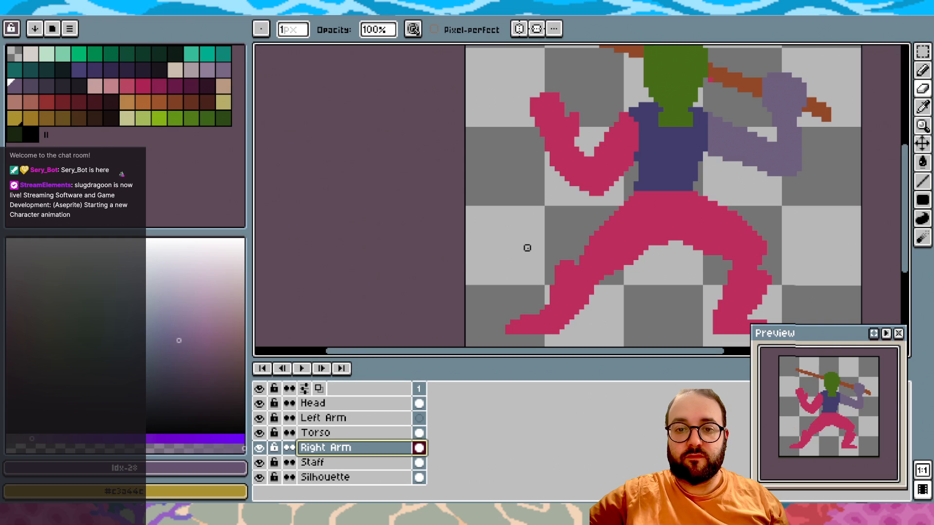
Paint the free arm's shoulder and part of its upper arm on the Left Arm layer in the darker greyish purple, palette index 29
click(348, 418)
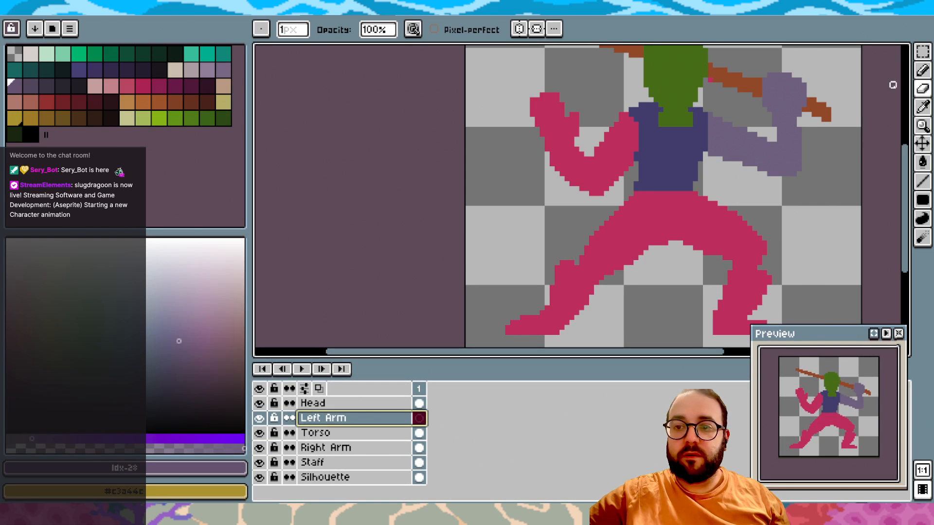
click(922, 70)
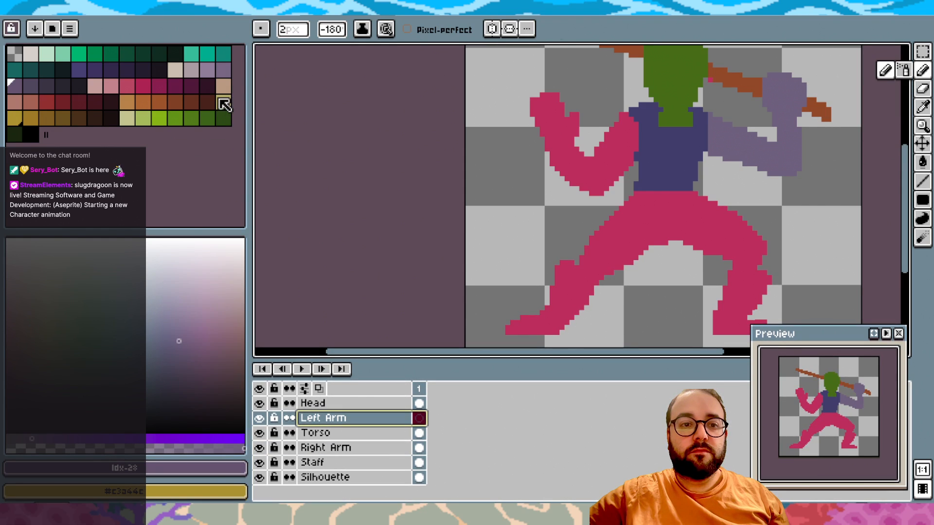
click(31, 86)
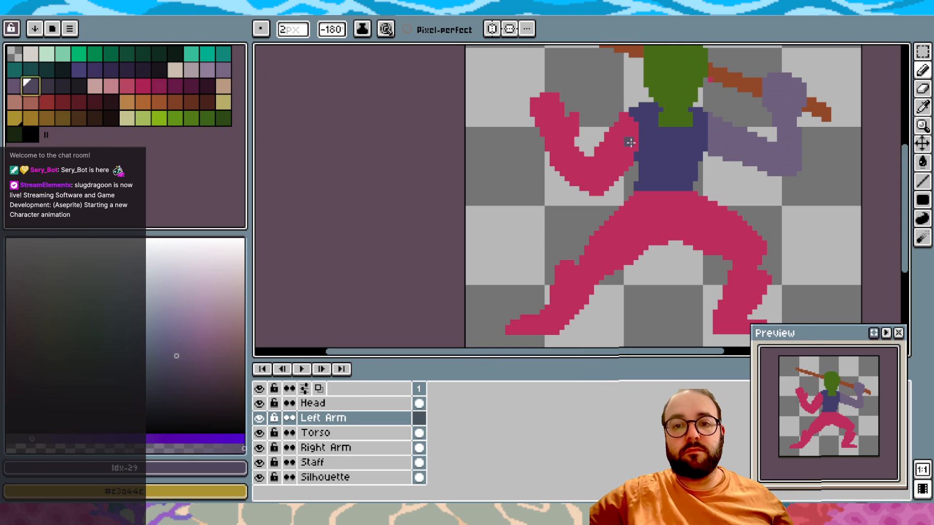
scroll(631, 141, up, 1)
mouse_move(625, 112)
mouse_down()
mouse_move(635, 123)
mouse_move(631, 153)
mouse_up()
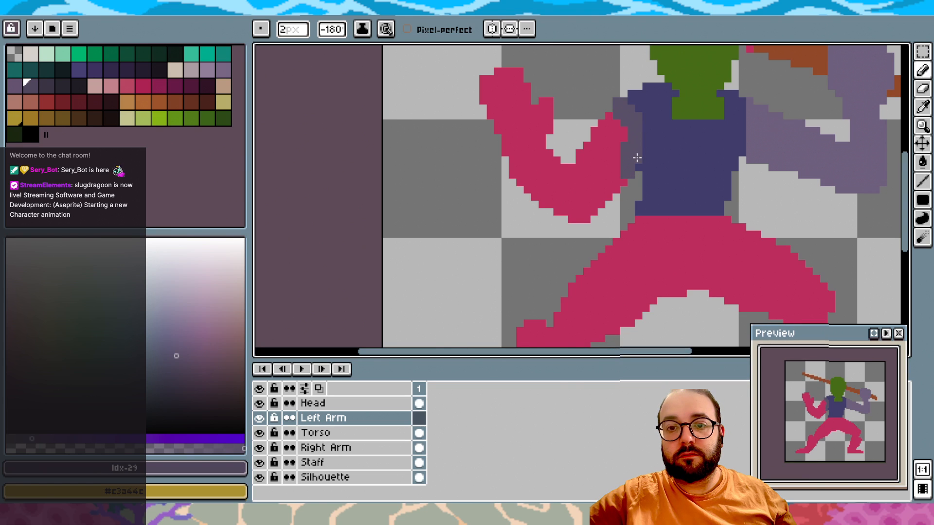
click(616, 127)
drag(598, 188, 593, 189)
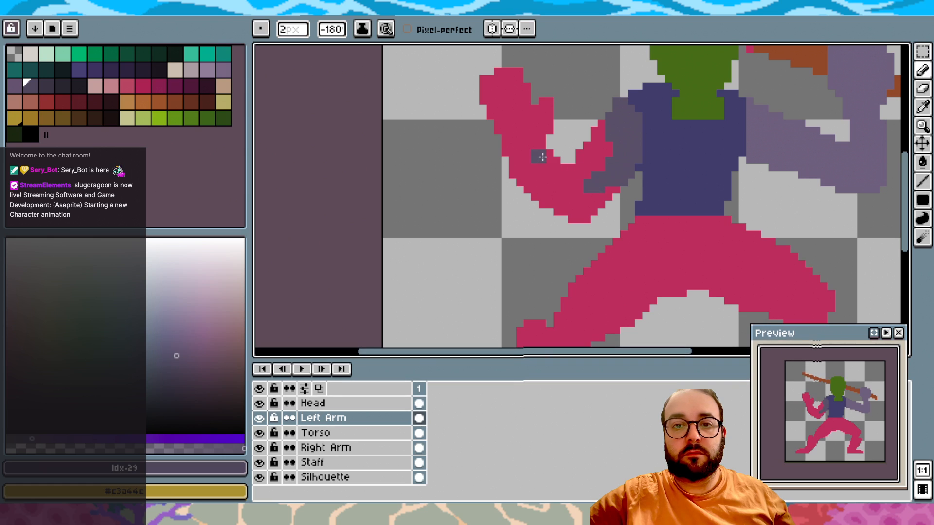
Fill the free arm's hand, forearm, elbow and remaining upper arm with the same dark greyish purple on the Left Arm layer
click(514, 148)
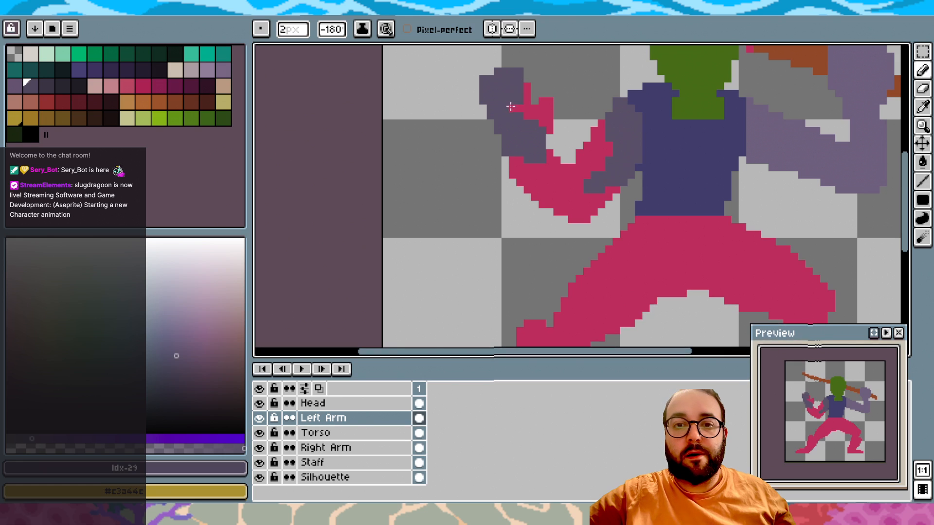
mouse_move(509, 102)
mouse_down()
mouse_move(548, 114)
mouse_move(549, 130)
mouse_up()
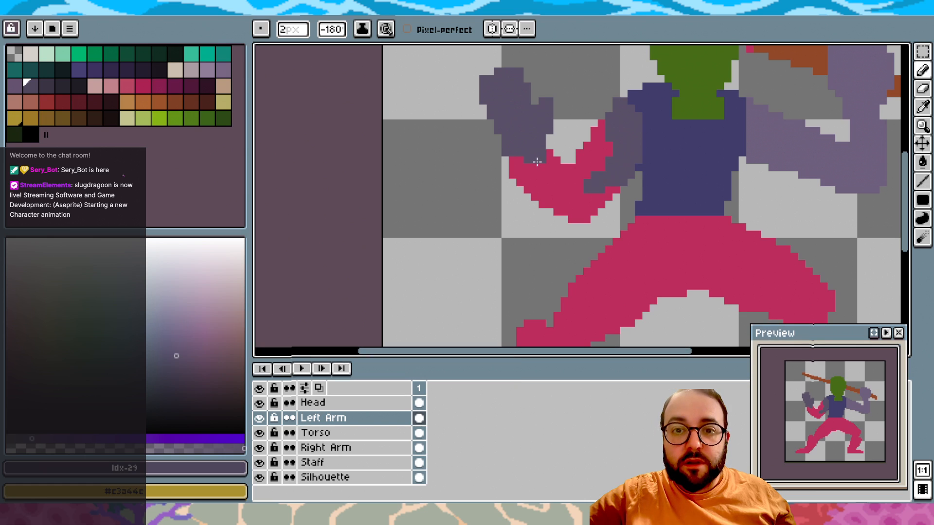
mouse_move(574, 178)
mouse_down()
mouse_move(606, 129)
mouse_move(614, 151)
mouse_move(597, 184)
mouse_move(615, 186)
mouse_move(584, 217)
mouse_move(562, 177)
mouse_move(563, 210)
mouse_move(559, 194)
mouse_move(548, 203)
mouse_move(515, 169)
mouse_up()
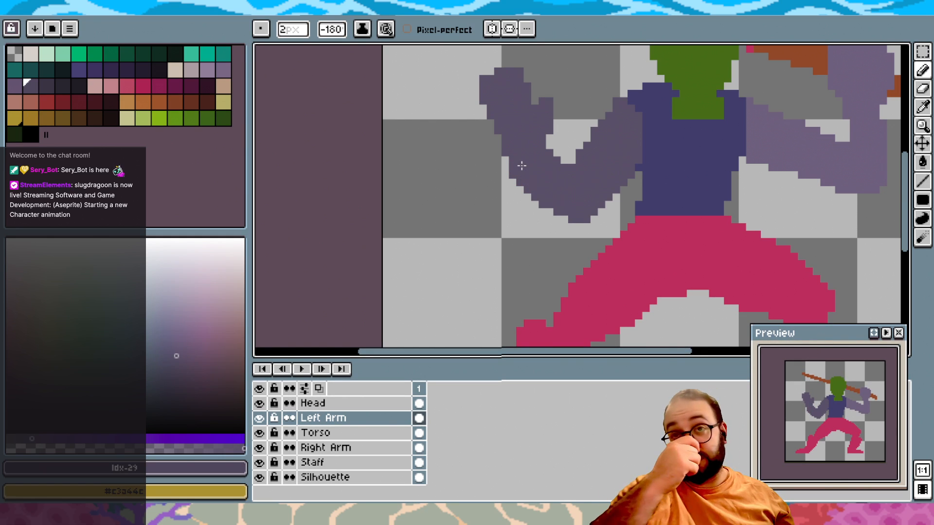
Examine the whole figure, especially the hips and legs still in crimson, to judge how to split the lower body
scroll(684, 136, down, 2)
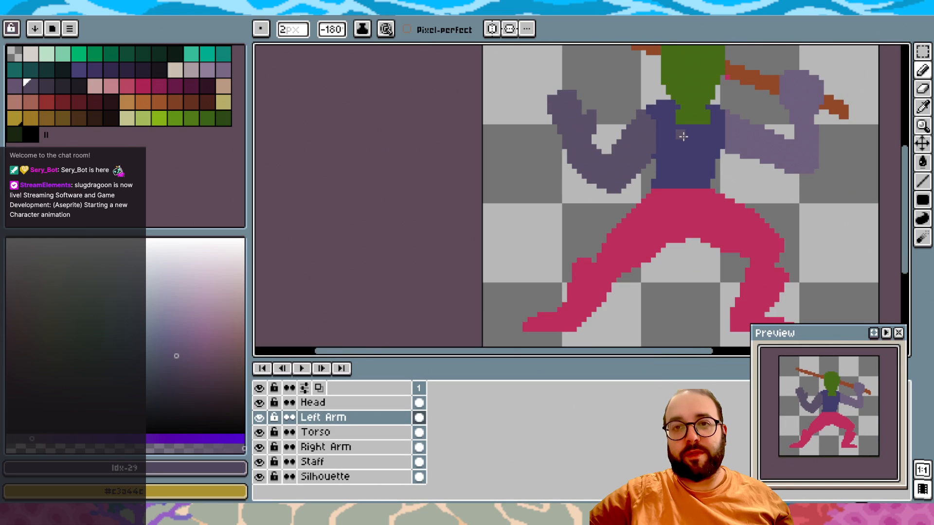
scroll(683, 137, right, 1)
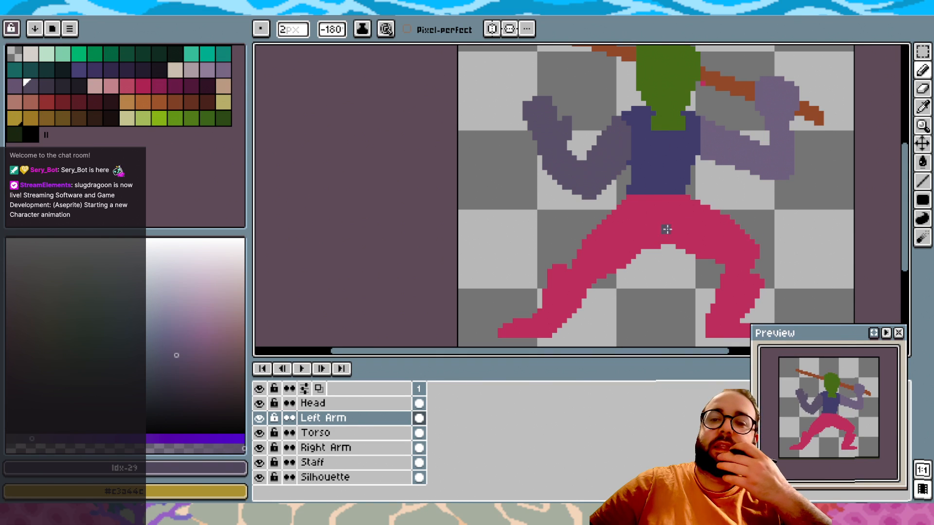
scroll(672, 228, down, 2)
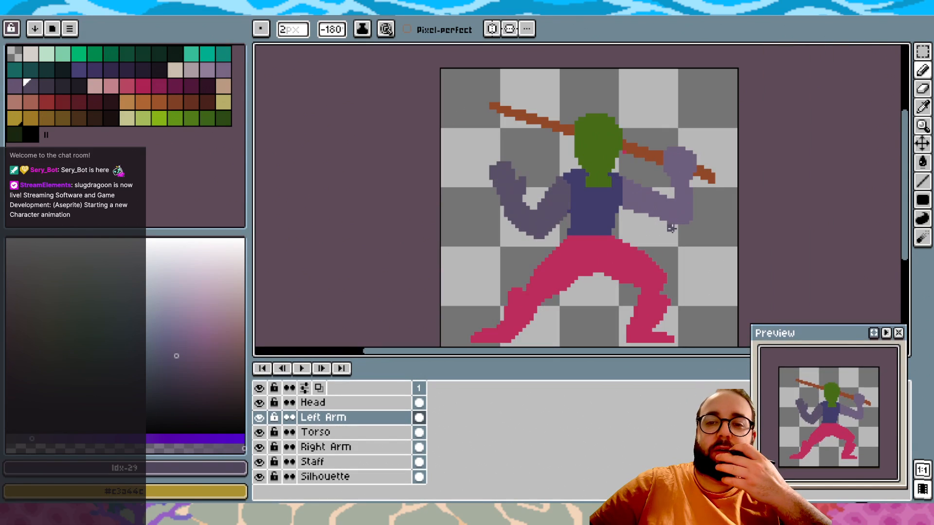
scroll(647, 199, up, 1)
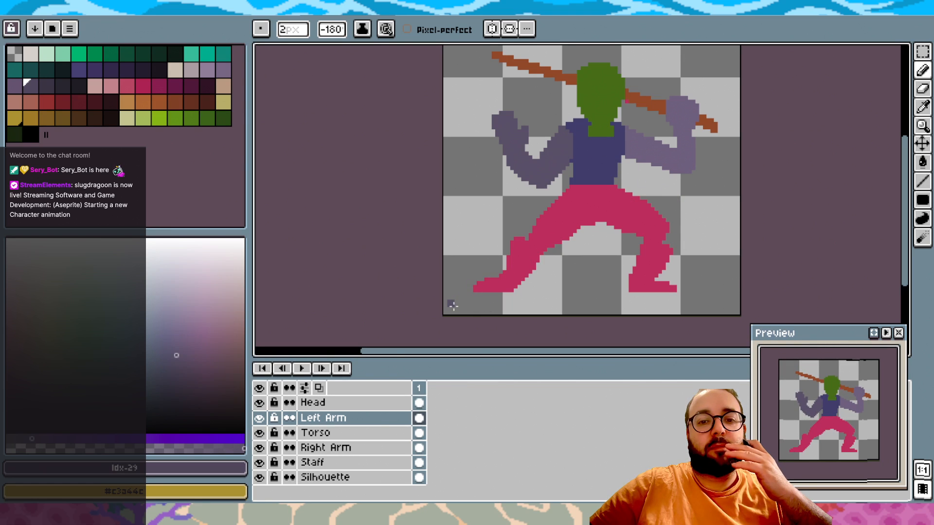
scroll(462, 292, up, 1)
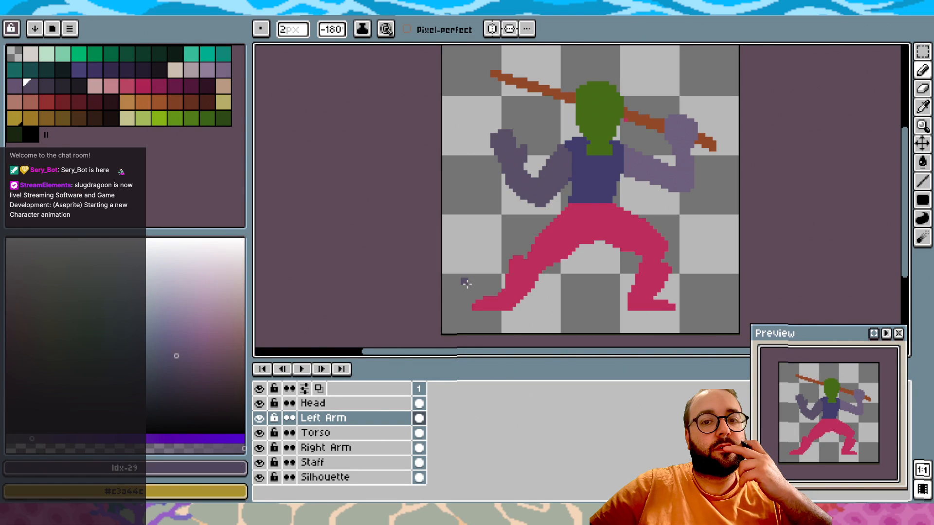
scroll(586, 259, up, 3)
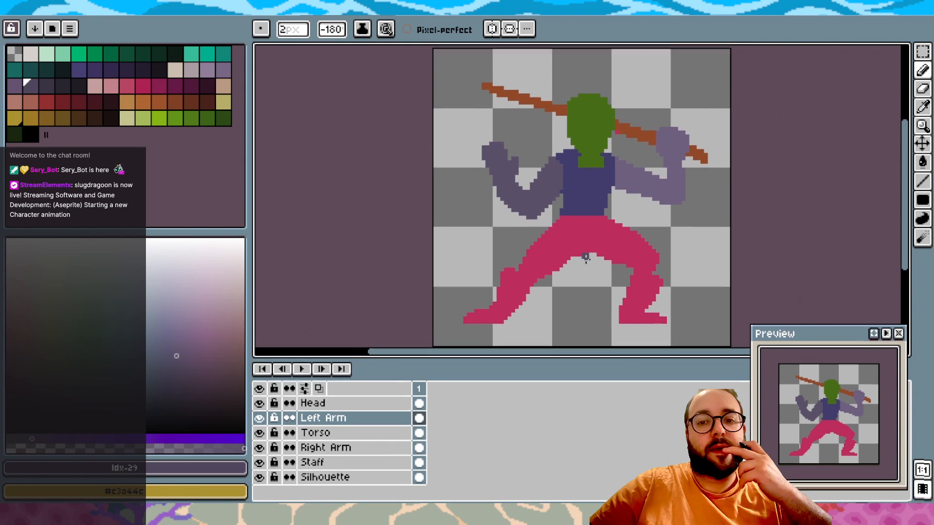
scroll(585, 259, down, 3)
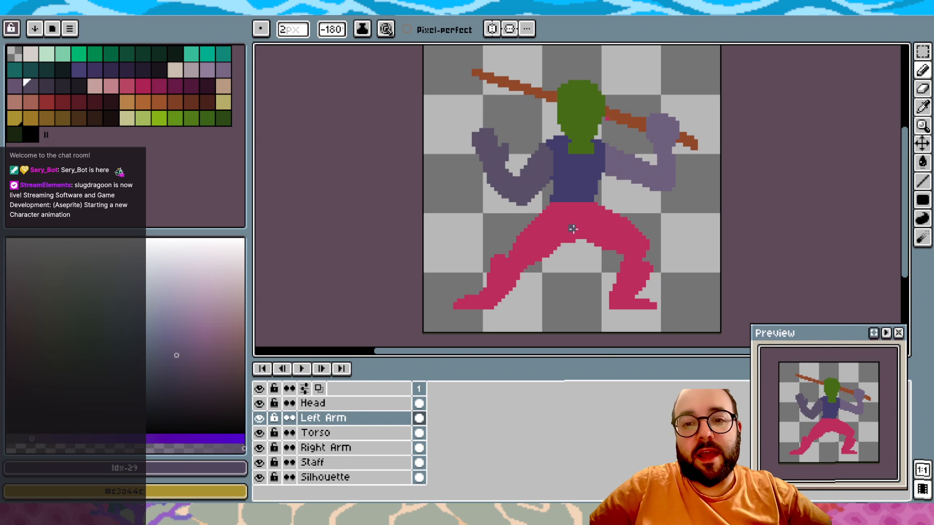
scroll(576, 231, up, 2)
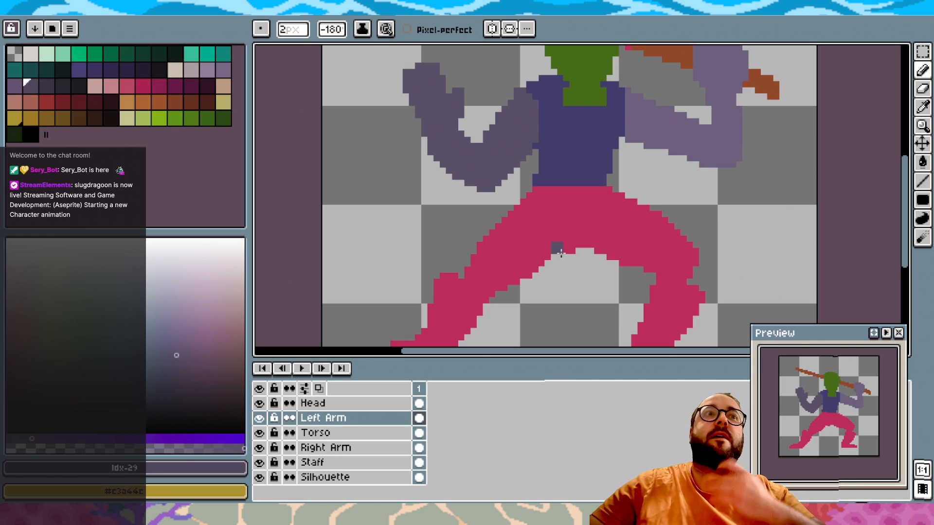
scroll(450, 334, down, 2)
scroll(464, 273, down, 3)
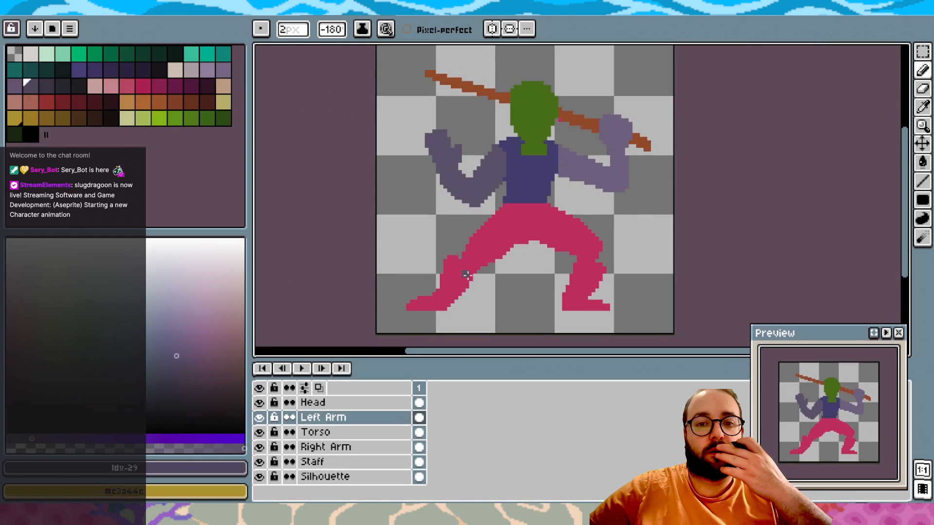
scroll(466, 273, up, 2)
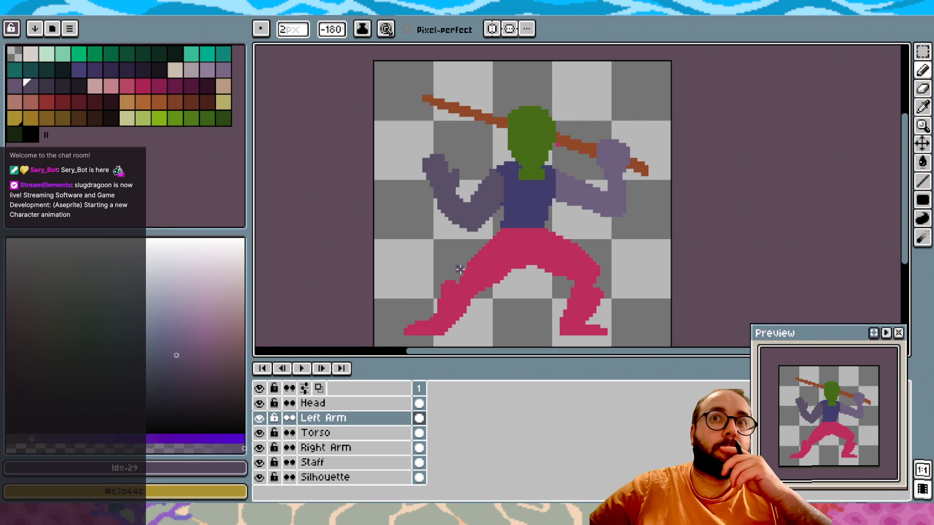
scroll(457, 270, down, 2)
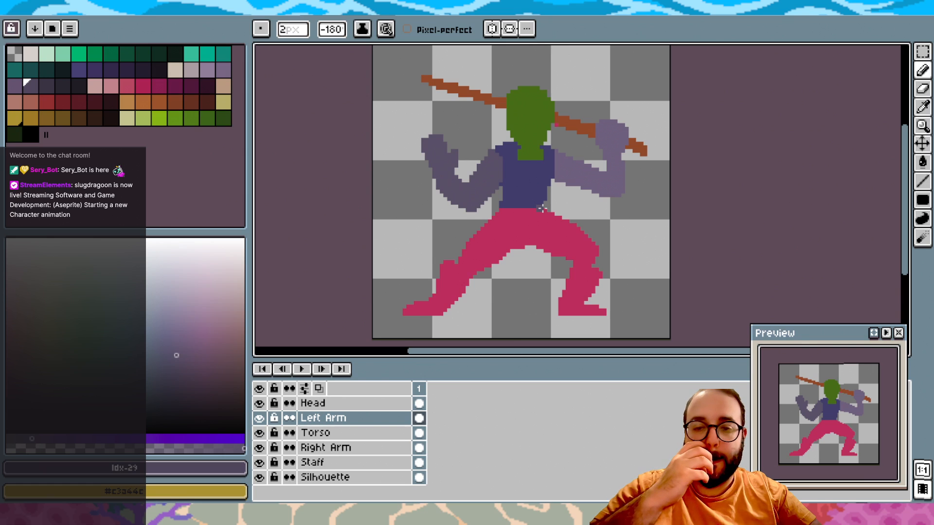
Add a new layer directly above the Torso layer
click(335, 434)
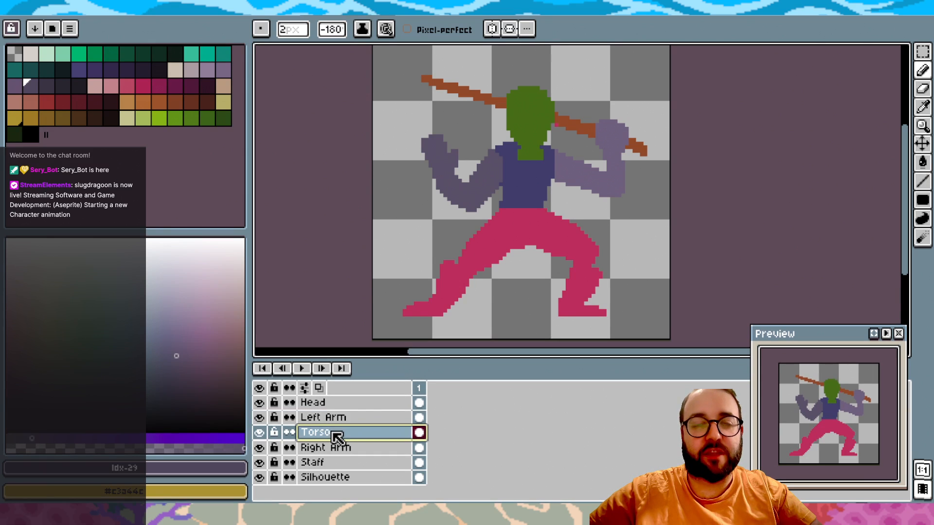
right_click(334, 433)
mouse_move(372, 422)
click(474, 422)
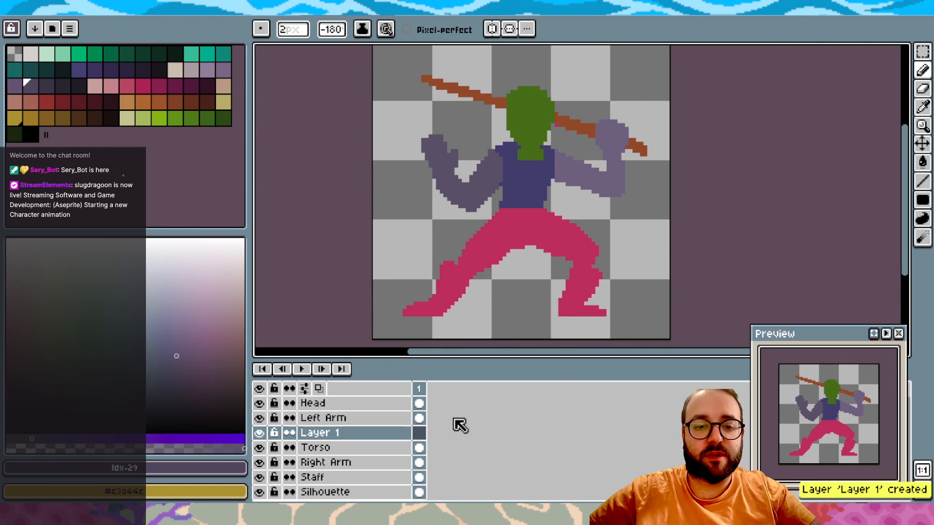
right_click(373, 439)
mouse_move(414, 421)
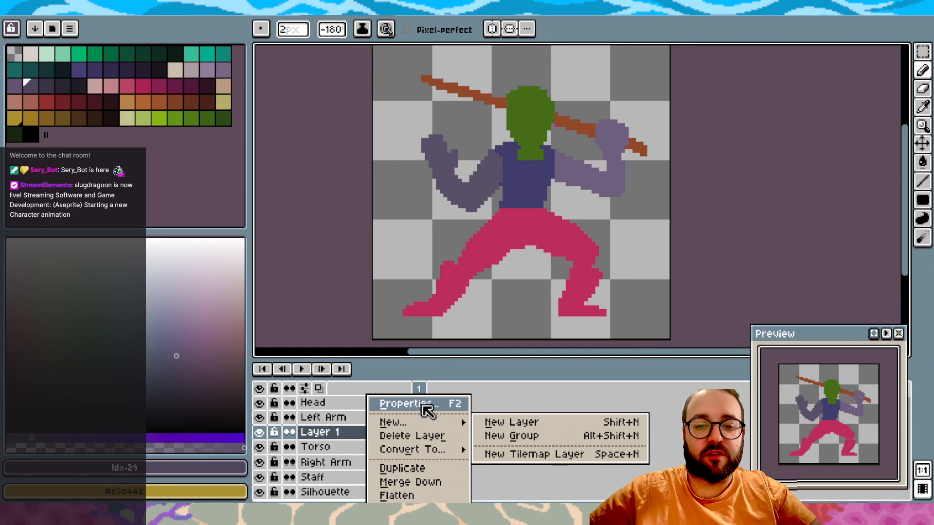
click(501, 423)
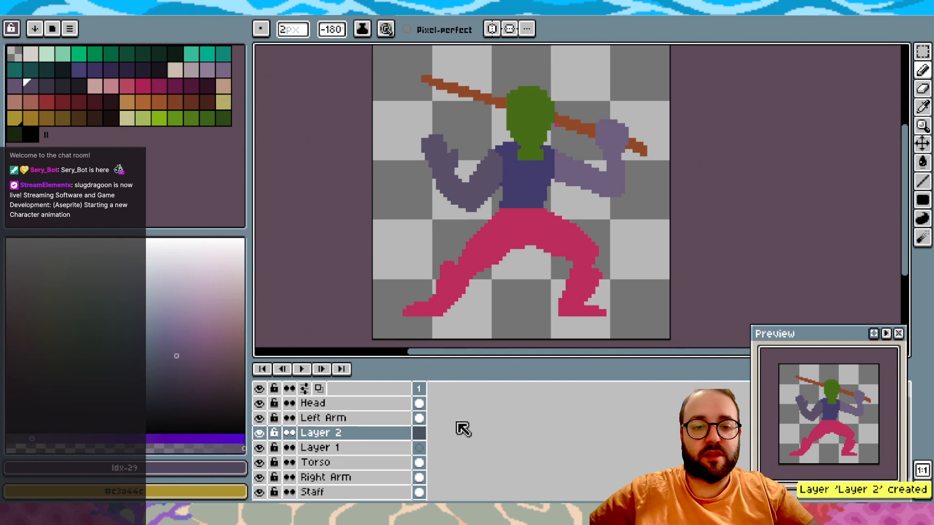
right_click(372, 432)
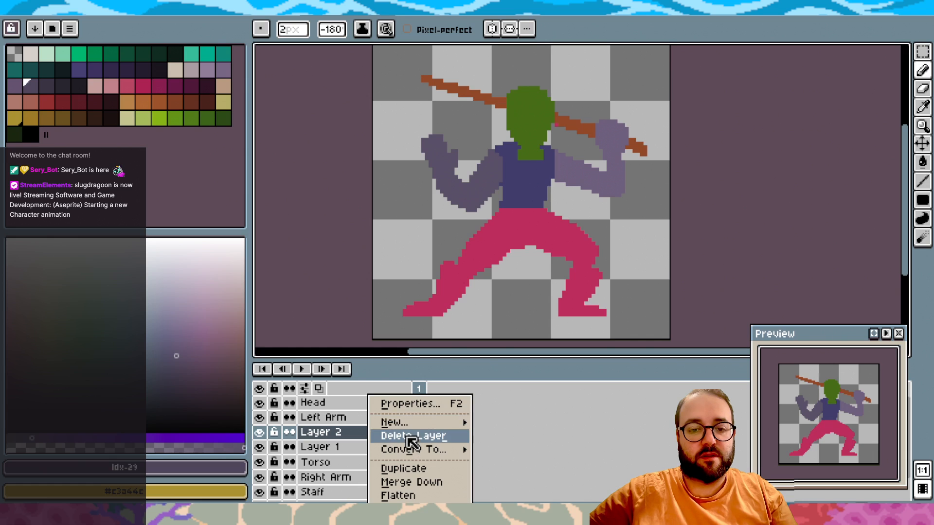
click(415, 435)
Rename the new empty layer above Torso to Hips
right_click(379, 435)
click(410, 404)
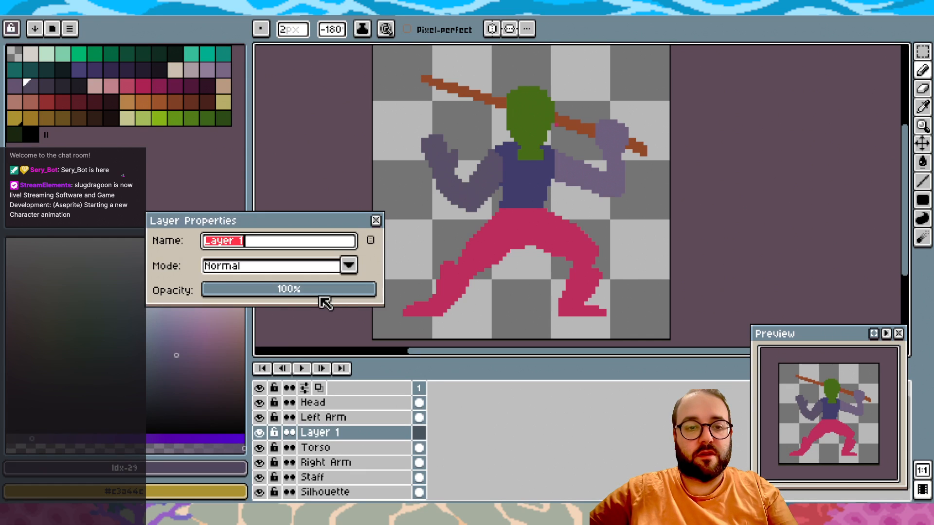
text(Hips)
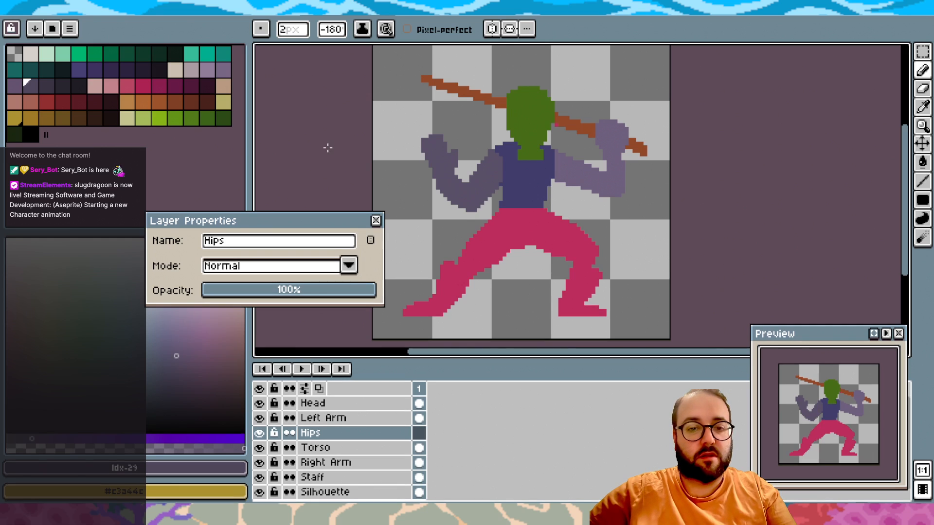
click(376, 221)
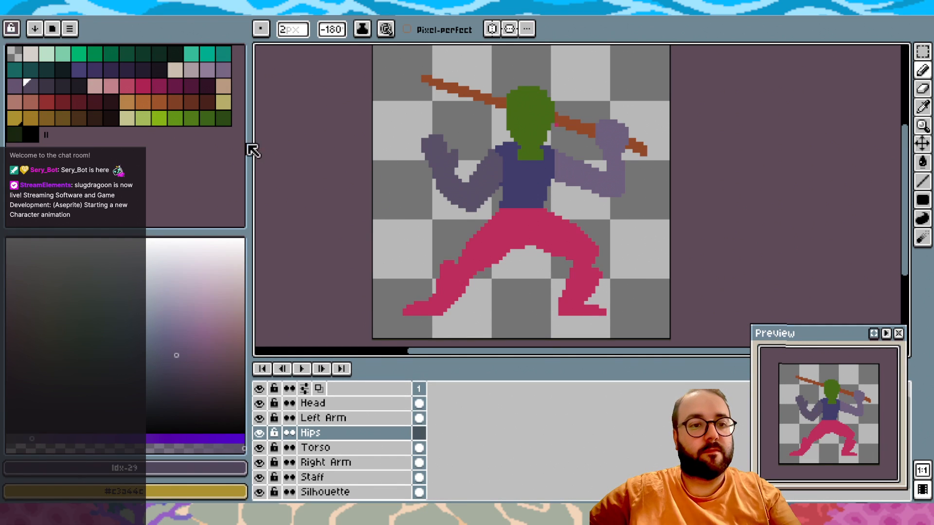
Paint the pelvis below the torso as a downward-tapering wedge in orange-brown, palette index 51, on the Hips layer with the 2 px pencil
click(159, 104)
scroll(506, 175, up, 2)
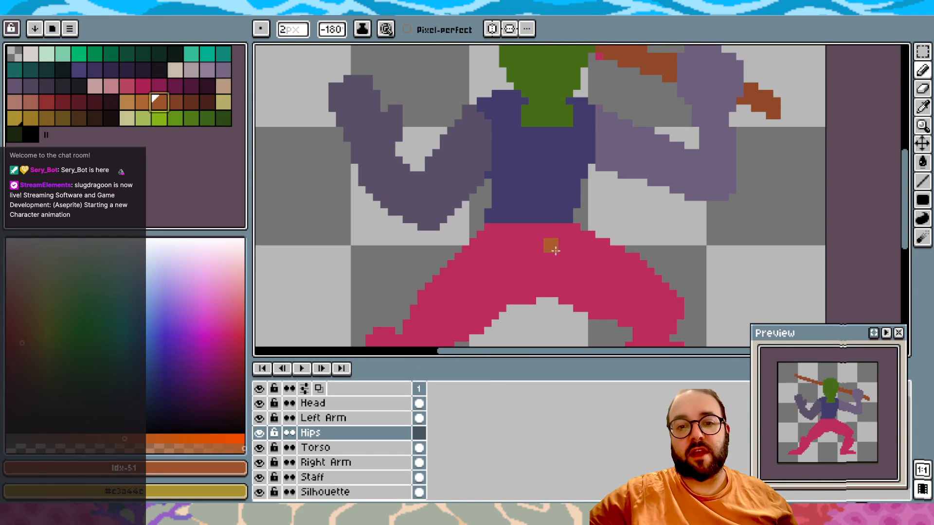
drag(492, 231, 567, 240)
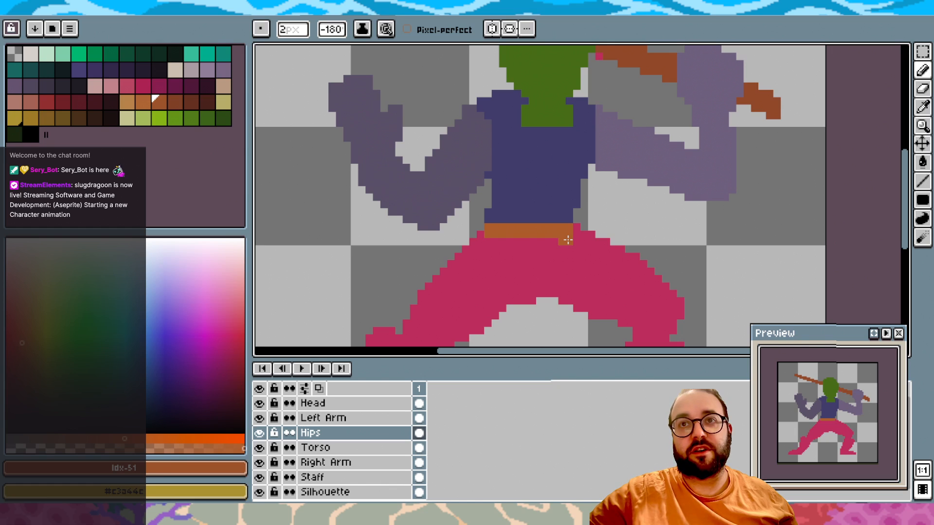
scroll(568, 240, down, 1)
scroll(567, 218, up, 1)
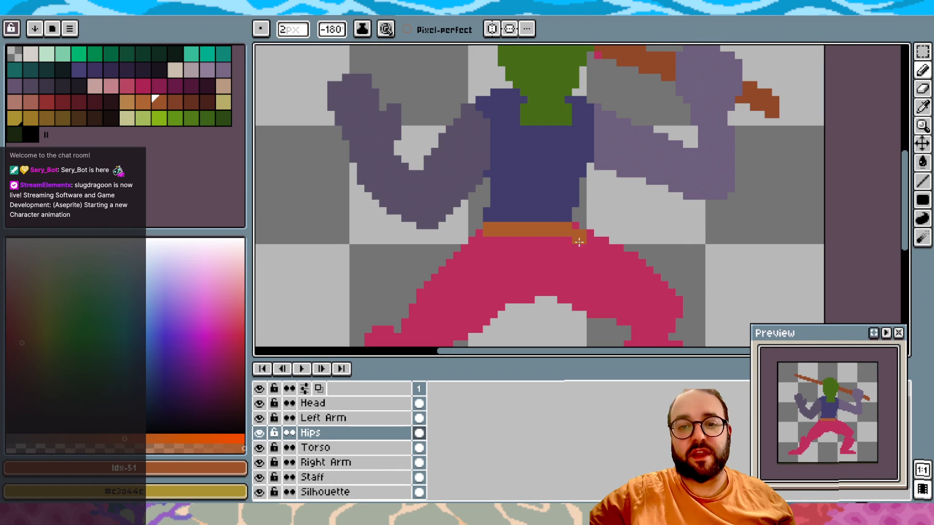
mouse_move(570, 233)
mouse_down()
mouse_move(542, 284)
mouse_move(548, 289)
mouse_move(523, 282)
mouse_move(511, 256)
mouse_move(487, 243)
mouse_move(525, 258)
mouse_move(541, 250)
mouse_up()
scroll(537, 250, down, 3)
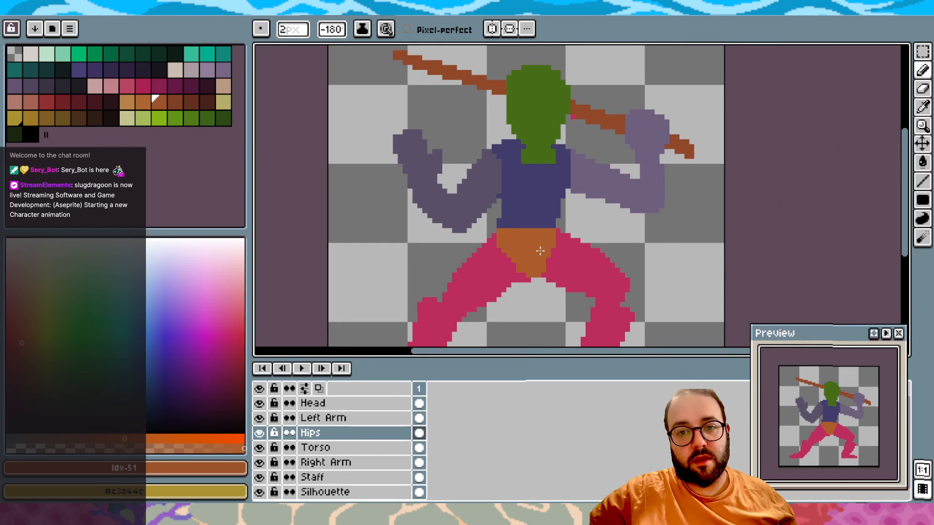
scroll(551, 227, up, 2)
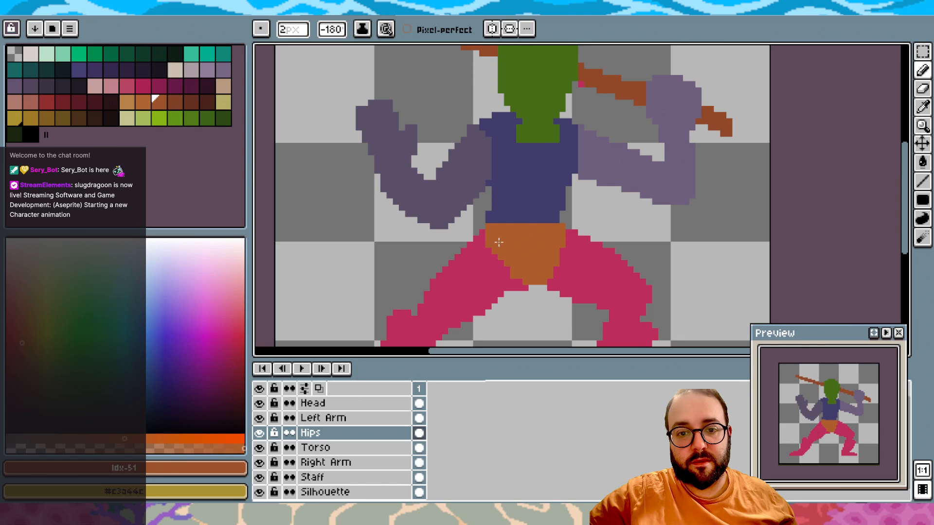
Trim the hips' side edge below the free arm with the 1 px Eraser and return to the Pencil tool
key(e)
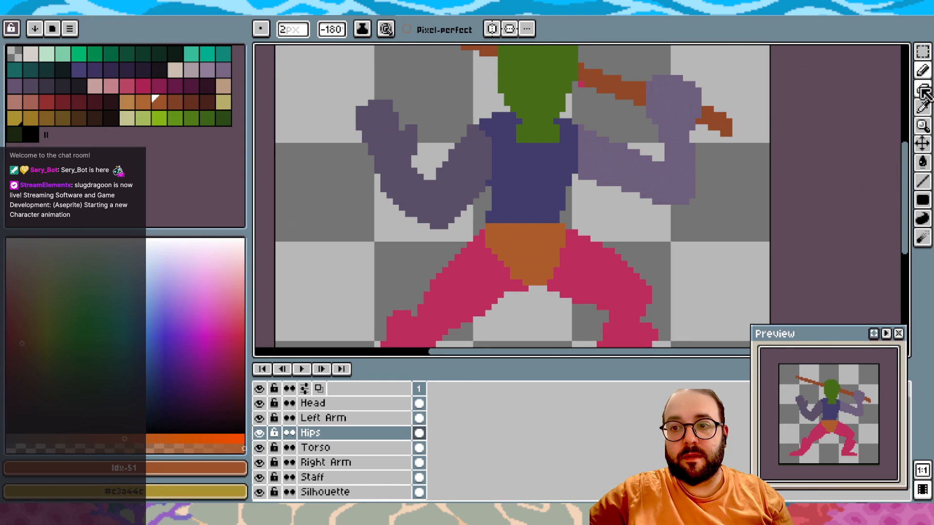
alt+click(502, 241)
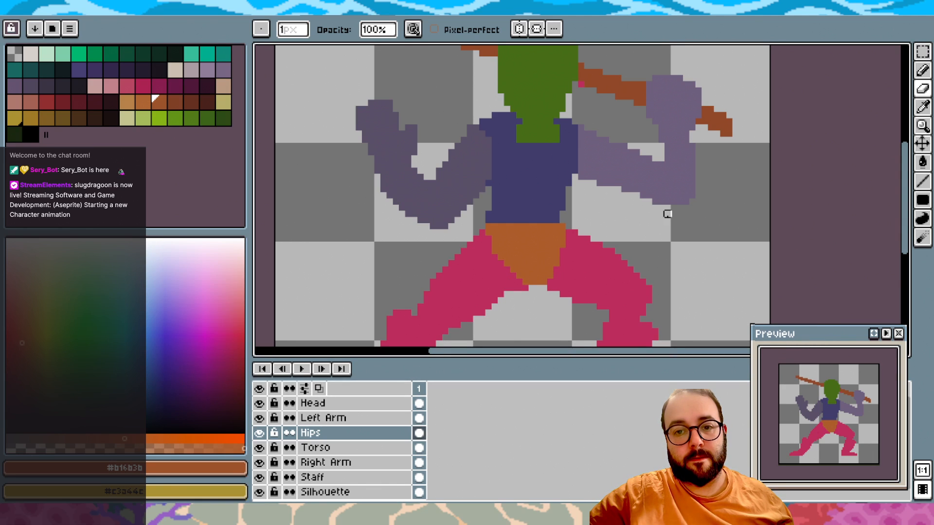
scroll(661, 226, down, 3)
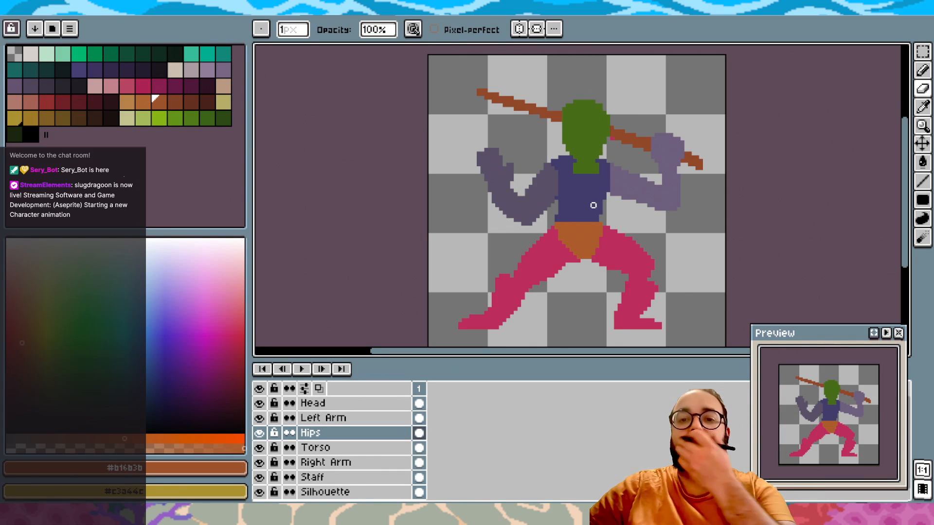
scroll(566, 217, up, 2)
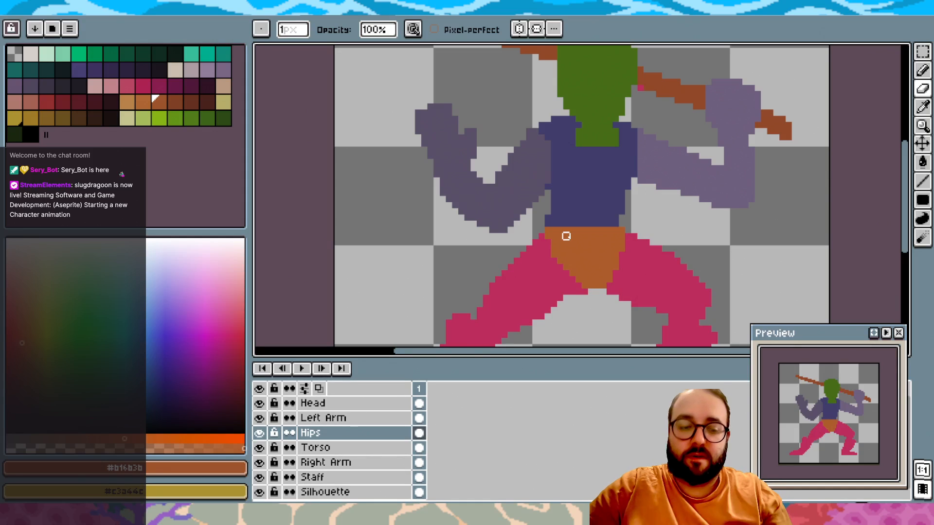
key(alt)
click(923, 70)
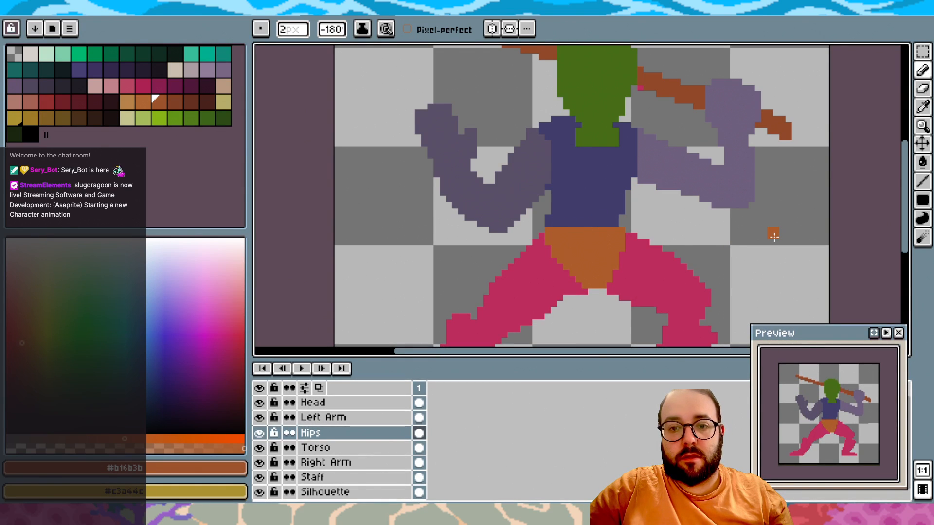
Add a new layer above Hips and name it Left_Leg
scroll(774, 236, down, 2)
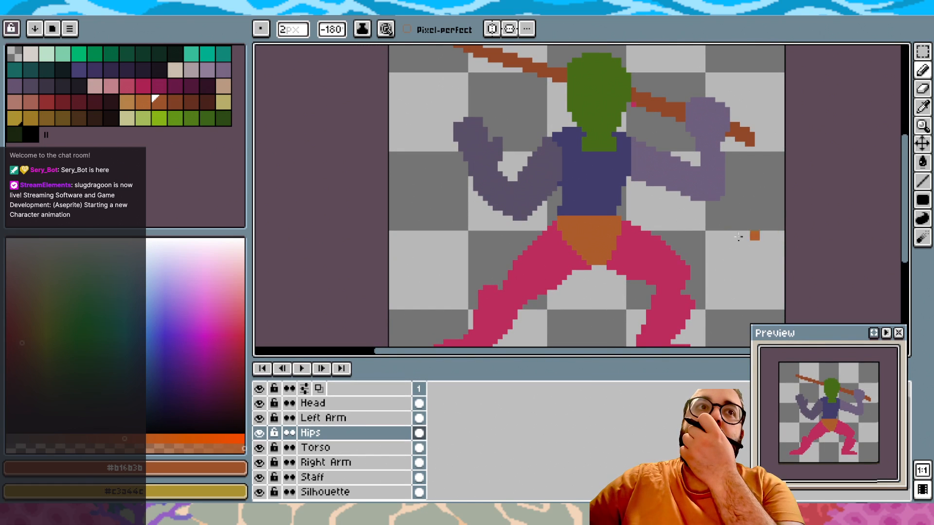
scroll(478, 254, down, 1)
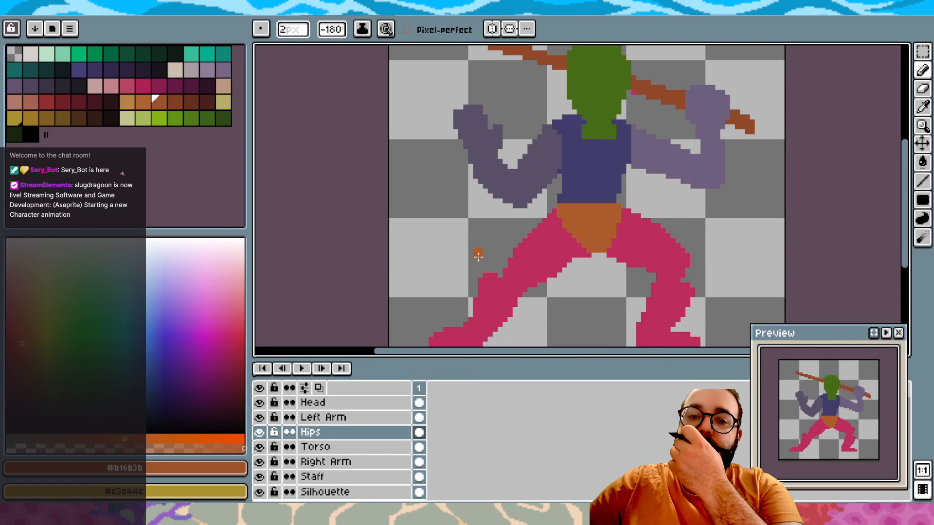
scroll(478, 255, down, 3)
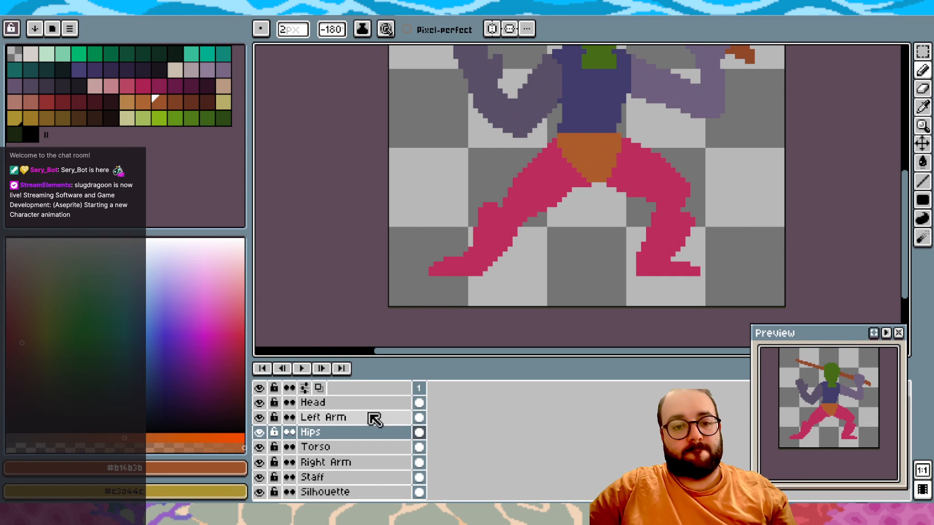
right_click(378, 432)
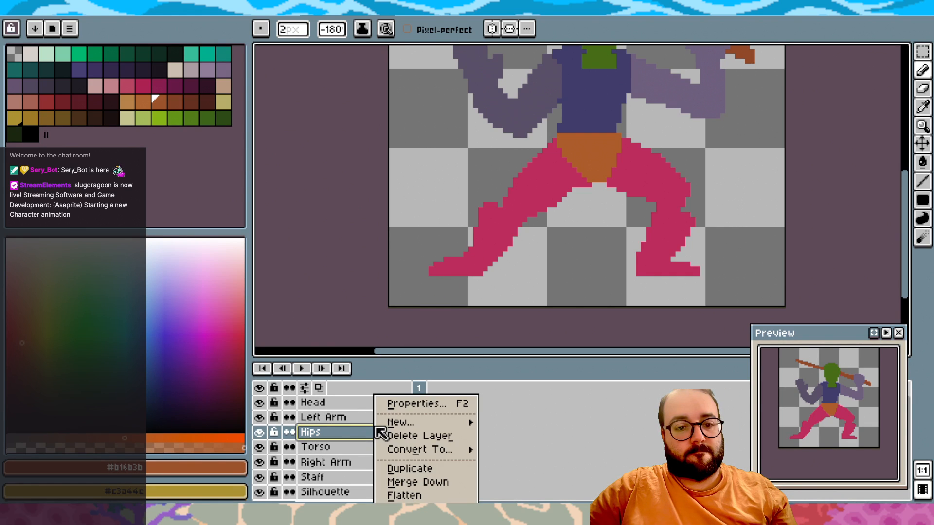
mouse_move(397, 427)
click(499, 422)
right_click(354, 435)
click(394, 404)
text(Left_Leg)
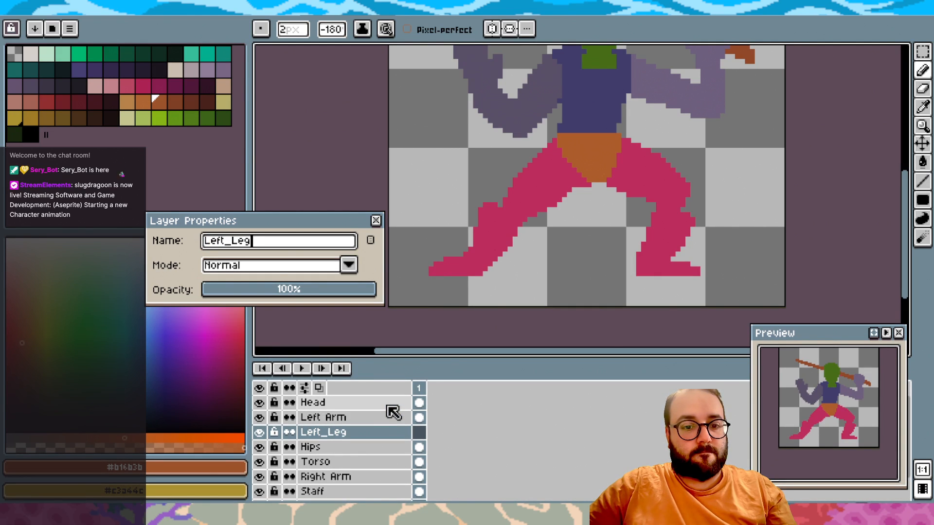
key(Return)
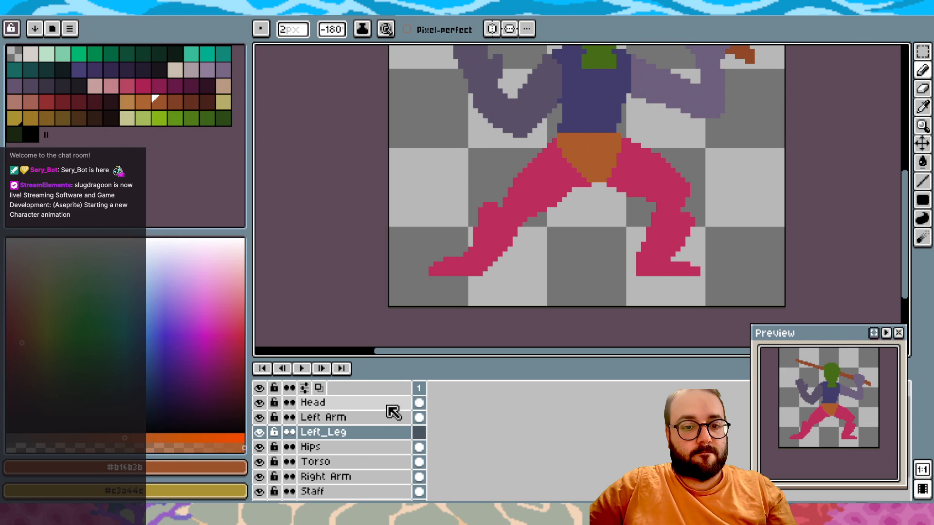
Set the drawing colour to bright yellow-green, palette index 65, and check the pose to decide how to divide the leg
click(165, 119)
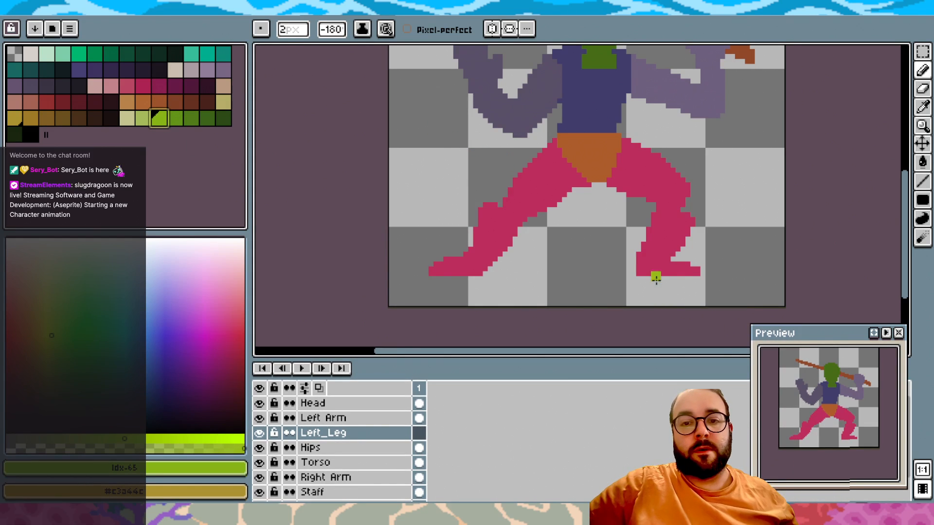
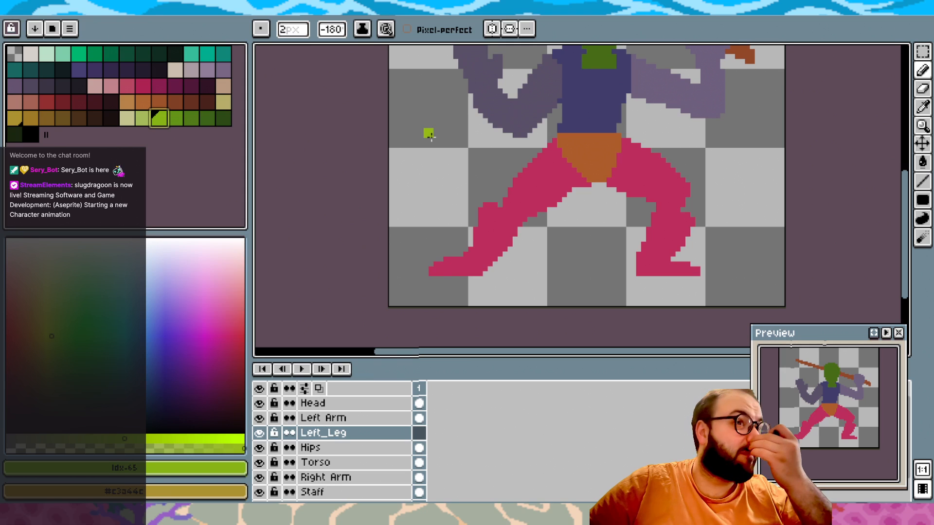
scroll(444, 144, up, 3)
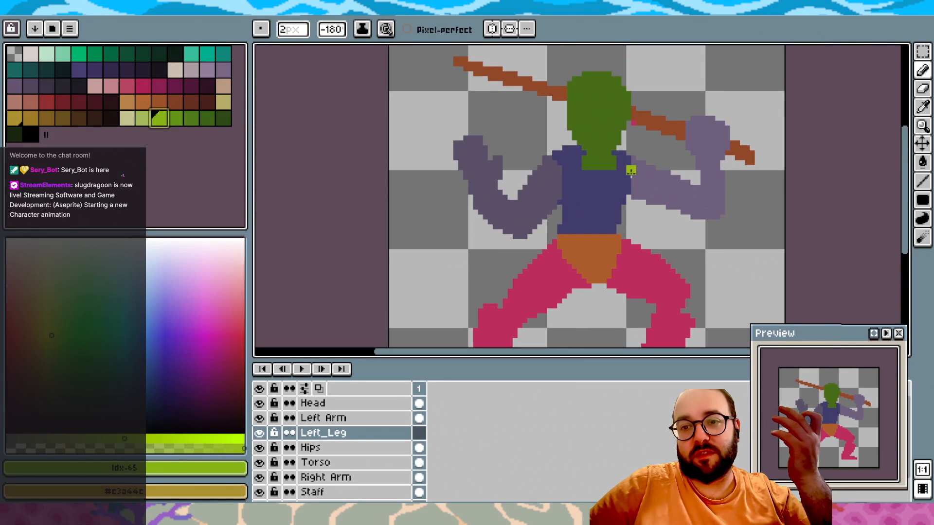
scroll(598, 219, down, 3)
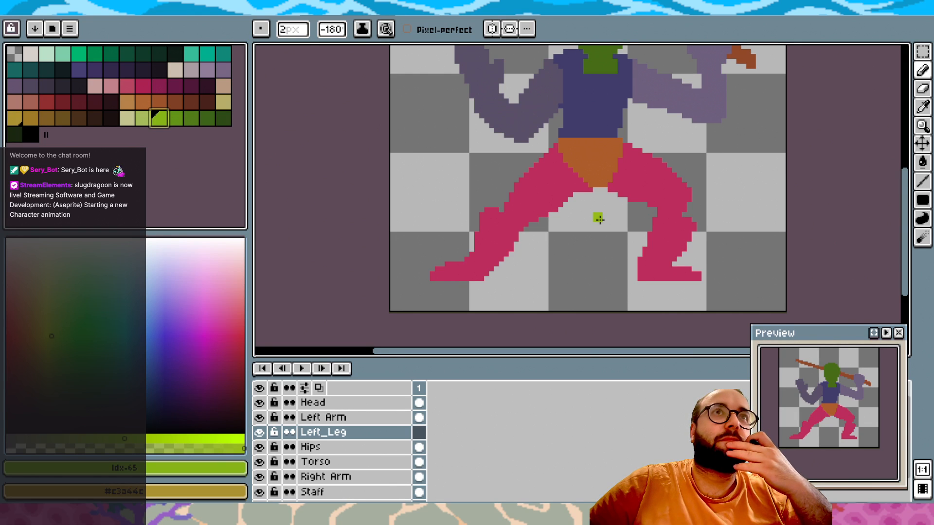
scroll(598, 219, up, 1)
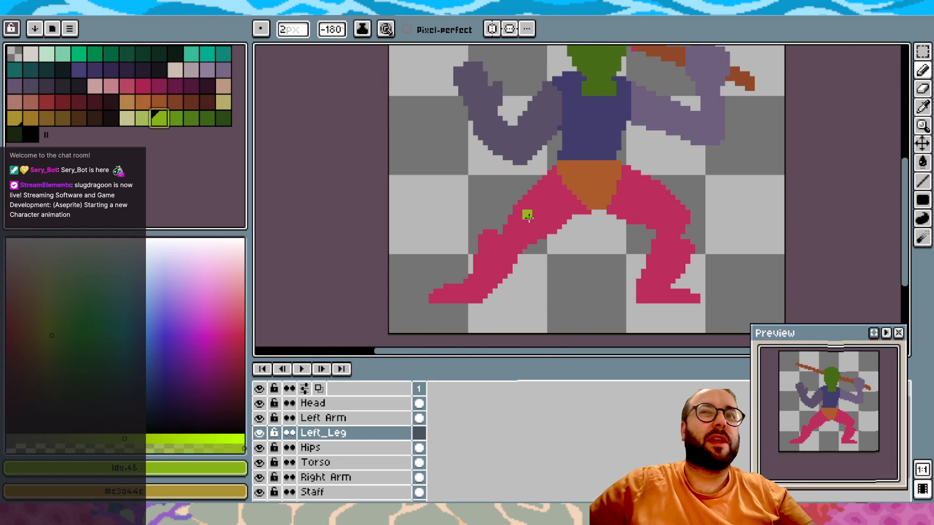
Rename the Left_Leg layer to Left_Leg_Upper
right_click(334, 437)
mouse_move(364, 419)
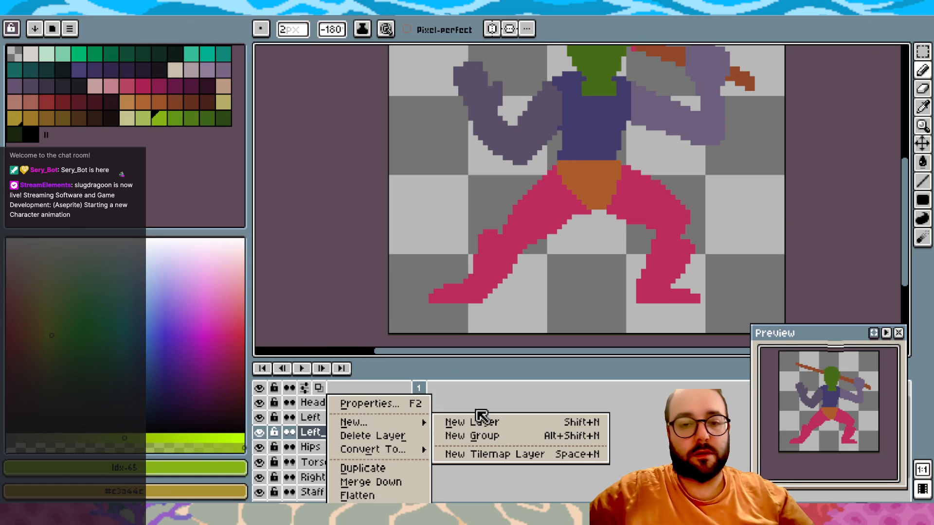
click(389, 404)
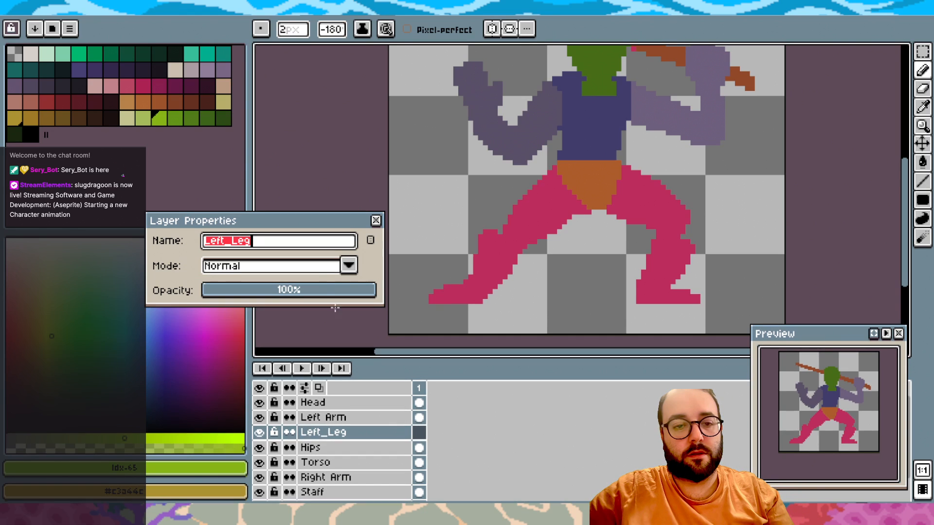
click(293, 243)
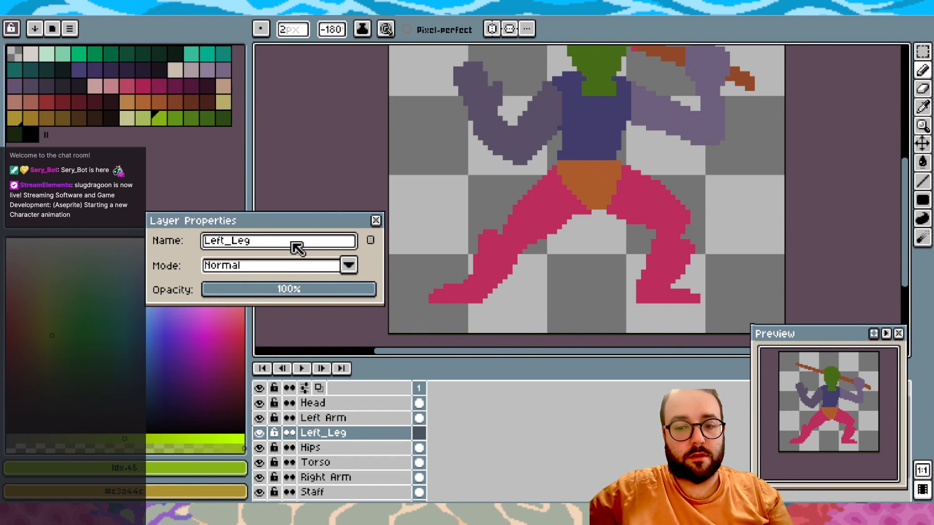
text(_Upper)
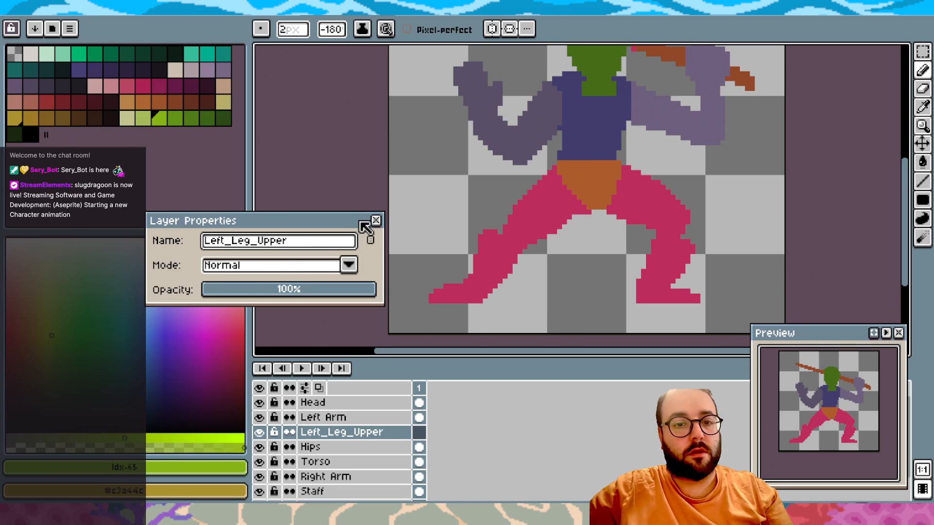
click(377, 221)
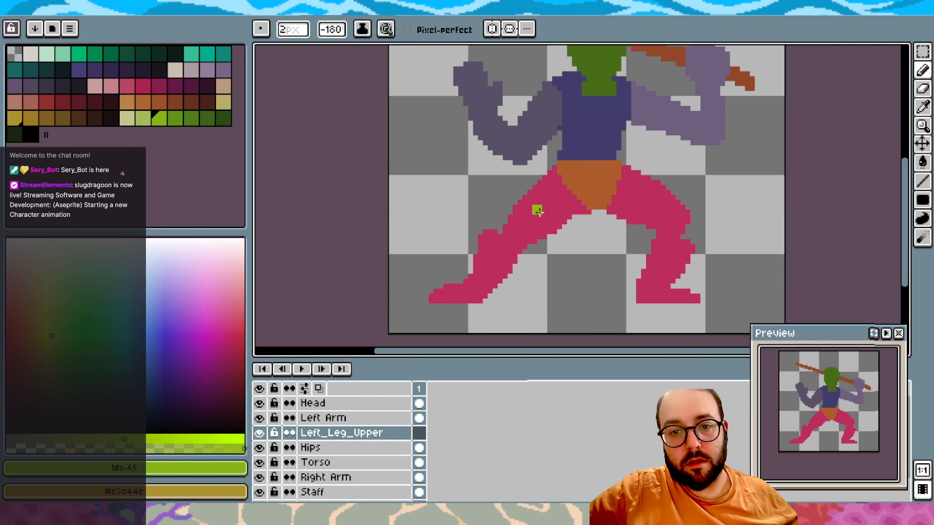
Paint the top of the thigh beside the hips in yellow-green on the Left_Leg_Upper layer with the 2 px Pencil
drag(517, 210, 550, 182)
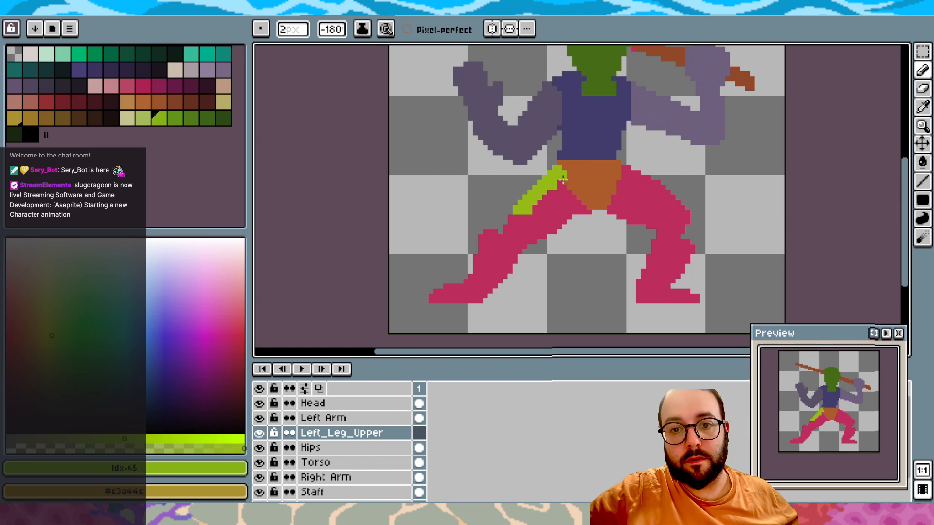
mouse_move(569, 188)
mouse_down()
mouse_move(587, 211)
mouse_move(571, 185)
mouse_move(574, 206)
mouse_move(550, 197)
mouse_up()
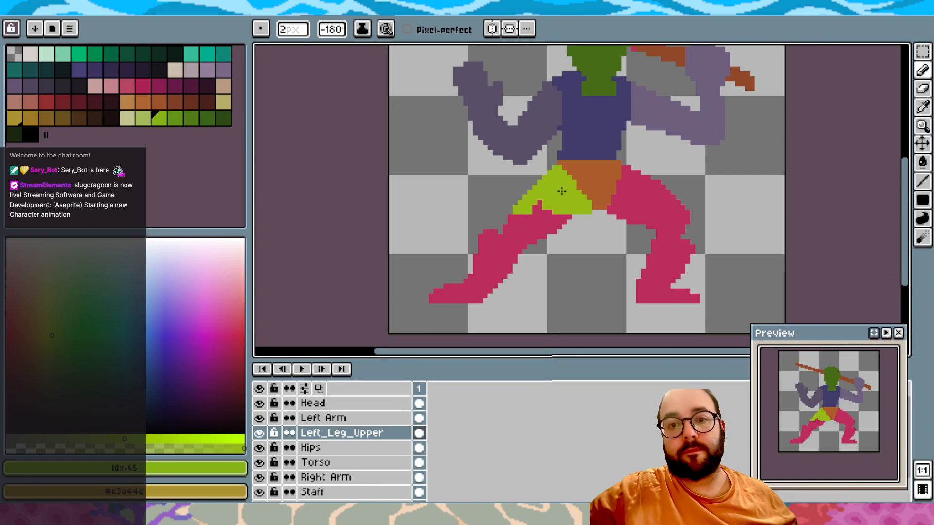
Erase the thigh's inner corner next to the hips with the 1 px Eraser and paint it back in yellow-green
click(922, 106)
click(923, 89)
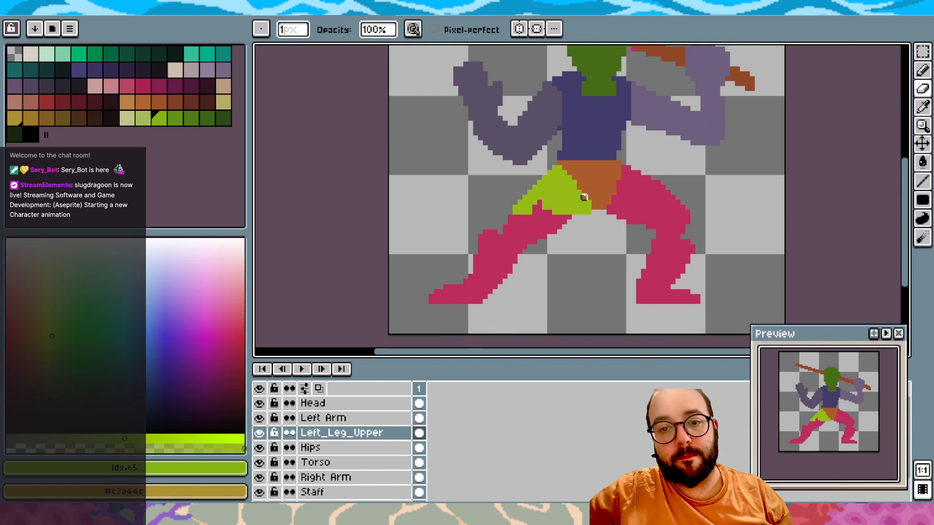
drag(588, 194, 579, 208)
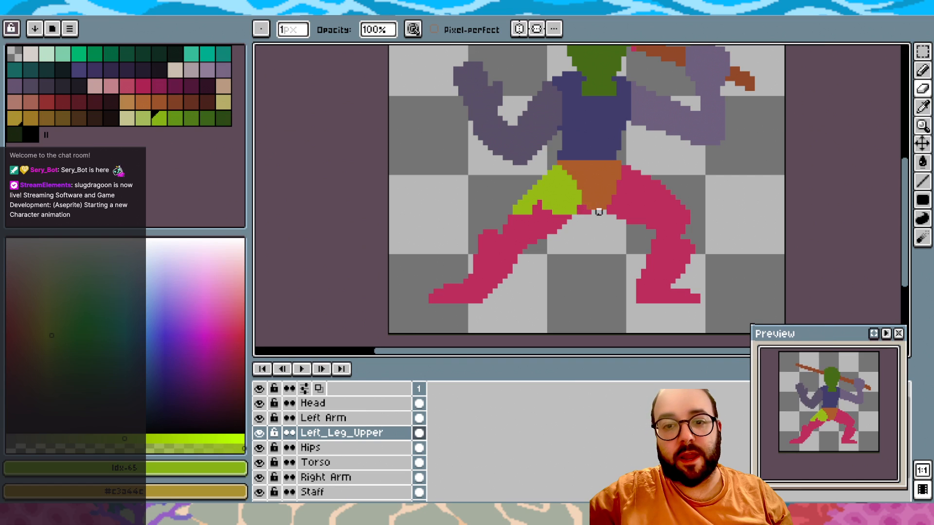
key(i)
click(582, 196)
key(b)
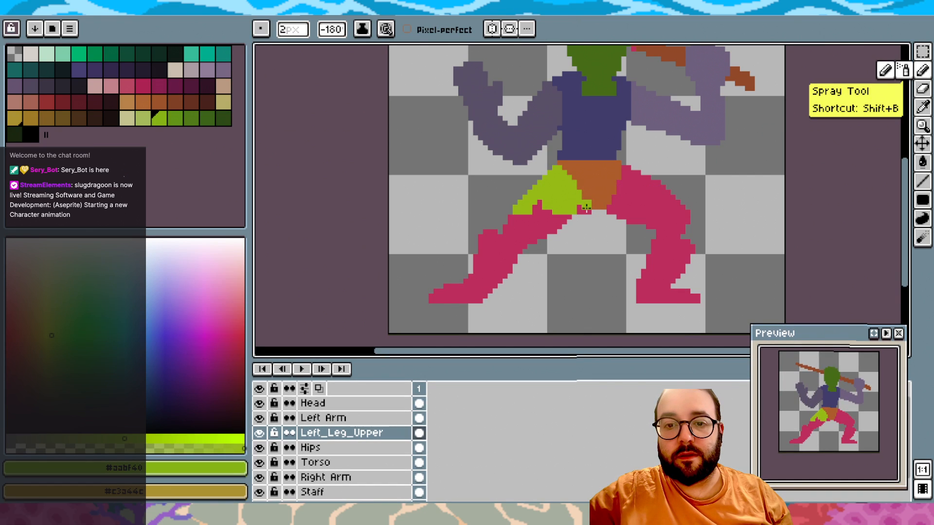
drag(582, 210, 587, 211)
click(583, 206)
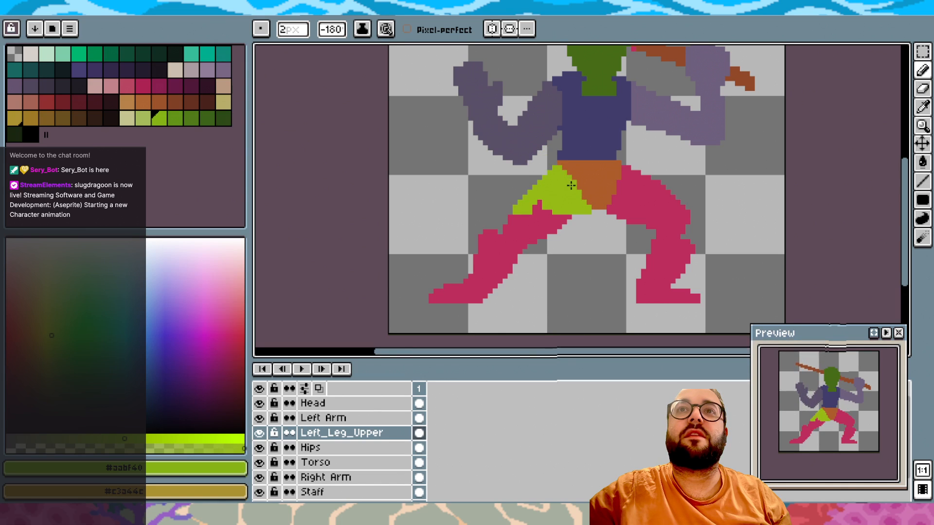
Toggle the Silhouette layer's visibility to check how much of the thigh is painted
alt+click(593, 228)
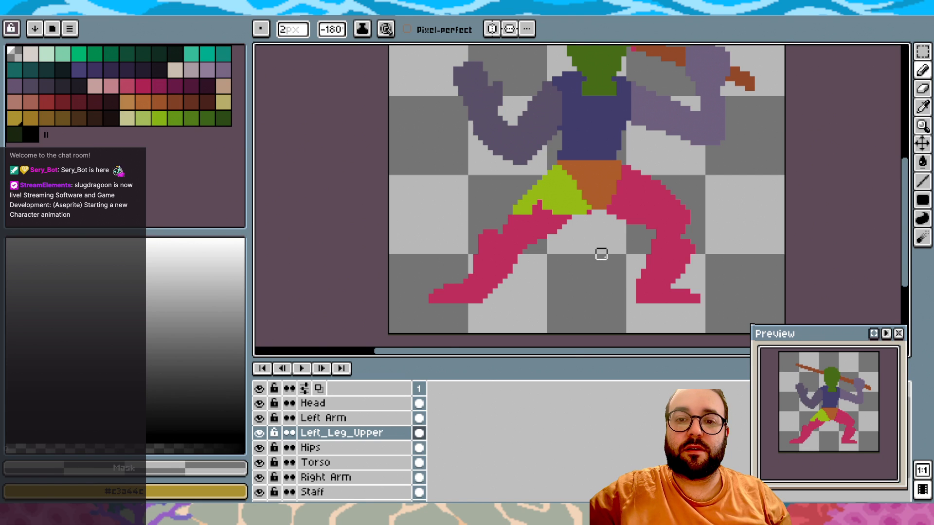
scroll(274, 496, down, 2)
click(261, 478)
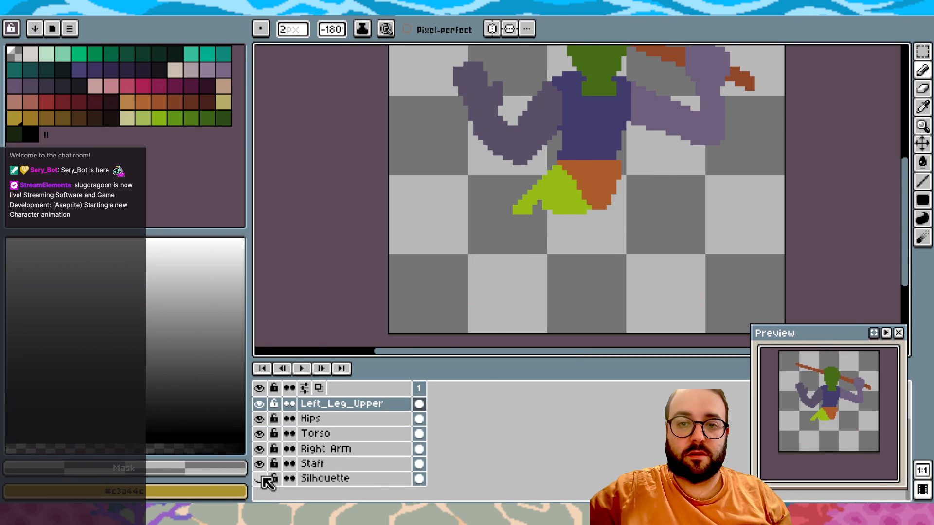
click(260, 479)
click(261, 478)
click(261, 479)
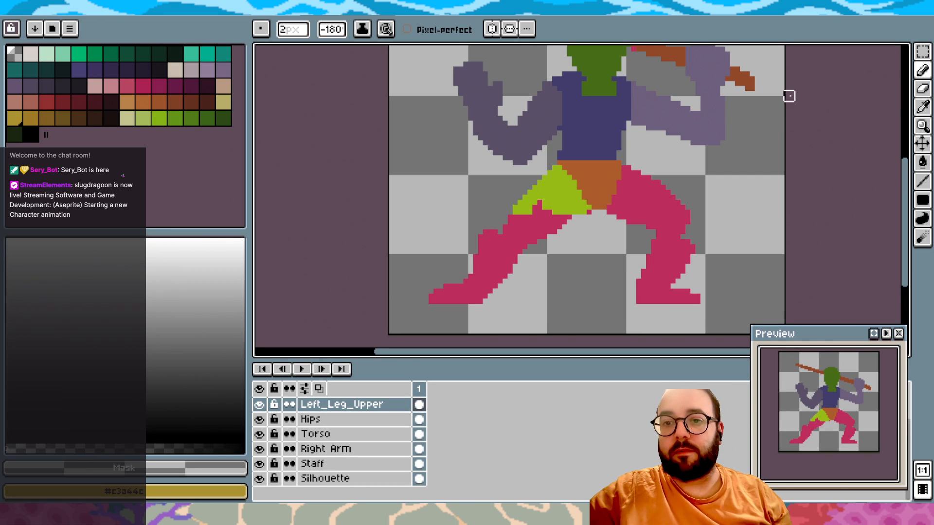
Recolour the painted thigh with the Paint Bucket in dark green, palette index 69
click(208, 118)
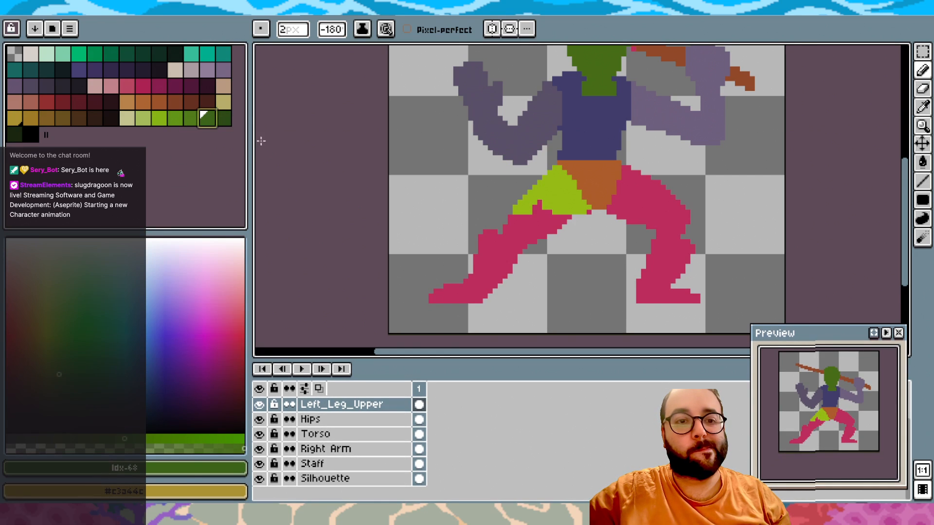
click(224, 119)
click(922, 163)
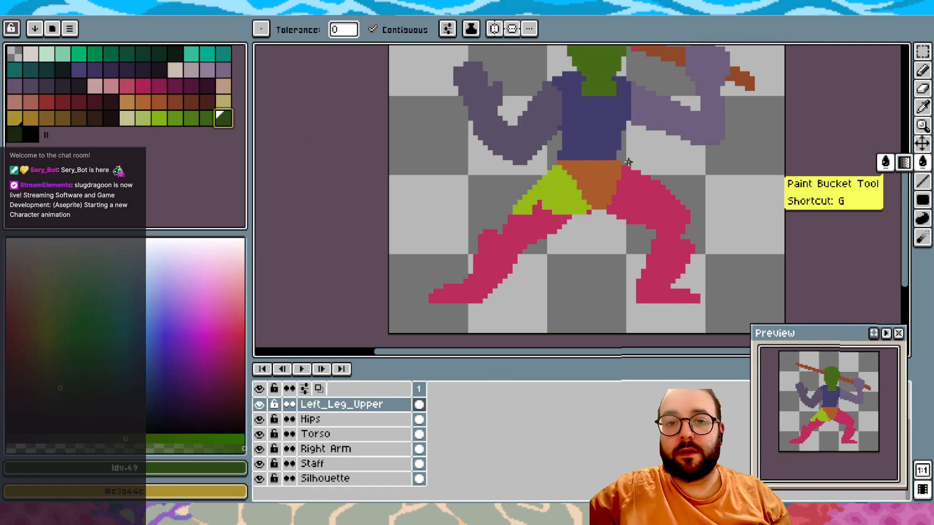
click(559, 194)
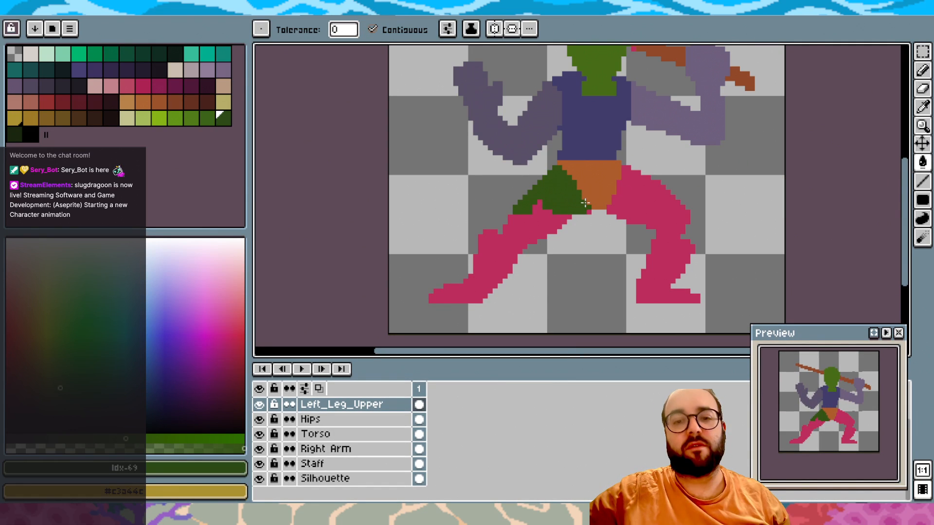
Paint the rest of the leg down to the toes in dark green with the 2 px Pencil on Left_Leg_Upper
key(b)
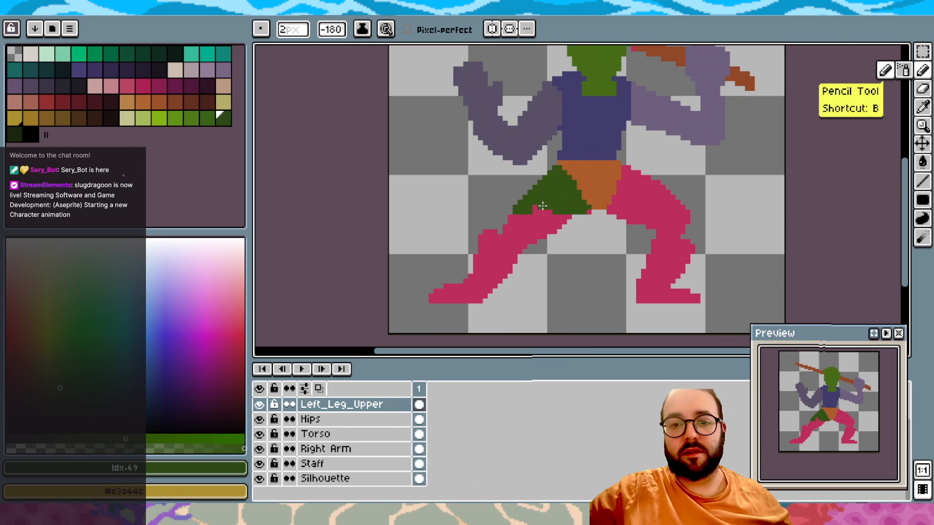
click(443, 299)
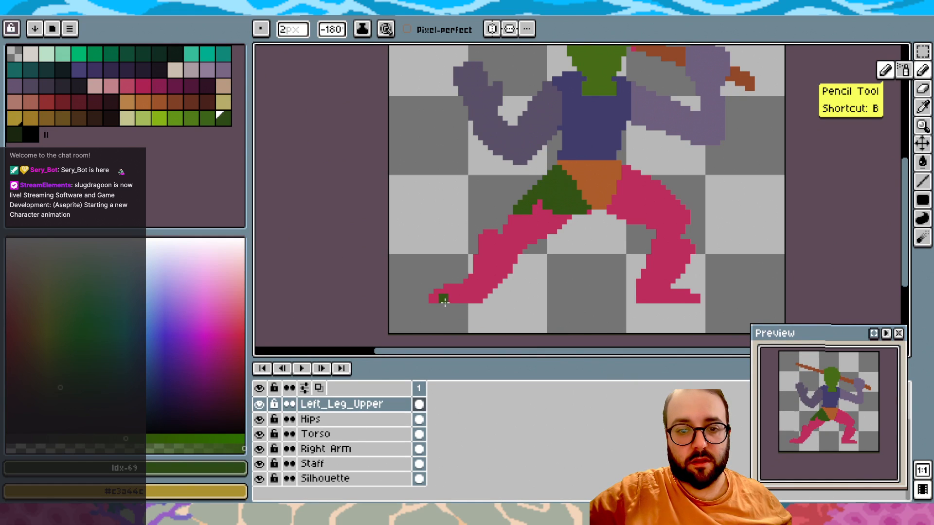
click(439, 300)
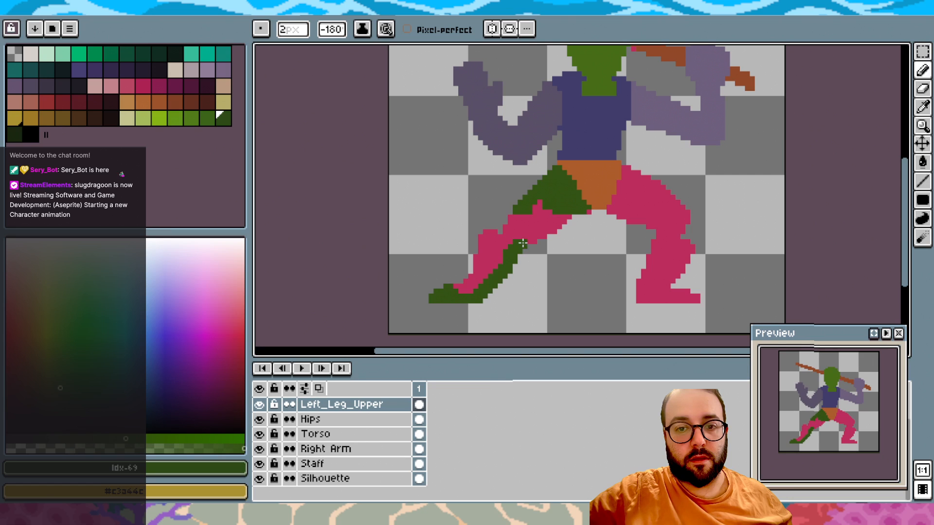
drag(535, 235, 551, 226)
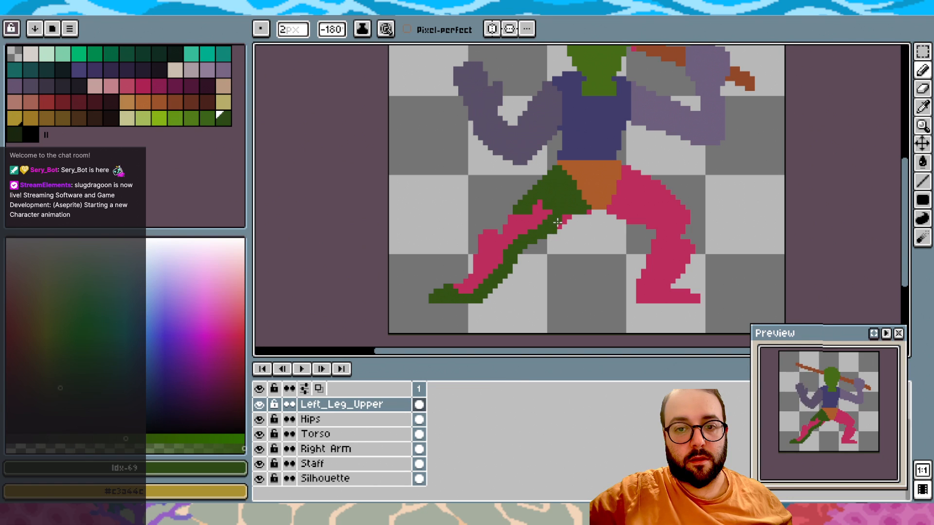
mouse_move(567, 214)
mouse_down()
mouse_move(543, 212)
mouse_move(521, 233)
mouse_move(518, 221)
mouse_move(499, 247)
mouse_move(492, 235)
mouse_move(484, 243)
mouse_move(485, 273)
mouse_move(494, 269)
mouse_move(490, 261)
mouse_move(481, 277)
mouse_move(478, 262)
mouse_move(469, 288)
mouse_up()
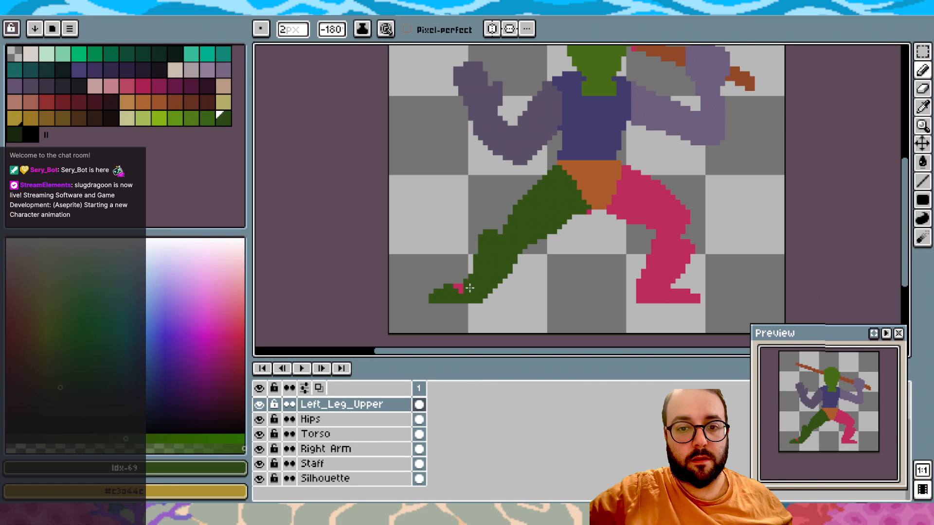
click(460, 292)
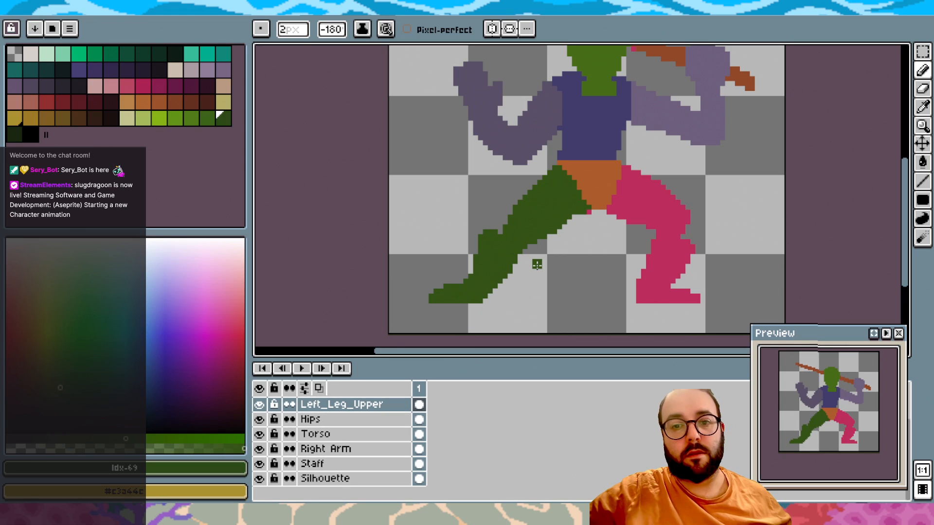
Set the drawing colour to palette index 17 and add a layer named Left_leg_lower above Left_Leg_Upper
scroll(537, 266, up, 1)
scroll(537, 266, right, 3)
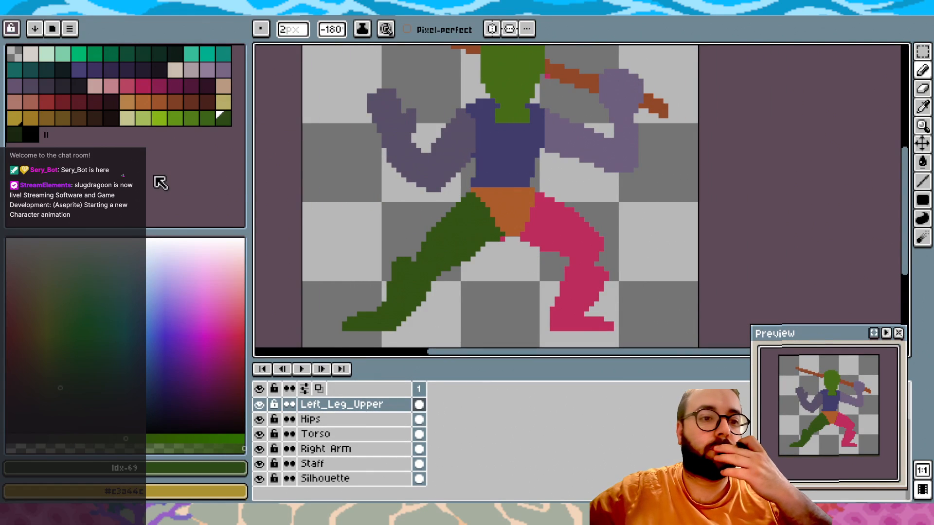
click(62, 70)
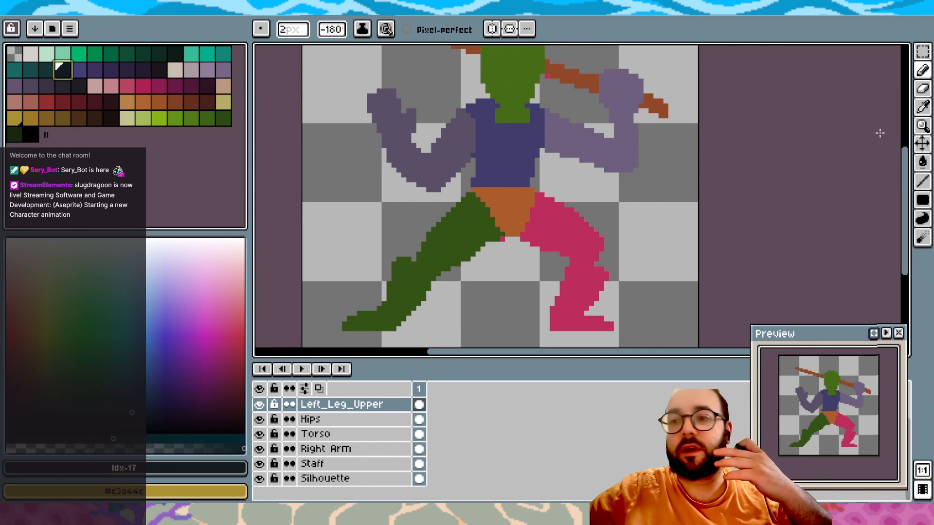
click(923, 89)
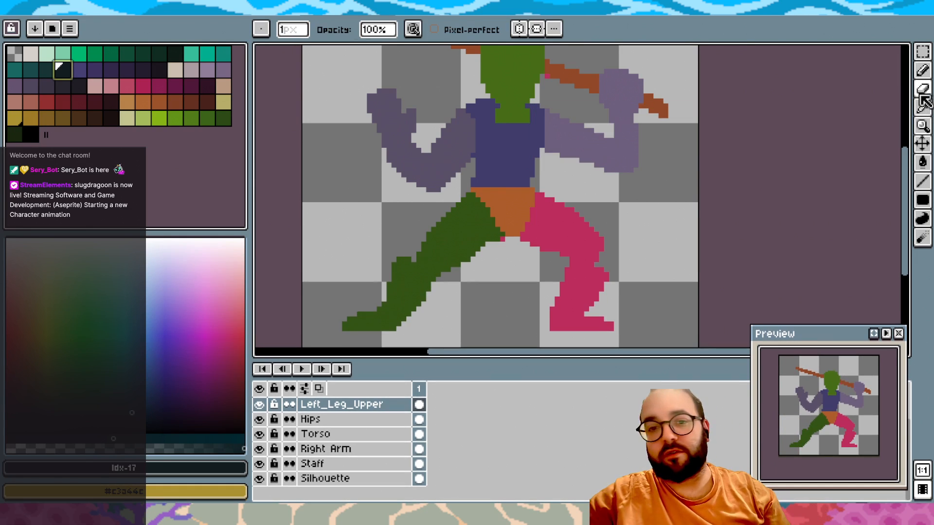
right_click(386, 408)
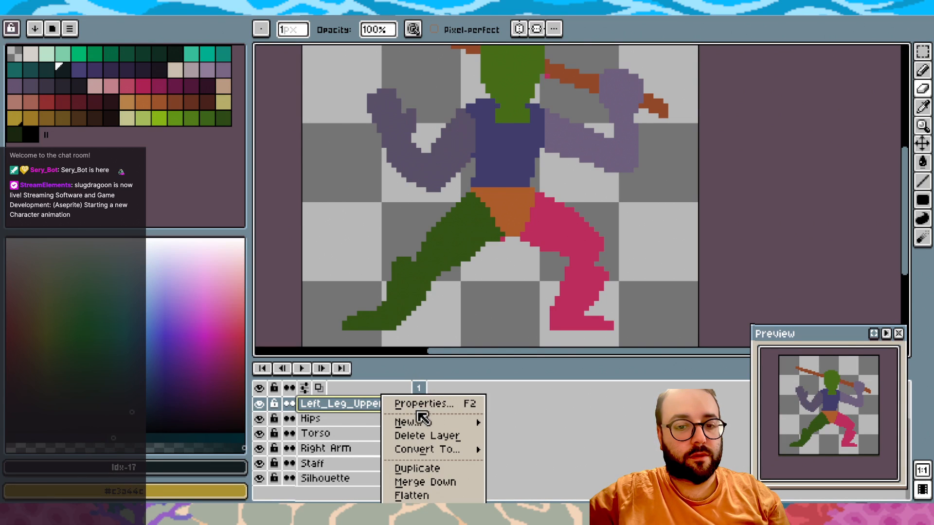
mouse_move(424, 423)
click(549, 423)
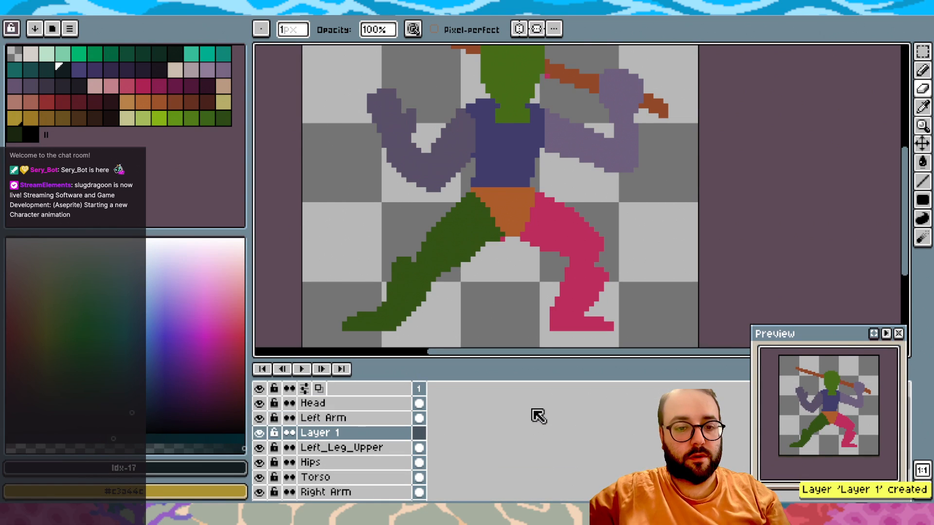
right_click(408, 432)
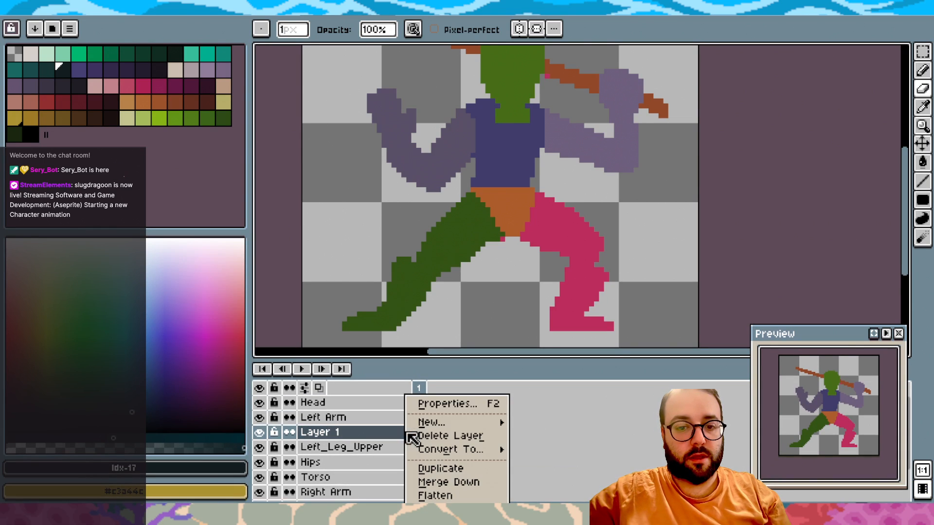
click(453, 407)
text(Left_leg_)
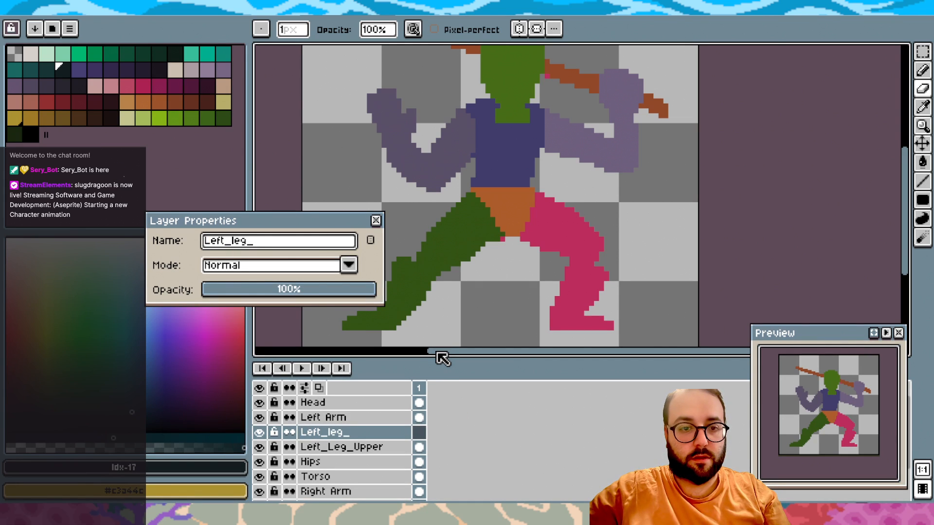
text(lower)
key(Return)
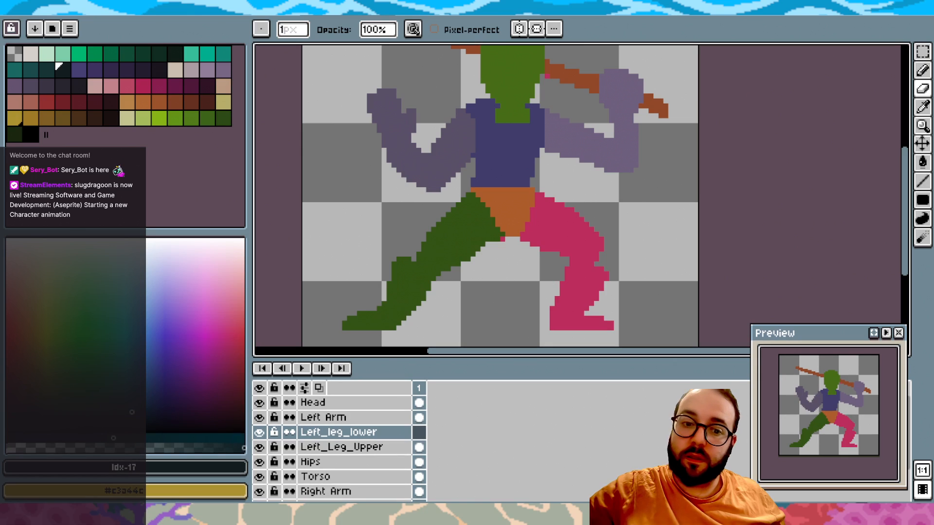
Erase the leg below the knee, including the foot, from the Left_Leg_Upper layer with the Eraser, using an 8 px size
click(311, 447)
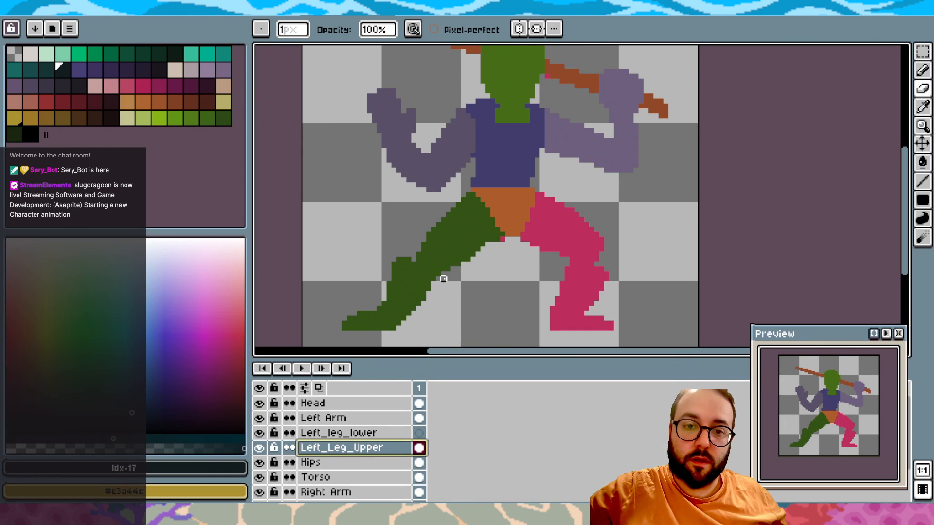
mouse_move(447, 268)
mouse_down()
mouse_move(423, 234)
mouse_move(438, 264)
mouse_move(413, 244)
mouse_move(434, 269)
mouse_up()
click(922, 89)
mouse_move(419, 302)
mouse_down()
mouse_move(404, 259)
mouse_move(443, 294)
mouse_move(413, 313)
mouse_move(389, 259)
mouse_move(417, 315)
mouse_move(387, 318)
mouse_move(370, 280)
mouse_move(388, 289)
mouse_move(376, 324)
mouse_move(348, 327)
mouse_up()
click(298, 30)
click(297, 46)
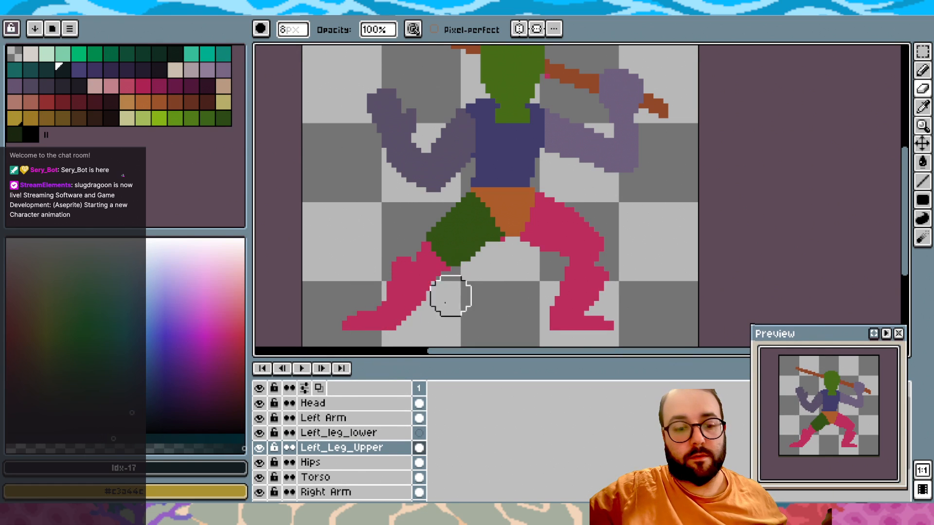
Sample the thigh's dark green and extend its front edge at the knee with the 2 px Pencil
key(i)
click(483, 256)
key(b)
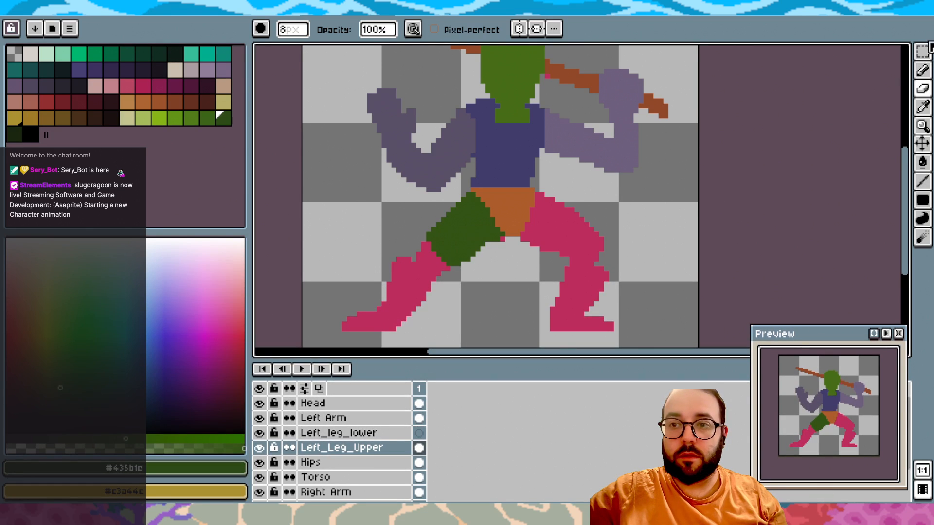
click(922, 70)
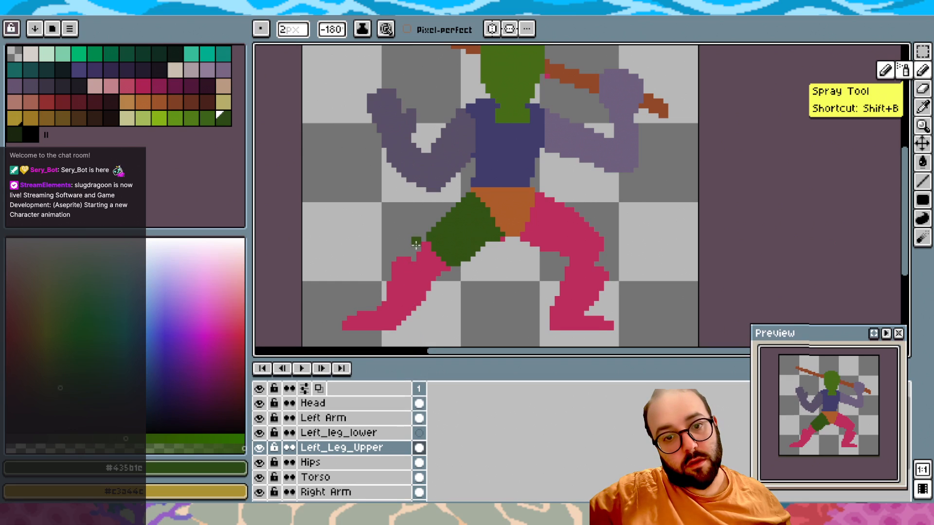
click(433, 244)
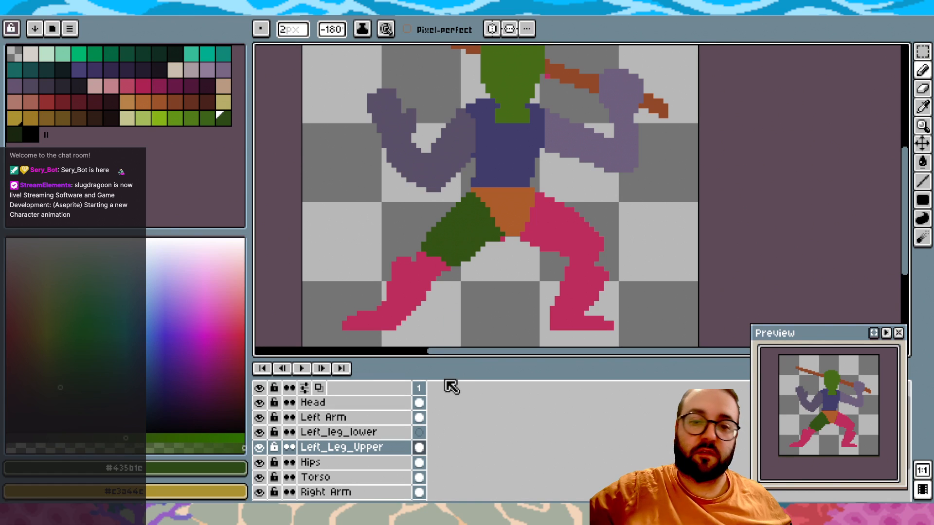
Paint the front leg's shin, calf and foot in palette index 68 green with the 2 px Pencil on the Left_leg_lower layer
click(382, 431)
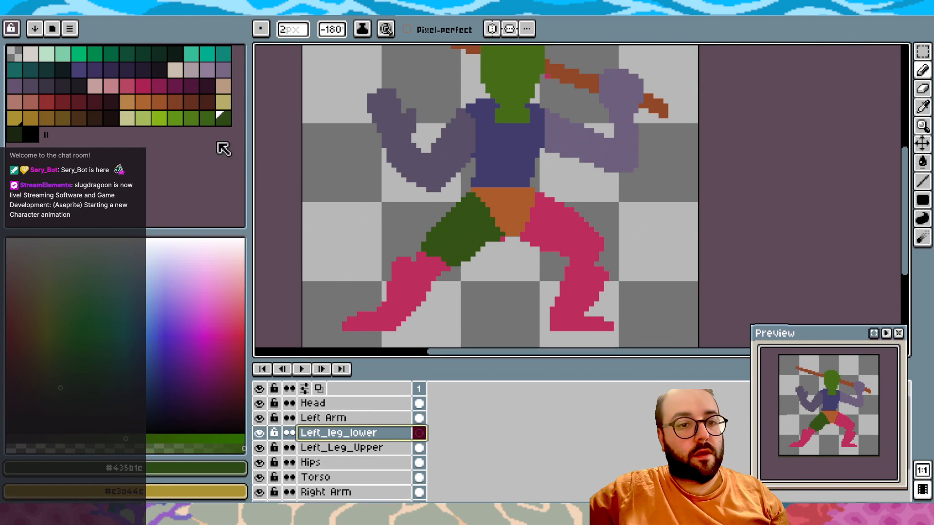
click(207, 118)
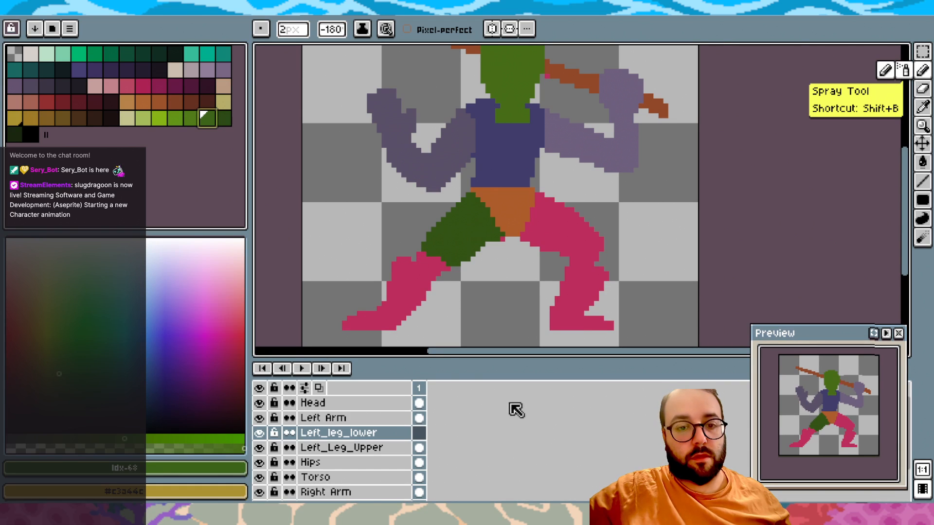
click(347, 323)
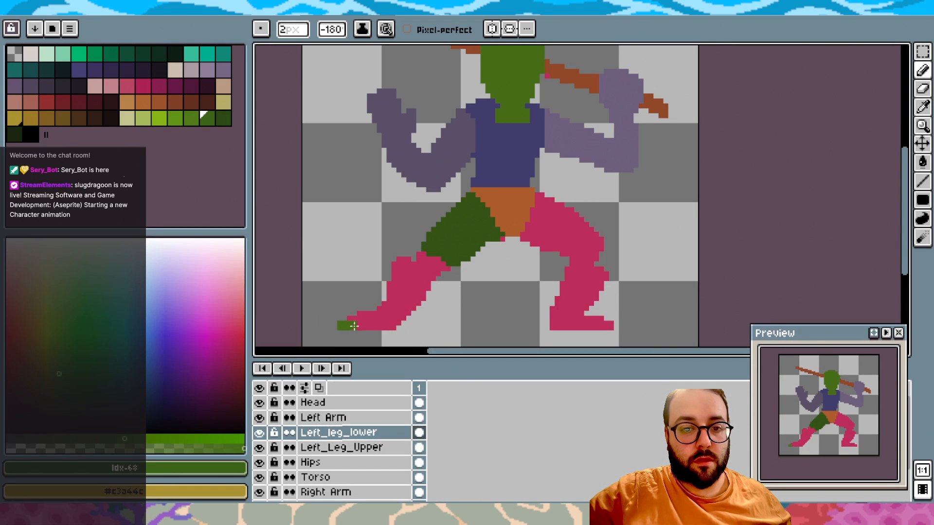
key(ctrl+z)
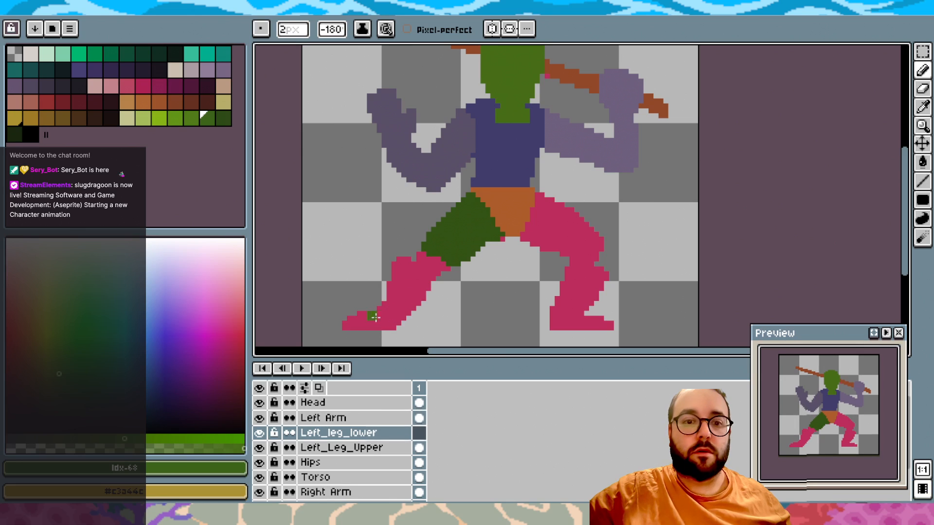
mouse_move(347, 325)
mouse_down()
mouse_move(388, 312)
mouse_move(362, 326)
mouse_up()
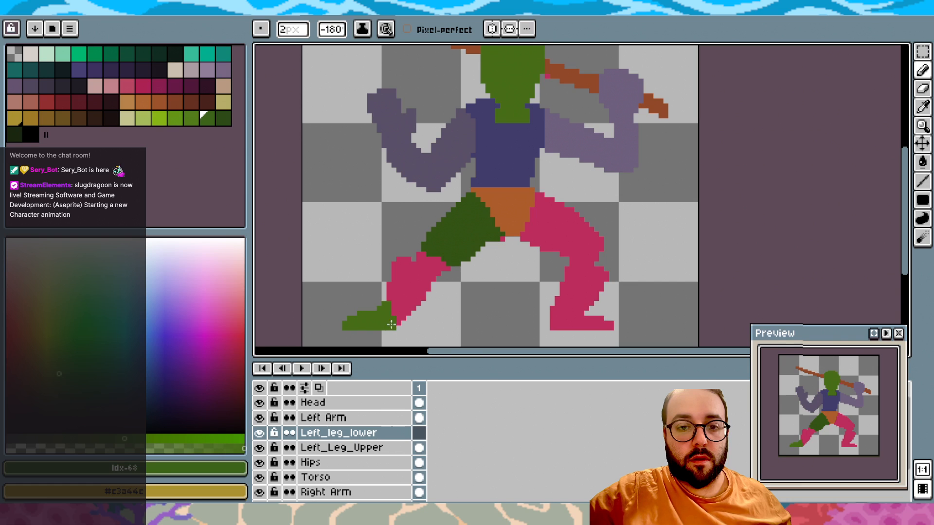
drag(407, 310, 429, 276)
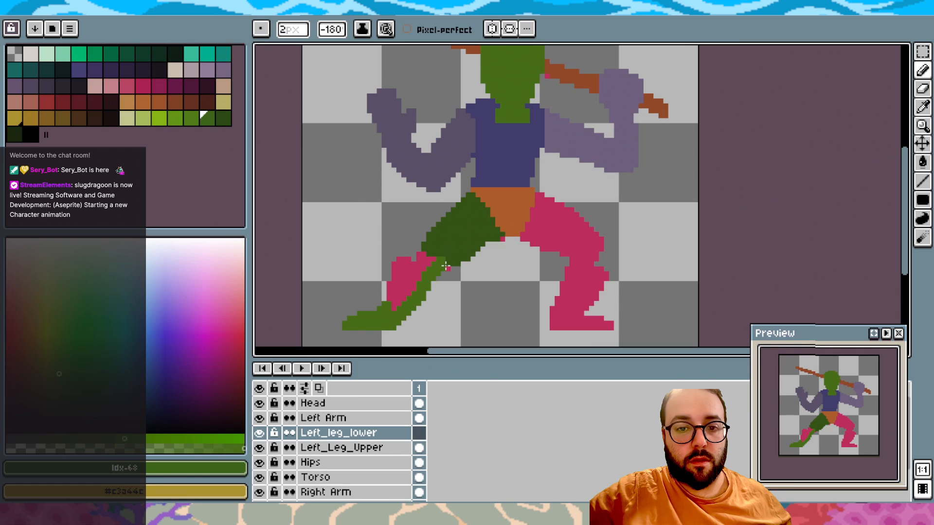
mouse_move(425, 261)
mouse_down()
mouse_move(407, 280)
mouse_move(413, 270)
mouse_move(397, 268)
mouse_move(398, 308)
mouse_move(412, 288)
mouse_move(400, 308)
mouse_up()
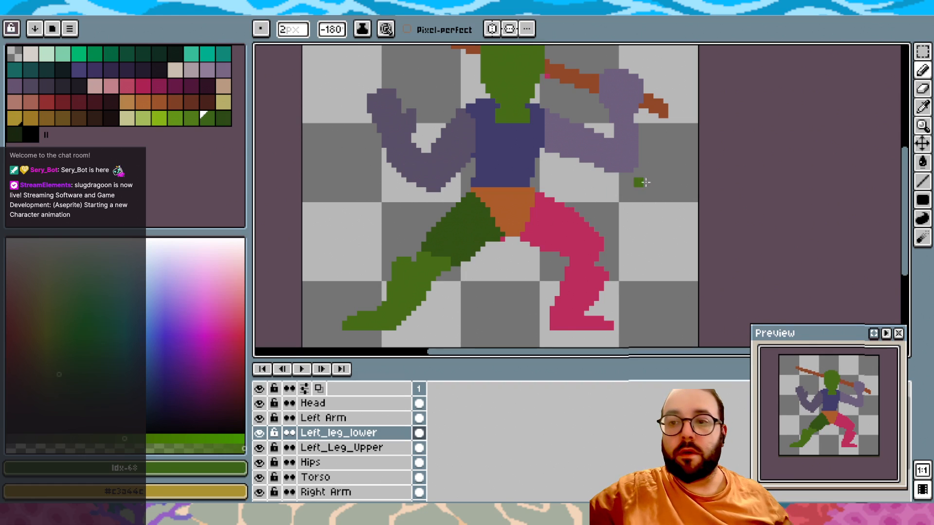
Erase the top of the lower leg at the knee with the 8 px Eraser and repaint the joint in green with the 2 px Pencil
click(923, 88)
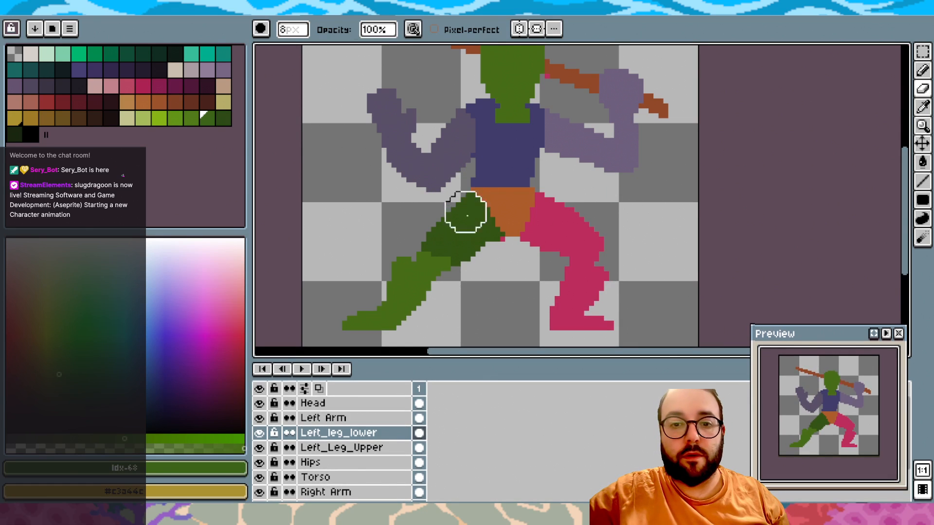
drag(458, 246, 441, 252)
click(923, 69)
scroll(435, 243, up, 2)
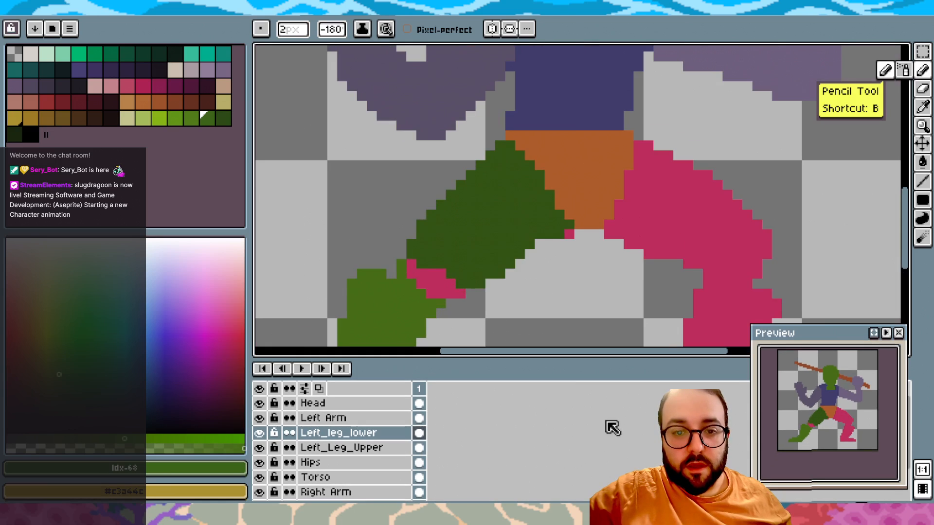
mouse_move(415, 277)
mouse_down()
mouse_move(438, 283)
mouse_move(432, 293)
mouse_move(456, 295)
mouse_up()
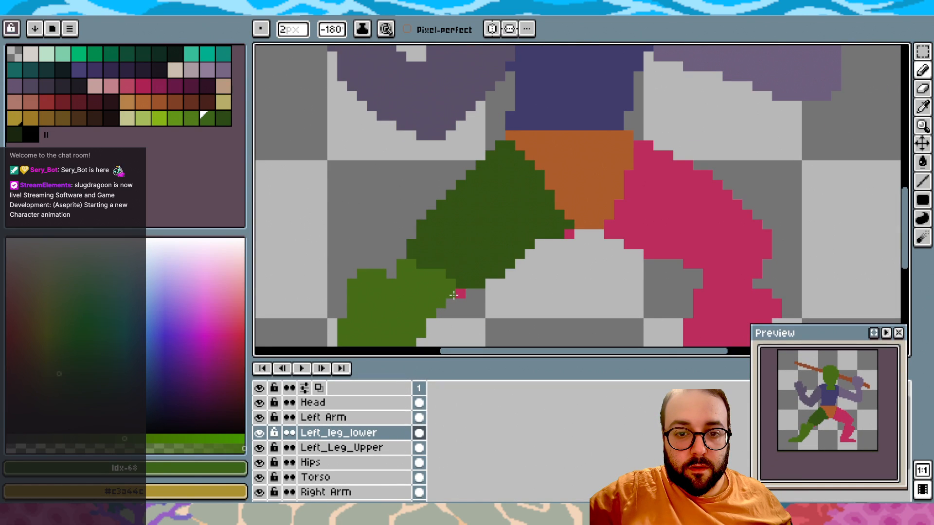
Extend the green lower leg slightly over the thigh's dark green at the back of the knee
scroll(444, 298, down, 2)
scroll(409, 418, down, 1)
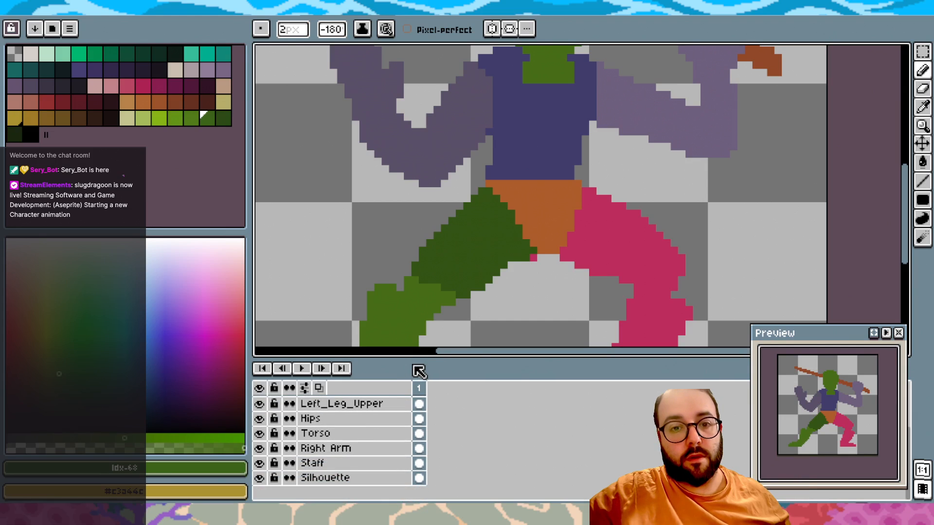
scroll(438, 184, up, 1)
scroll(438, 185, down, 5)
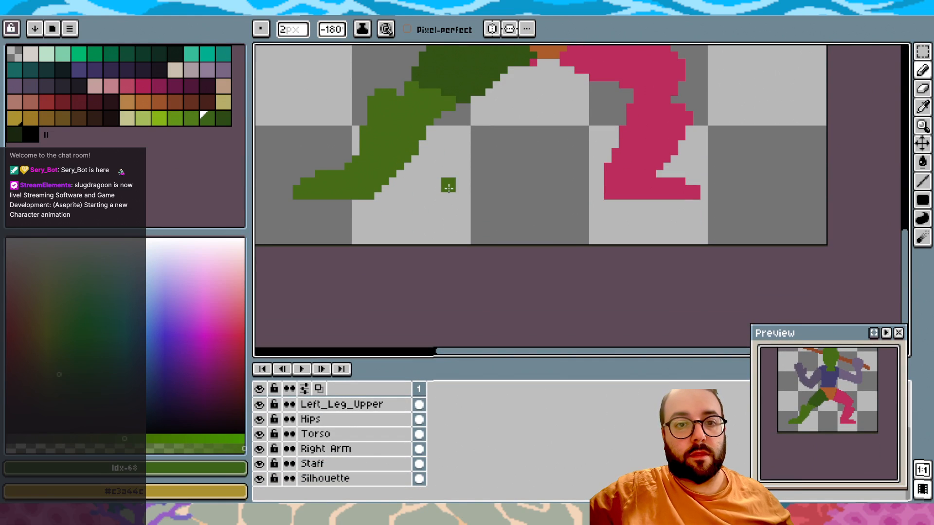
scroll(420, 101, up, 1)
scroll(419, 101, up, 1)
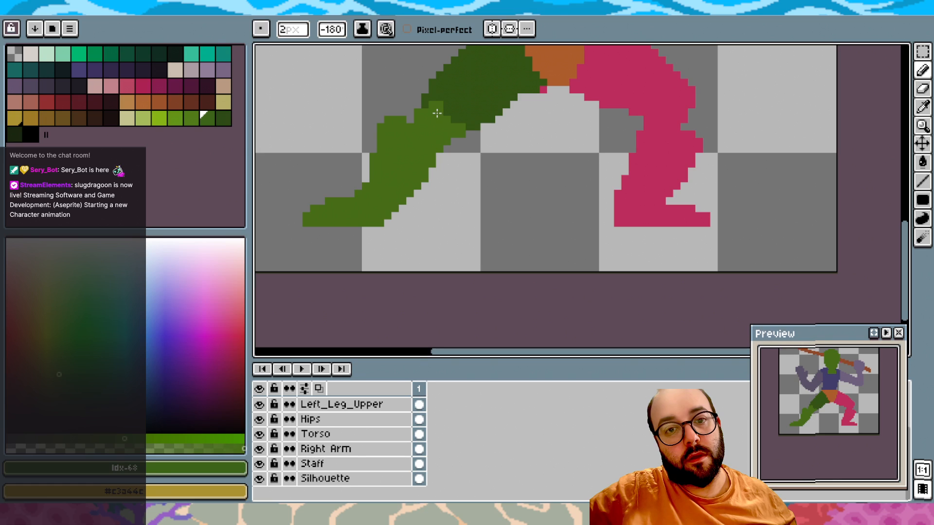
drag(438, 114, 446, 115)
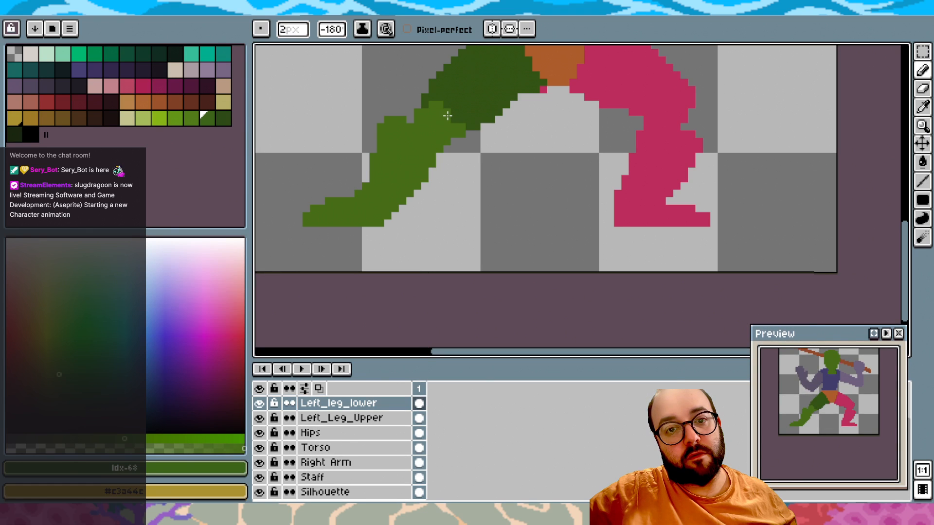
click(410, 267)
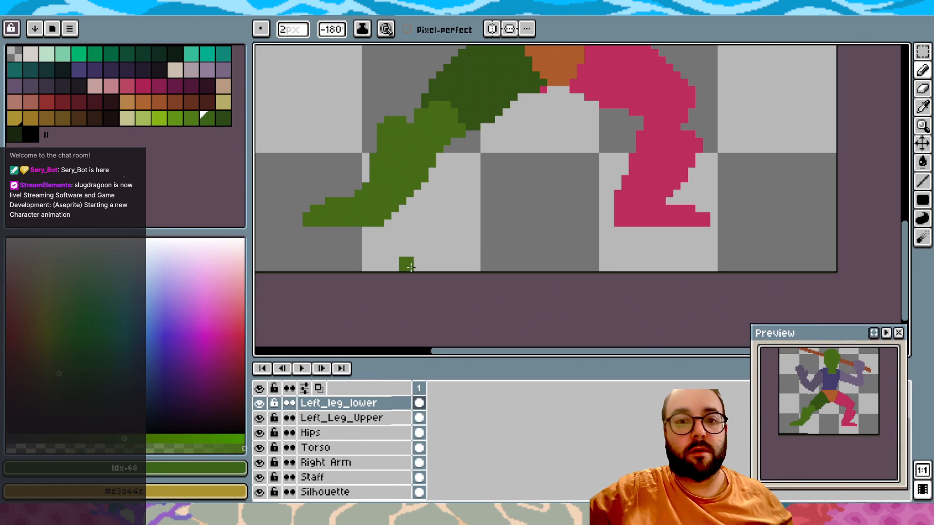
Add a layer directly above Right Arm and name it Right_leg_lower
scroll(427, 102, down, 2)
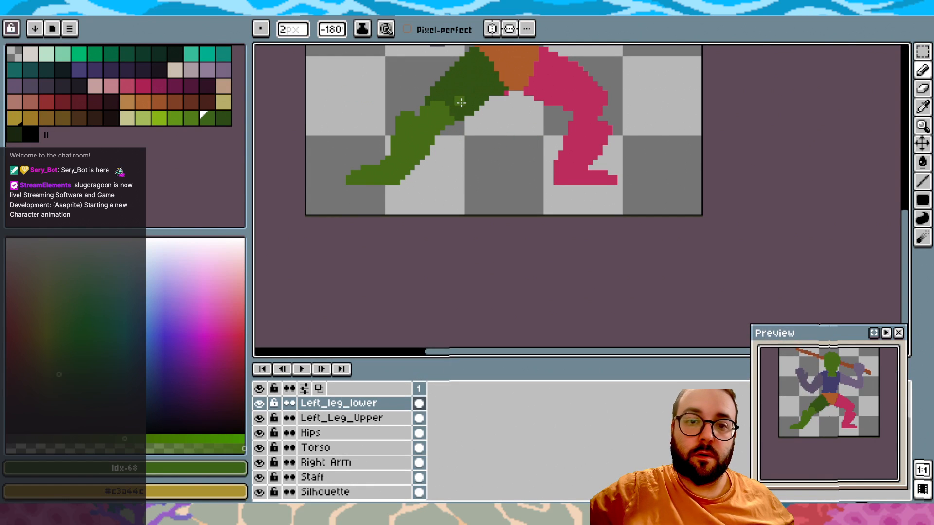
scroll(461, 100, up, 1)
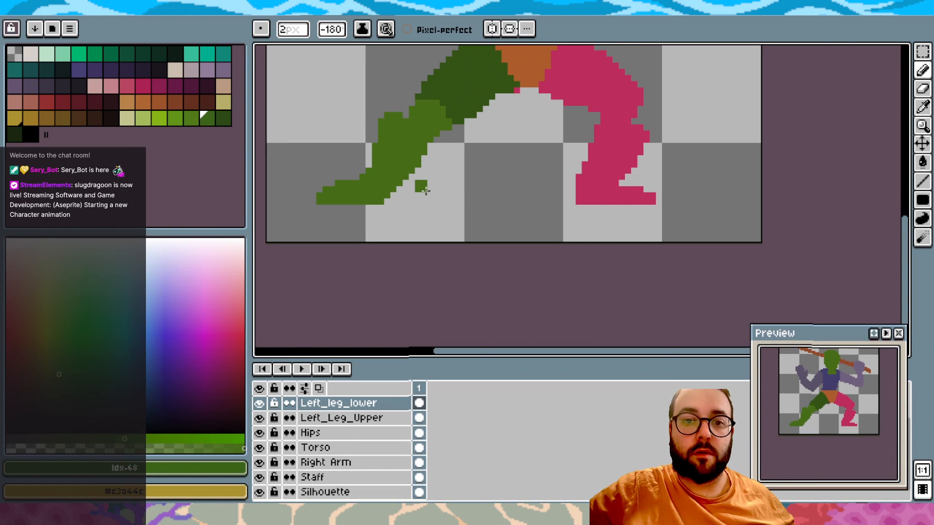
scroll(438, 138, down, 1)
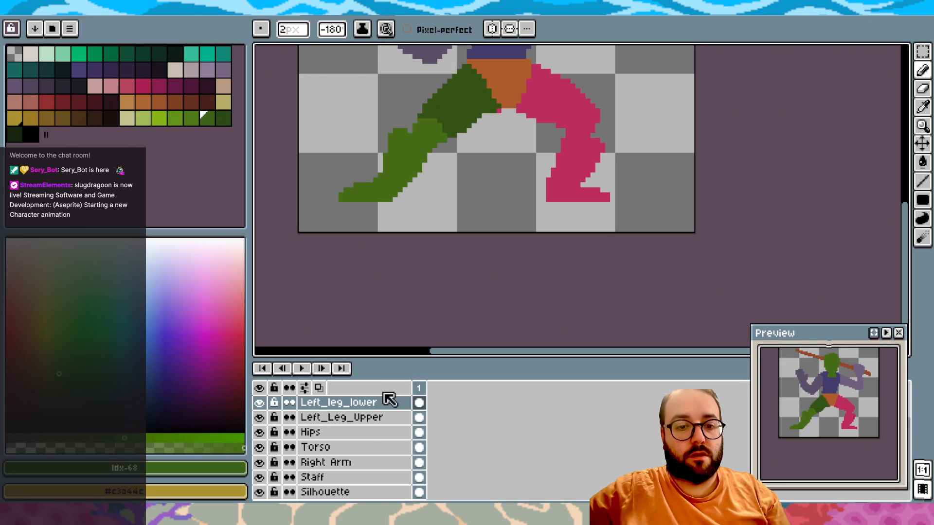
click(359, 463)
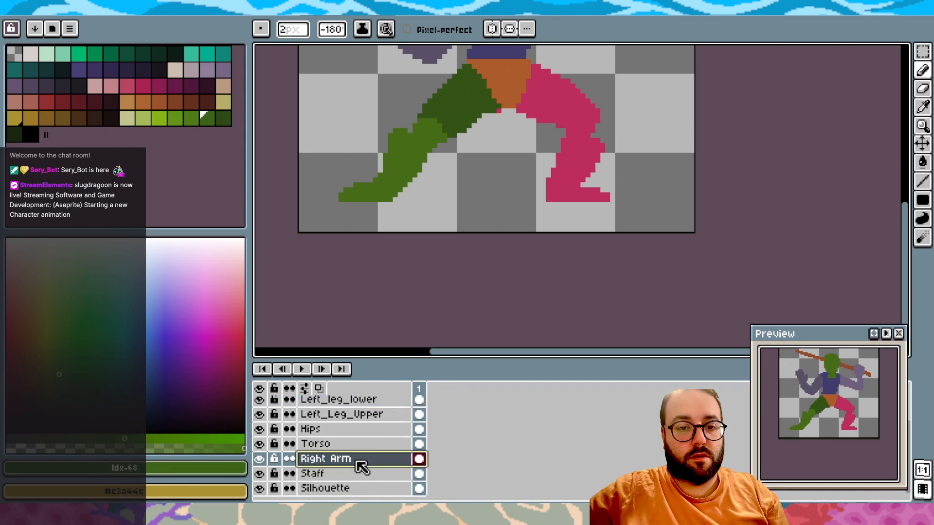
right_click(359, 463)
mouse_move(396, 422)
click(482, 423)
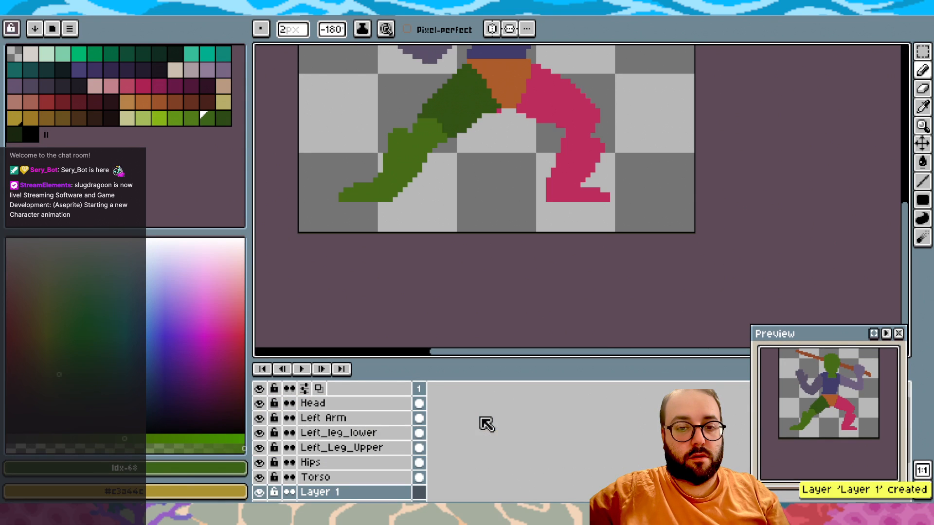
right_click(359, 490)
click(401, 403)
text(Right_leg_low)
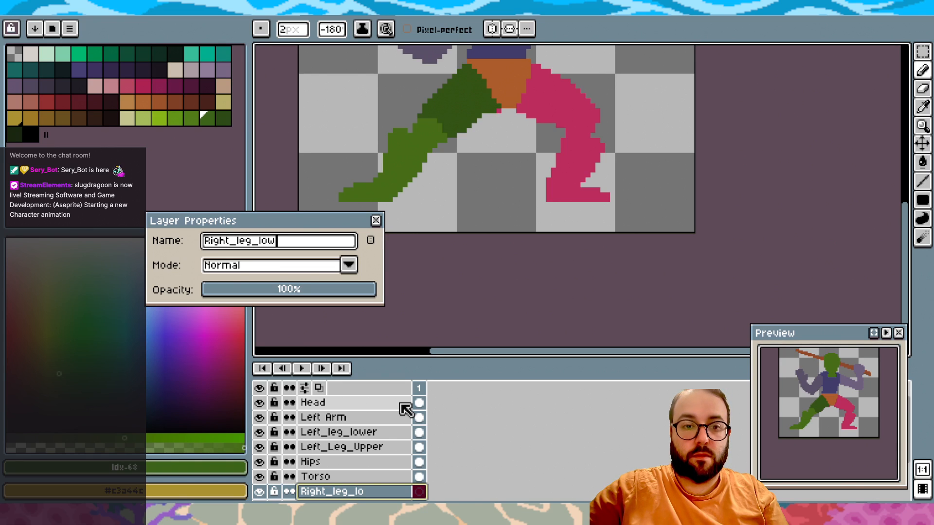
text(er)
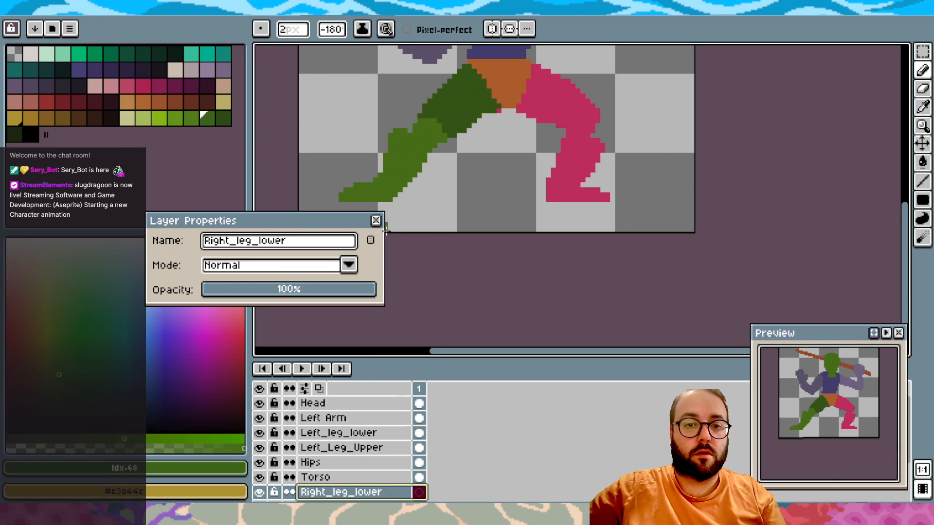
click(376, 221)
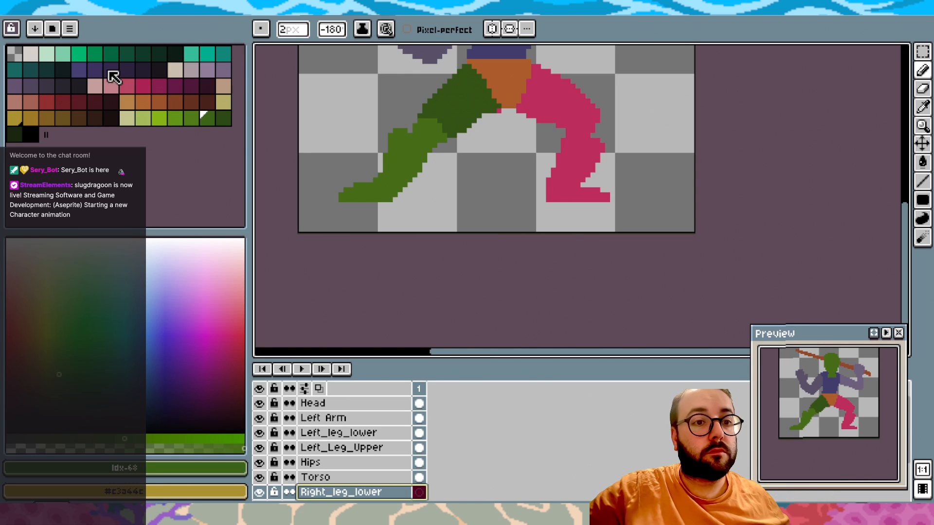
Paint the bent pink leg from the foot up through the knee in palette index 19 with the 2 px Pencil on Right_leg_lower
click(95, 69)
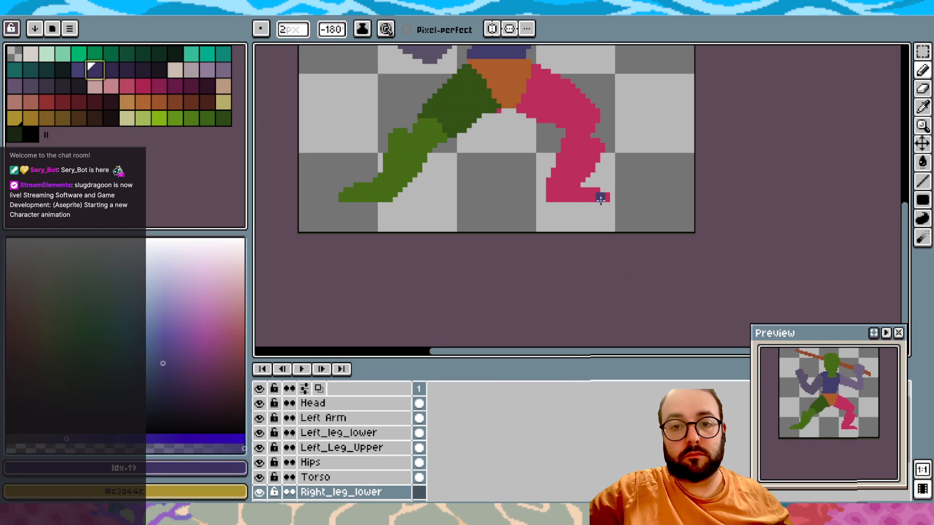
mouse_move(601, 198)
mouse_down()
mouse_move(554, 195)
mouse_move(571, 197)
mouse_move(554, 185)
mouse_move(563, 159)
mouse_move(582, 195)
mouse_move(579, 176)
mouse_move(603, 148)
mouse_move(581, 161)
mouse_move(567, 145)
mouse_move(569, 158)
mouse_move(580, 152)
mouse_move(597, 119)
mouse_up()
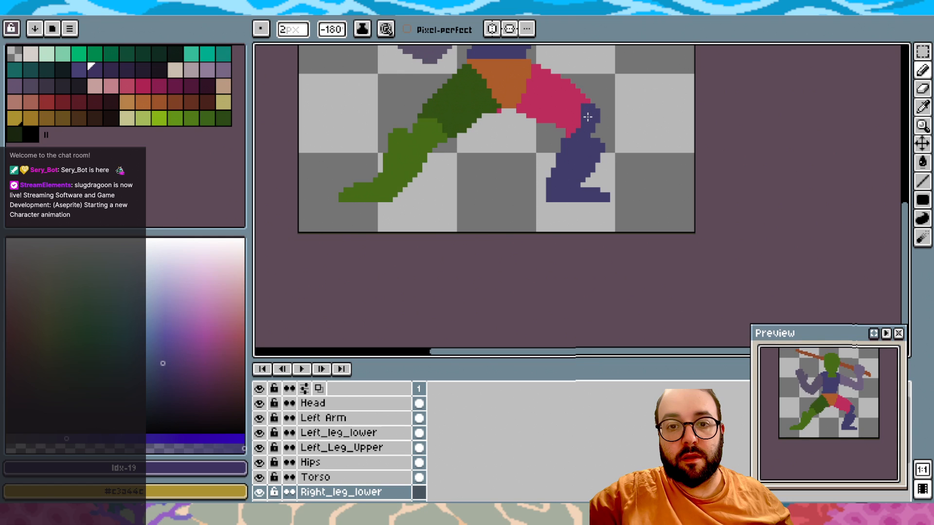
drag(581, 120, 572, 138)
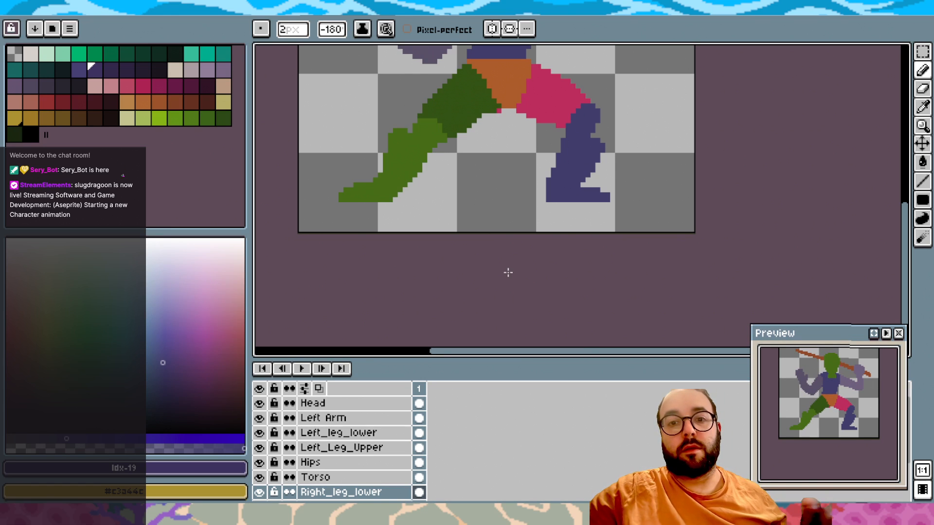
Examine the whole figure and both legs at different magnifications to check how the coloured parts meet
scroll(506, 283, down, 1)
scroll(507, 283, up, 3)
scroll(506, 283, left, 1)
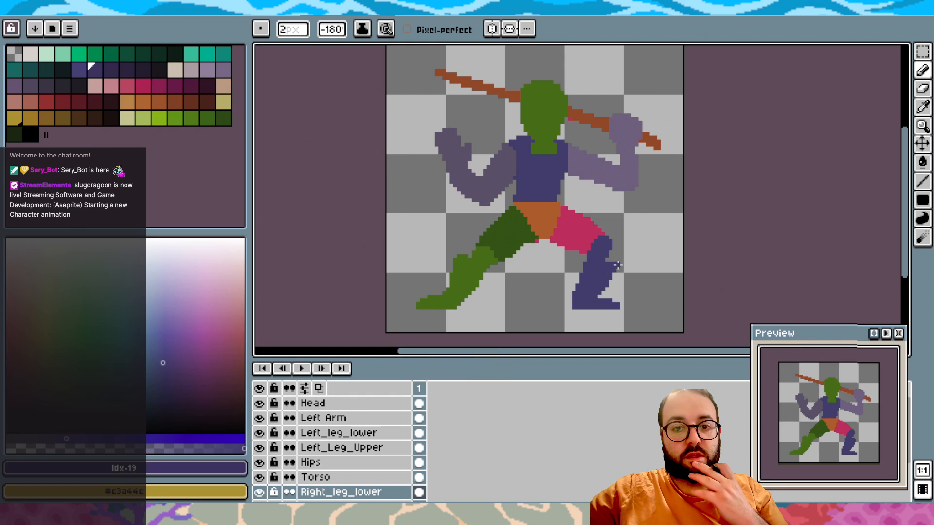
scroll(602, 252, up, 2)
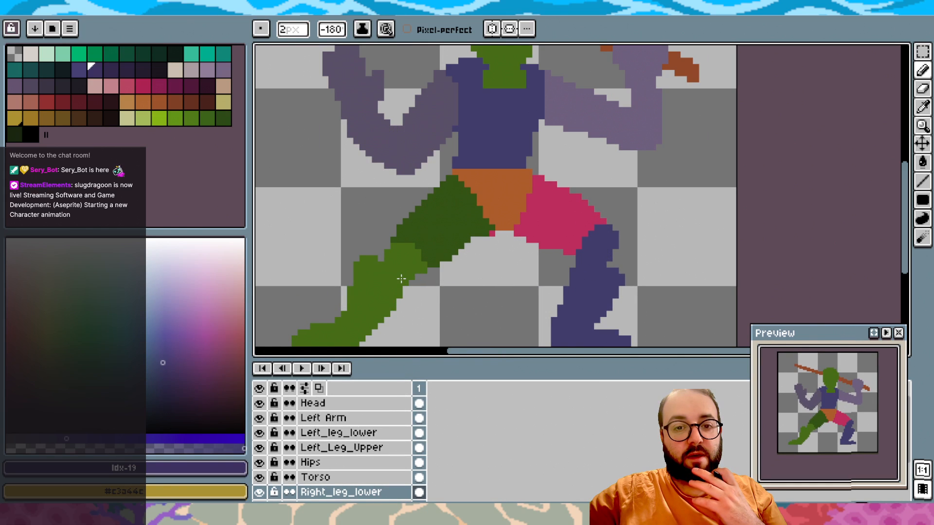
scroll(401, 279, down, 1)
scroll(531, 271, down, 1)
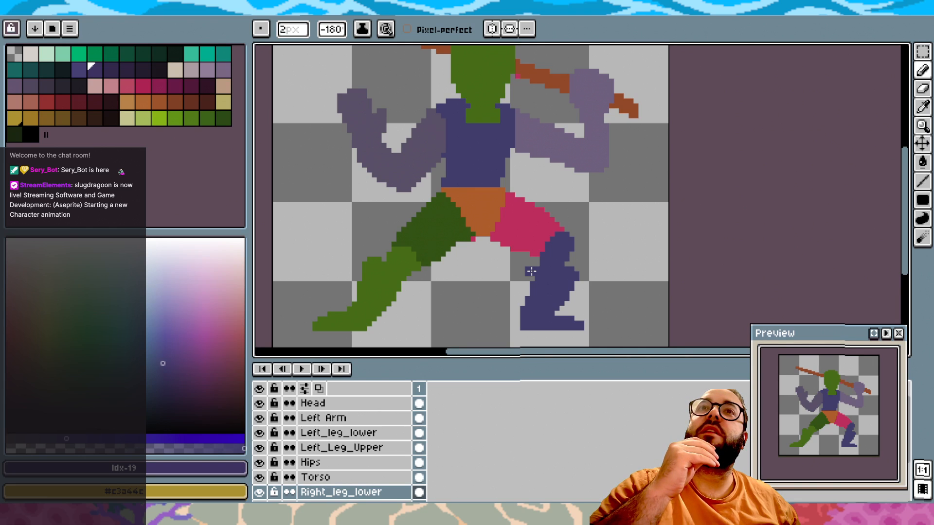
scroll(531, 271, down, 1)
scroll(531, 271, down, 1)
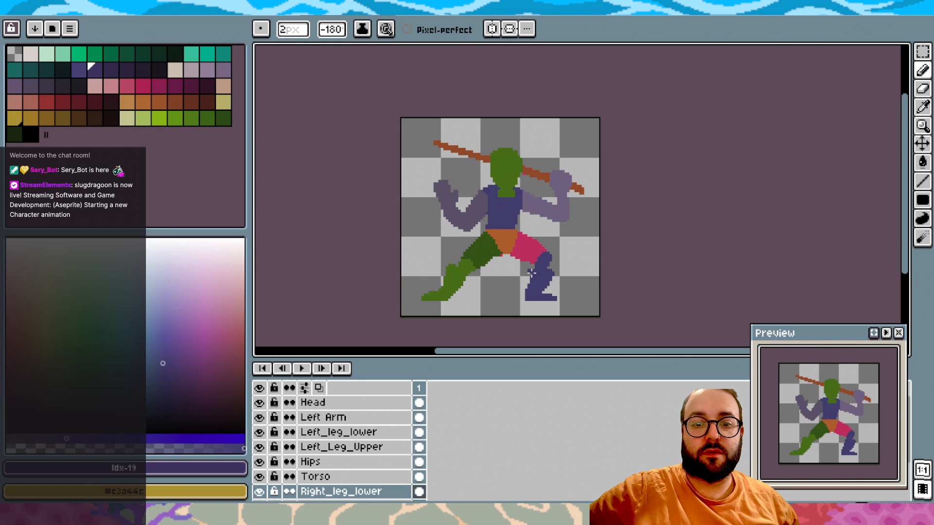
scroll(531, 272, up, 1)
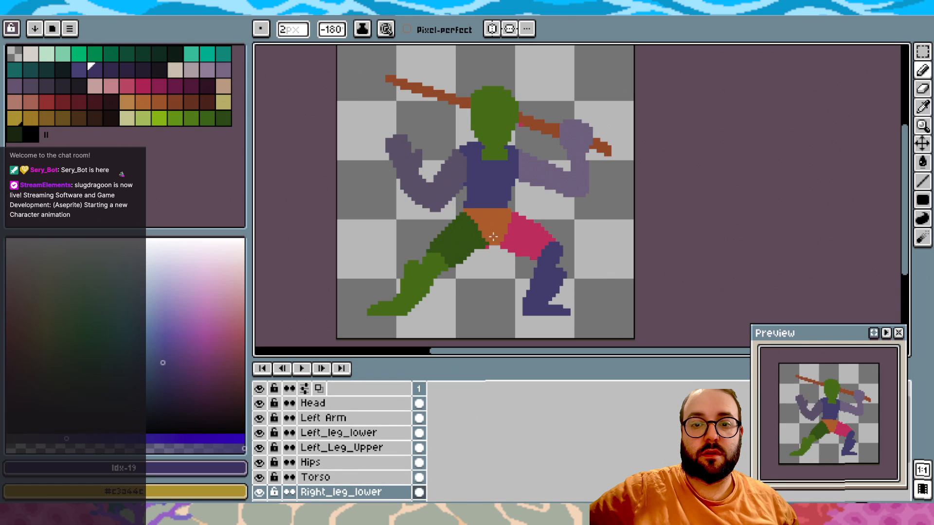
scroll(491, 238, down, 1)
scroll(491, 238, up, 1)
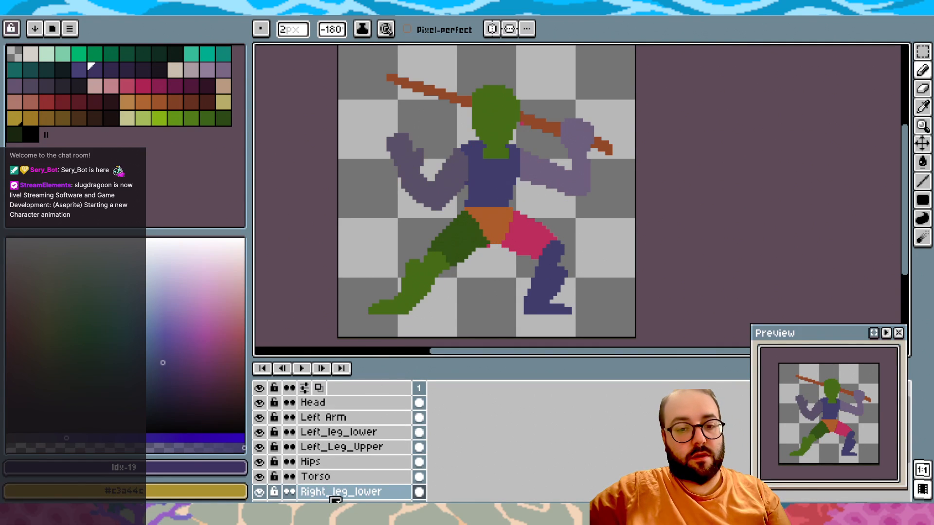
Add a layer directly above Right_leg_lower and name it Right_leg_upper
right_click(343, 492)
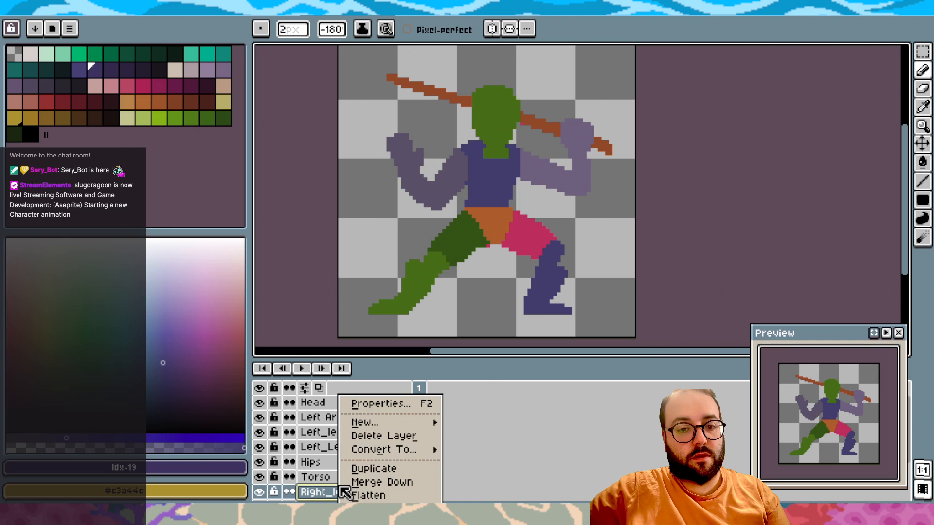
mouse_move(382, 423)
click(469, 421)
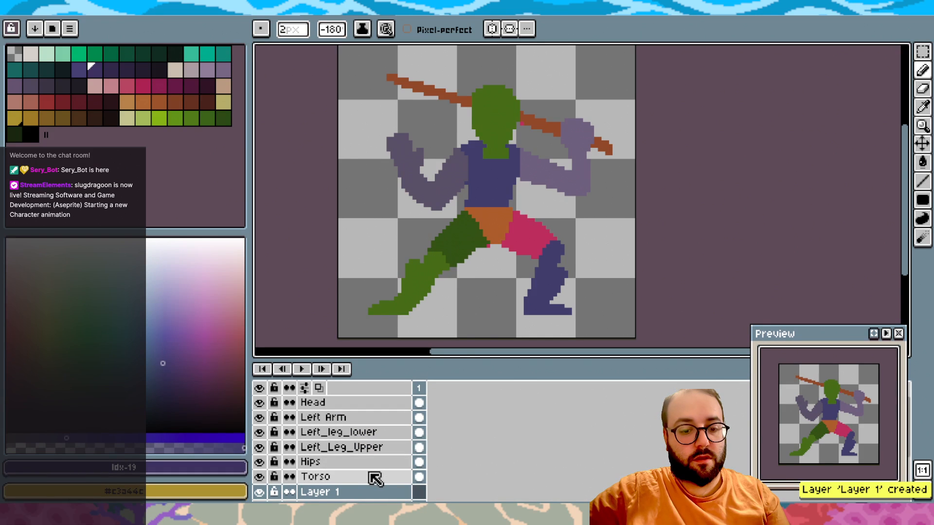
right_click(370, 493)
click(400, 404)
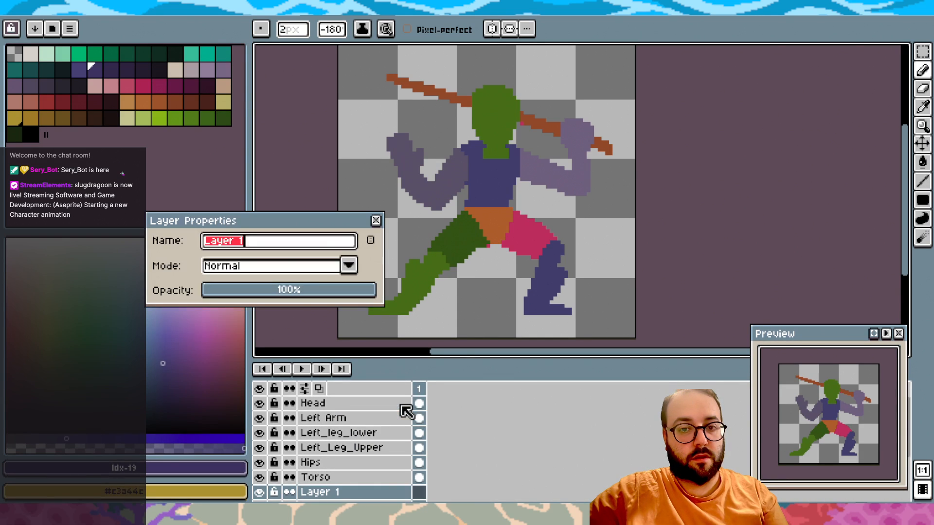
text(Right_)
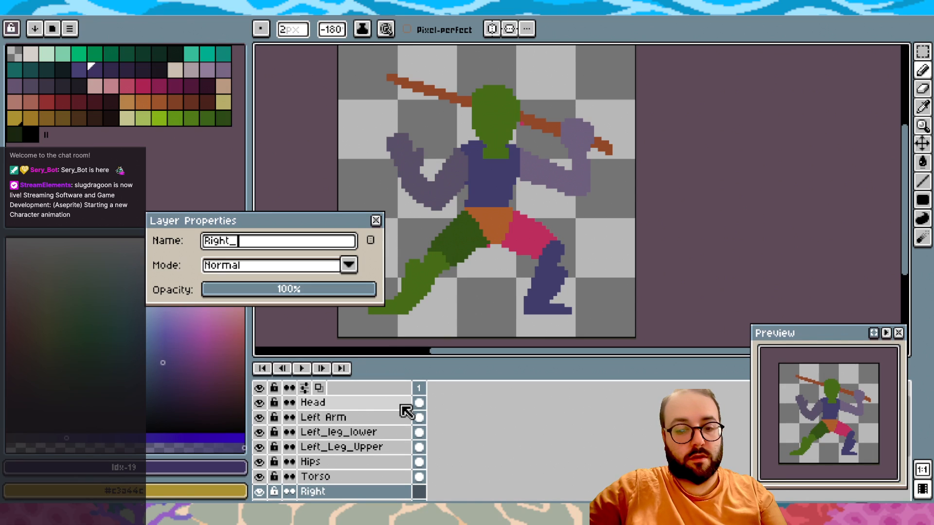
text(leg_upper)
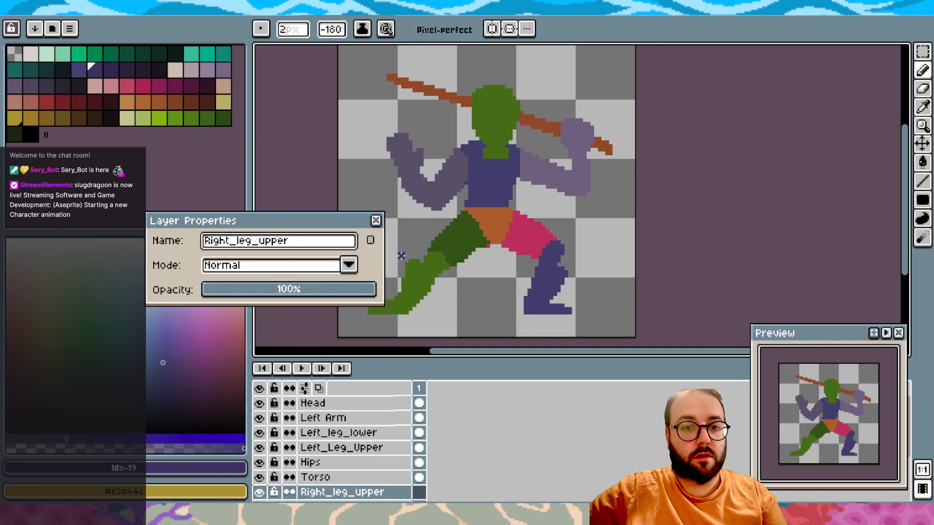
click(376, 220)
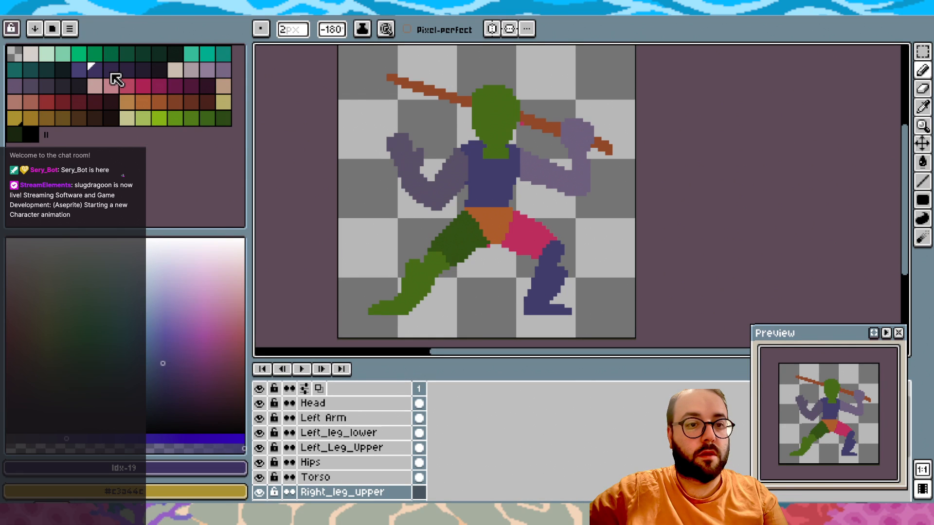
Paint the pink thigh from the hips to the knee in palette index 21 with the 2 px Pencil on Right_leg_upper
click(126, 71)
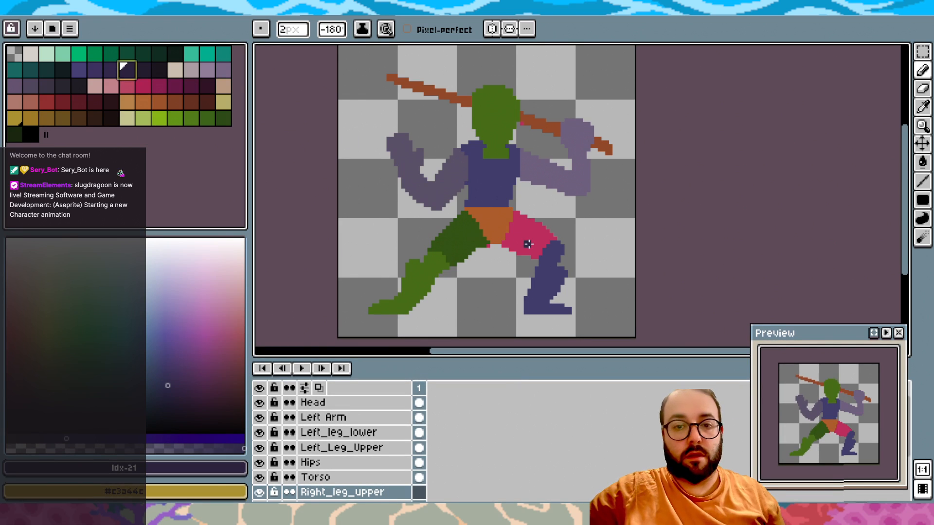
scroll(527, 245, up, 2)
scroll(528, 244, up, 1)
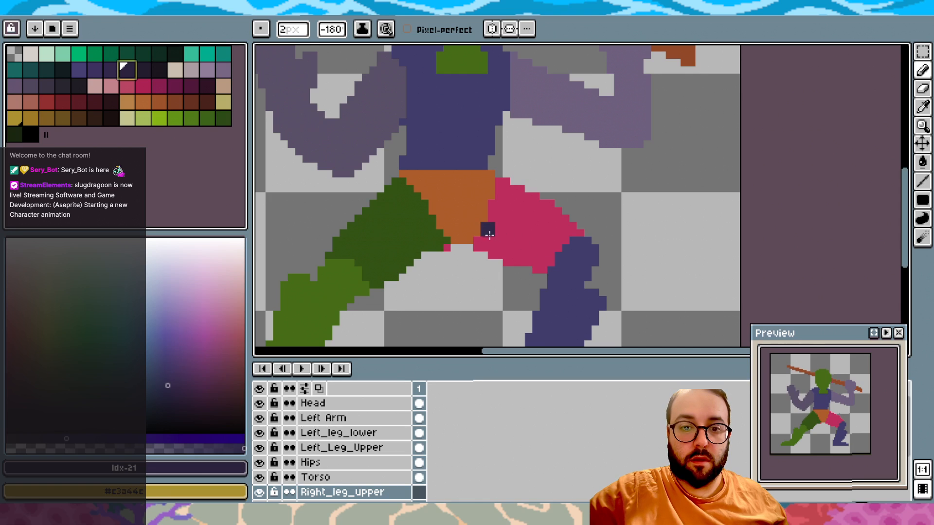
mouse_move(484, 244)
mouse_down()
mouse_move(506, 187)
mouse_move(548, 211)
mouse_move(594, 262)
mouse_move(547, 268)
mouse_move(551, 252)
mouse_move(539, 243)
mouse_move(520, 262)
mouse_move(507, 249)
mouse_move(498, 255)
mouse_move(510, 209)
mouse_move(539, 216)
mouse_move(566, 250)
mouse_up()
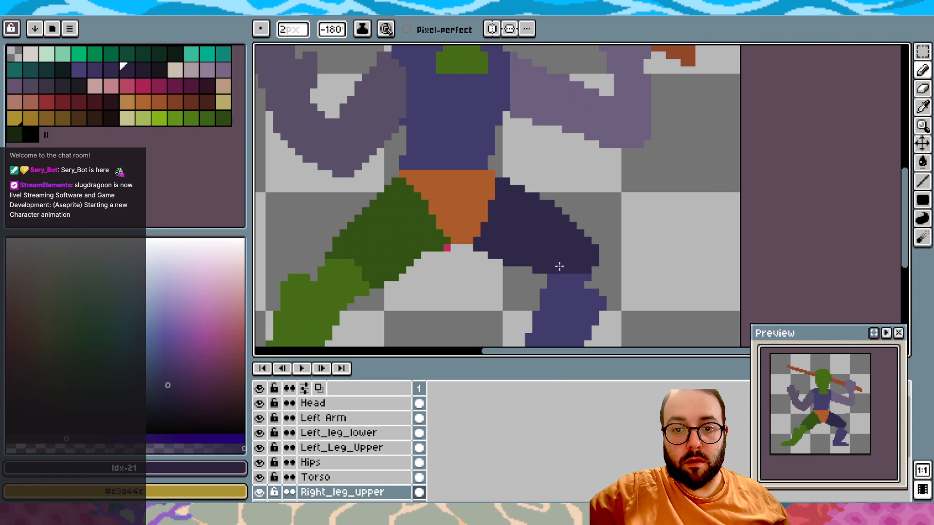
Hide the Silhouette layer so only the coloured body parts show
scroll(546, 212, down, 1)
scroll(546, 212, down, 1)
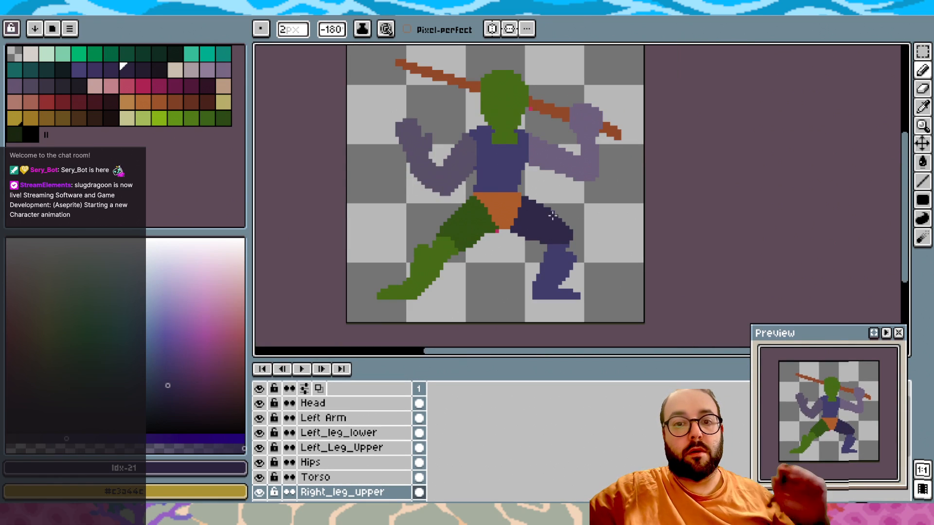
scroll(271, 423, down, 2)
click(263, 477)
scroll(477, 234, down, 1)
scroll(476, 258, up, 1)
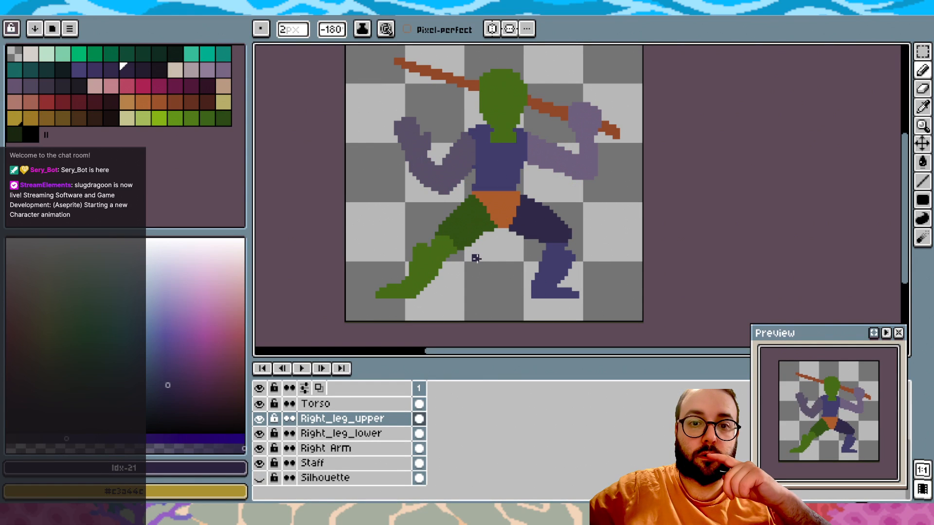
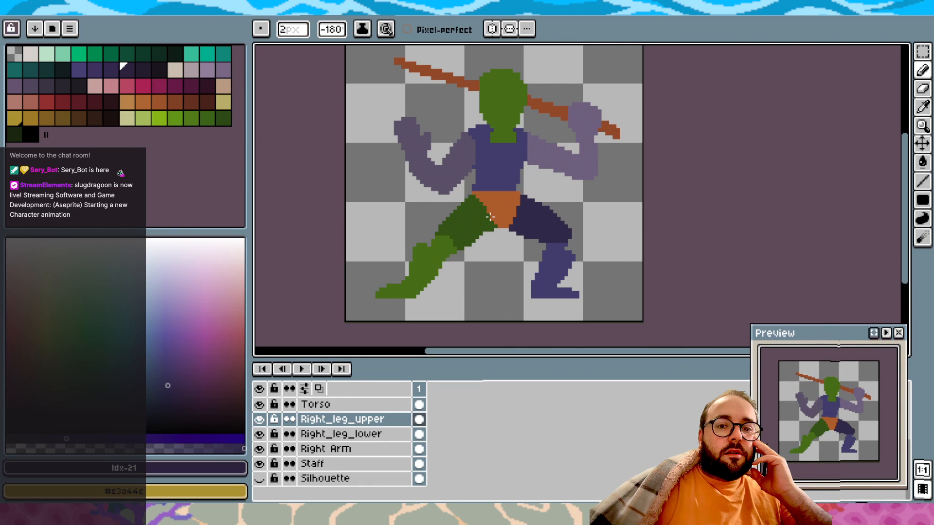
Extend the dark purple thigh on Right_leg_upper up beside the hips and slightly into the crotch, using the thigh's own colour
scroll(490, 216, up, 1)
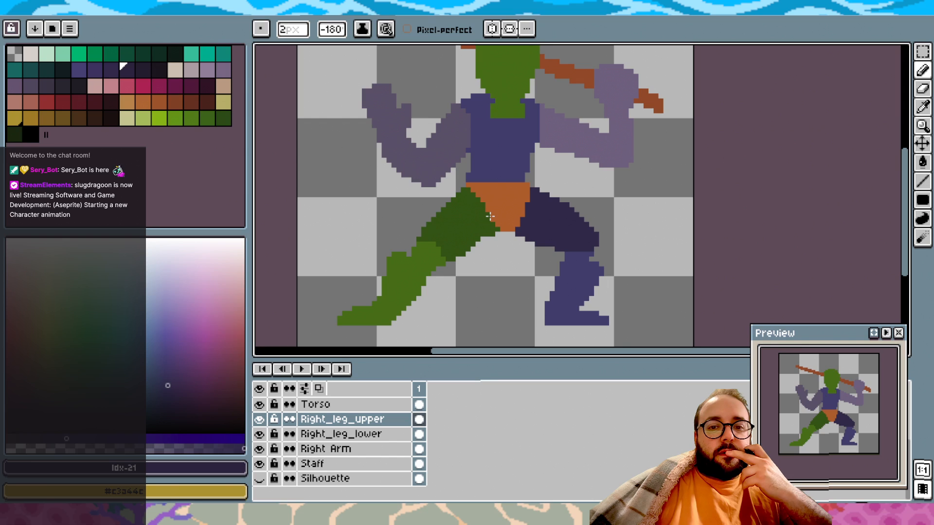
scroll(392, 415, up, 1)
scroll(447, 278, down, 1)
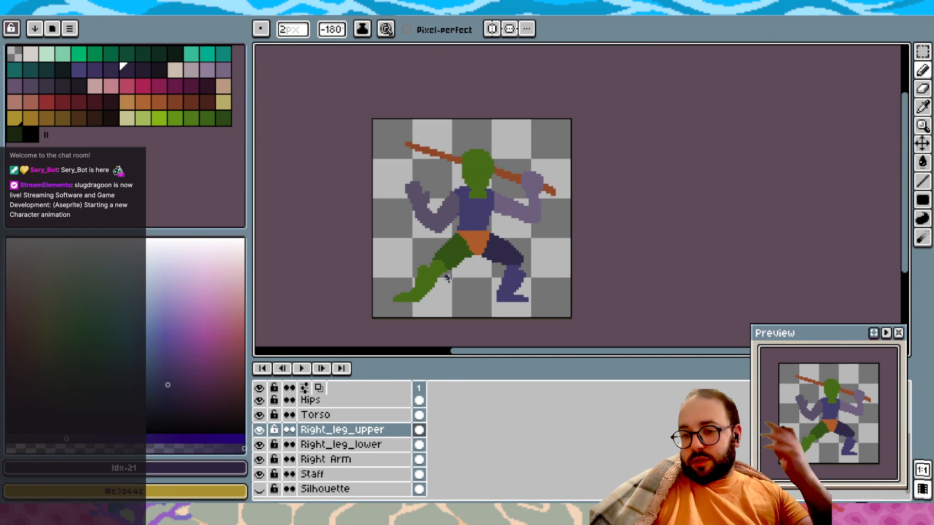
scroll(447, 278, up, 1)
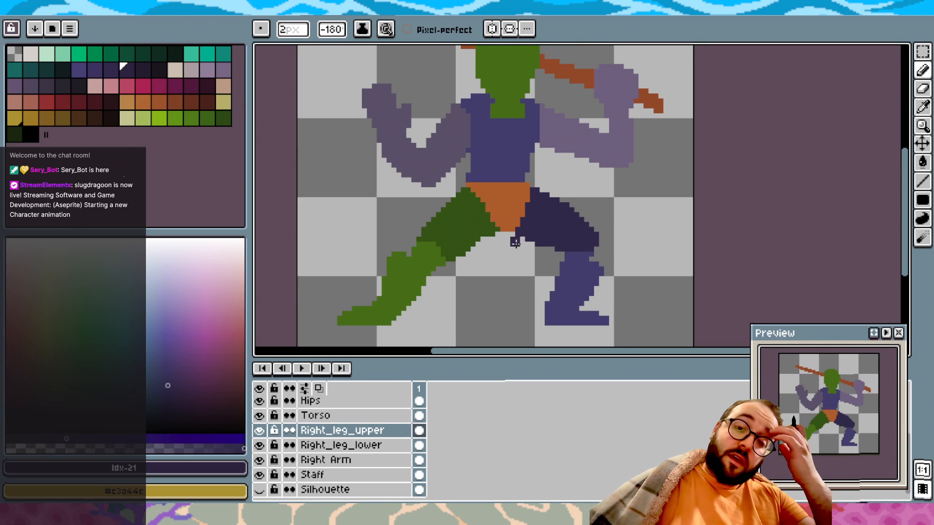
click(259, 414)
click(259, 415)
click(259, 401)
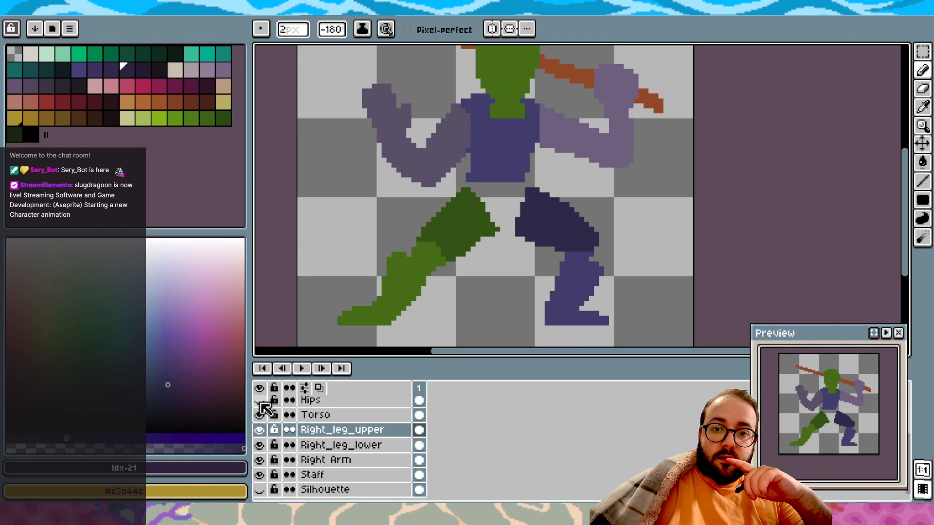
click(259, 401)
alt+click(548, 217)
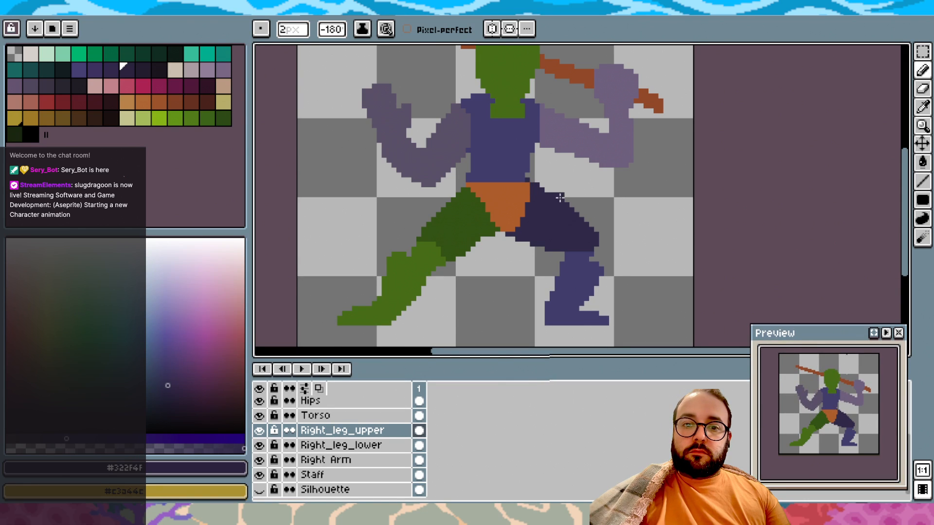
Sample the orange of the hips and raise their upper edge by one pixel row over the torso on the Hips layer
key(i)
alt+click(505, 199)
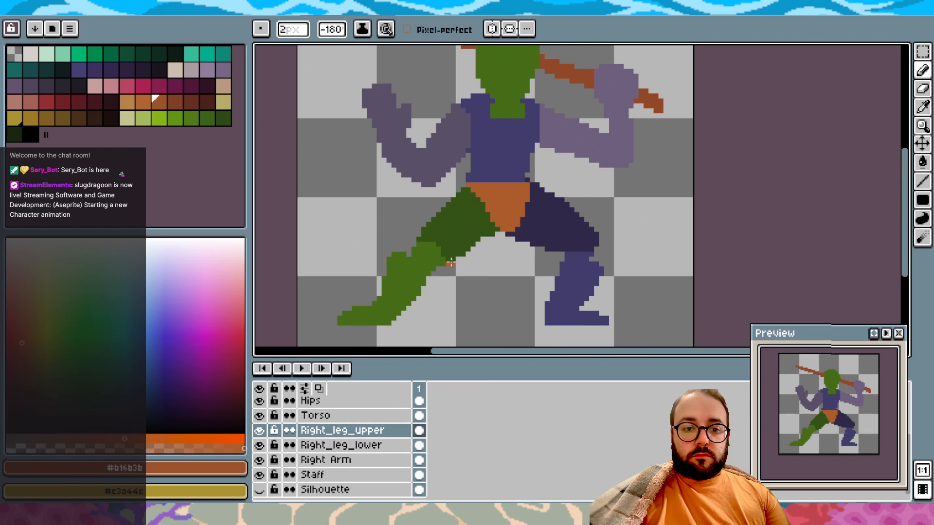
click(331, 418)
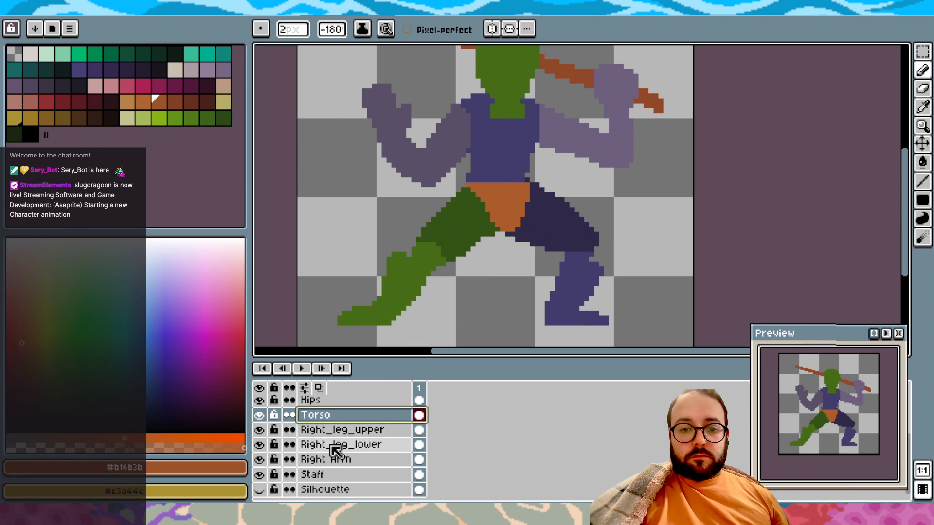
click(333, 403)
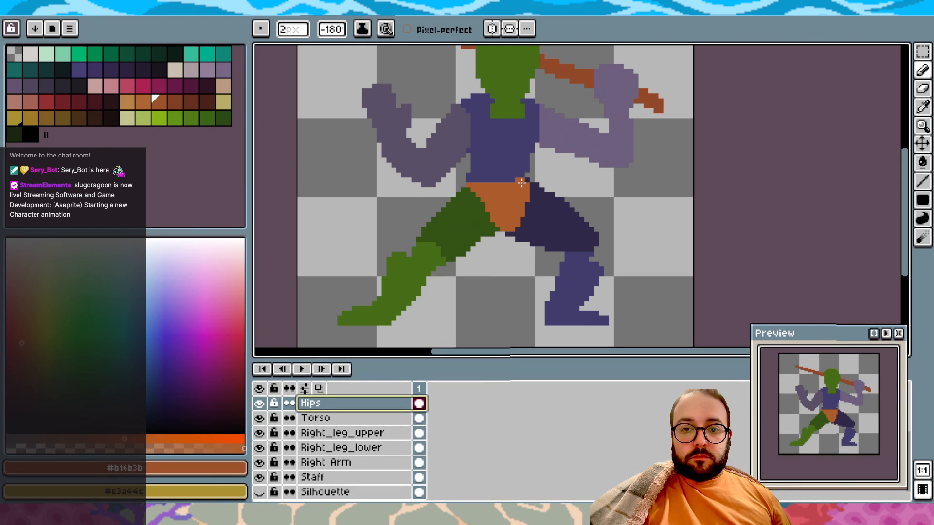
drag(525, 183, 489, 185)
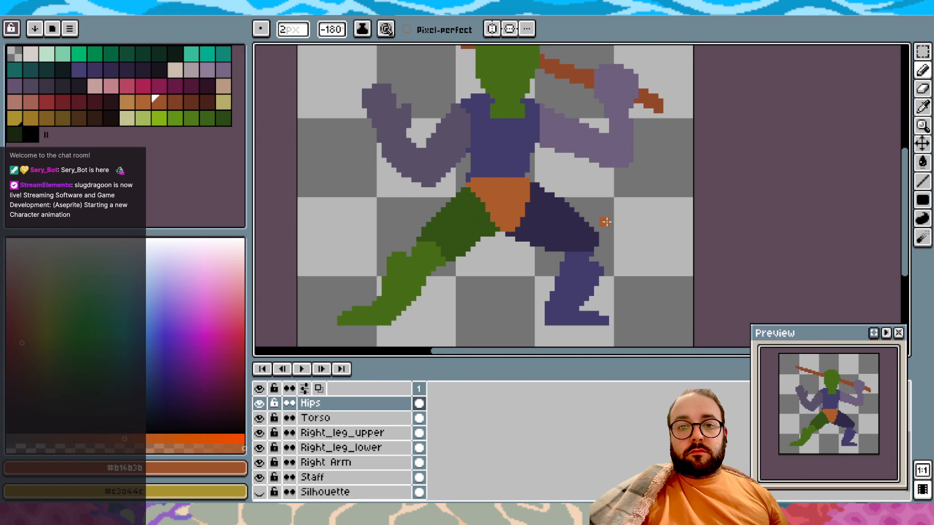
scroll(559, 209, up, 3)
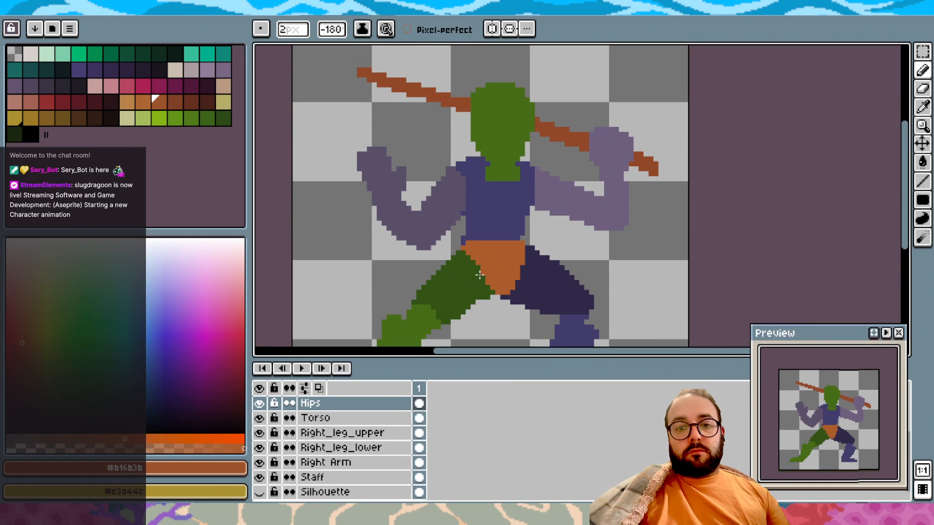
scroll(464, 272, down, 3)
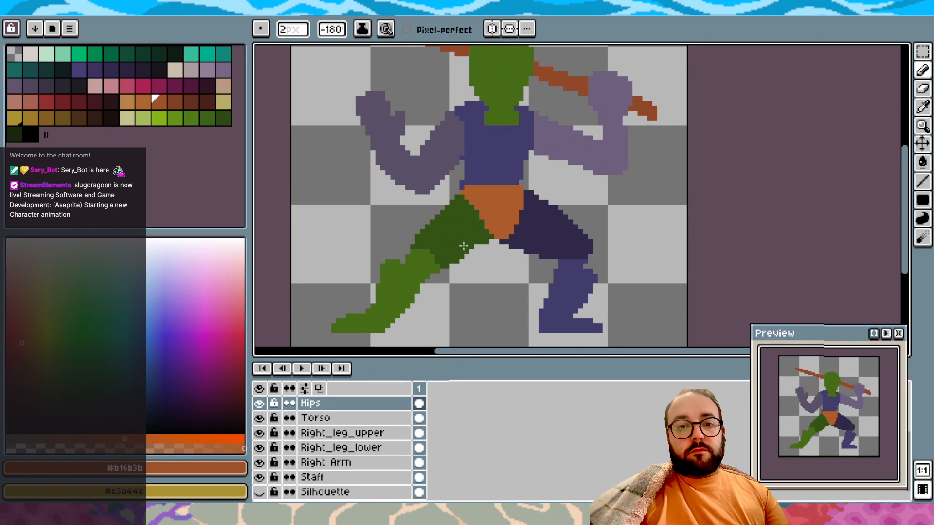
Sample the thigh's dark green and extend that thigh into the crotch to meet the purple leg on Left_Leg_Upper
alt+click(464, 224)
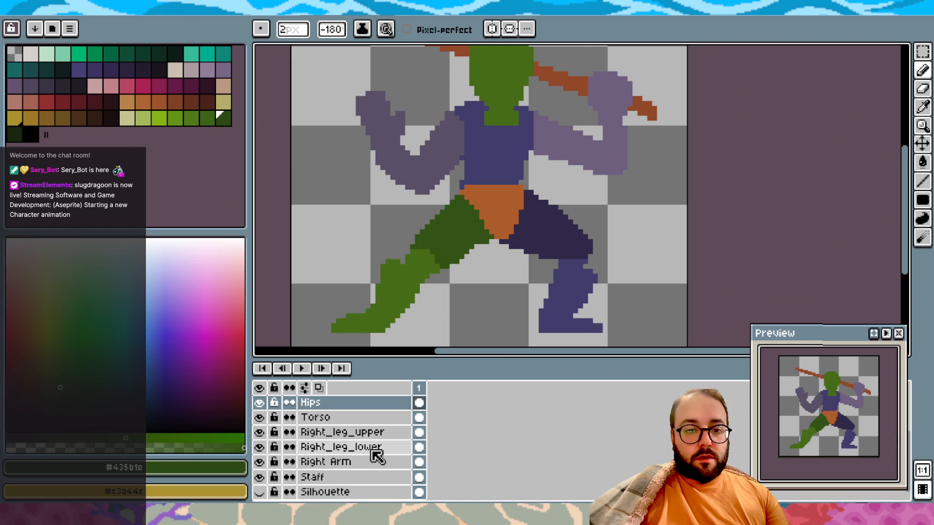
scroll(330, 450, down, 1)
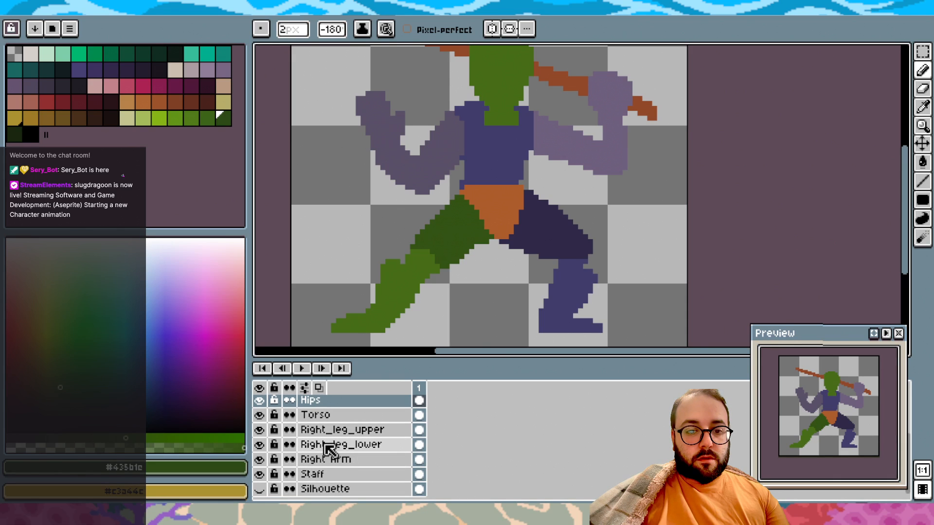
click(261, 431)
click(262, 430)
scroll(331, 450, up, 3)
click(341, 423)
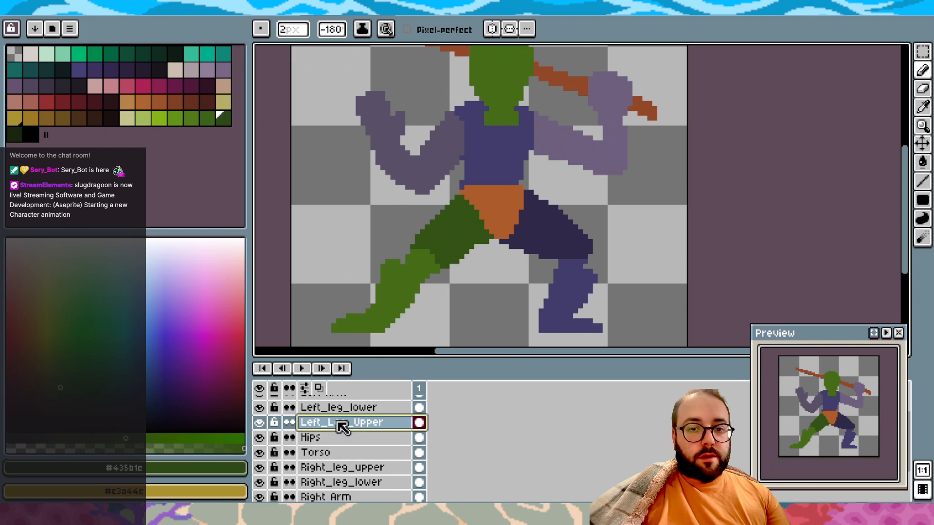
scroll(441, 260, up, 4)
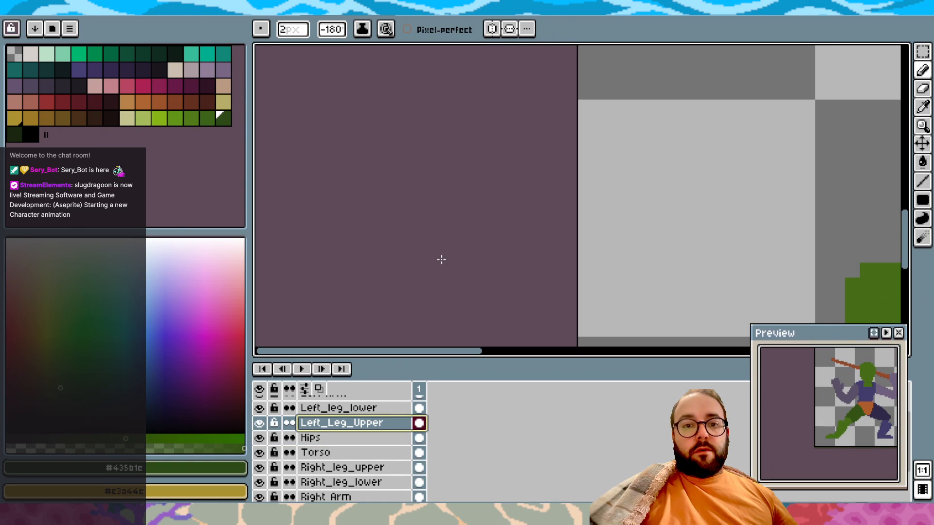
scroll(571, 173, down, 4)
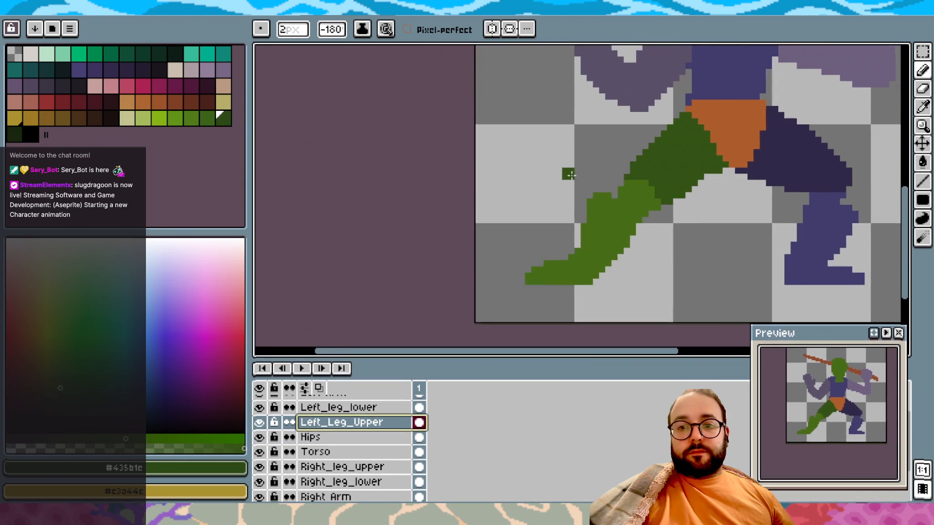
scroll(571, 173, up, 3)
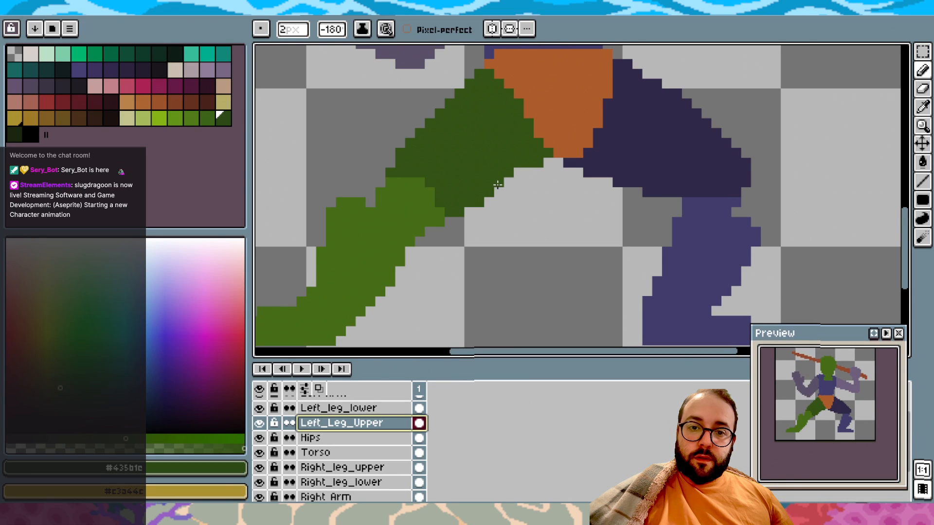
key(Return)
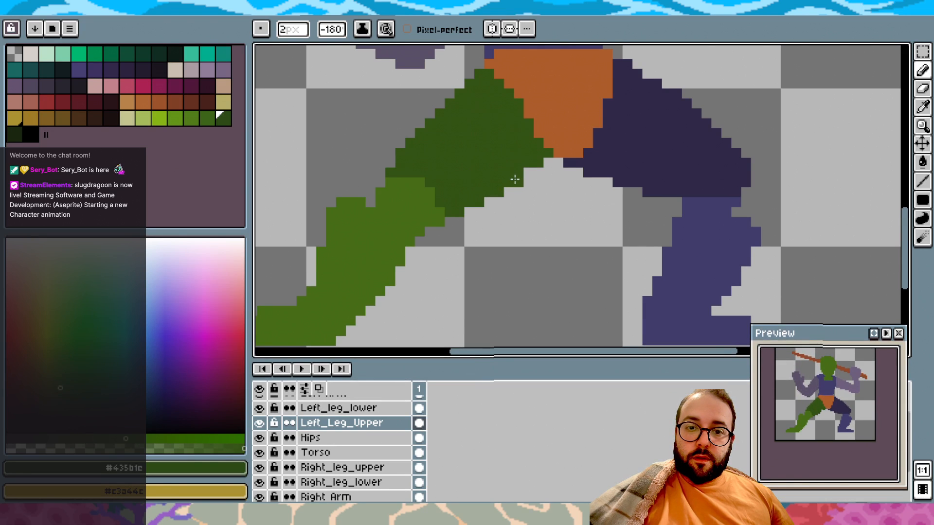
mouse_move(533, 168)
mouse_down()
mouse_move(557, 158)
mouse_move(529, 136)
mouse_move(525, 116)
mouse_move(516, 145)
mouse_move(546, 111)
mouse_up()
Switch to the Eraser at 1 px and check where both thighs meet the hips
key(e)
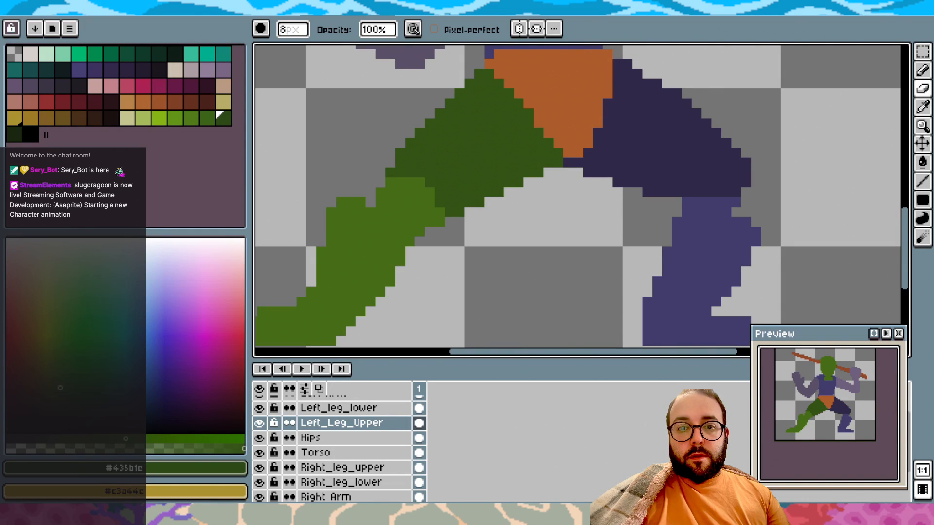
scroll(292, 29, down, 7)
scroll(667, 221, down, 2)
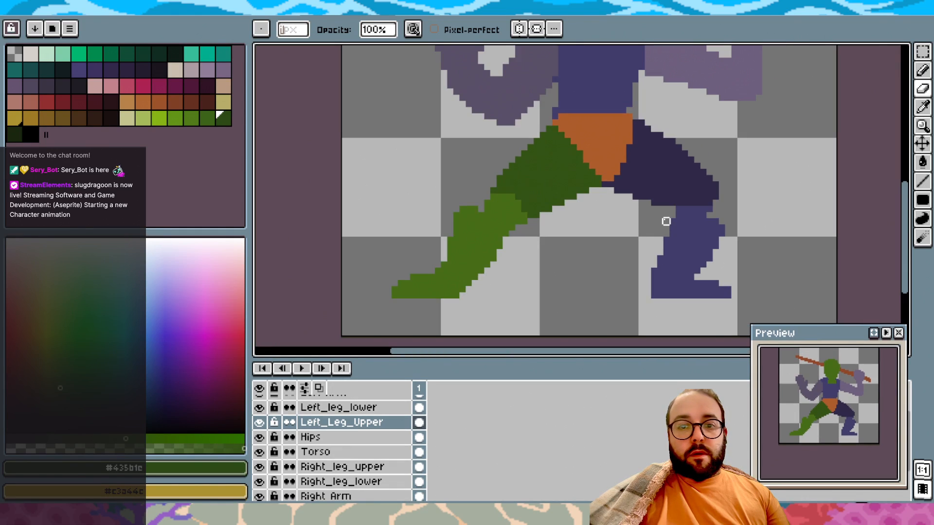
scroll(555, 165, up, 1)
scroll(556, 166, up, 1)
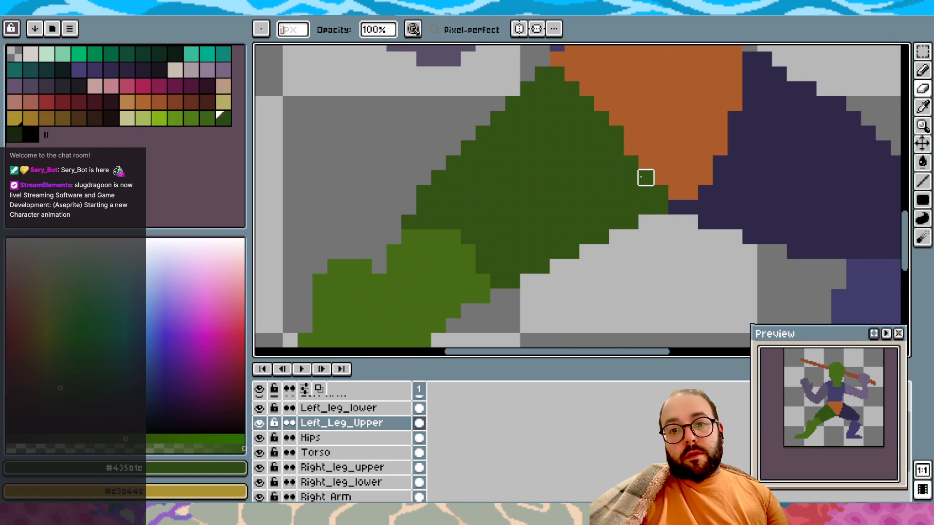
scroll(602, 177, down, 3)
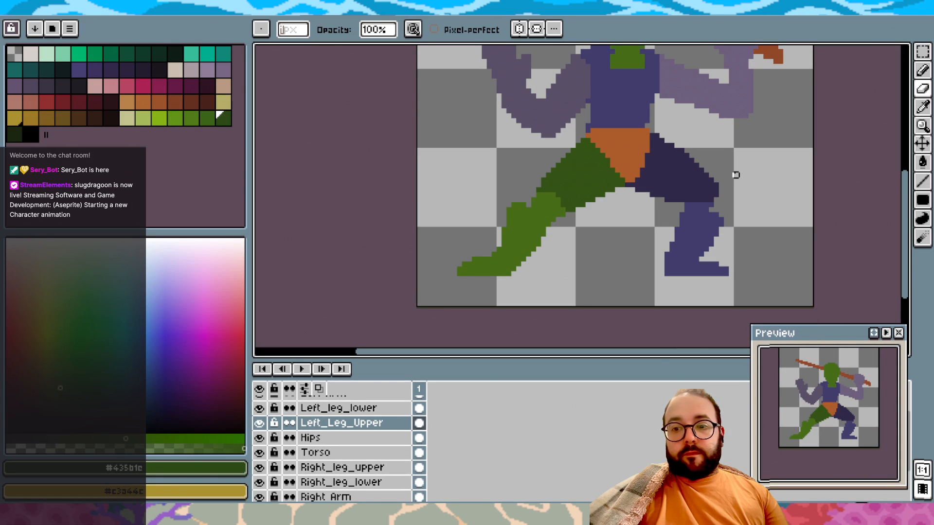
scroll(735, 170, up, 3)
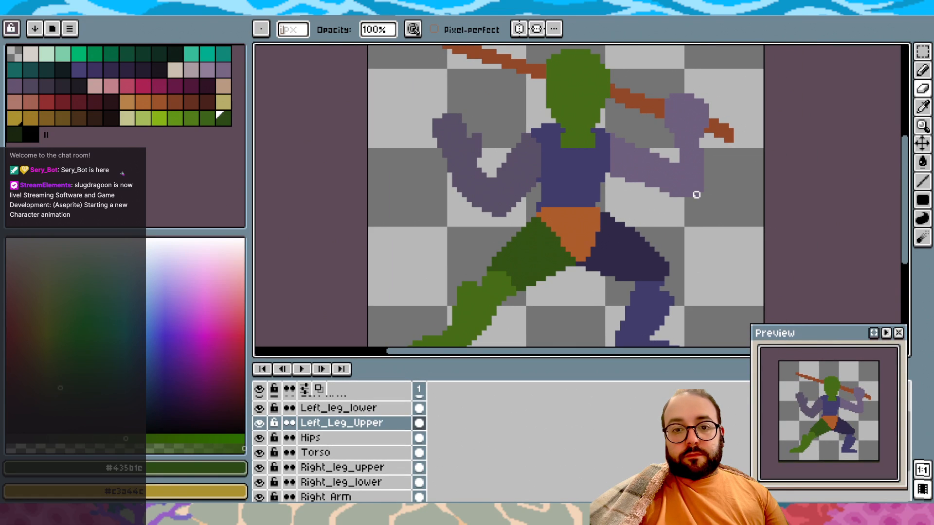
Sample the thigh's dark green and smooth that thigh's outer upper edge with a 1 px Pencil on Left_Leg_Upper
scroll(608, 224, up, 1)
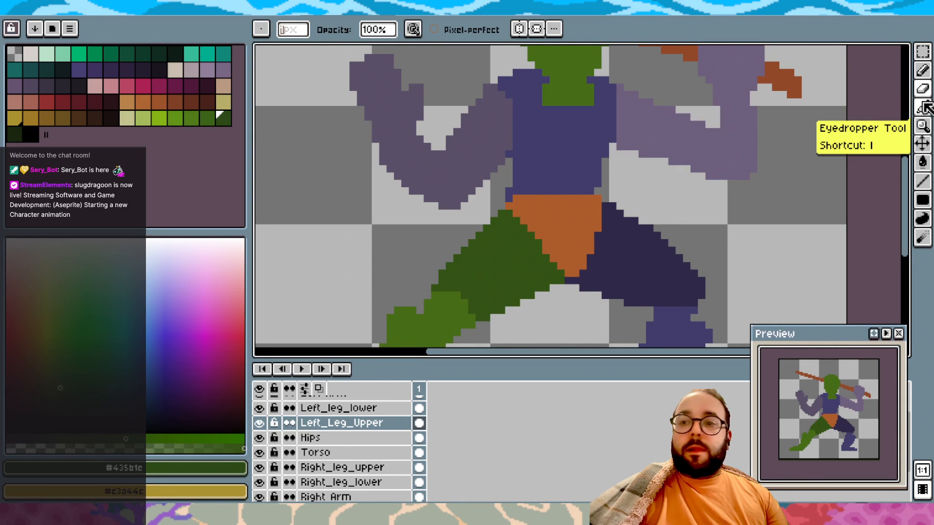
click(923, 69)
alt+click(500, 267)
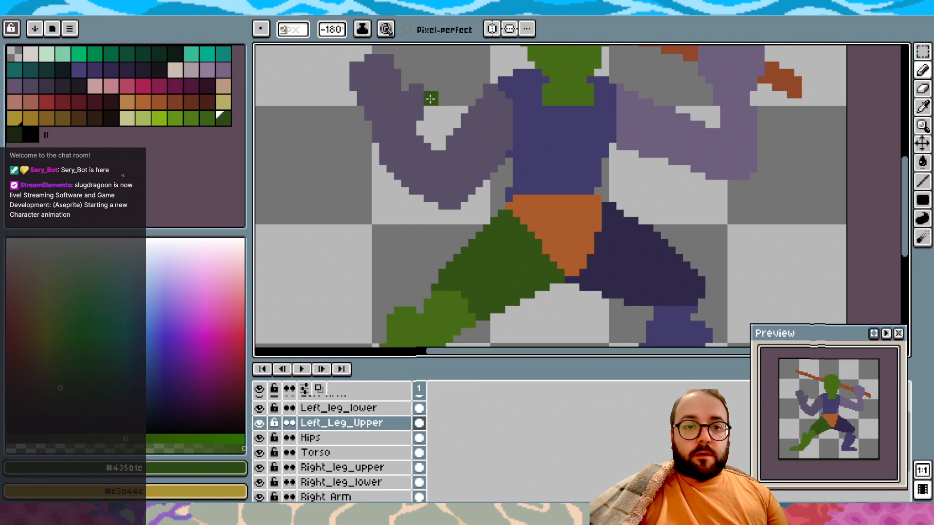
scroll(295, 29, down, 1)
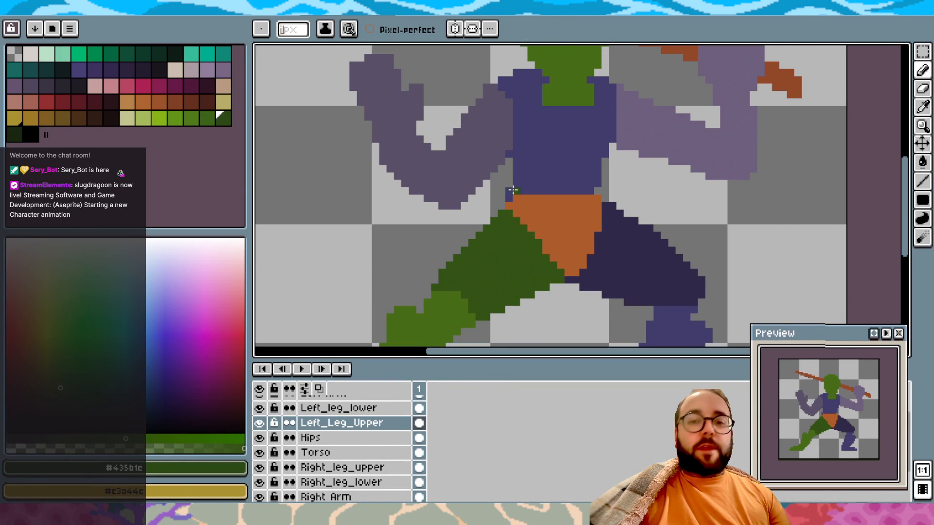
click(504, 208)
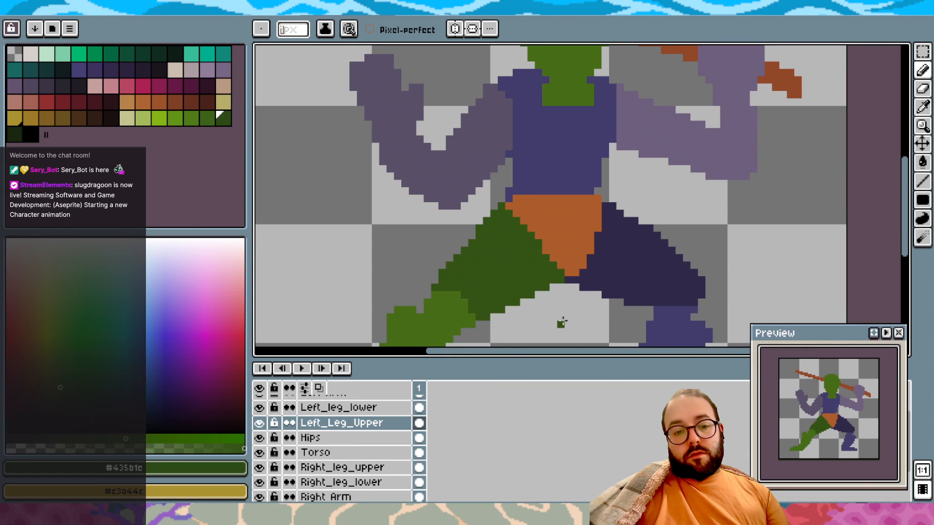
key(ctrl+z)
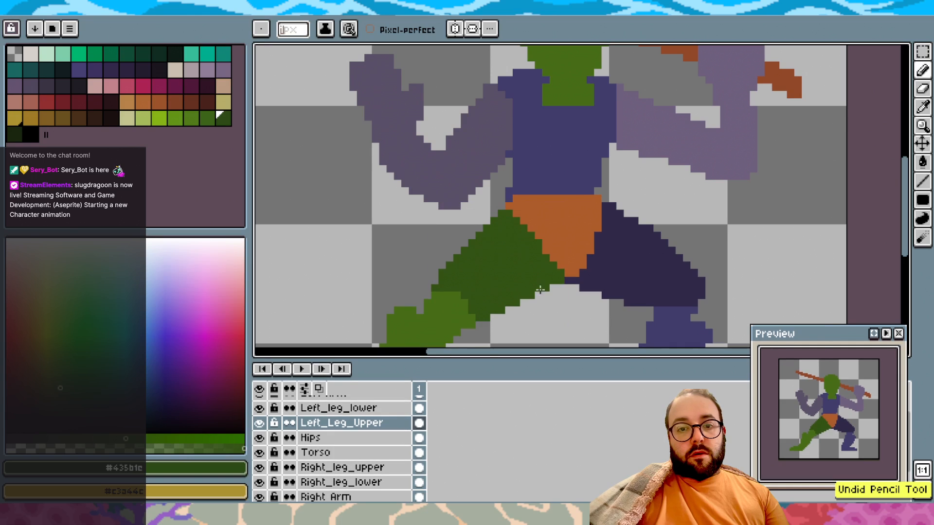
click(455, 254)
click(467, 245)
click(475, 234)
click(483, 226)
click(490, 219)
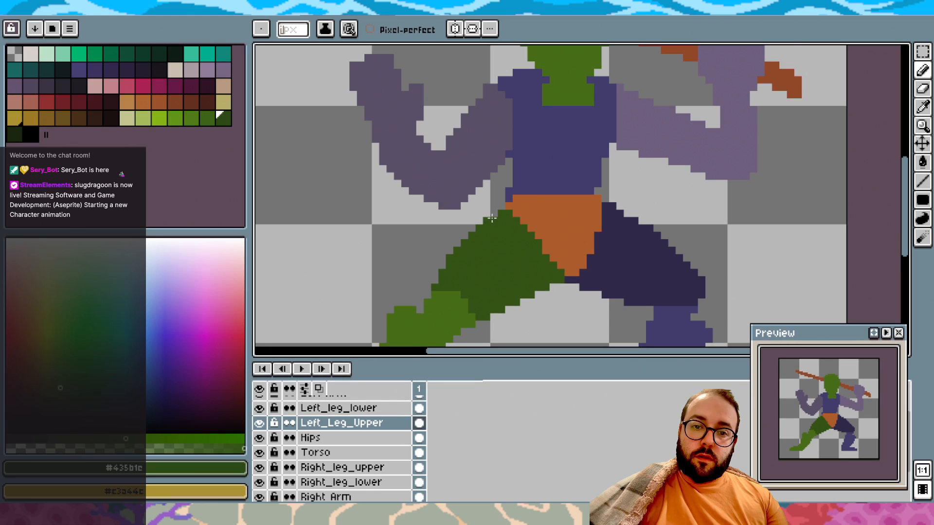
Sample the dark purple of the other thigh and make Right_leg_upper the active layer
scroll(608, 279, down, 1)
scroll(607, 279, down, 2)
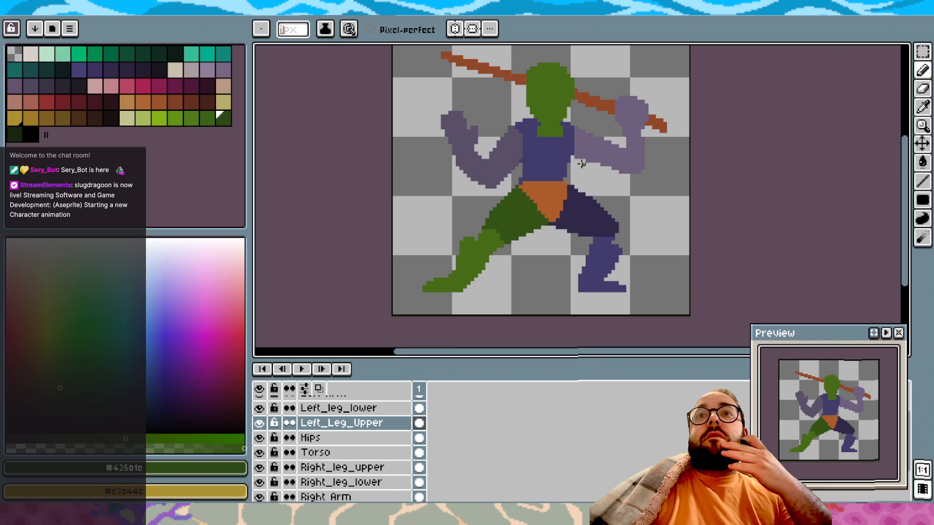
scroll(588, 209, up, 2)
key(i)
alt+click(593, 191)
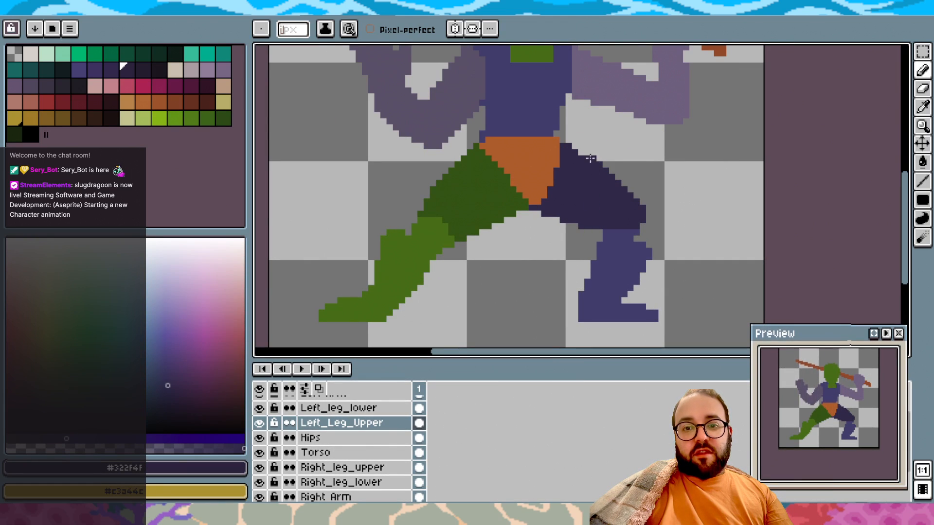
click(372, 468)
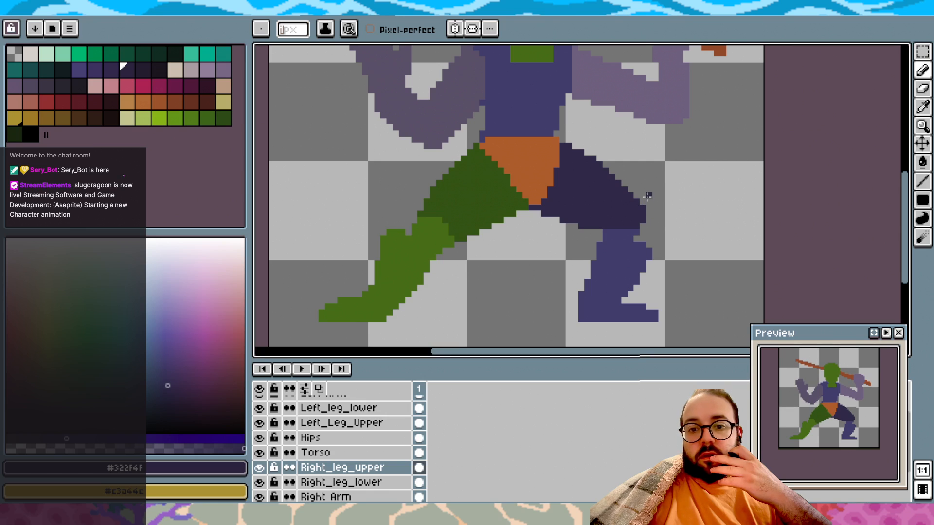
Draw a straight 1 px line between the two feet to compare their ground level, and undo it
scroll(648, 197, down, 2)
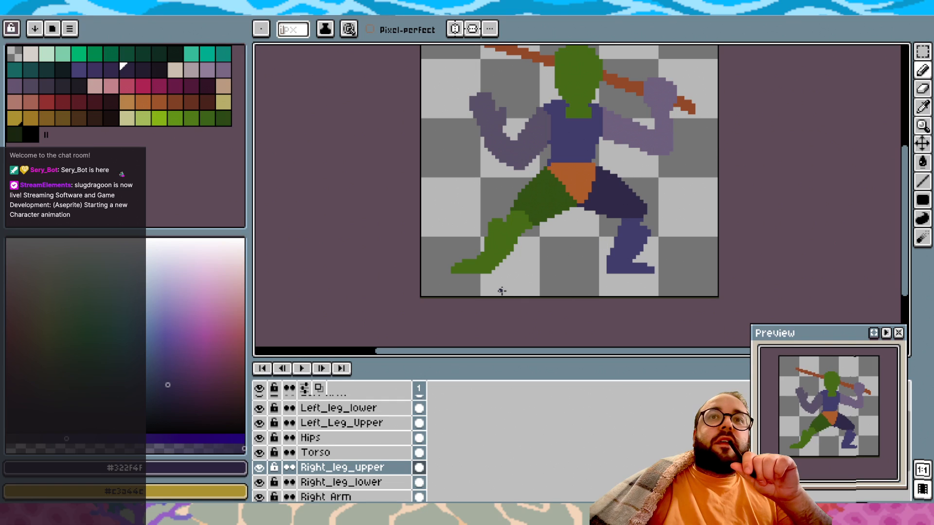
click(923, 180)
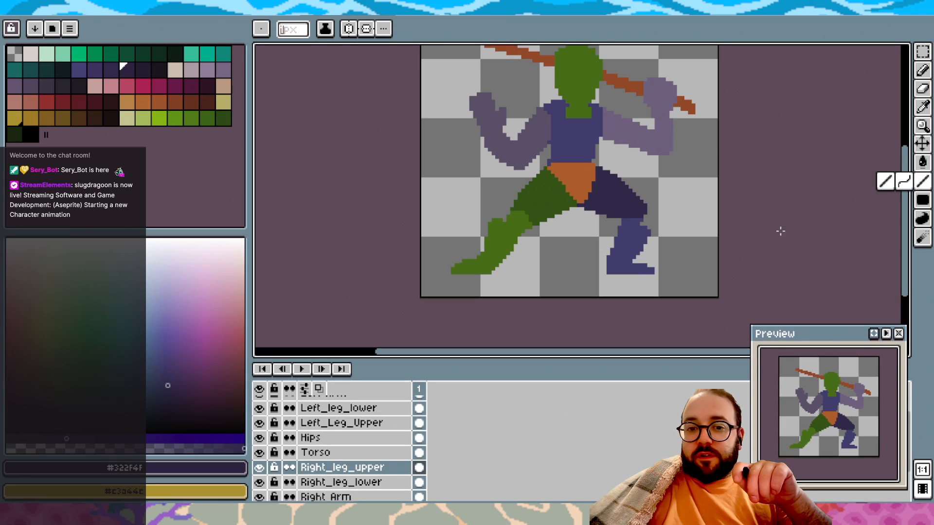
drag(480, 272, 638, 271)
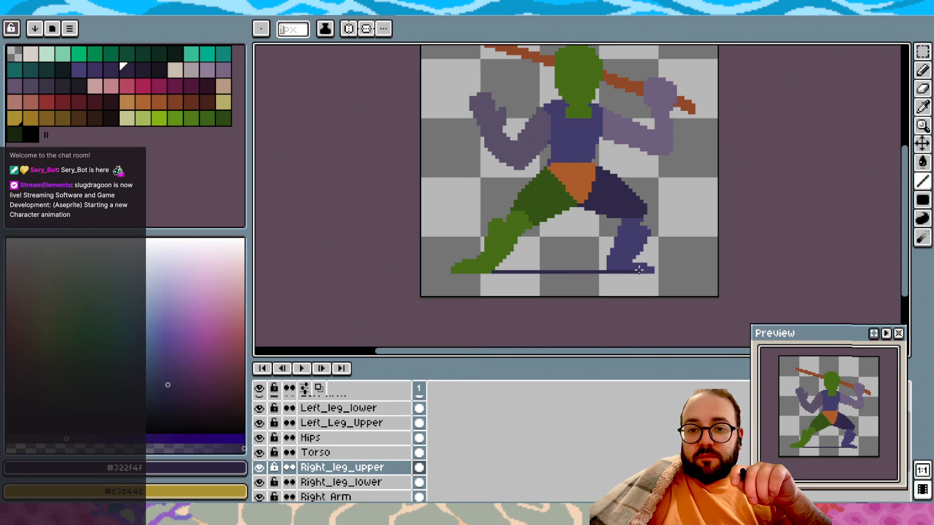
key(v)
key(ctrl+z)
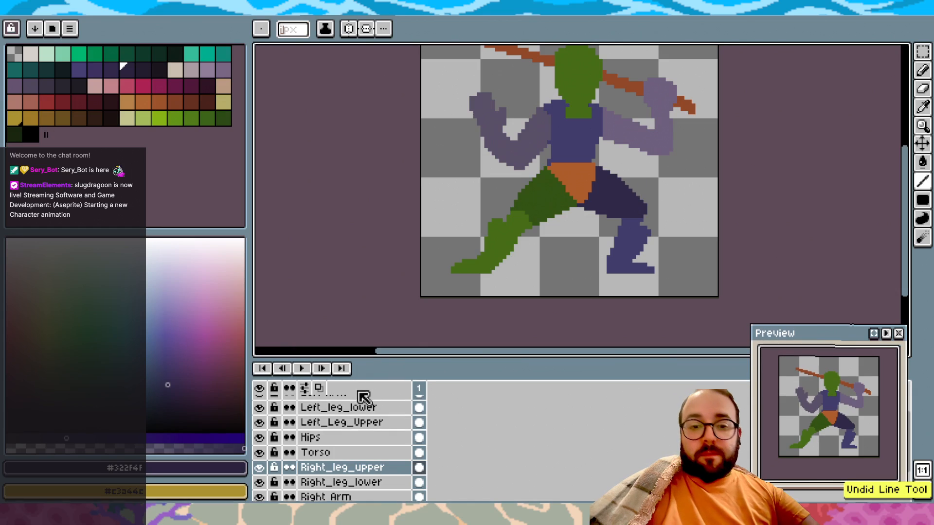
click(335, 411)
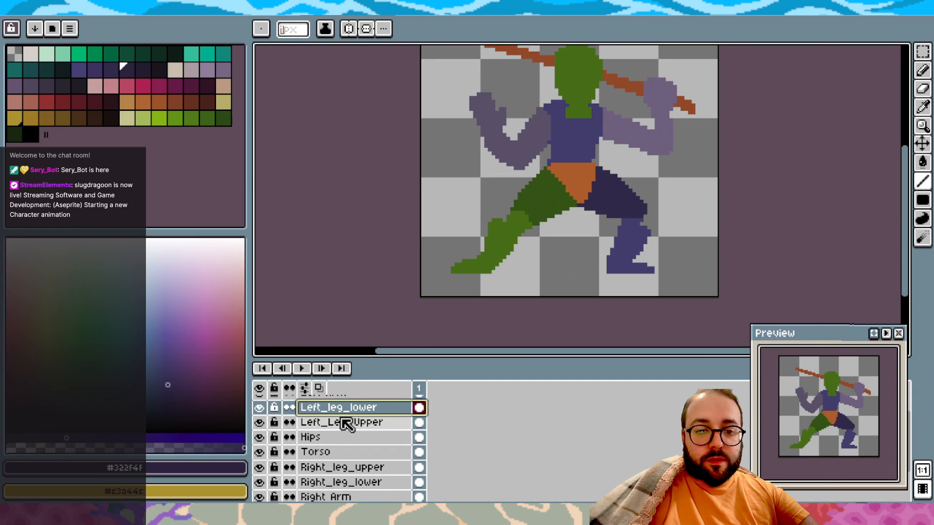
right_click(349, 424)
click(333, 418)
ctrl+click(324, 407)
click(358, 454)
double_click(474, 413)
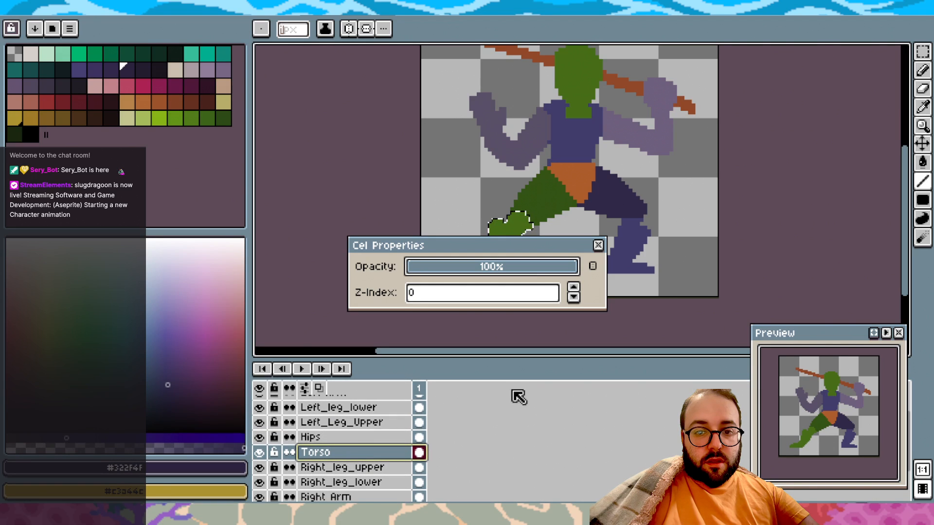
click(598, 245)
key(shift+q)
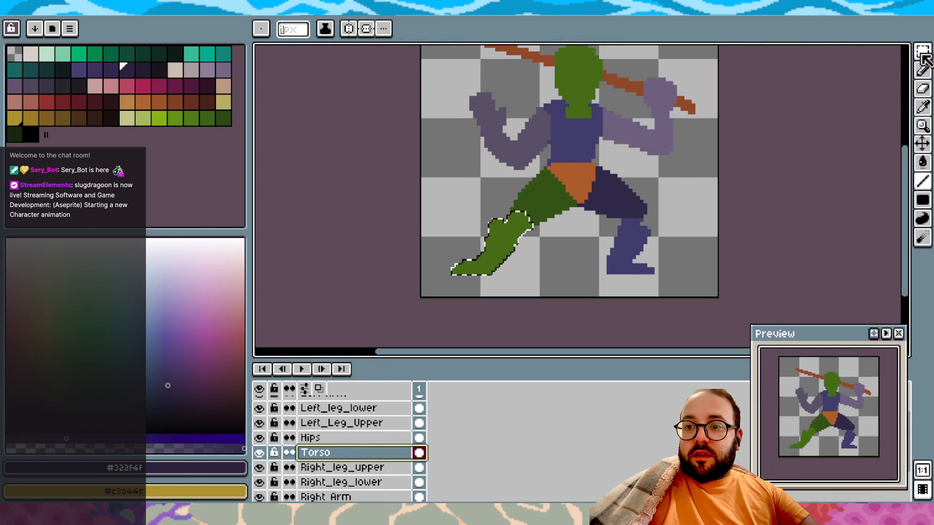
key(ctrl+d)
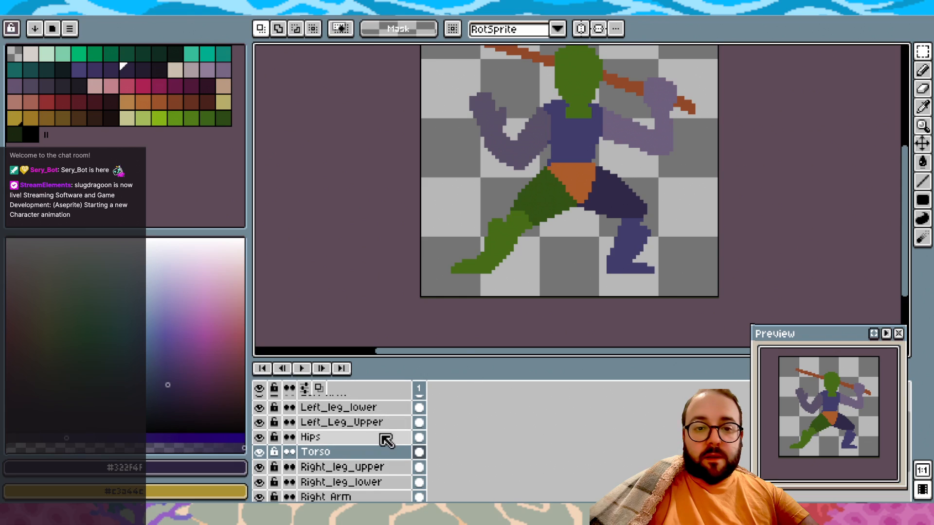
Select the dark purple thigh's pixels on Right_leg_upper and move them up 2 px
click(377, 465)
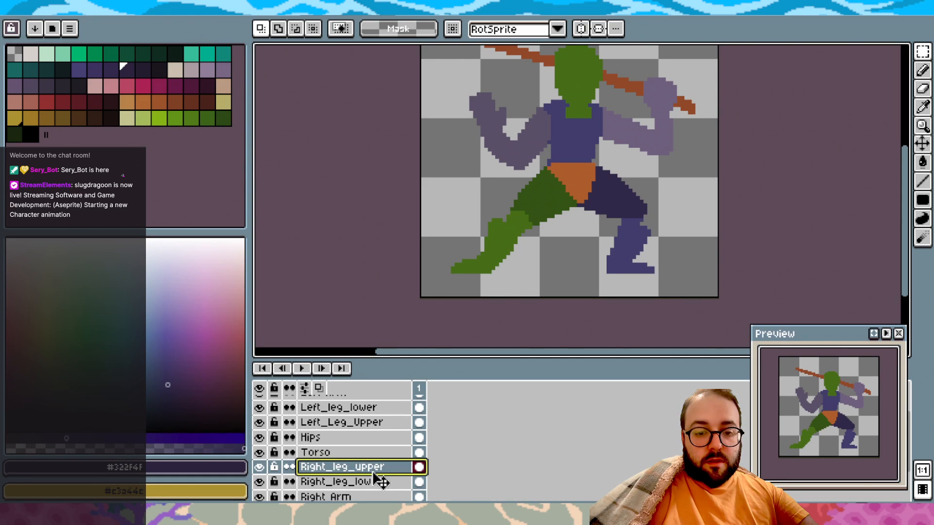
click(375, 482)
ctrl+click(375, 467)
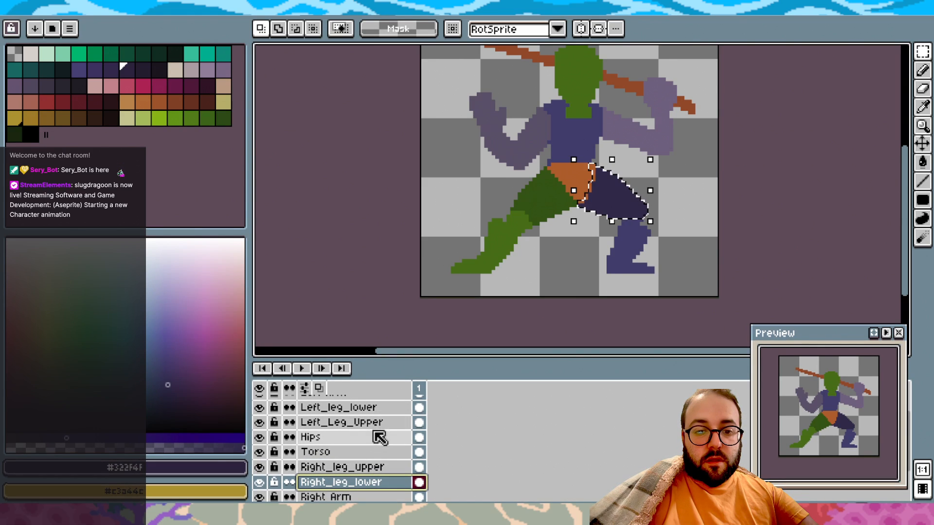
click(377, 467)
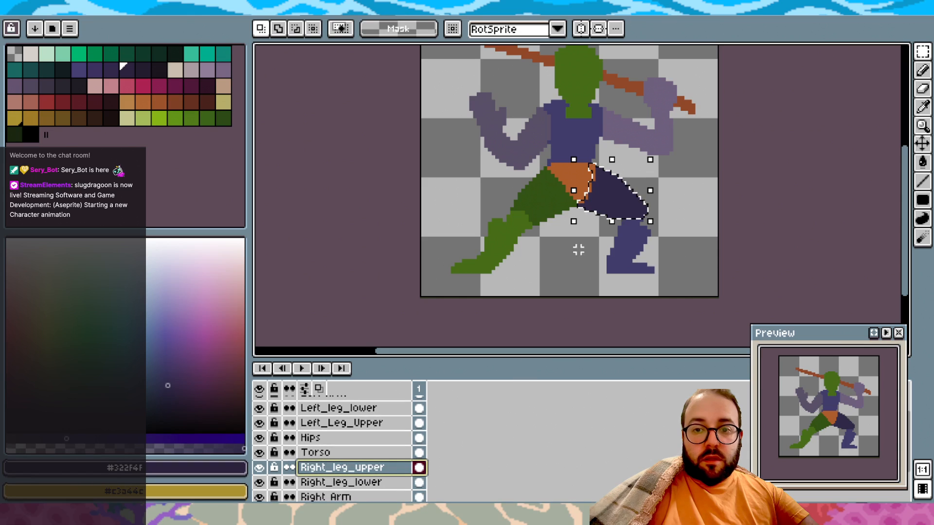
scroll(613, 219, up, 2)
click(619, 202)
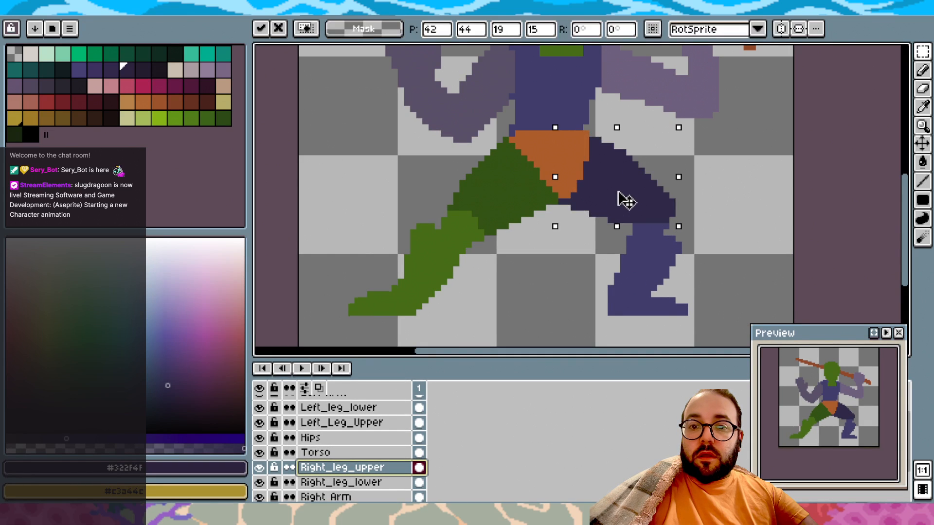
drag(619, 194, 620, 191)
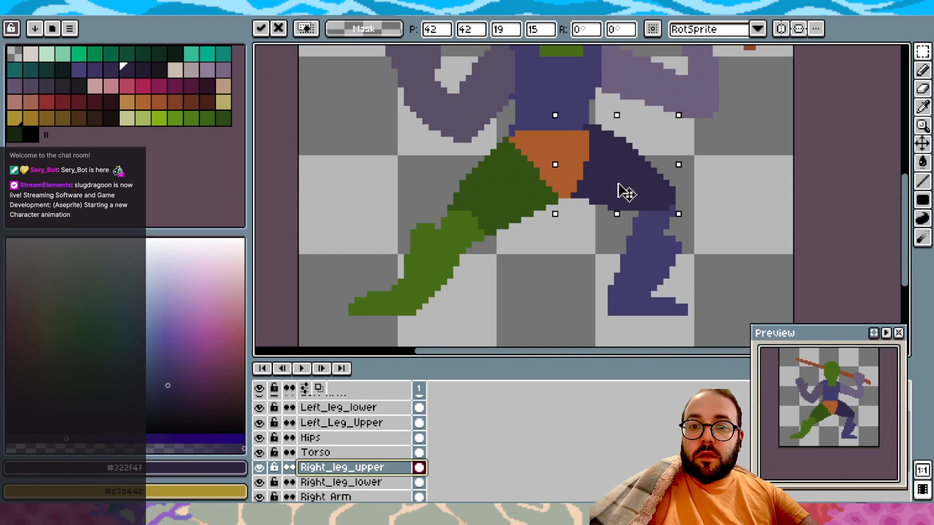
key(Return)
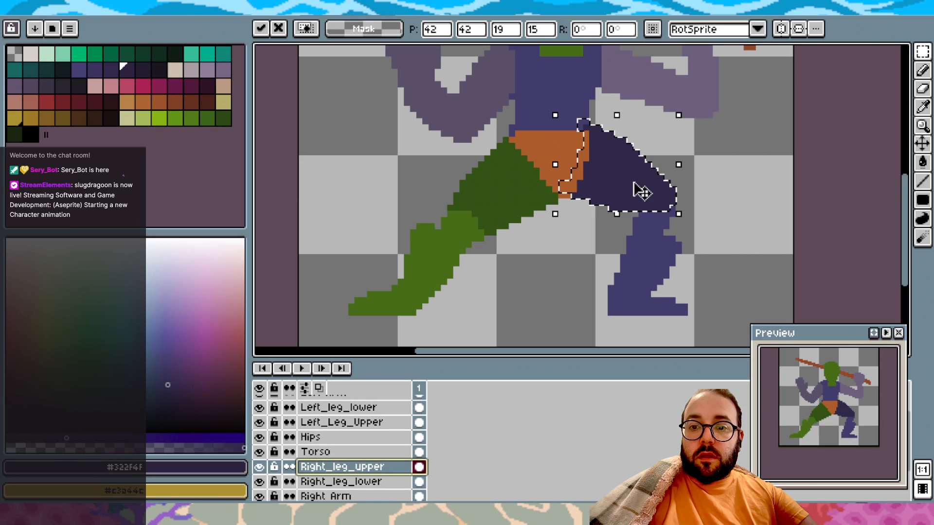
click(746, 196)
Select the purple lower leg on Right_leg_lower and move it up about 2 px to rejoin the raised thigh
click(385, 482)
drag(583, 340, 727, 165)
drag(698, 211, 697, 195)
click(740, 177)
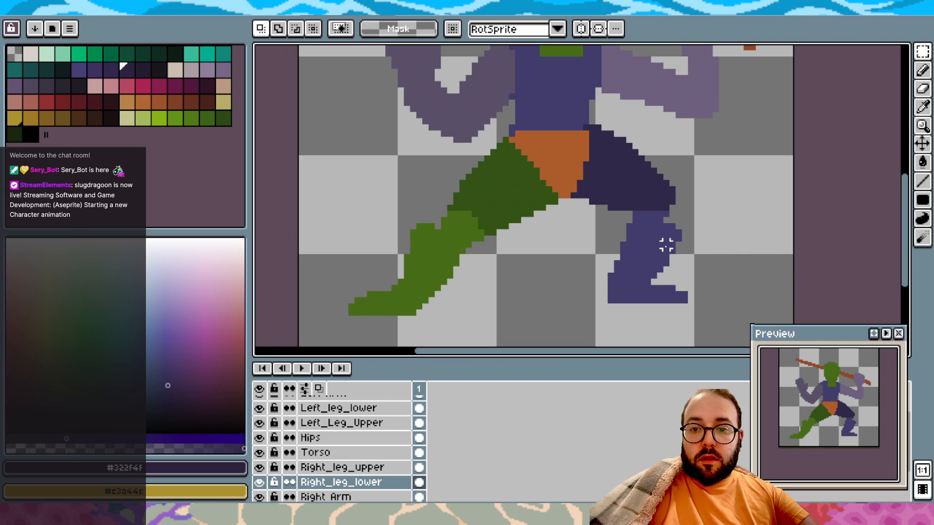
drag(583, 335, 714, 156)
mouse_move(657, 257)
mouse_down()
mouse_move(670, 261)
mouse_move(659, 258)
mouse_up()
click(771, 169)
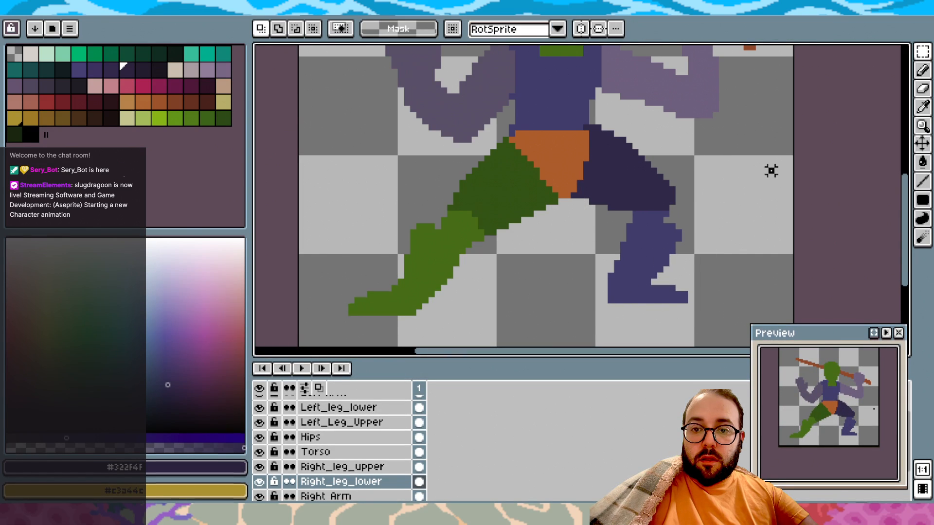
Select the dark purple thigh on Right_leg_upper and shift it about 2 px left, further under the hips
scroll(739, 169, up, 1)
scroll(740, 170, down, 2)
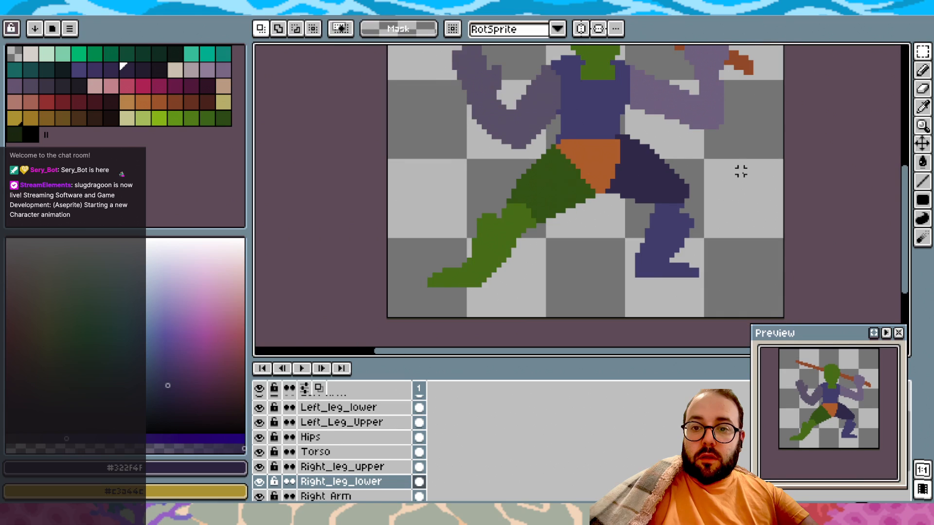
scroll(740, 173, up, 1)
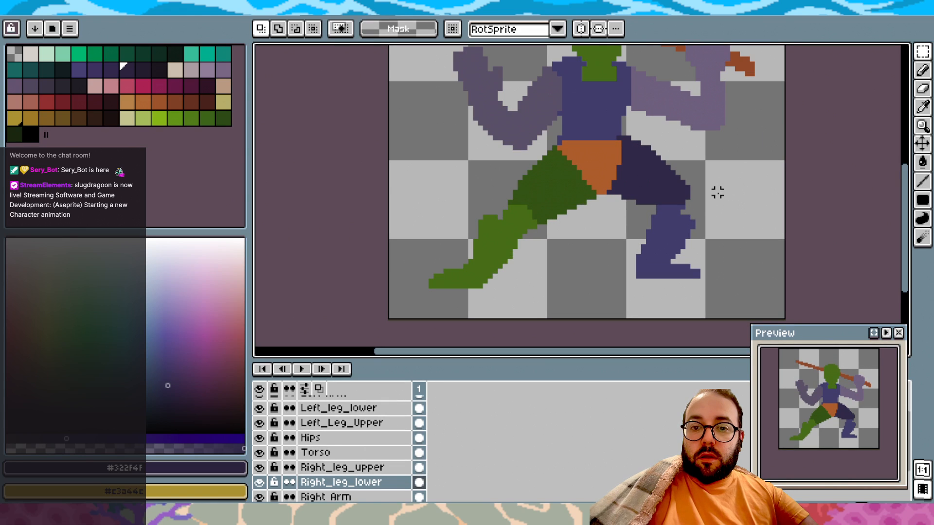
scroll(697, 205, down, 1)
scroll(698, 207, down, 1)
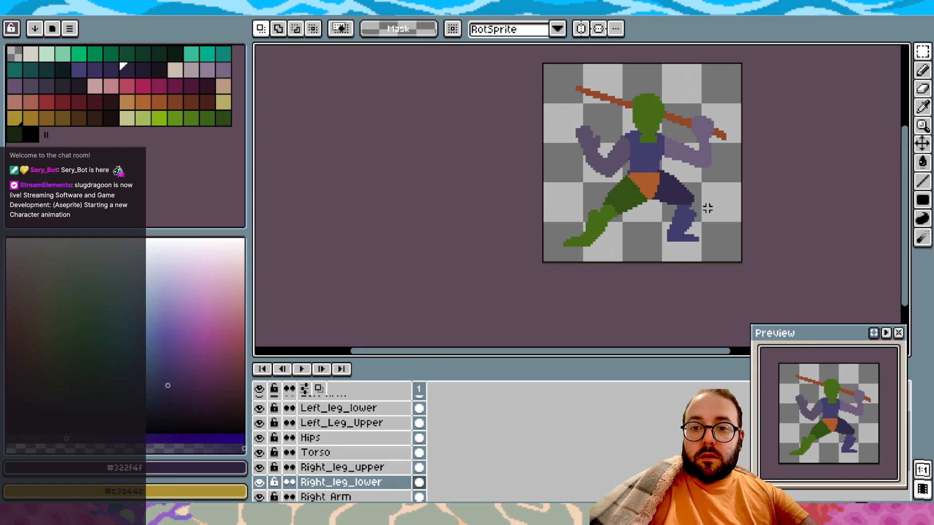
scroll(708, 208, up, 1)
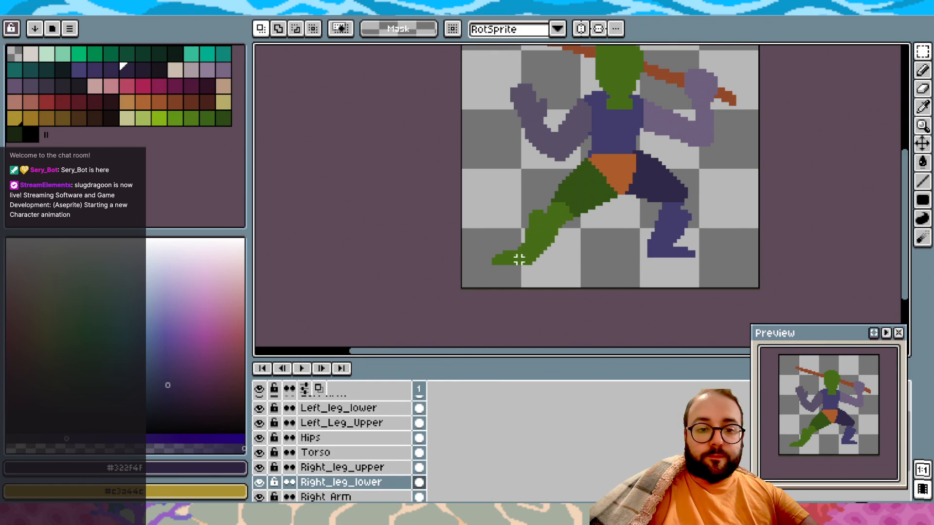
click(360, 467)
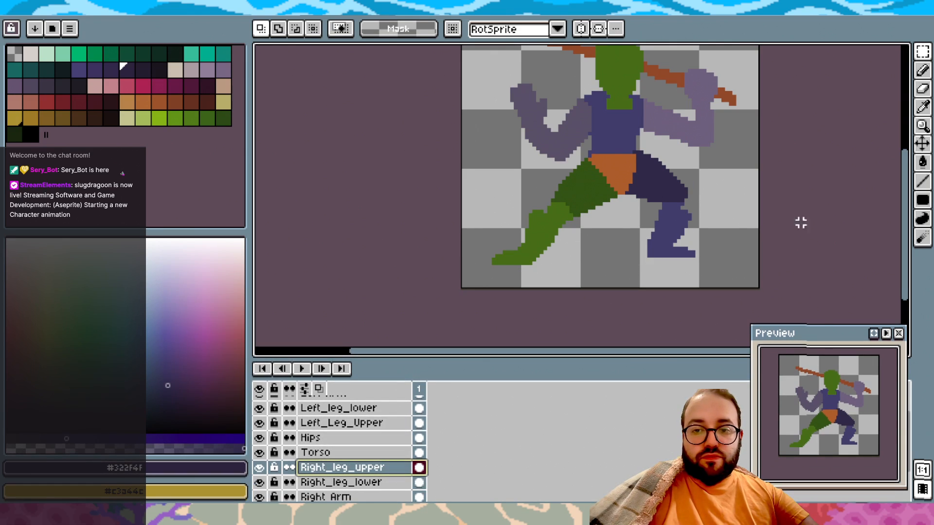
drag(738, 254, 603, 136)
drag(660, 174, 653, 180)
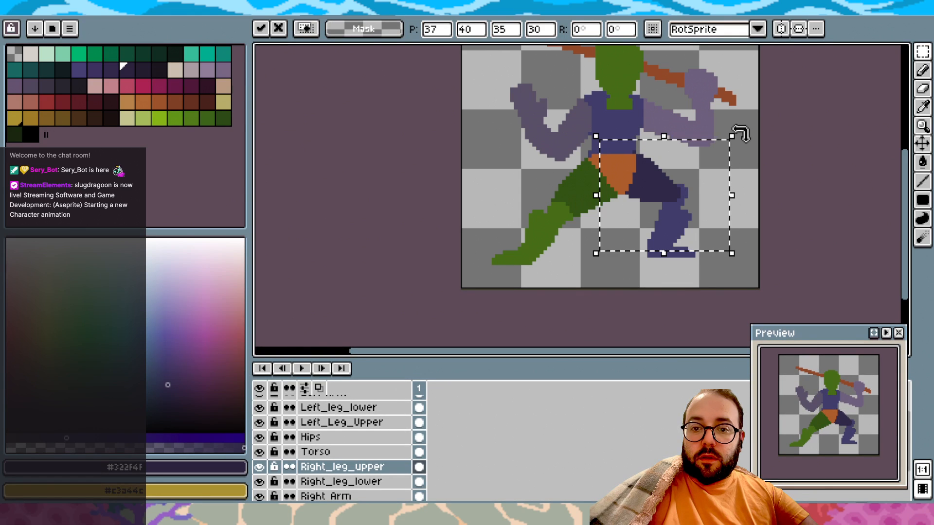
click(575, 256)
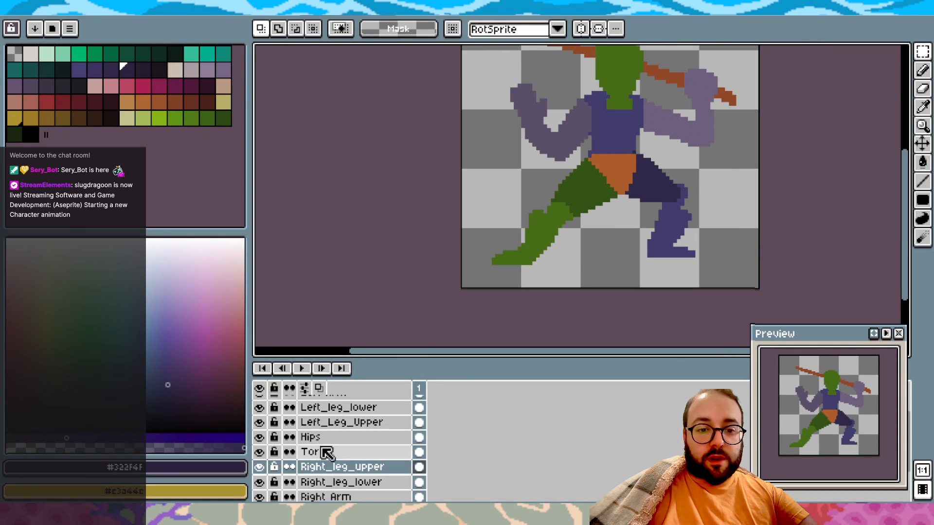
Select the purple lower leg on Right_leg_lower, shift it about 2 px left under the thigh, and check the overall pose
click(340, 481)
drag(617, 266, 713, 158)
drag(693, 220, 682, 217)
click(740, 184)
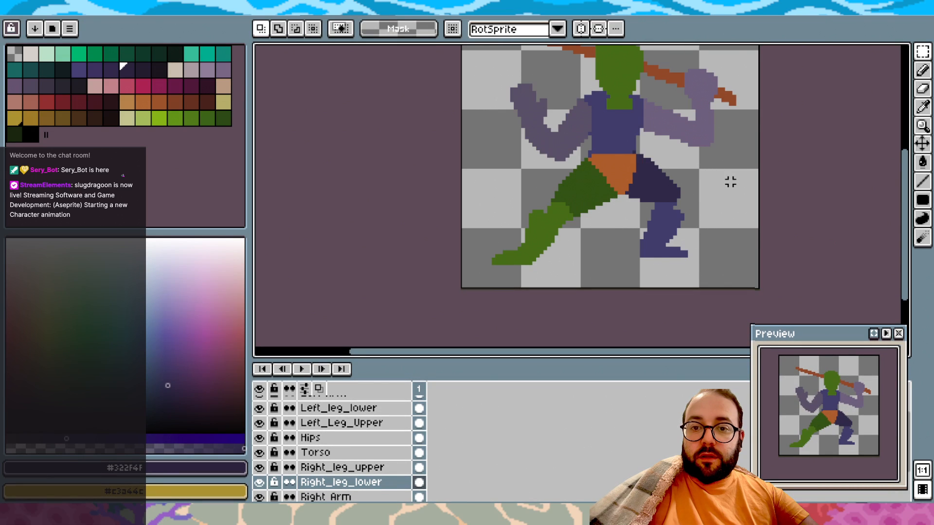
scroll(730, 182, up, 2)
scroll(731, 182, down, 1)
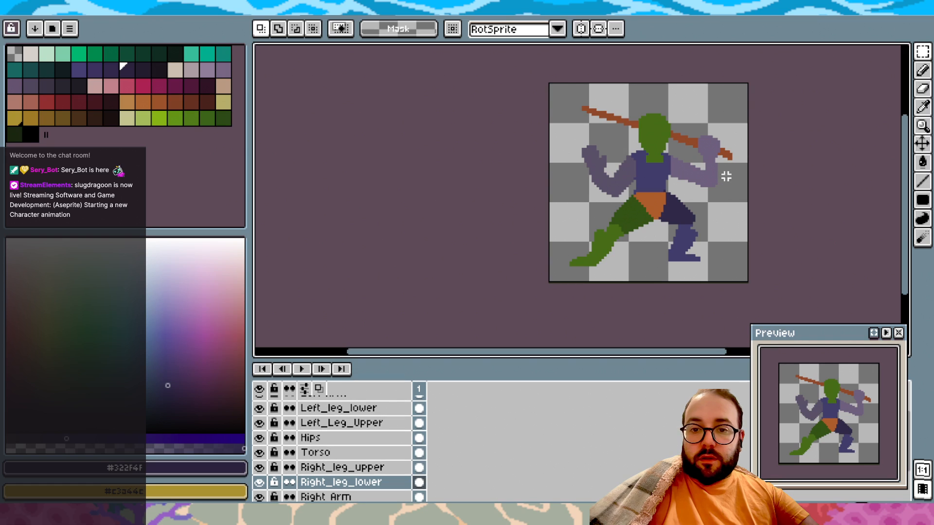
scroll(672, 216, up, 1)
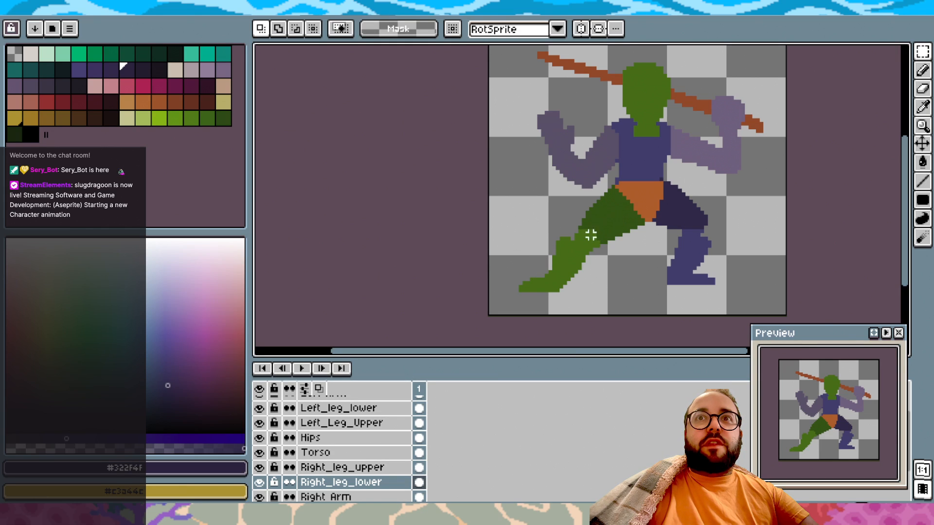
Select the dark green thigh on Left_Leg_Upper, move it down 1 px, and clear the selection
click(370, 407)
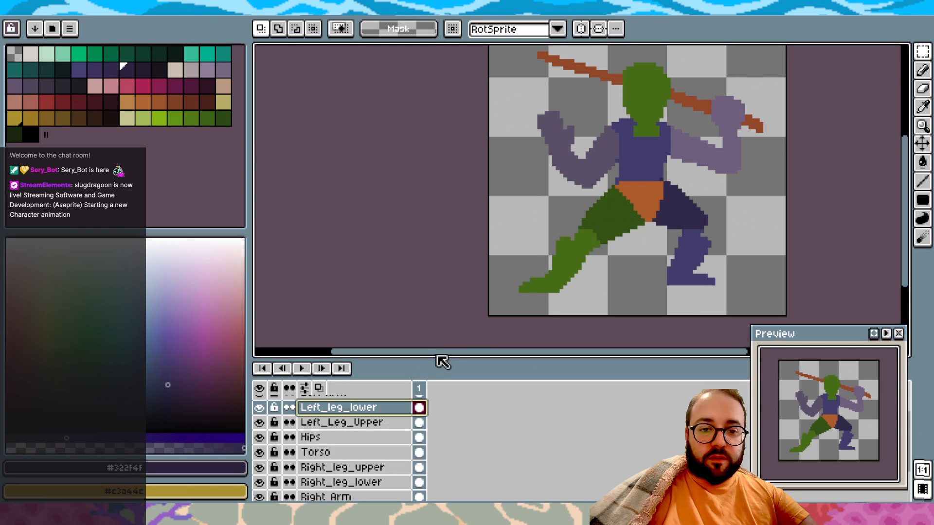
click(377, 423)
drag(500, 307, 661, 176)
drag(615, 220, 615, 224)
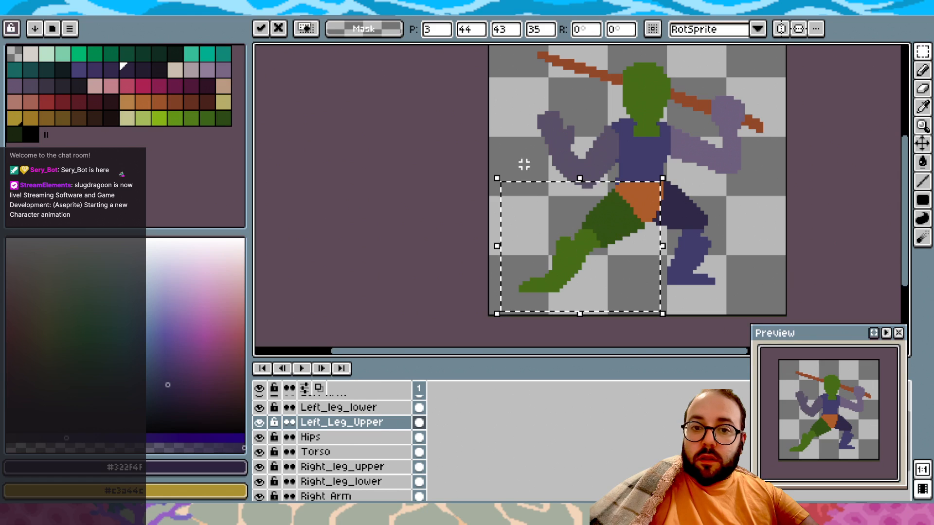
key(ctrl+d)
Select the light green lower leg on Left_leg_lower and move it down 1 px to rejoin the thigh
click(386, 408)
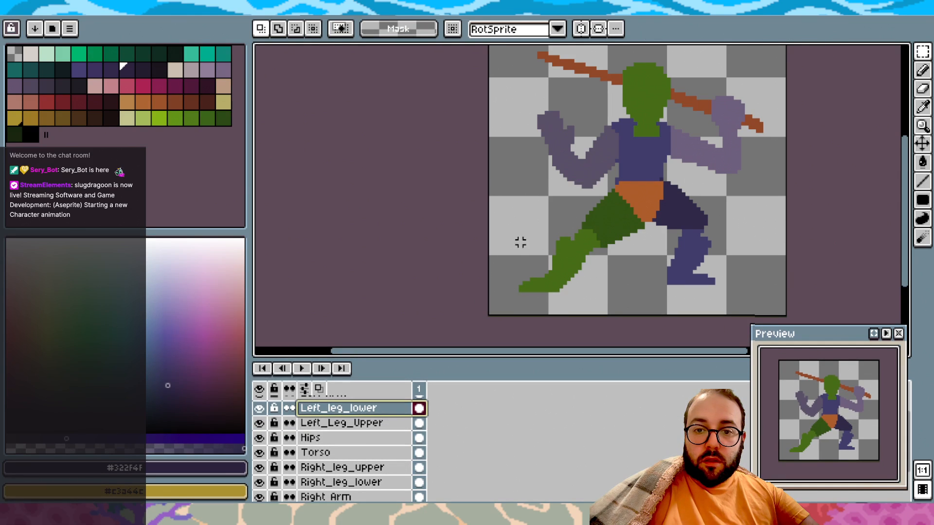
drag(498, 306, 614, 201)
click(577, 261)
drag(578, 263, 572, 257)
click(742, 205)
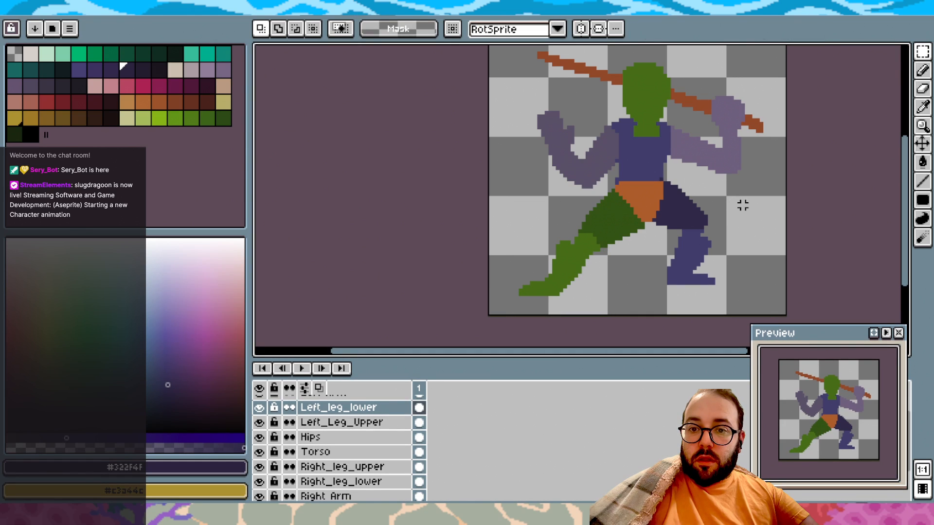
Erase pixels along the underside of the dark green thigh on Left_Leg_Upper to round its edge near the crotch
scroll(742, 206, up, 1)
scroll(743, 205, right, 1)
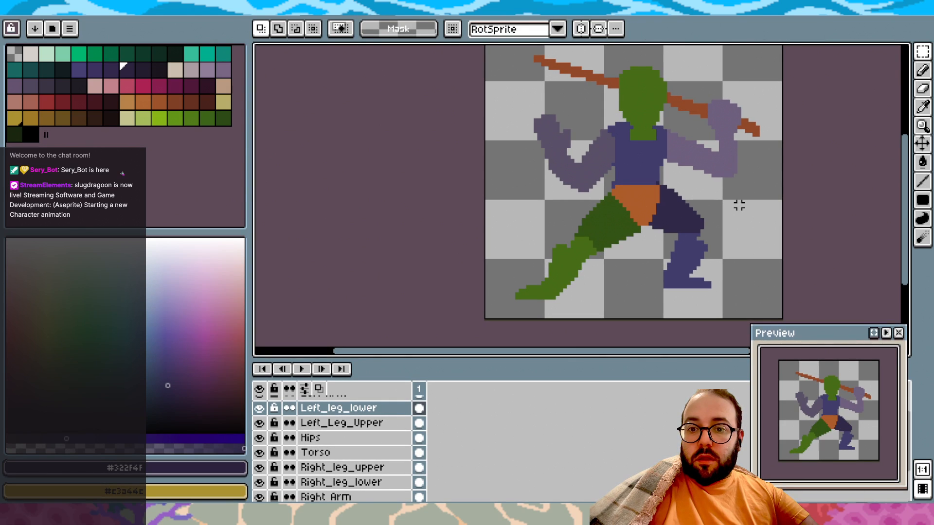
scroll(739, 205, down, 1)
scroll(740, 207, up, 1)
scroll(740, 207, up, 1)
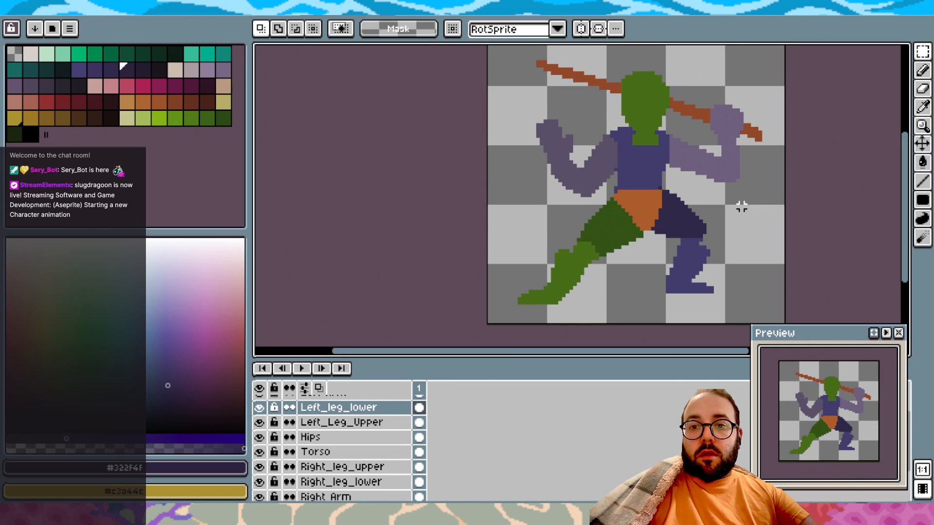
scroll(667, 208, up, 1)
scroll(583, 246, up, 1)
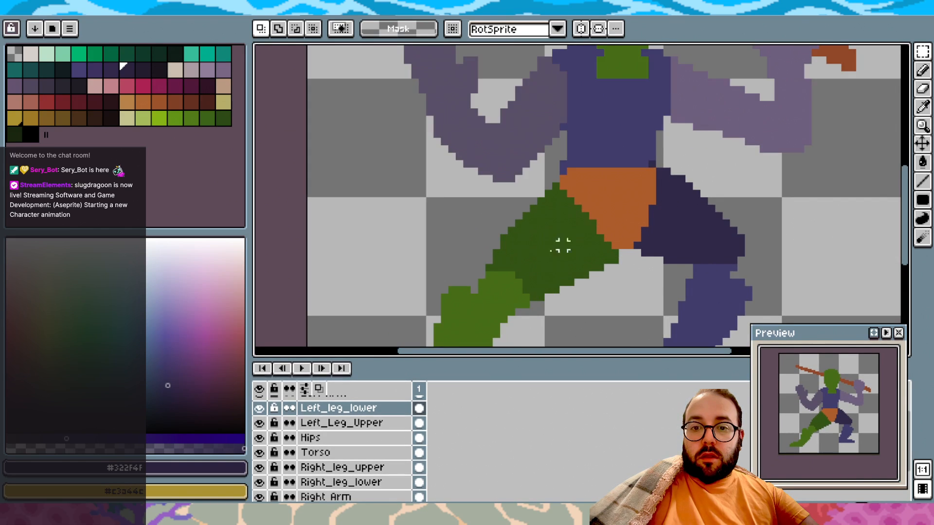
click(360, 423)
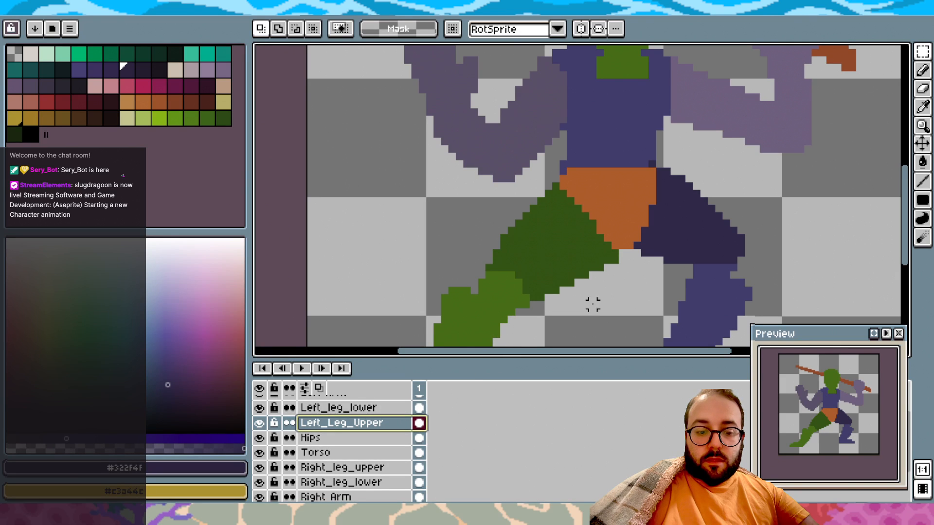
alt+click(608, 292)
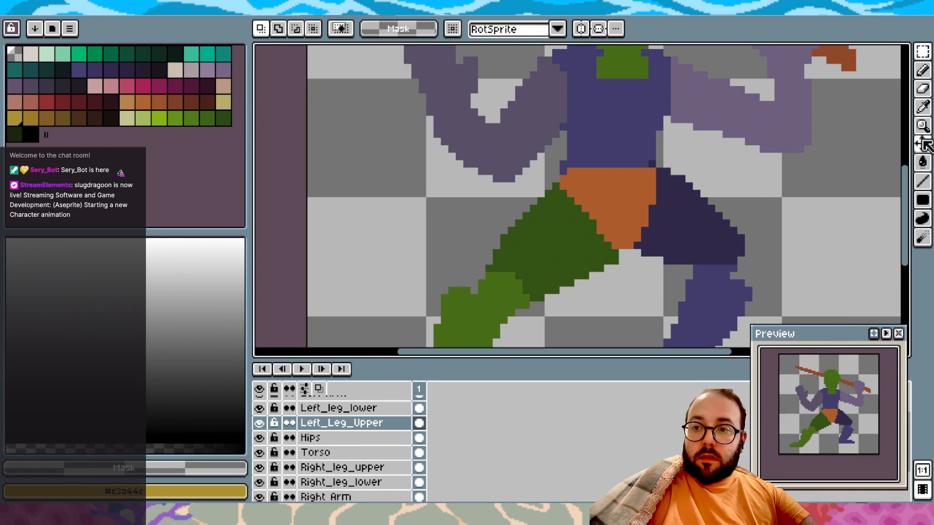
click(922, 89)
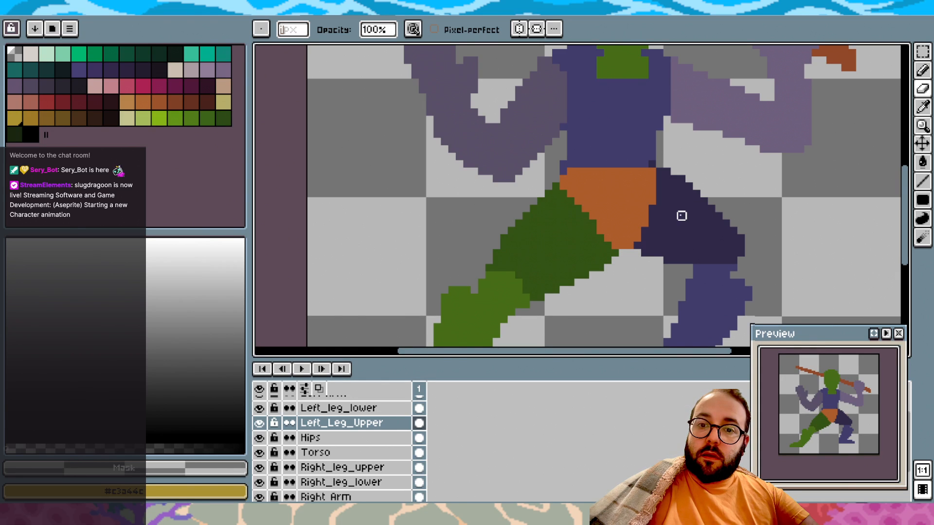
scroll(676, 214, down, 3)
scroll(674, 213, up, 2)
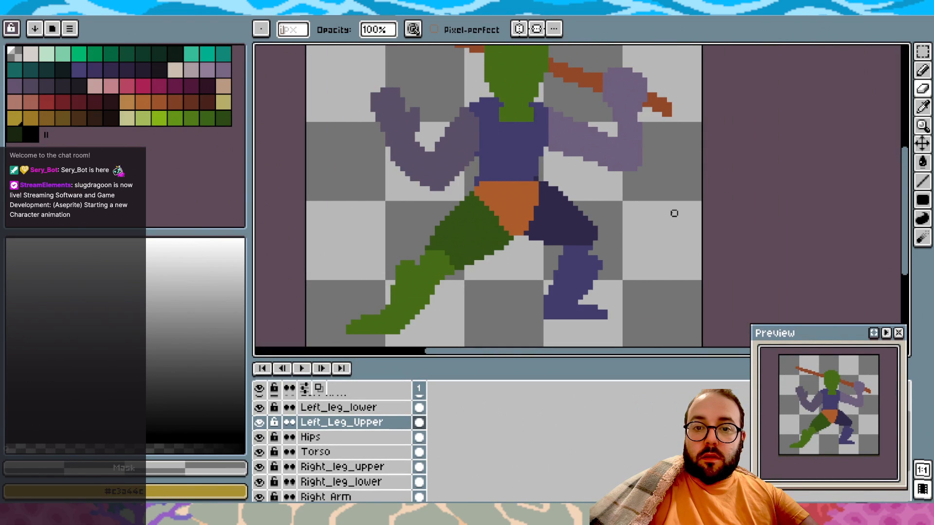
scroll(674, 214, down, 1)
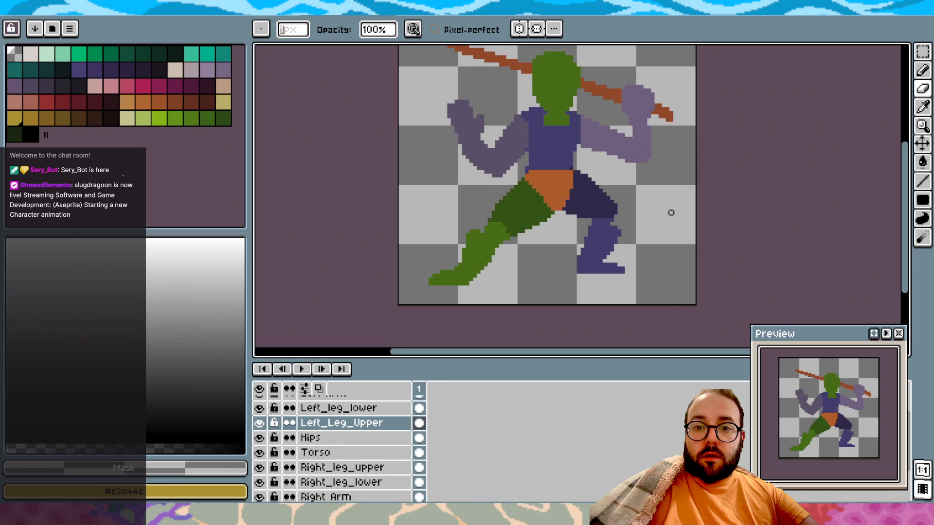
scroll(671, 215, up, 1)
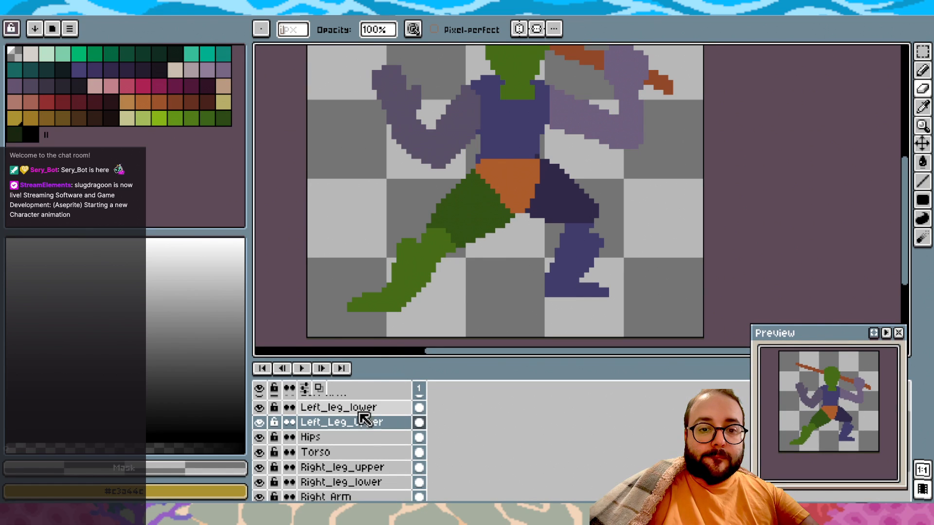
click(360, 467)
click(922, 89)
scroll(660, 152, up, 1)
scroll(660, 152, down, 1)
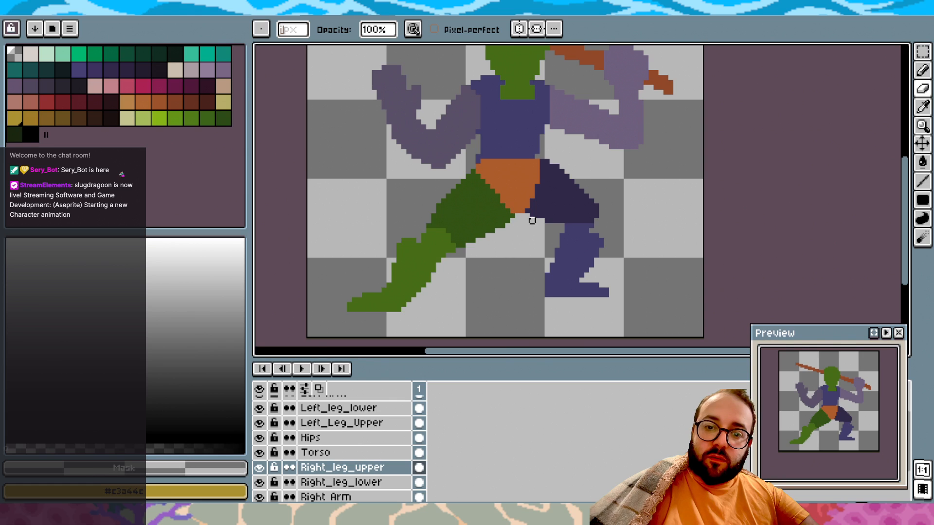
click(358, 423)
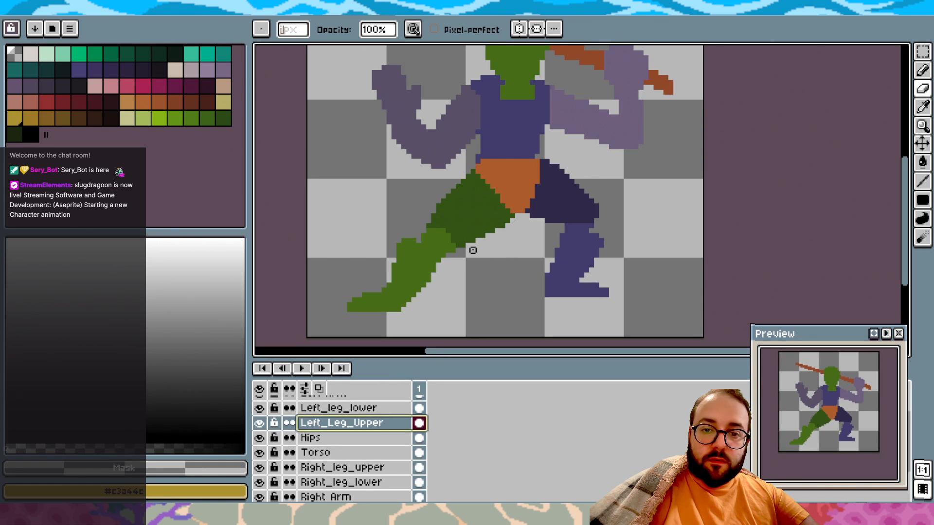
scroll(503, 209, up, 1)
mouse_move(495, 253)
mouse_down()
mouse_move(483, 243)
mouse_move(504, 221)
mouse_up()
scroll(544, 251, down, 3)
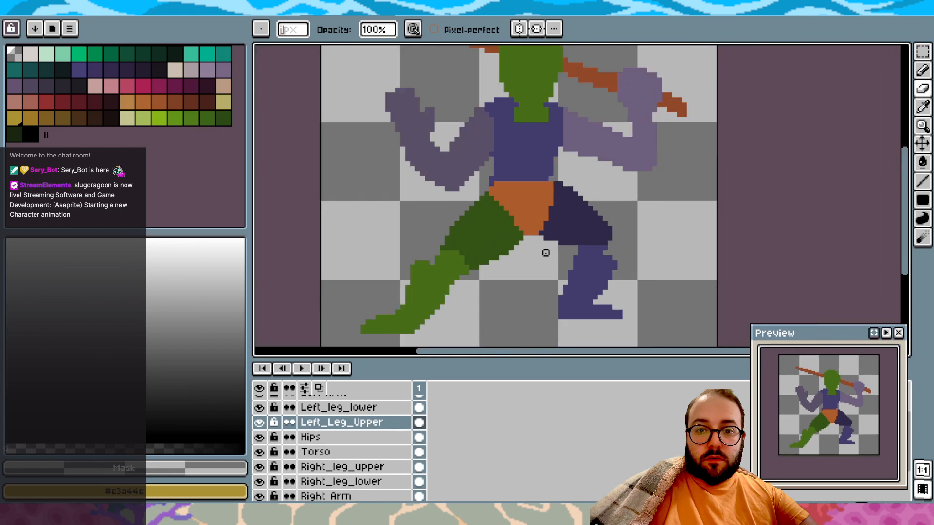
Sample the thigh's dark green and pencil extra pixels along its outer upper edge on Left_Leg_Upper, up to the hip
scroll(558, 205, up, 1)
alt+click(475, 242)
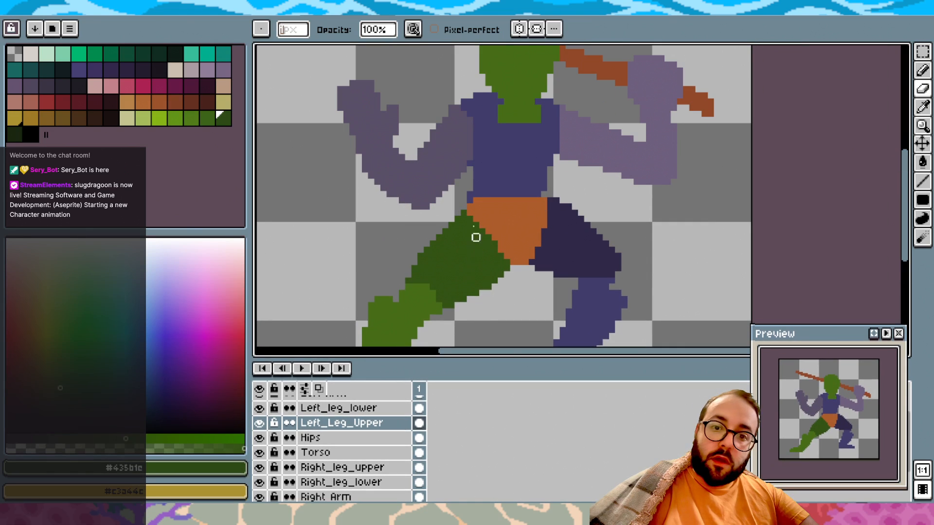
scroll(480, 194, up, 1)
scroll(386, 287, down, 1)
scroll(386, 287, left, 1)
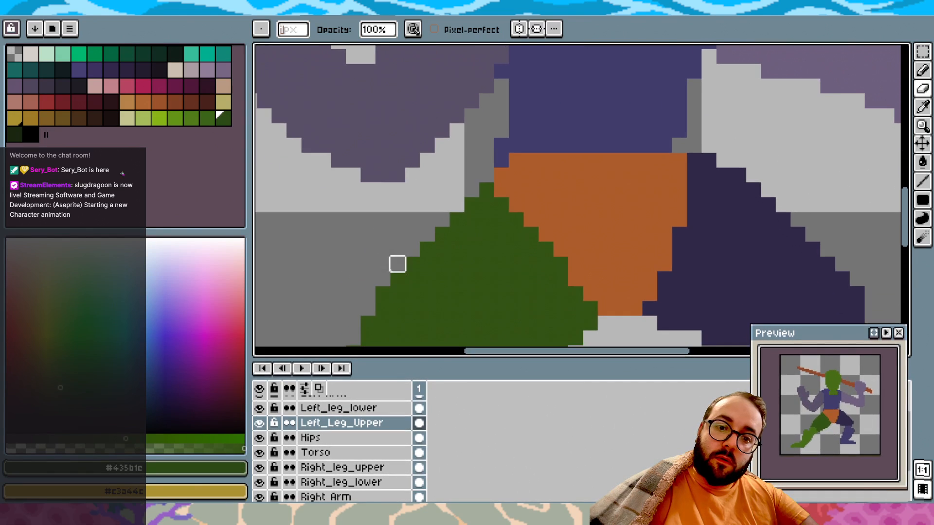
click(922, 71)
scroll(477, 290, down, 2)
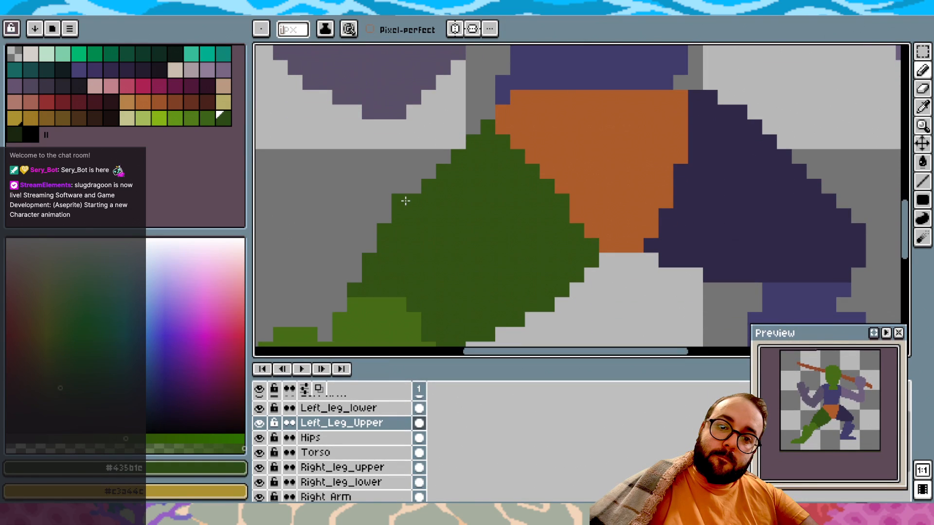
click(432, 175)
click(446, 161)
click(474, 127)
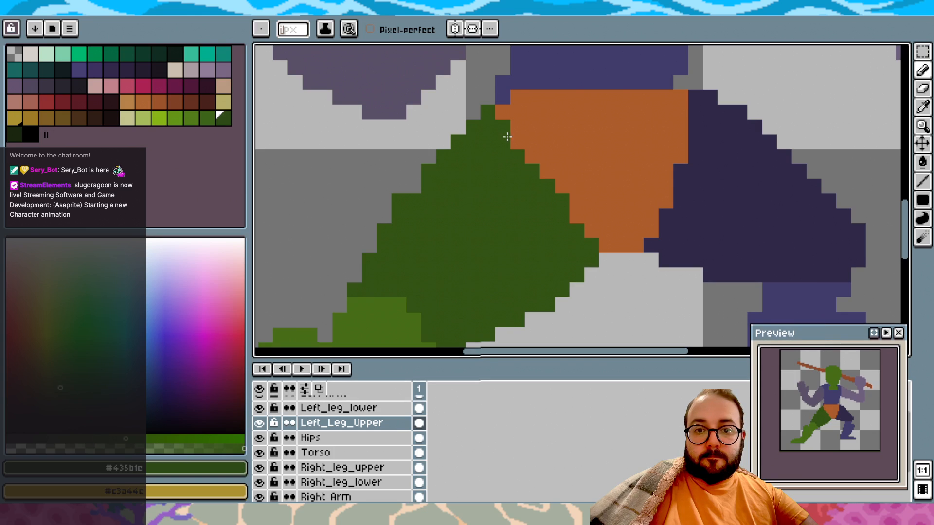
Pencil dark green pixels along the thigh's inner edge over the orange hips to give it a fuller, rounder contour
click(501, 121)
click(515, 132)
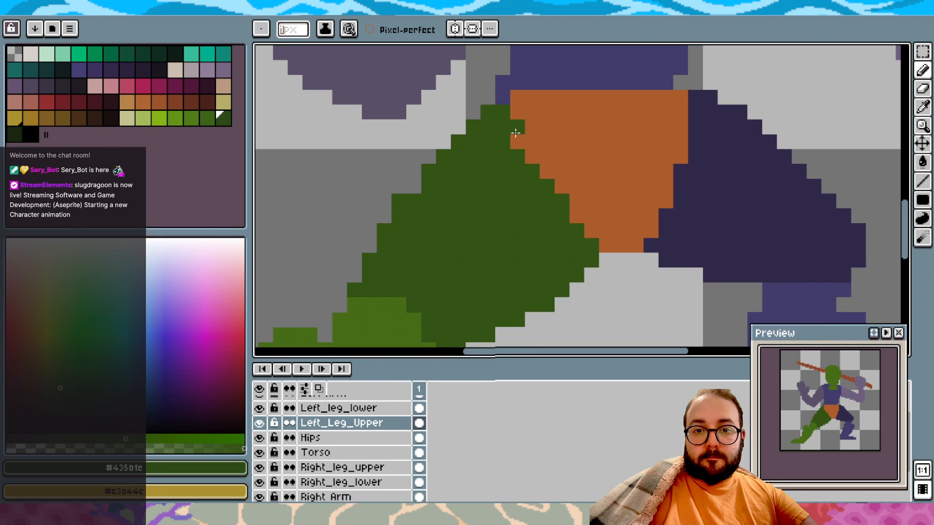
click(518, 141)
click(517, 142)
drag(532, 142, 532, 157)
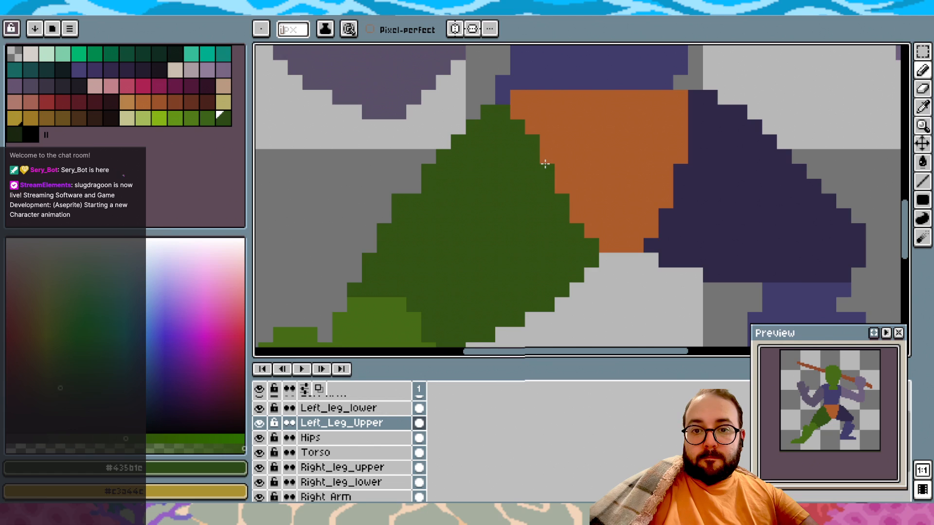
click(547, 156)
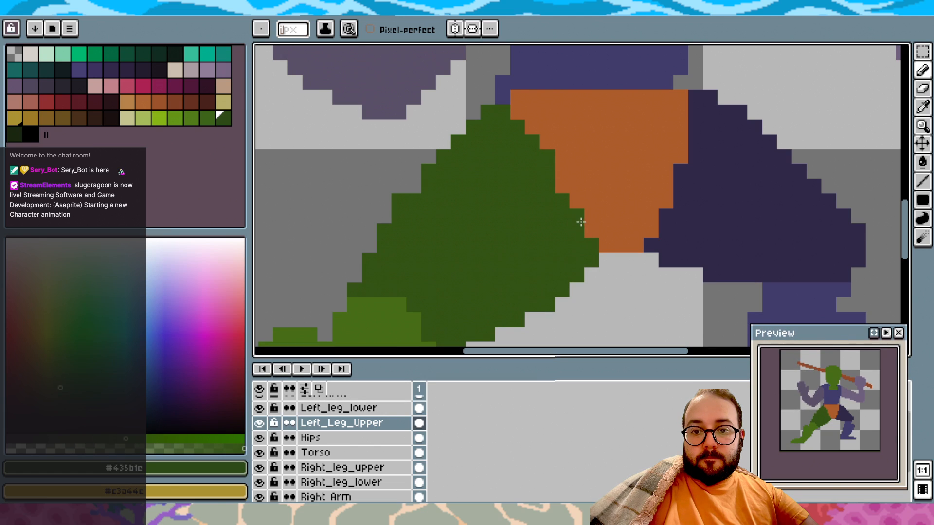
click(572, 201)
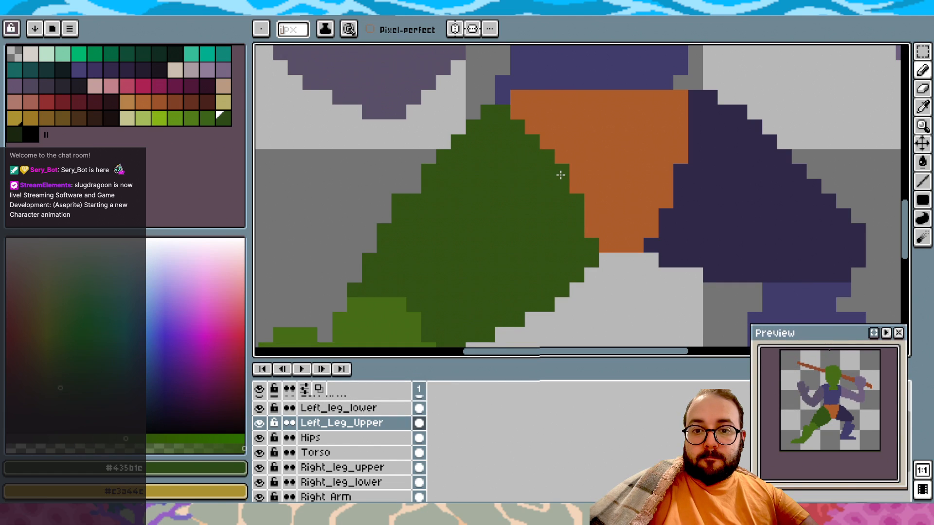
scroll(559, 173, down, 4)
scroll(720, 183, right, 1)
scroll(721, 182, up, 1)
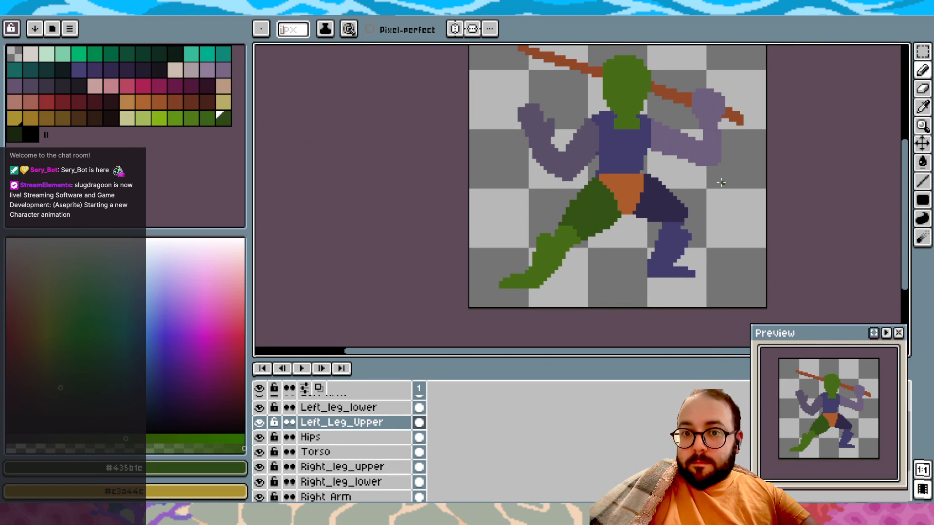
Sample the orange of the hips and pencil a row of pixels along their bottom edge, with Left_Leg_Upper still active
scroll(719, 177, up, 2)
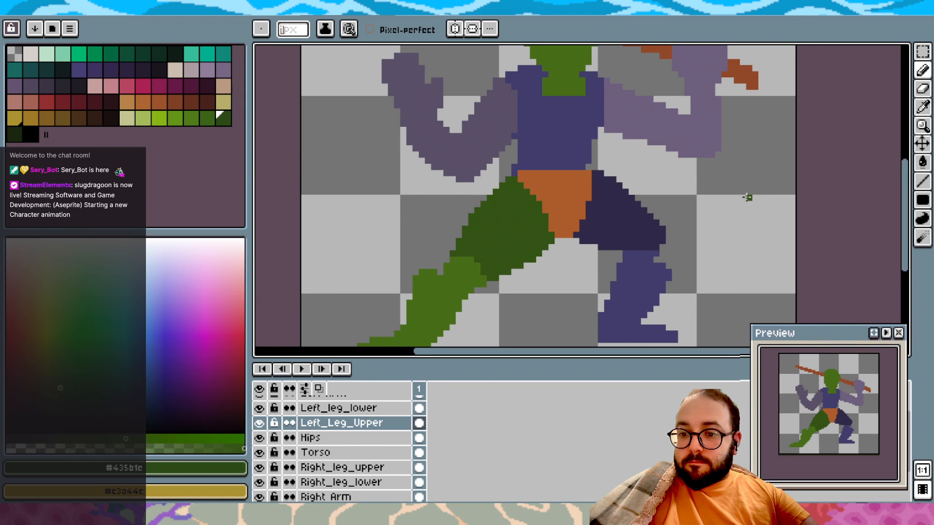
alt+click(576, 214)
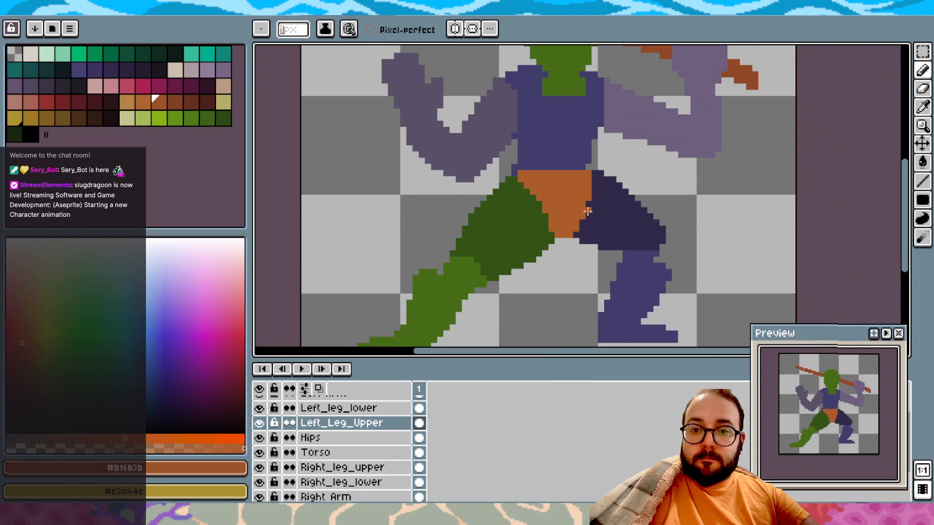
scroll(579, 208, down, 2)
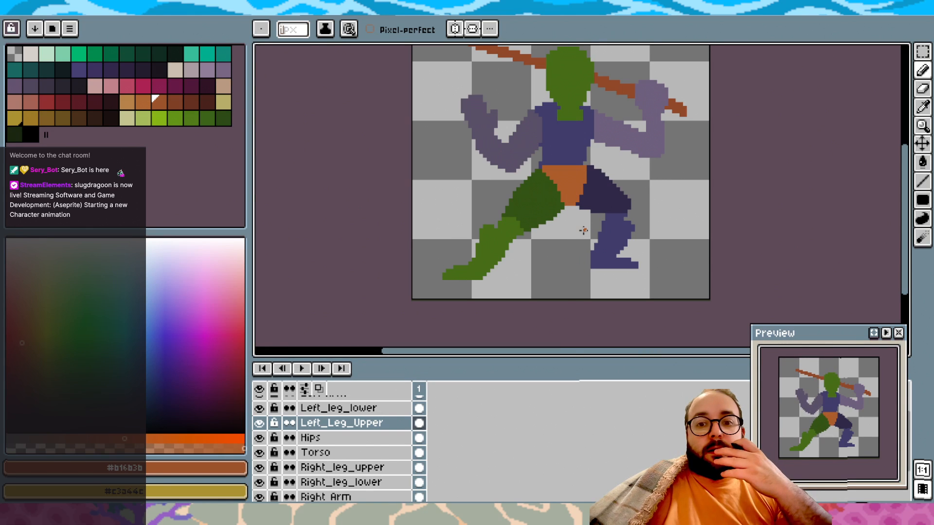
scroll(567, 210, up, 3)
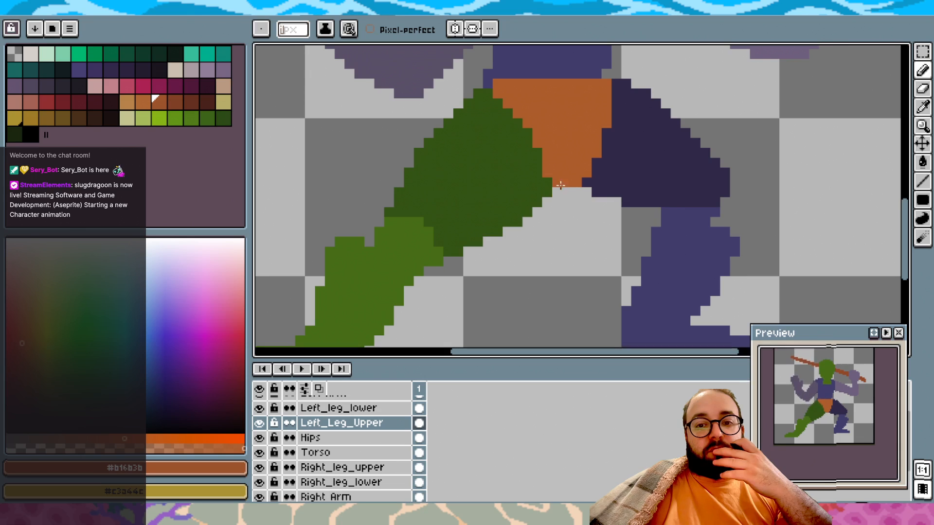
alt+click(572, 155)
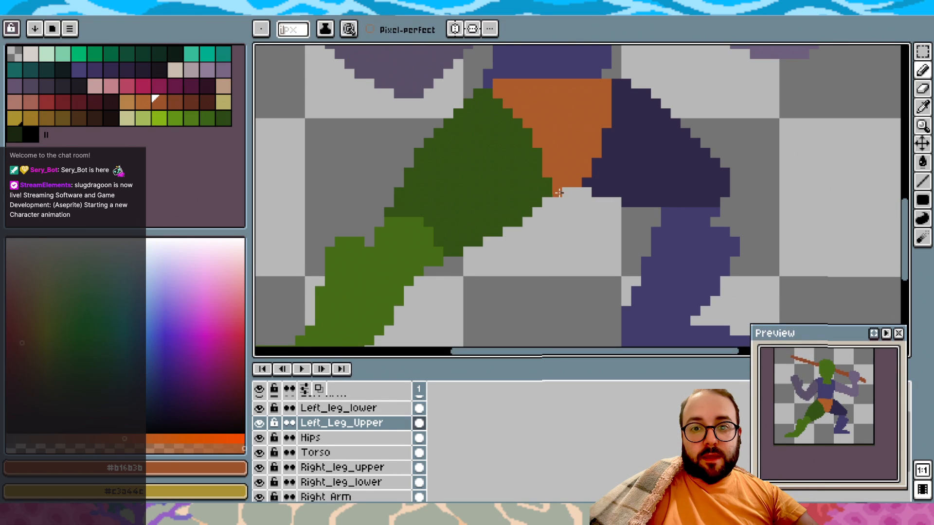
scroll(586, 194, down, 3)
scroll(714, 203, down, 1)
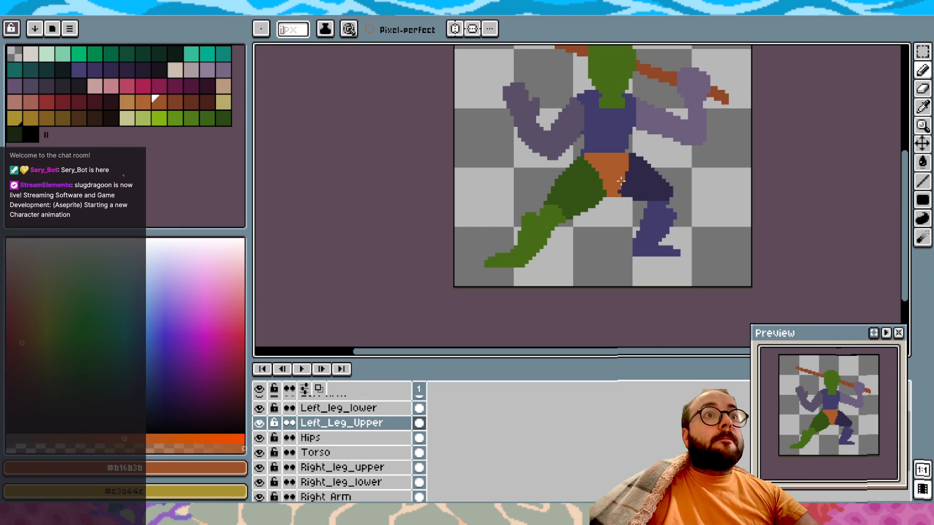
scroll(620, 181, up, 3)
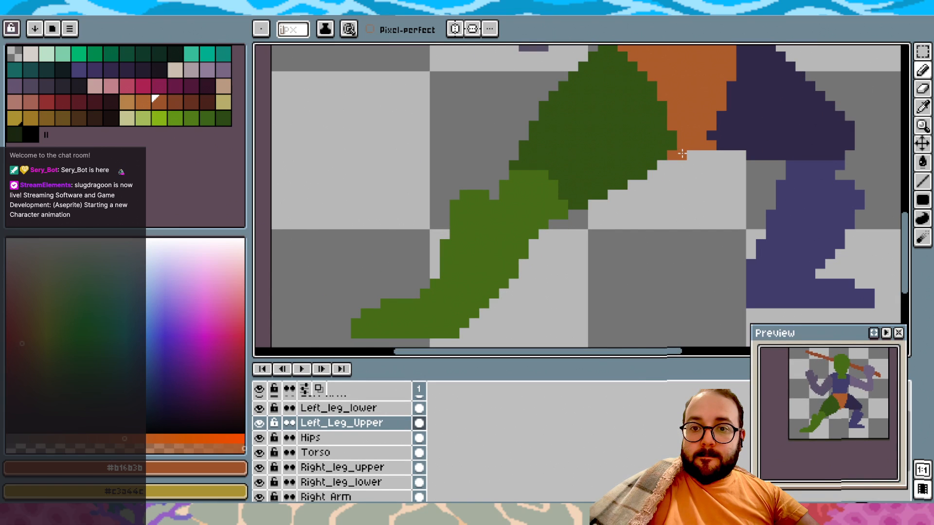
click(731, 155)
click(741, 155)
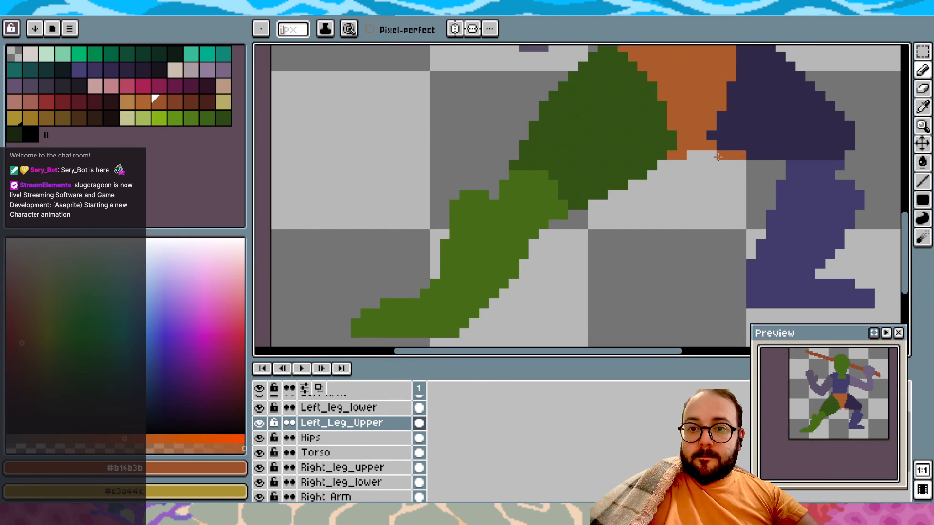
scroll(718, 156, down, 2)
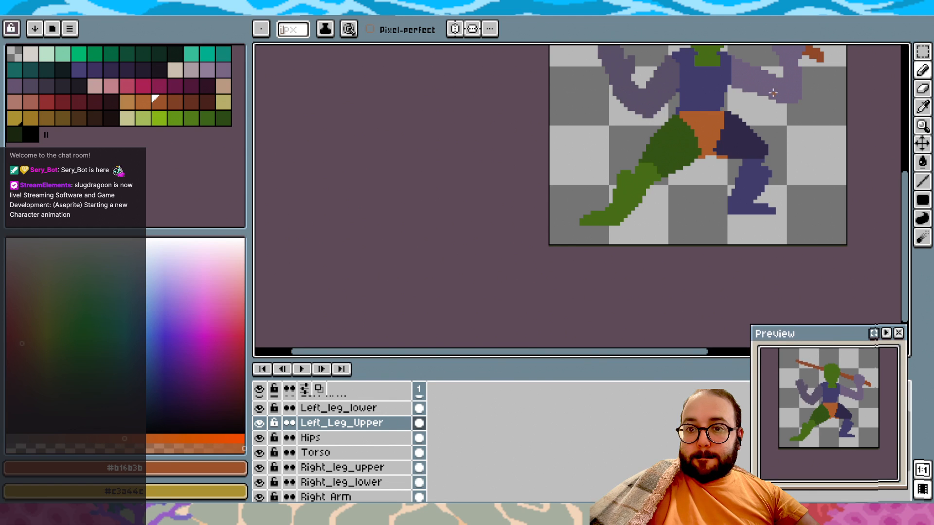
scroll(799, 80, up, 1)
scroll(799, 81, up, 2)
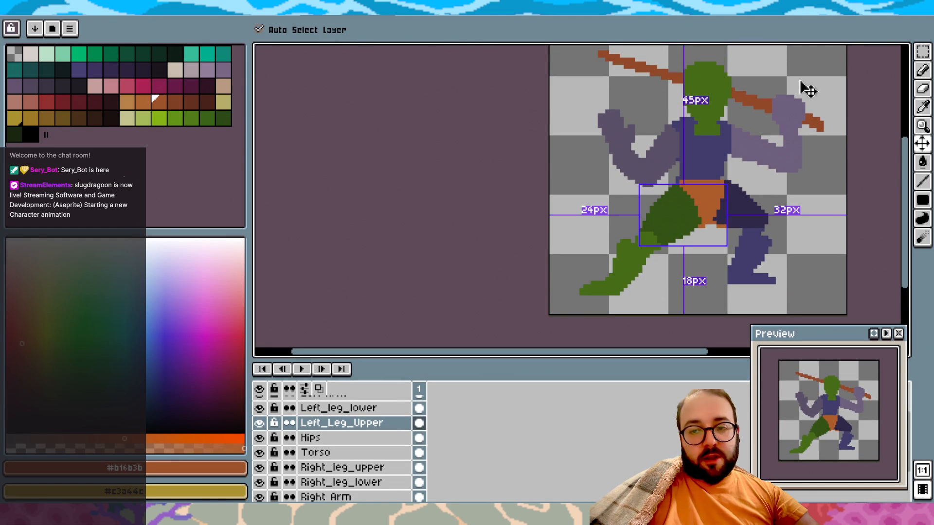
Undo the last pencil edits that added orange pixels along the bottom edge of the hips
key(ctrl+z)
key(ctrl+z)
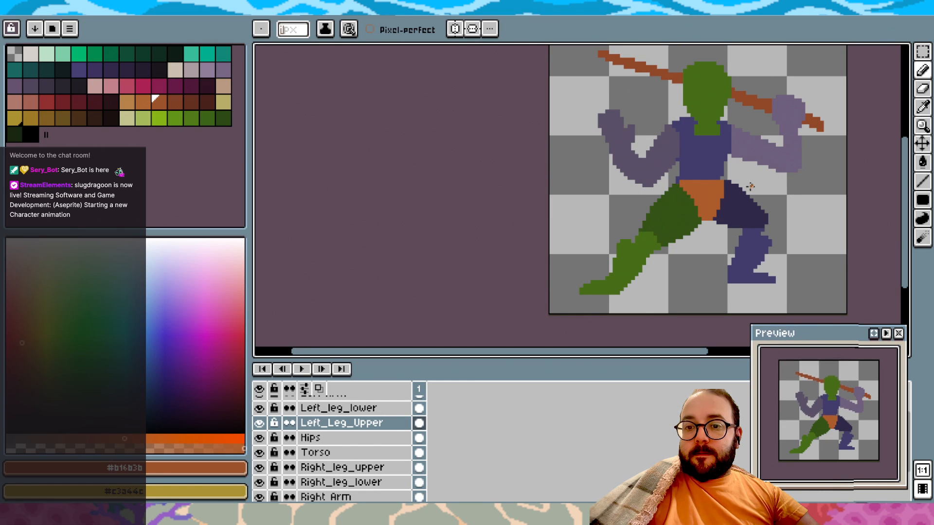
scroll(768, 185, down, 1)
scroll(763, 176, up, 2)
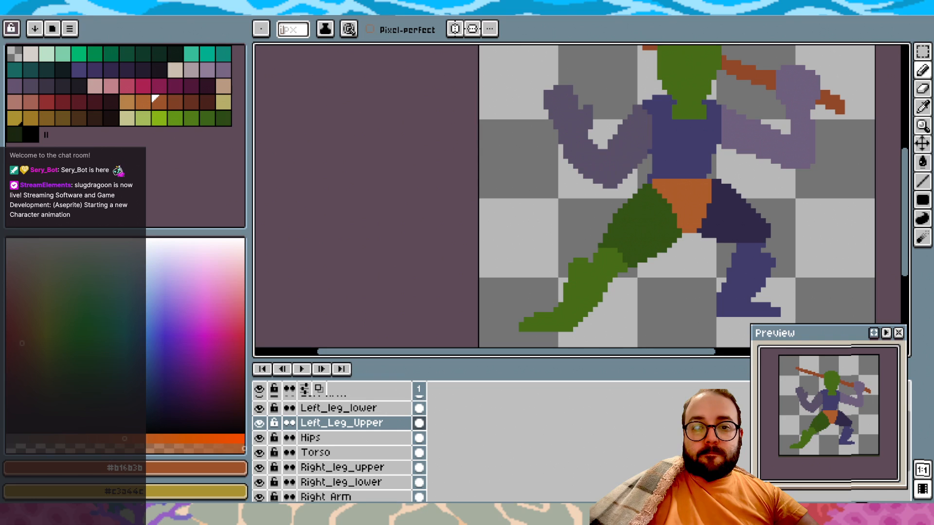
scroll(813, 171, up, 1)
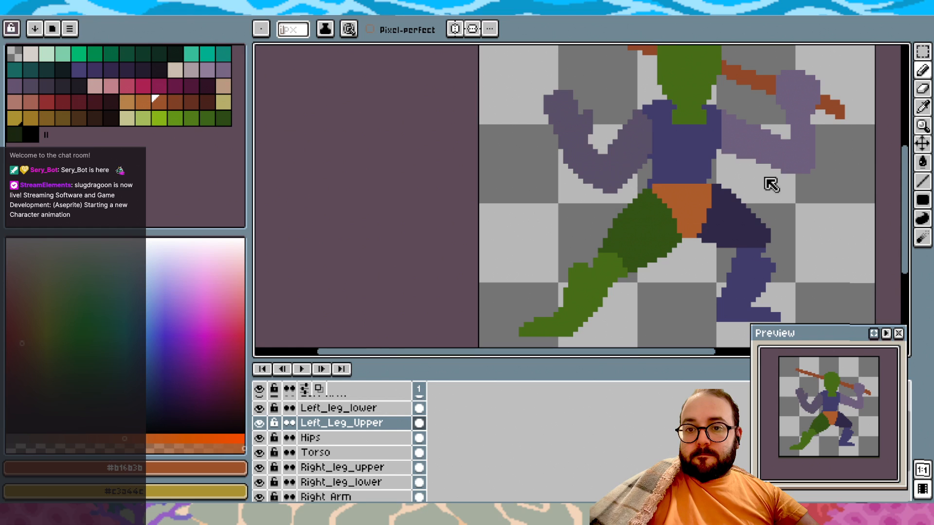
scroll(770, 185, down, 2)
scroll(783, 160, right, 2)
scroll(746, 160, up, 1)
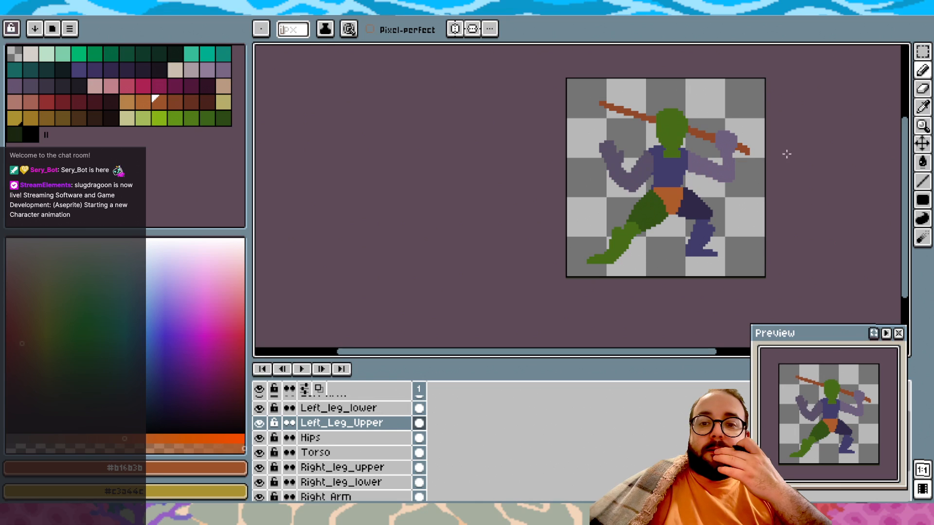
Marquee the entire canvas with the layers from Head down to Silhouette selected, and make the hidden Silhouette layer visible
scroll(372, 419, up, 1)
scroll(368, 414, up, 2)
drag(357, 400, 358, 499)
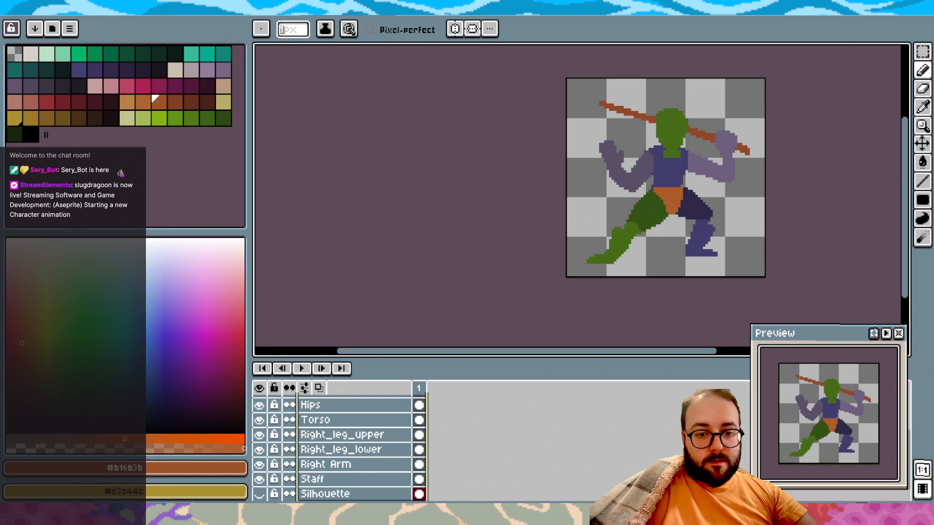
click(922, 52)
click(829, 52)
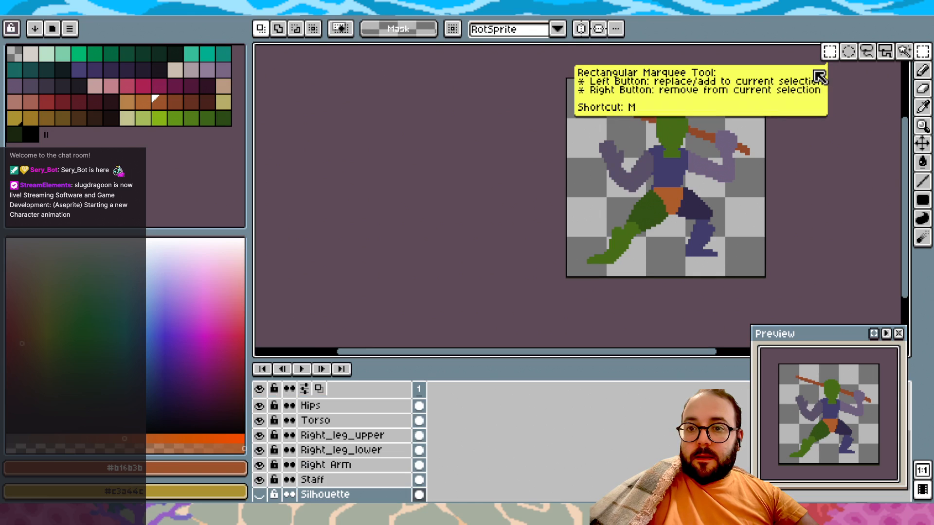
scroll(364, 413, up, 2)
drag(358, 404, 359, 497)
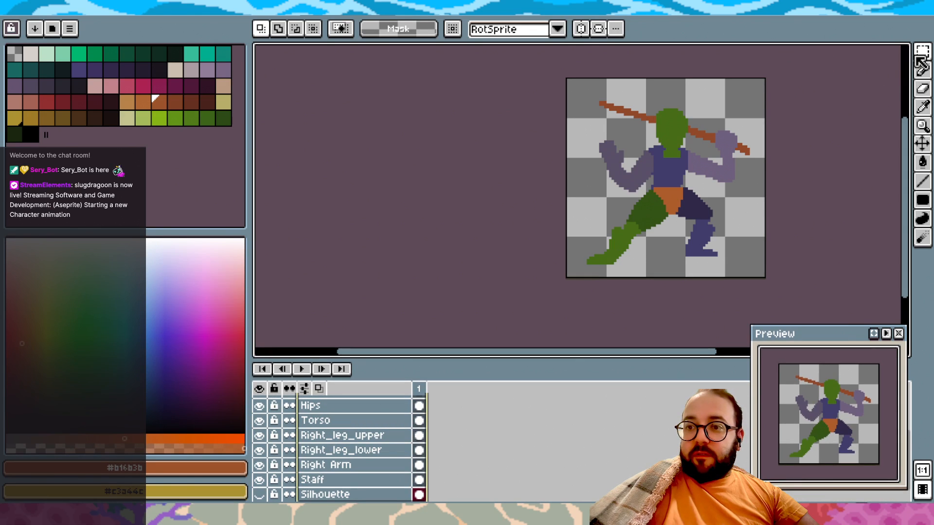
drag(804, 72, 554, 285)
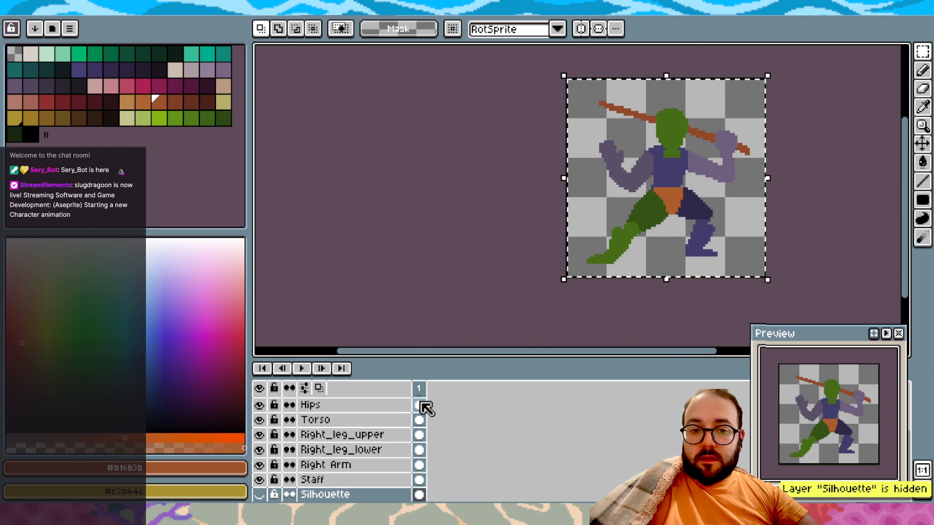
scroll(354, 467, down, 1)
click(259, 479)
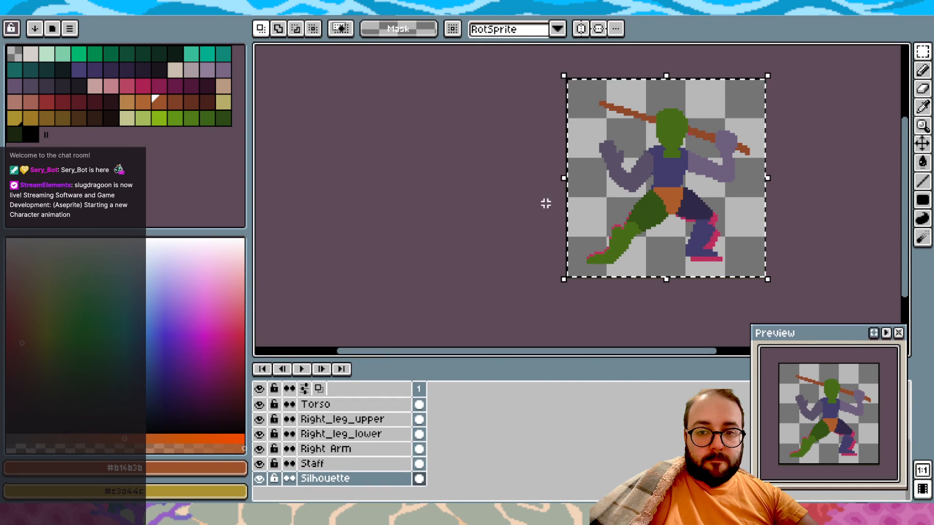
Try moving the Silhouette layer alone and then the whole layer stack down and left, undoing each move
drag(657, 170, 651, 175)
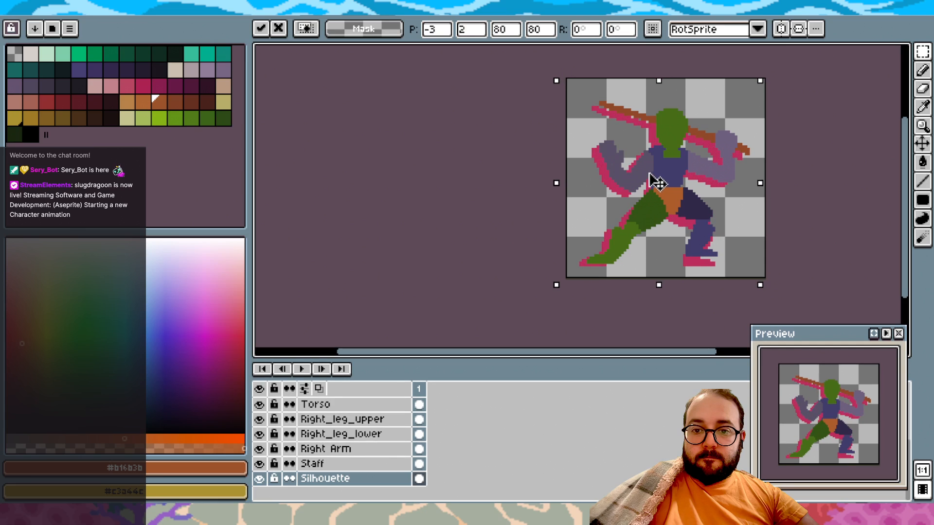
key(ctrl+z)
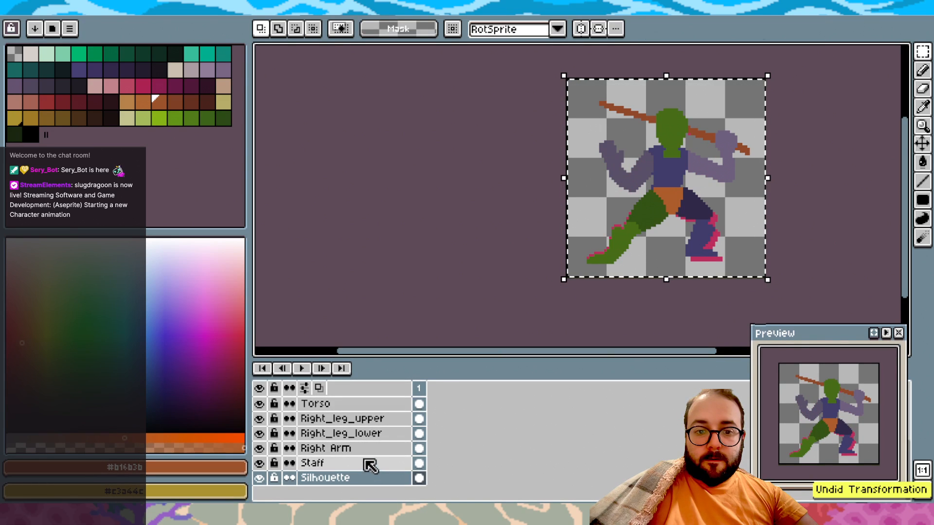
click(365, 462)
drag(363, 477, 364, 326)
drag(663, 192, 660, 203)
key(ctrl+z)
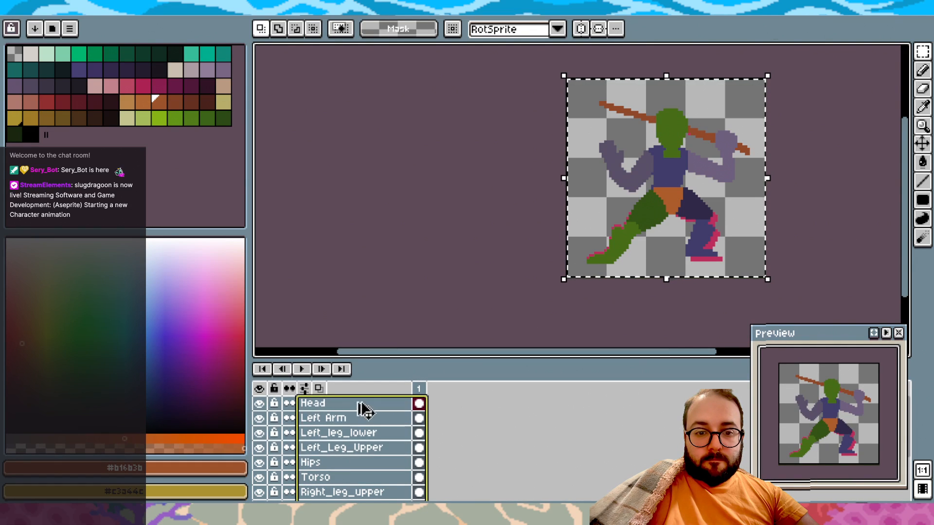
Clear the old selection, reselect every layer from Head to Silhouette, and marquee the entire canvas again
click(419, 223)
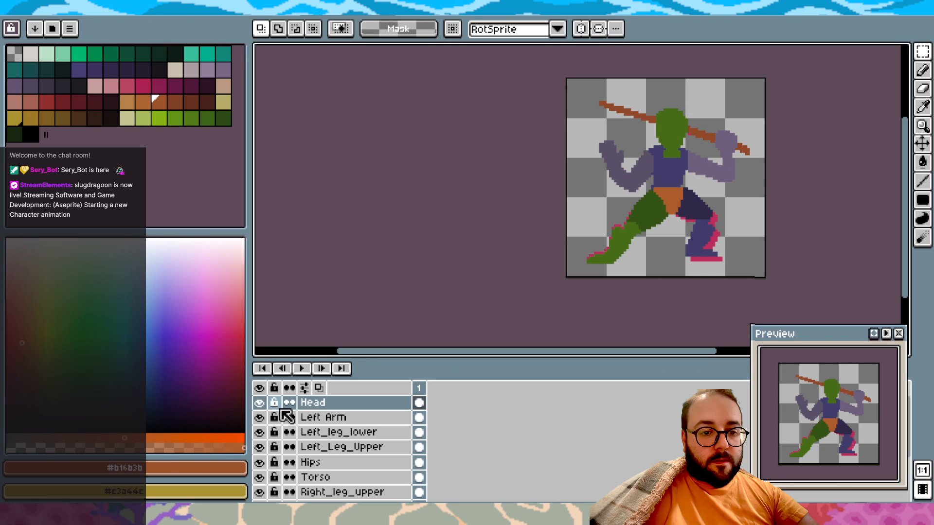
click(350, 405)
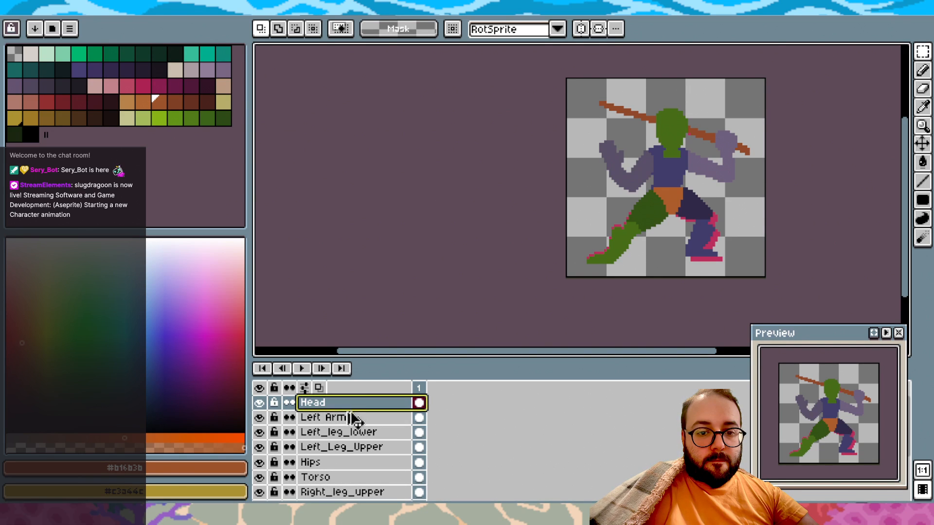
click(350, 420)
drag(350, 415, 344, 500)
key(m)
drag(528, 312, 779, 77)
Move the whole figure on all layers from Silhouette up to Head a few pixels left and down, and deselect
drag(717, 108, 712, 111)
key(ctrl+z)
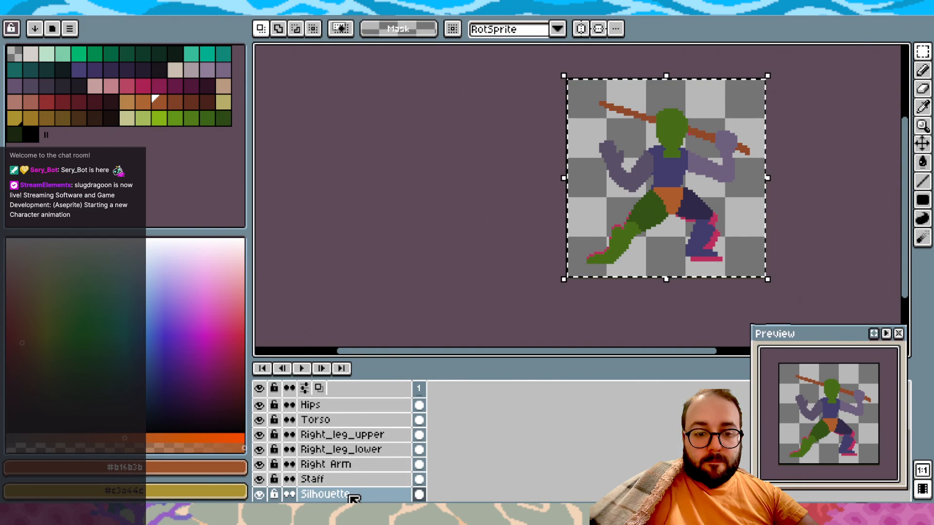
drag(353, 498, 350, 351)
drag(661, 193, 652, 203)
click(772, 144)
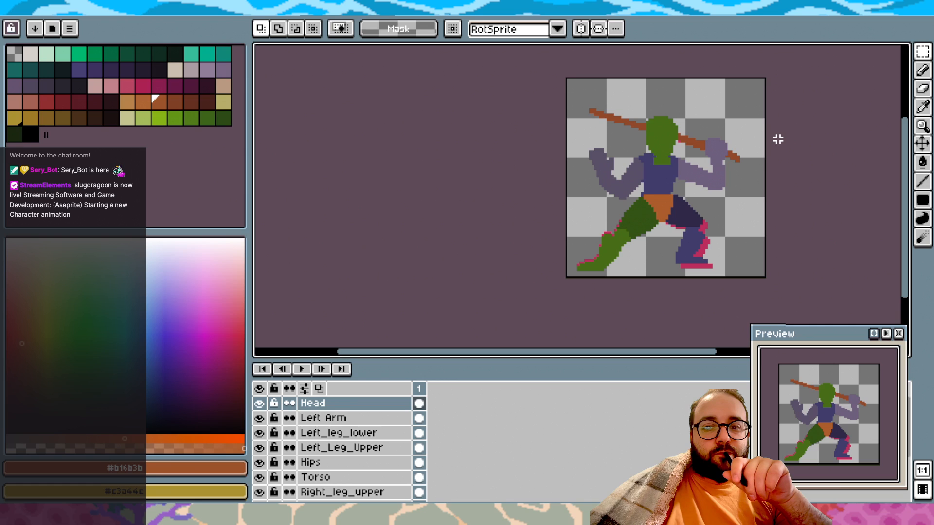
Marquee the entire canvas, select all layers from Head to Silhouette, and move the whole figure up a few pixels
drag(784, 88, 521, 329)
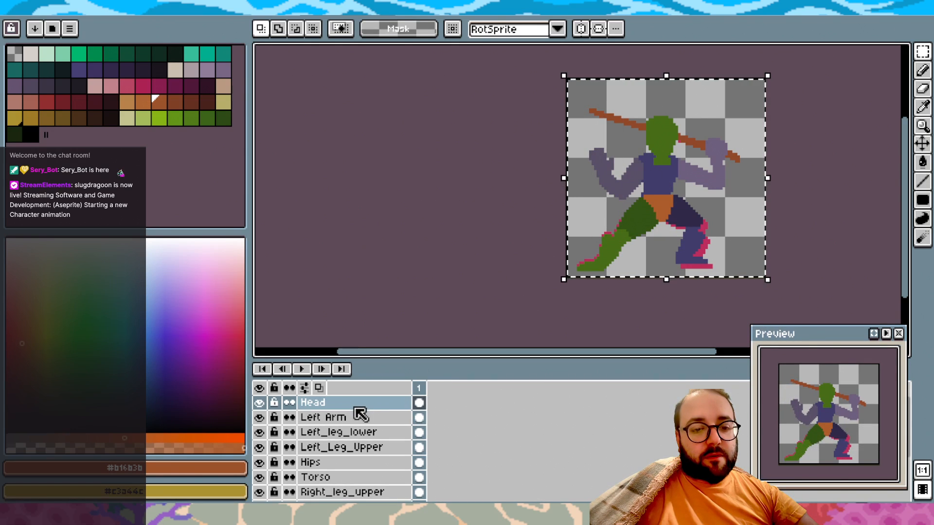
drag(362, 408, 368, 497)
drag(653, 209, 653, 200)
key(Escape)
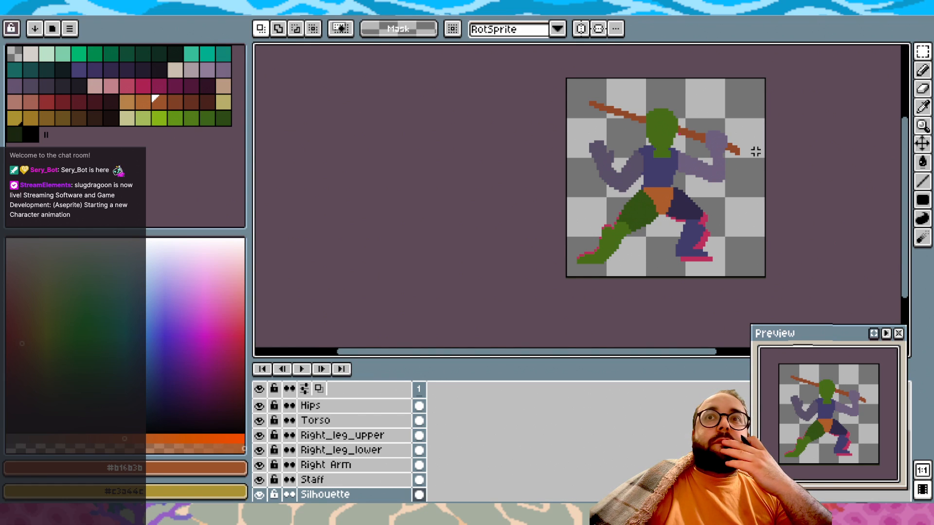
Hide the Silhouette layer so only the coloured body-part and staff layers show on the canvas
click(259, 494)
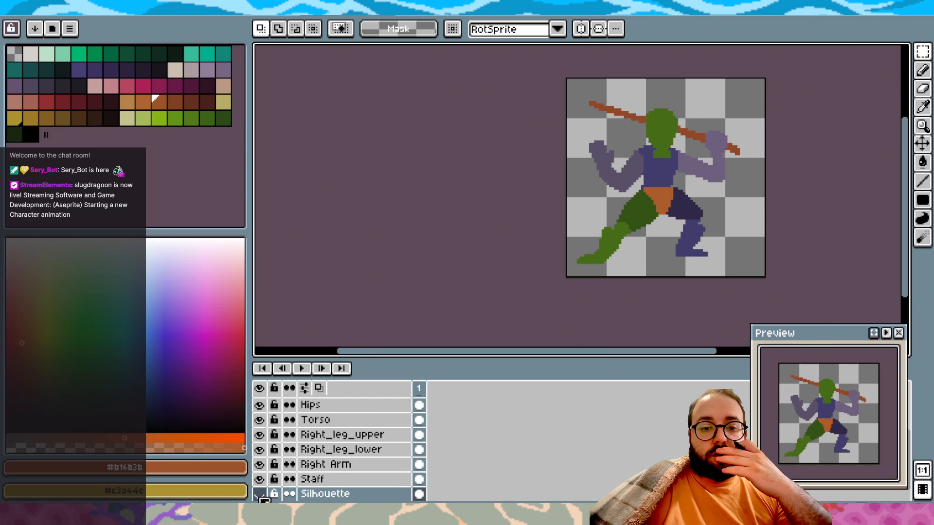
scroll(513, 254, right, 2)
scroll(593, 219, up, 3)
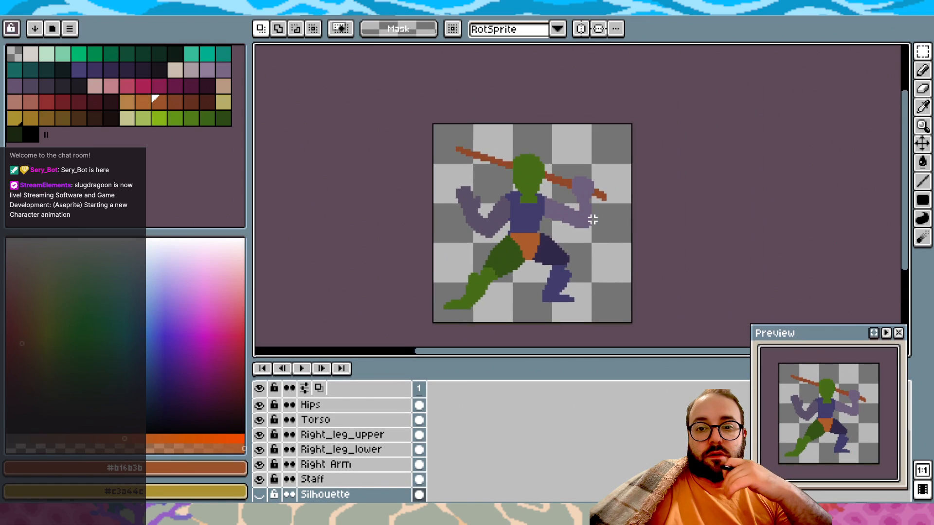
scroll(592, 216, up, 2)
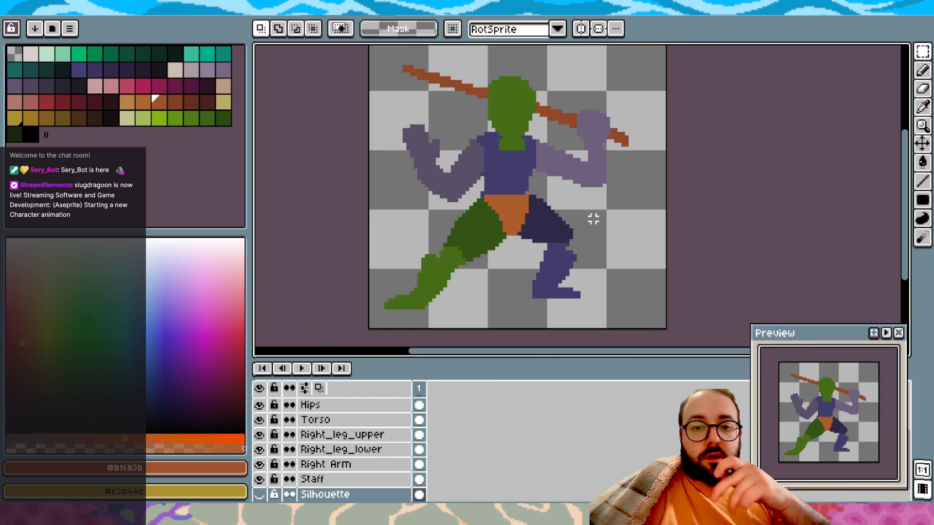
scroll(593, 218, up, 2)
scroll(593, 218, down, 1)
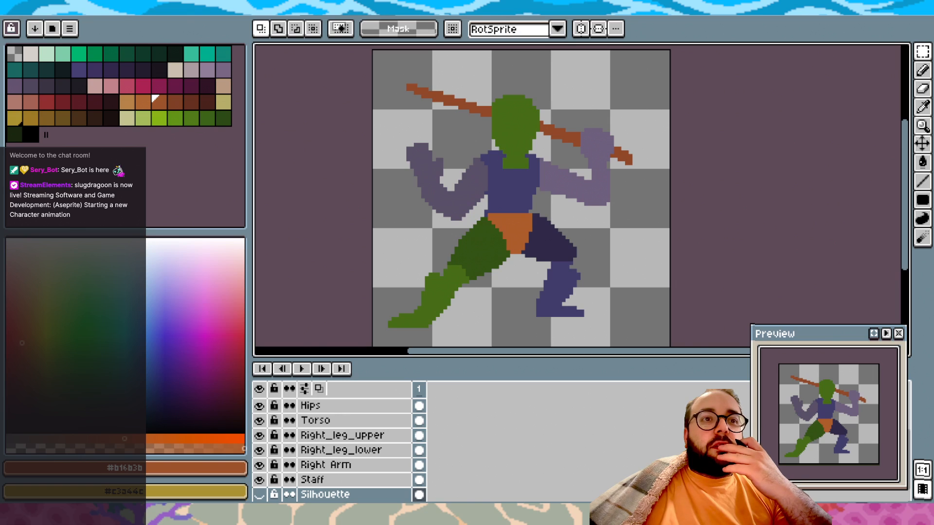
Switch to the Scryfall monk card search in the browser and examine the poses on Master of Pearls, Faithful Pikemaster and Pinnacle Monk
key(alt+Tab)
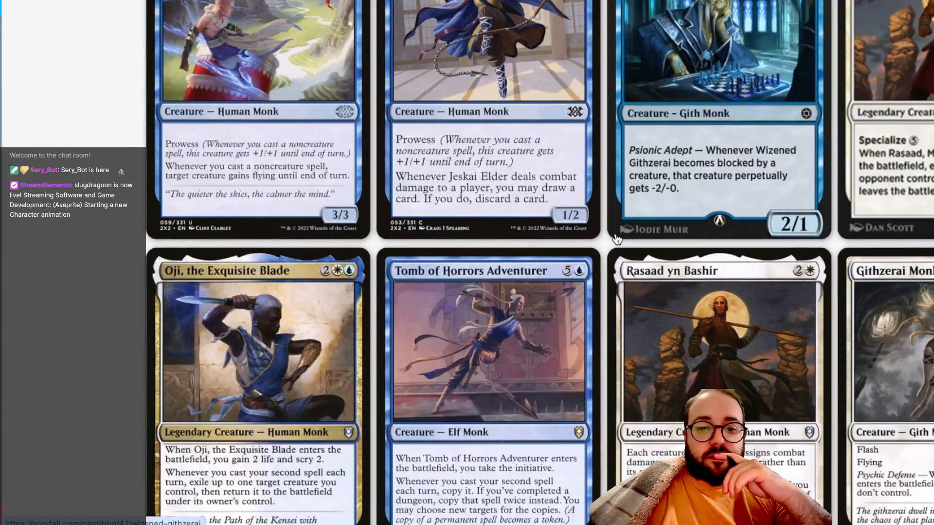
scroll(617, 238, up, 15)
scroll(617, 238, up, 6)
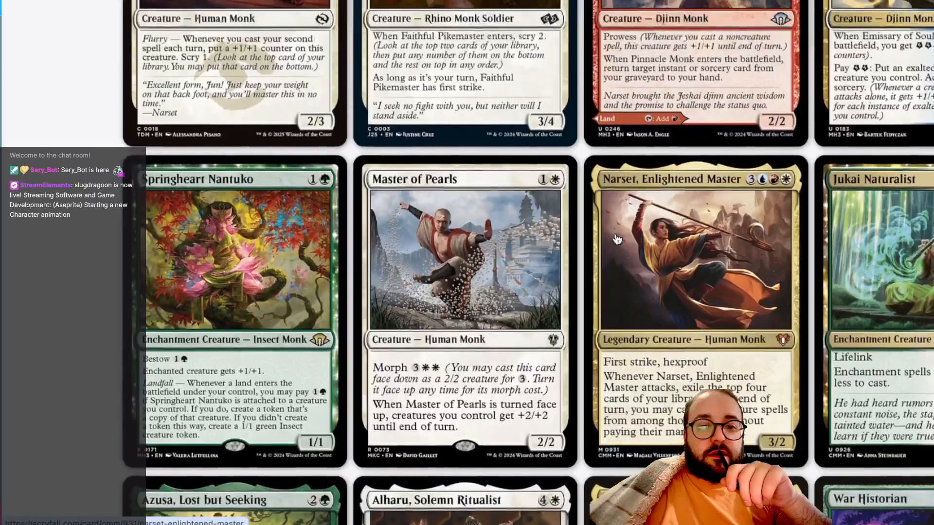
scroll(616, 238, up, 3)
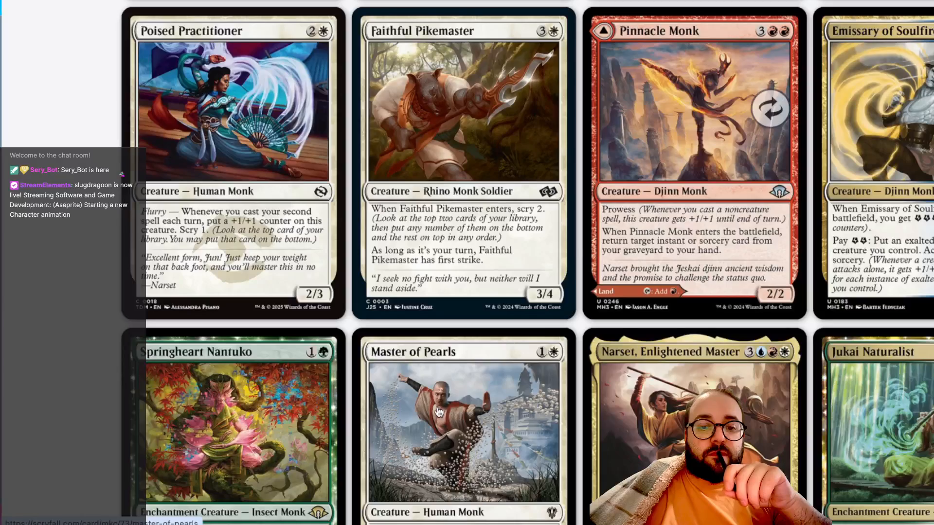
scroll(437, 413, up, 4)
scroll(432, 414, up, 1)
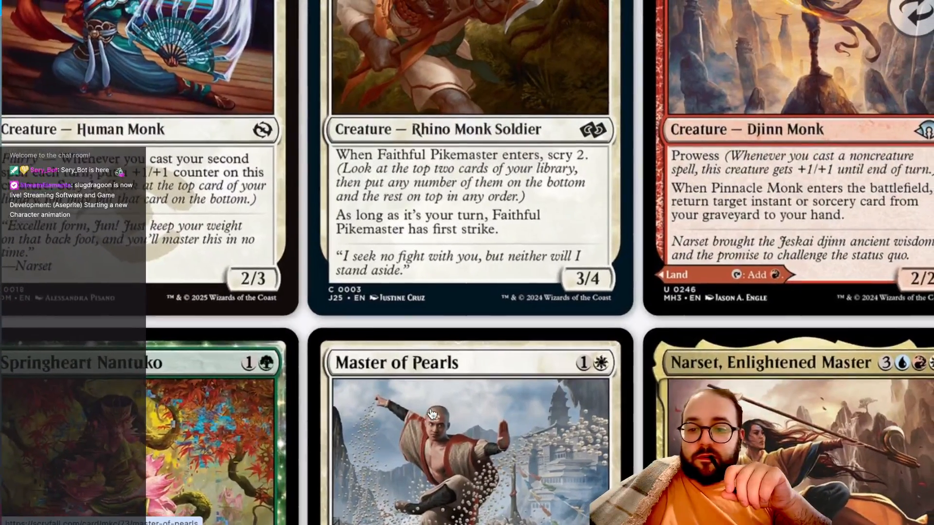
scroll(432, 413, up, 4)
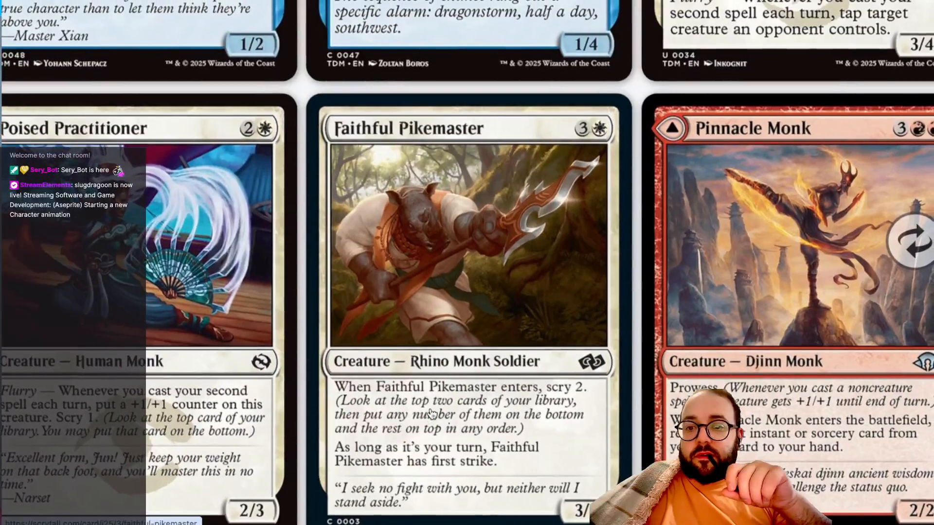
scroll(432, 414, up, 1)
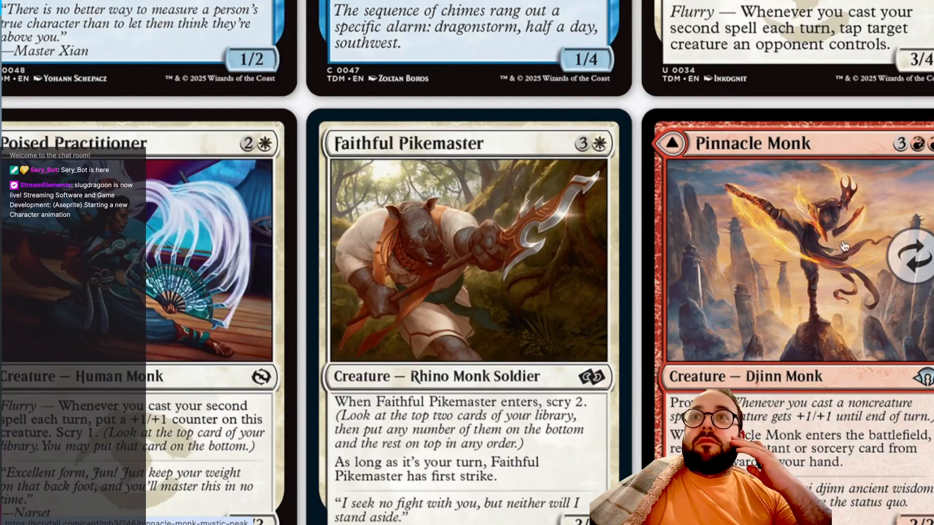
Examine the fighting poses on the newer monk cards, from Wayspeaker Bodyguard and Wingblade Disciple back to the start of the results
scroll(845, 281, up, 1)
scroll(845, 281, up, 8)
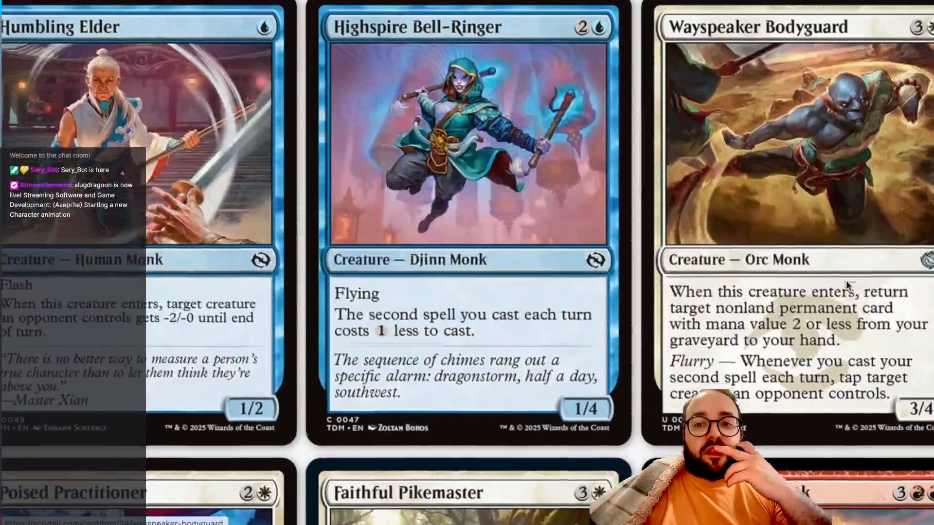
scroll(824, 290, right, 3)
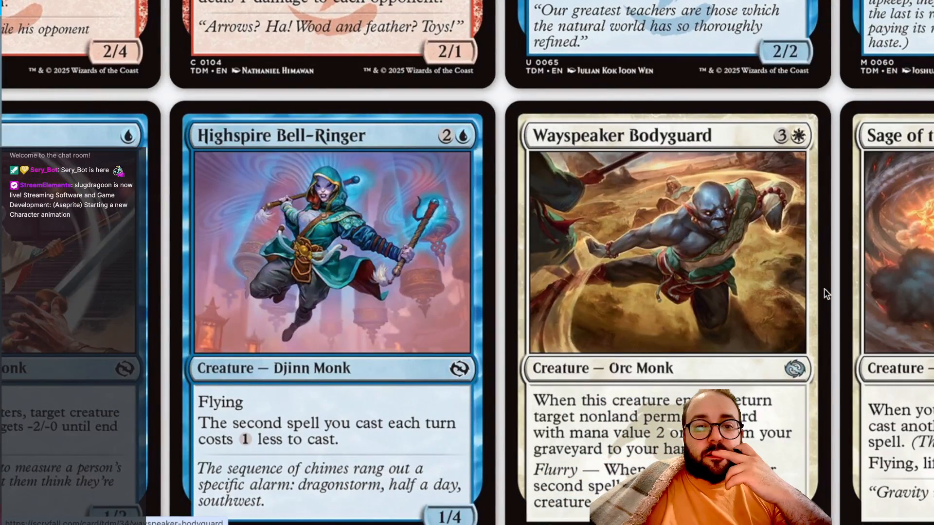
scroll(742, 300, up, 8)
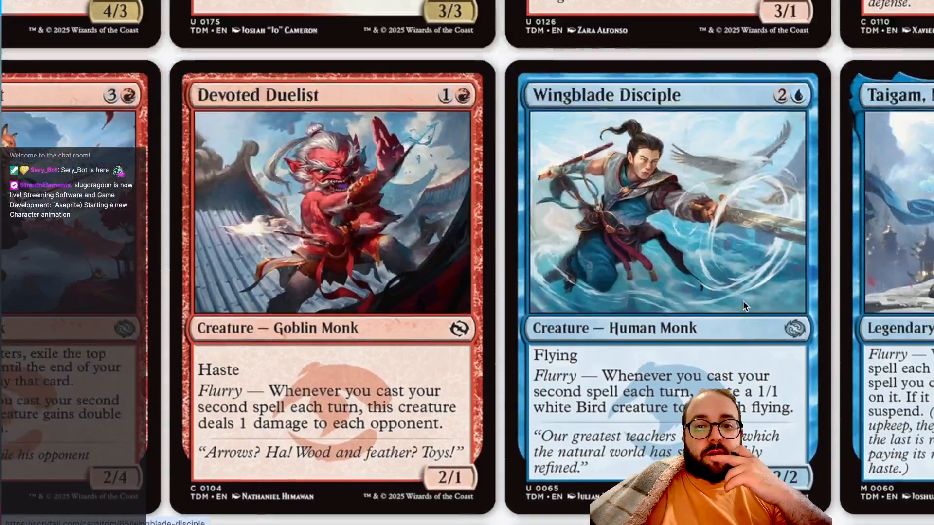
scroll(743, 301, up, 1)
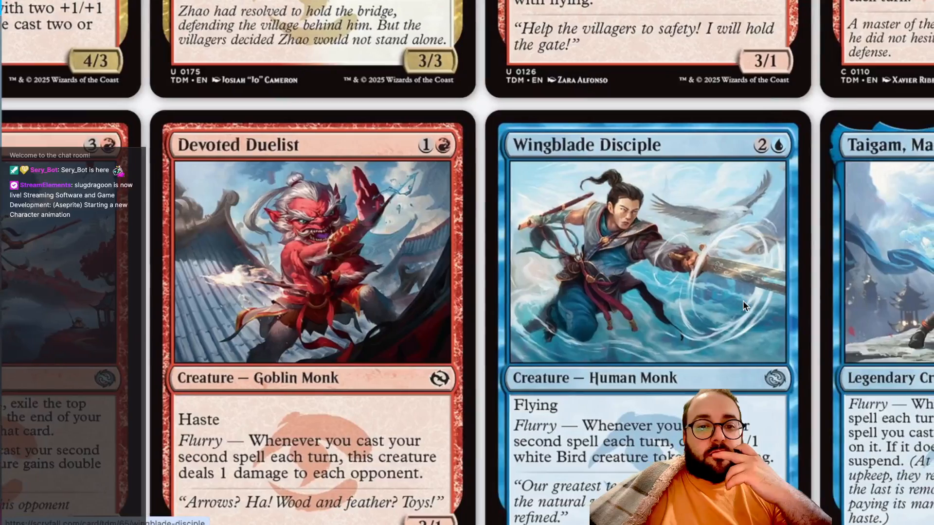
scroll(506, 316, up, 7)
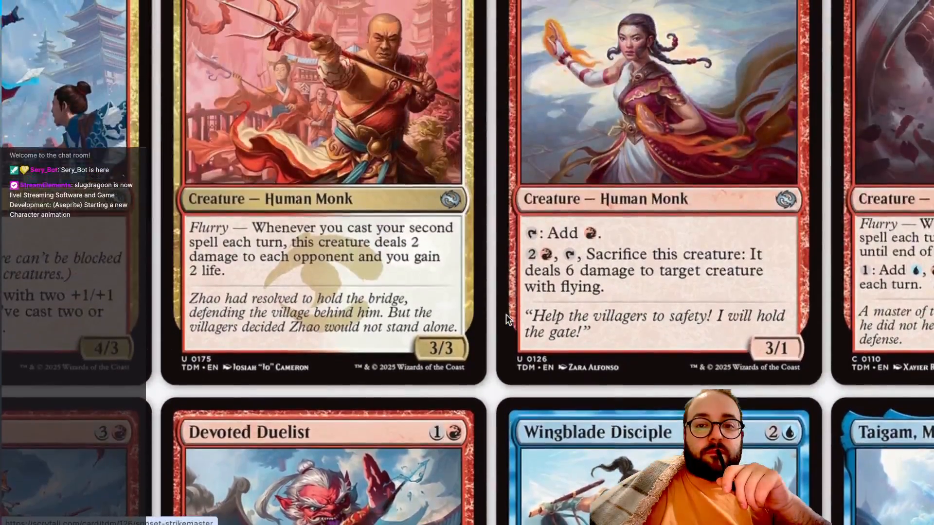
scroll(505, 315, down, 3)
scroll(506, 315, up, 8)
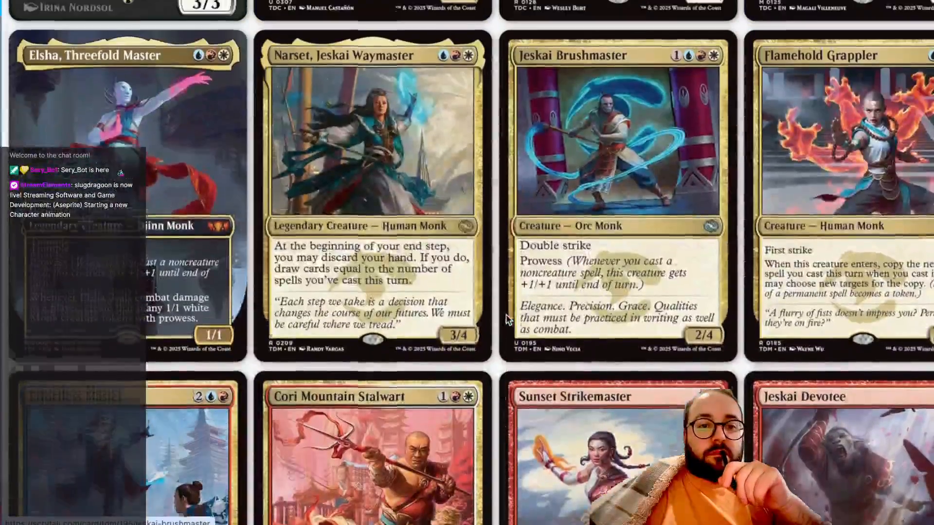
scroll(506, 314, up, 10)
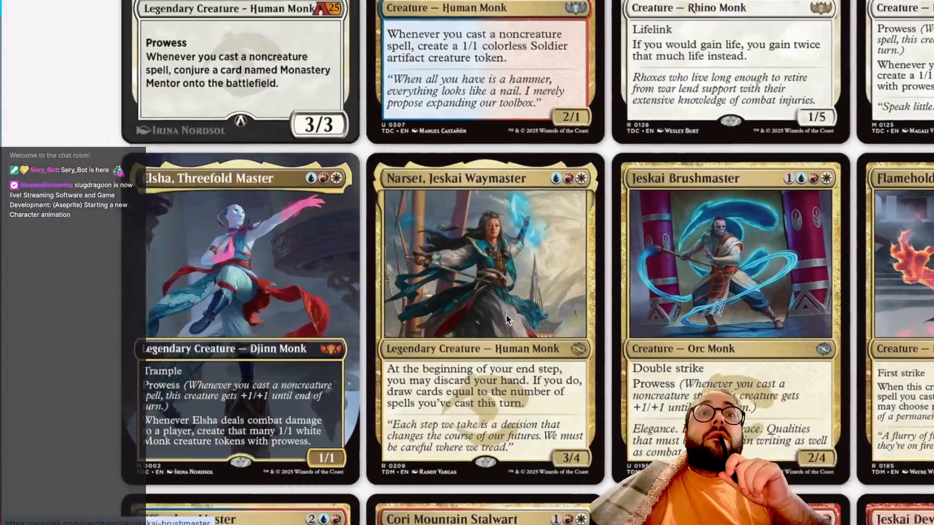
scroll(506, 318, up, 7)
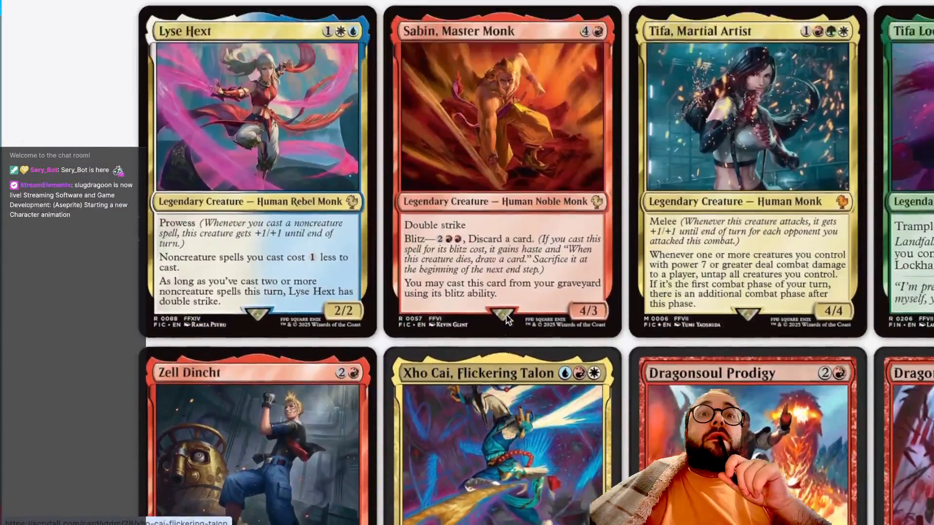
Study the artwork of the first monk results up close, especially the crouching pose on Sabin, Master Monk, and Dragonsoul Prodigy
scroll(505, 316, right, 4)
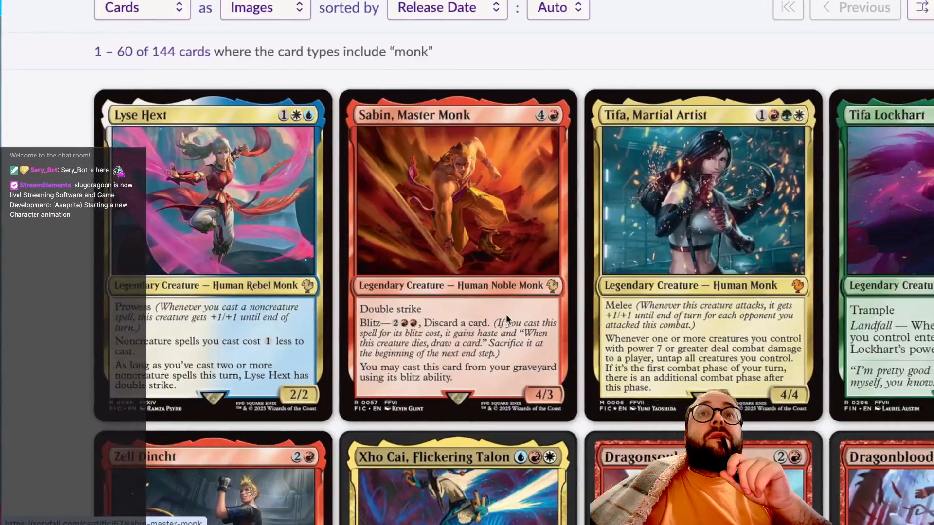
scroll(291, 247, up, 5)
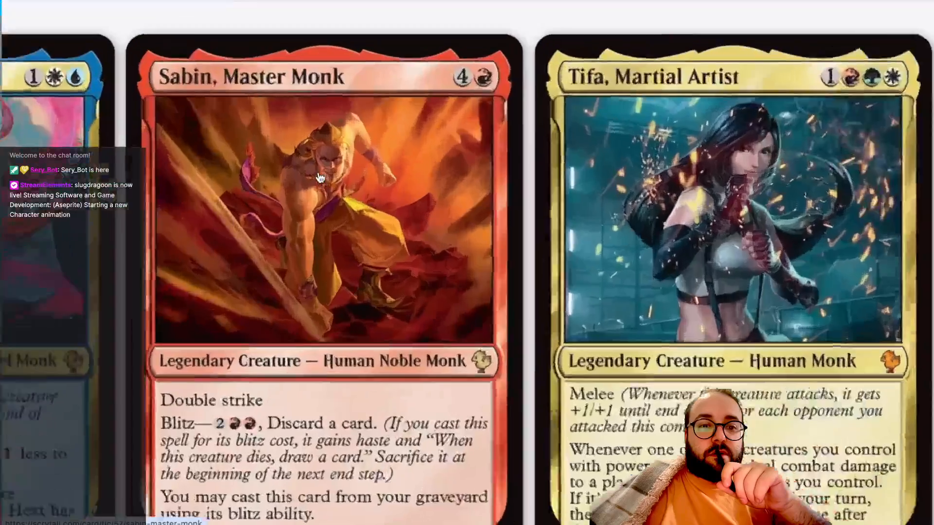
scroll(320, 178, down, 1)
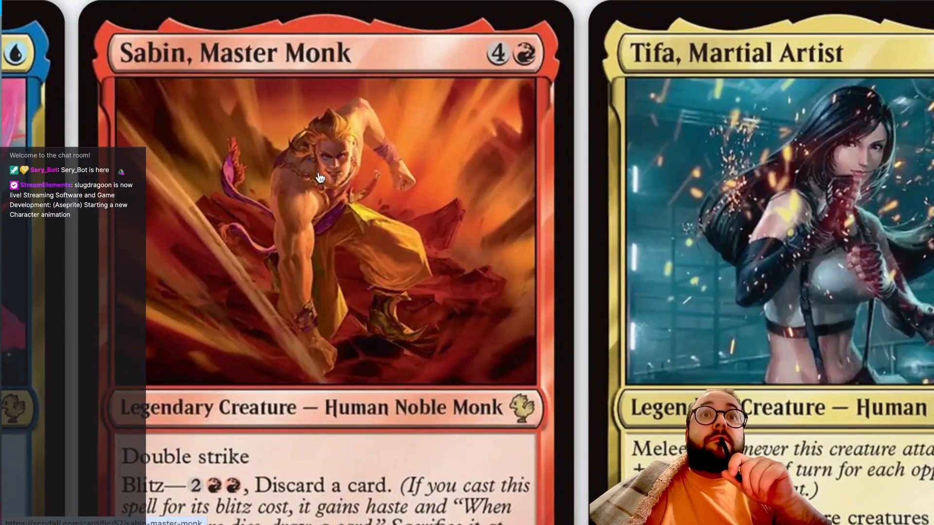
scroll(310, 180, down, 3)
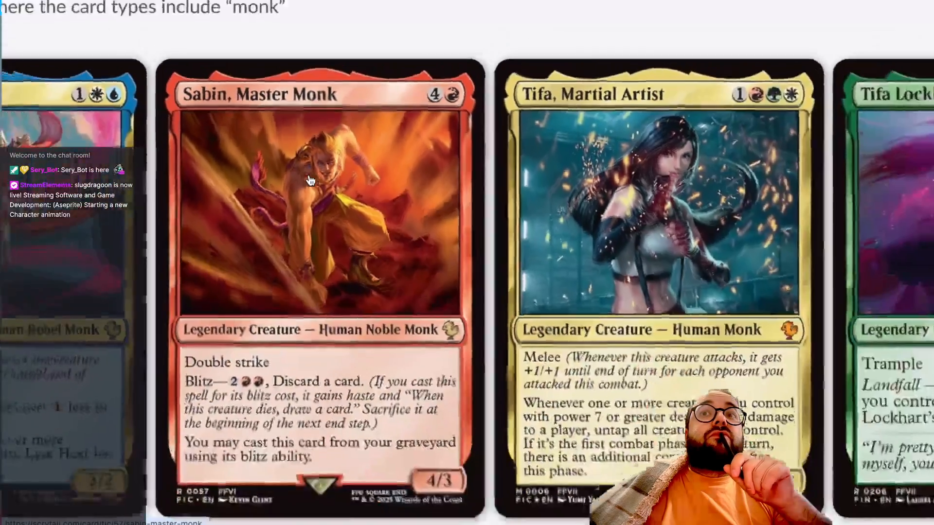
scroll(487, 235, down, 1)
scroll(486, 234, down, 5)
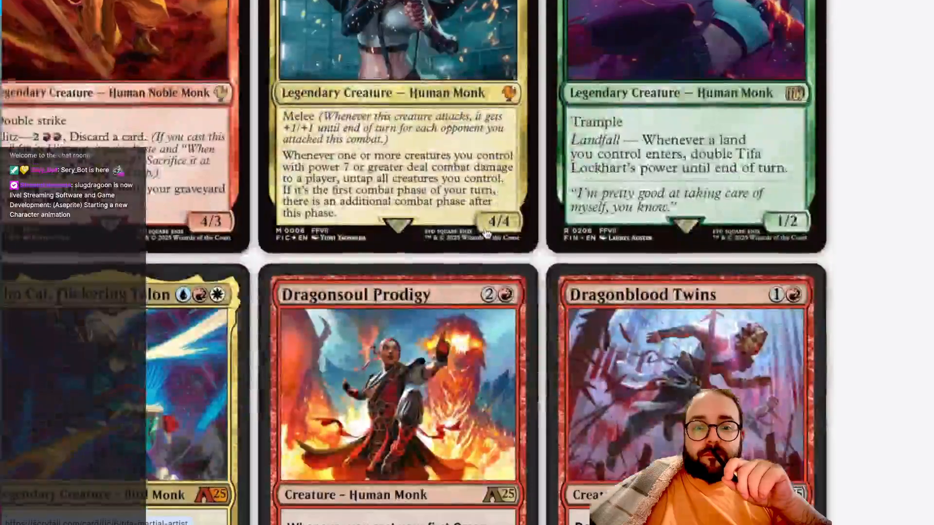
scroll(469, 251, down, 7)
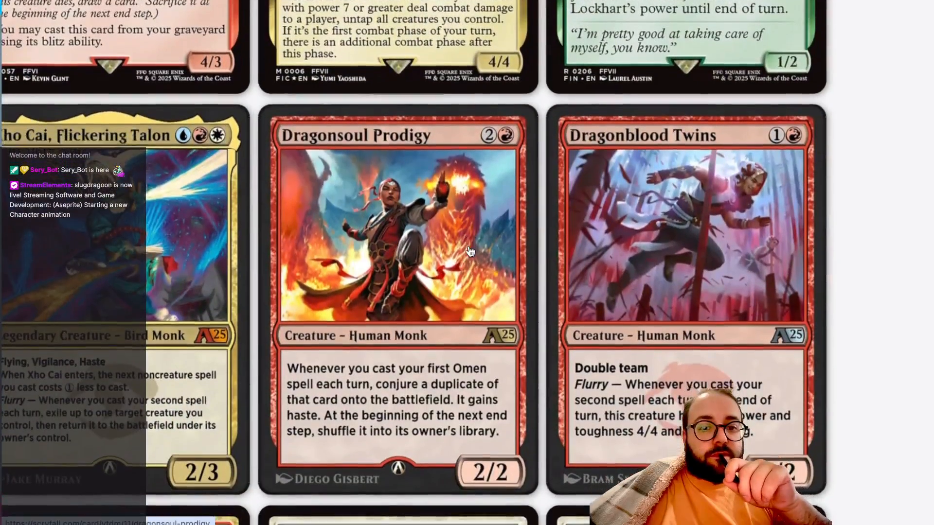
scroll(470, 250, down, 5)
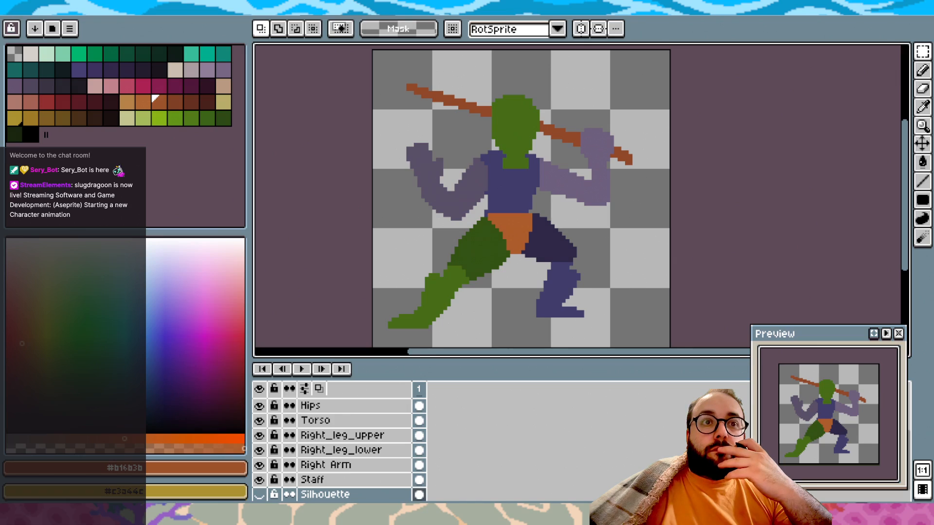
Return to the Scryfall monk results, look through the remaining cards on the page and open the next 60 results
key(alt+Tab)
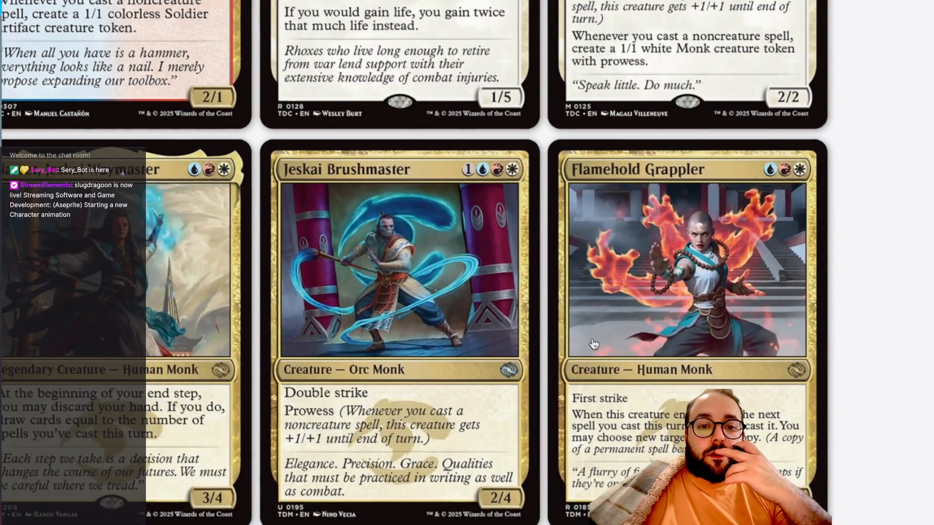
scroll(594, 345, down, 8)
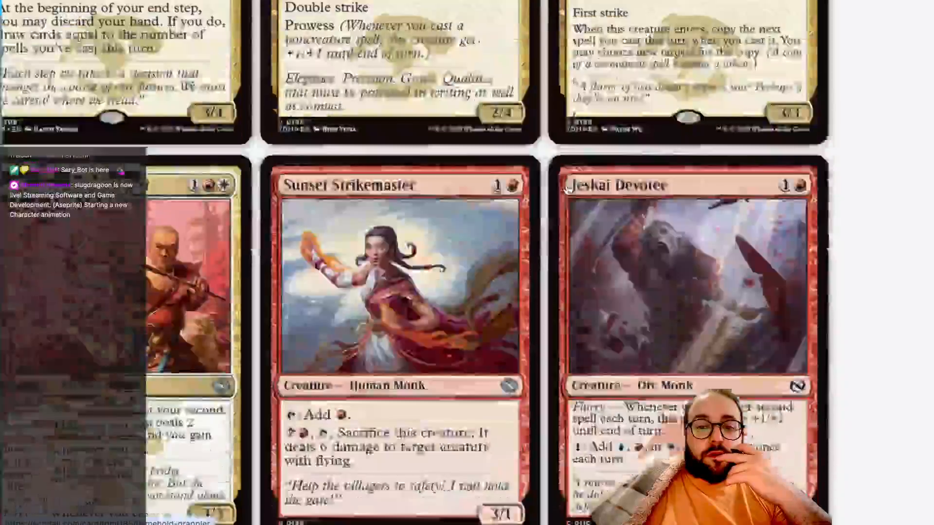
scroll(567, 189, down, 9)
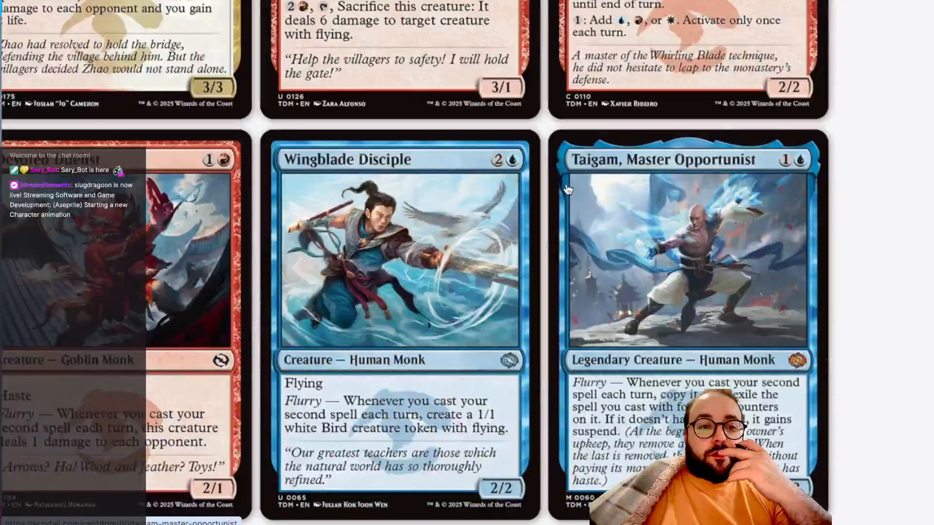
scroll(568, 190, down, 20)
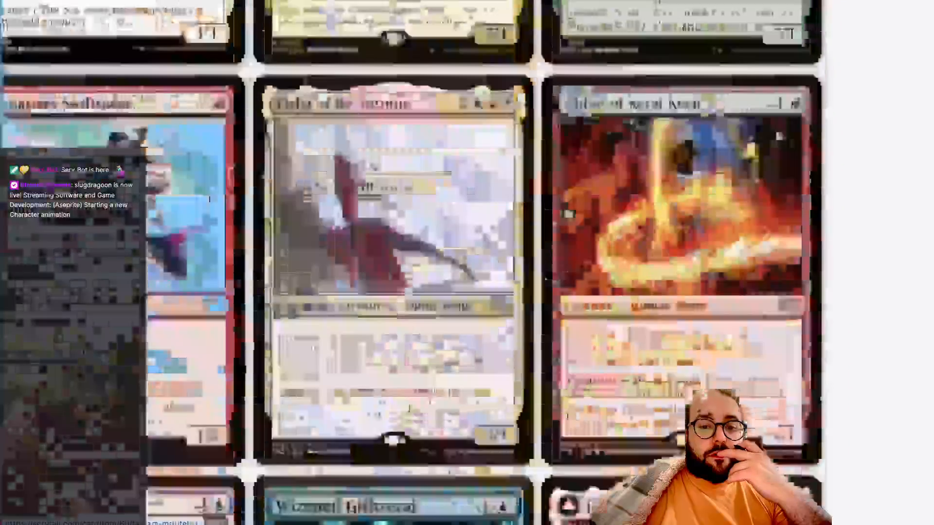
scroll(568, 209, down, 5)
scroll(567, 213, down, 15)
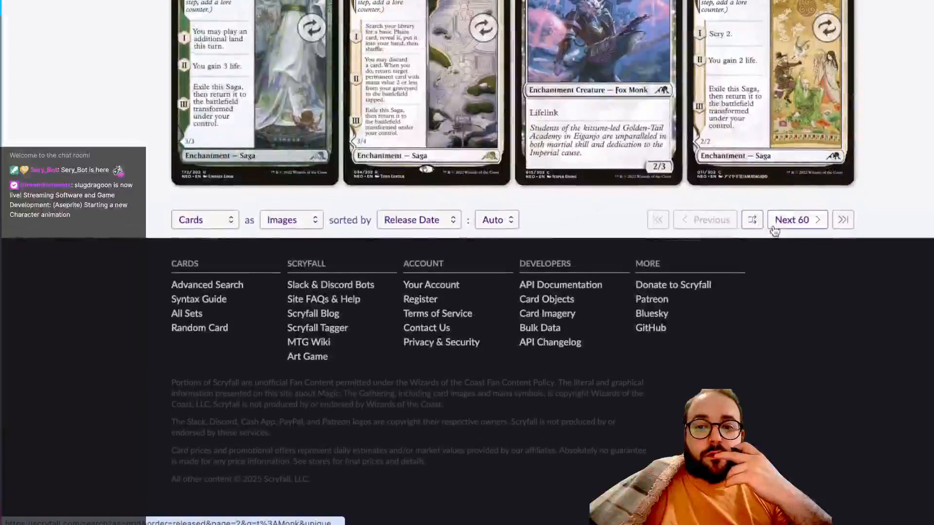
click(789, 221)
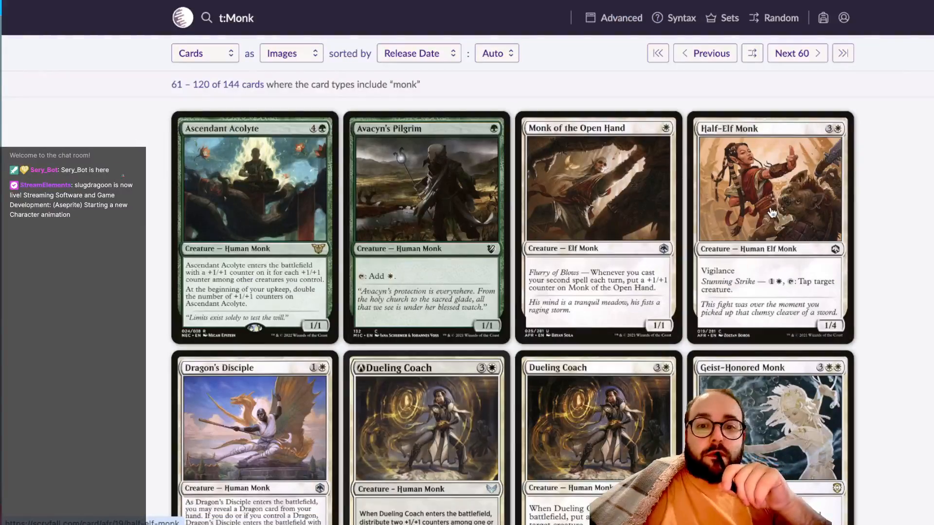
Examine the card art in the second set of monk results for pose references, including Dragon's Disciple, Iwamori of the Open Fist and Riverwheel Aerialists
scroll(773, 212, down, 1)
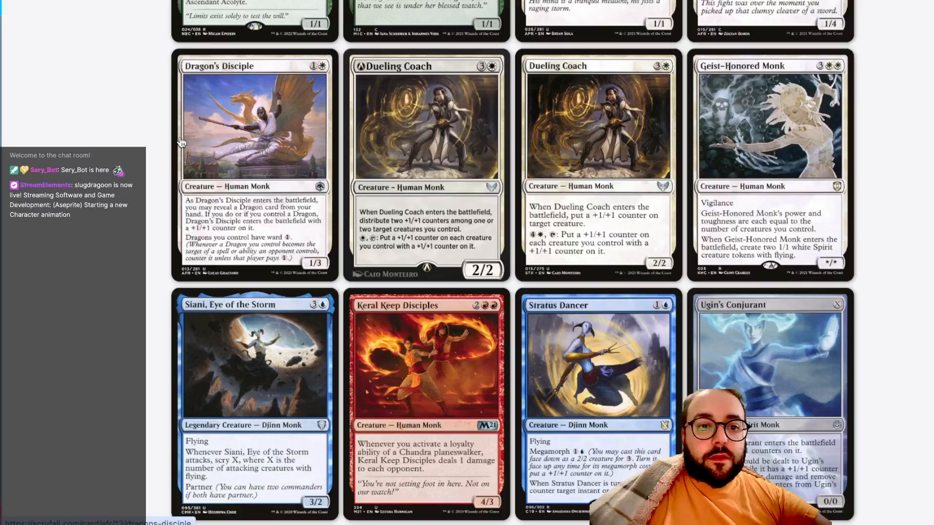
scroll(251, 144, up, 5)
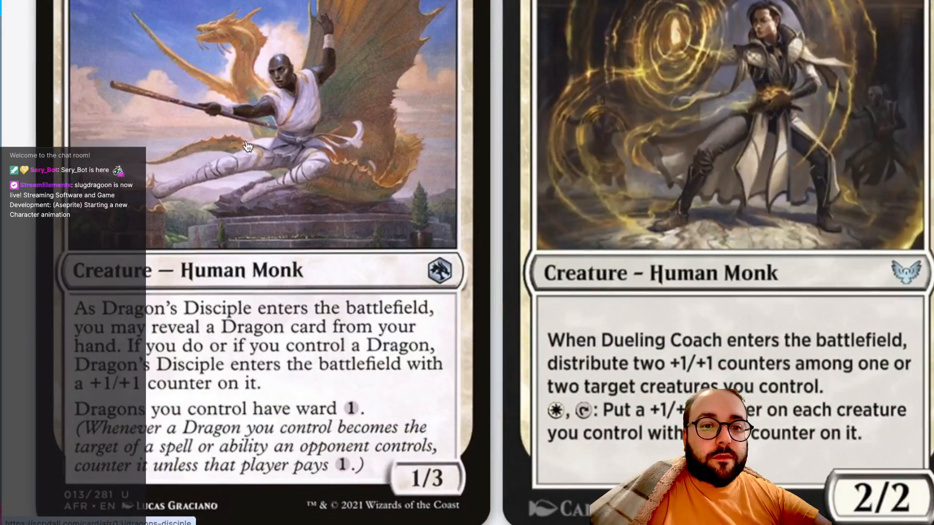
scroll(271, 128, down, 5)
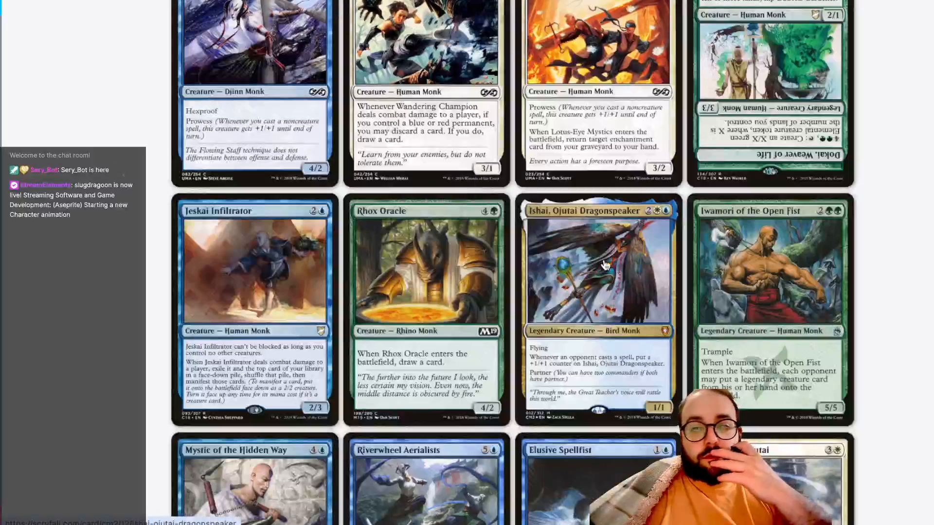
scroll(752, 248, up, 5)
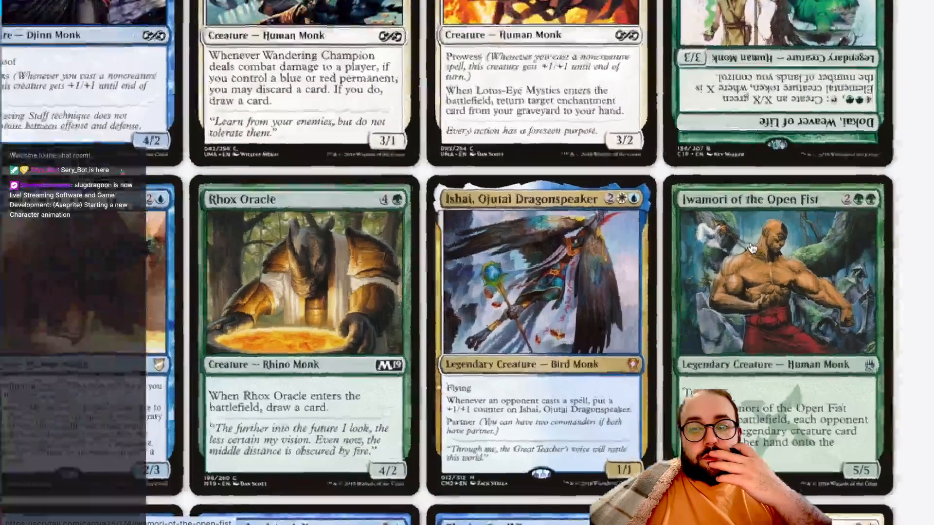
scroll(753, 247, right, 2)
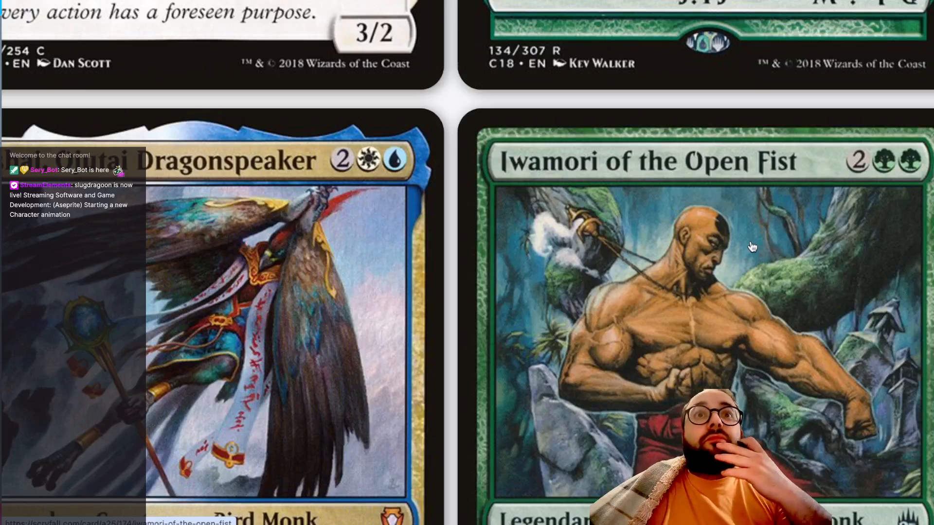
scroll(753, 247, down, 3)
scroll(752, 247, left, 7)
scroll(752, 247, down, 4)
scroll(752, 247, down, 5)
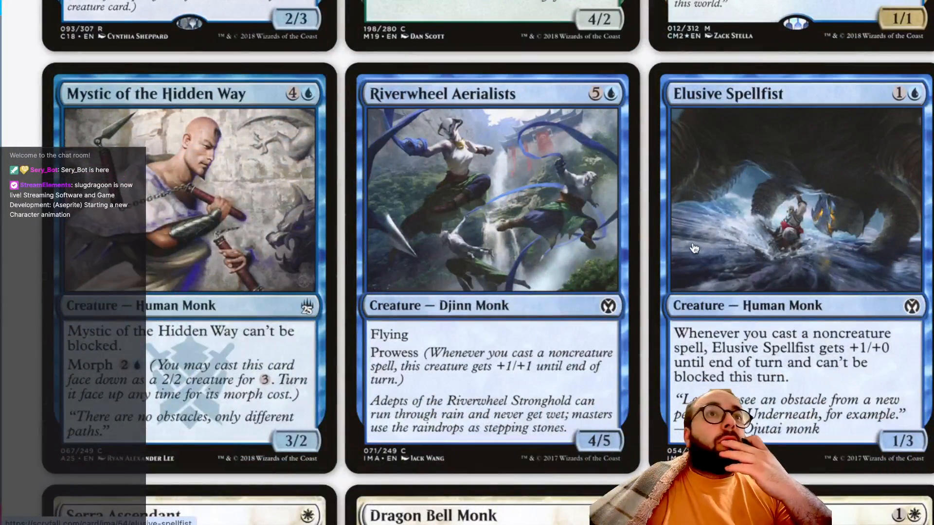
Study the poses and staffs in the second page's card art, including Riverwheel Aerialists, Rhox War Monk, Zedruu the Greathearted and Enlightened Ascetic
scroll(694, 249, left, 3)
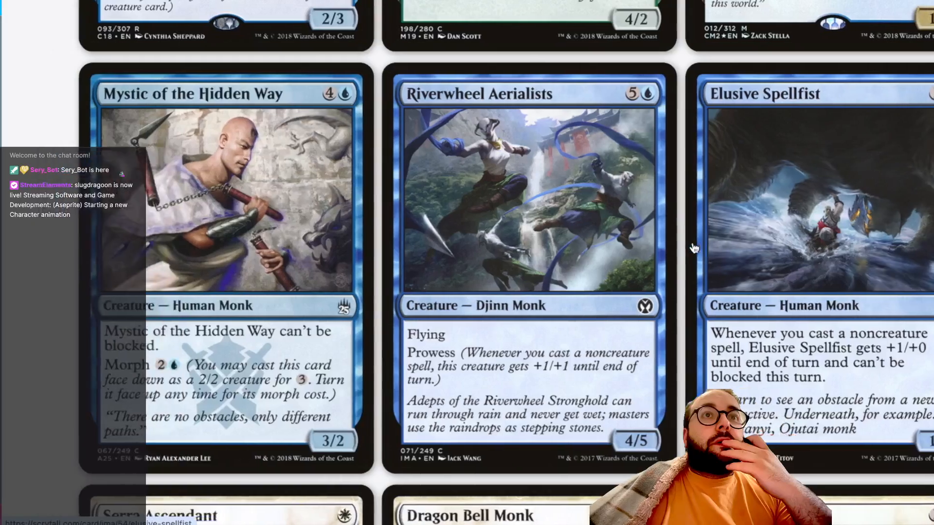
scroll(677, 246, right, 3)
scroll(675, 246, right, 2)
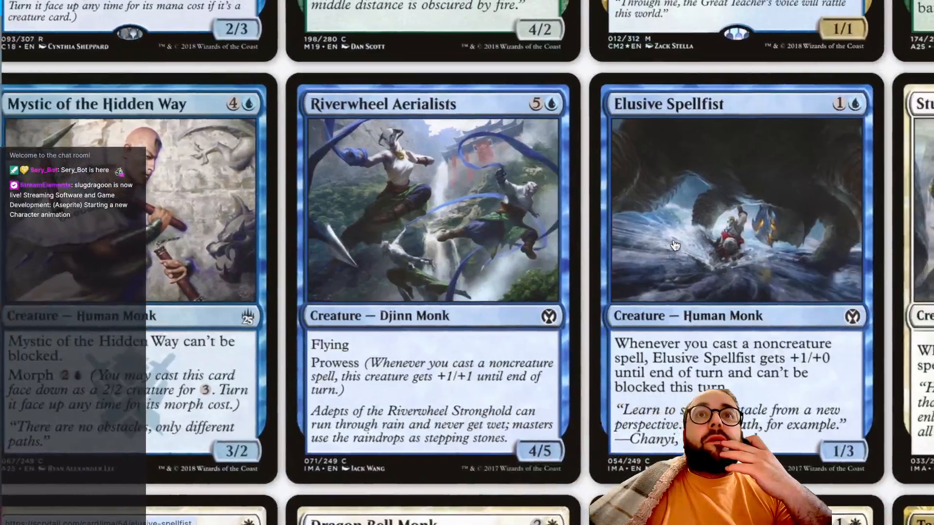
scroll(675, 246, down, 2)
scroll(675, 246, right, 8)
scroll(675, 246, down, 10)
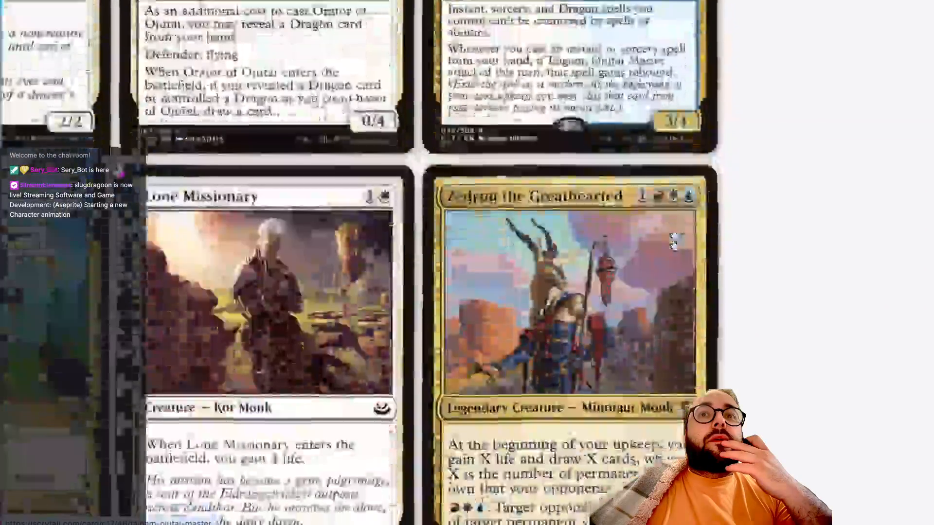
scroll(675, 247, left, 2)
scroll(675, 246, left, 8)
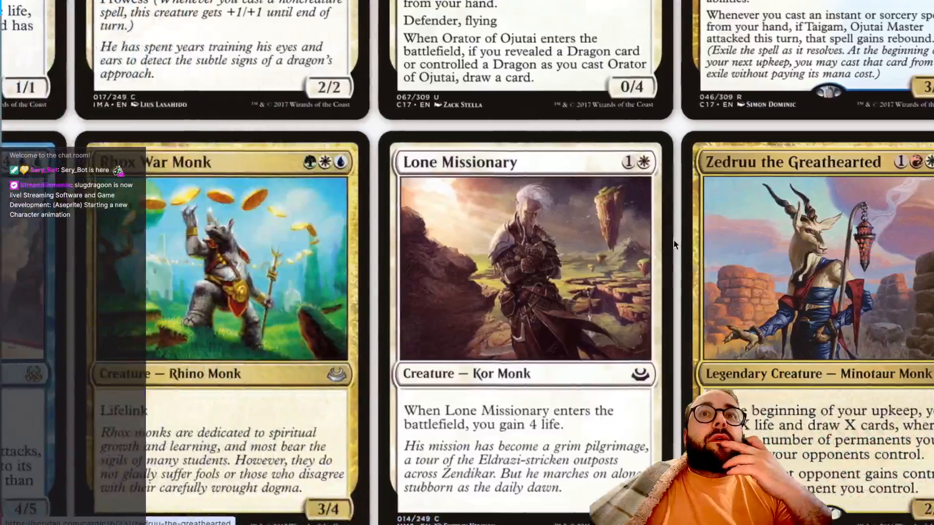
scroll(675, 246, down, 5)
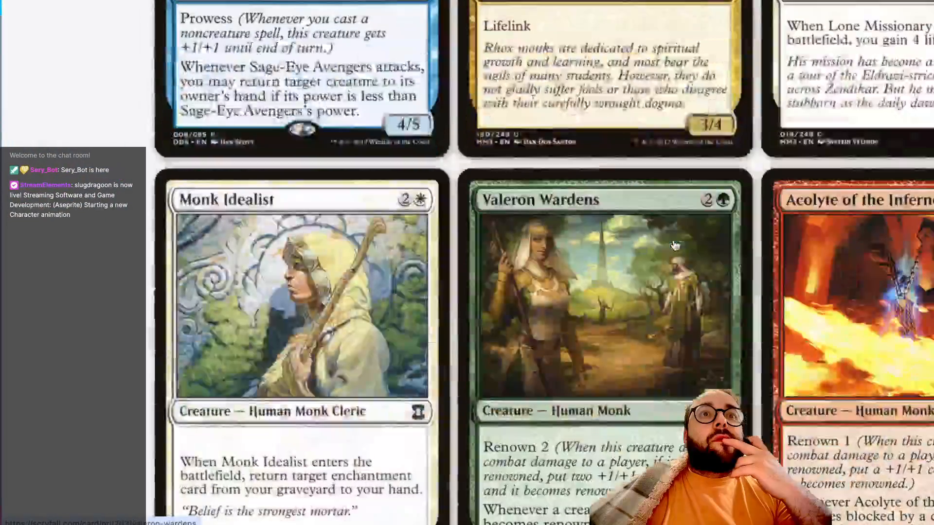
scroll(675, 245, right, 6)
scroll(675, 246, right, 4)
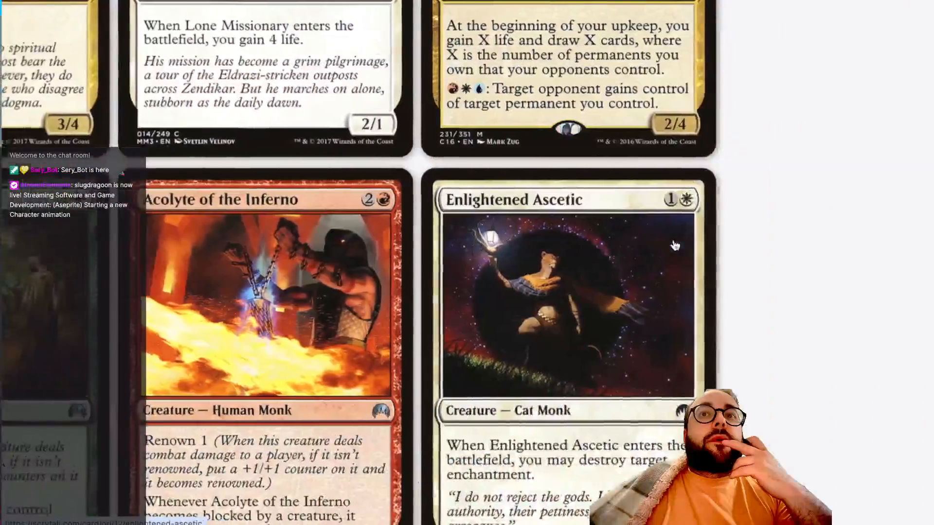
Examine the rest of the second page of monk cards, from Zephyr Scribe and Dragon's Eye Sentry through Serene Master
scroll(675, 246, down, 8)
scroll(675, 246, down, 3)
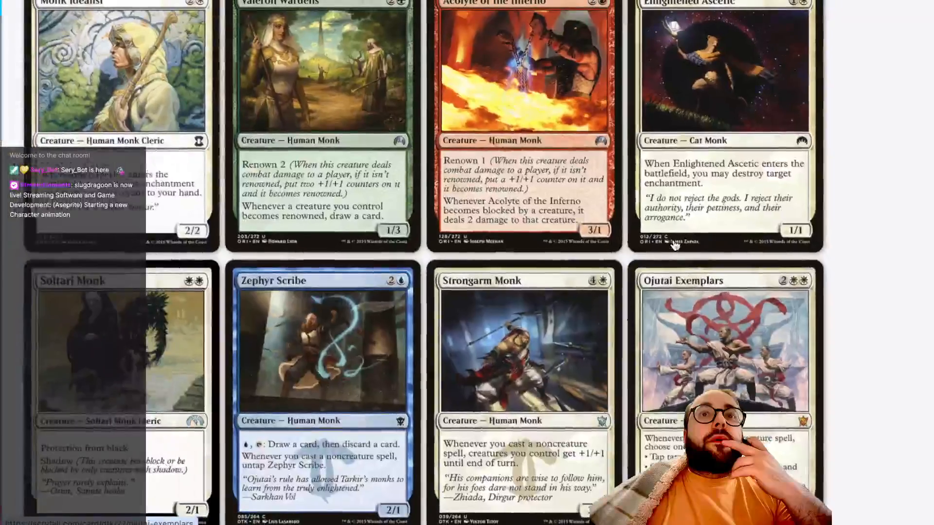
scroll(675, 246, left, 1)
scroll(675, 246, down, 7)
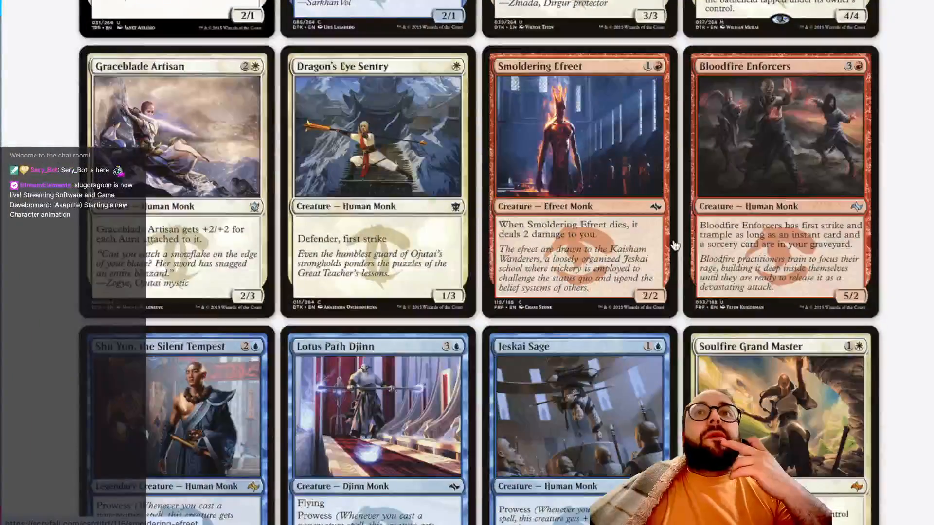
scroll(675, 246, right, 1)
scroll(675, 246, down, 5)
scroll(675, 246, down, 7)
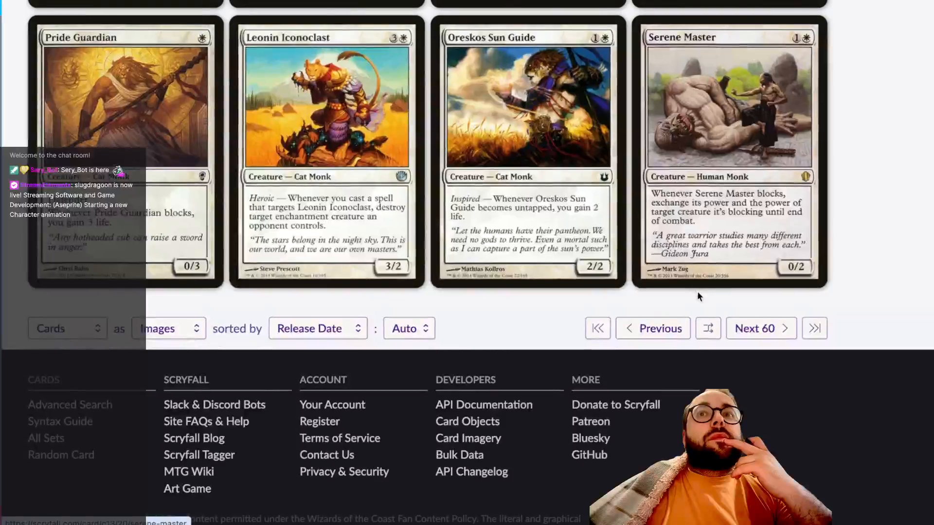
Open the next 60 monk results and look through the older card art to the end of the search
click(751, 327)
scroll(684, 247, down, 5)
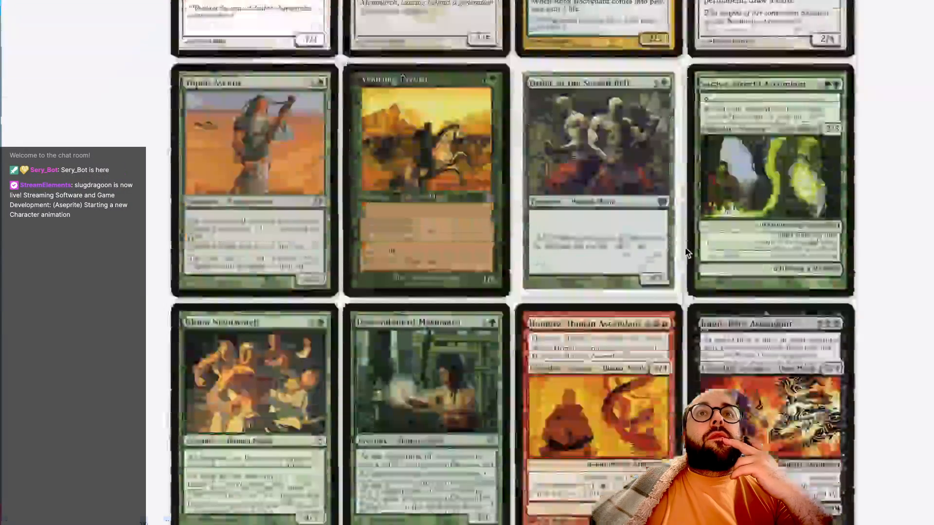
scroll(685, 247, down, 2)
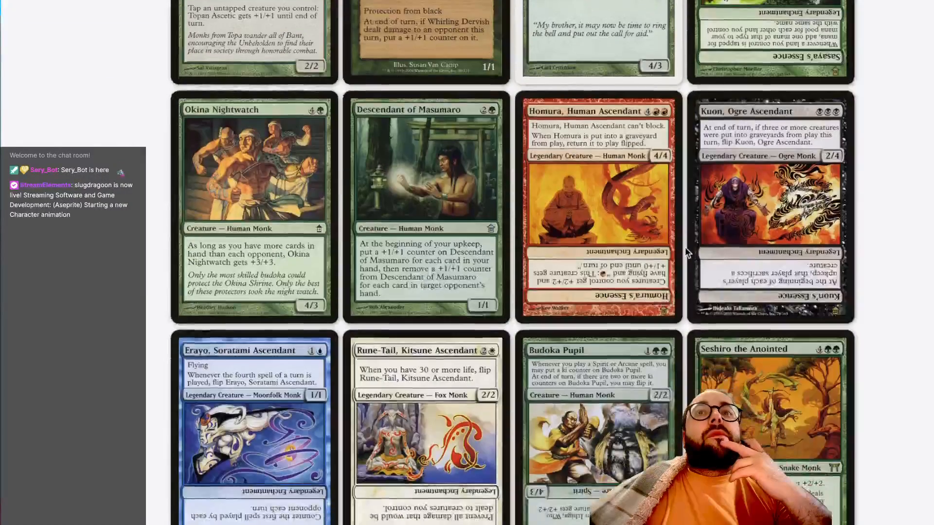
scroll(685, 247, down, 8)
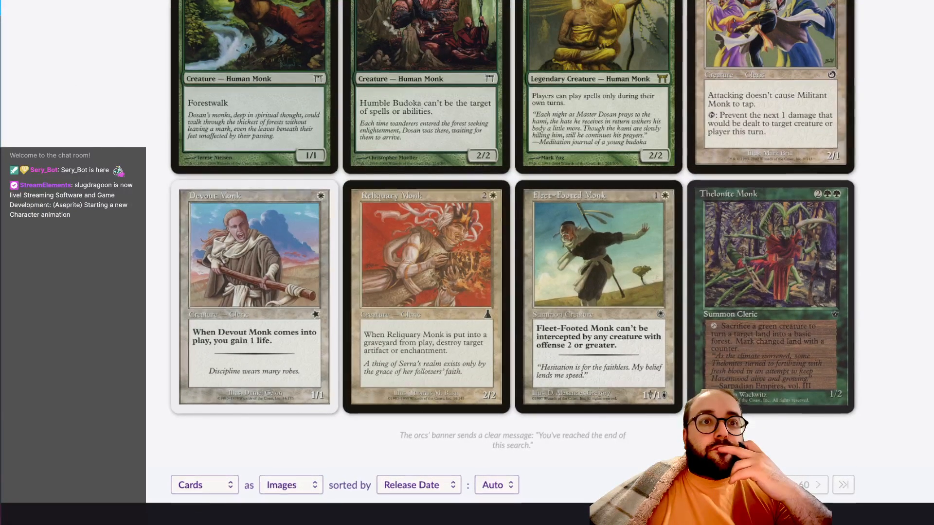
Switch to Aseprite, add a new layer above Head and name it Sash
key(alt+Tab)
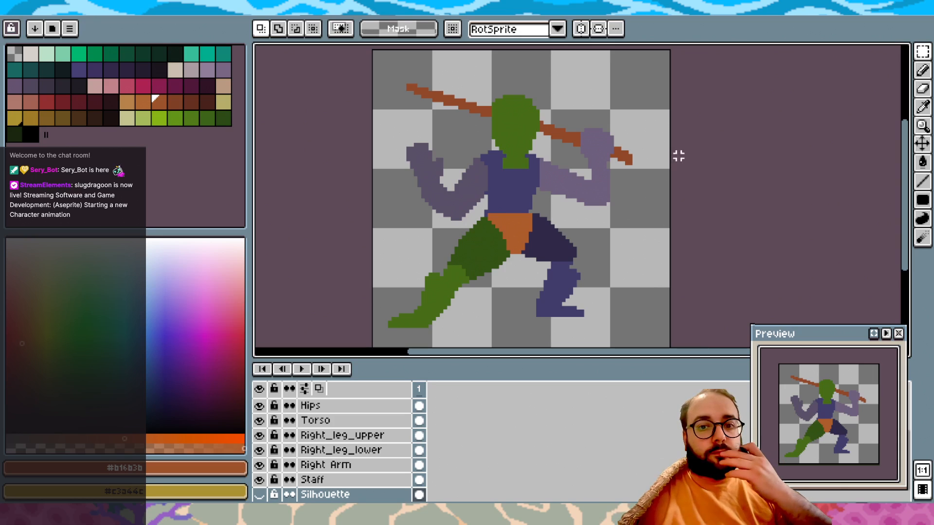
scroll(343, 413, up, 3)
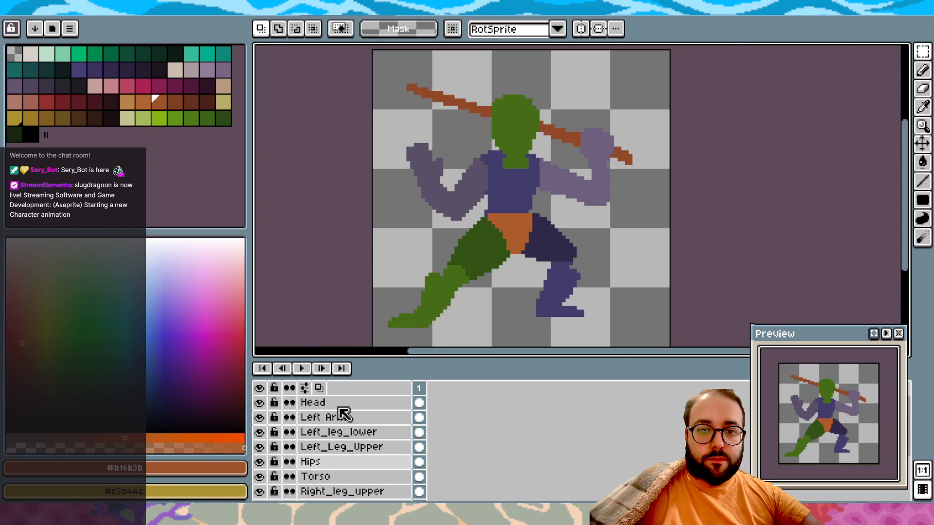
right_click(340, 407)
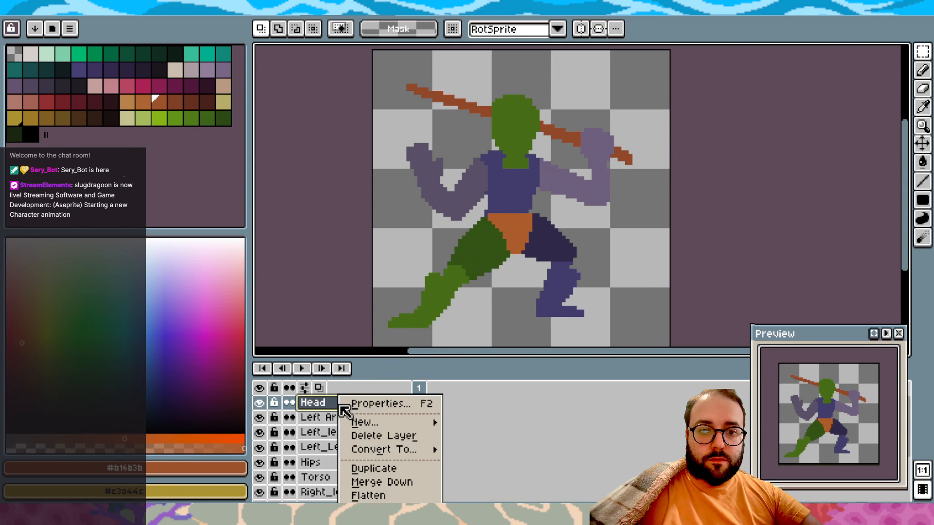
mouse_move(383, 422)
click(474, 423)
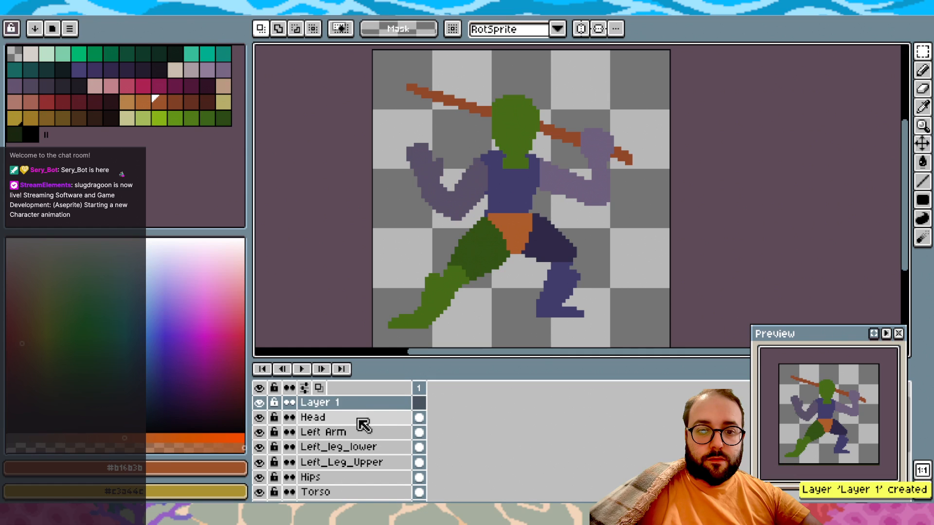
right_click(366, 404)
click(380, 402)
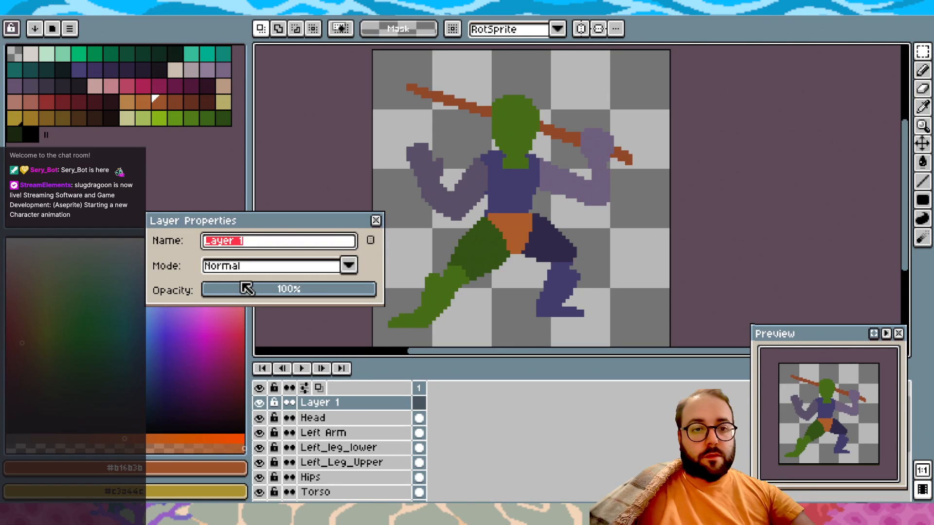
text(Sash)
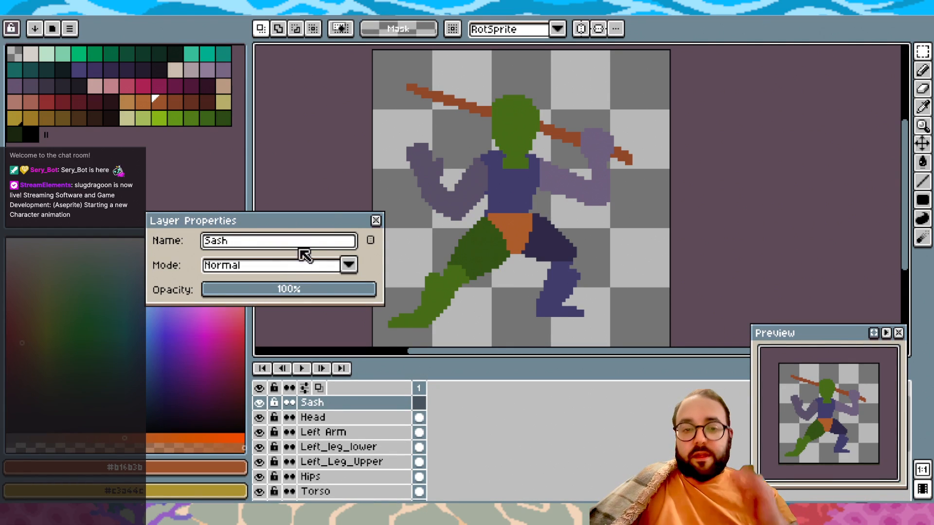
click(375, 221)
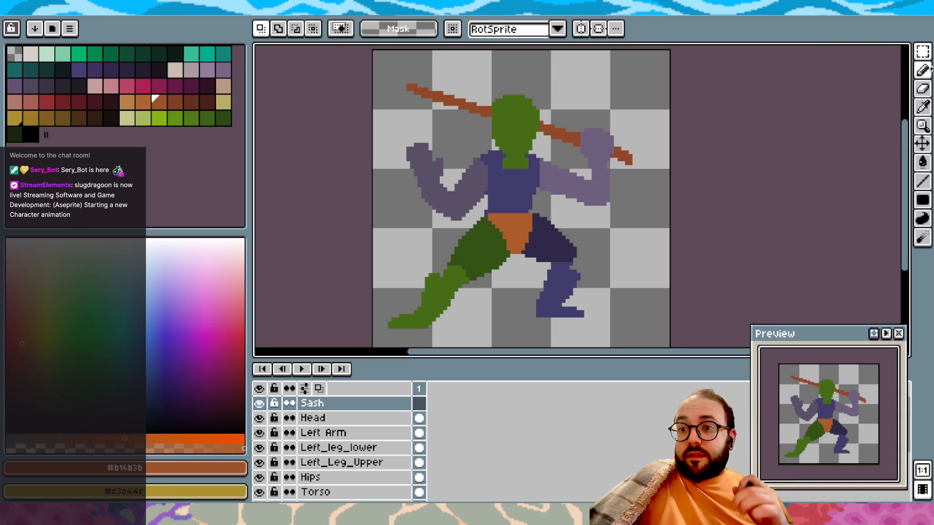
With the Pencil in red palette colour 44, draw a sash around the waist with two tails flowing out behind the character
key(b)
click(144, 87)
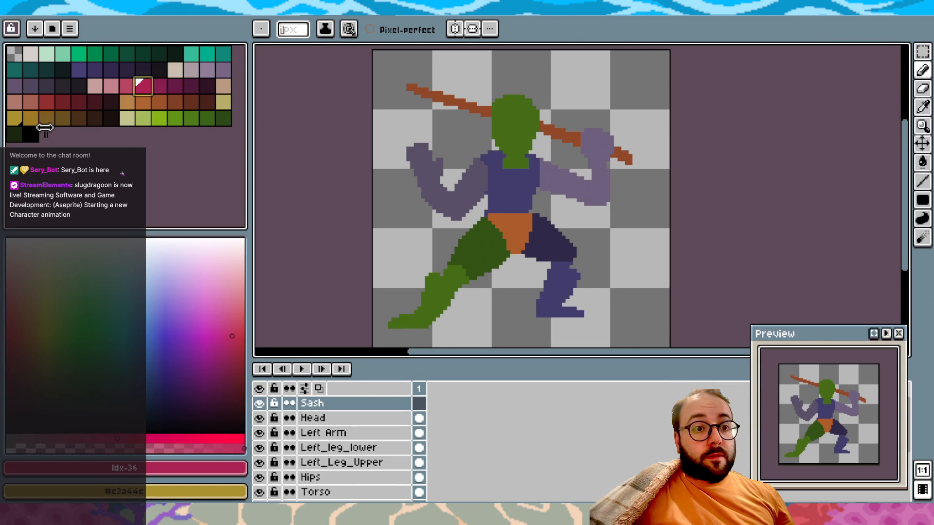
click(47, 102)
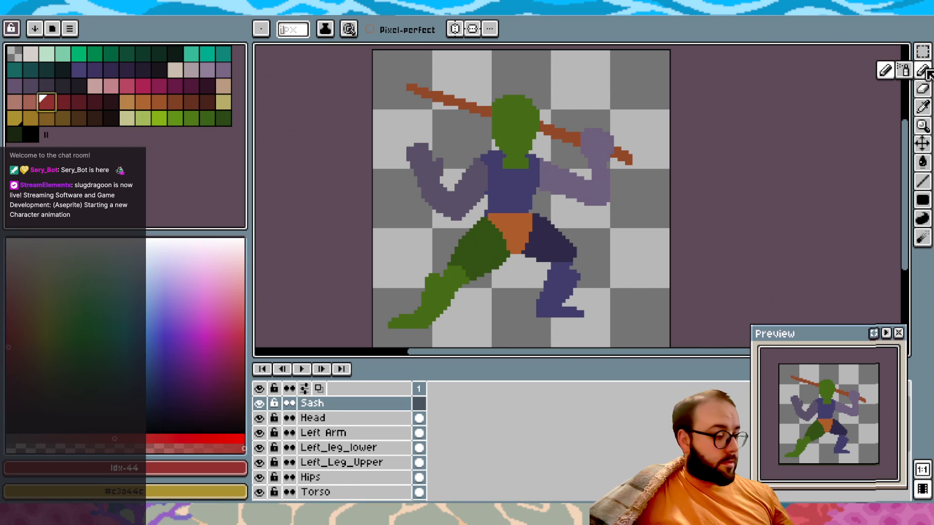
drag(487, 219, 525, 211)
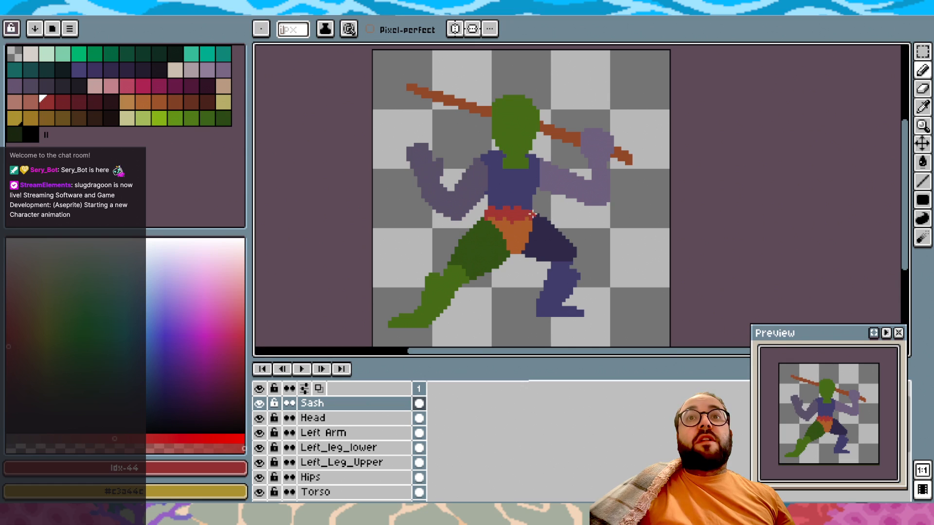
key(ctrl+z)
mouse_move(485, 214)
mouse_down()
mouse_move(524, 207)
mouse_move(496, 210)
mouse_move(530, 215)
mouse_move(488, 216)
mouse_move(542, 212)
mouse_move(584, 233)
mouse_move(625, 214)
mouse_move(607, 225)
mouse_move(564, 223)
mouse_move(542, 210)
mouse_move(560, 222)
mouse_move(607, 227)
mouse_move(533, 209)
mouse_move(600, 246)
mouse_move(627, 246)
mouse_move(598, 243)
mouse_move(533, 208)
mouse_up()
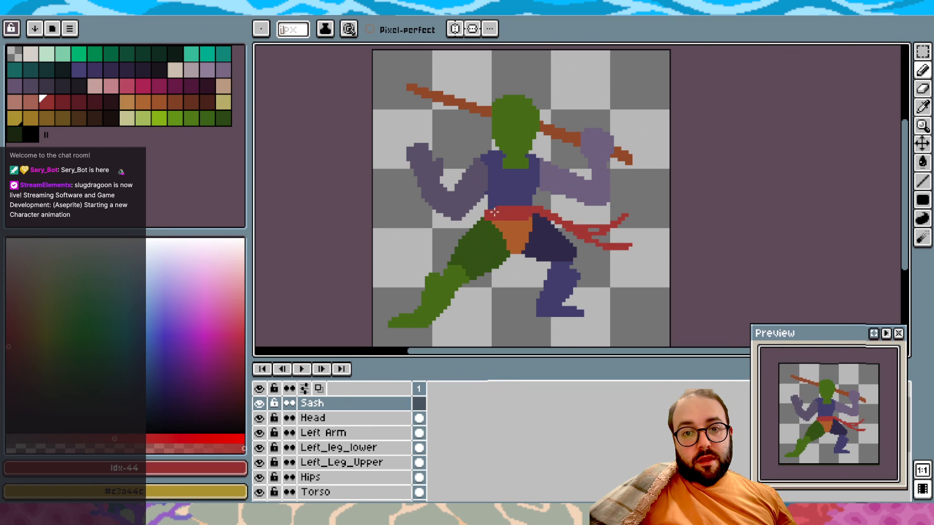
drag(625, 214, 631, 204)
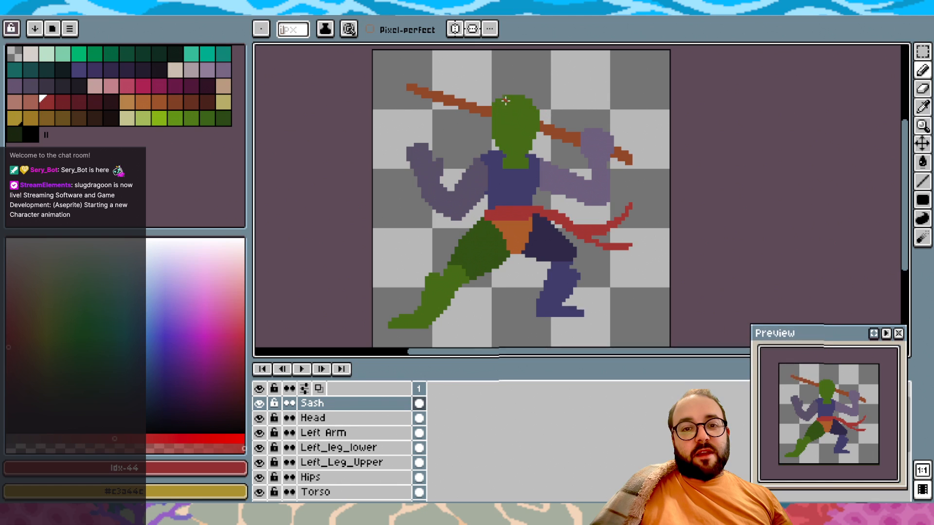
Draw a thin red ribbon tied near the staff's upper end, waving back above the head
drag(435, 91, 562, 67)
drag(441, 93, 575, 70)
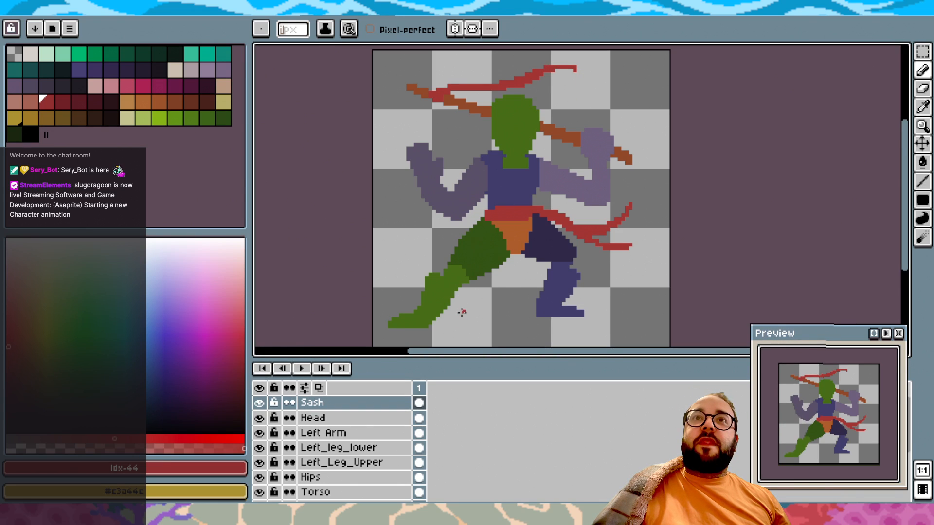
drag(579, 76, 594, 74)
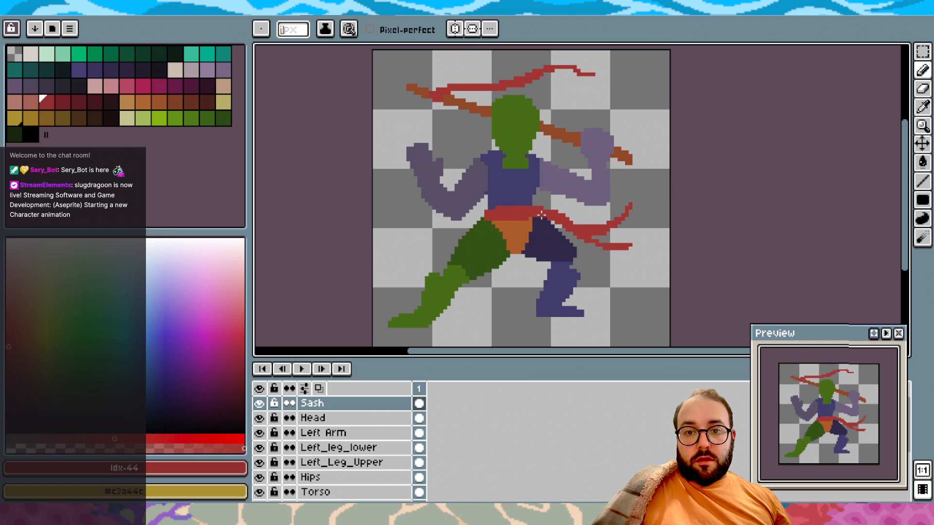
Extend the sash's lower tail into an upward curve, and undo the trial thickening of the waistband
mouse_move(615, 249)
mouse_down()
mouse_move(640, 239)
mouse_move(650, 222)
mouse_up()
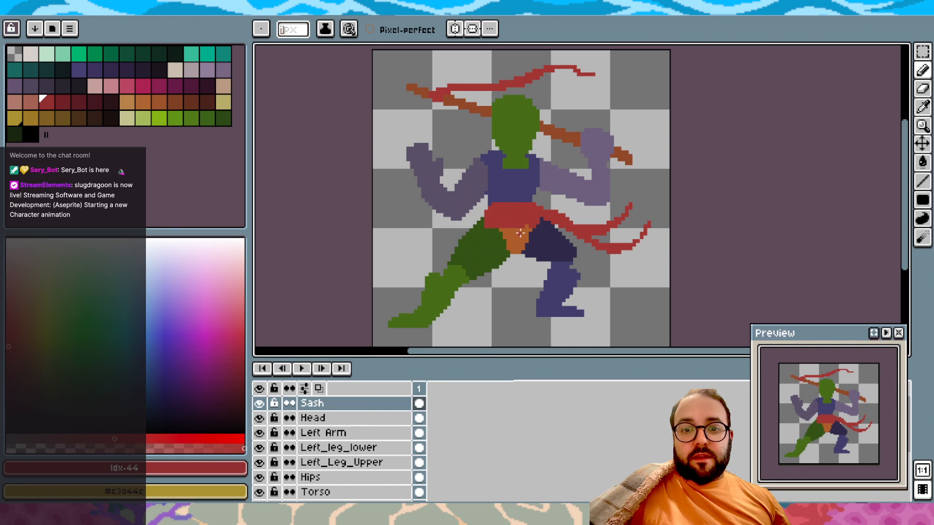
key(ctrl+z)
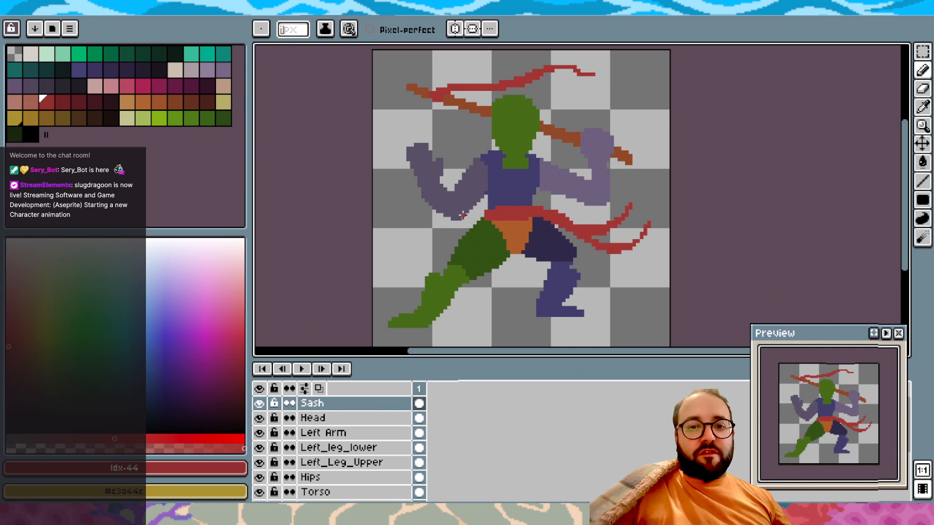
mouse_move(441, 179)
mouse_down()
mouse_move(422, 193)
mouse_move(440, 181)
mouse_move(428, 200)
mouse_move(394, 188)
mouse_move(400, 204)
mouse_move(425, 195)
mouse_move(391, 191)
mouse_move(428, 199)
mouse_move(412, 245)
mouse_up()
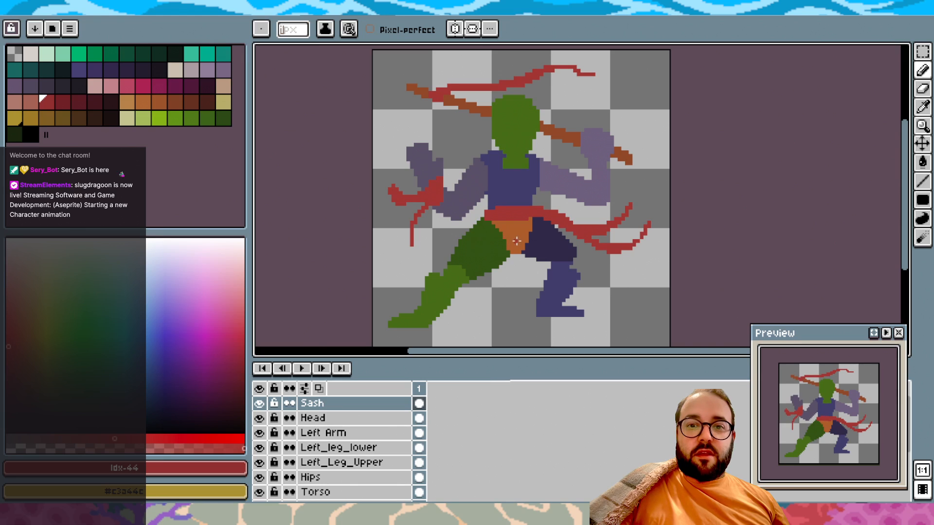
key(ctrl+z)
key(ctrl+z)
key(ctrl+z)
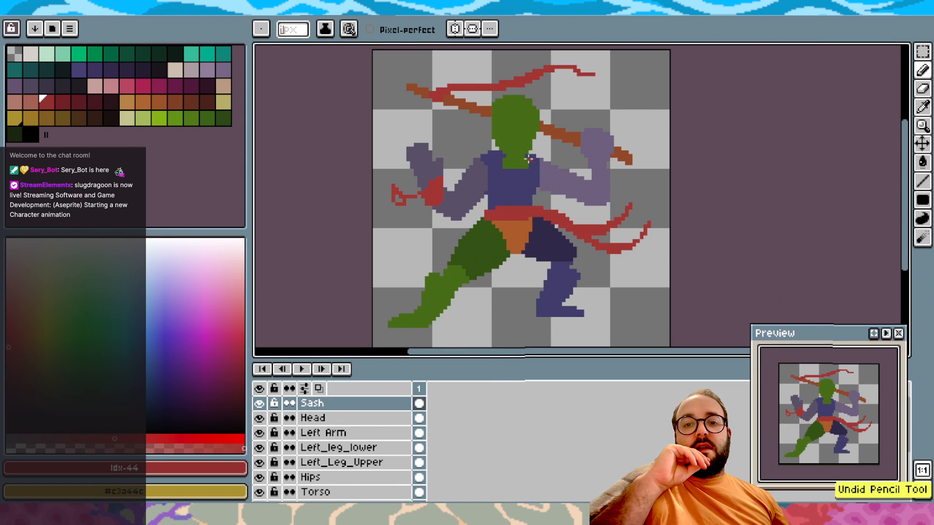
Paint a red scarf over the character's lower face and neck, comparing the figure with and without it
mouse_move(534, 144)
mouse_down()
mouse_move(495, 142)
mouse_move(522, 141)
mouse_move(502, 153)
mouse_move(531, 168)
mouse_move(501, 157)
mouse_up()
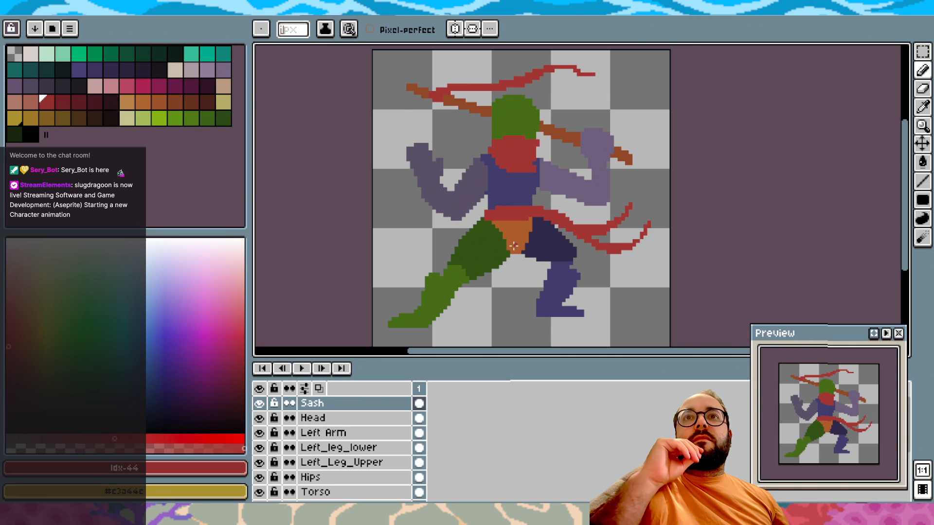
key(ctrl+z)
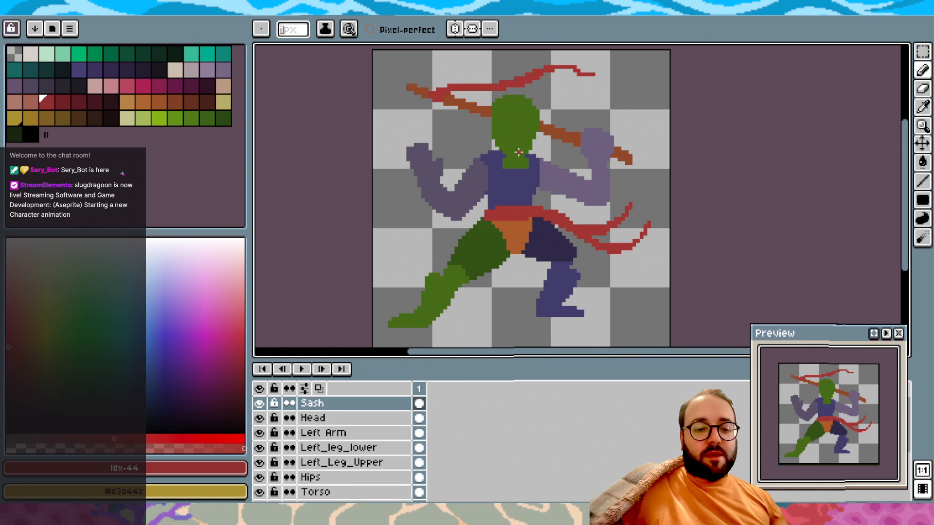
key(ctrl+y)
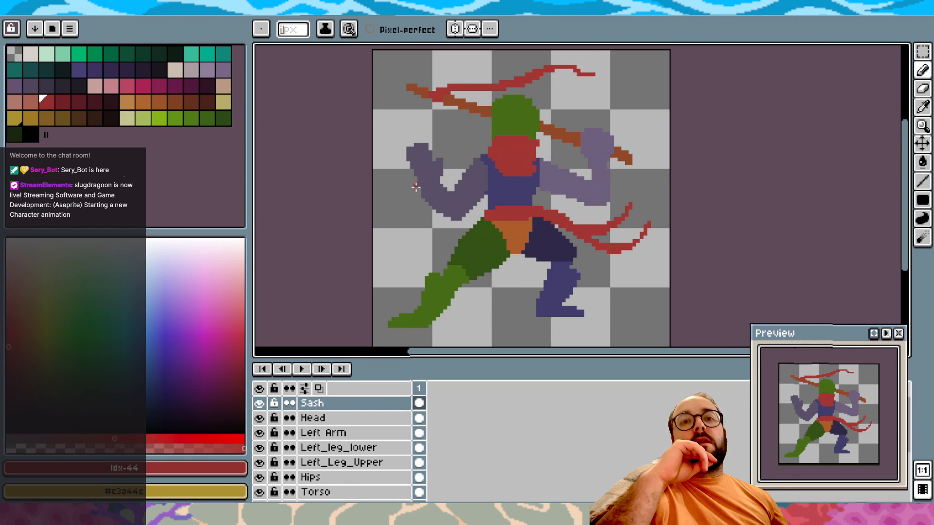
Try a narrow red wrist band with a trailing ribbon on the arm without the staff, and undo it
drag(441, 179, 398, 217)
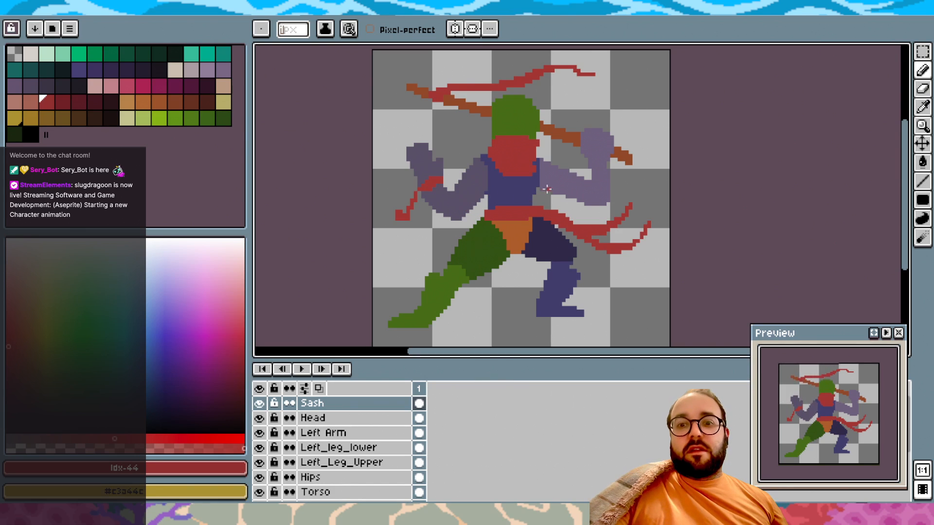
key(ctrl+z)
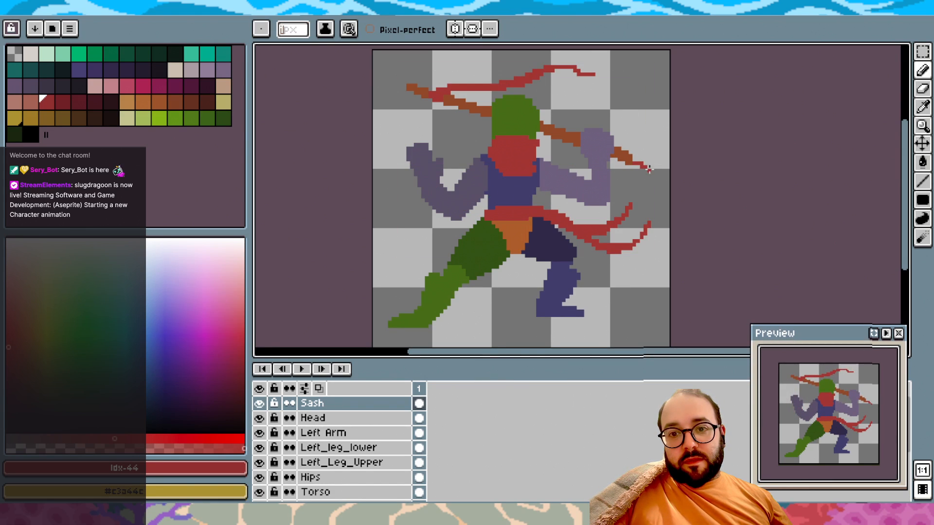
Undo the stray red stroke at the staff's lower end, and draw a red wrist wrap with two trailing ribbons on the arm without the staff
key(ctrl+z)
mouse_move(437, 179)
mouse_down()
mouse_move(404, 223)
mouse_move(425, 194)
mouse_move(393, 196)
mouse_up()
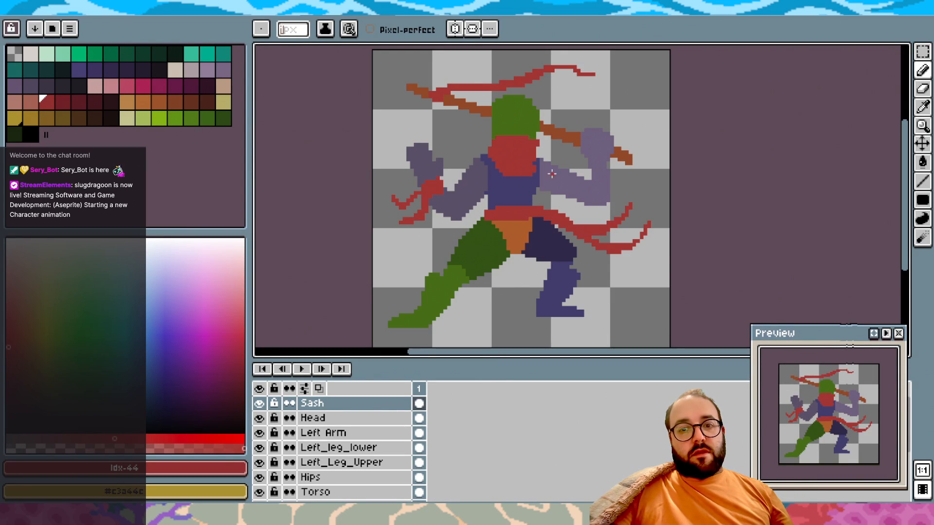
Clear the red scarf to judge the figure without it, restore it, and clear the selection
click(922, 51)
drag(479, 188, 552, 129)
key(Delete)
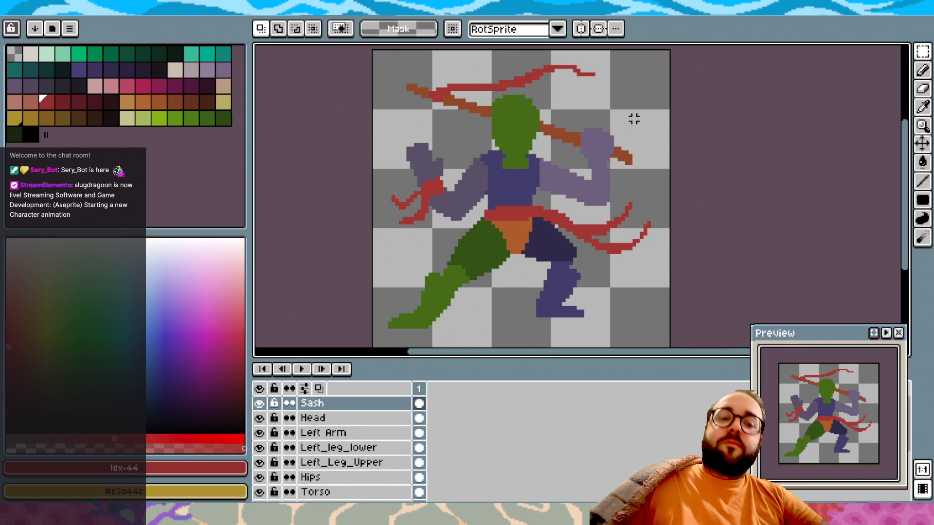
key(ctrl+v)
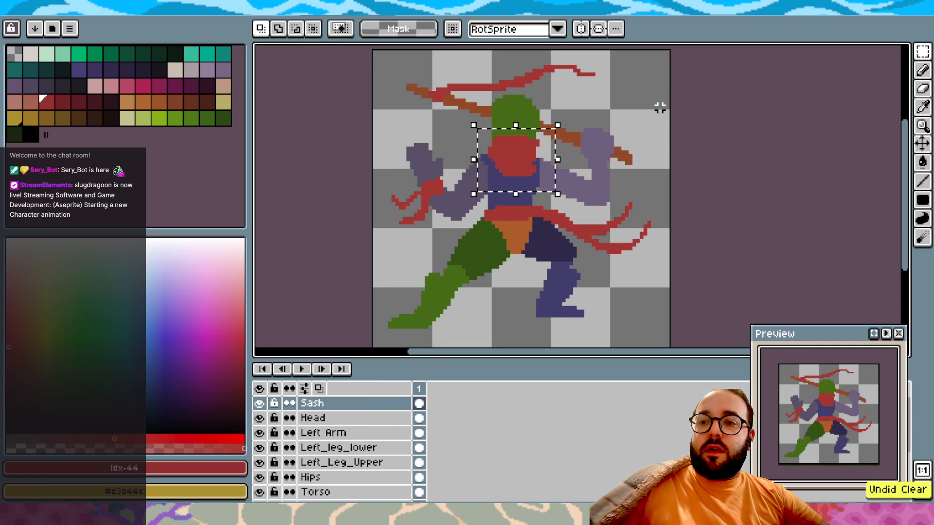
click(924, 69)
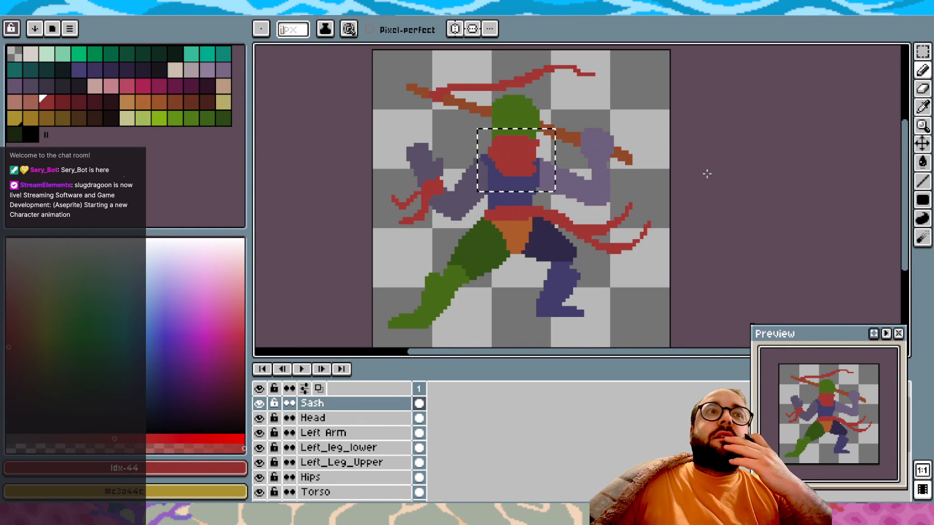
key(v)
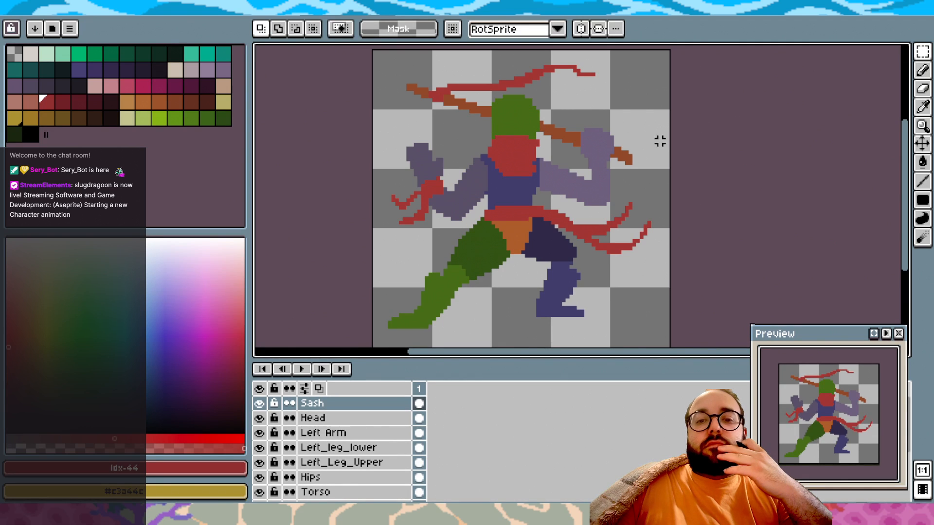
click(923, 69)
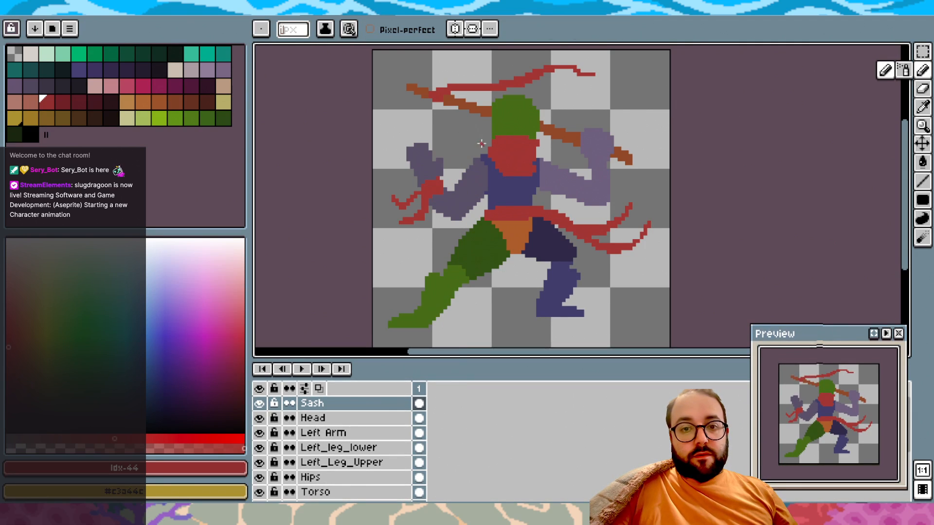
Try thin red scarf tails sticking out beside the neck in several shapes, and undo them
mouse_move(492, 145)
mouse_down()
mouse_move(462, 143)
mouse_move(499, 143)
mouse_move(457, 155)
mouse_move(494, 152)
mouse_move(477, 153)
mouse_move(490, 150)
mouse_move(452, 134)
mouse_up()
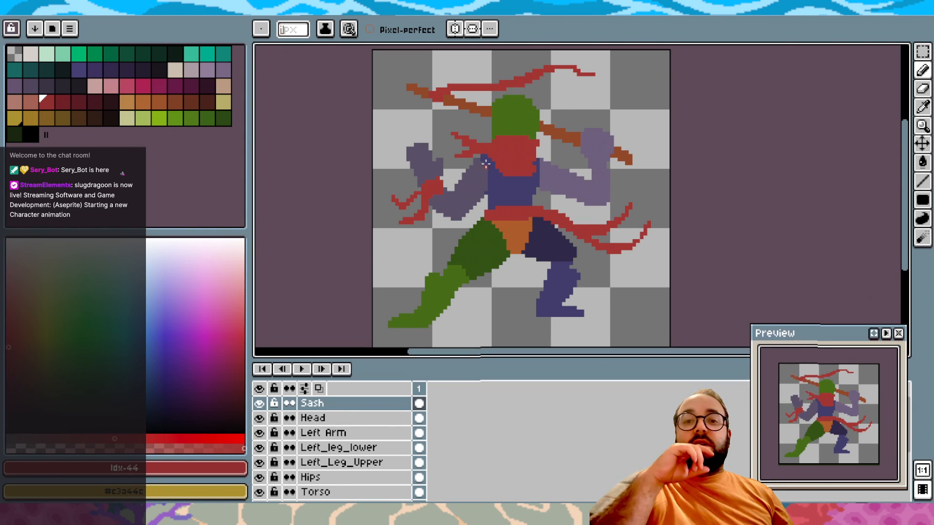
key(ctrl+z)
key(ctrl+z)
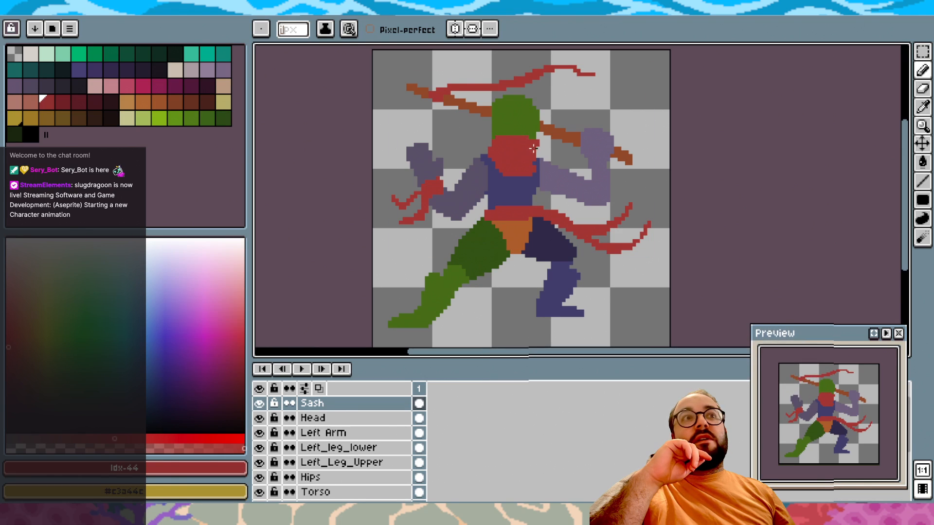
mouse_move(534, 149)
mouse_down()
mouse_move(565, 157)
mouse_move(461, 149)
mouse_up()
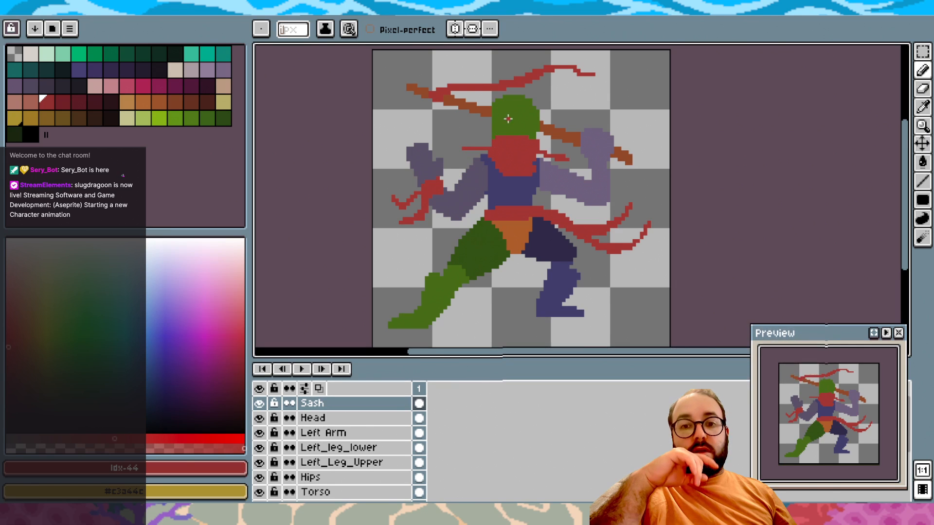
key(ctrl+z)
drag(475, 159, 471, 144)
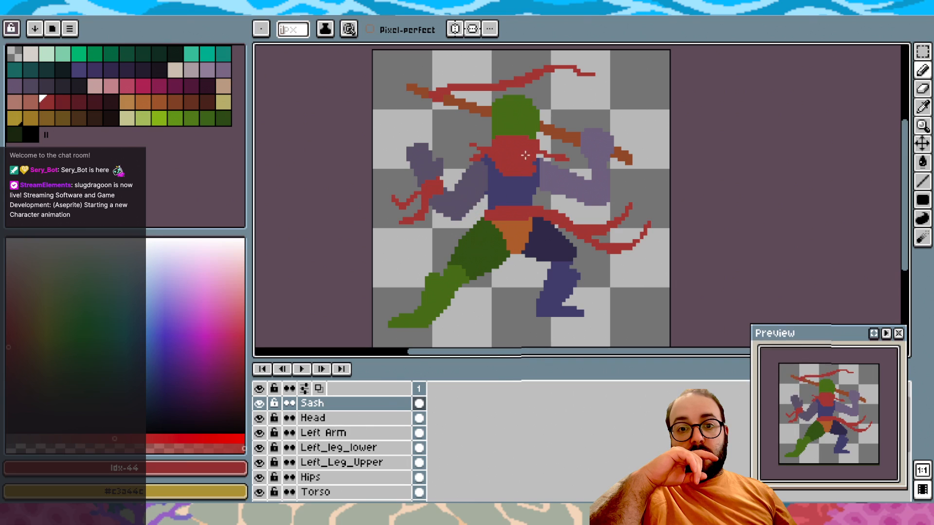
key(ctrl+z)
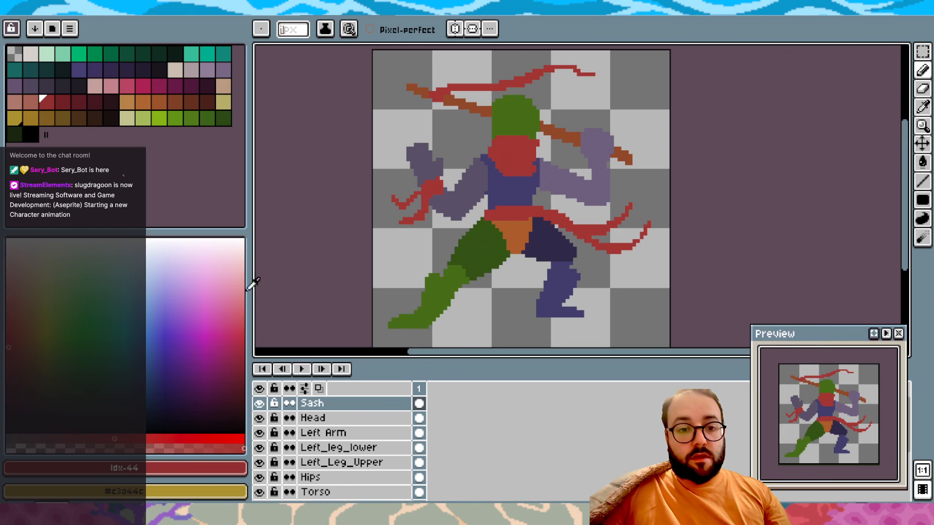
On the Head layer, paint ear-like bulges on both sides of the head in its own green, replacing the first trial stroke
click(311, 417)
key(alt)
alt+click(506, 124)
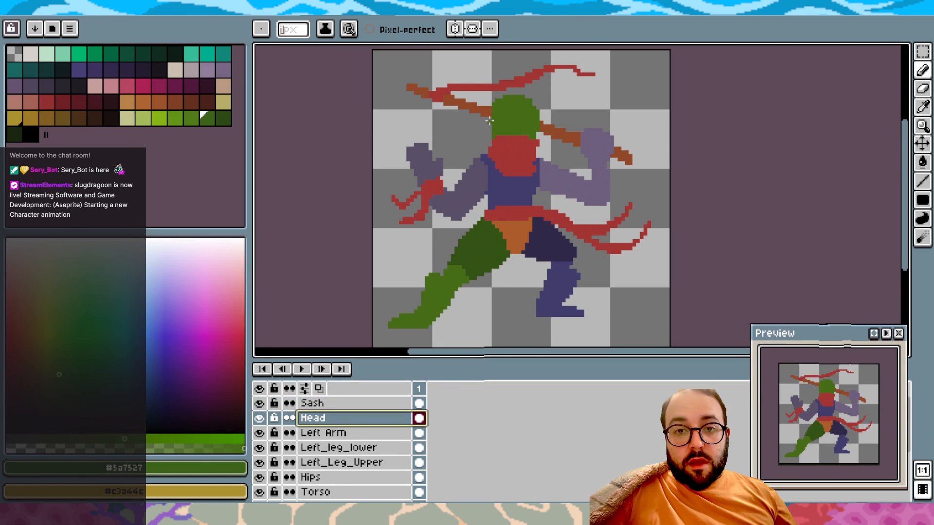
drag(487, 117, 491, 129)
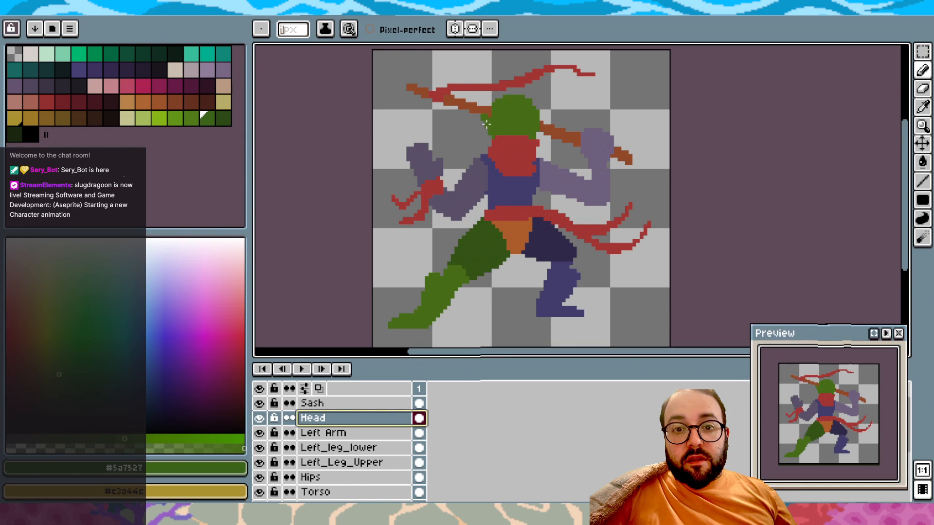
key(Escape)
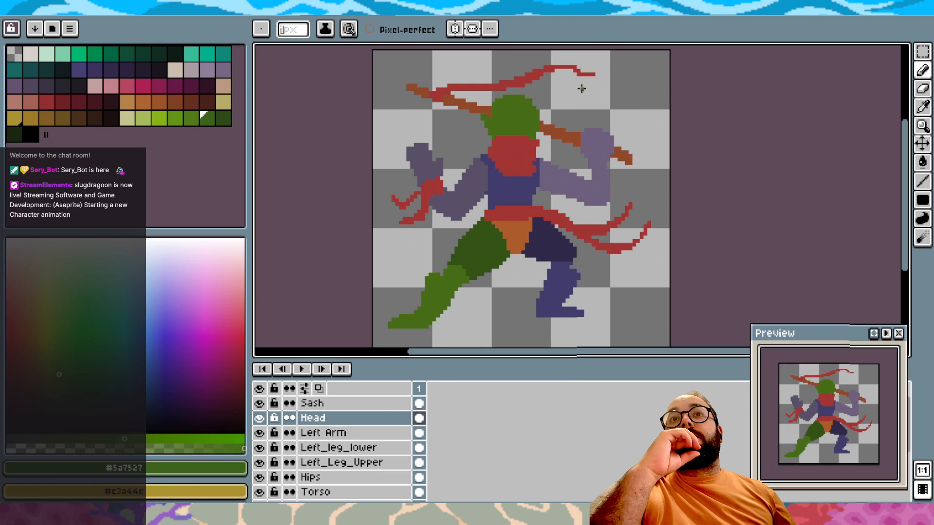
key(ctrl+z)
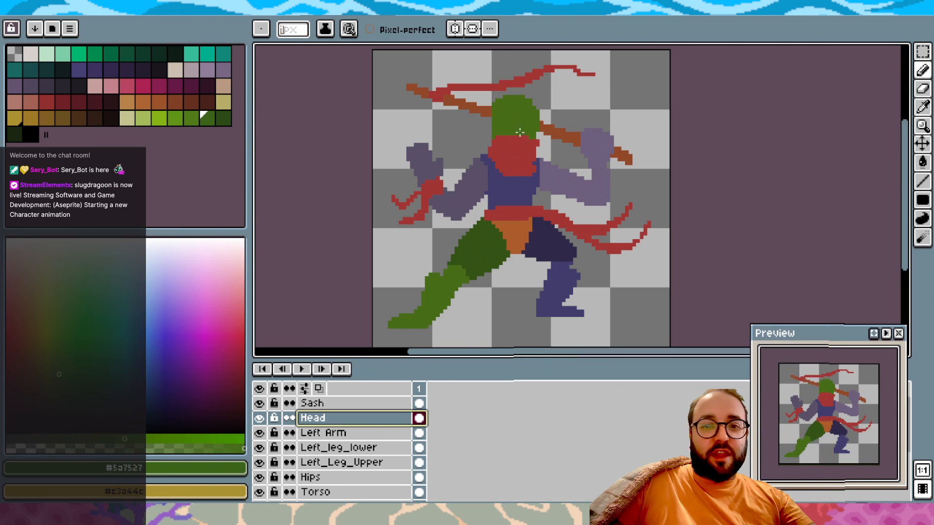
scroll(493, 126, up, 1)
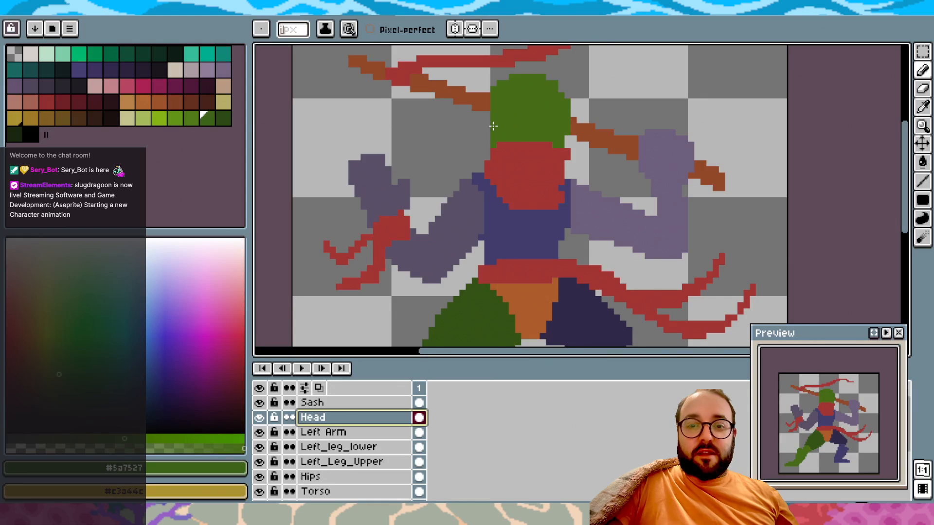
scroll(493, 126, up, 1)
mouse_move(482, 134)
mouse_down()
mouse_move(483, 109)
mouse_move(482, 119)
mouse_move(473, 111)
mouse_move(477, 137)
mouse_move(466, 100)
mouse_move(463, 127)
mouse_up()
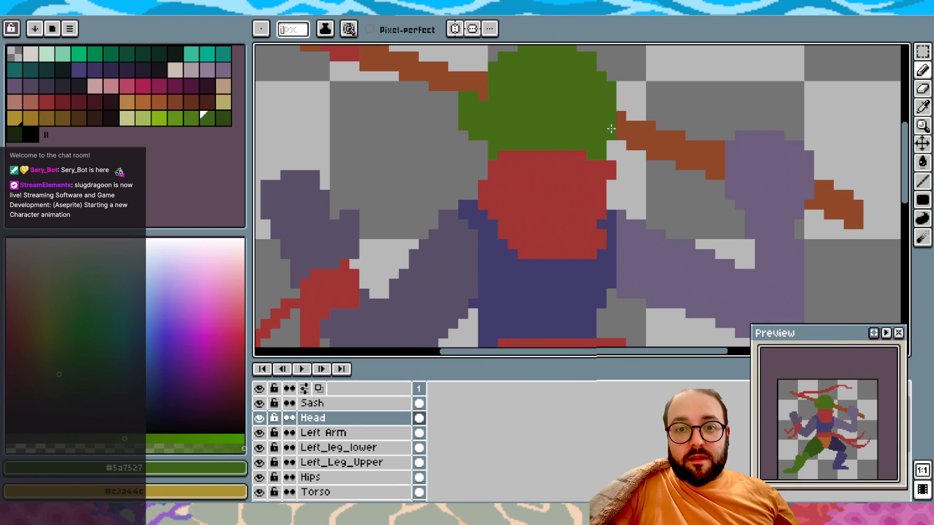
drag(612, 134, 618, 128)
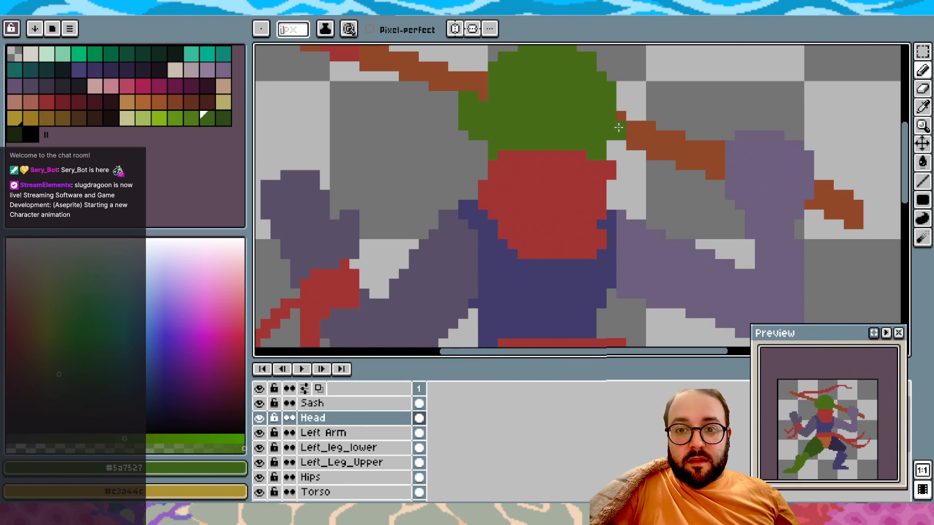
click(628, 103)
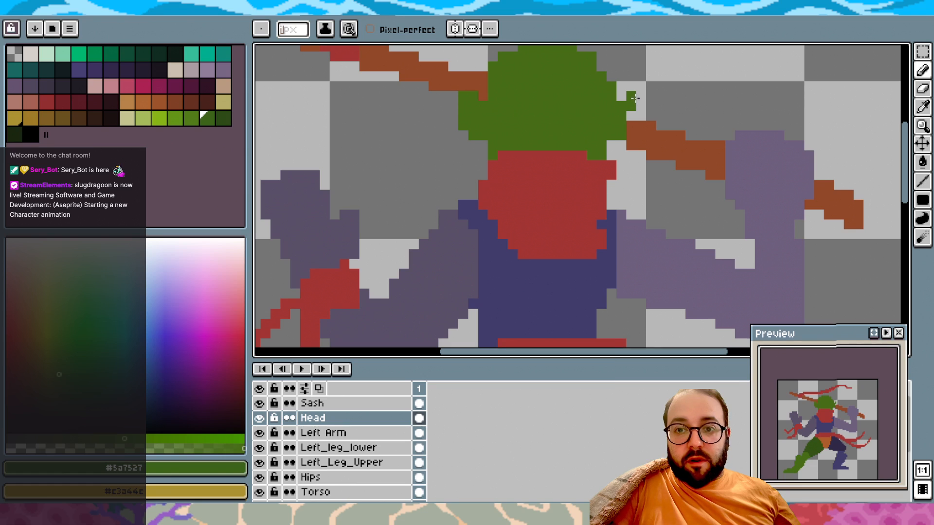
drag(633, 115, 637, 104)
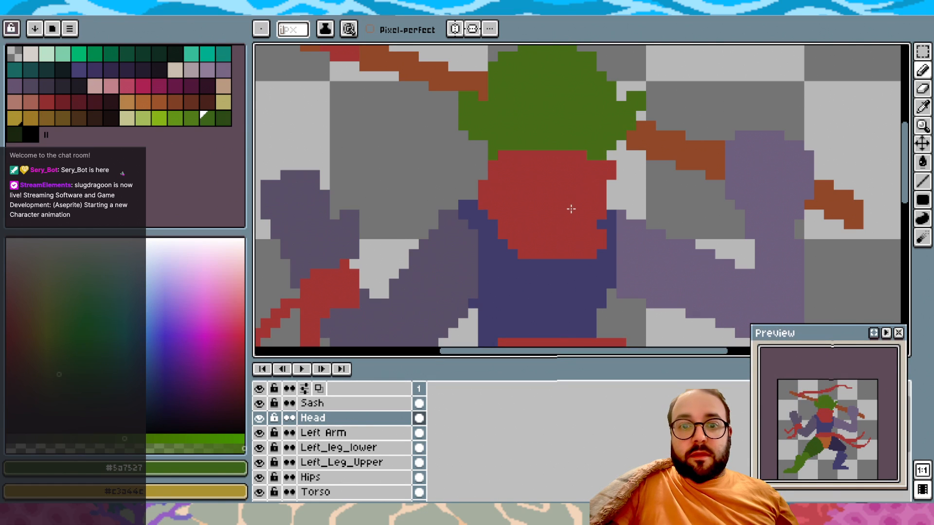
scroll(570, 209, down, 2)
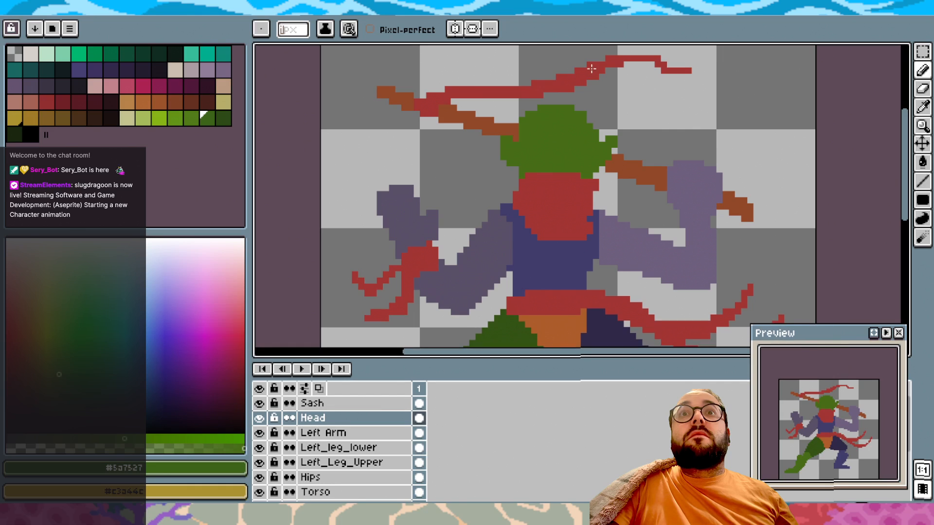
Select and delete the protruding green tip of the bulge on the head's staff-hand side
scroll(602, 118, up, 3)
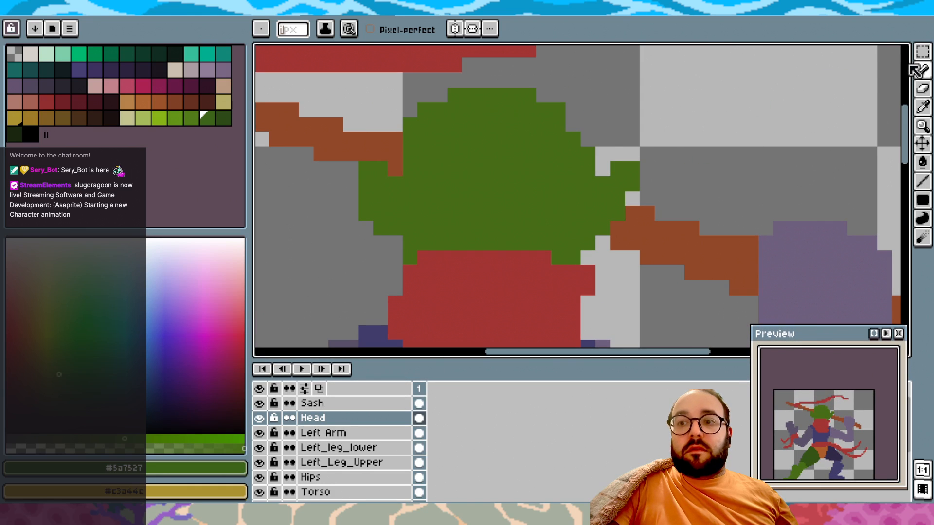
click(922, 52)
drag(661, 153, 623, 178)
click(710, 114)
scroll(707, 109, down, 2)
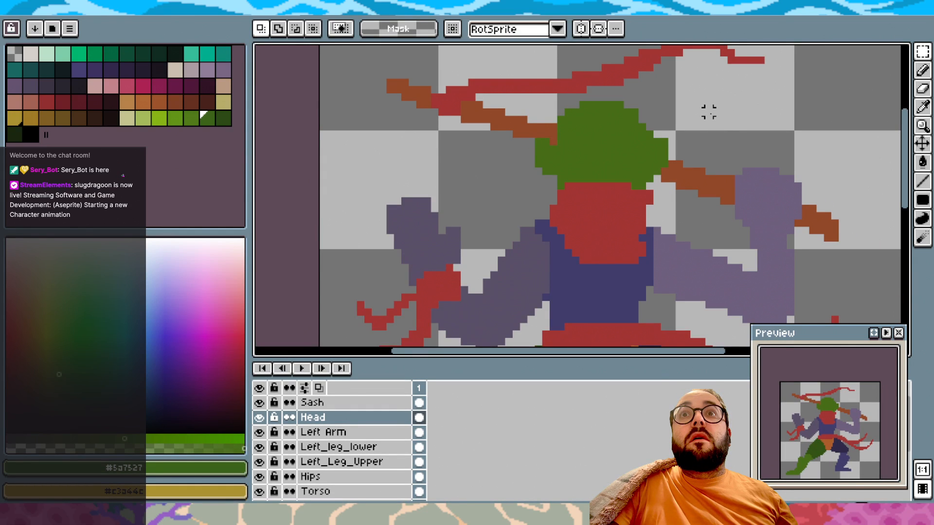
scroll(709, 112, down, 1)
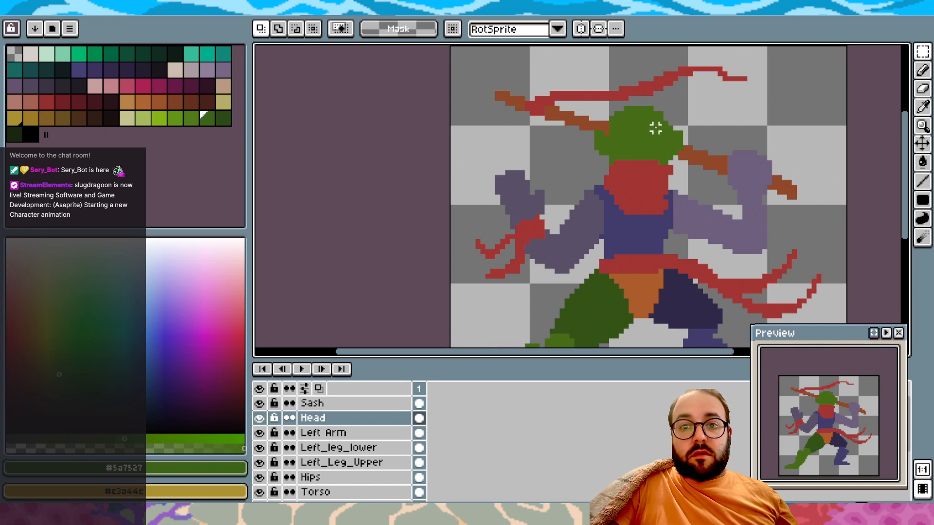
Move the green bulge on the head's other side one pixel inward, and deselect it
scroll(655, 128, up, 1)
drag(614, 113, 613, 122)
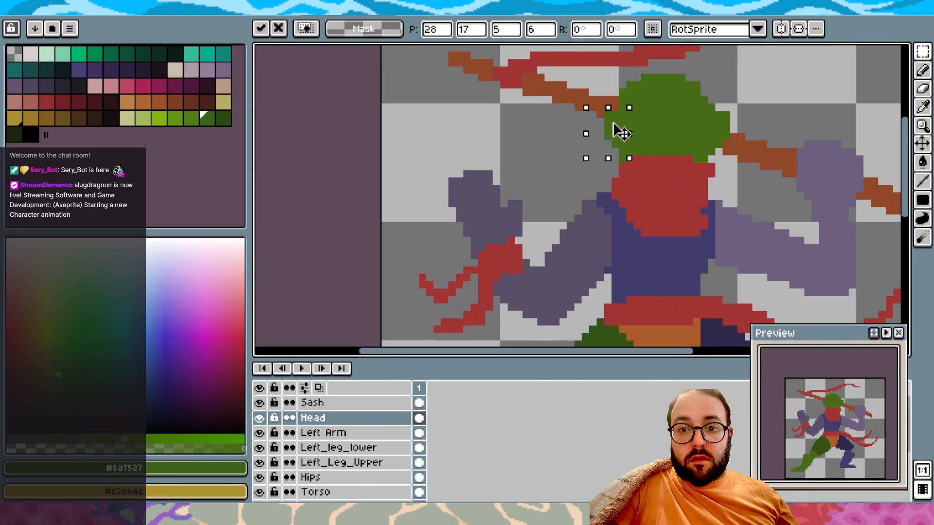
click(562, 151)
scroll(549, 158, down, 1)
scroll(548, 157, up, 2)
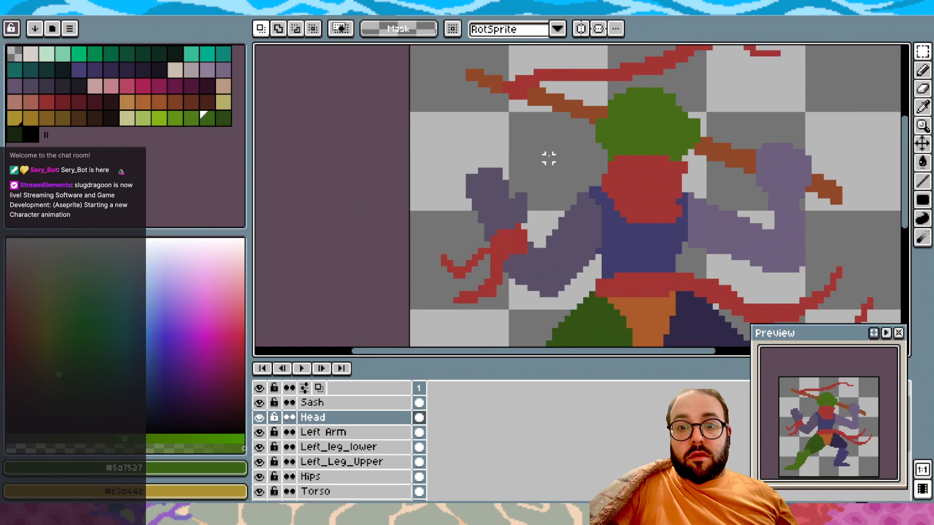
On the Sash layer, try extending the scarf's upper corner over the jaw in its own red, and undo the stroke
alt+click(633, 182)
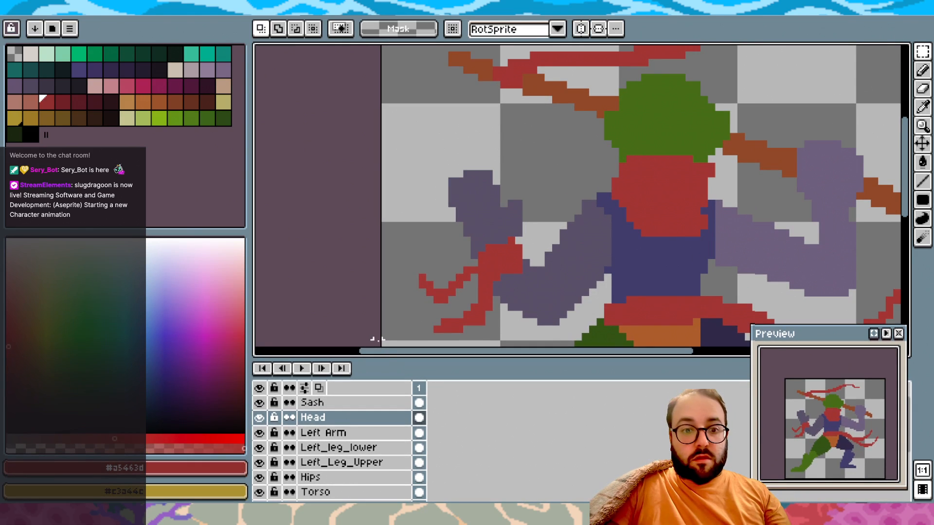
click(362, 409)
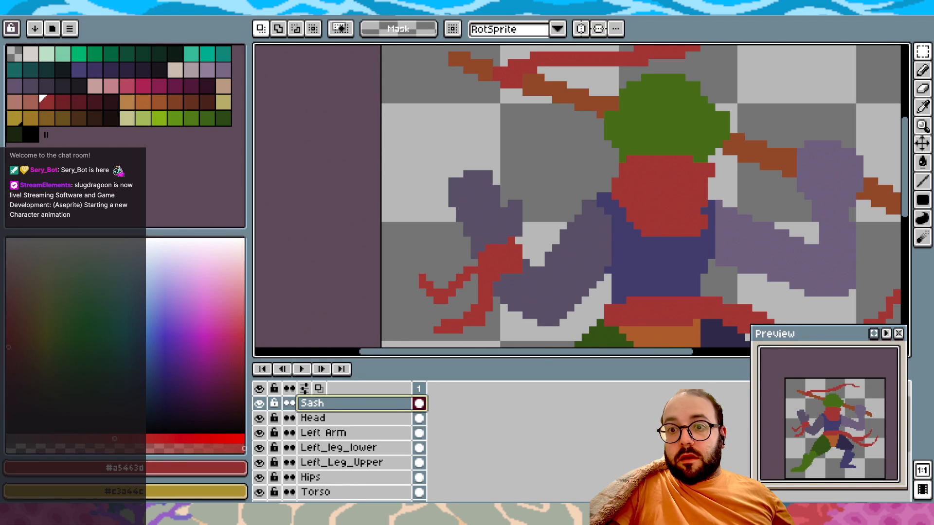
click(923, 70)
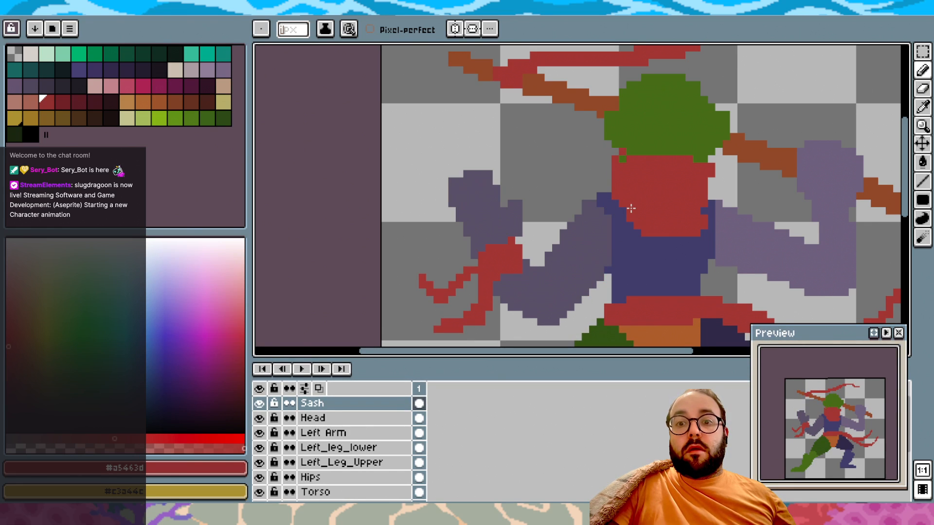
key(ctrl+z)
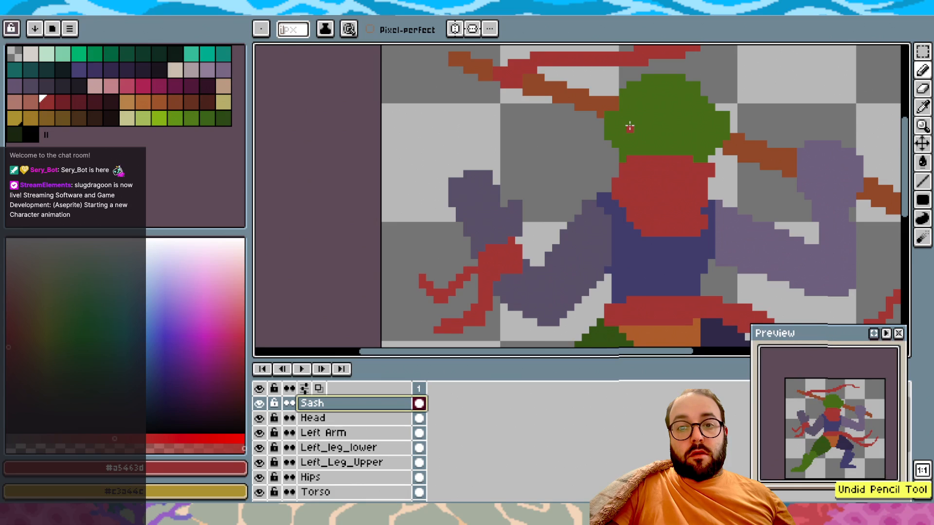
Select the red scarf, compare small vertical offsets, and place it about one pixel higher on the face
scroll(636, 128, down, 3)
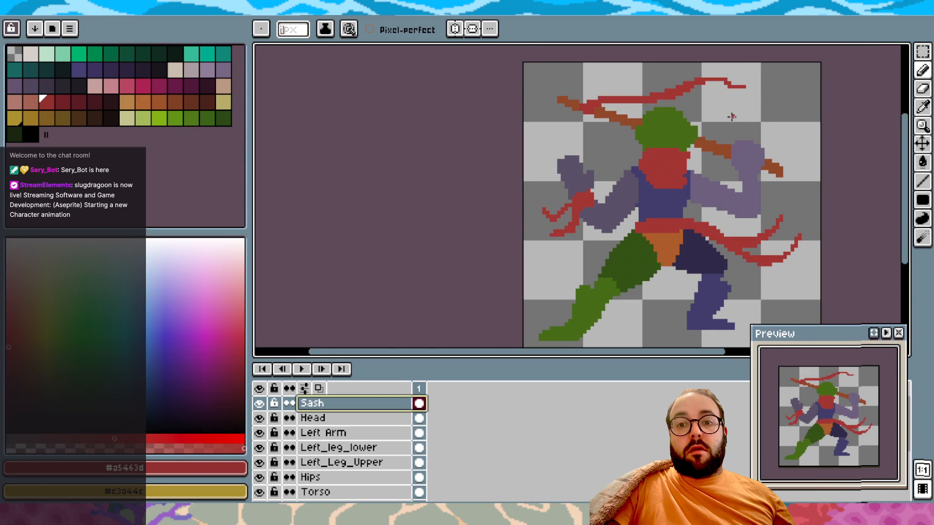
click(923, 53)
drag(707, 197, 624, 134)
click(672, 171)
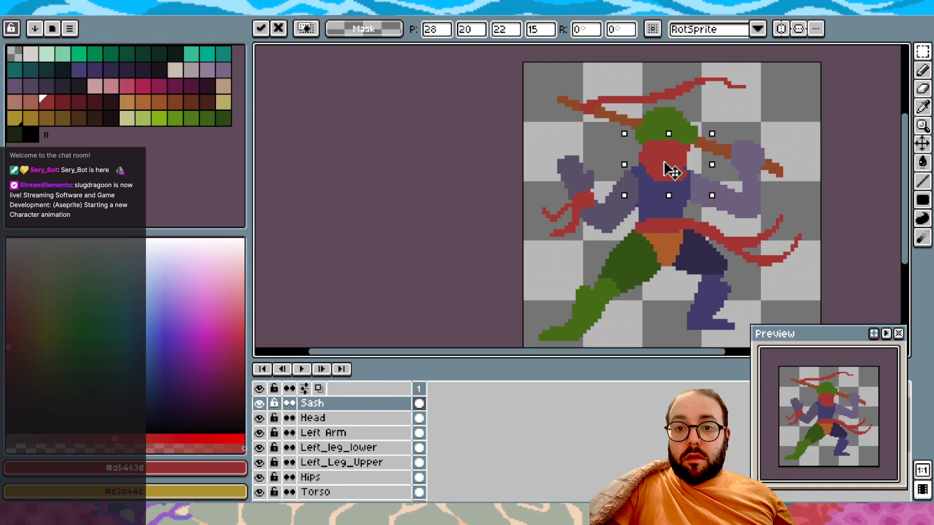
key(Down)
key(Up)
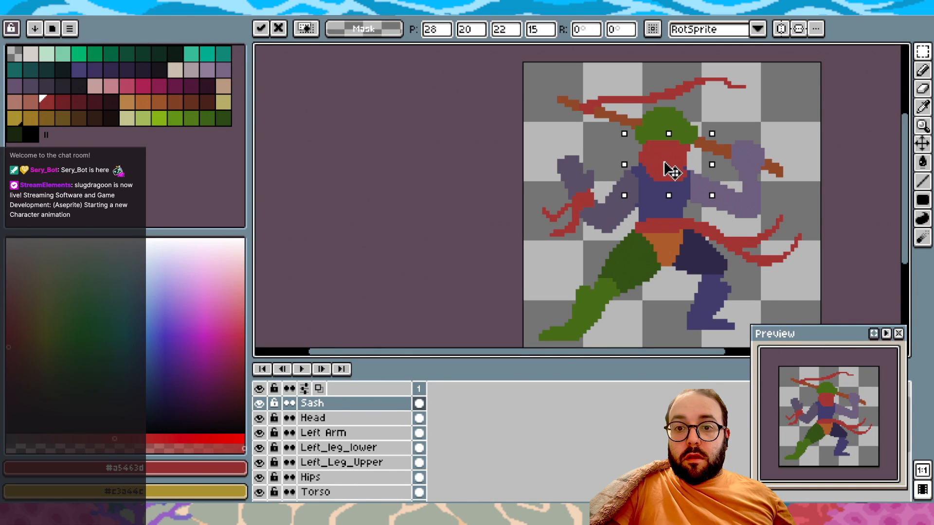
key(Down)
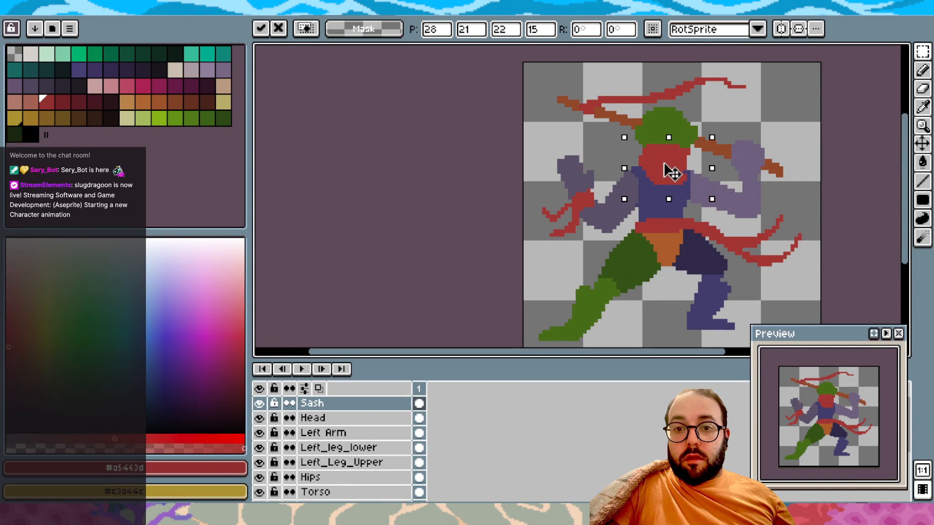
drag(669, 171, 663, 165)
click(795, 72)
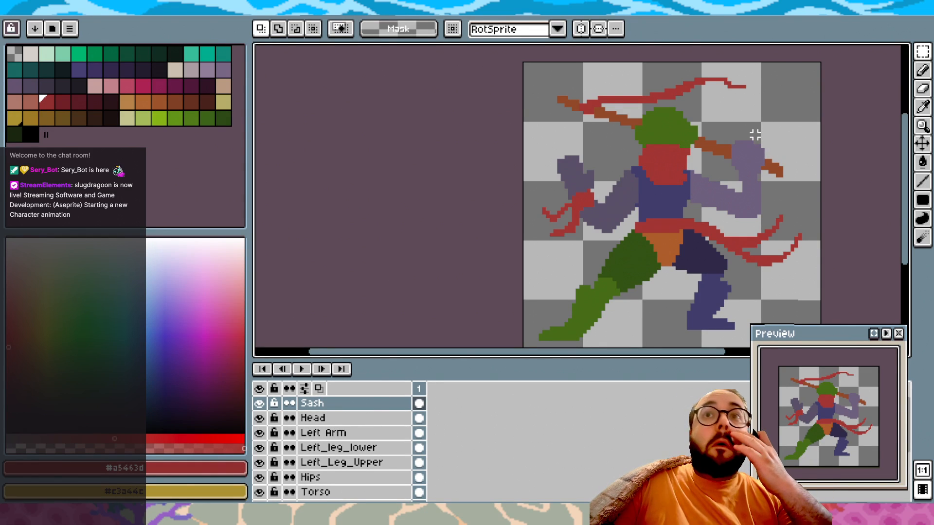
Try extending the red scarf downward into a point on the chest with the Pencil, and undo the stroke
scroll(744, 172, up, 2)
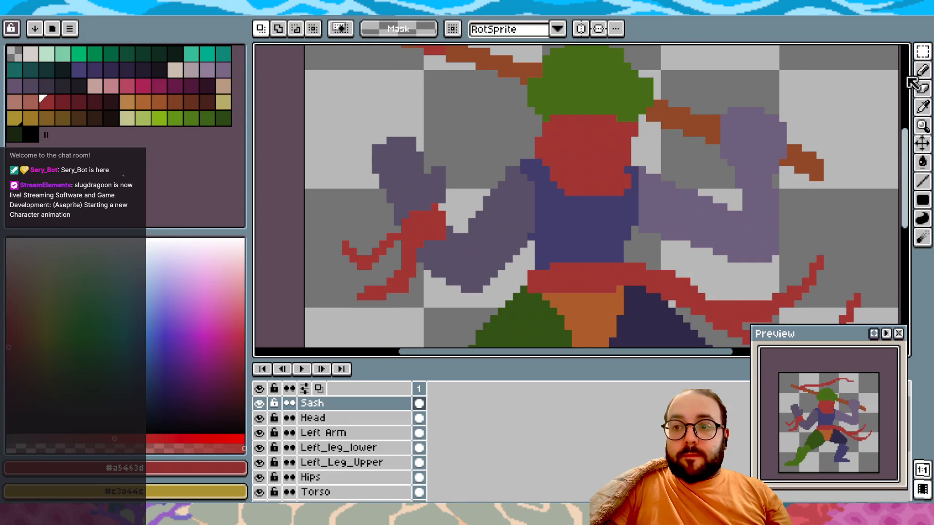
click(922, 69)
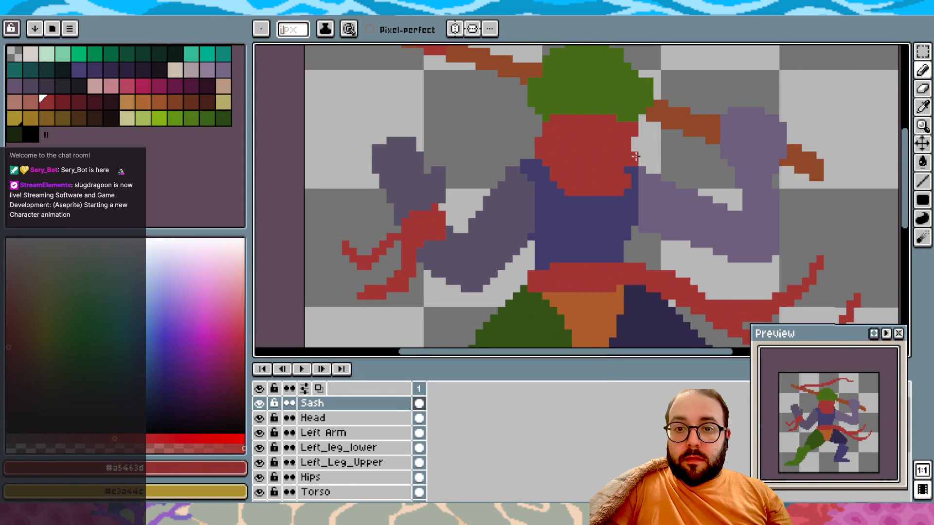
scroll(635, 152, down, 2)
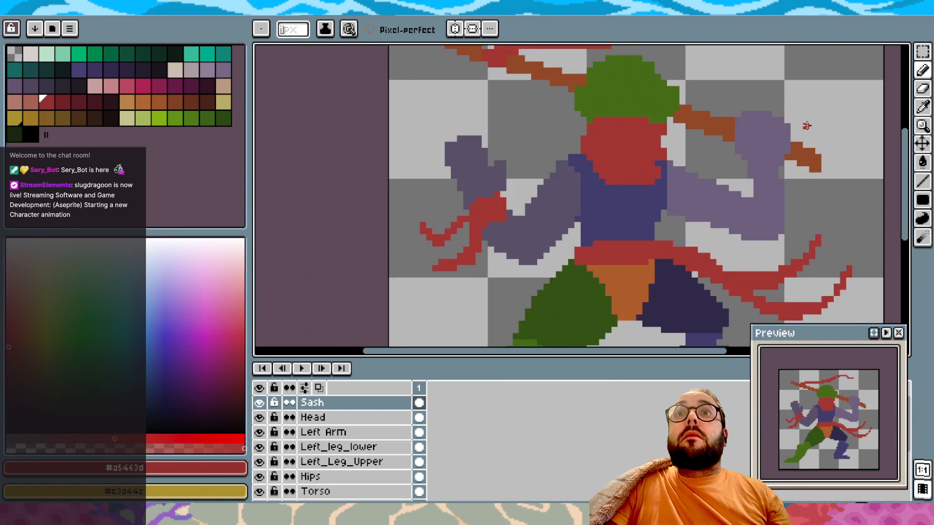
scroll(716, 201, up, 2)
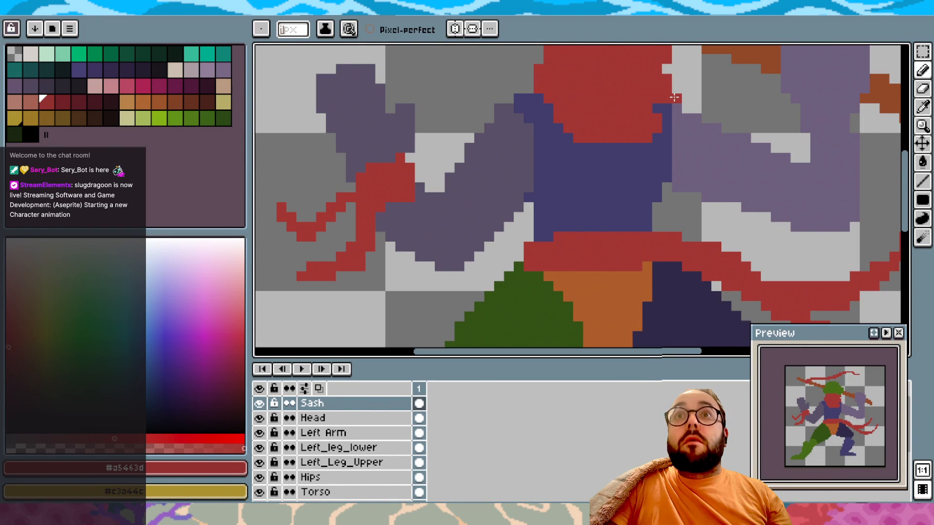
scroll(792, 129, down, 1)
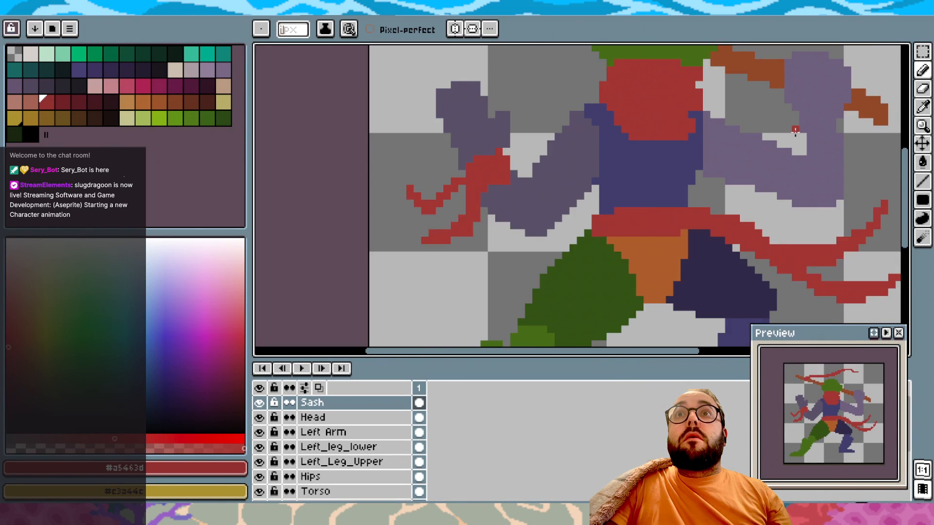
scroll(797, 122, down, 1)
scroll(798, 120, down, 1)
drag(800, 65, 798, 125)
drag(783, 224, 784, 223)
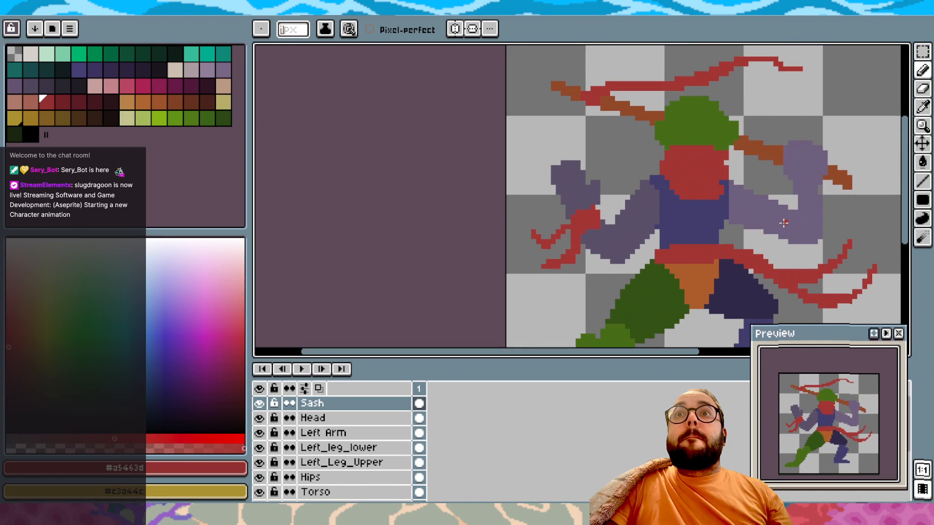
scroll(784, 223, down, 1)
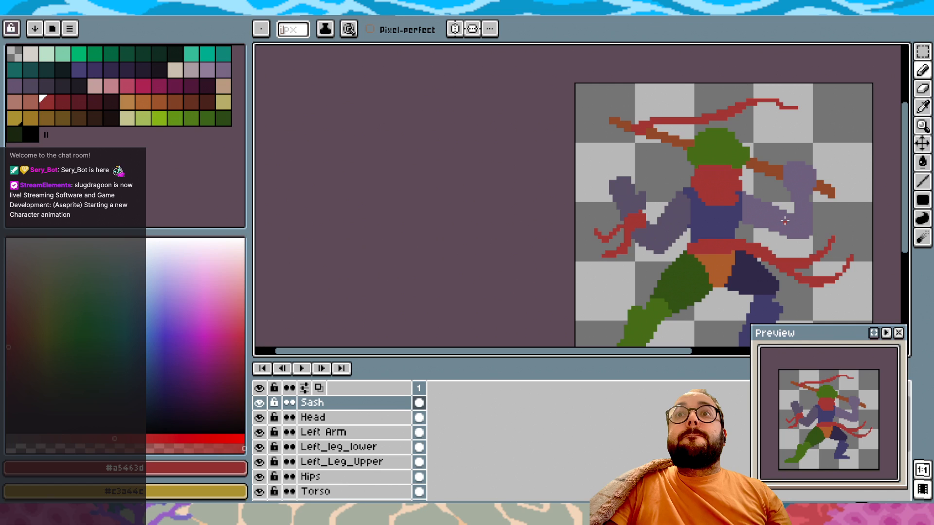
scroll(784, 221, up, 3)
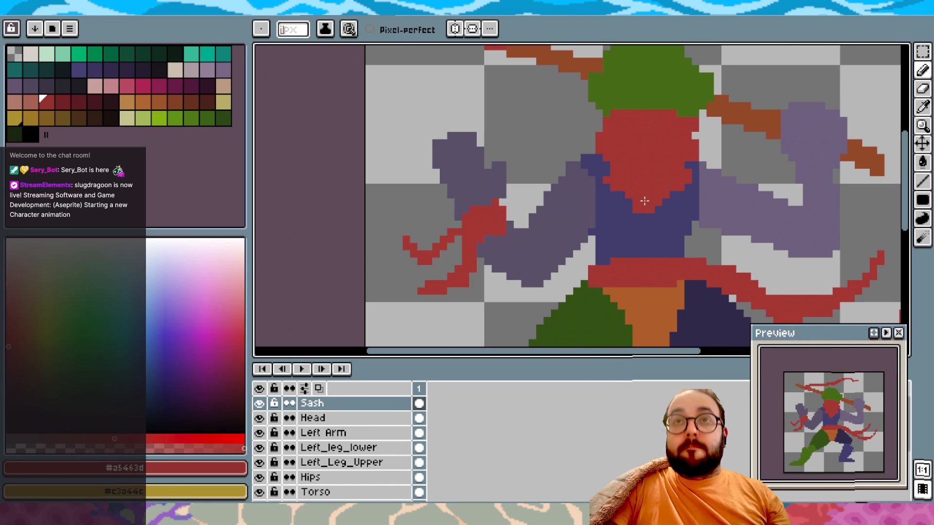
scroll(644, 200, down, 2)
key(ctrl+z)
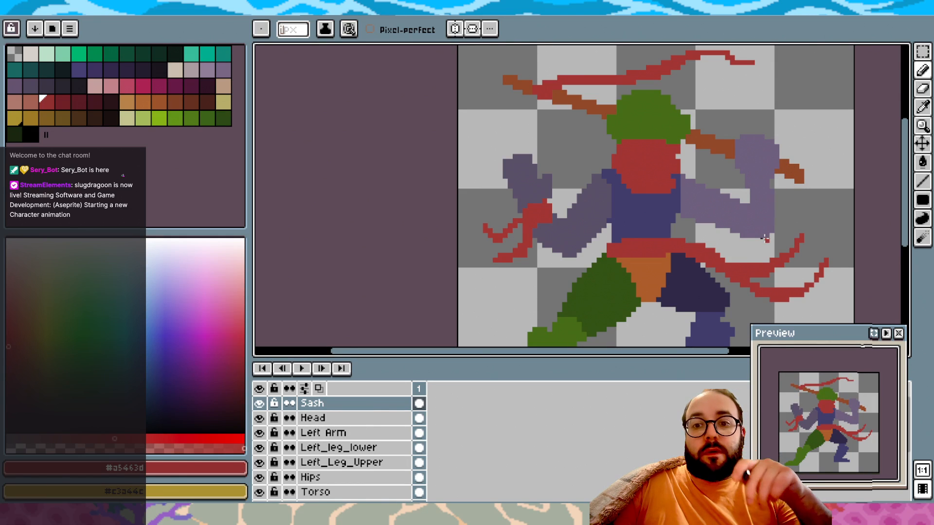
scroll(764, 238, down, 1)
scroll(764, 238, up, 1)
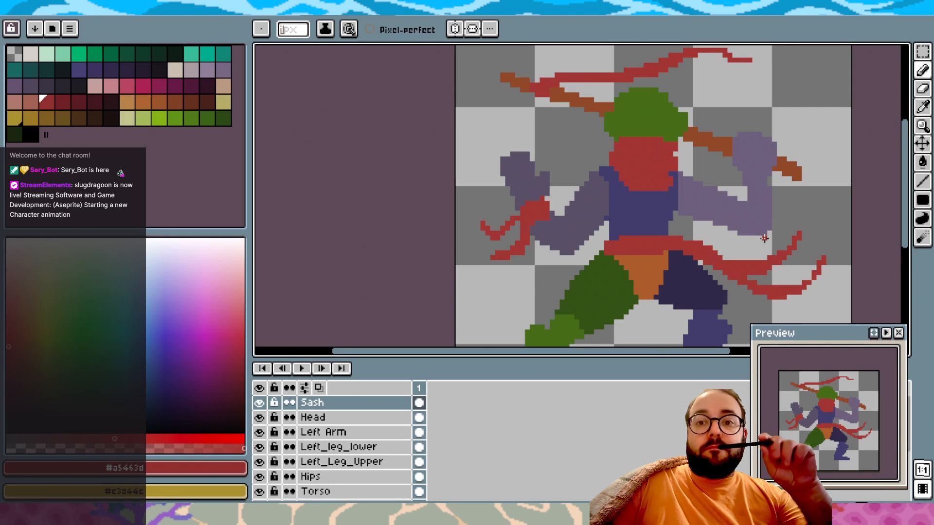
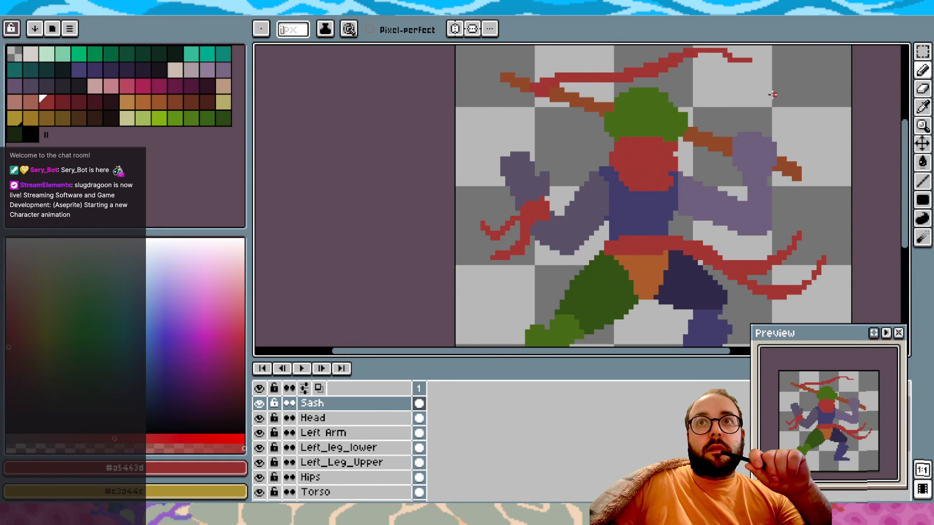
Select the long red ribbon flying from the staff's end and cut it out of the Sash layer
scroll(766, 102, down, 2)
scroll(768, 166, up, 1)
scroll(768, 165, up, 1)
scroll(769, 165, down, 1)
scroll(851, 175, right, 3)
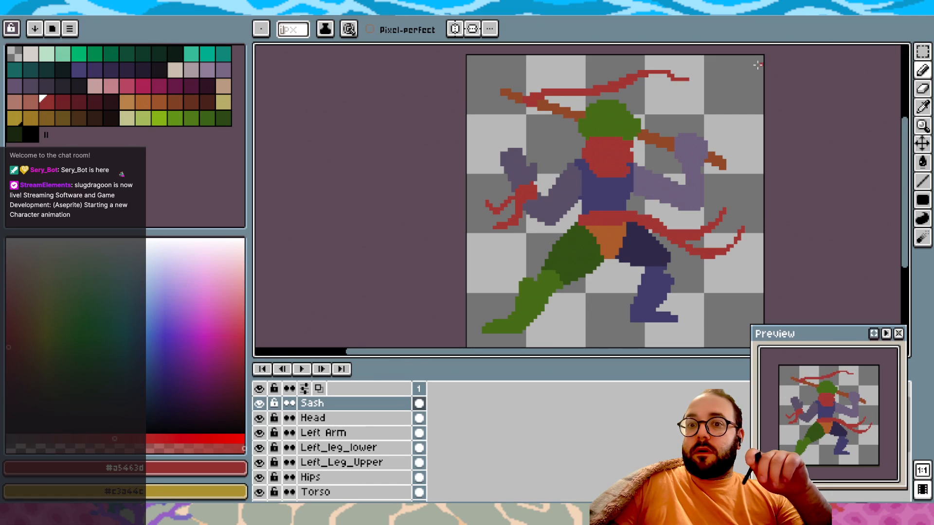
click(923, 52)
drag(513, 117, 713, 54)
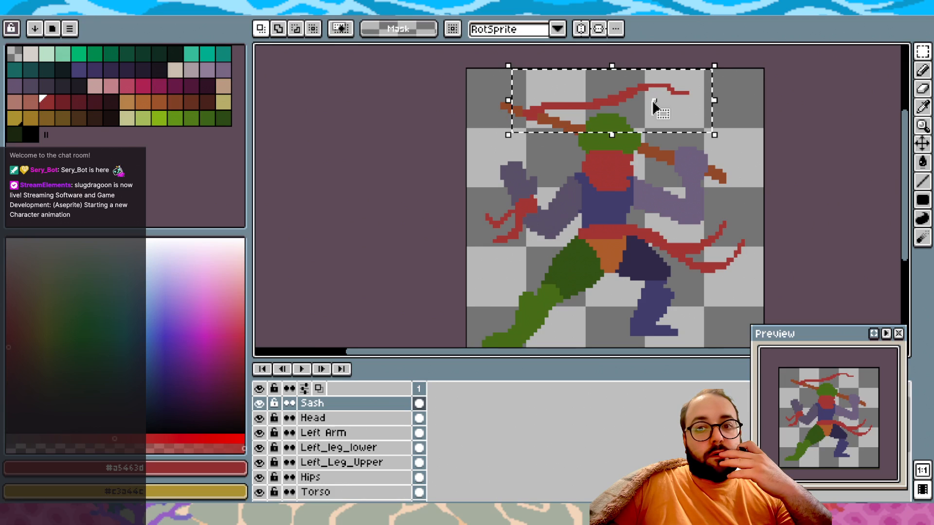
click(757, 100)
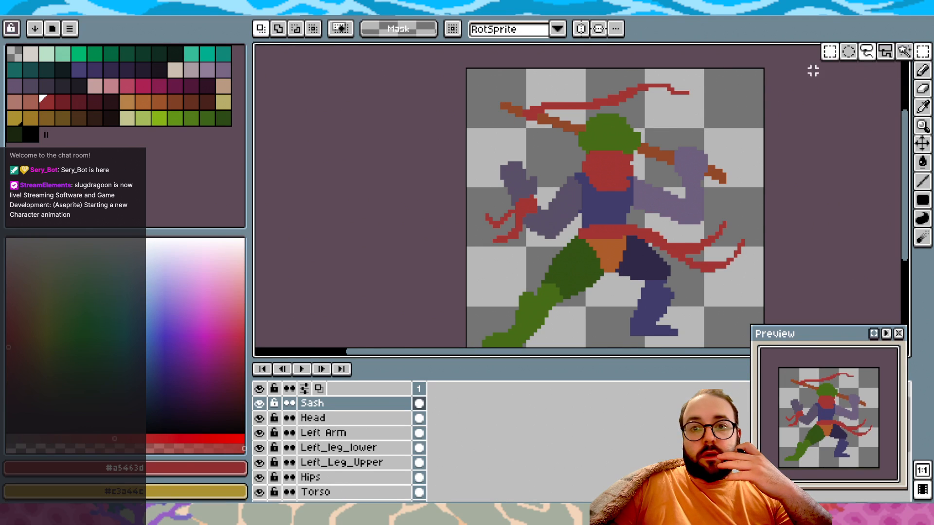
drag(487, 132, 725, 66)
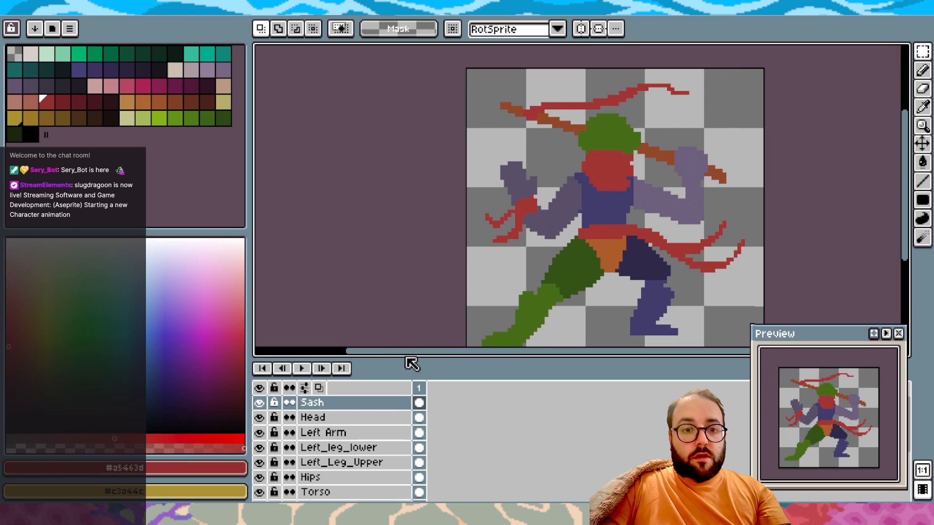
drag(489, 131, 776, 50)
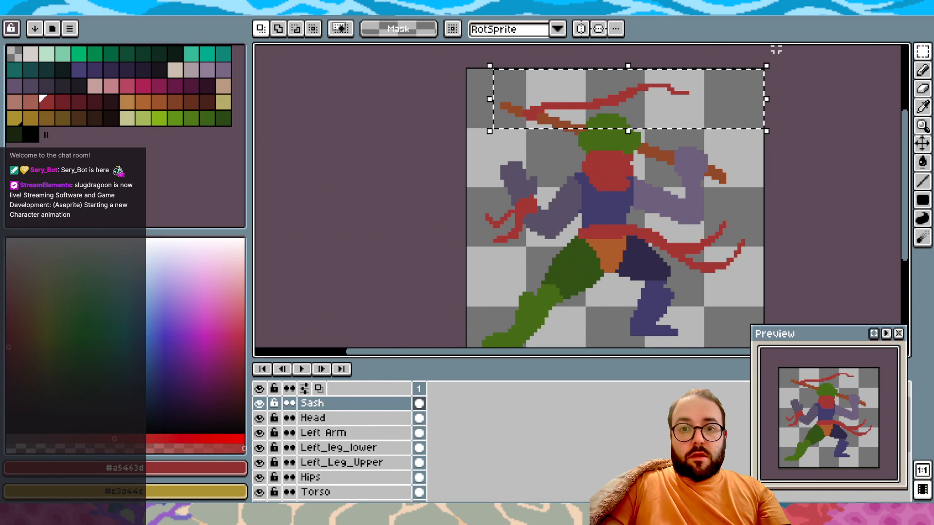
key(Delete)
Add a new layer directly above the Staff layer and paste the cut ribbon into it in place
scroll(343, 435, down, 1)
scroll(343, 437, down, 5)
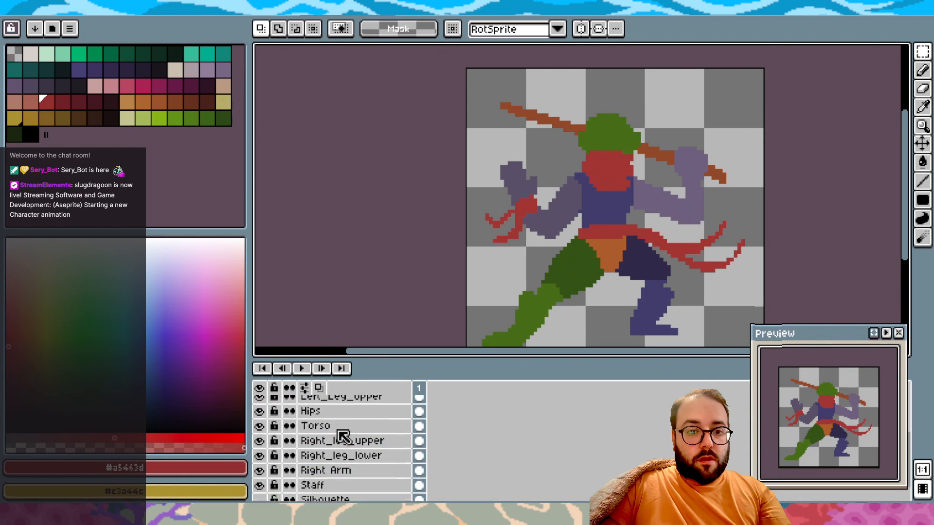
click(342, 466)
right_click(342, 465)
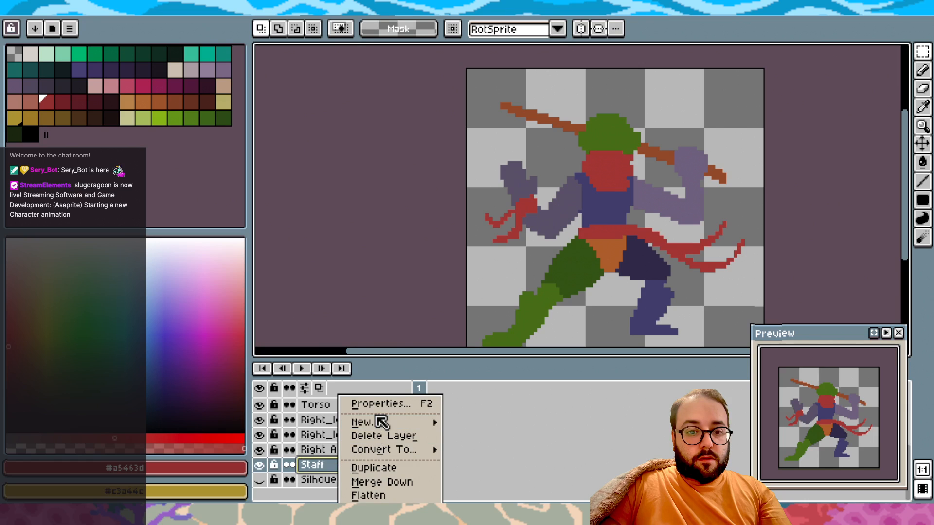
click(447, 432)
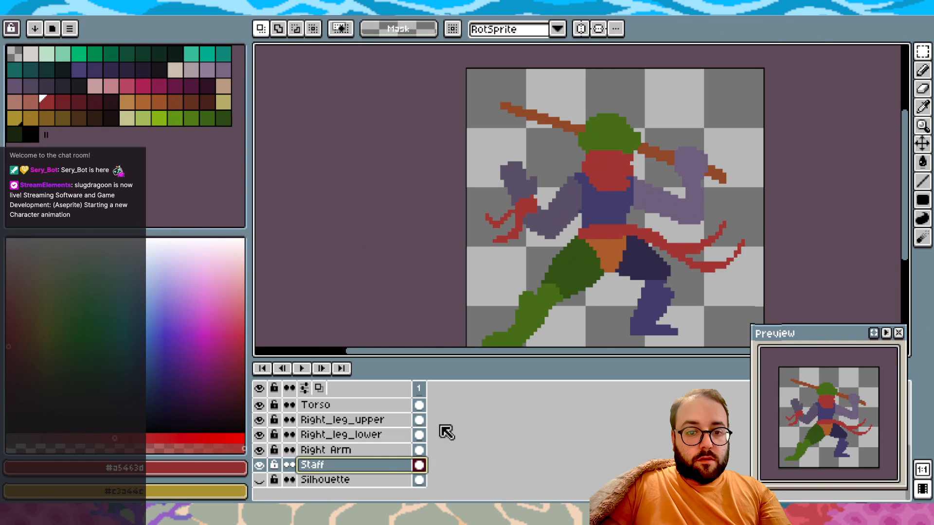
right_click(390, 465)
mouse_move(428, 422)
click(520, 422)
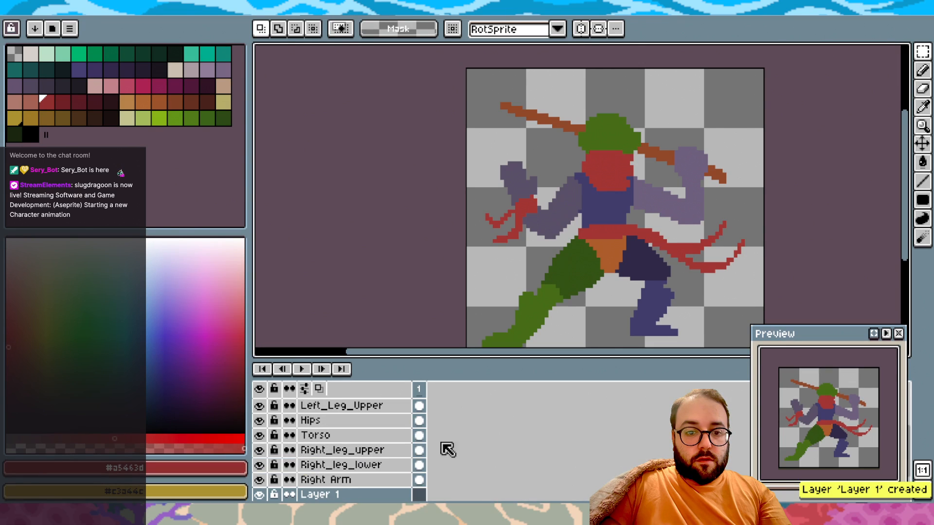
key(ctrl+v)
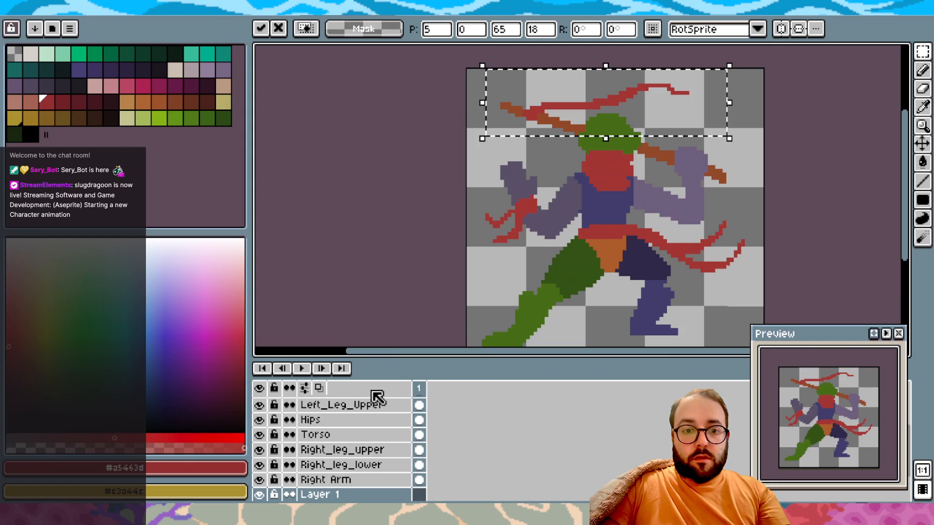
Rename the ribbon's new layer to Staff_flag and deselect the ribbon
scroll(372, 433, down, 3)
click(362, 451)
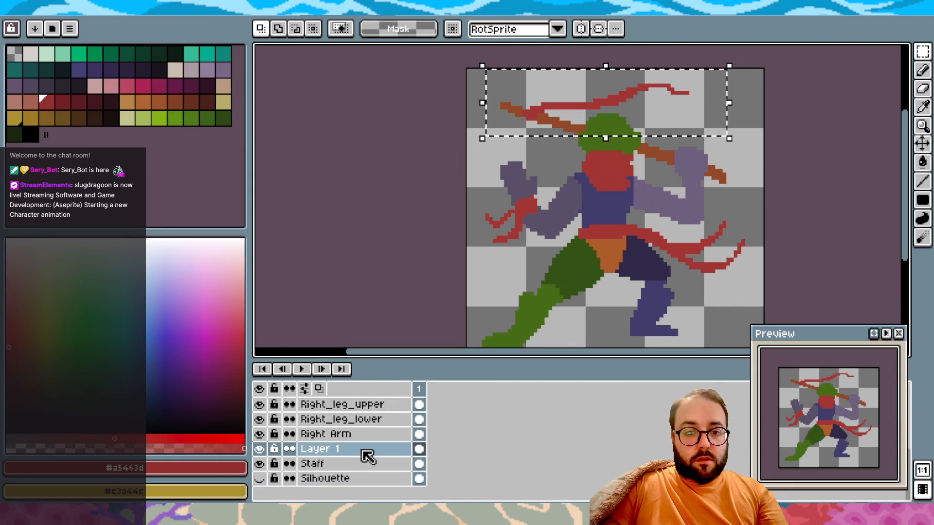
right_click(328, 450)
click(384, 406)
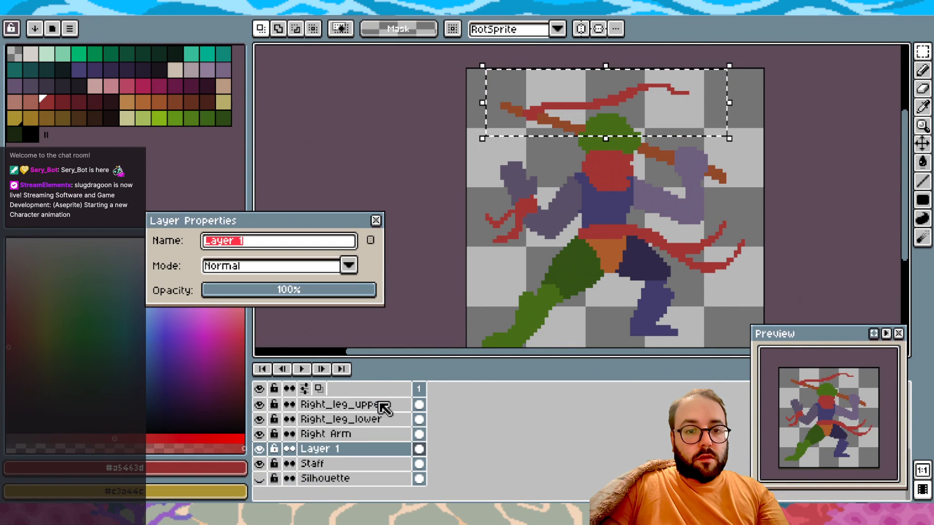
text(Staff_flag)
key(Return)
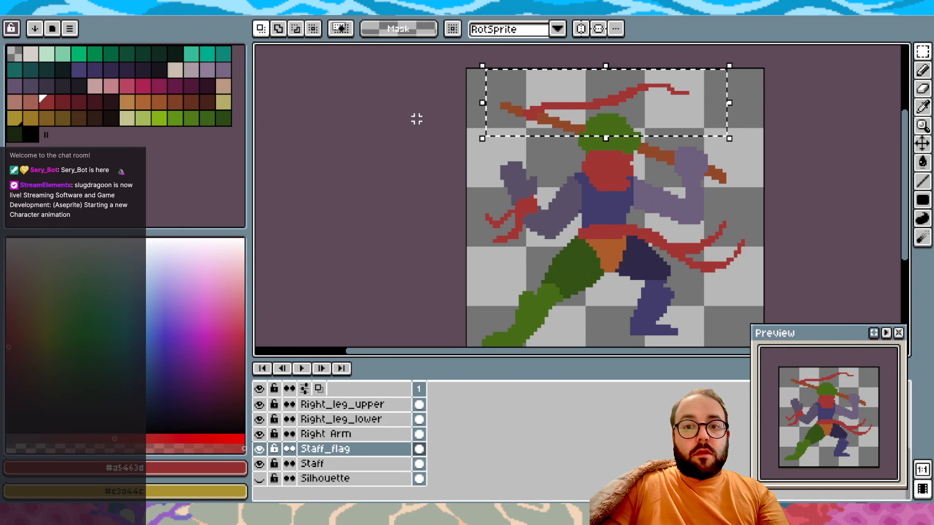
click(435, 252)
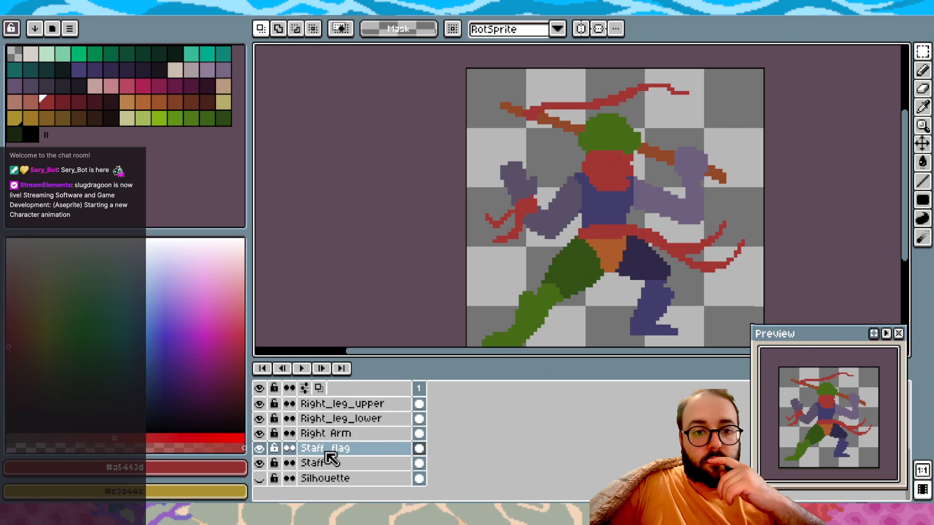
Select the red scarf covering the lower face and cut it out of the Sash layer
scroll(330, 457, up, 4)
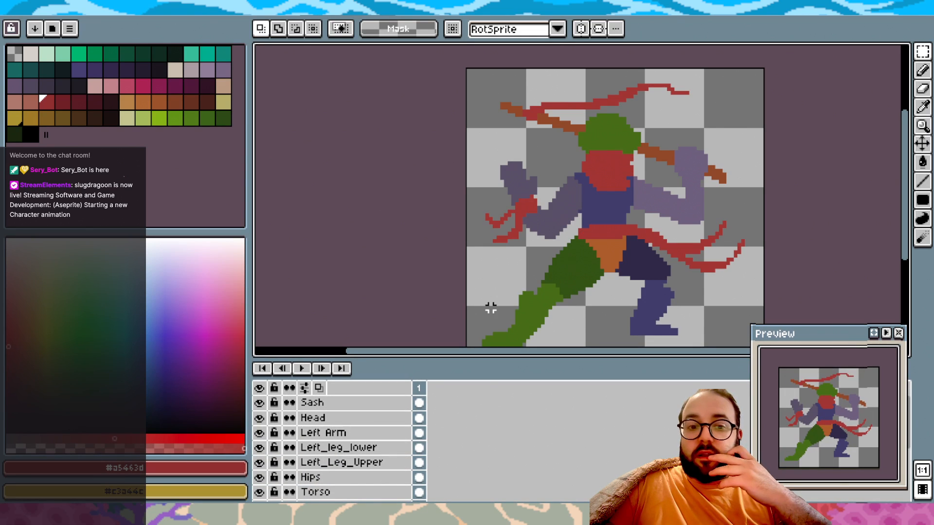
click(341, 404)
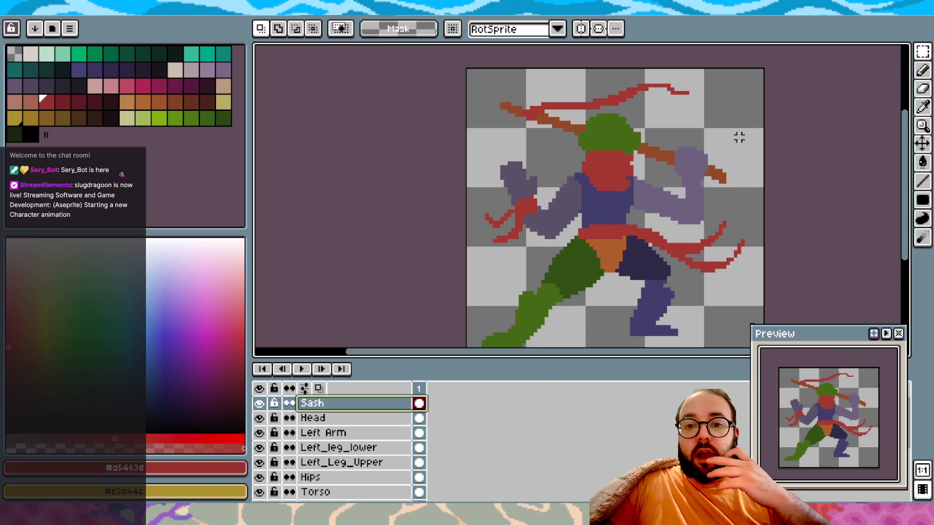
drag(568, 200, 651, 122)
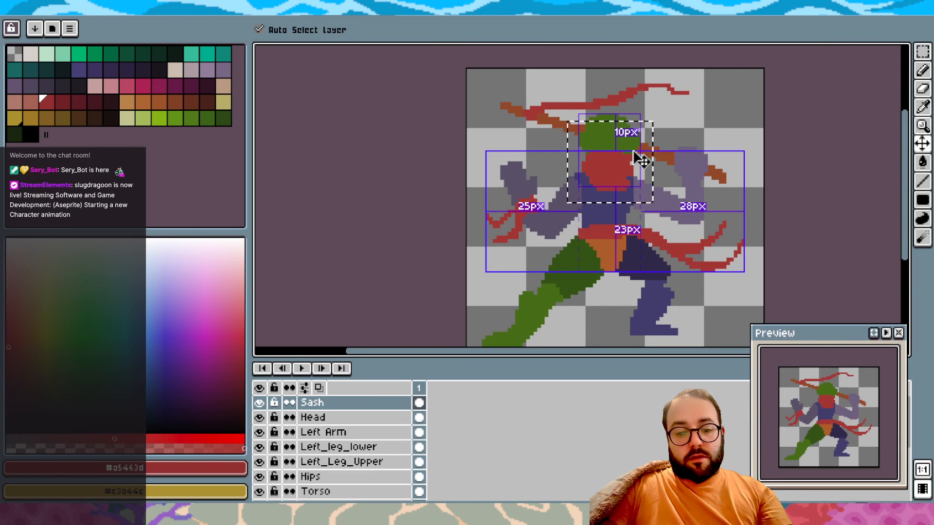
key(ctrl+x)
Add a new layer directly above the Head layer and paste the cut scarf into it in place
click(355, 419)
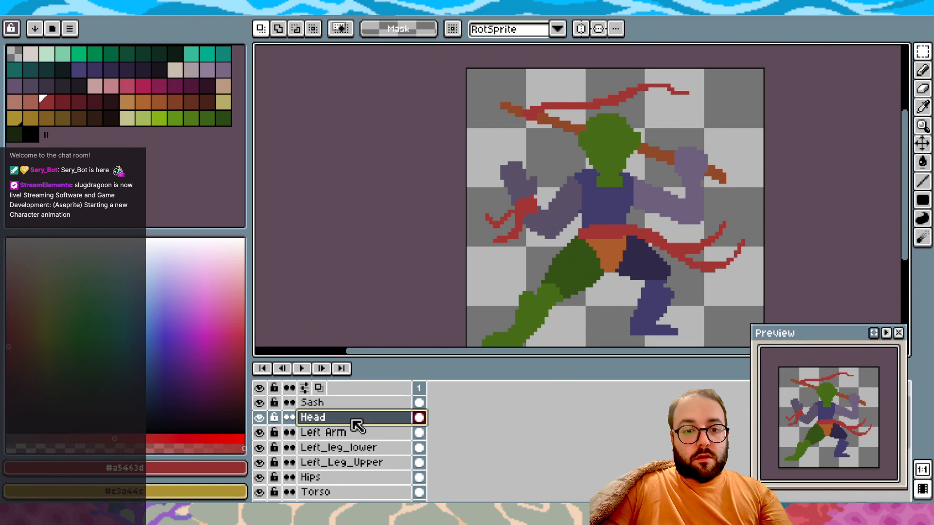
right_click(357, 420)
mouse_move(391, 430)
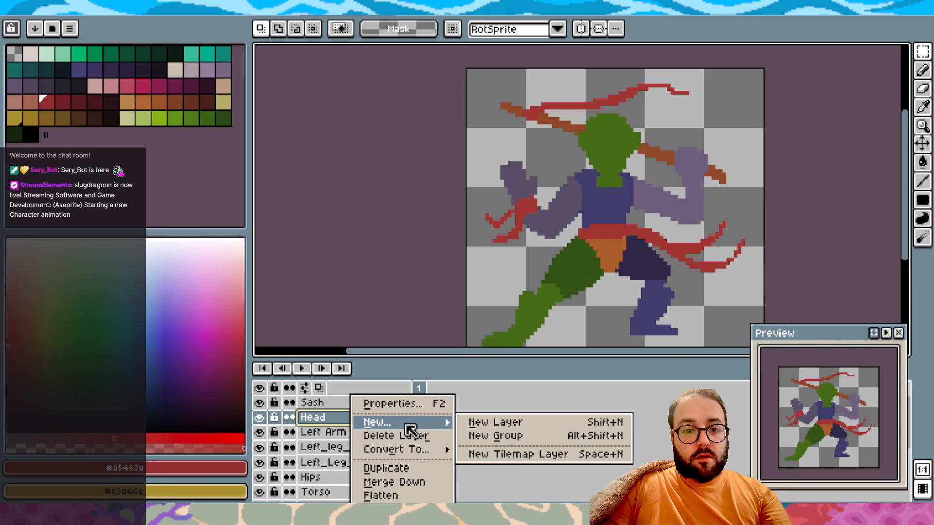
click(479, 428)
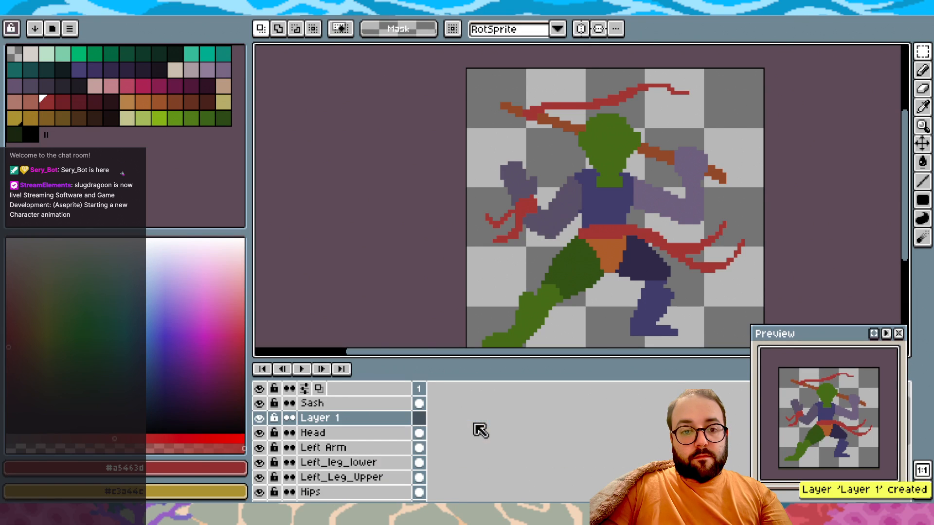
key(ctrl+v)
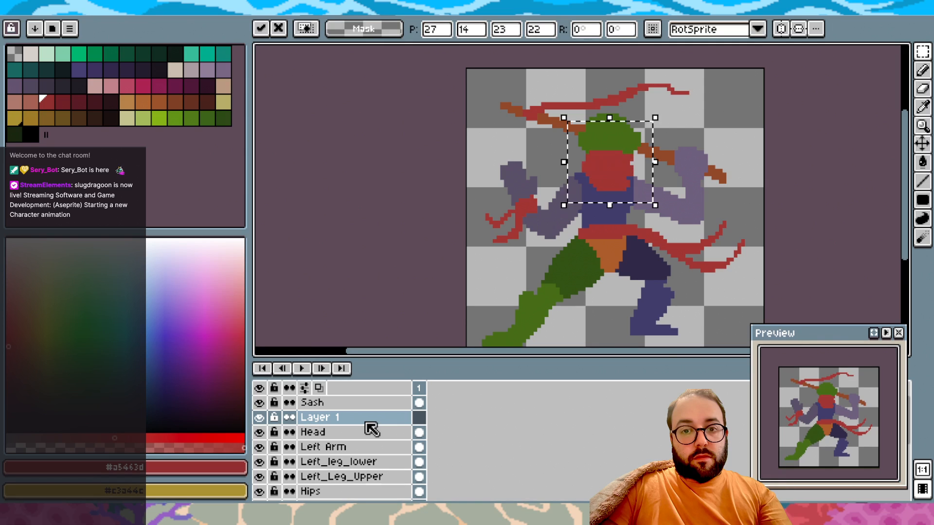
Rename the scarf's new layer to Bandanna and deselect the scarf
right_click(344, 427)
click(382, 404)
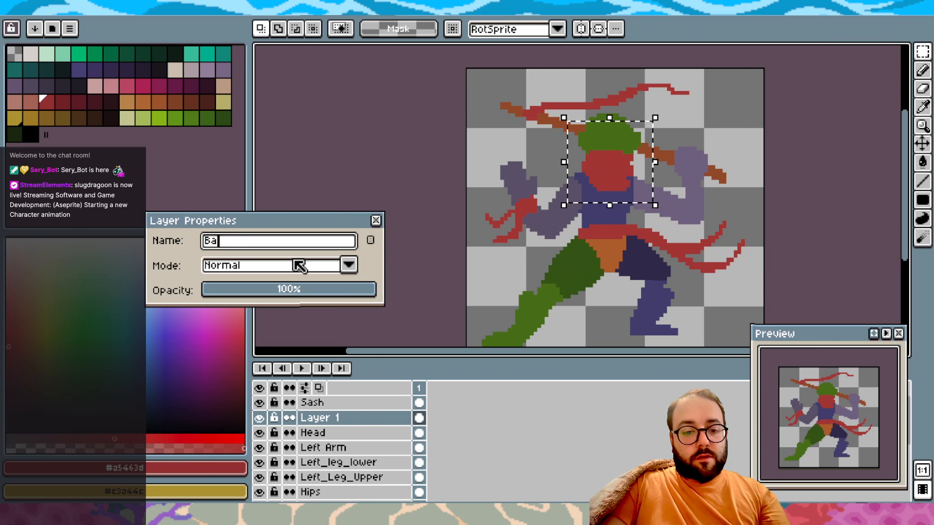
text(Bandanna)
key(Return)
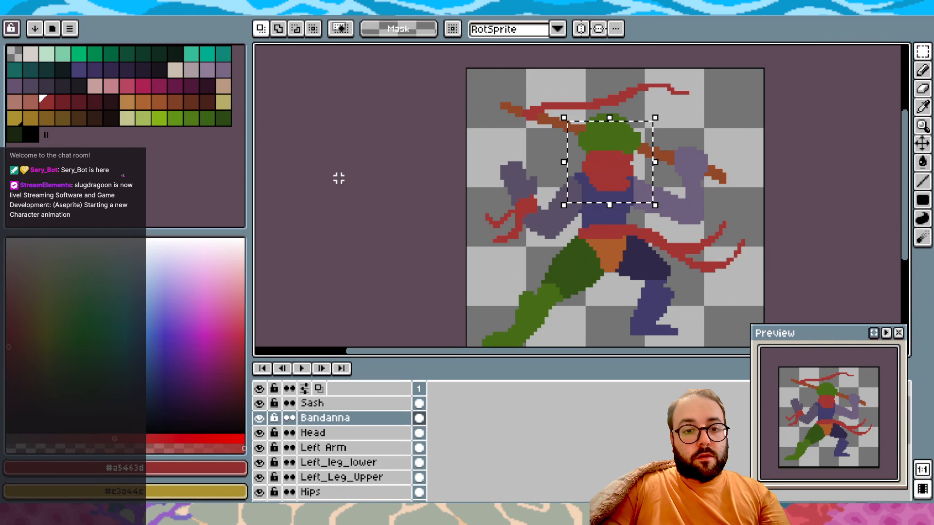
key(ctrl+d)
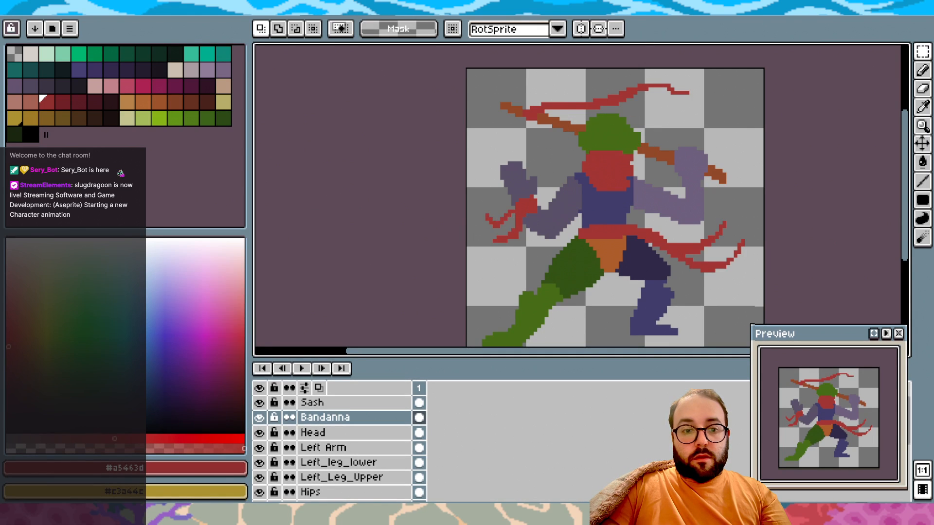
Select the red cloth around the wrist of the left arm on the Sash layer, copy it and clear the selection
click(259, 403)
click(261, 403)
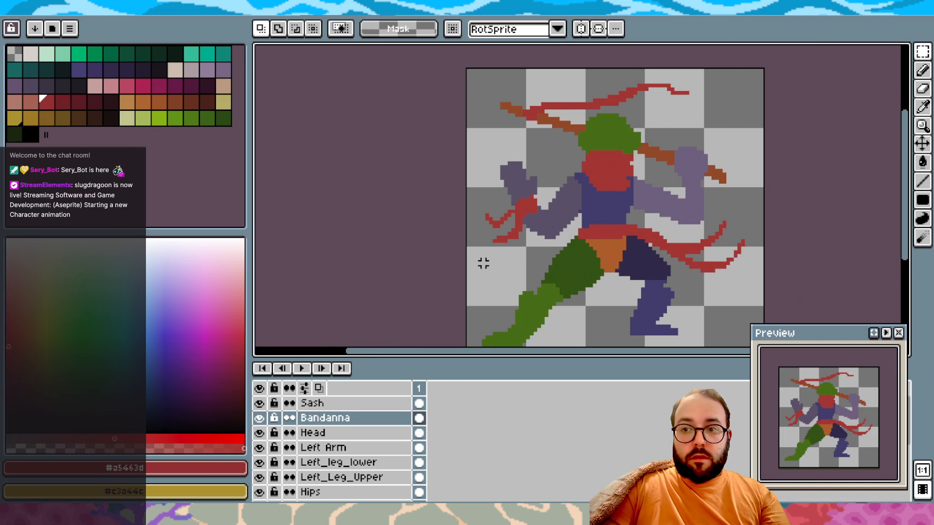
drag(475, 260, 464, 331)
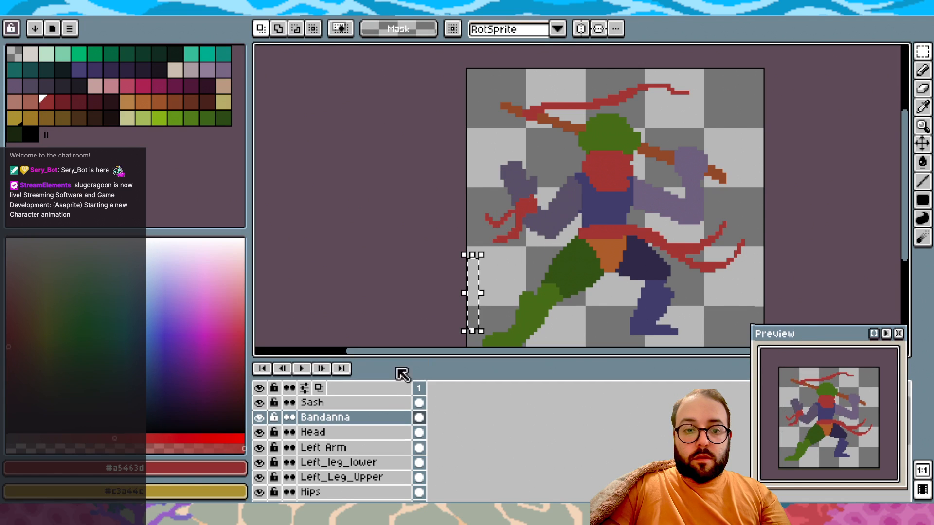
click(369, 401)
drag(475, 168, 566, 258)
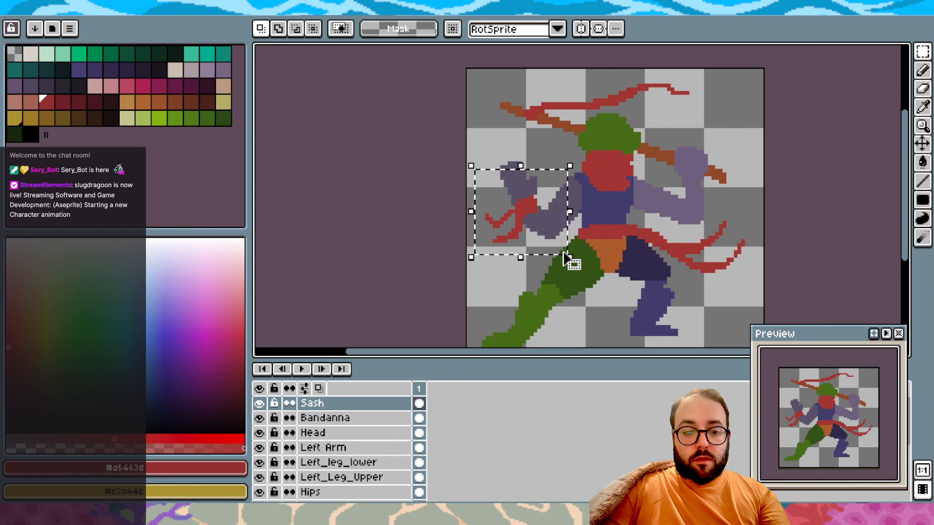
click(451, 175)
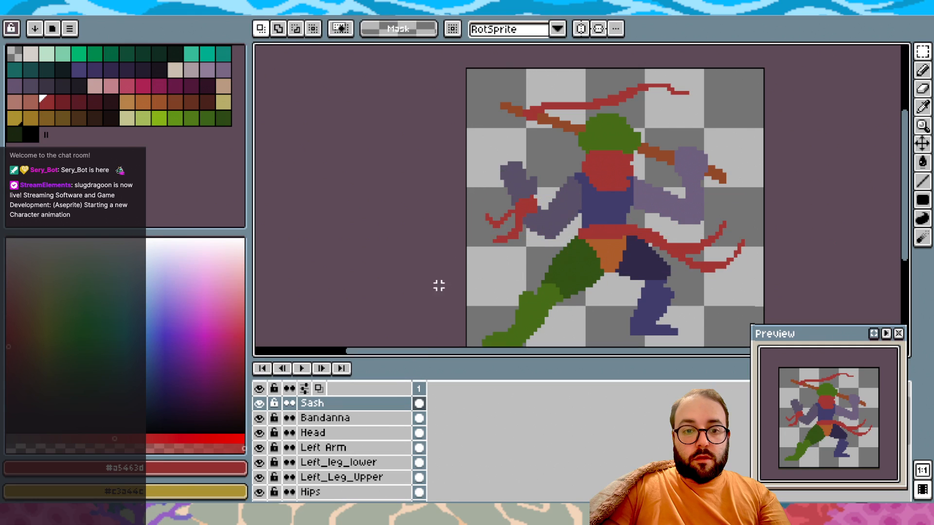
Add a new layer directly above the Left Arm layer and name it Wrist_wrap
click(367, 446)
right_click(367, 446)
mouse_move(392, 422)
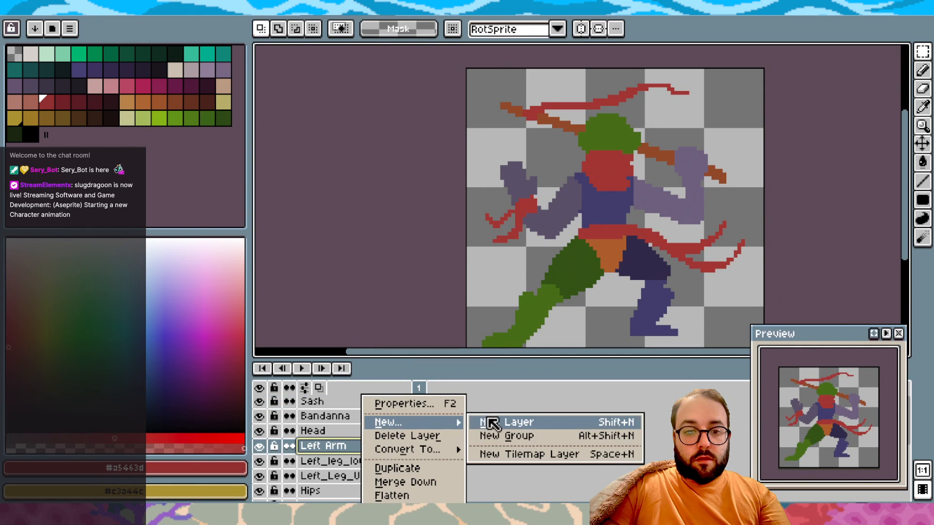
click(490, 423)
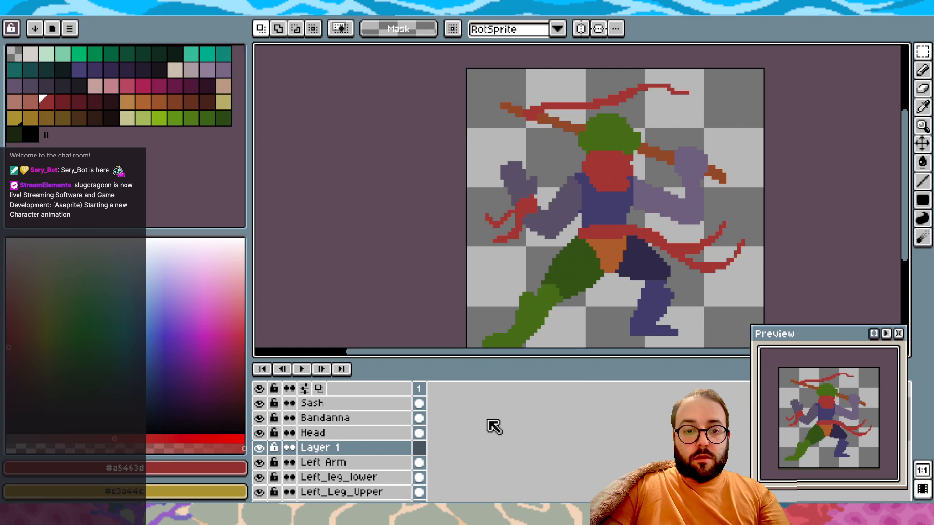
right_click(383, 447)
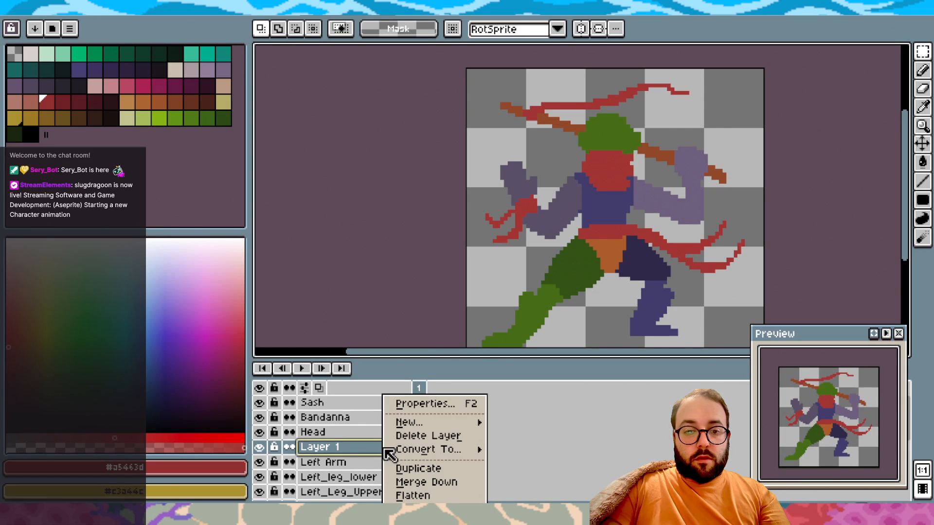
click(419, 404)
text(Wrist)
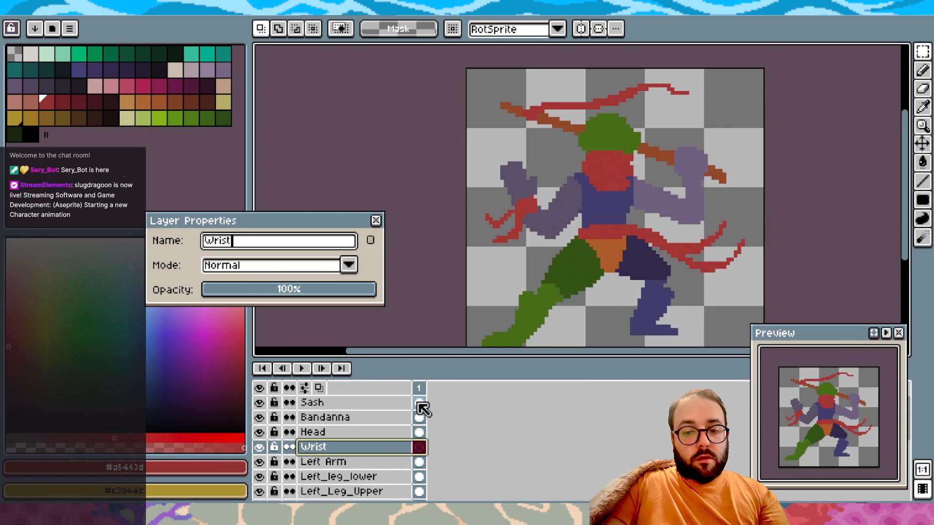
text(_wrap)
key(Return)
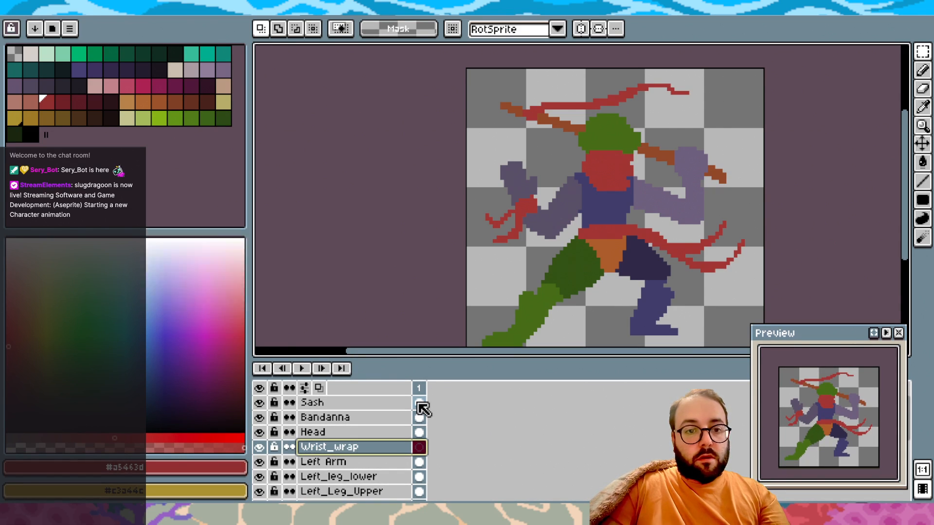
Move the Sash layer down the layer stack to sit directly below Left_Leg_Upper
click(365, 410)
scroll(368, 486, down, 3)
scroll(368, 462, up, 3)
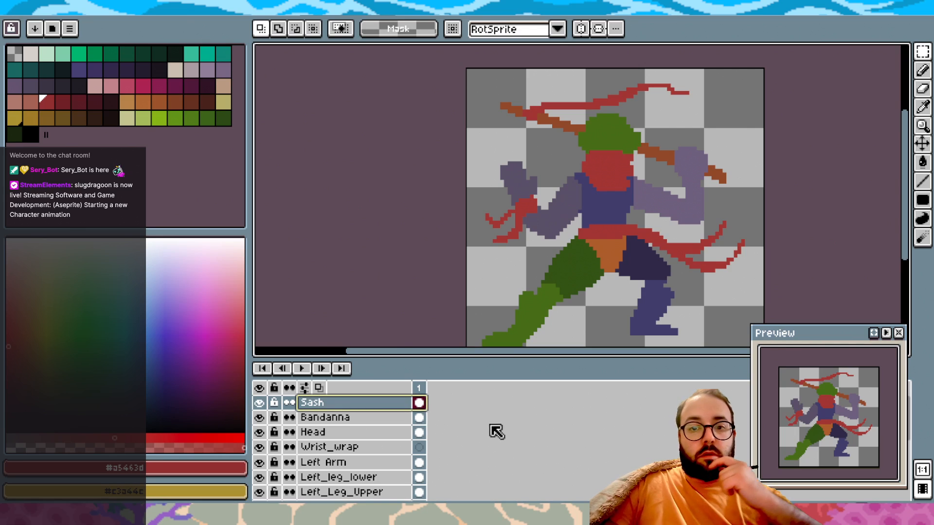
mouse_move(345, 410)
mouse_down()
mouse_move(348, 495)
mouse_move(340, 423)
mouse_move(348, 423)
mouse_move(343, 464)
mouse_move(353, 494)
mouse_move(351, 411)
mouse_up()
scroll(449, 435, up, 3)
drag(349, 453, 350, 431)
scroll(369, 414, up, 3)
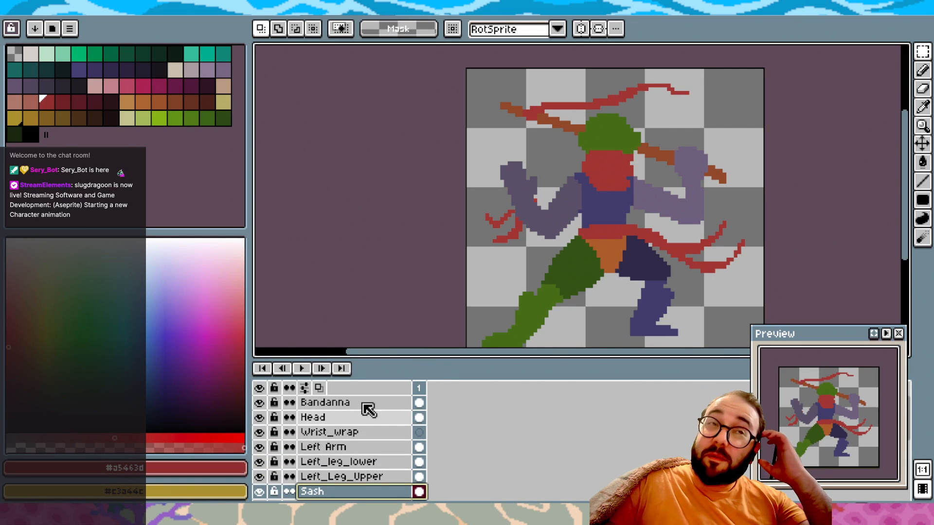
Examine the order of the layers from Bandanna down to Silhouette
click(346, 417)
key(Down)
key(Down)
key(Down)
key(Down)
key(Down)
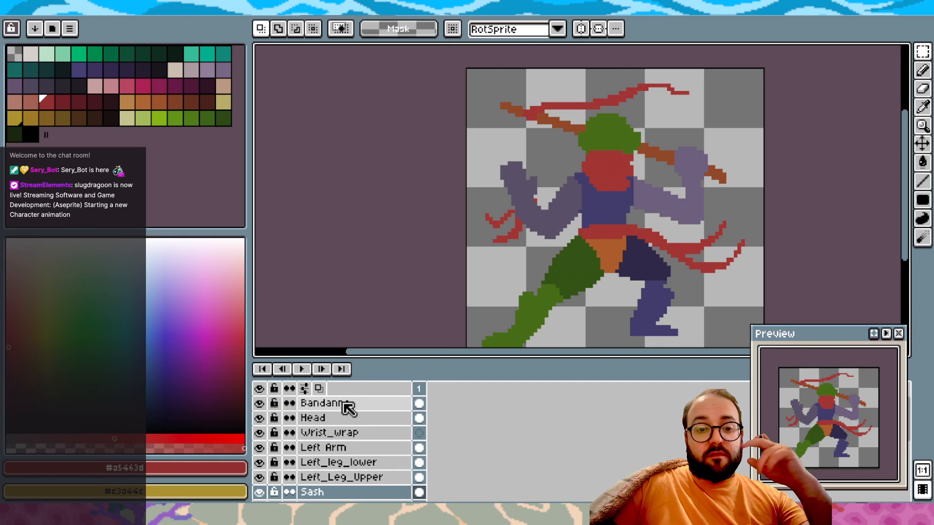
key(Down)
key(Down)
key(Down)
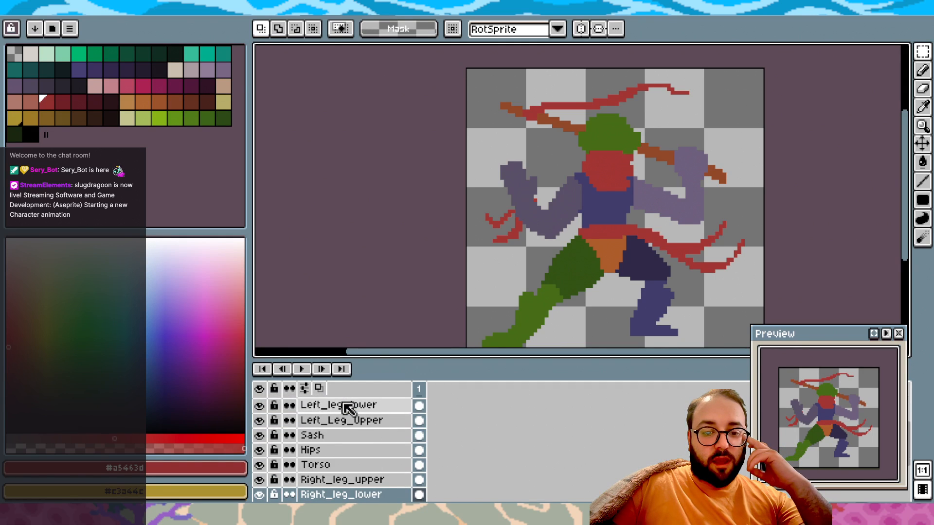
key(Down)
key(Down)
key(Down)
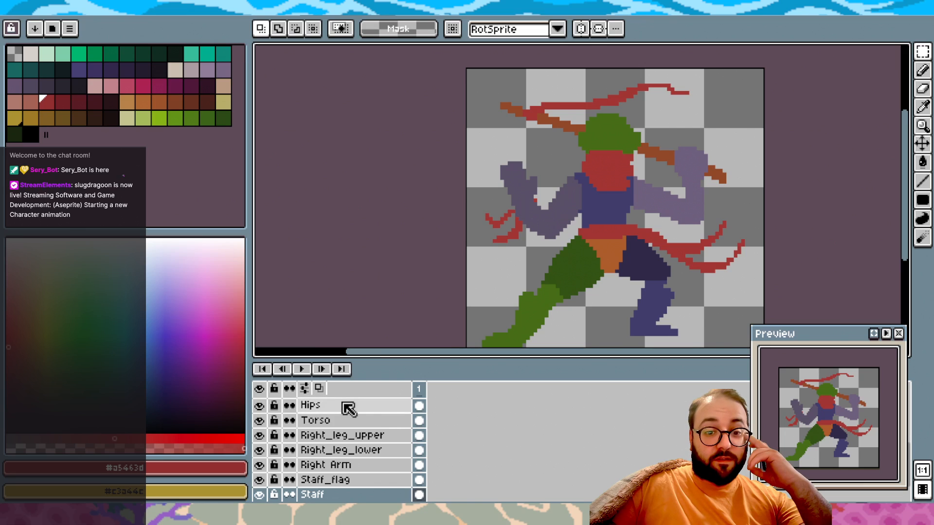
key(Up)
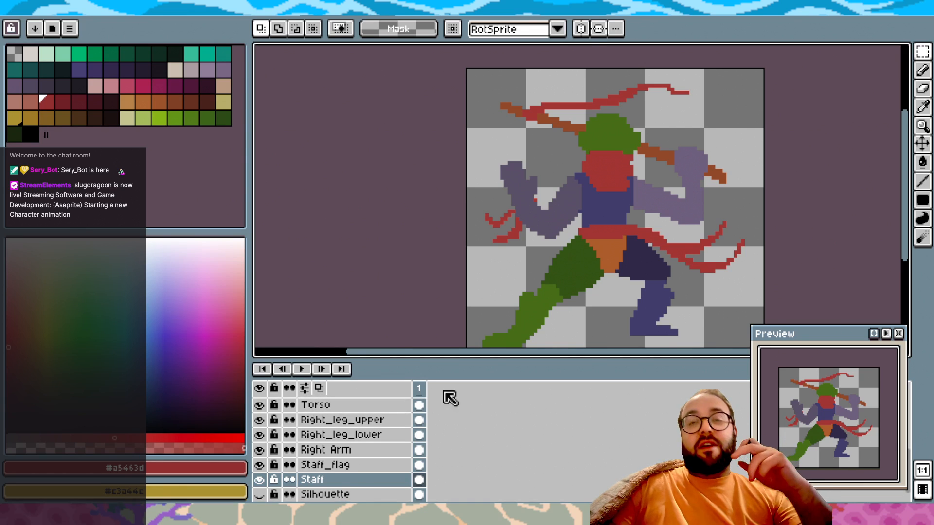
Compare the coloured body parts with the Silhouette layer by toggling layer visibility, leaving only the Silhouette hidden
scroll(386, 255, down, 2)
click(259, 401)
click(258, 402)
click(260, 387)
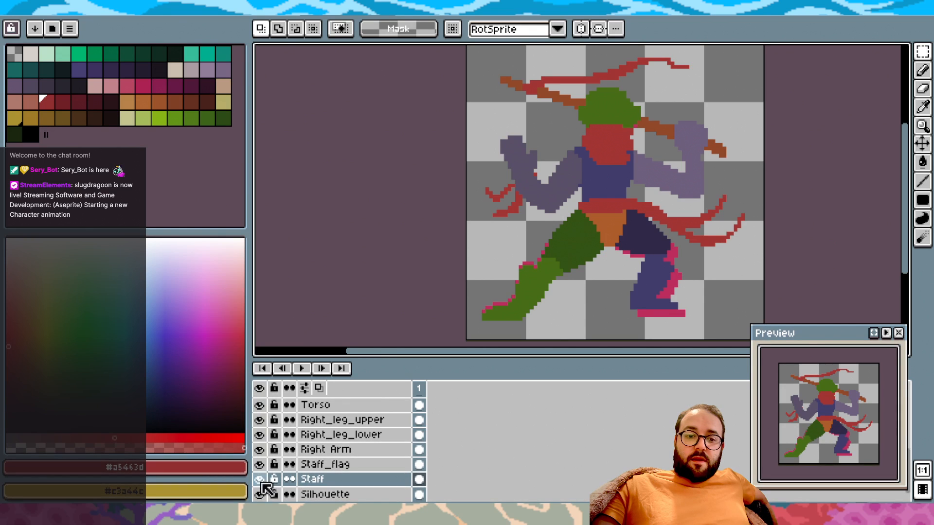
click(261, 388)
click(260, 494)
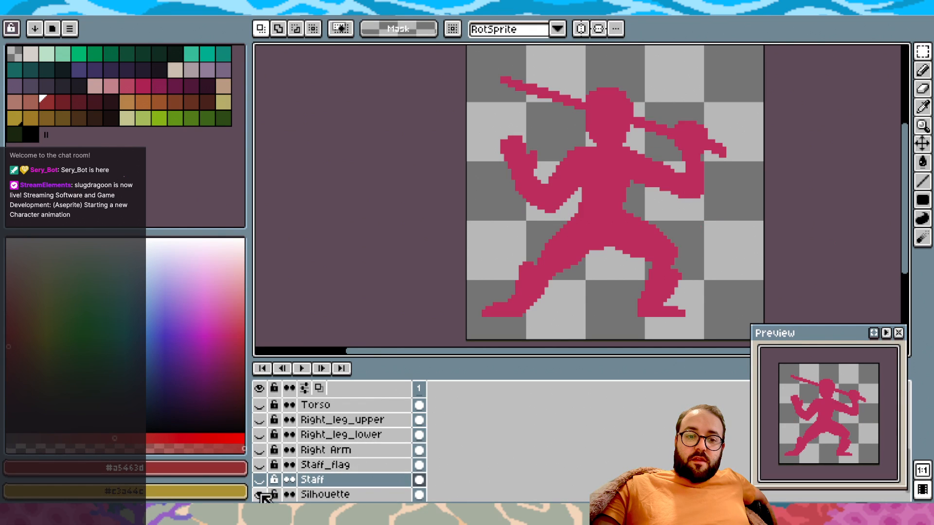
click(260, 388)
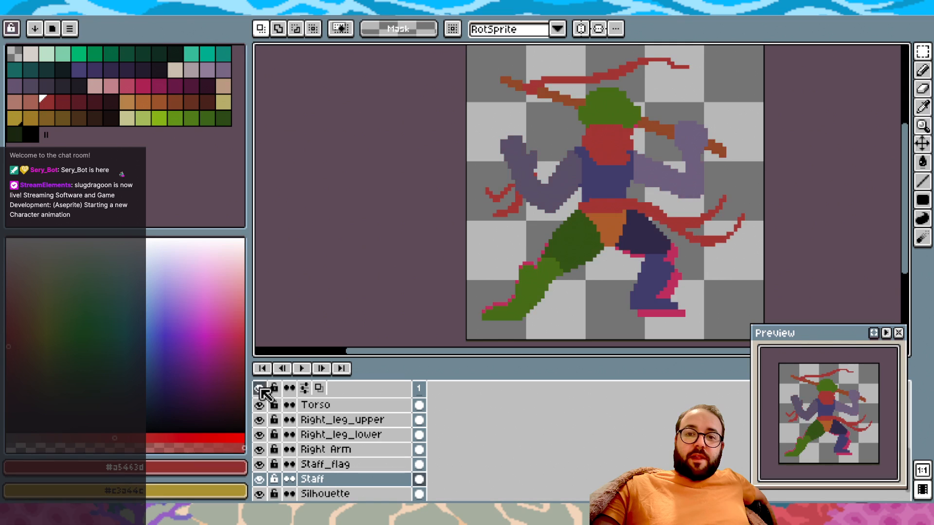
click(260, 494)
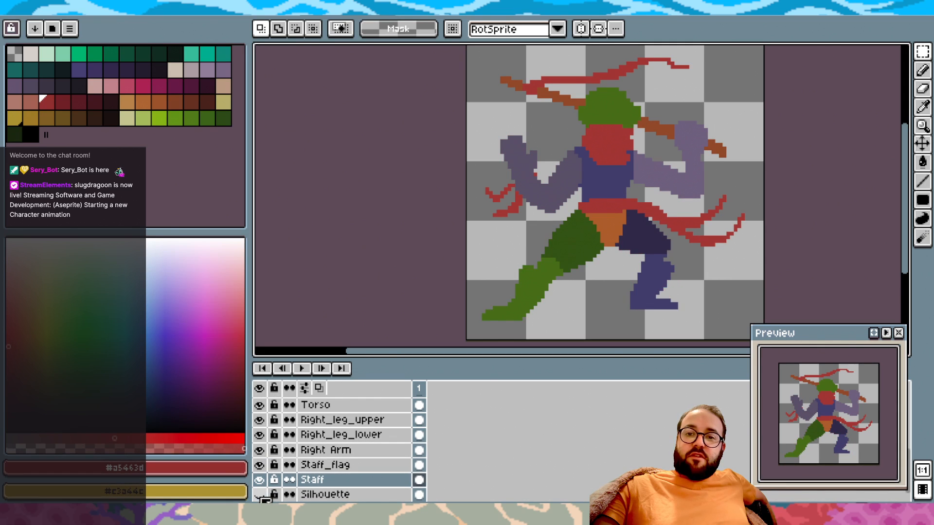
Toggle the Left Arm layer's visibility off and on to check what it covers
scroll(384, 409, up, 5)
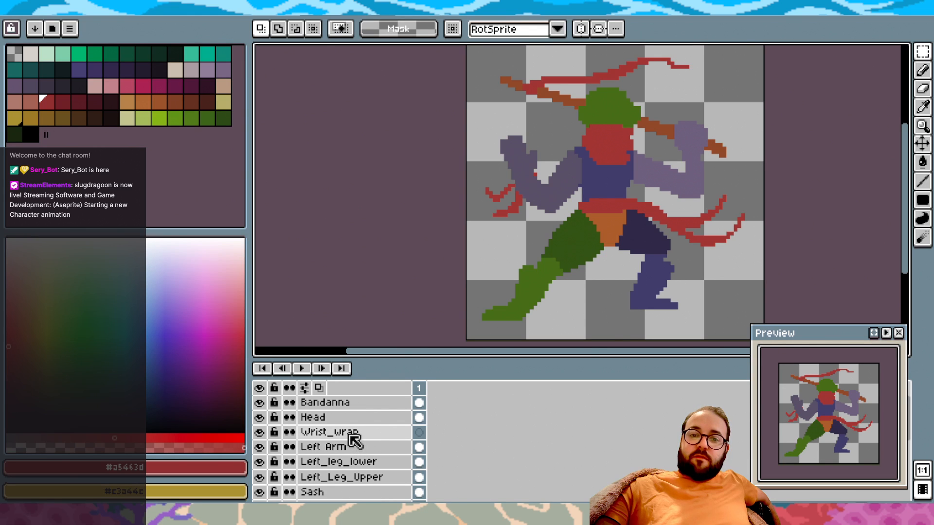
click(259, 446)
click(259, 447)
click(259, 447)
click(260, 447)
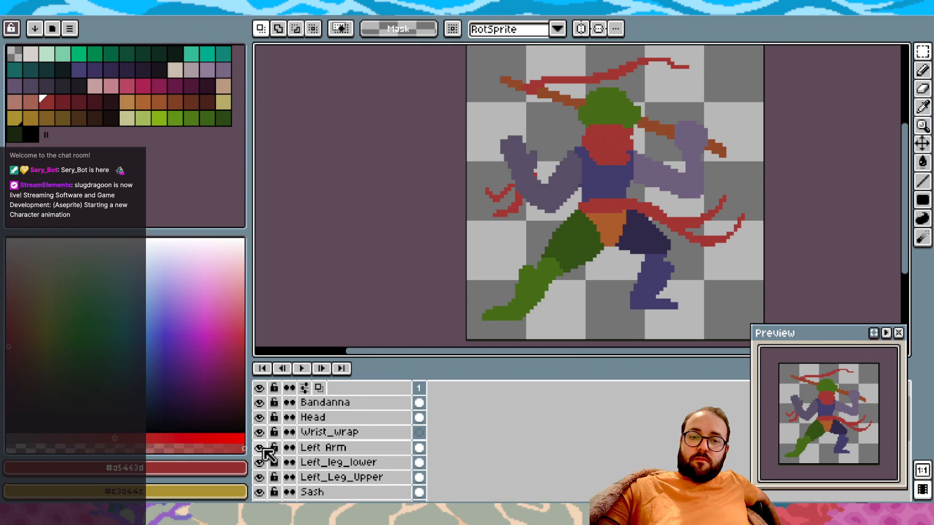
Paste the copied wrist cloth in place on the Wrist_wrap layer and deselect it
click(278, 437)
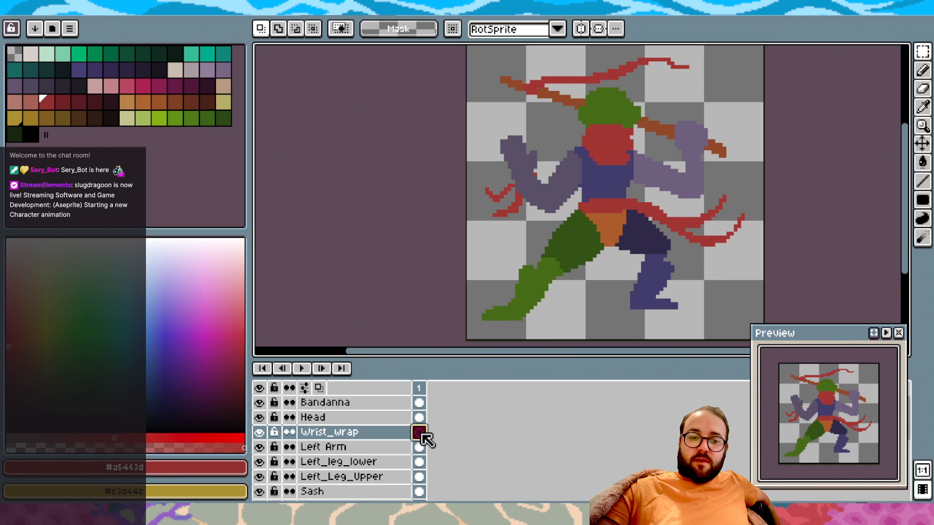
click(398, 435)
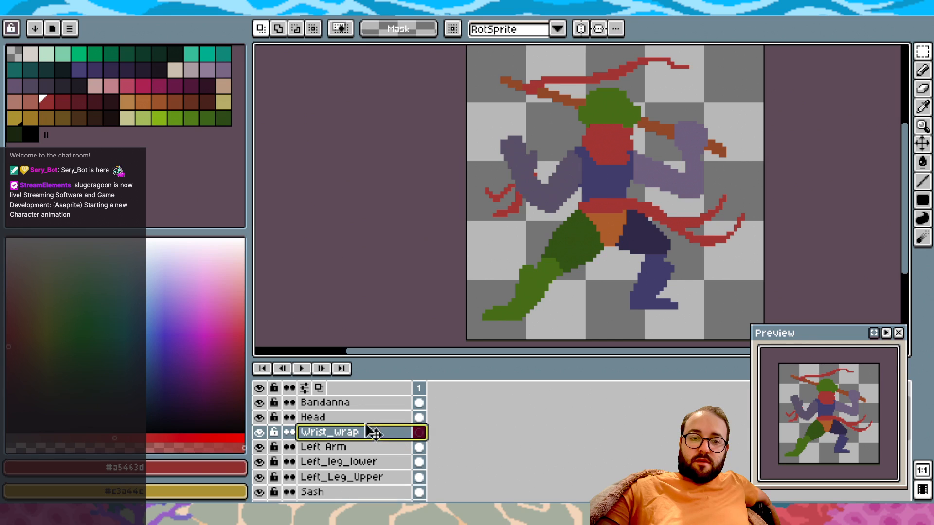
right_click(425, 436)
click(419, 432)
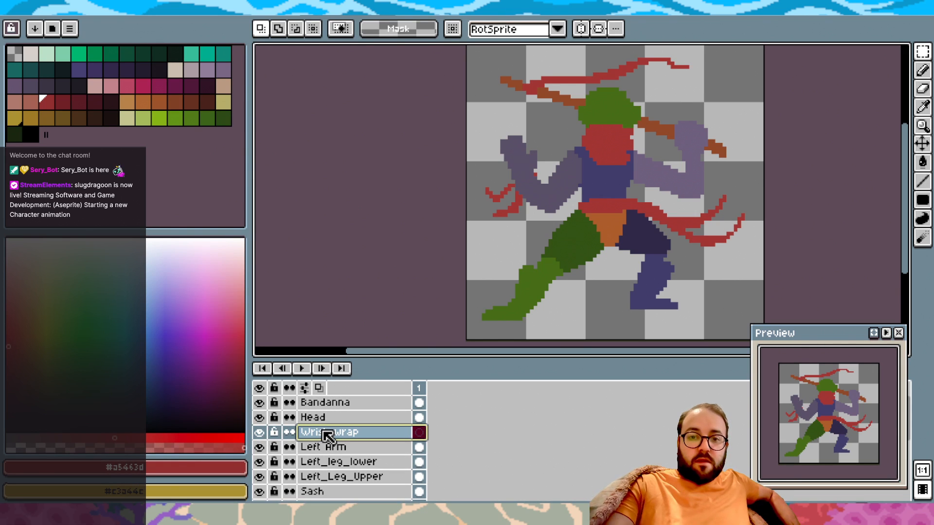
key(ctrl+t)
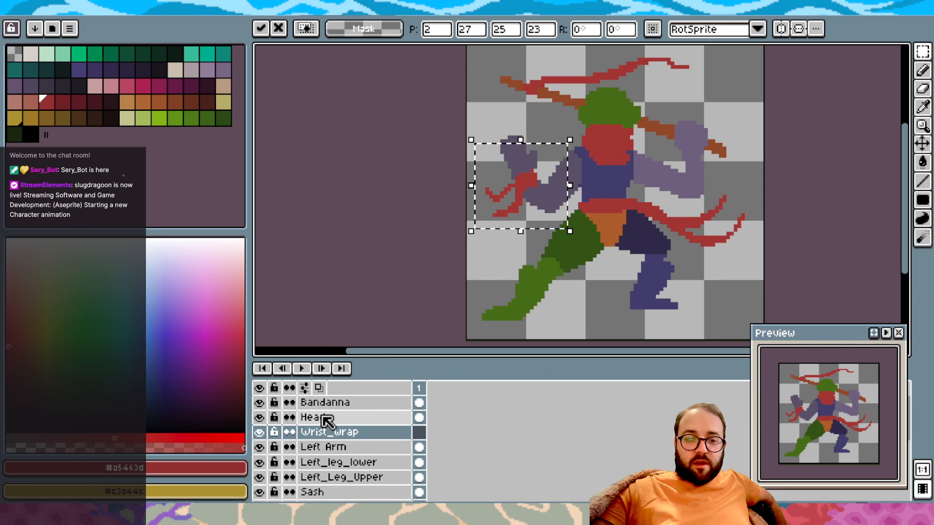
click(489, 276)
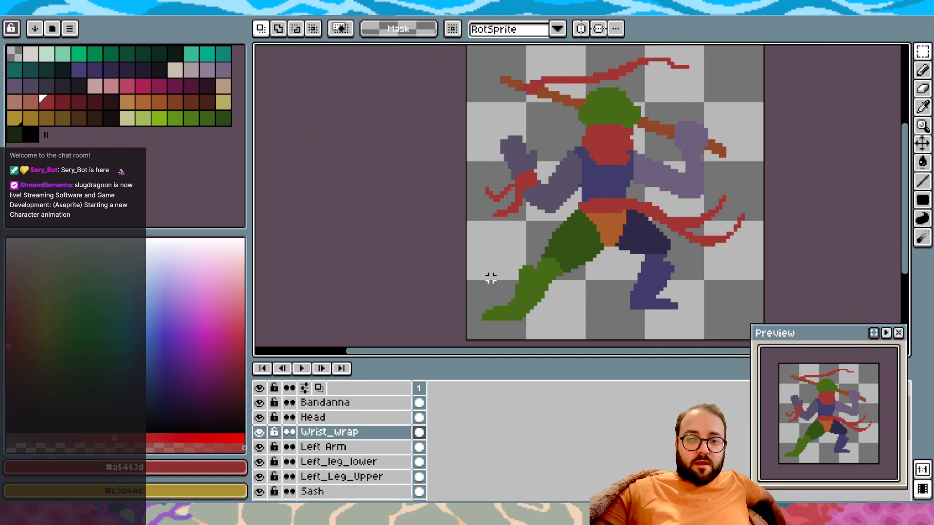
Hide the Wrist_wrap layer and delete the leftover wrist cloth from the Sash layer
click(260, 432)
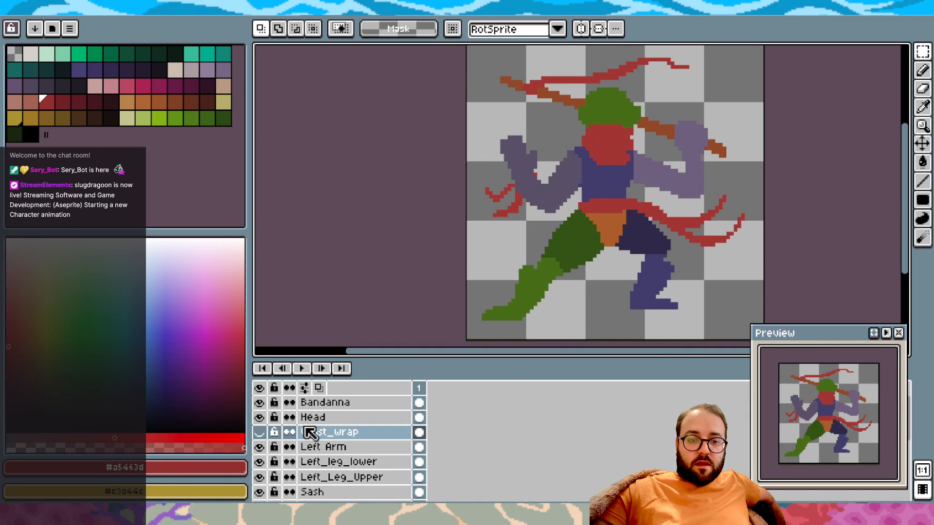
scroll(308, 432, down, 3)
click(259, 414)
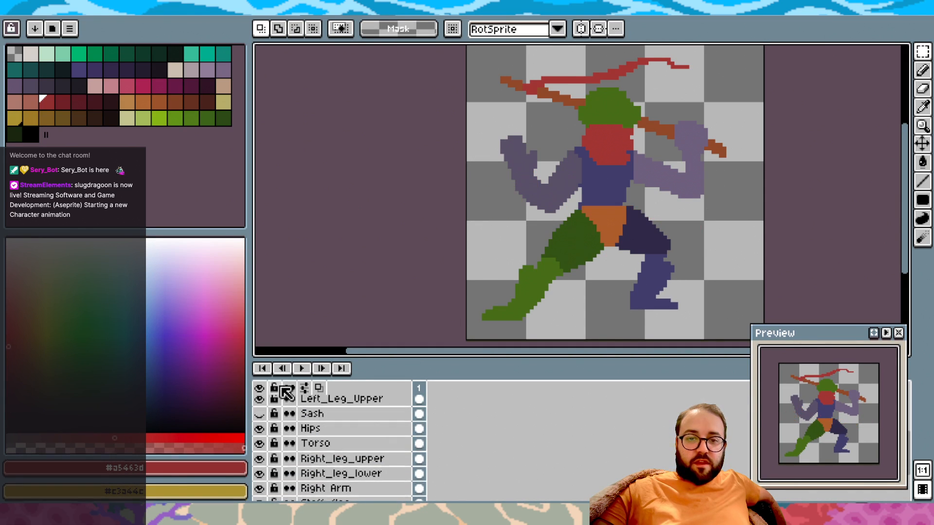
click(260, 414)
click(320, 416)
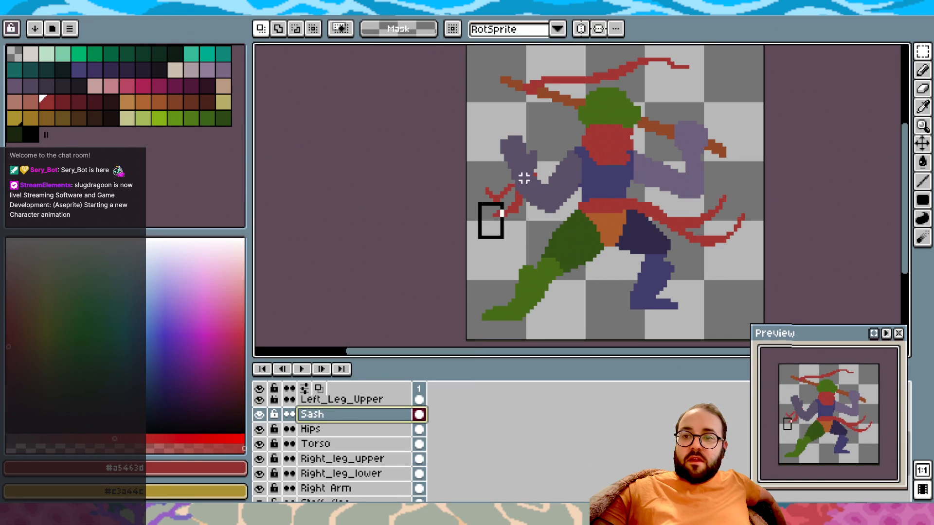
drag(476, 242, 572, 134)
click(564, 137)
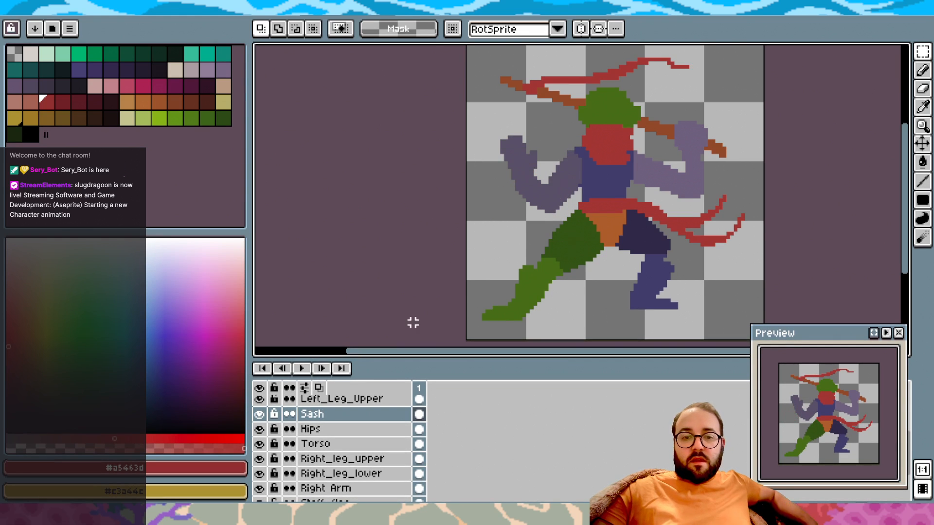
Show the Wrist_wrap layer again and make it the active layer
scroll(301, 432, up, 5)
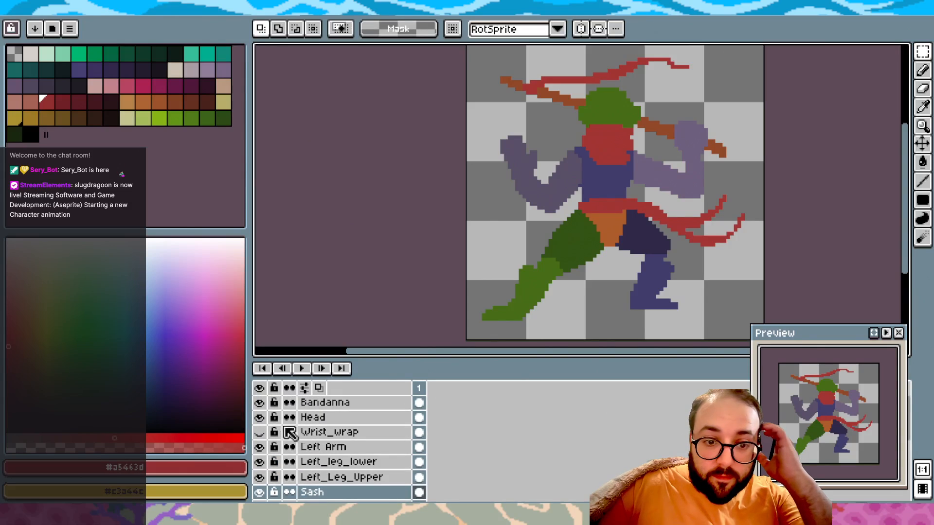
click(259, 432)
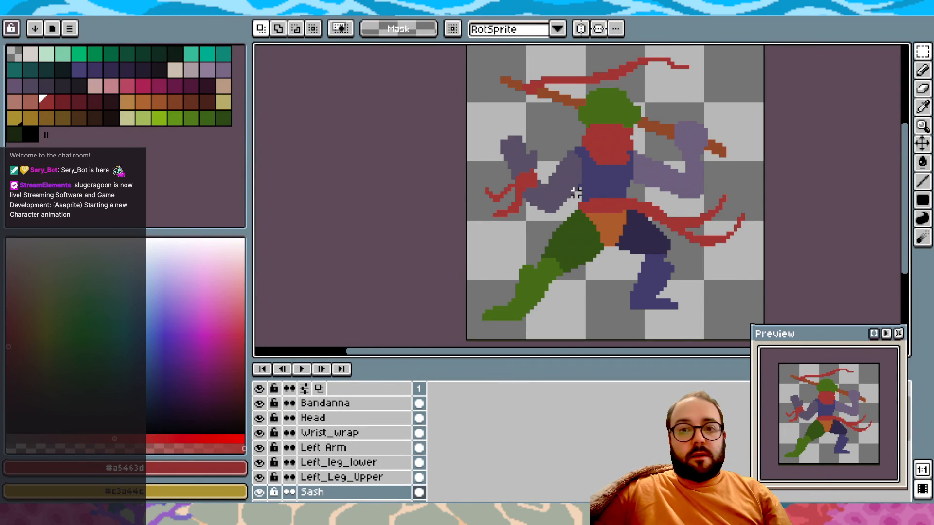
scroll(575, 192, up, 1)
key(alt)
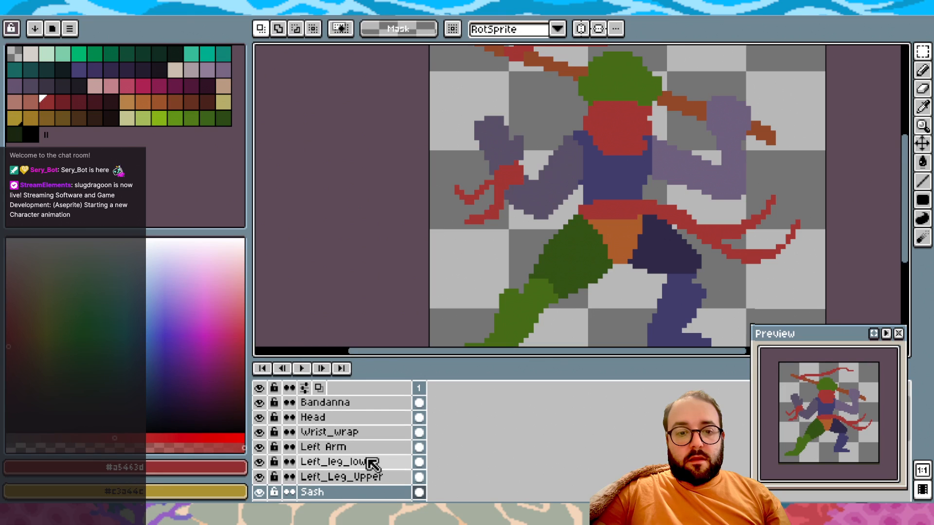
click(371, 432)
scroll(451, 243, up, 1)
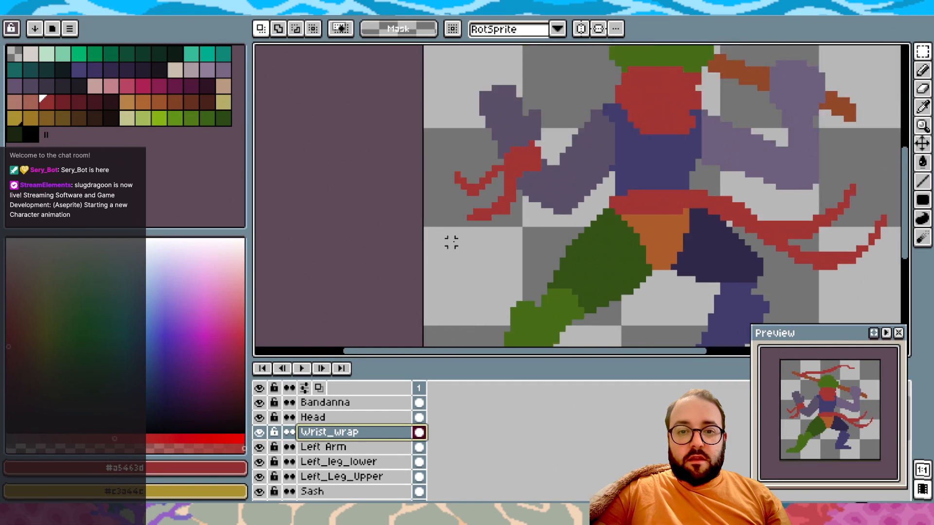
scroll(451, 243, up, 1)
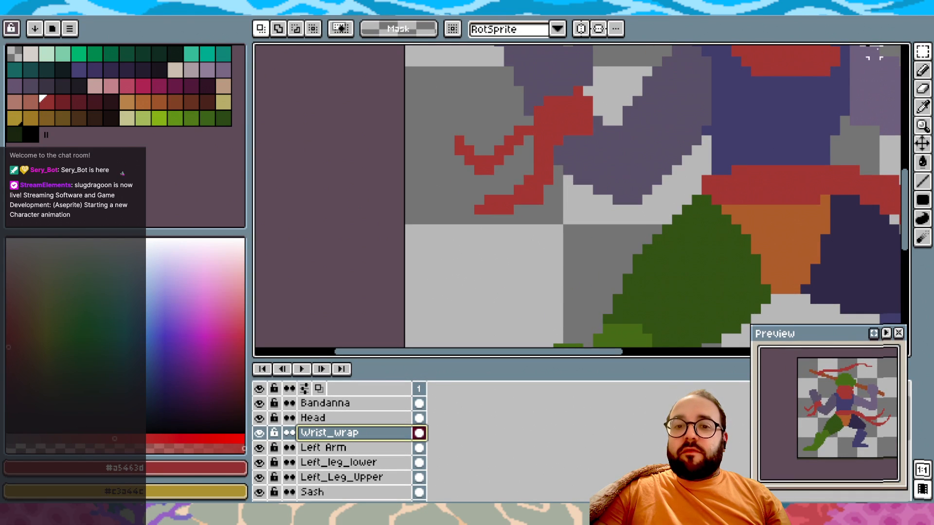
Shift the end of the wrist cloth's lower tail up by one pixel on the Wrist_wrap layer
drag(466, 243, 533, 196)
click(577, 229)
key(i)
key(m)
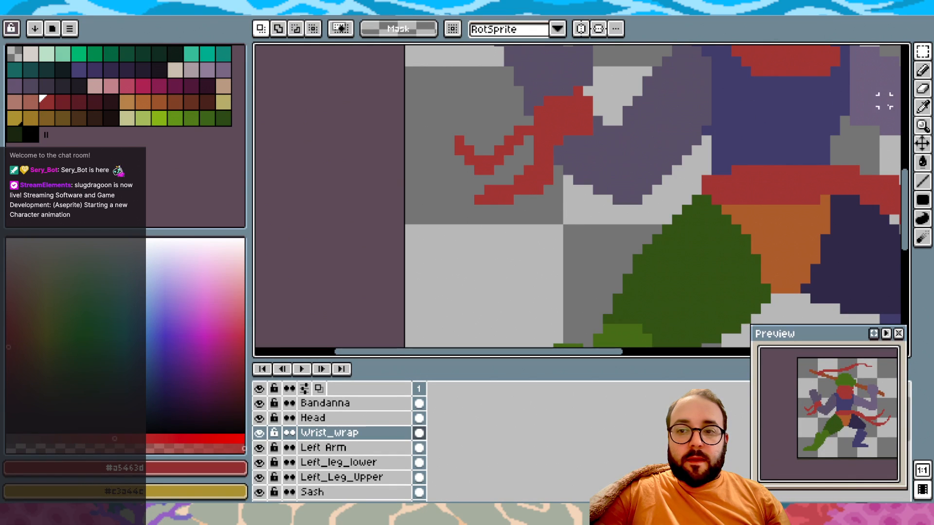
Extend the wrist cloth's lower tail outward with a thin 1 px Pencil line in the cloth's own red, undoing the overlong first stroke
click(922, 89)
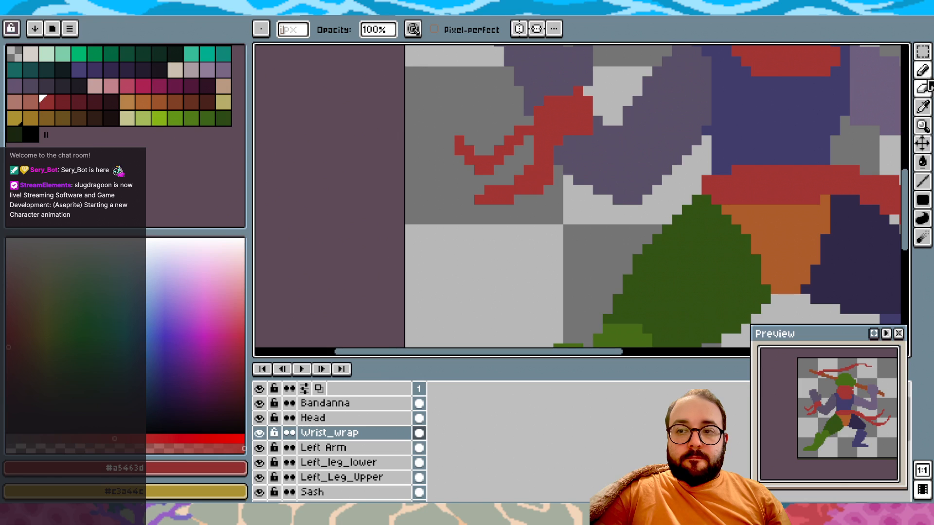
click(922, 71)
alt+click(533, 185)
click(519, 200)
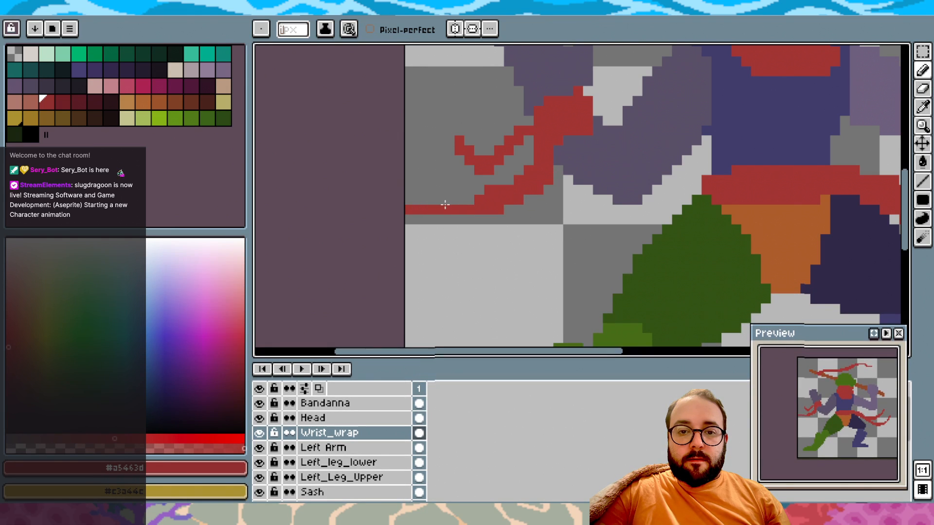
key(ctrl+z)
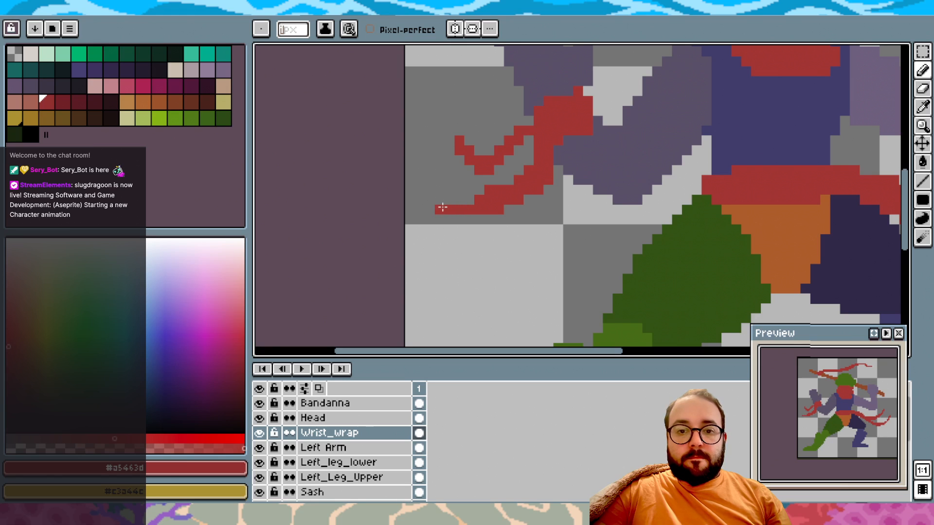
Reshape the wrist cloth's upper tail by raising its tip one pixel and thickening its curve in red
scroll(519, 188, down, 3)
scroll(519, 191, up, 3)
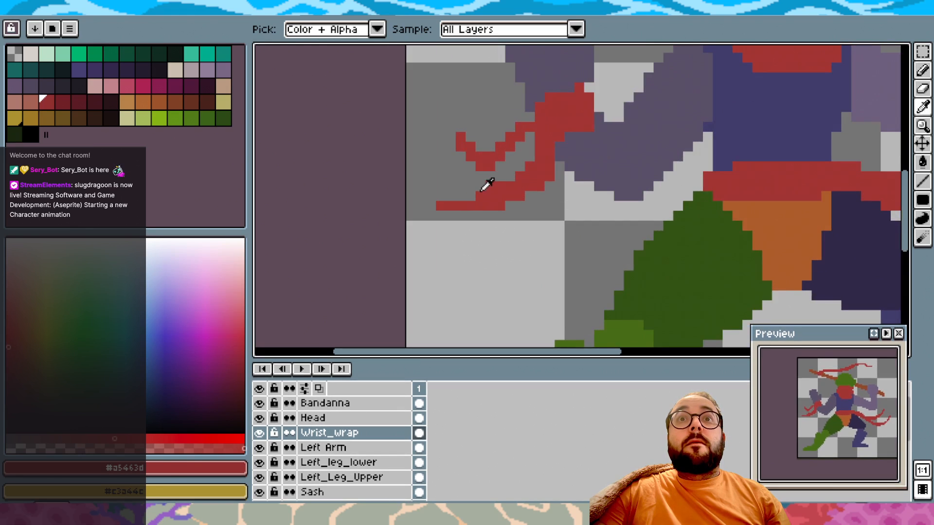
alt+click(472, 185)
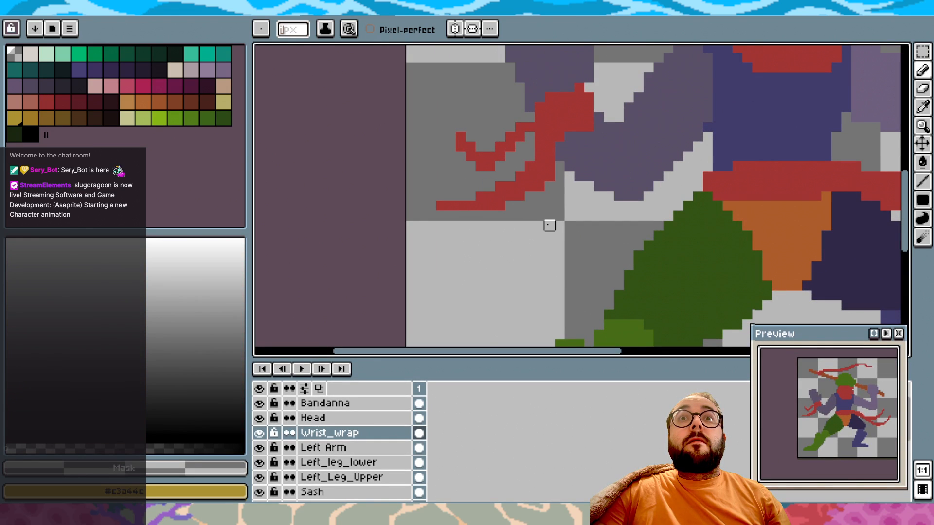
scroll(549, 225, down, 1)
alt+click(540, 164)
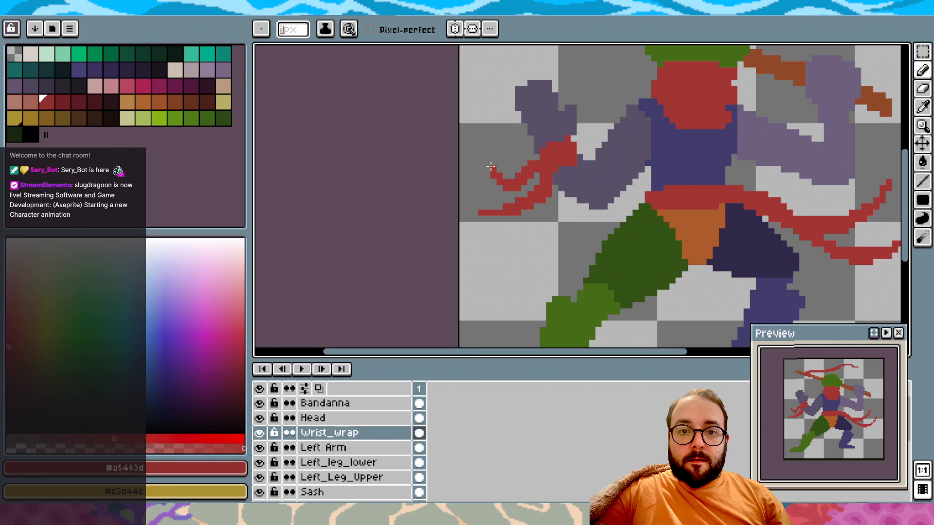
scroll(589, 130, down, 2)
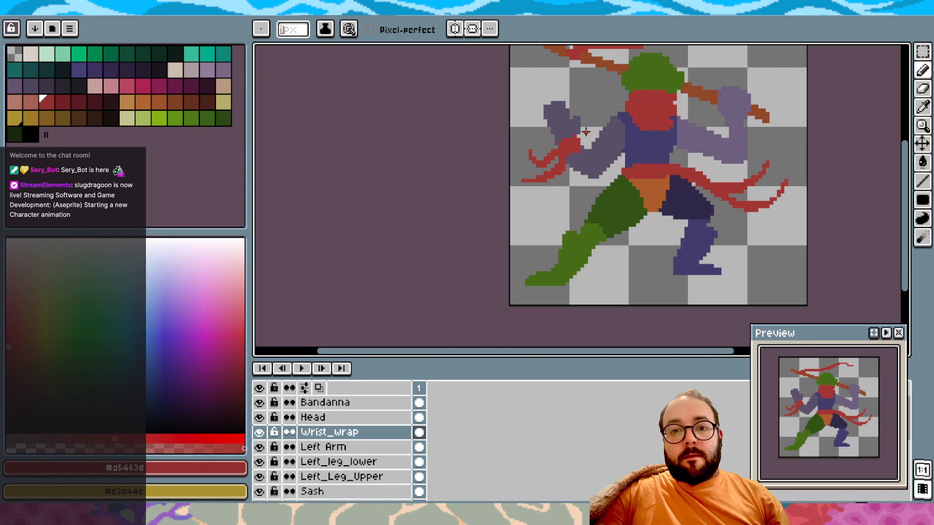
Trim the edges of the wrist wrap to a slimmer band using the transparent colour, resample the red and undo the stray edit
scroll(589, 130, up, 3)
key(alt)
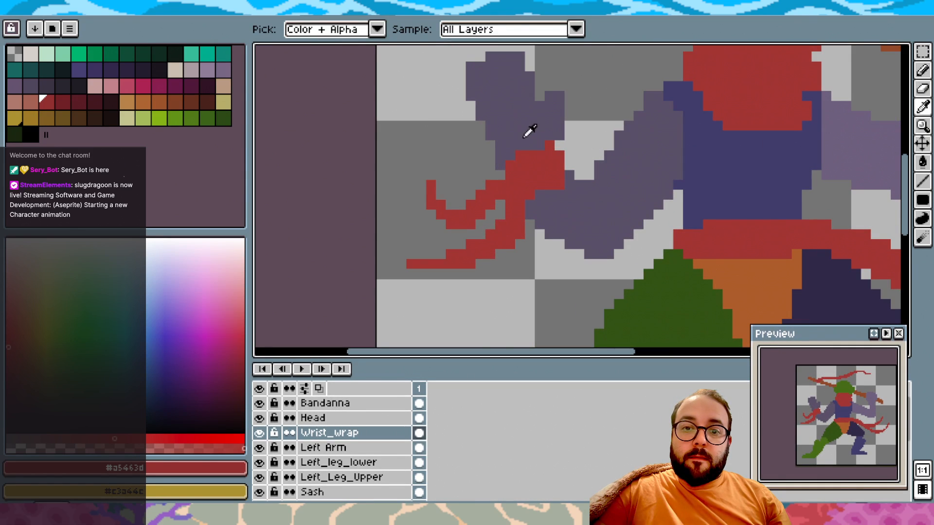
alt+click(588, 106)
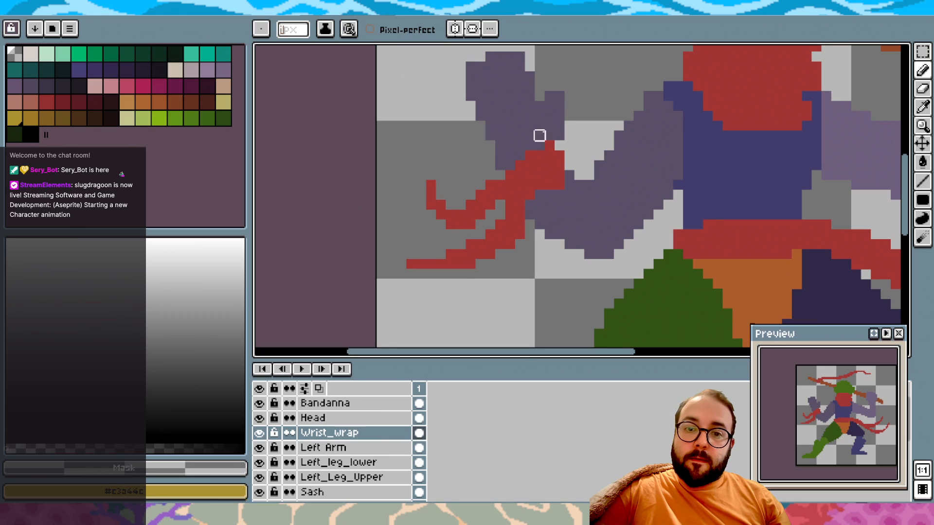
key(alt)
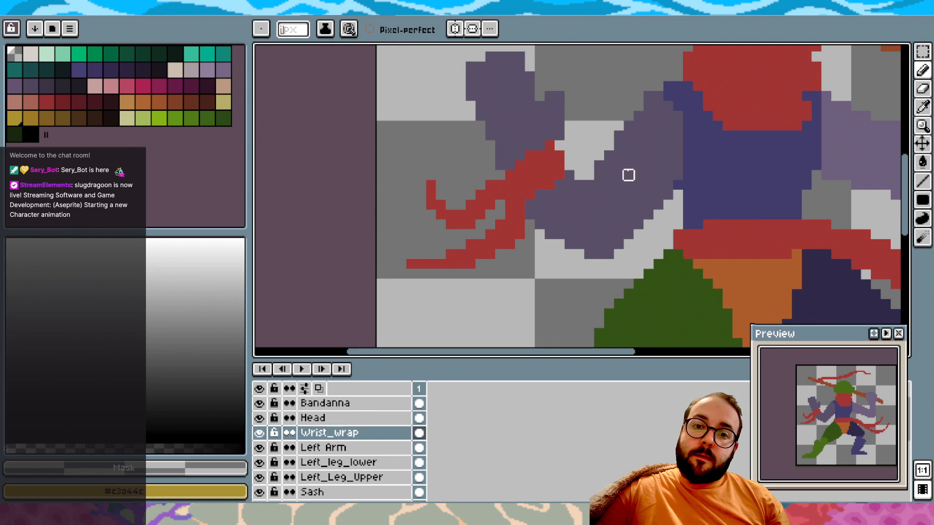
key(alt)
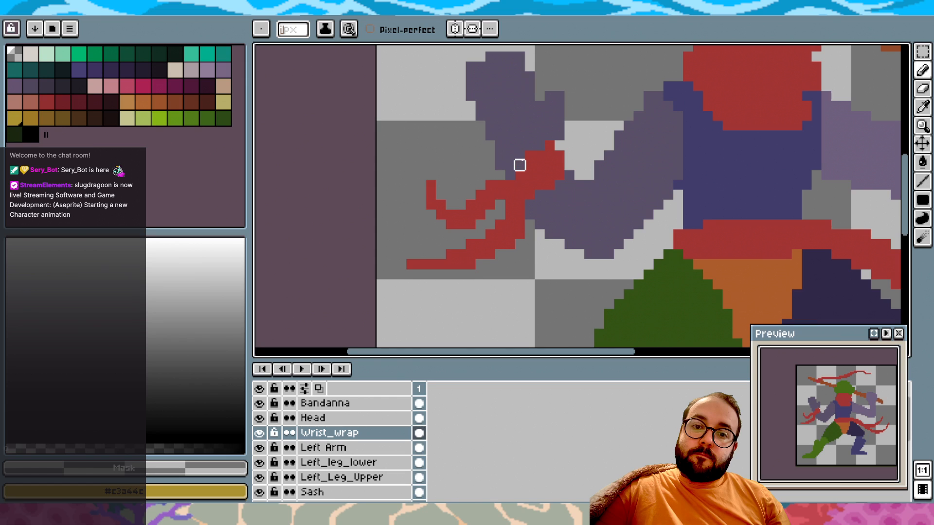
key(alt)
key(alt)
alt+click(549, 155)
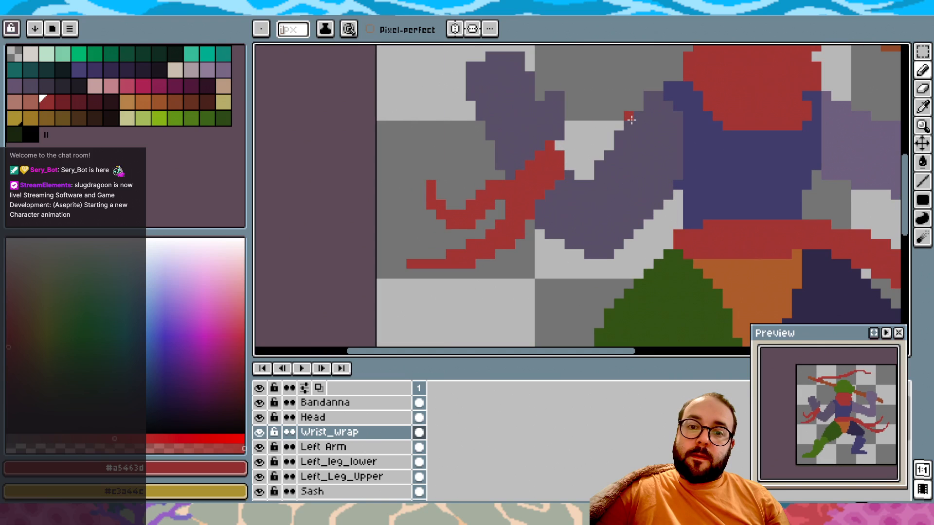
key(ctrl+z)
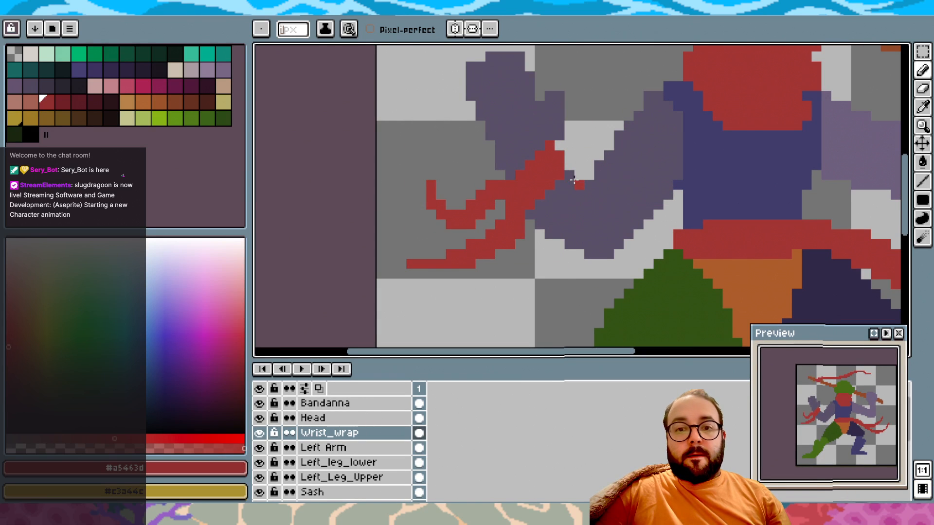
Clean up the fork where the wrist cloth splits into two tails with the transparent colour, and resample the cloth's red
scroll(574, 180, down, 2)
scroll(575, 180, up, 3)
key(i)
click(477, 217)
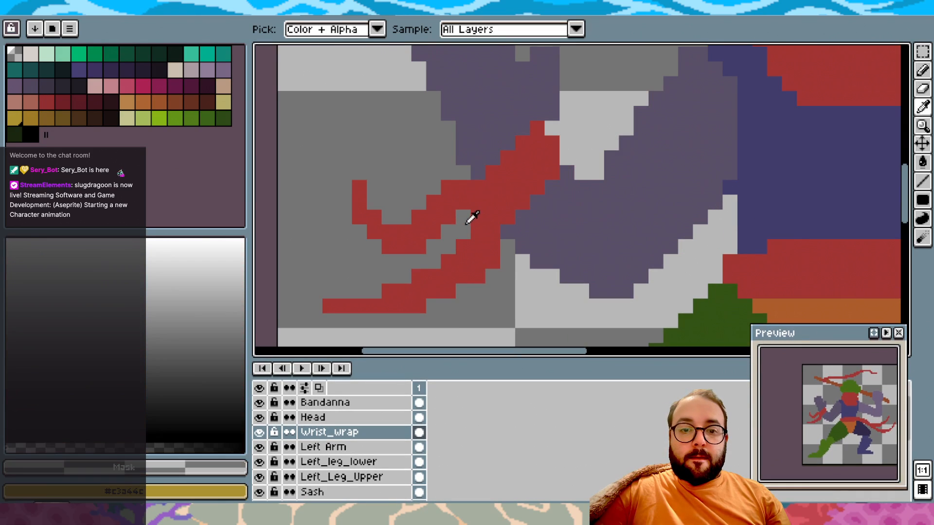
key(b)
scroll(596, 232, down, 3)
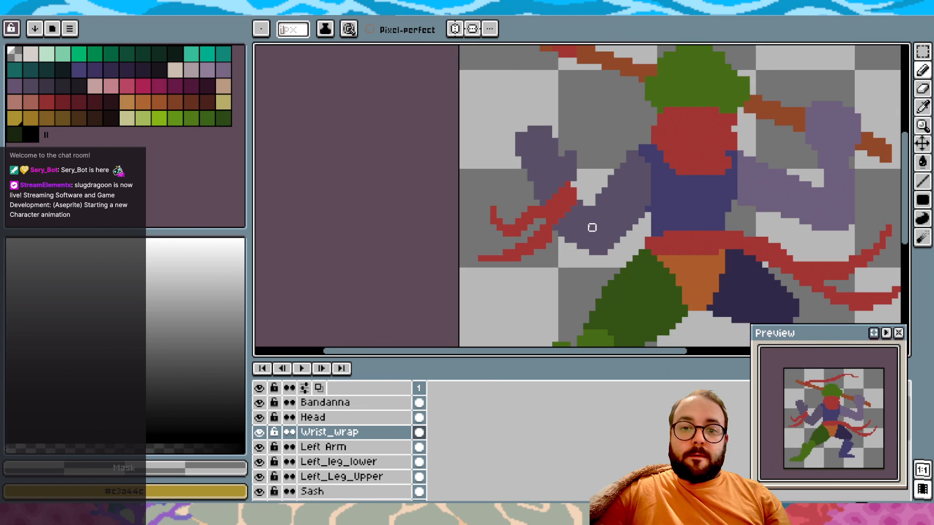
alt+click(568, 193)
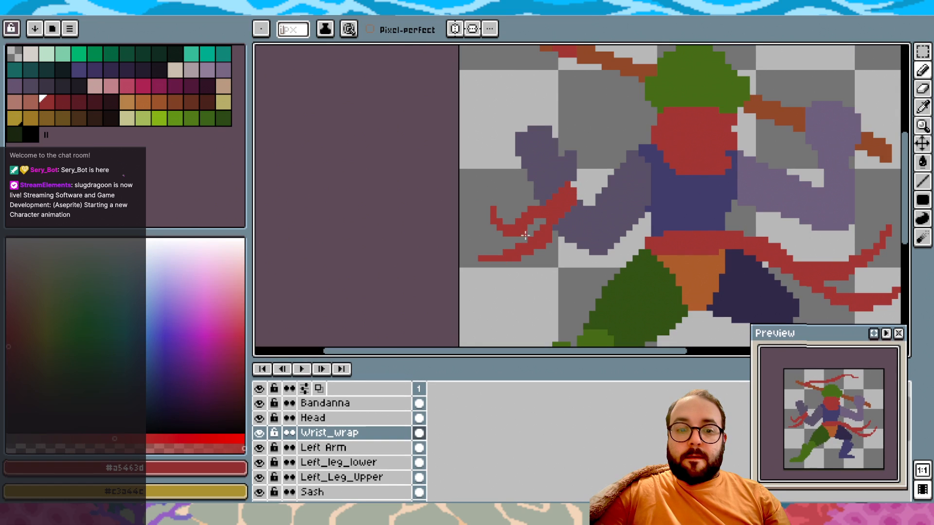
Move a 5 by 4 px section in the middle of the ribbon on the Staff_flag layer three pixels toward its knot
click(365, 407)
scroll(468, 334, up, 3)
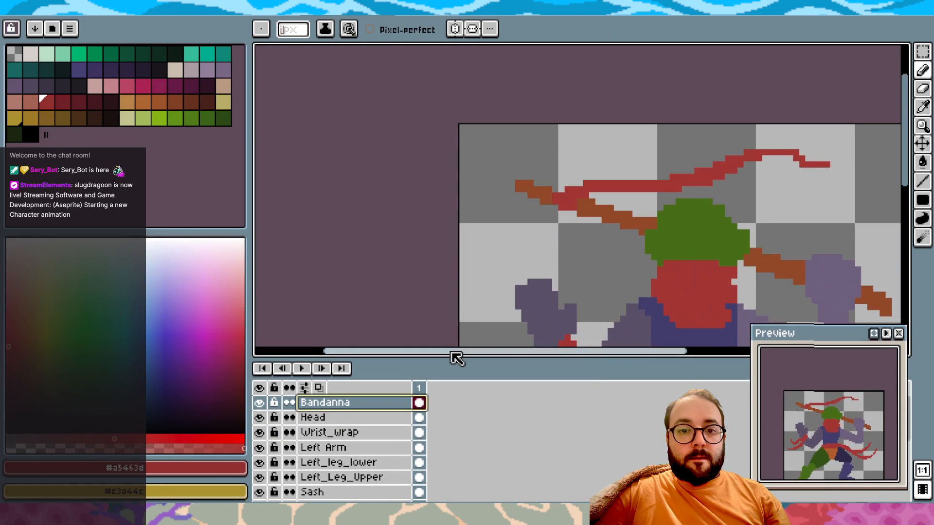
scroll(411, 417, down, 5)
scroll(368, 444, down, 1)
click(355, 448)
scroll(591, 235, up, 2)
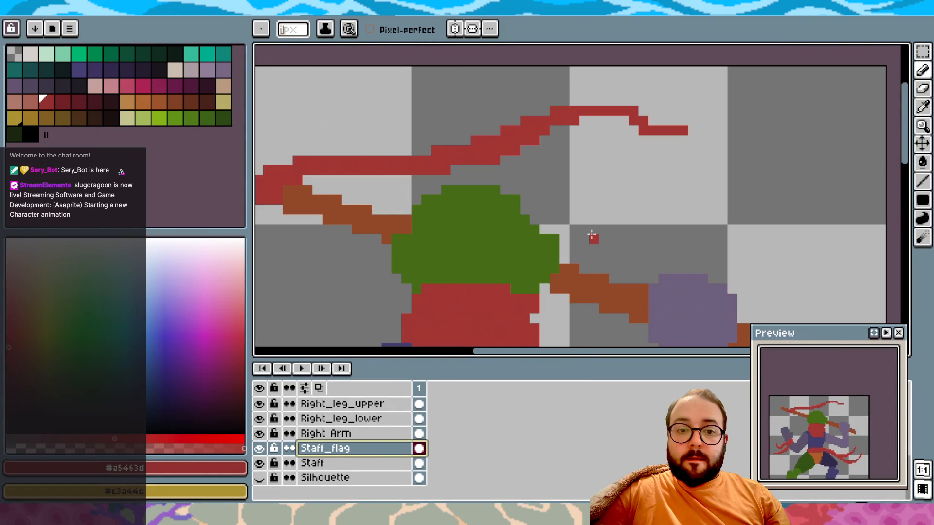
scroll(440, 233, left, 3)
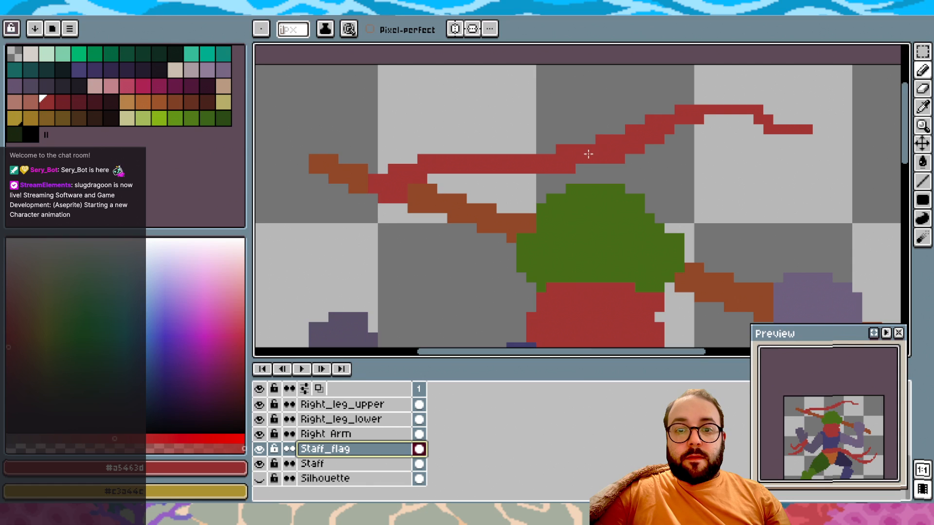
key(m)
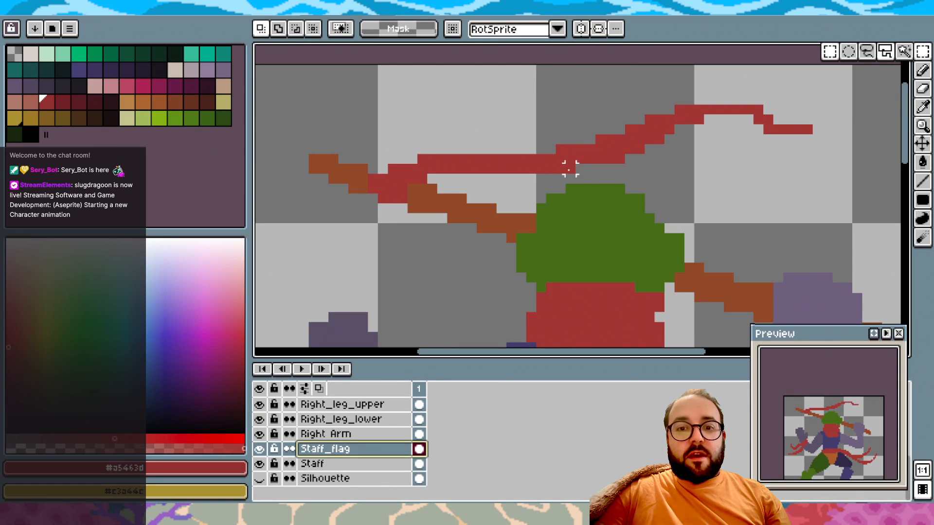
mouse_move(590, 175)
mouse_down()
mouse_move(532, 131)
mouse_move(531, 151)
mouse_up()
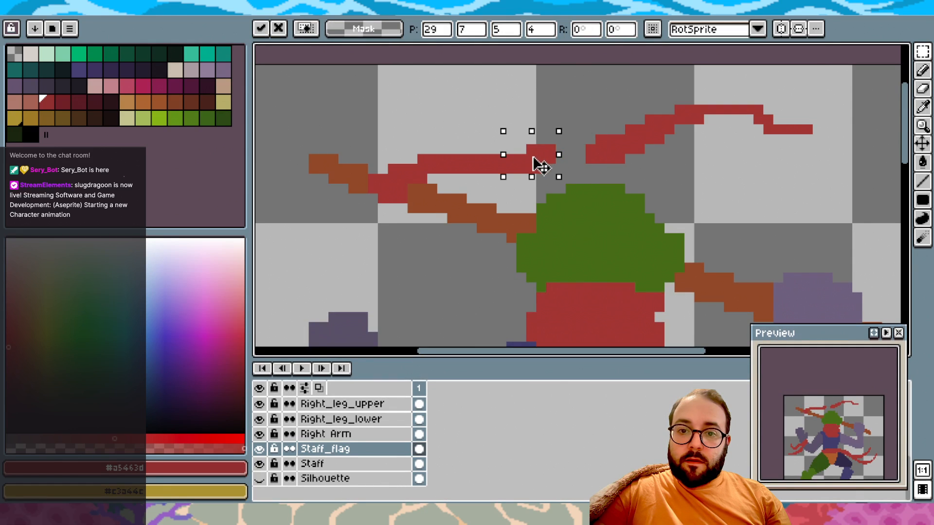
key(ctrl+d)
key(shift+q)
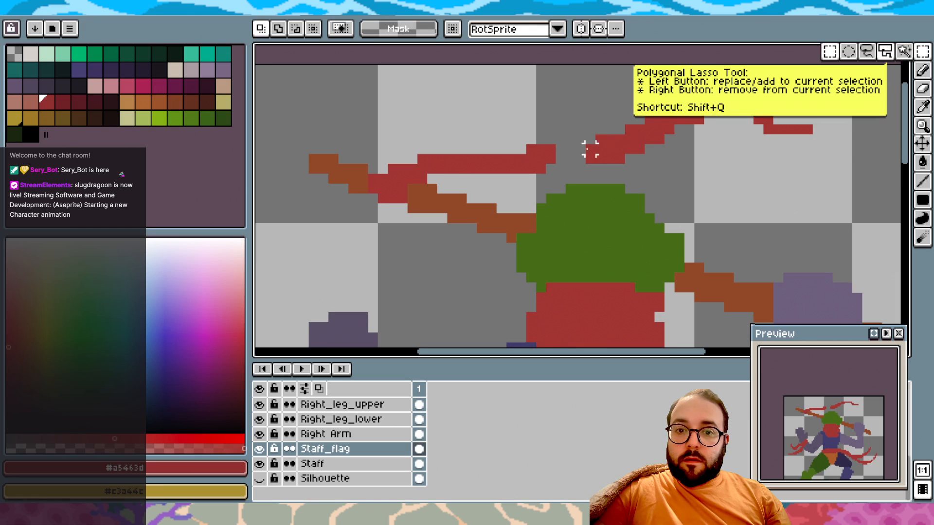
Fill the gap in the staff ribbon with red Pencil pixels to make it continuous
click(923, 71)
drag(560, 151, 580, 152)
scroll(585, 166, down, 2)
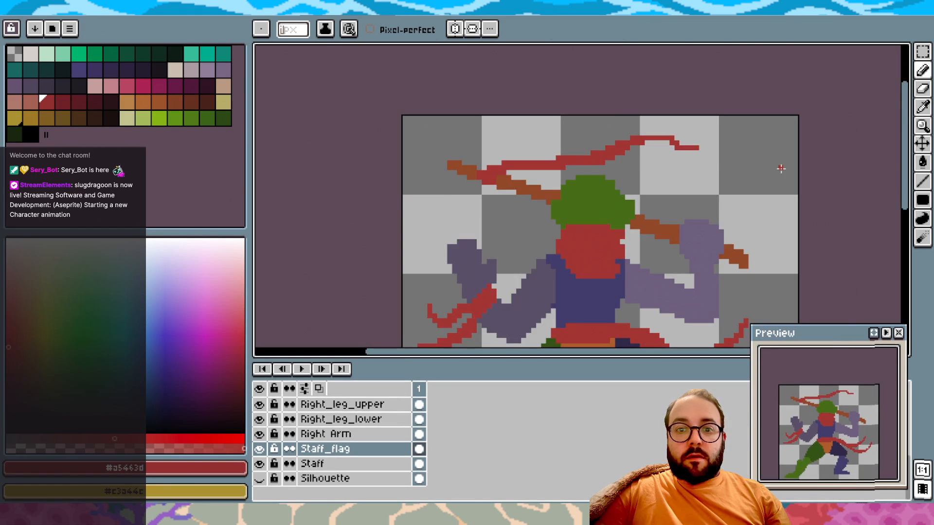
Thicken the sash's waistband upward with red pixels on the Sash layer, squaring off its front corner
drag(741, 343, 733, 168)
scroll(732, 168, up, 1)
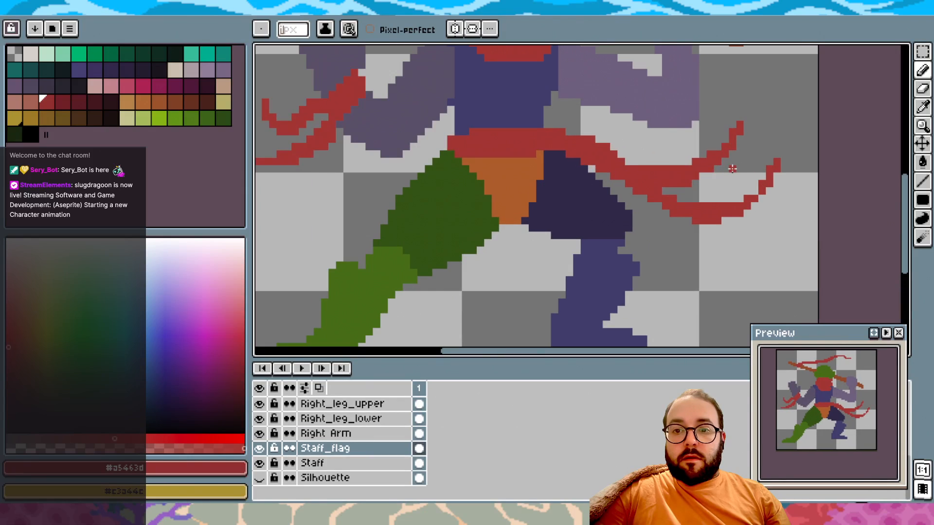
scroll(366, 444, up, 4)
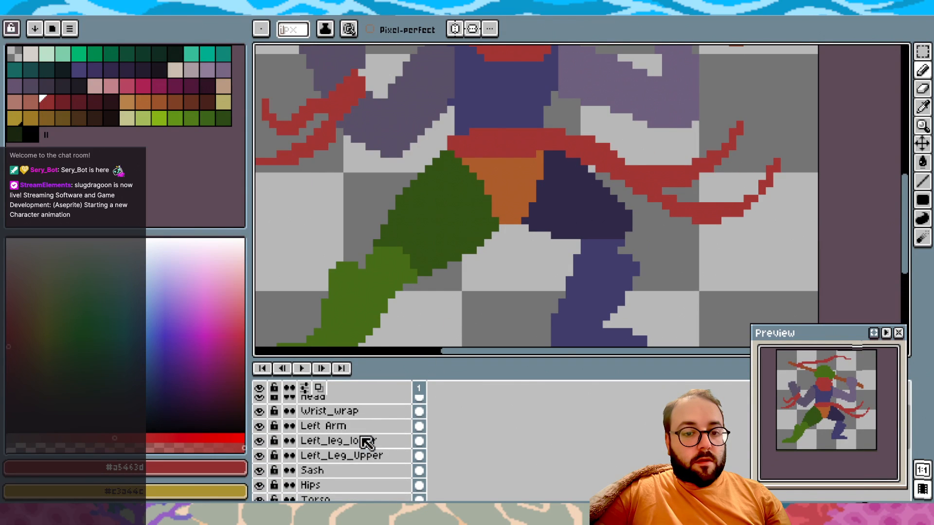
click(346, 471)
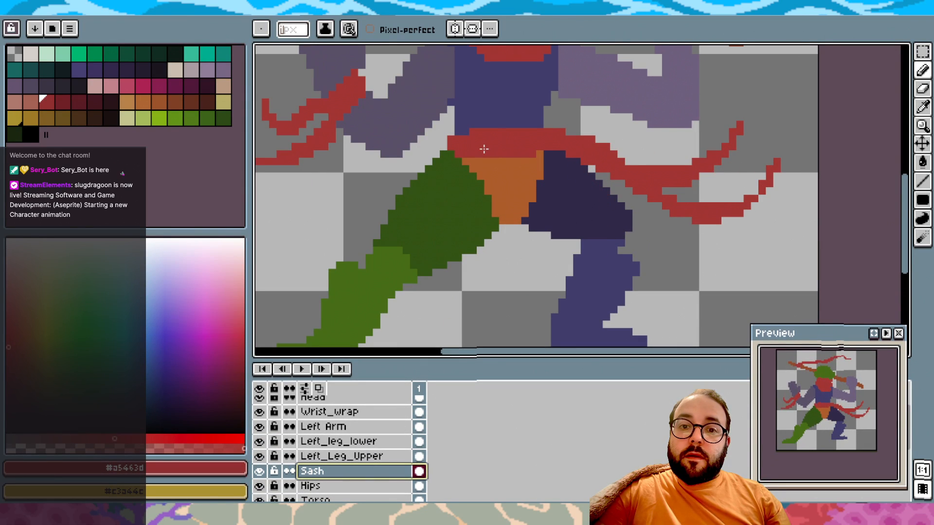
scroll(535, 136, up, 1)
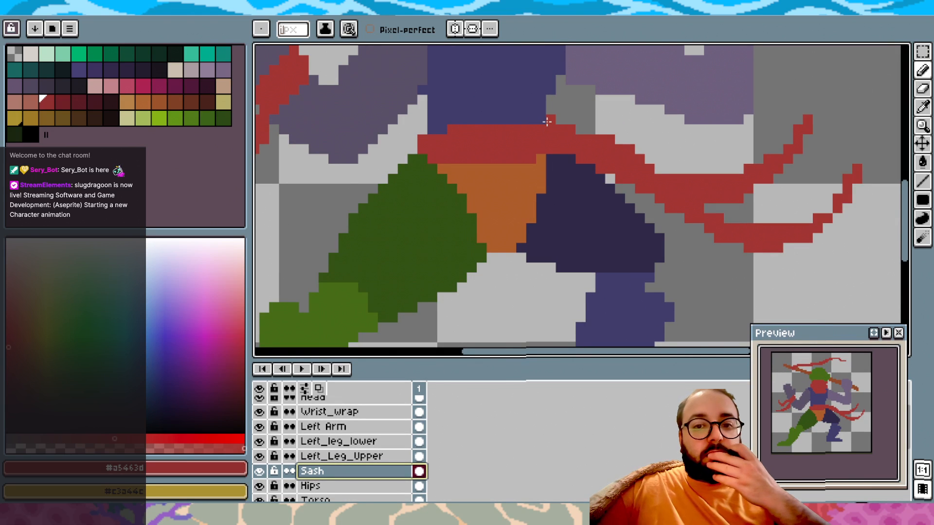
drag(545, 119, 423, 121)
click(430, 129)
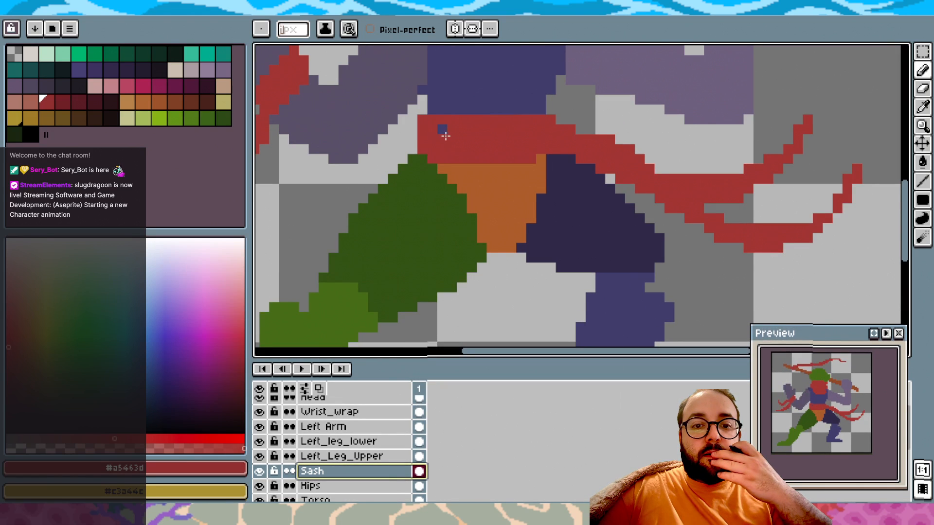
click(442, 129)
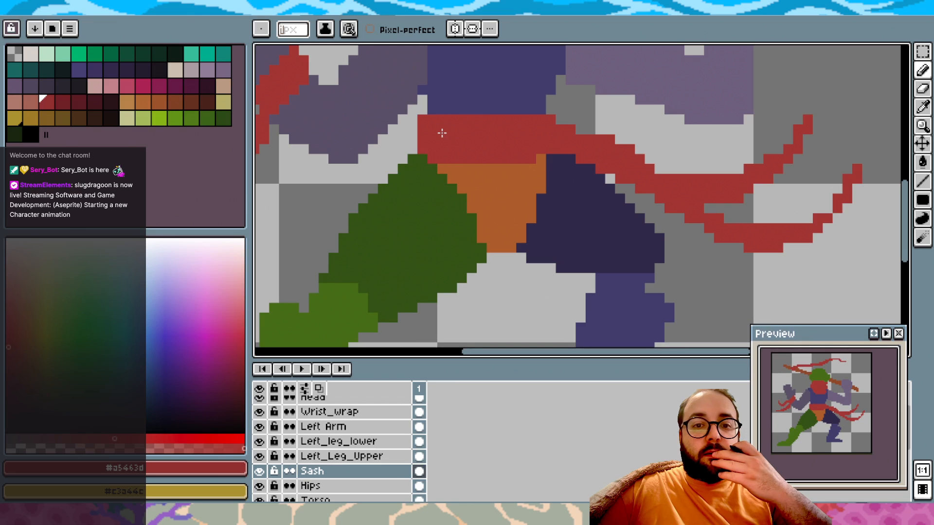
Resample the sash's red and fill out its edges beside the hip and where the tails begin
alt+click(412, 140)
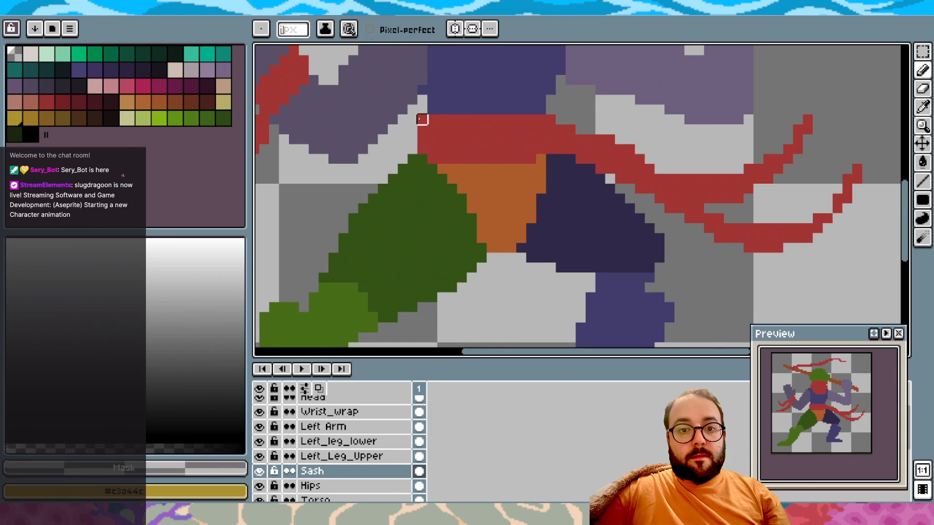
scroll(421, 120, down, 1)
alt+click(470, 142)
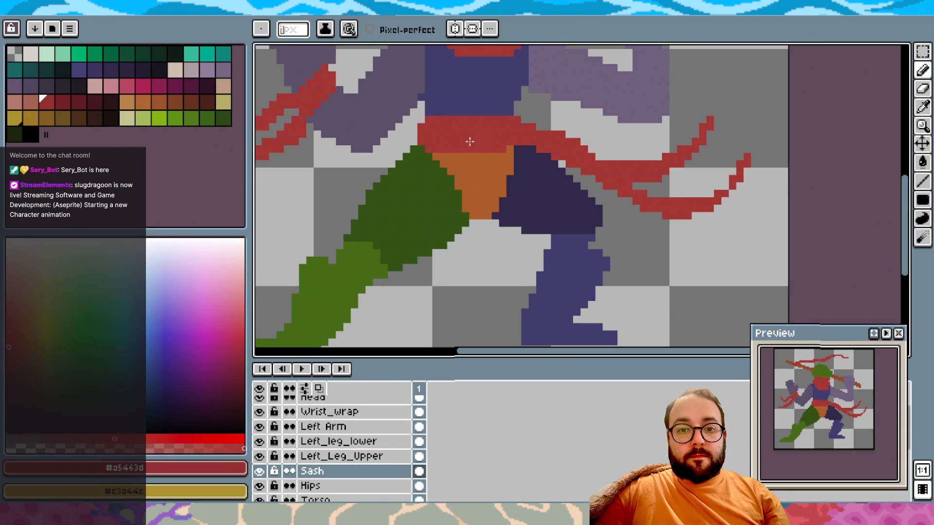
click(517, 150)
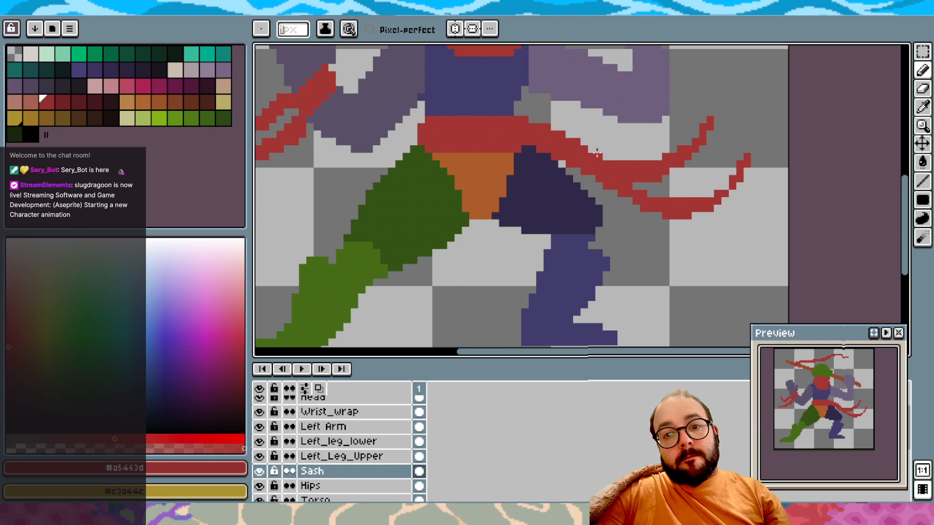
click(612, 157)
Thicken the sash's upper tail with red pixels along its rising inner edge
key(alt)
scroll(665, 193, down, 3)
scroll(652, 161, up, 3)
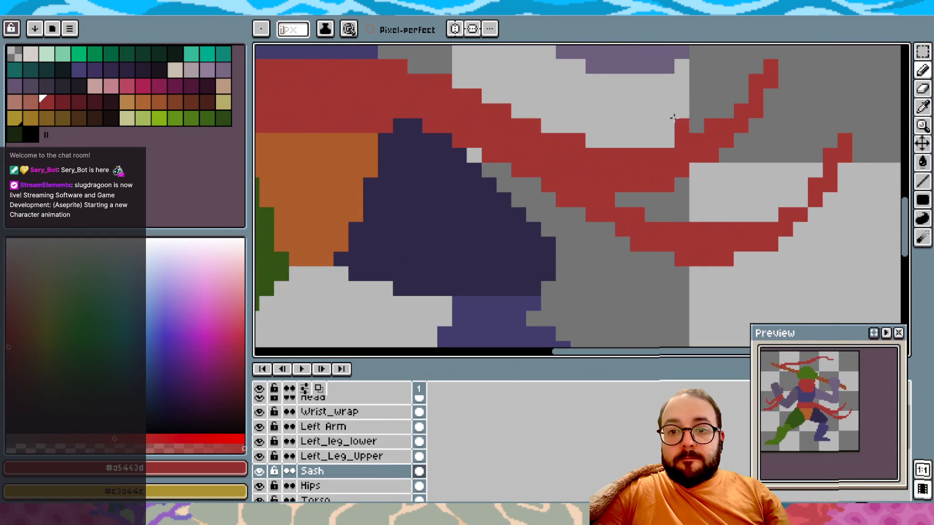
click(741, 97)
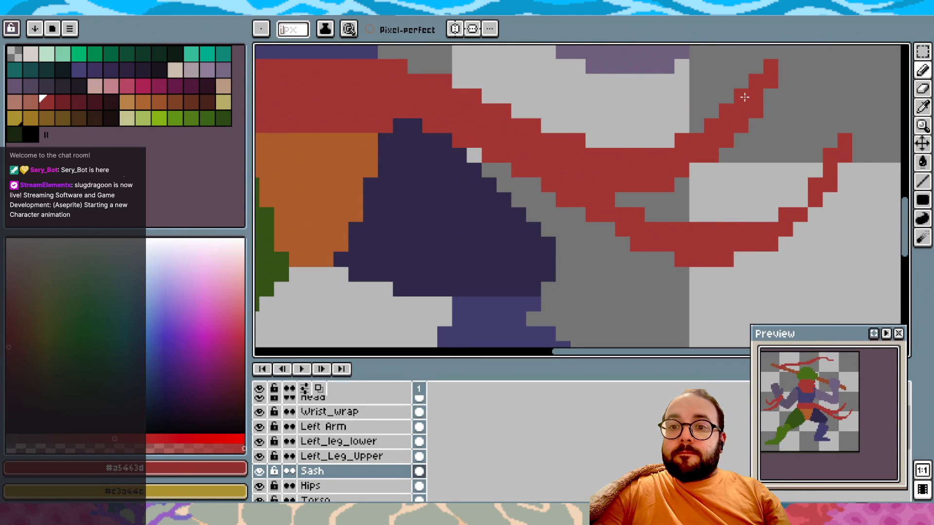
Touch up the rising edges of both sash tails with red pixels and undo the last stroke
click(770, 95)
click(820, 173)
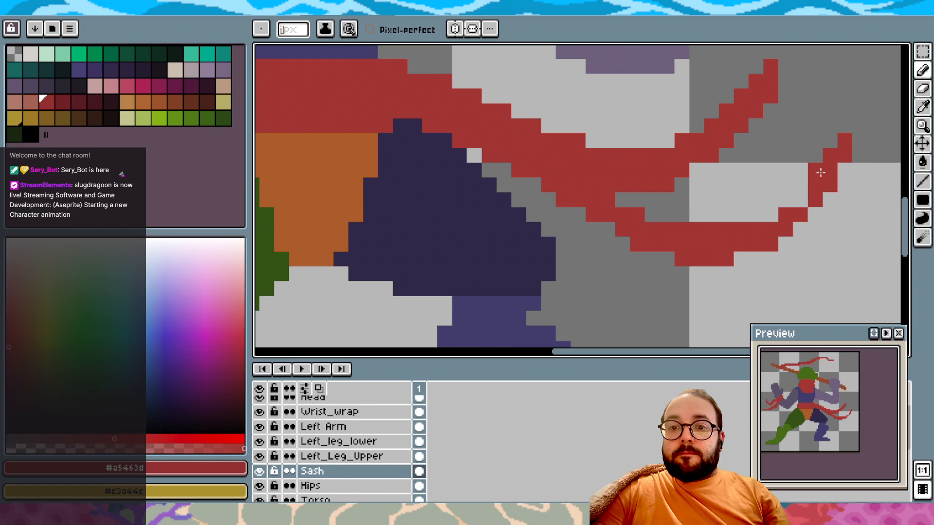
scroll(820, 172, down, 4)
key(ctrl+z)
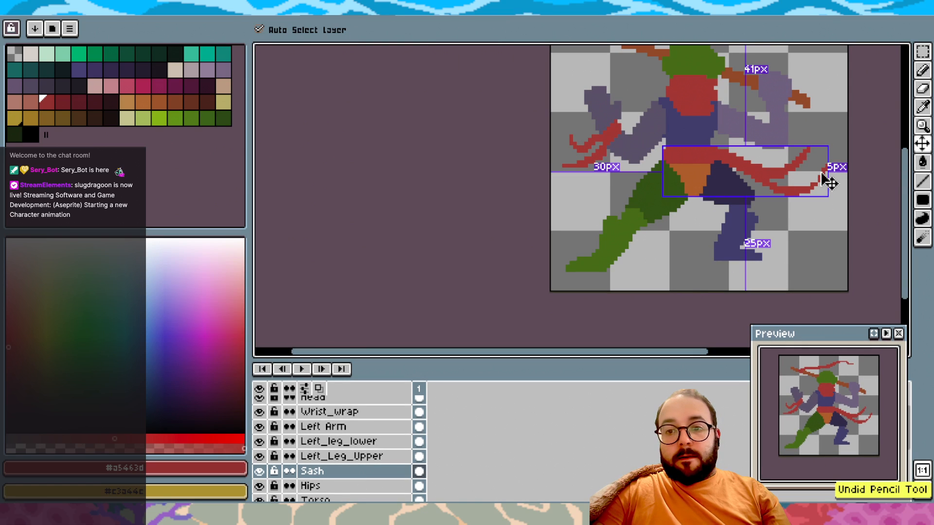
scroll(826, 181, up, 4)
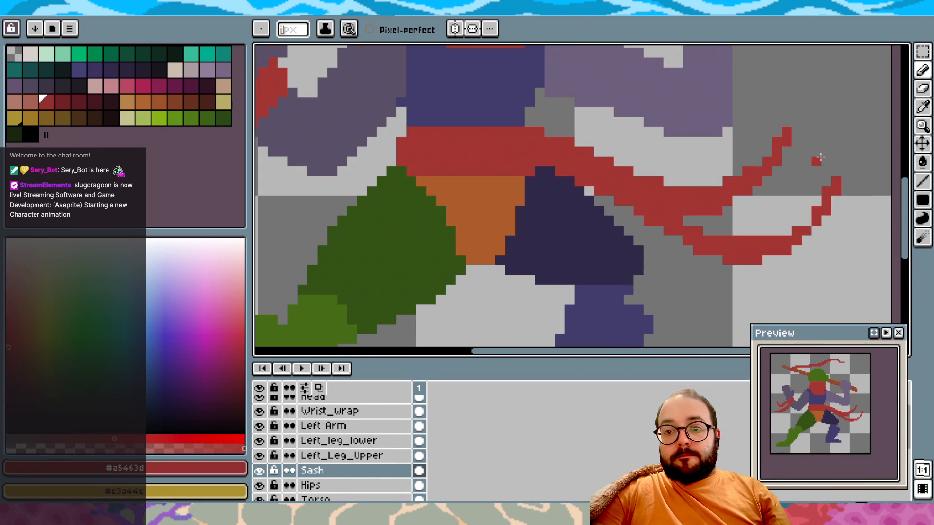
Try to thin the sash's upper tail by painting transparent pixels along its upper edge
key(i)
click(738, 160)
alt+click(767, 152)
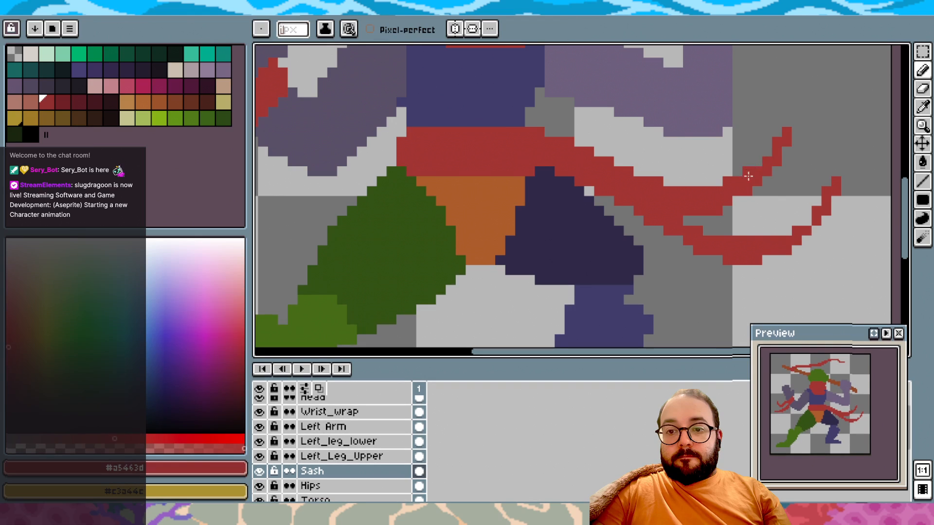
alt+click(736, 210)
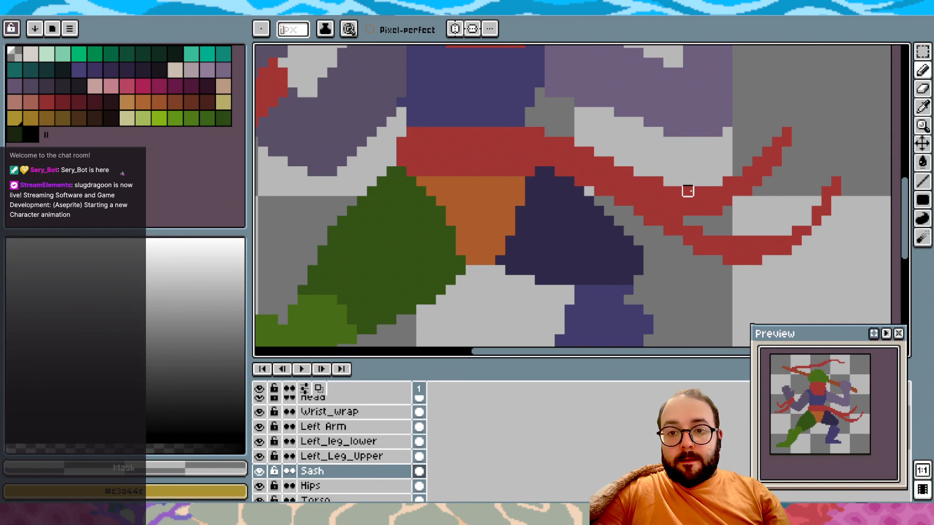
click(687, 190)
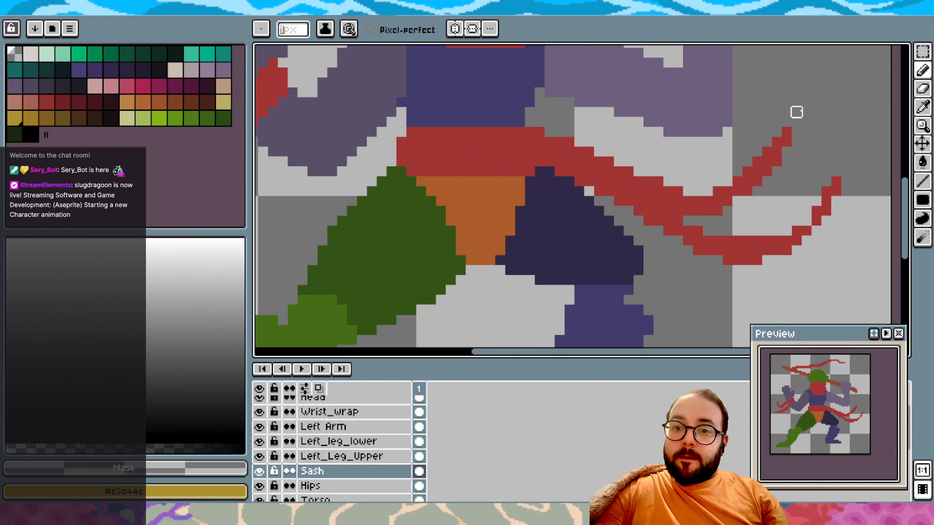
key(ctrl+z)
key(ctrl+z)
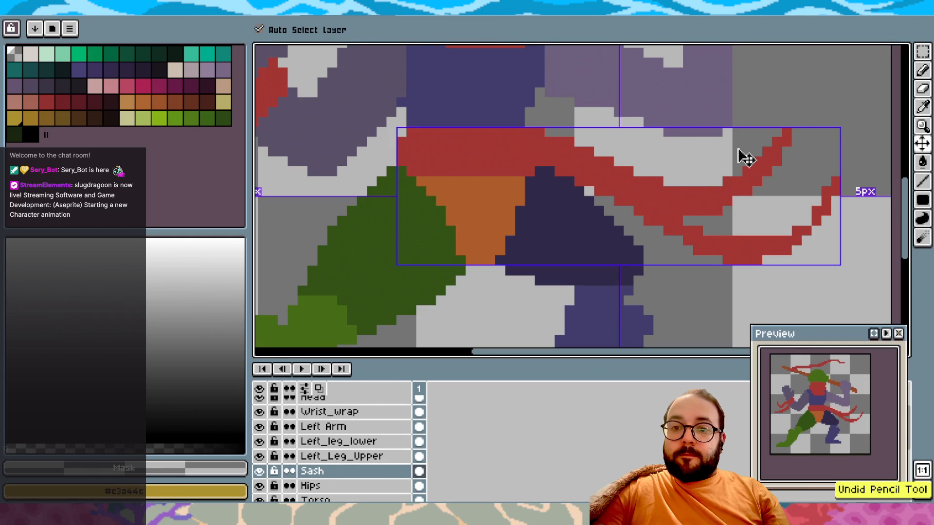
Resample the sash's red, thicken the lower tail along its inner edge and extend its tip upward
alt+click(698, 211)
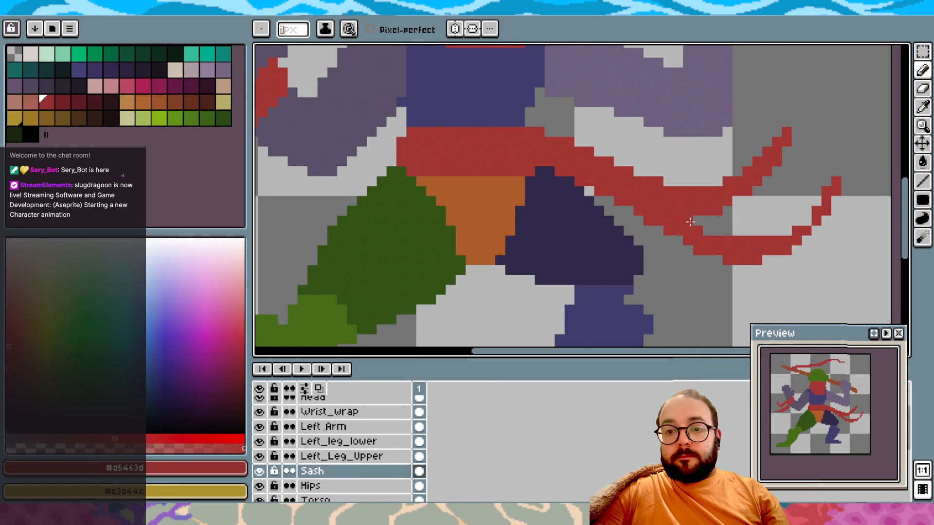
mouse_move(706, 230)
mouse_down()
mouse_move(766, 233)
mouse_move(809, 212)
mouse_up()
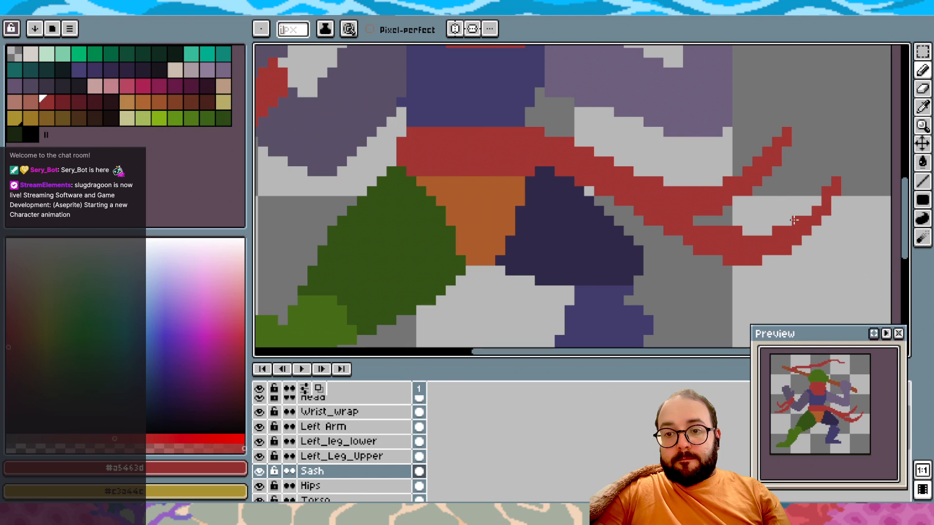
drag(835, 181, 838, 162)
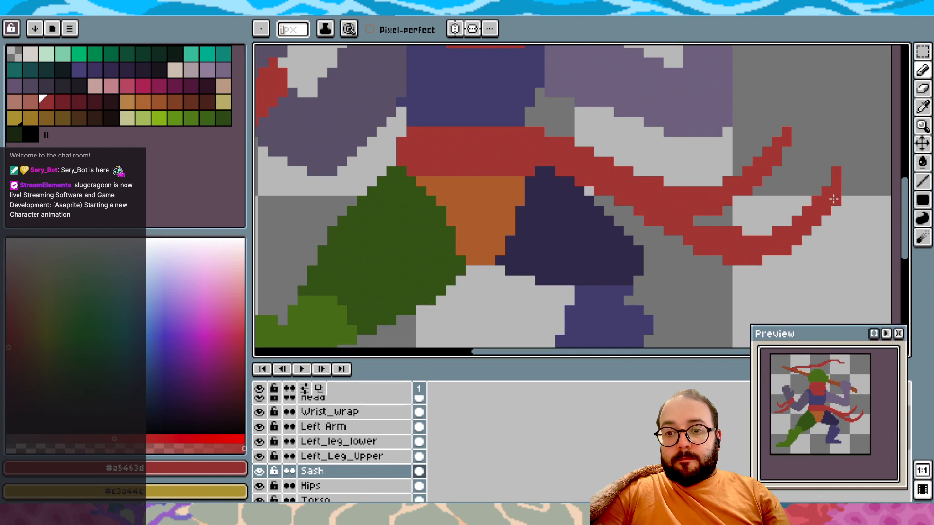
scroll(872, 217, down, 3)
scroll(873, 217, up, 3)
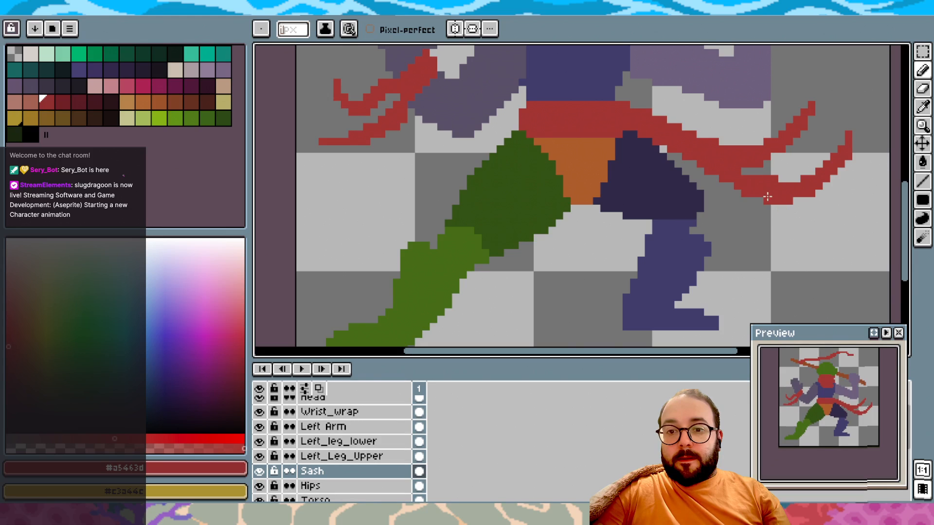
Select the lower curve of the sash's lower tail with the marquee and move it up one pixel
click(923, 51)
drag(865, 248, 737, 171)
drag(776, 204, 783, 204)
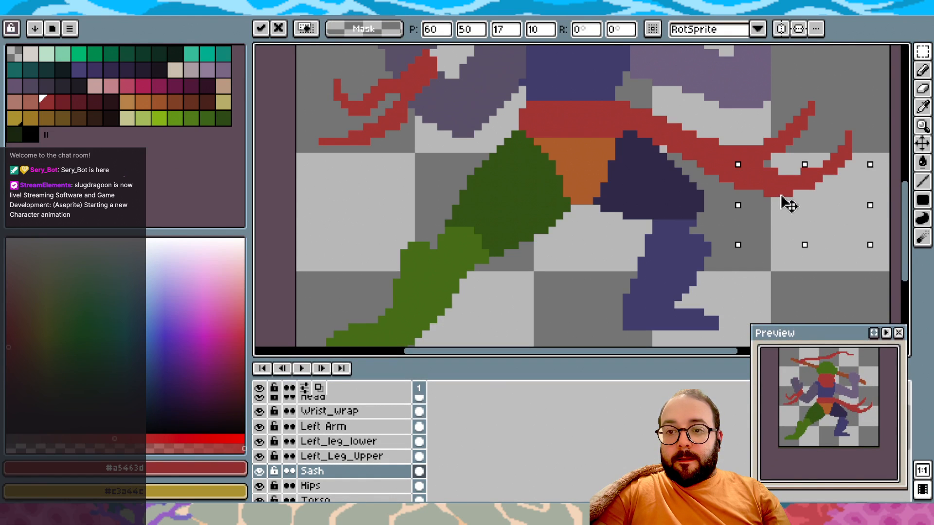
click(848, 88)
Select the rising tip of the sash's lower tail and shift it one pixel toward the body
drag(863, 208, 812, 105)
drag(850, 152, 832, 152)
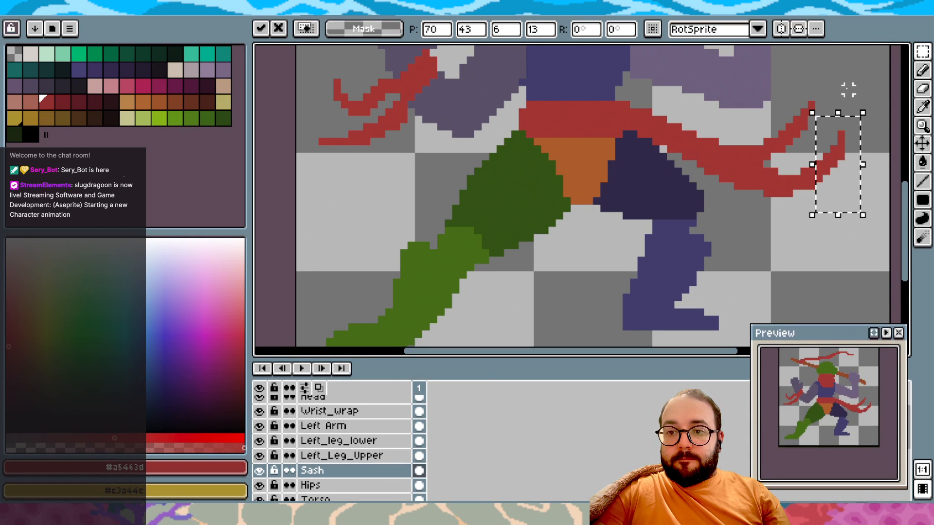
click(846, 88)
scroll(847, 88, down, 3)
scroll(846, 87, up, 3)
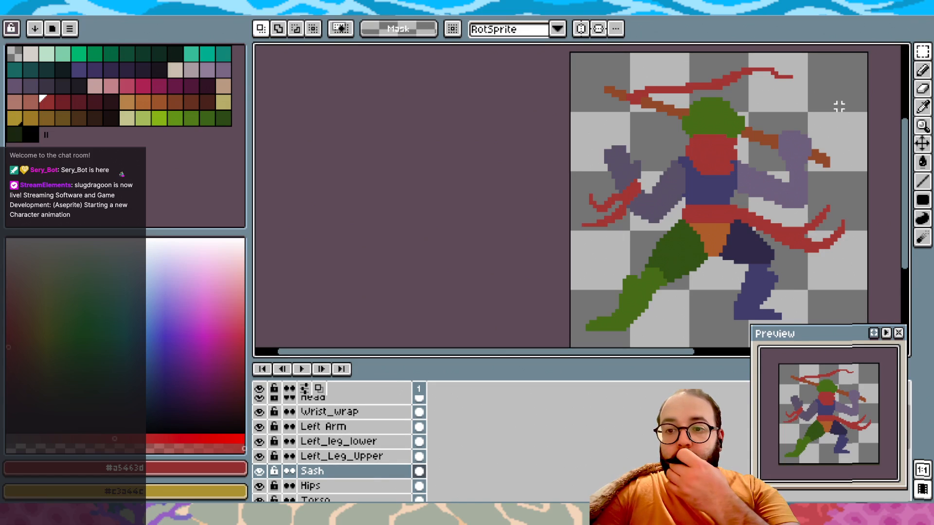
scroll(835, 106, right, 1)
scroll(780, 137, up, 1)
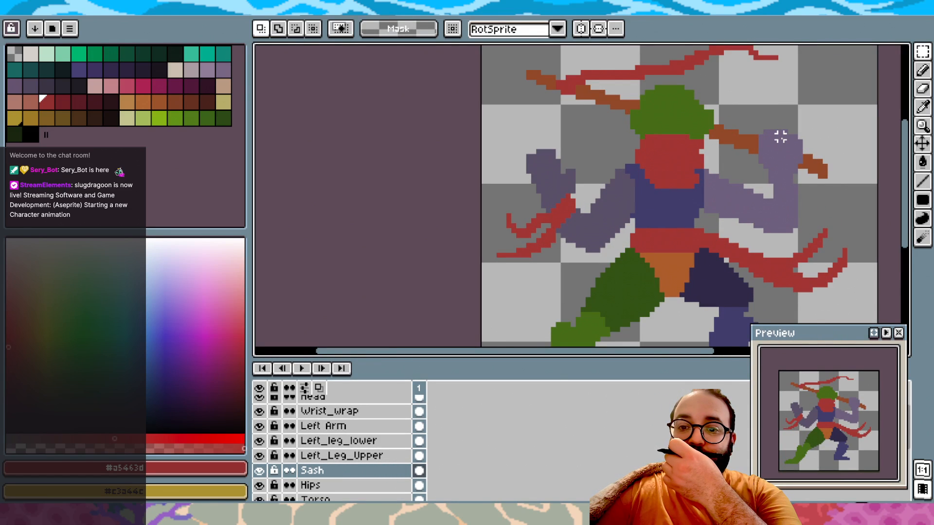
scroll(780, 138, up, 1)
scroll(698, 183, down, 2)
drag(675, 206, 652, 223)
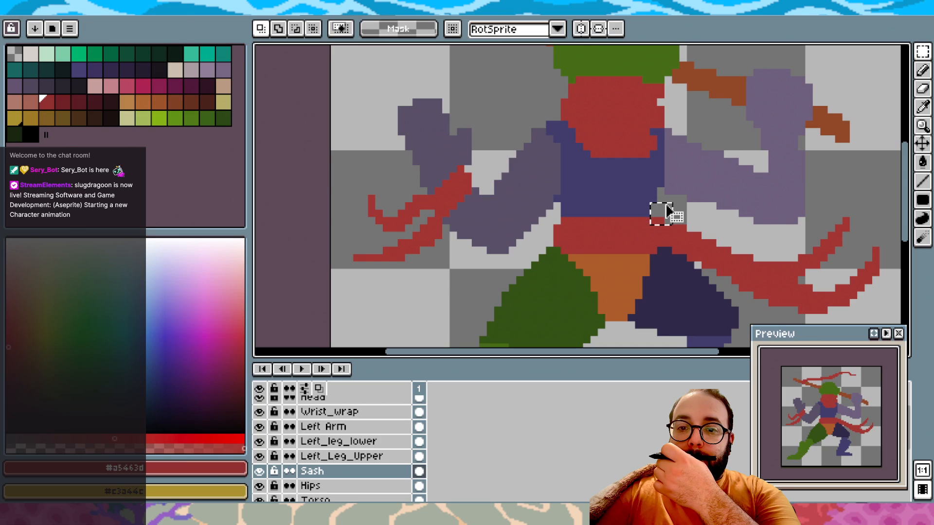
key(ctrl+d)
click(259, 471)
click(260, 470)
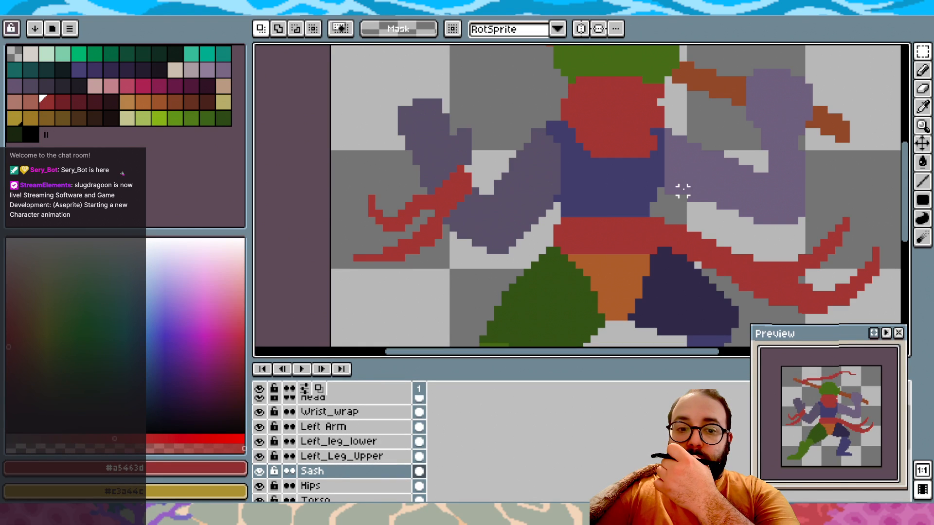
drag(675, 213, 652, 222)
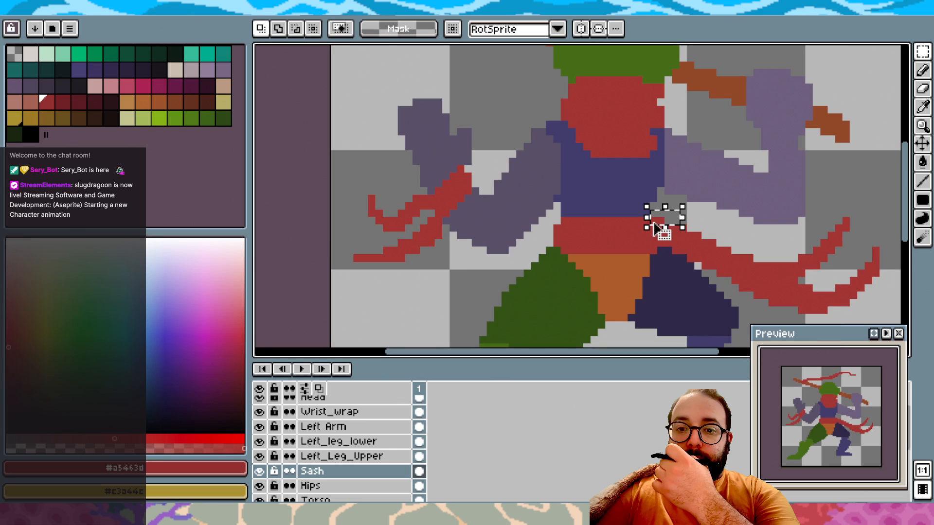
click(665, 221)
key(Return)
scroll(772, 205, down, 3)
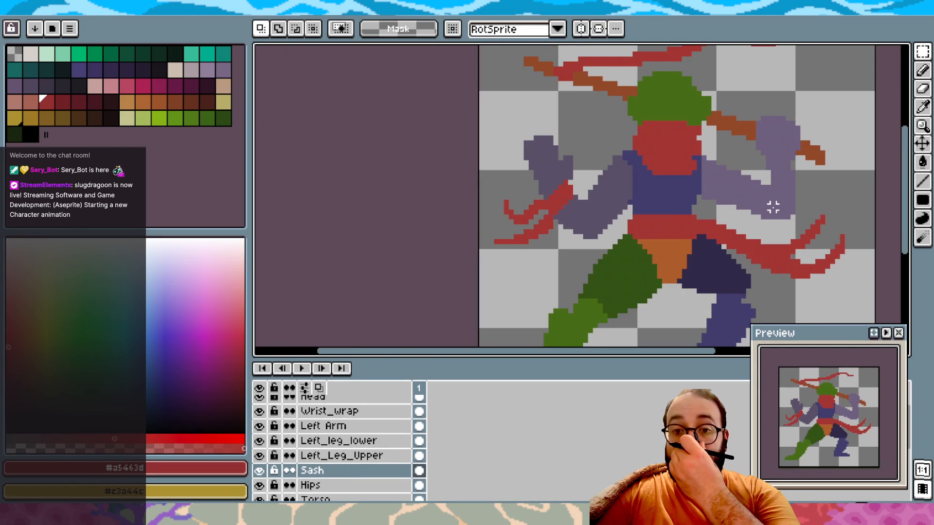
Examine the character's overall silhouette and the shapes of its cloth pieces at several zoom levels
scroll(773, 208, up, 1)
scroll(774, 208, right, 1)
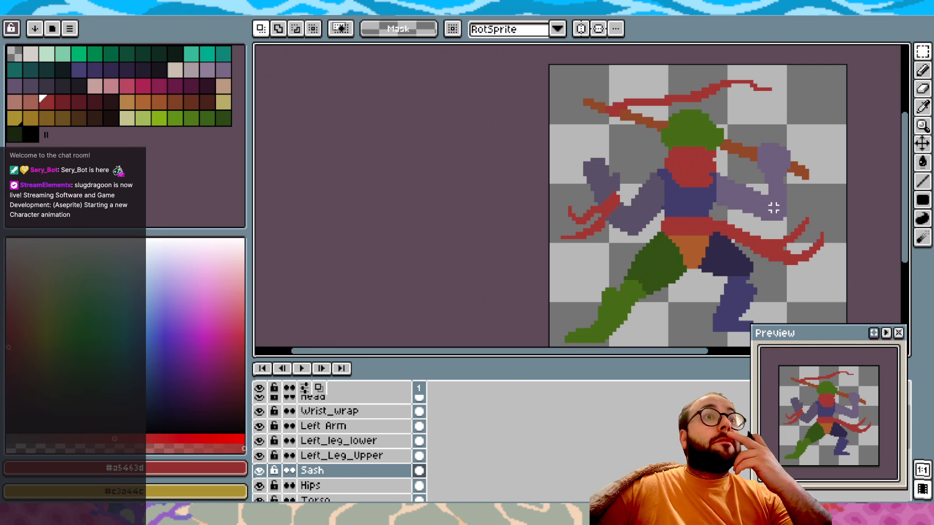
scroll(710, 250, up, 2)
key(i)
key(m)
scroll(682, 210, down, 1)
scroll(680, 210, right, 1)
scroll(676, 209, up, 1)
scroll(668, 182, up, 1)
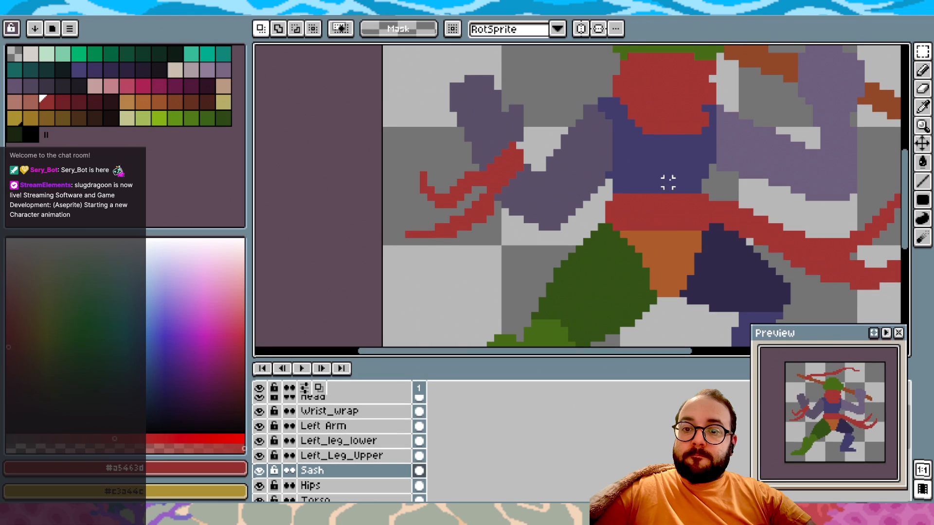
scroll(668, 182, down, 3)
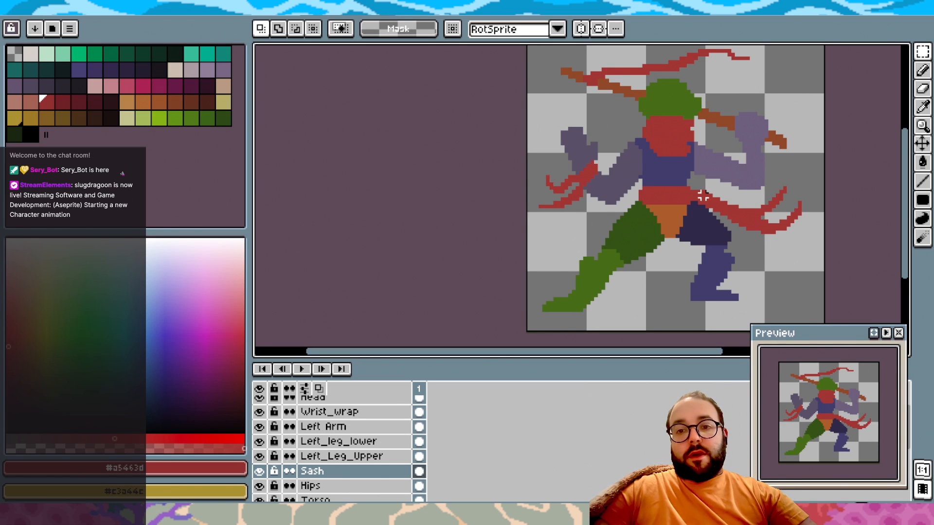
scroll(674, 165, up, 2)
scroll(673, 165, up, 1)
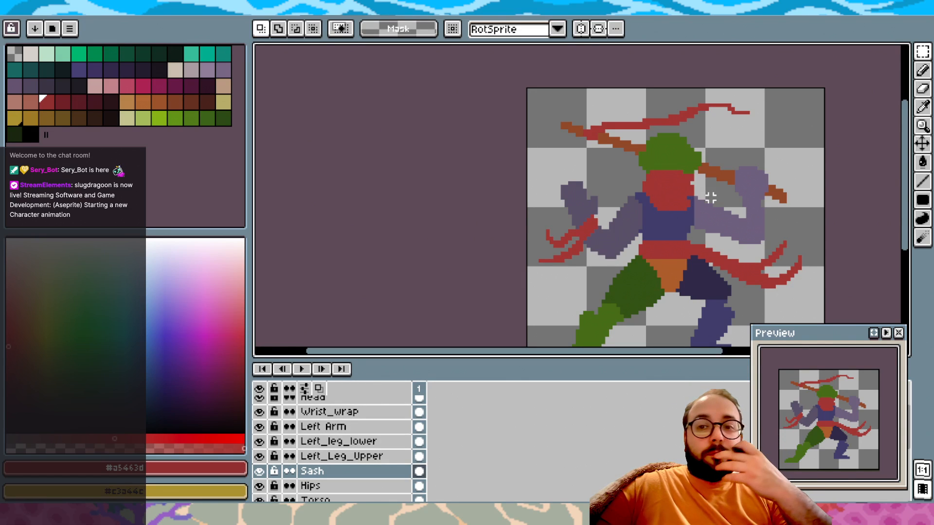
scroll(702, 175, down, 5)
scroll(701, 171, down, 1)
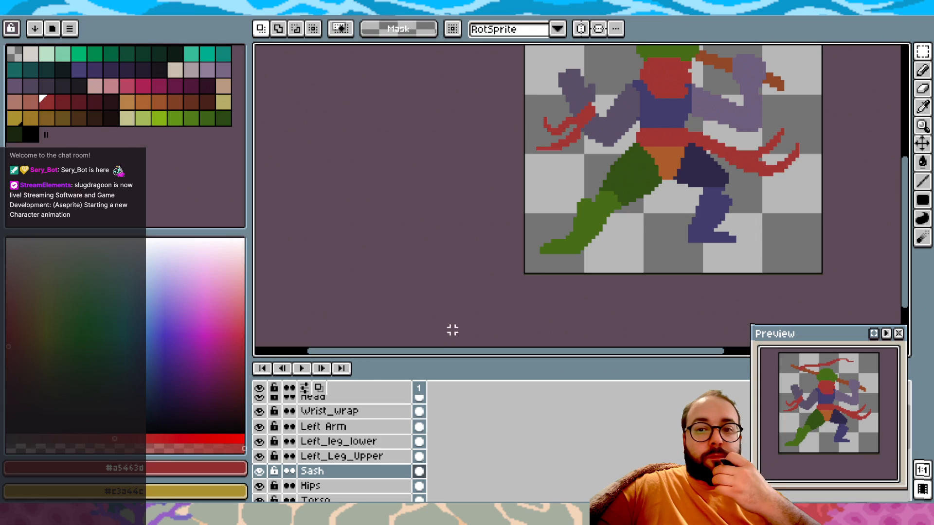
scroll(350, 444, up, 1)
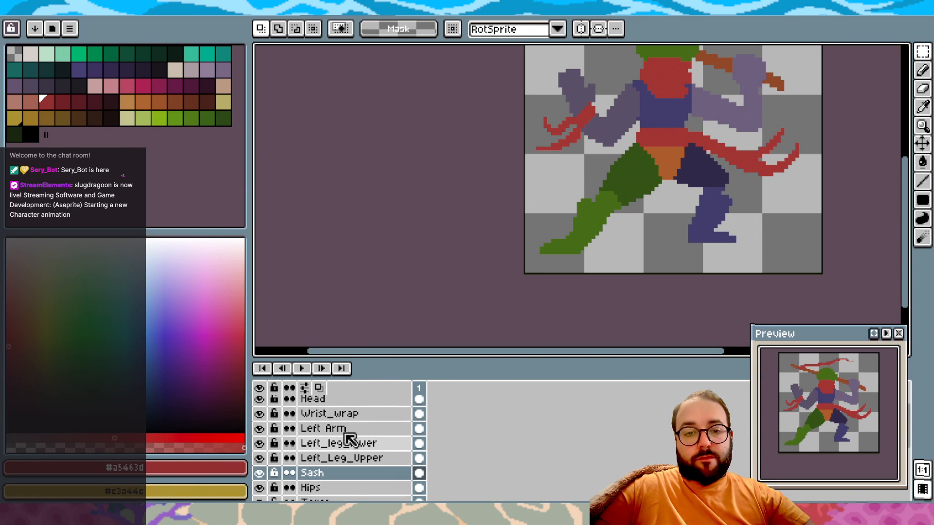
Select the whole canvas and activate the Torso layer
scroll(349, 445, down, 5)
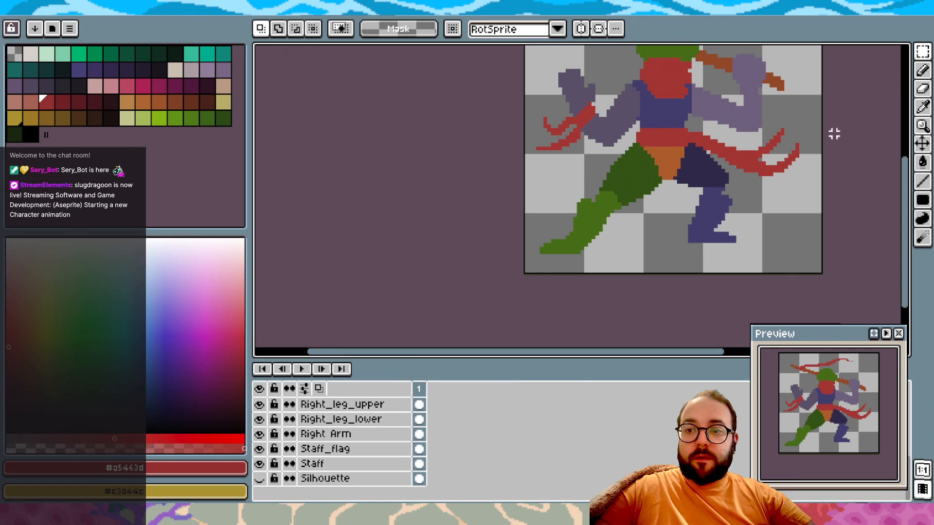
scroll(621, 115, up, 3)
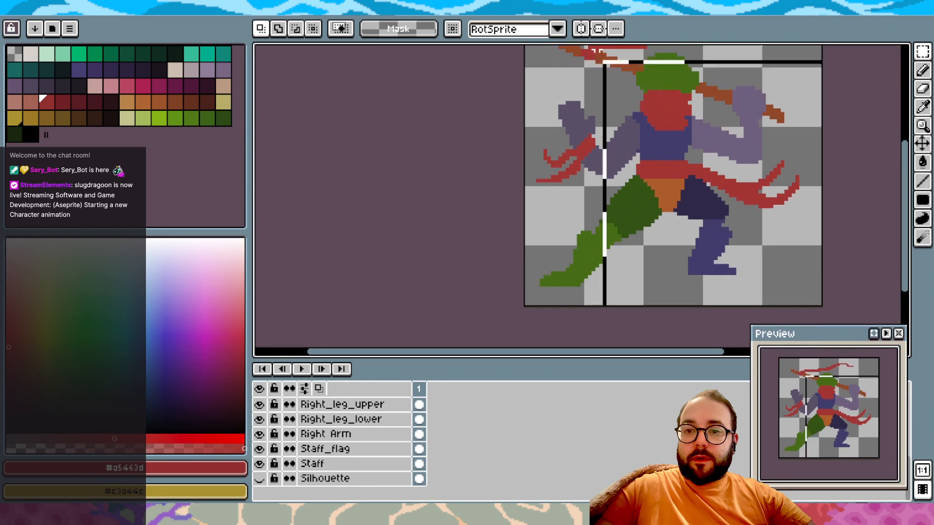
key(ctrl+a)
scroll(503, 89, down, 6)
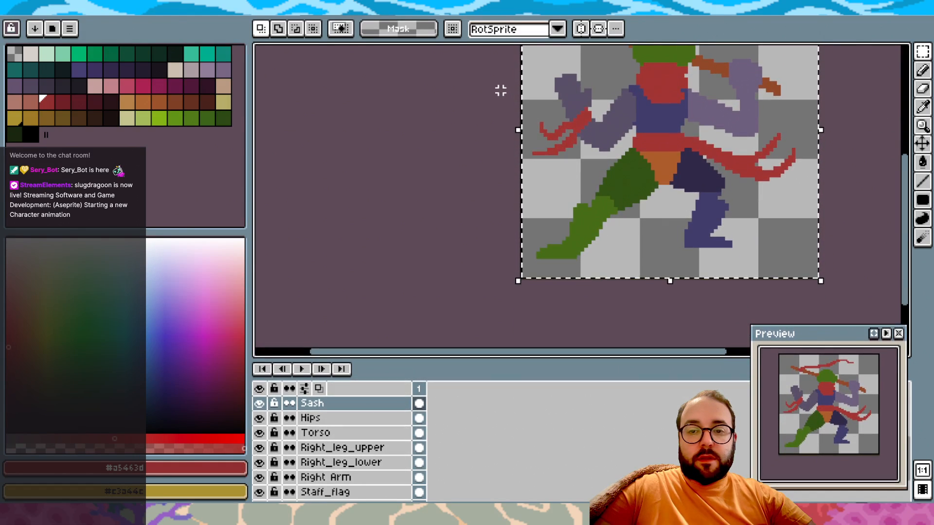
scroll(501, 91, up, 1)
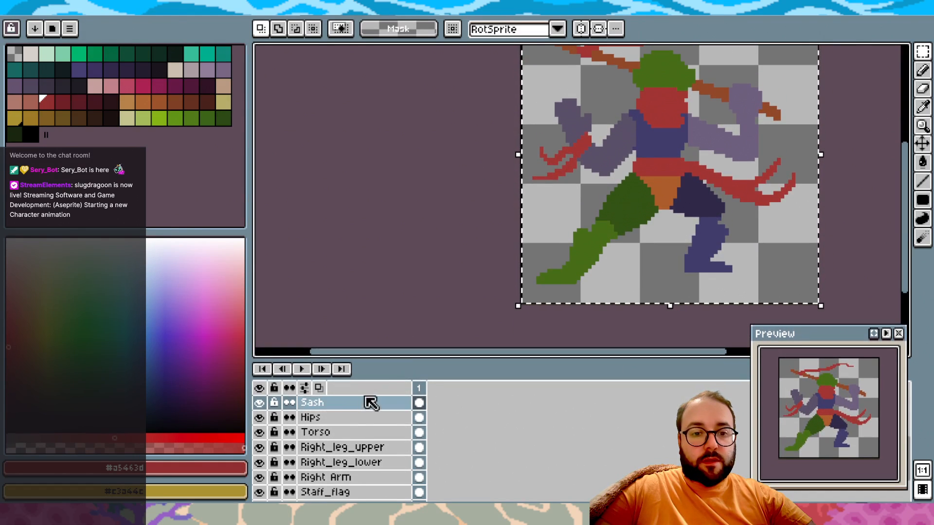
click(354, 432)
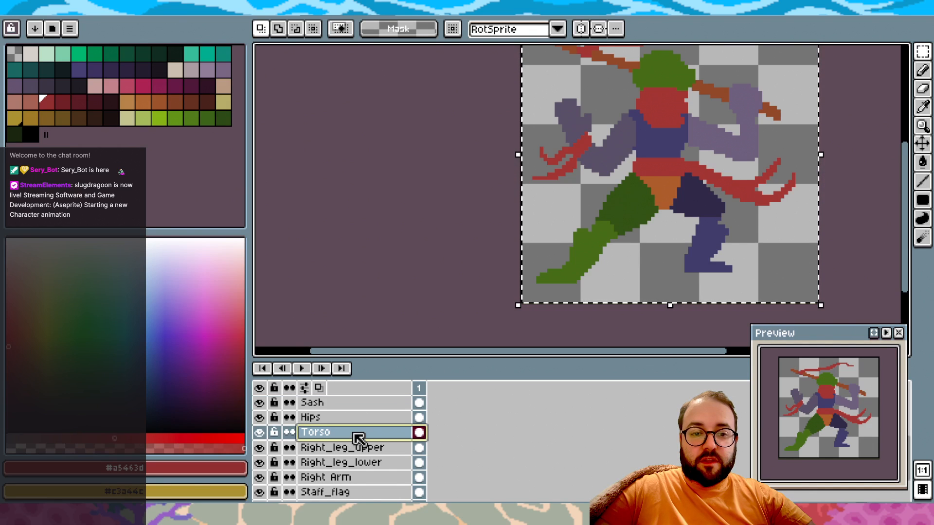
Activate the Wrist_wrap layer and clear the canvas selection
scroll(355, 433, up, 1)
scroll(359, 439, up, 5)
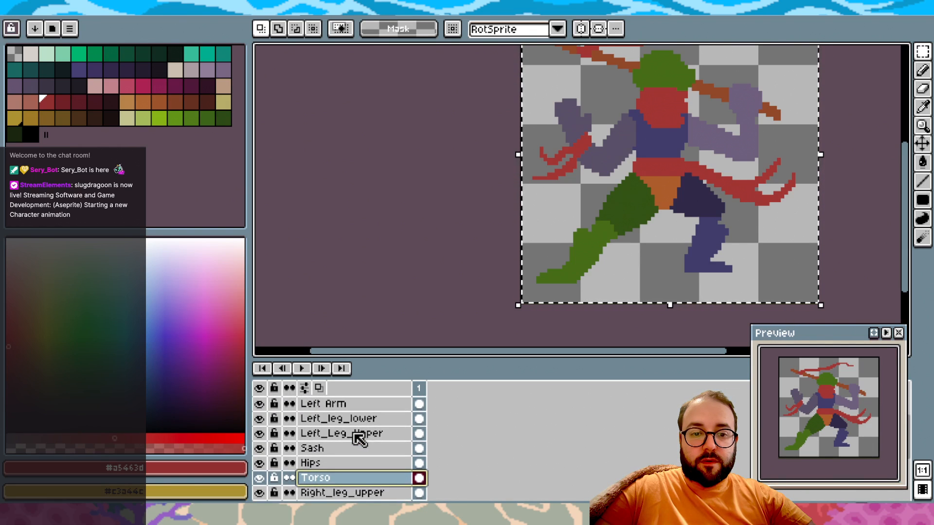
click(355, 440)
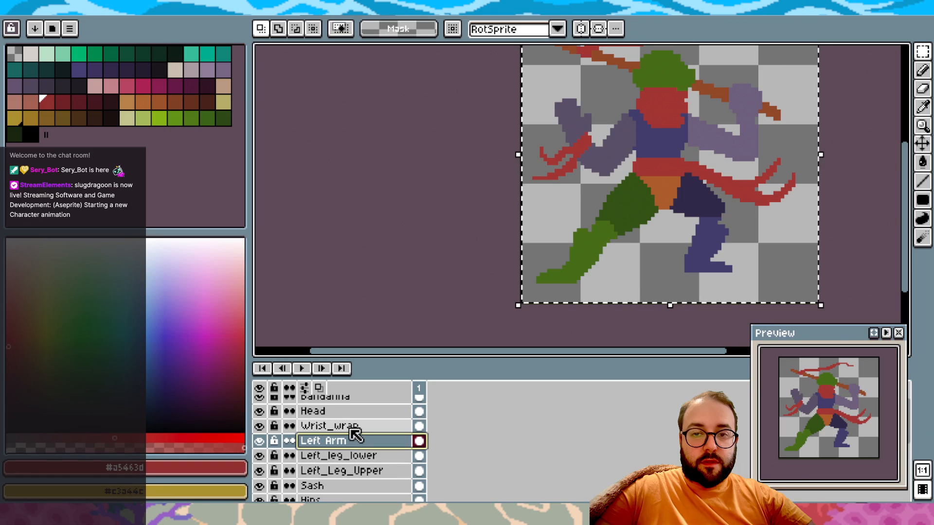
click(352, 428)
click(349, 424)
ctrl+click(351, 442)
scroll(351, 442, down, 1)
key(ctrl+d)
Select the whole canvas on the Bandanna, Head, Wrist_wrap and Left Arm layers and move their content up three pixels
drag(523, 282, 838, 48)
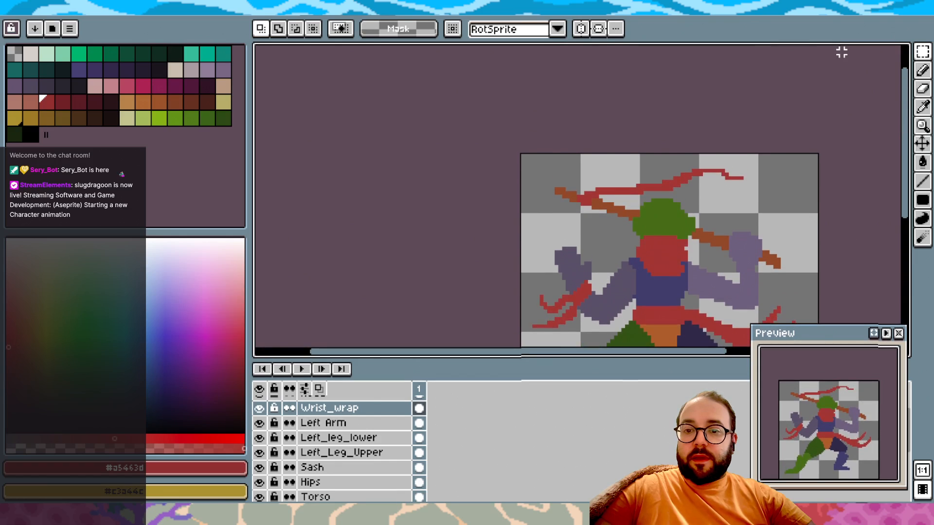
scroll(450, 335, down, 3)
scroll(355, 438, up, 2)
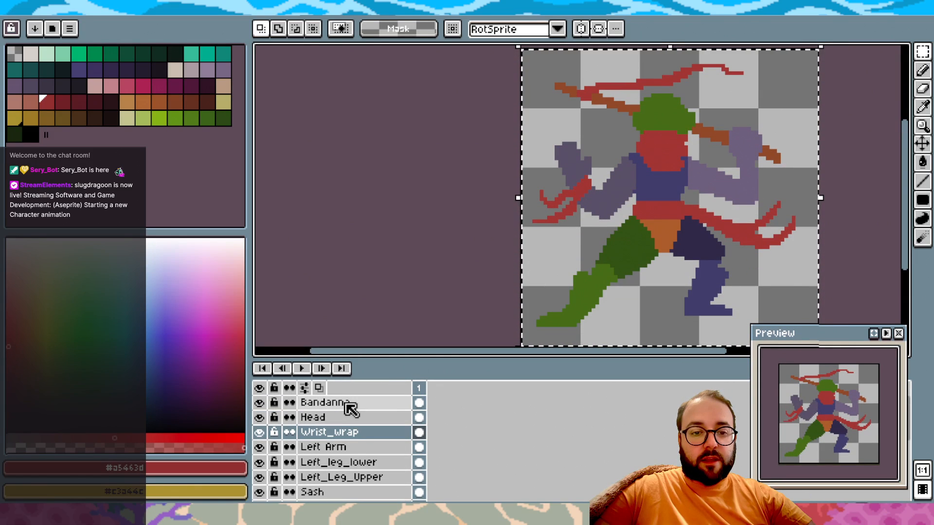
drag(350, 410, 350, 433)
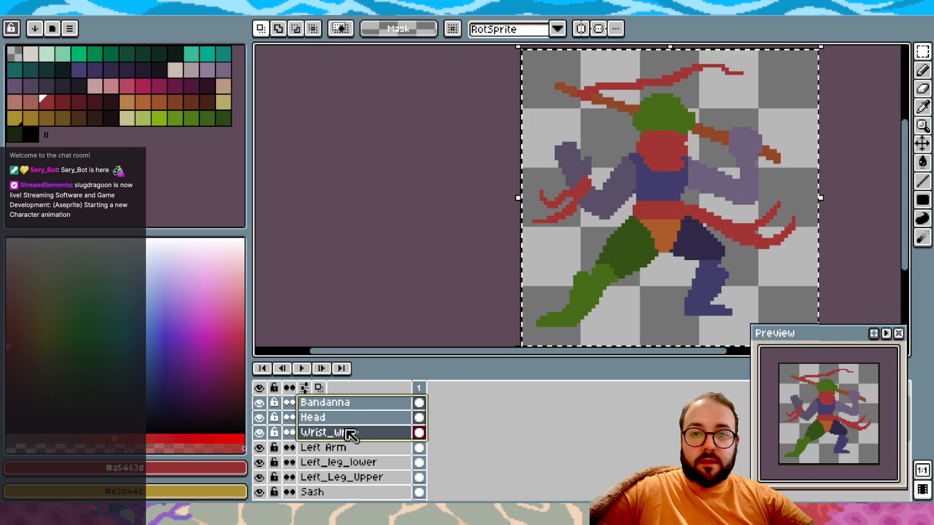
mouse_move(351, 435)
mouse_down()
mouse_move(352, 463)
mouse_move(350, 451)
mouse_up()
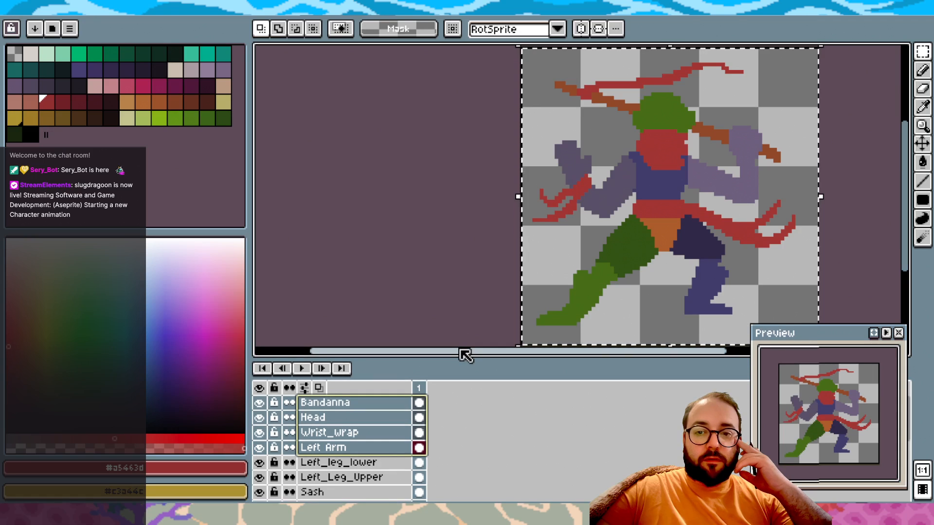
drag(762, 125, 763, 114)
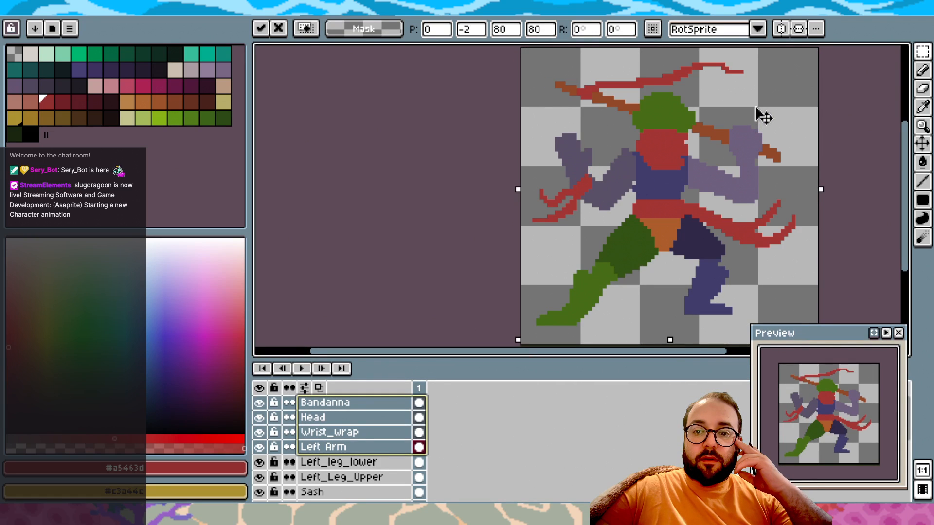
click(892, 120)
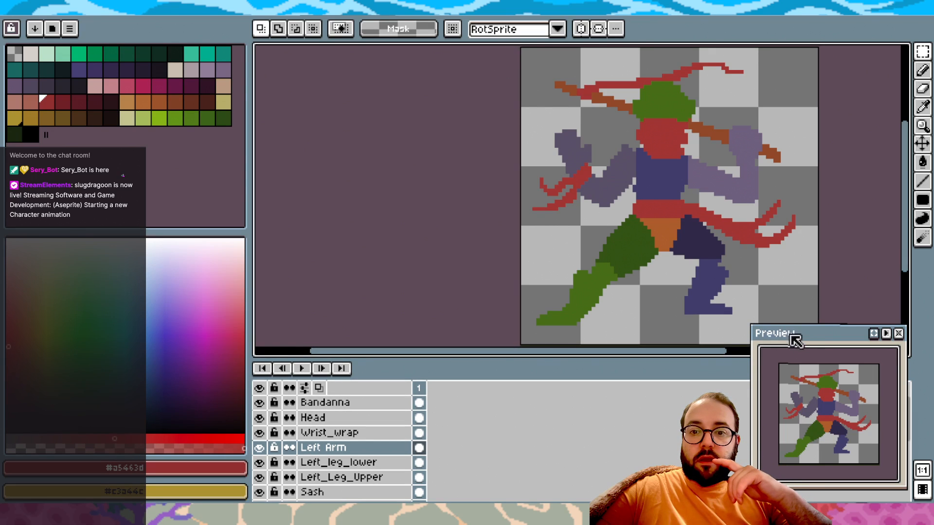
Select the whole canvas on the Torso layer alone and move the torso up about two pixels
drag(830, 51, 465, 349)
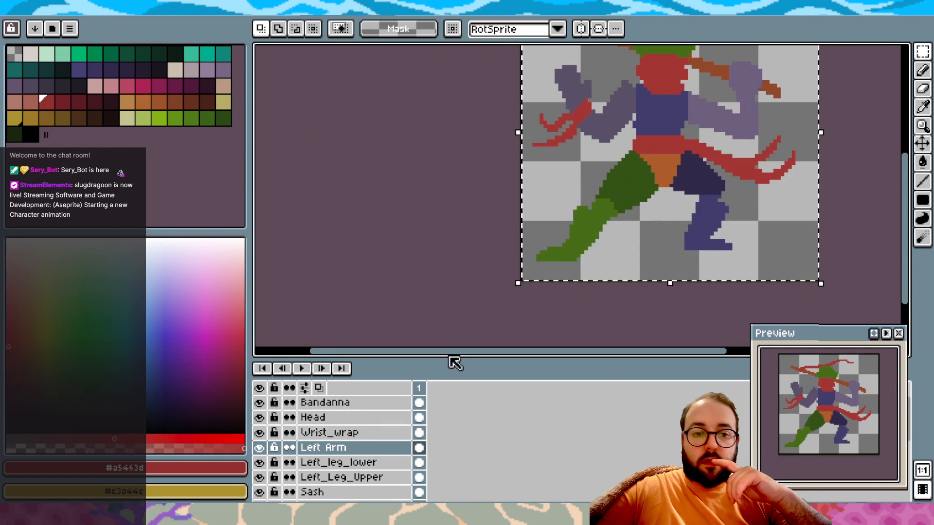
scroll(392, 441, up, 1)
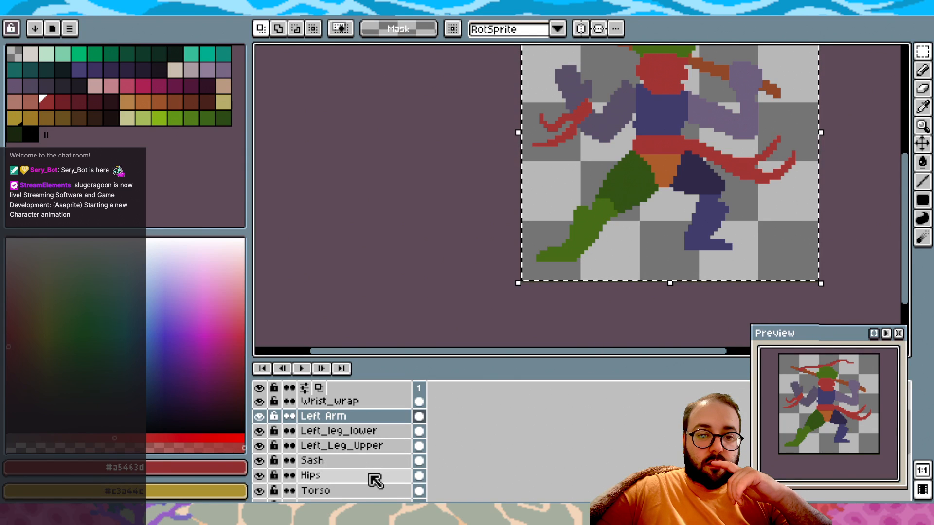
click(374, 492)
scroll(372, 482, down, 5)
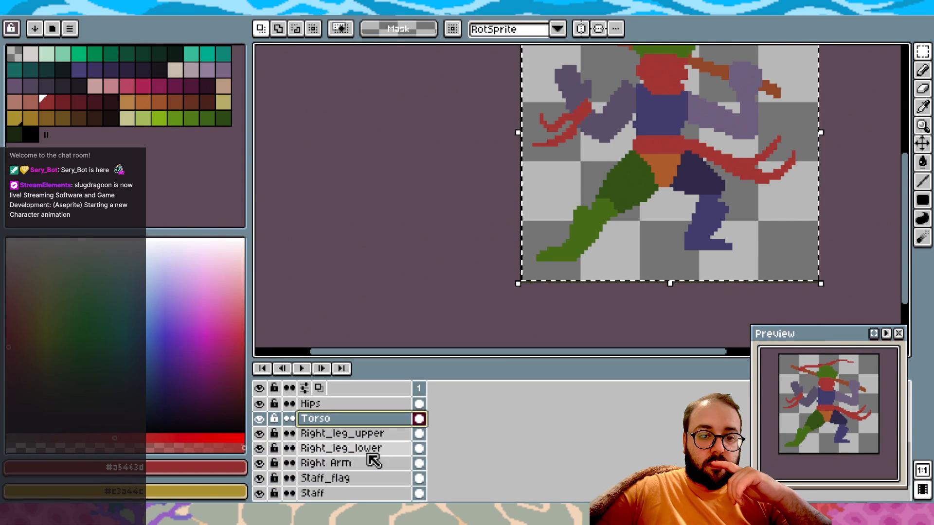
drag(364, 422, 364, 449)
click(362, 417)
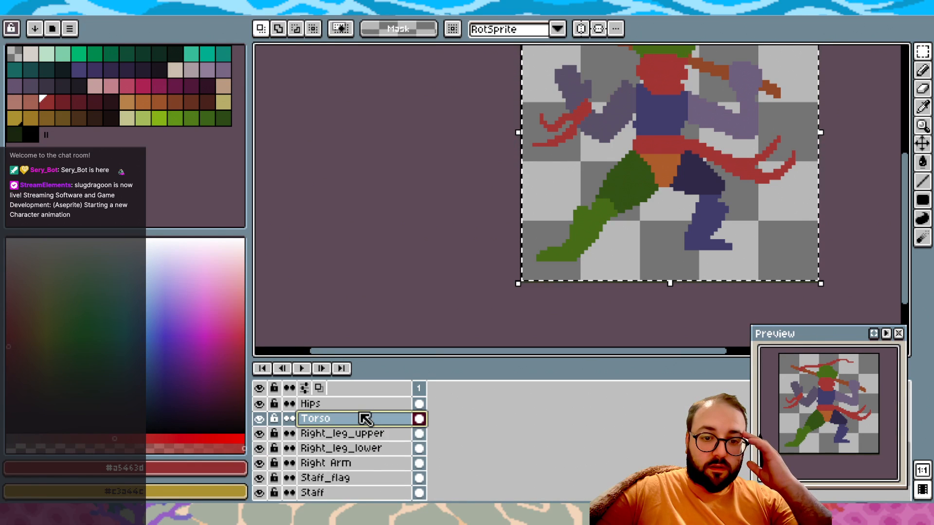
scroll(633, 263, up, 4)
click(774, 201)
drag(775, 200, 774, 193)
click(851, 182)
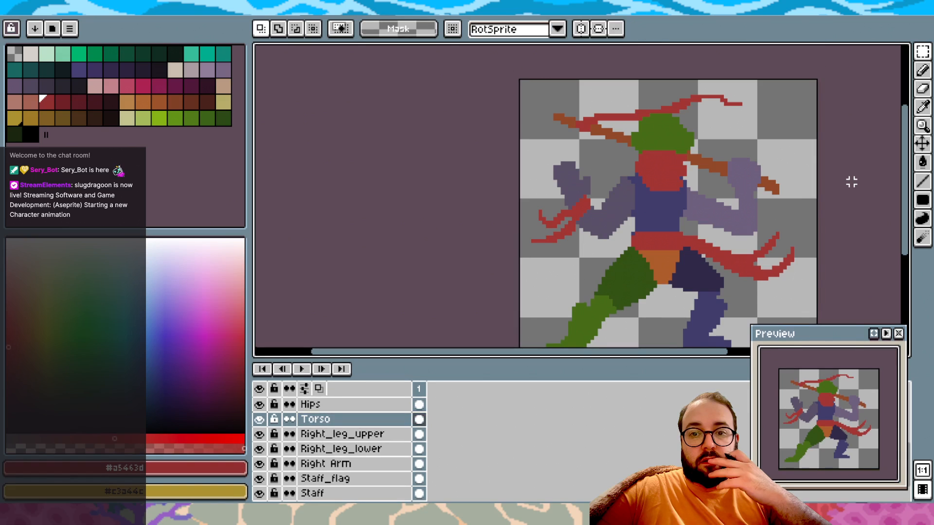
Select the whole canvas on the Right Arm, Staff_flag and Staff layers and shift their content up three pixels
scroll(788, 215, down, 2)
scroll(789, 216, down, 2)
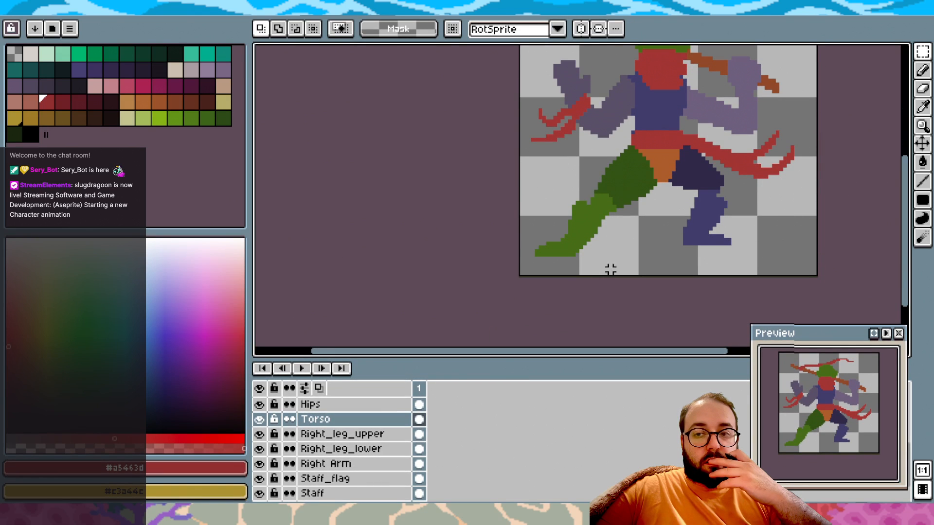
scroll(443, 325, up, 4)
key(ctrl+a)
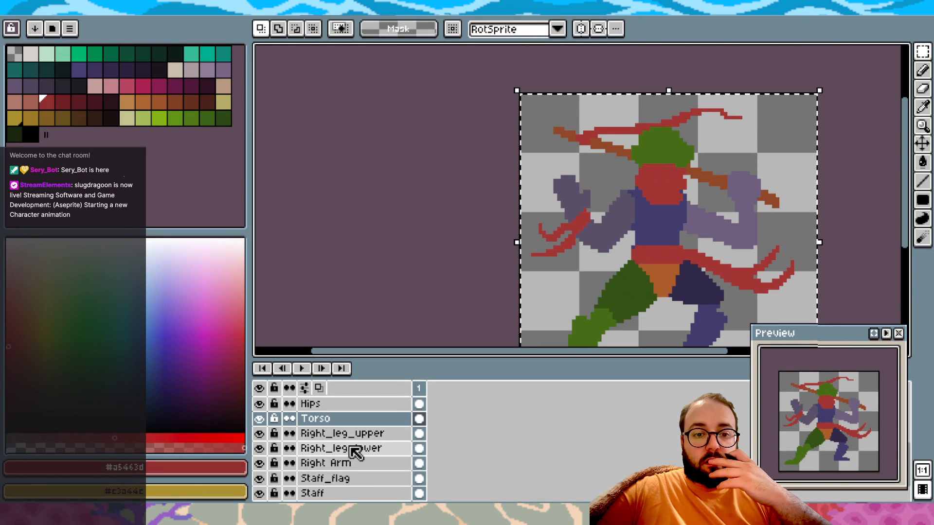
click(350, 464)
drag(354, 468, 355, 490)
click(583, 278)
key(Up)
key(Up)
key(Up)
key(Return)
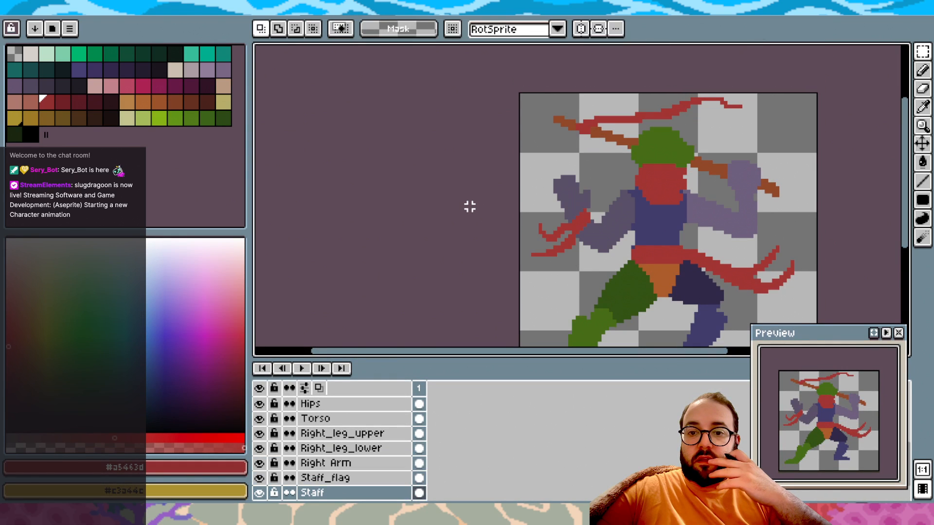
Select all the character's layers from Staff to Bandanna, move the complete figure down two pixels and clear the selection
scroll(455, 203, right, 3)
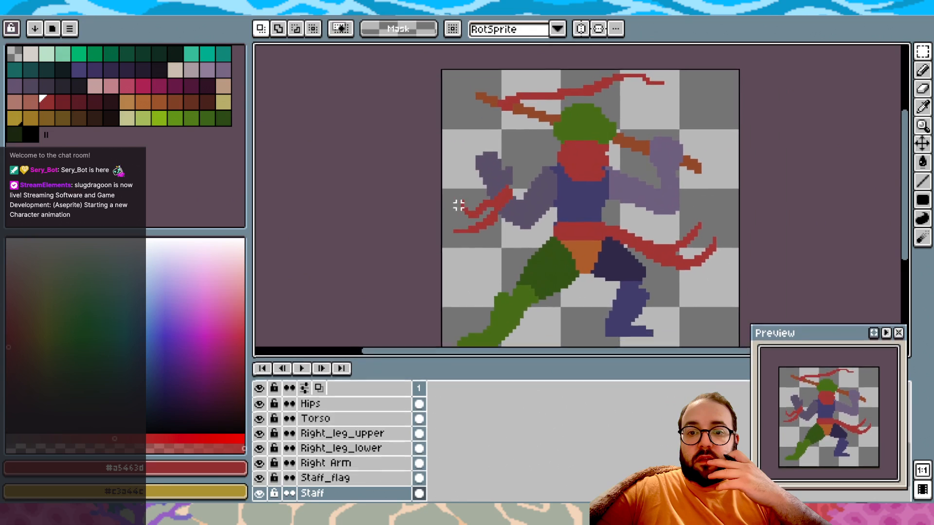
scroll(460, 206, down, 2)
scroll(460, 206, up, 2)
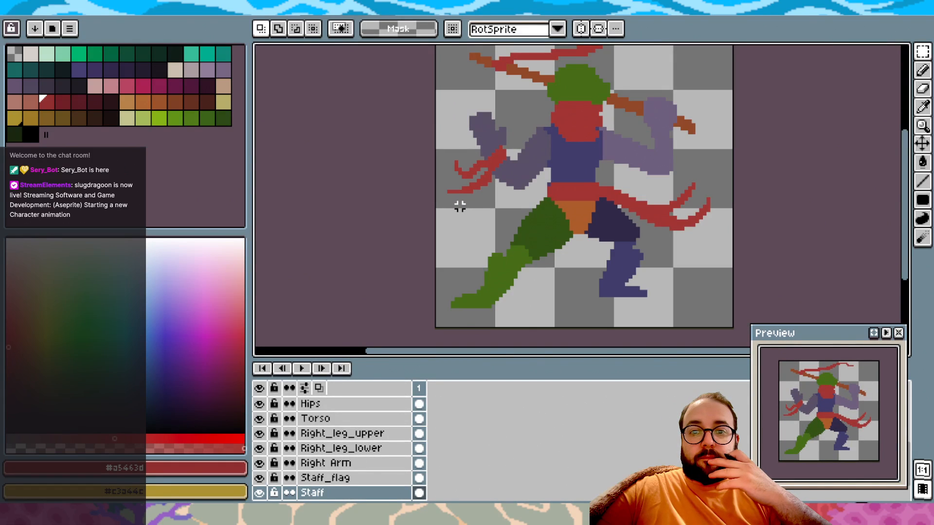
scroll(459, 206, down, 2)
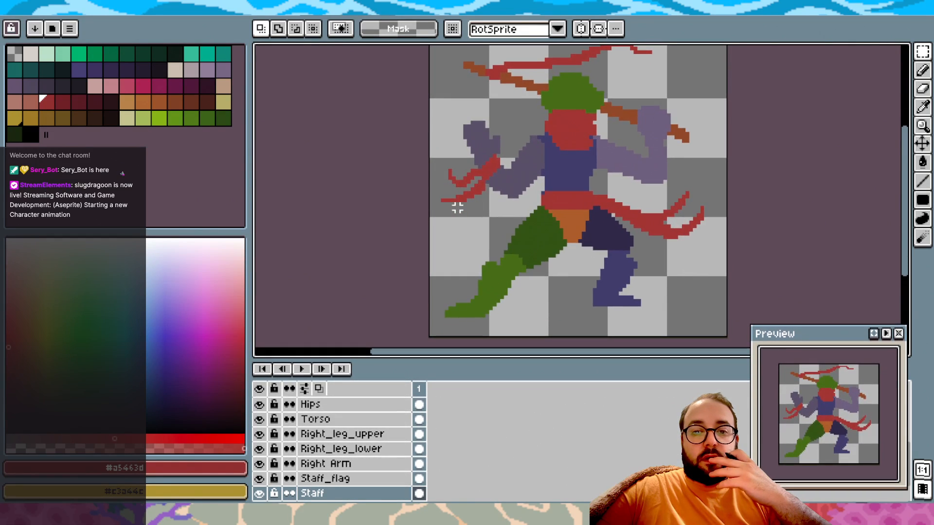
scroll(458, 206, up, 1)
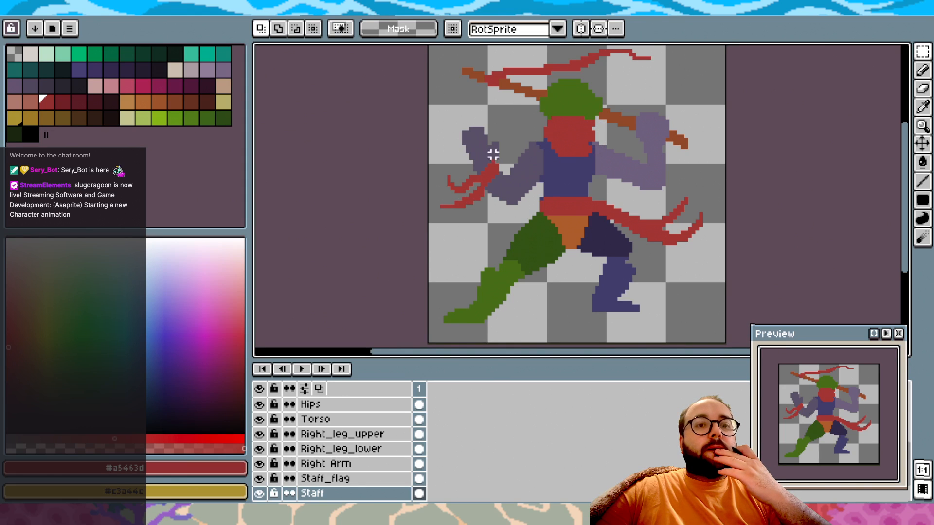
scroll(368, 448, down, 2)
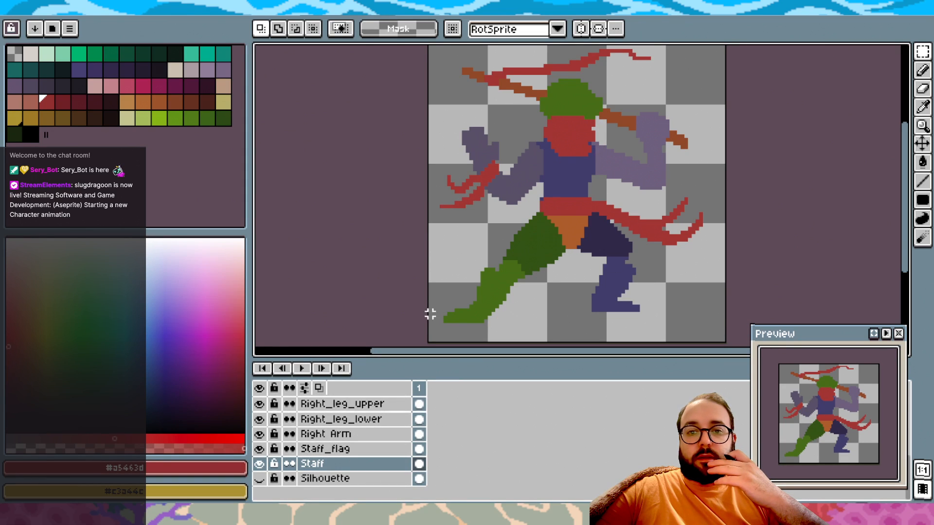
scroll(673, 50, up, 5)
key(ctrl+a)
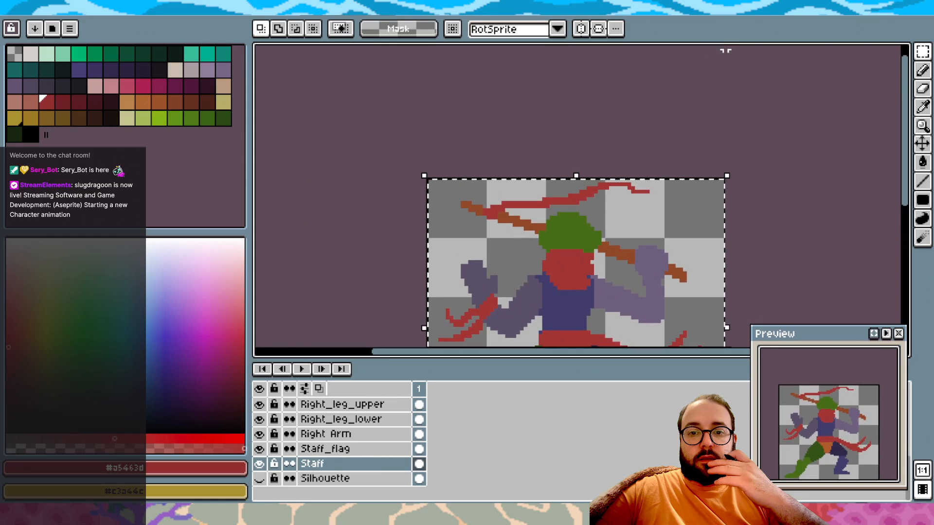
scroll(537, 243, down, 5)
scroll(317, 482, up, 6)
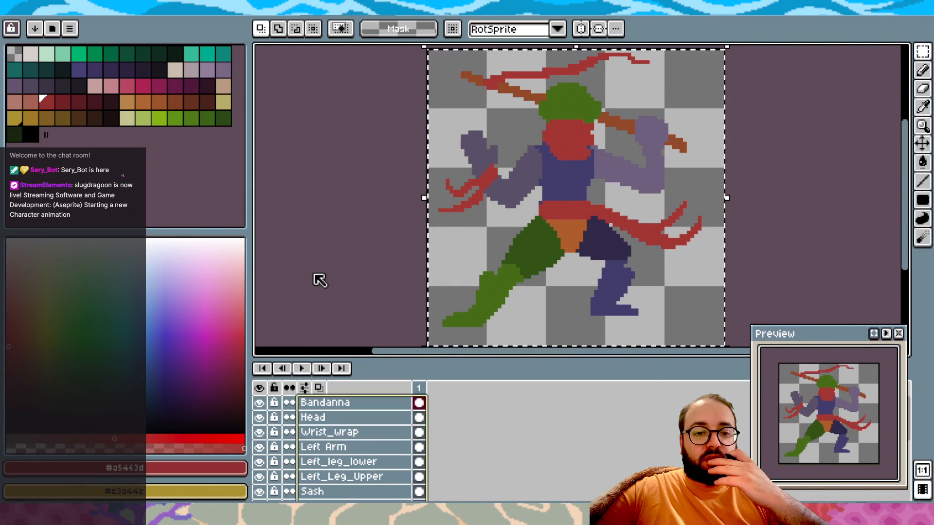
drag(484, 215, 484, 223)
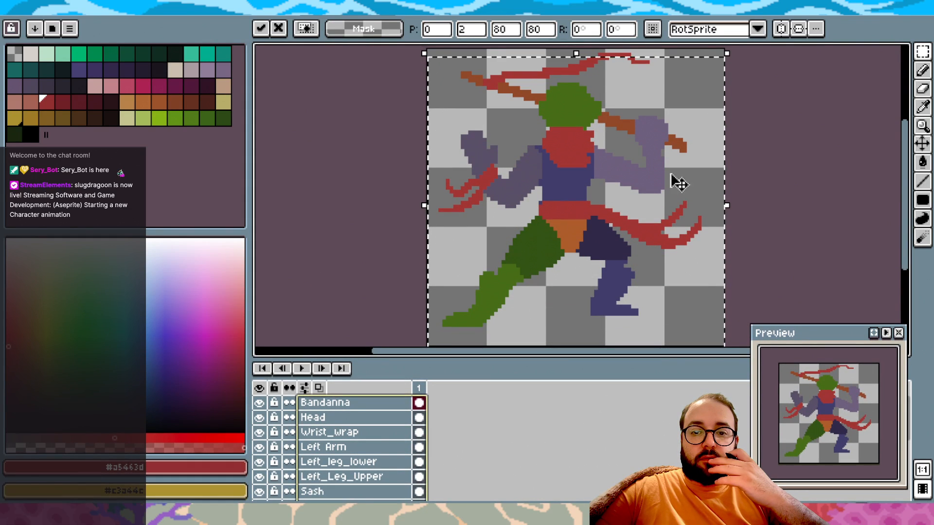
click(781, 155)
Sample the torso's blue, #454774, and activate the Torso layer
scroll(780, 155, down, 1)
scroll(780, 156, up, 1)
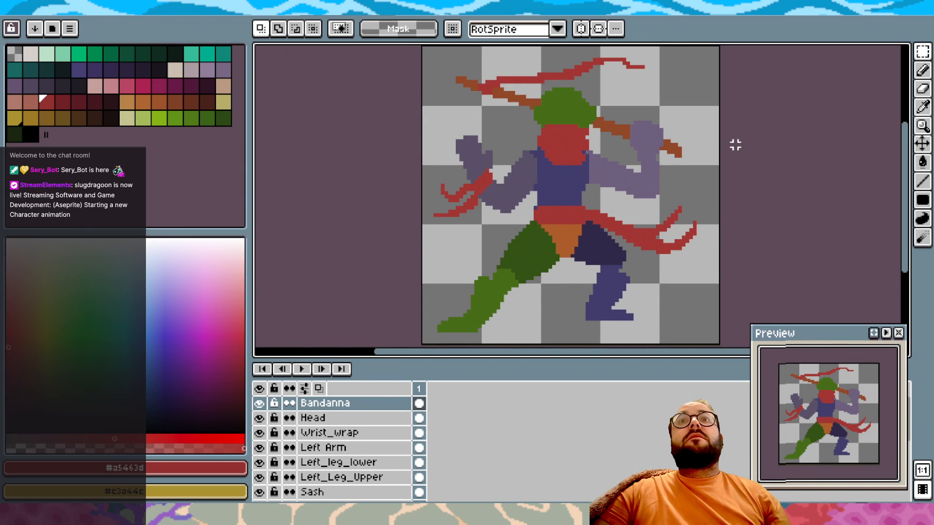
alt+click(584, 201)
scroll(354, 436, down, 5)
click(355, 438)
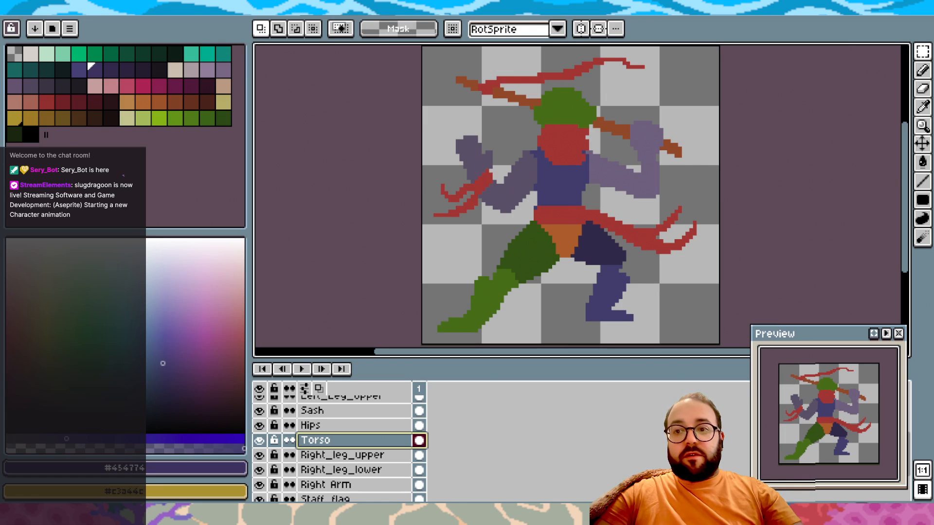
Extend the torso's blue over the shoulder of the wrist-wrapped arm with the 1 px Pencil tool
scroll(704, 99, up, 1)
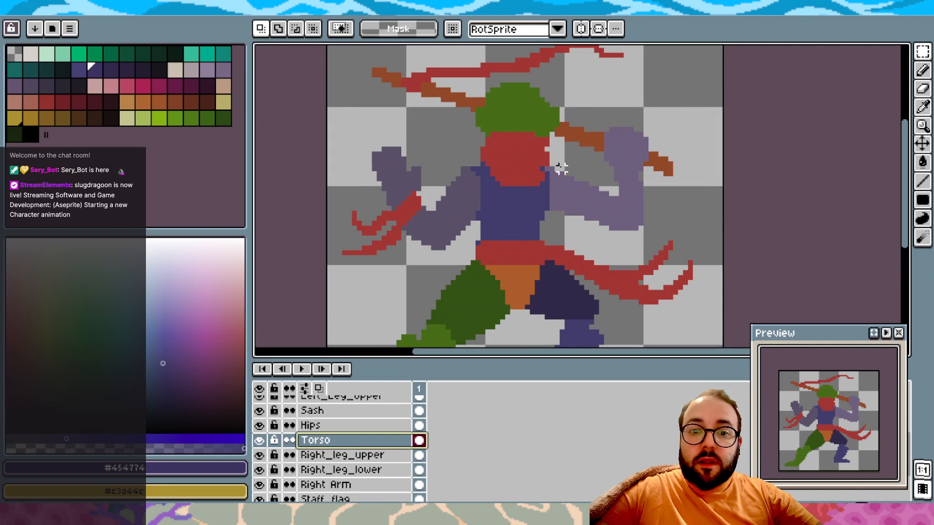
scroll(502, 184, up, 1)
scroll(503, 185, down, 2)
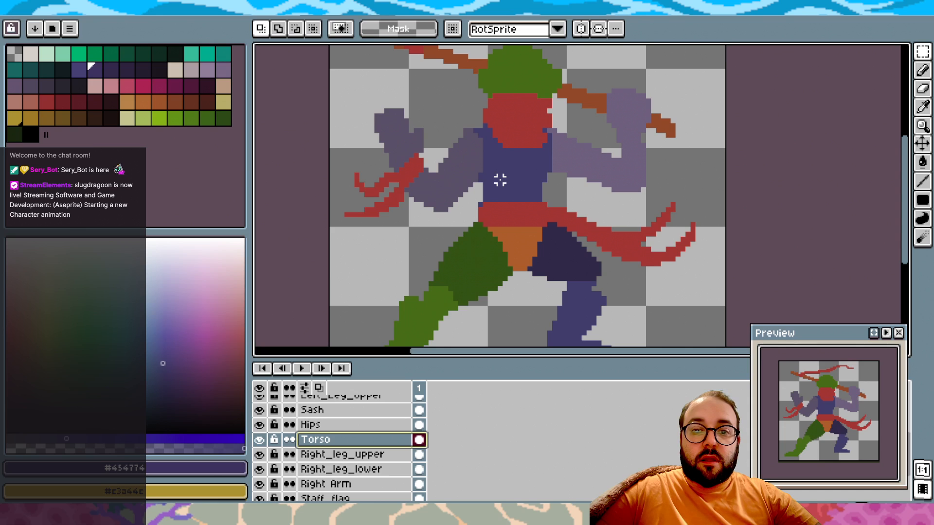
scroll(500, 180, down, 1)
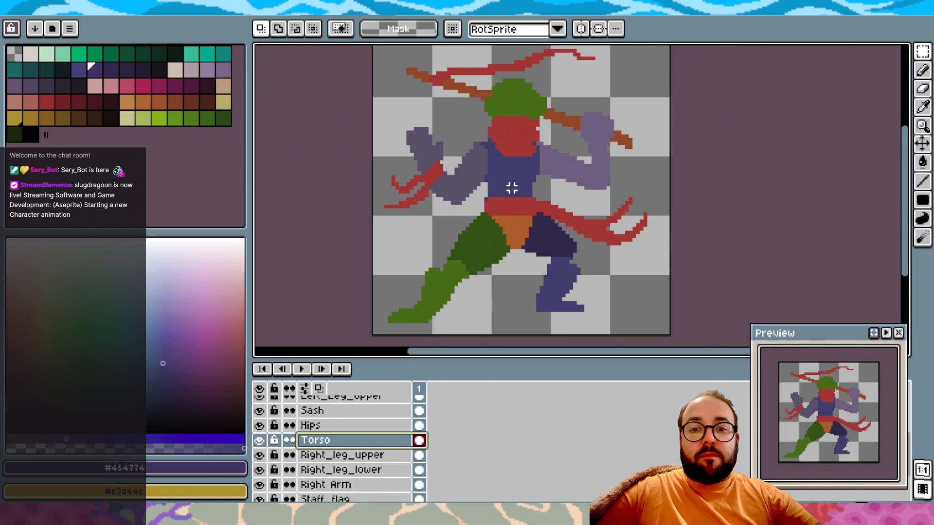
scroll(506, 187, up, 1)
click(923, 71)
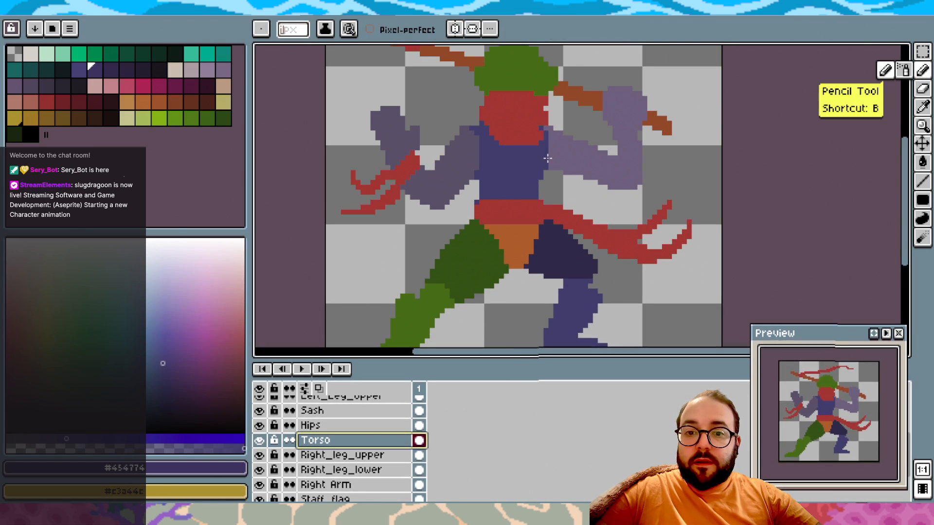
scroll(484, 143, up, 1)
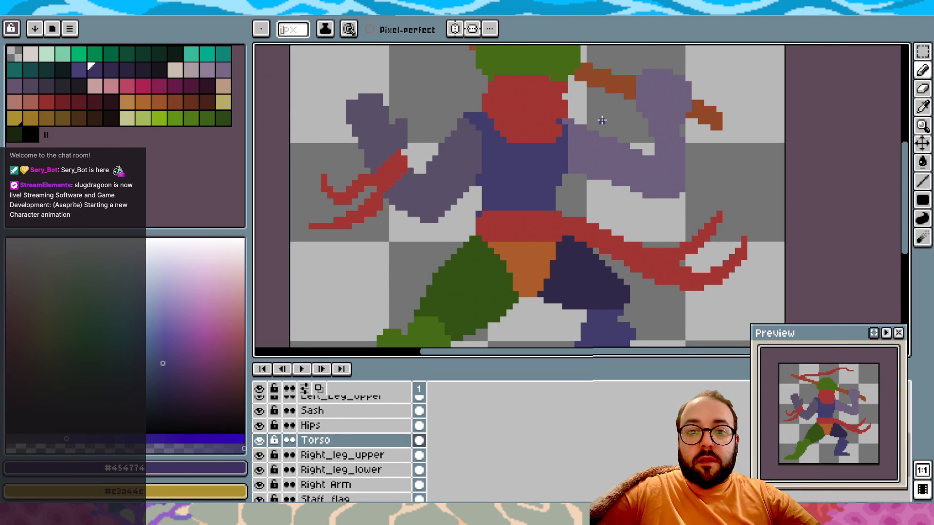
scroll(600, 118, down, 1)
scroll(602, 120, down, 1)
scroll(603, 119, up, 2)
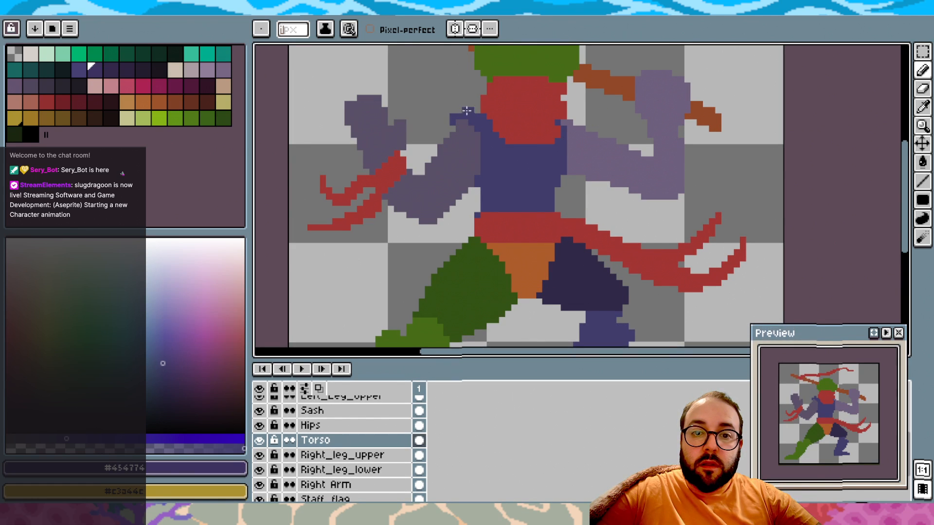
scroll(574, 131, down, 2)
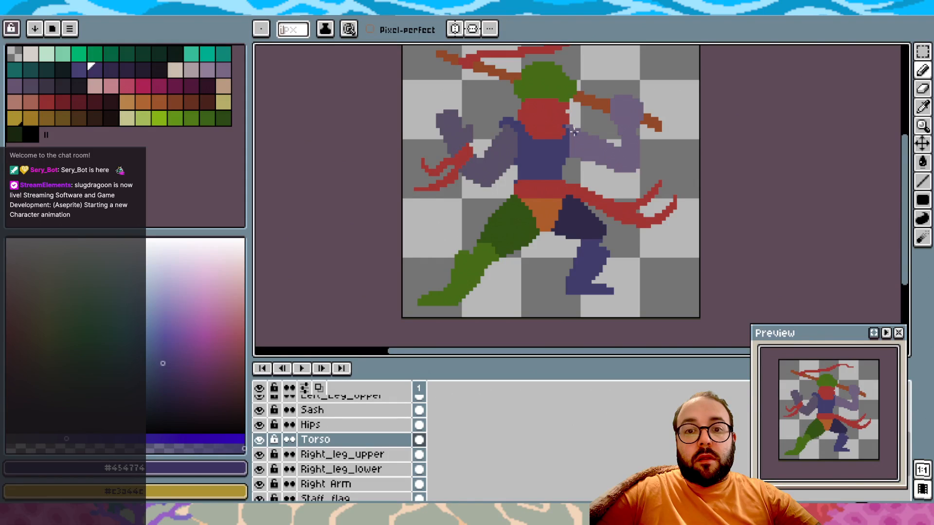
scroll(574, 132, up, 2)
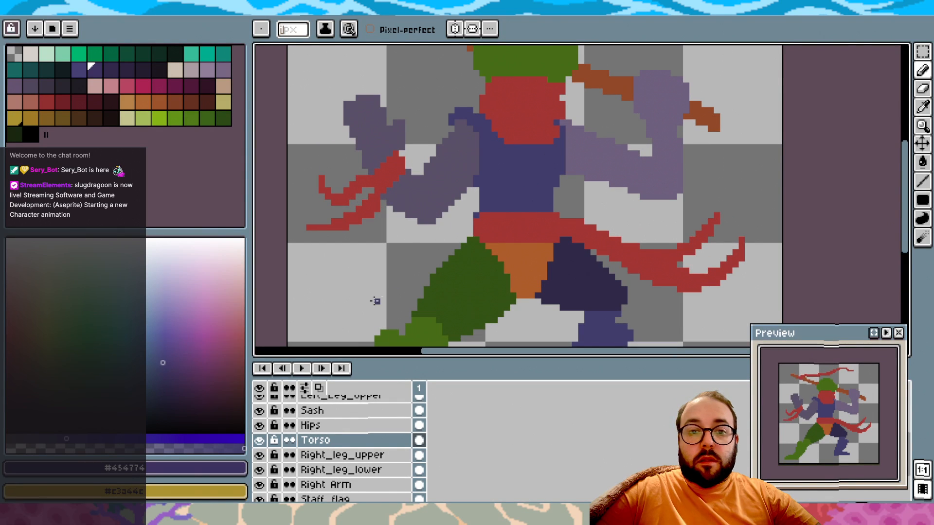
Round the top of that blue shoulder by painting its upper edge one pixel higher
scroll(299, 428, up, 3)
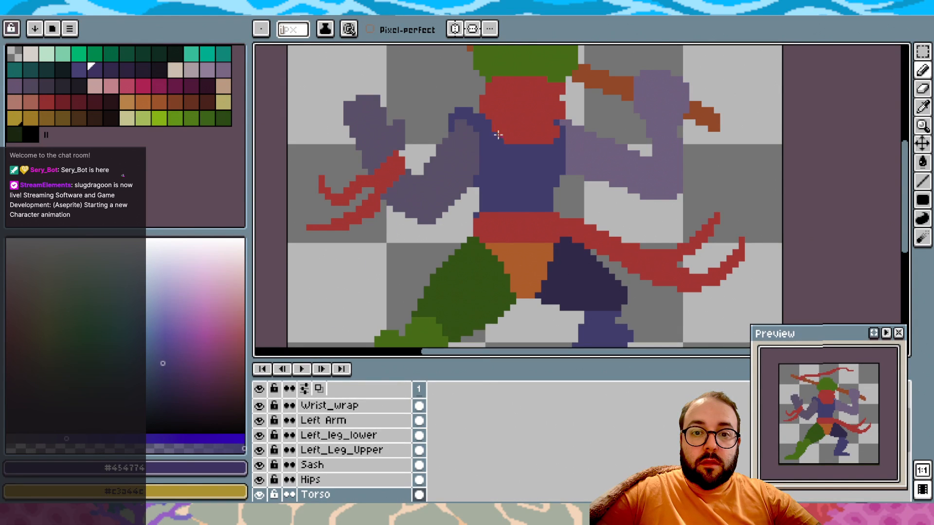
scroll(492, 119, down, 1)
scroll(462, 104, up, 1)
drag(475, 98, 456, 105)
scroll(482, 105, down, 2)
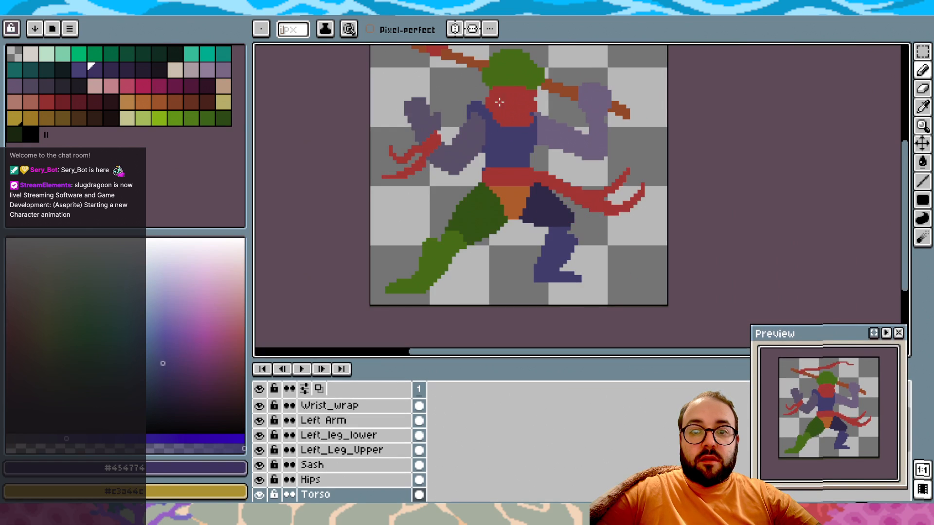
scroll(603, 141, up, 2)
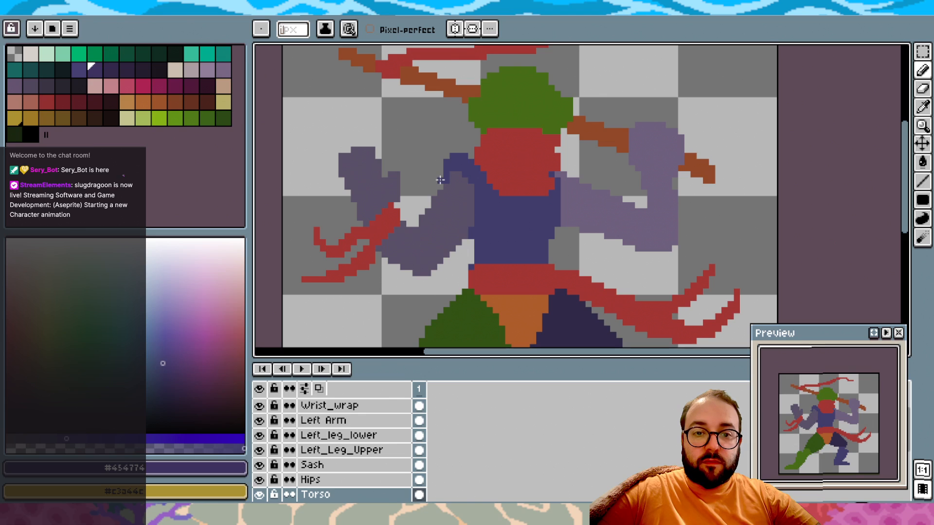
With the bandanna temporarily hidden, extend the torso's blue over the shoulder of the staff-holding arm, then make the bandanna visible again
scroll(577, 199, down, 2)
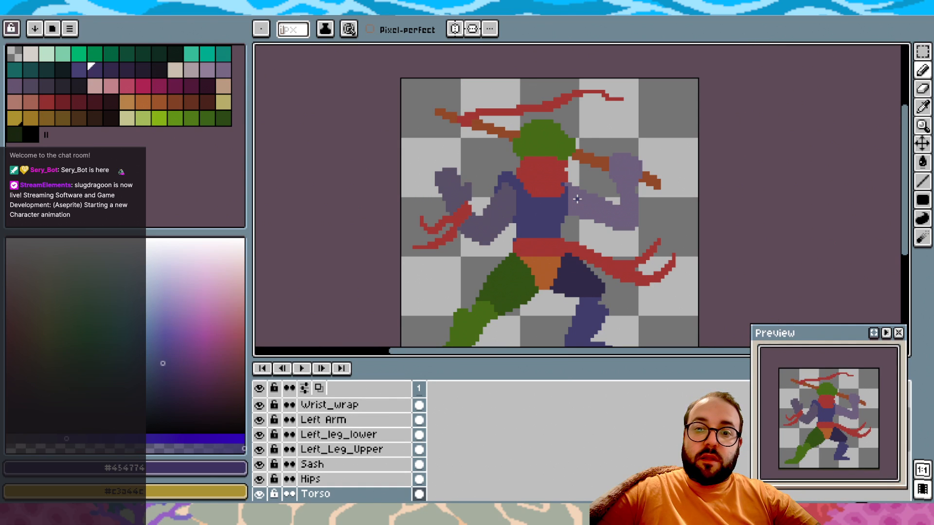
scroll(577, 199, up, 2)
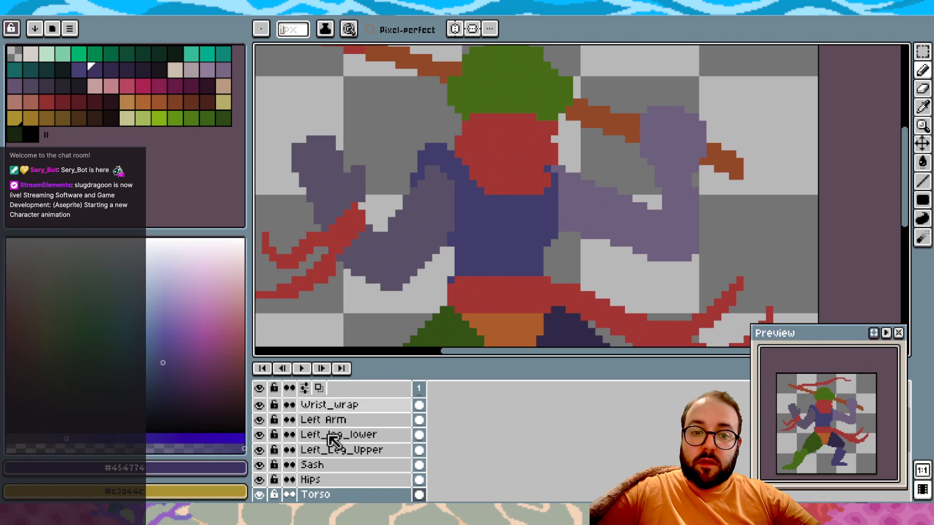
scroll(287, 426, up, 2)
click(260, 403)
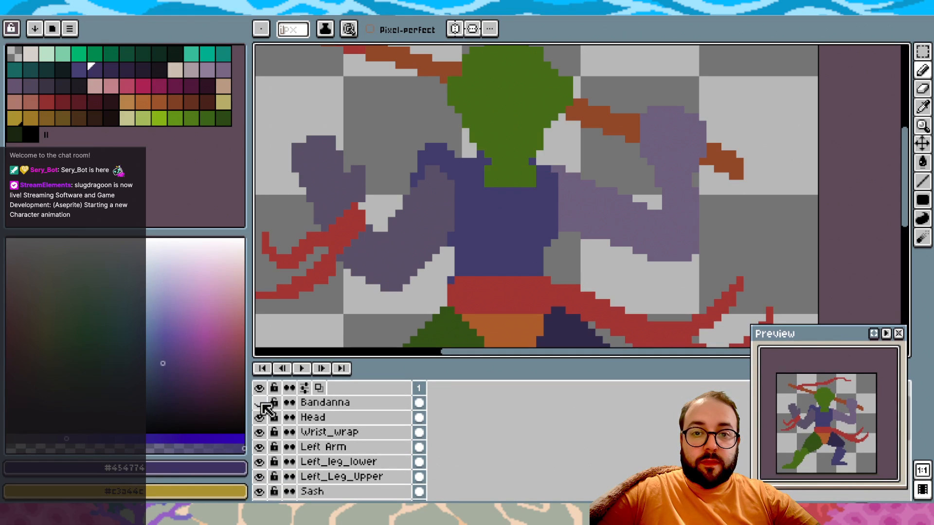
click(547, 154)
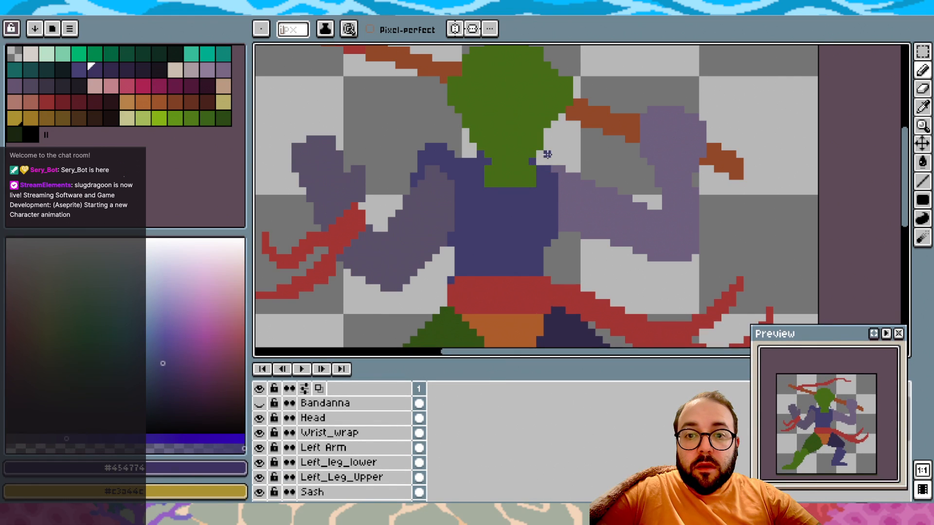
drag(561, 154, 540, 161)
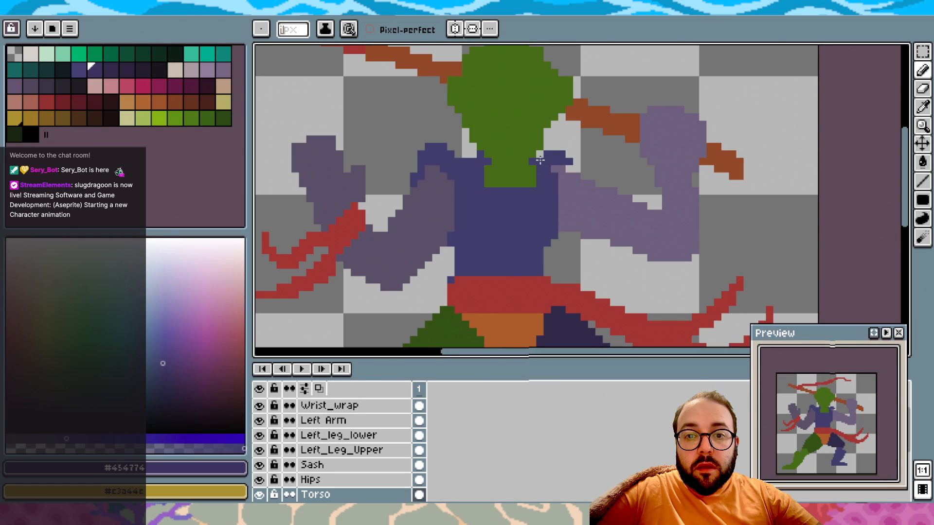
scroll(269, 425, up, 2)
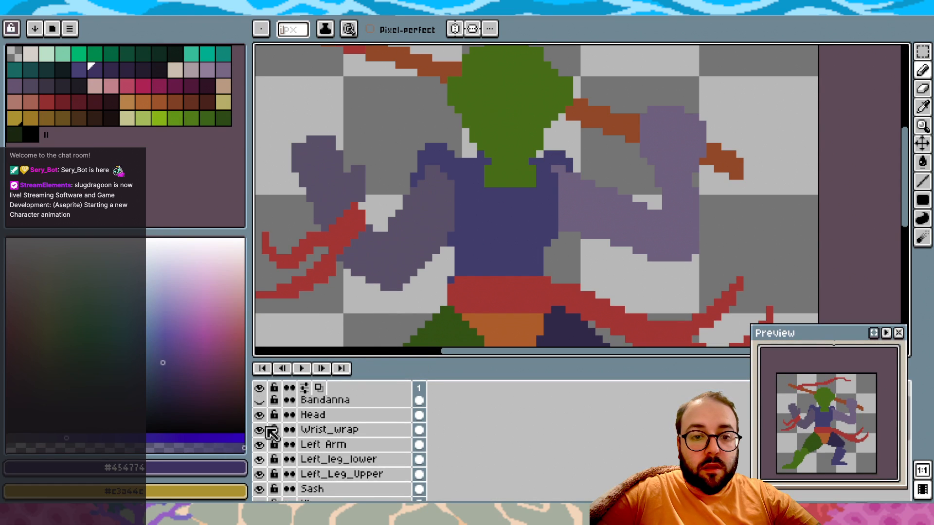
click(259, 402)
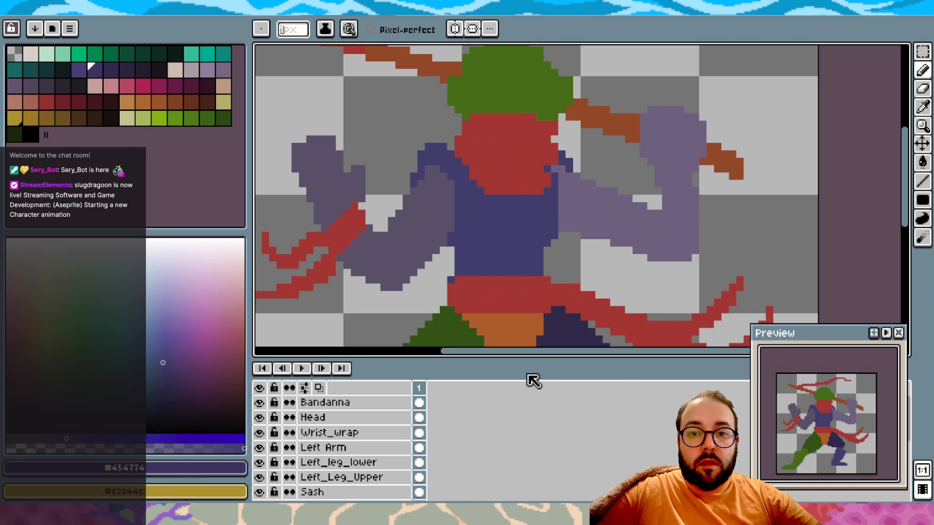
Switch to the Rectangular Marquee tool and activate the Left Arm layer
scroll(605, 152, down, 2)
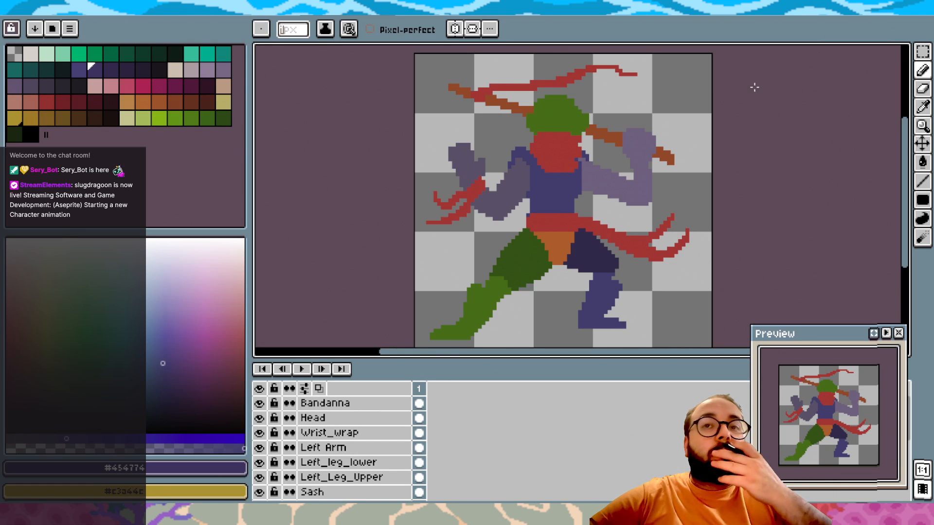
scroll(516, 142, up, 2)
scroll(515, 141, down, 1)
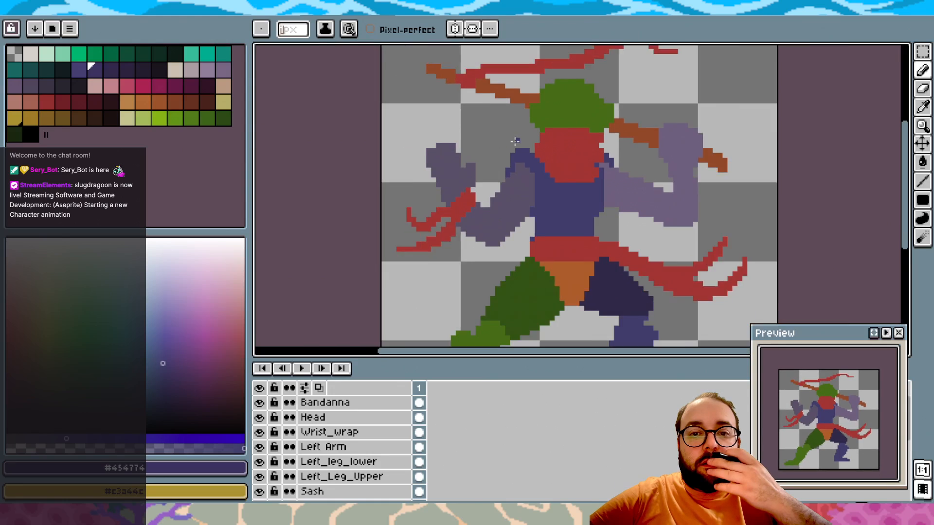
scroll(515, 141, down, 1)
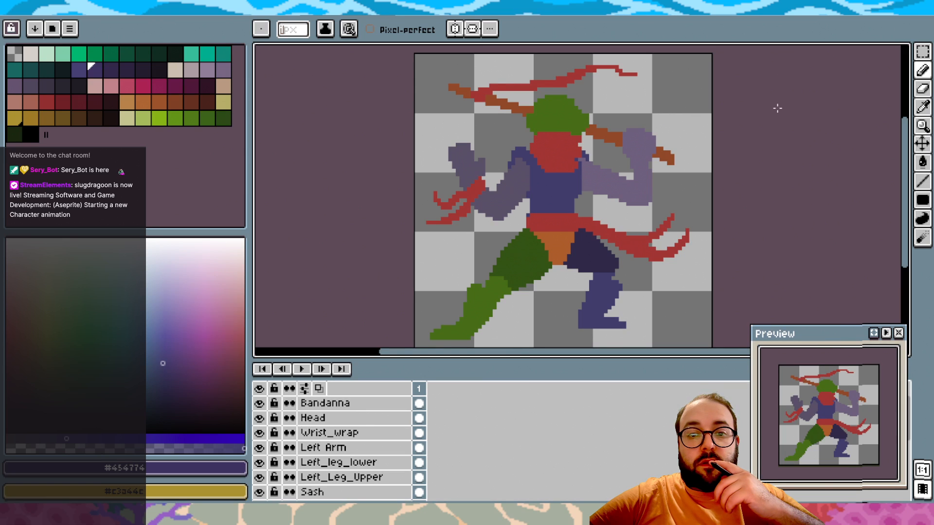
click(922, 51)
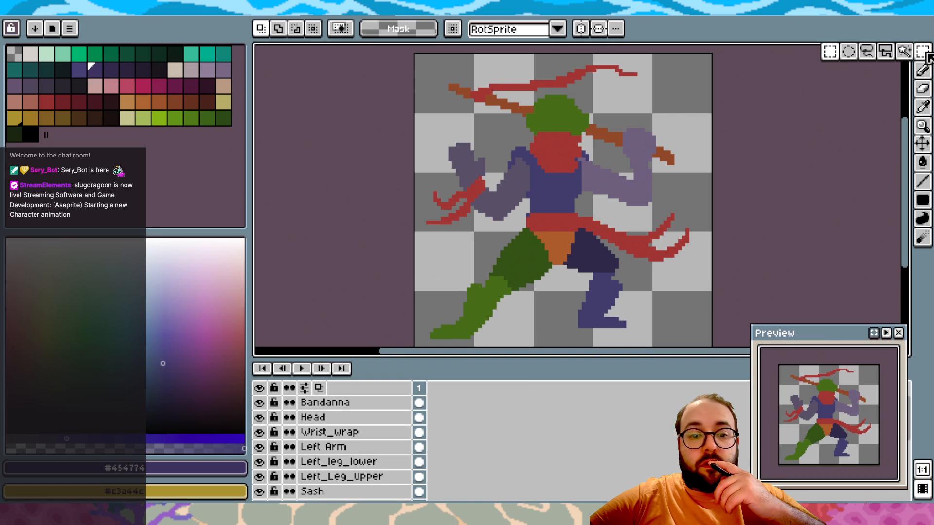
click(333, 447)
Try to move the whole hand-and-forearm area of the Left Arm layer upward and toward the body
scroll(405, 204, up, 2)
drag(428, 265, 598, 56)
drag(538, 167, 548, 146)
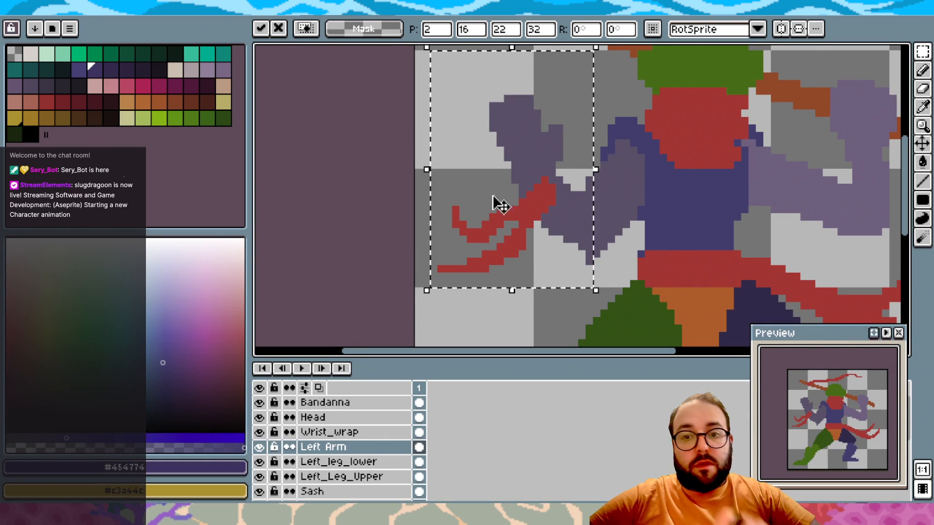
key(ctrl+z)
click(521, 335)
Move only the open hand and wrist on the Left Arm layer slightly up and toward the body
drag(463, 82, 564, 201)
drag(509, 151, 517, 135)
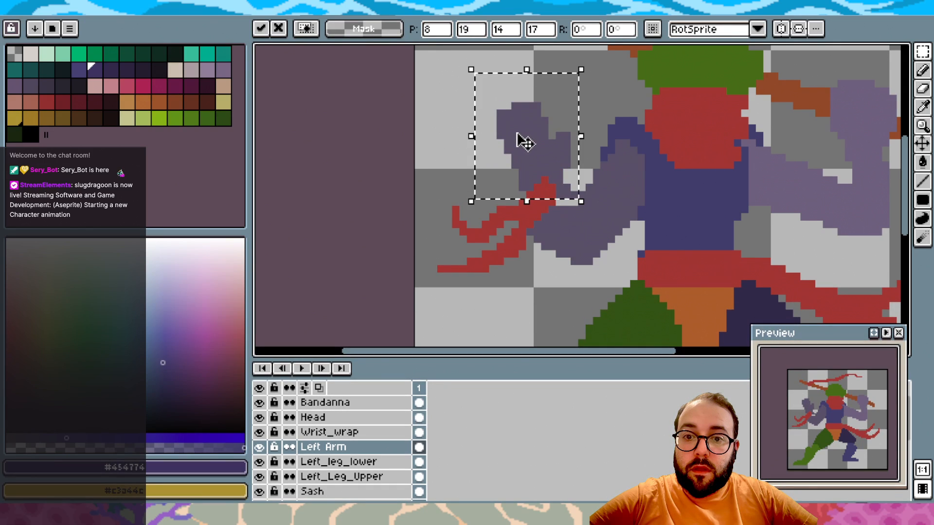
click(478, 276)
Hide the wrist wrap and shift the lower forearm toward the body to close the gap below the wrist
click(259, 432)
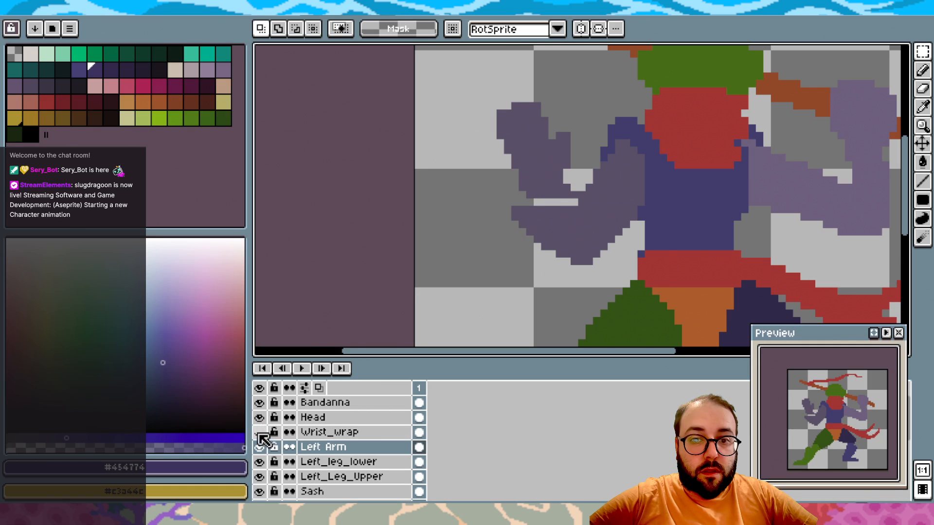
drag(463, 320, 581, 195)
drag(565, 230, 583, 224)
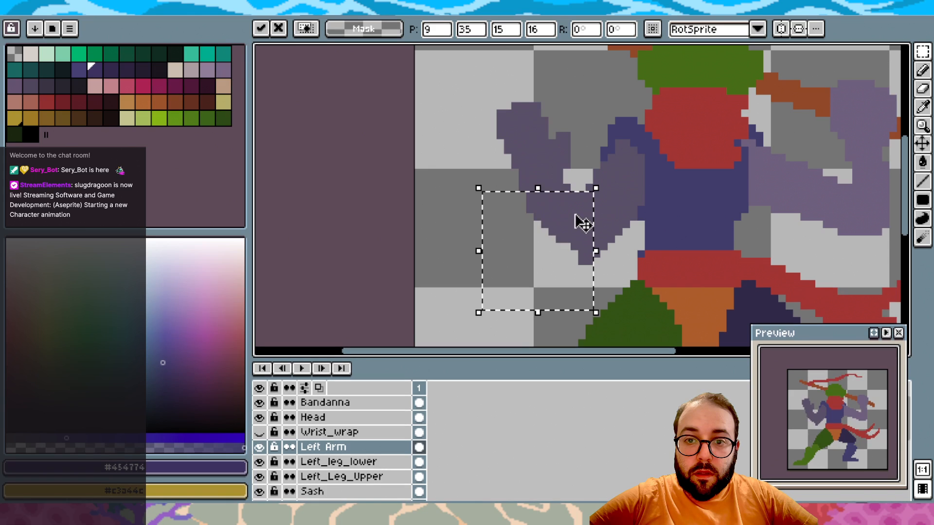
key(ctrl+d)
Shorten the pointed tip at the bottom of the wrist-wrapped arm's elbow and make the wrist wrap visible again
scroll(476, 173, down, 1)
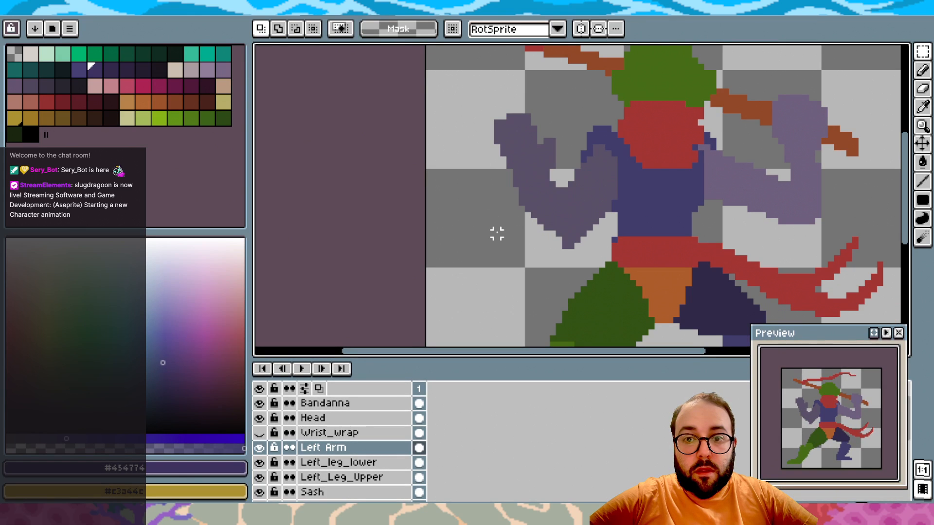
mouse_move(567, 259)
mouse_down()
mouse_move(584, 240)
mouse_move(583, 251)
mouse_up()
click(510, 290)
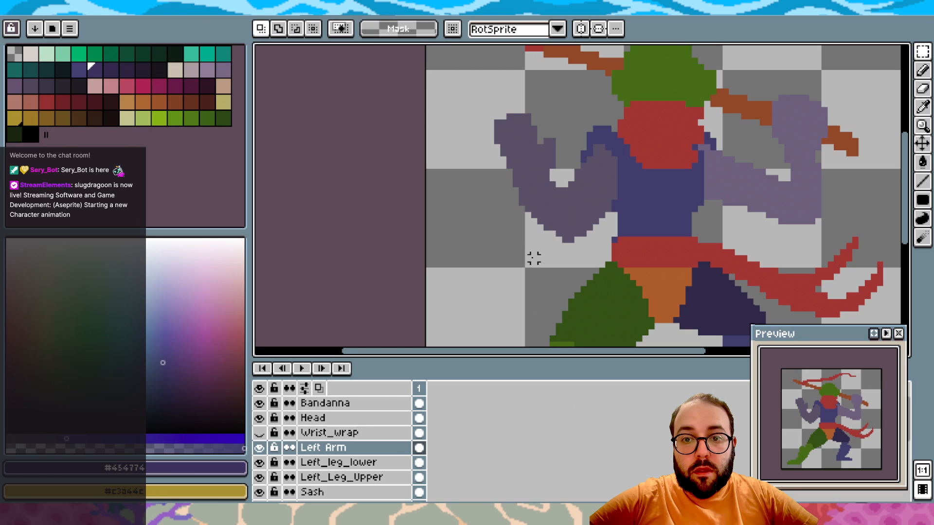
scroll(428, 283, down, 1)
scroll(477, 265, down, 1)
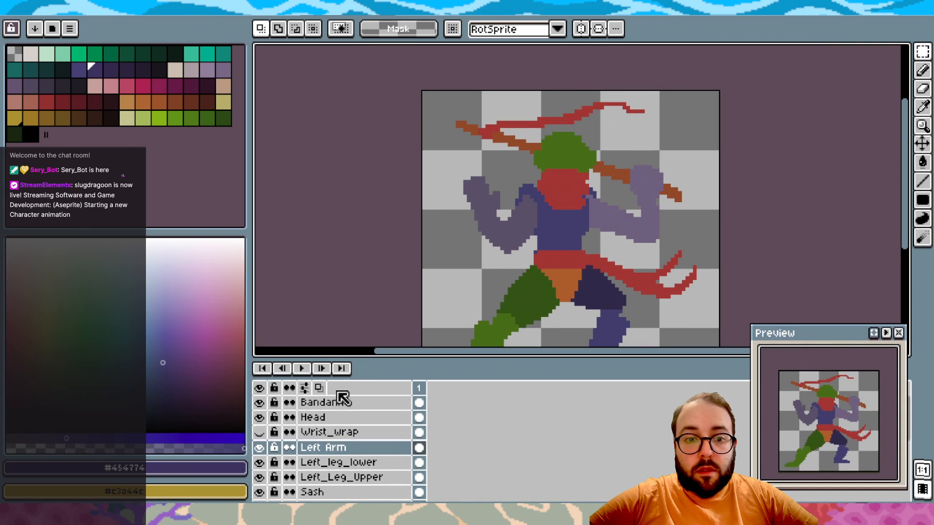
click(261, 432)
Move the wrist wrap on the Wrist_wrap layer two pixels right and one pixel up to fit the repositioned wrist
drag(428, 294, 507, 203)
key(ctrl+d)
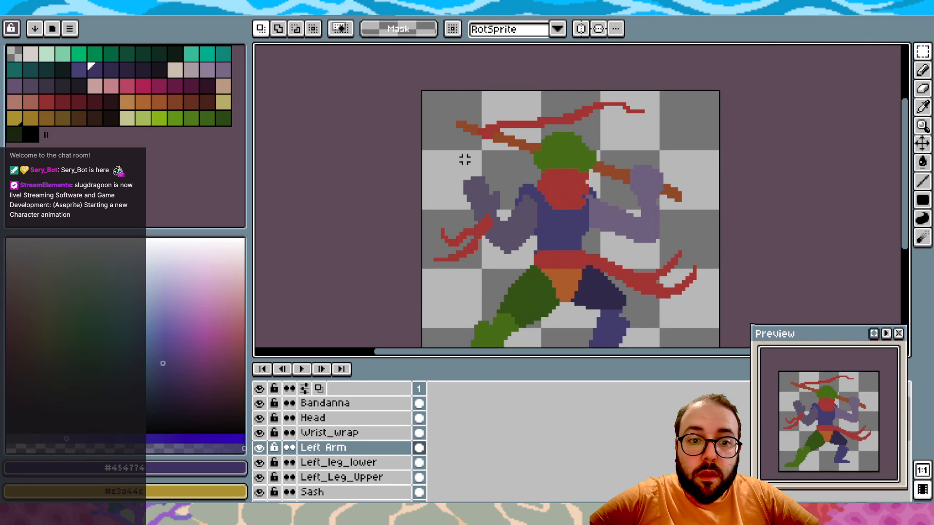
click(365, 432)
drag(421, 304, 510, 188)
click(487, 259)
drag(485, 259, 492, 258)
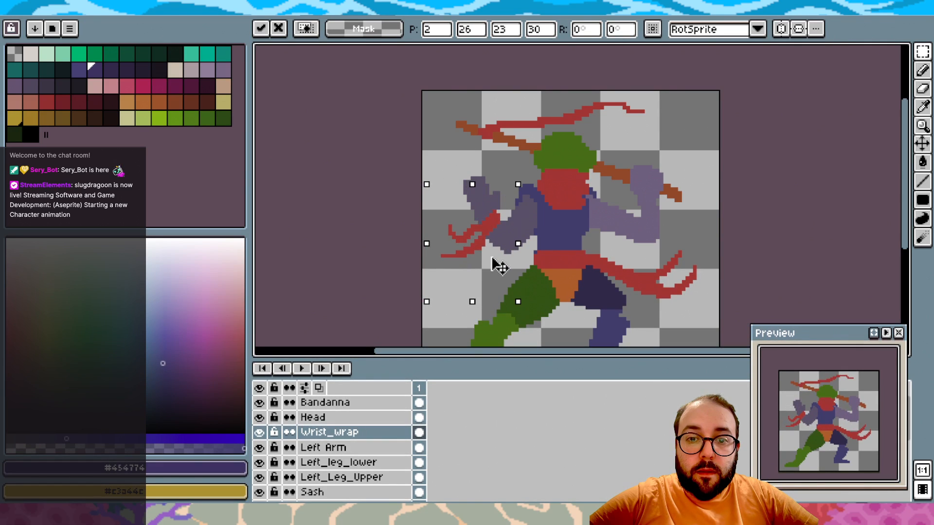
key(ctrl+d)
Examine the complete figure's pose and silhouette, including the repositioned wrist-wrapped arm
scroll(452, 141, down, 3)
scroll(452, 142, right, 2)
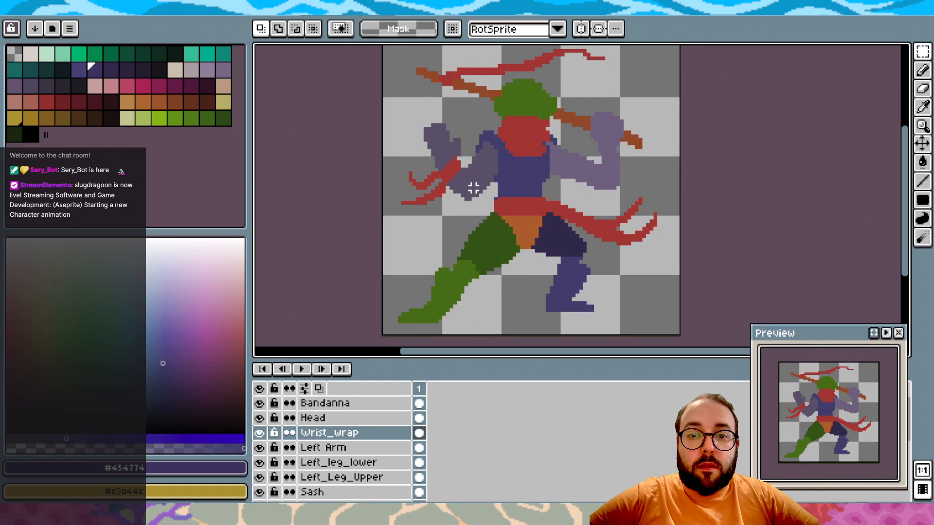
scroll(484, 173, down, 1)
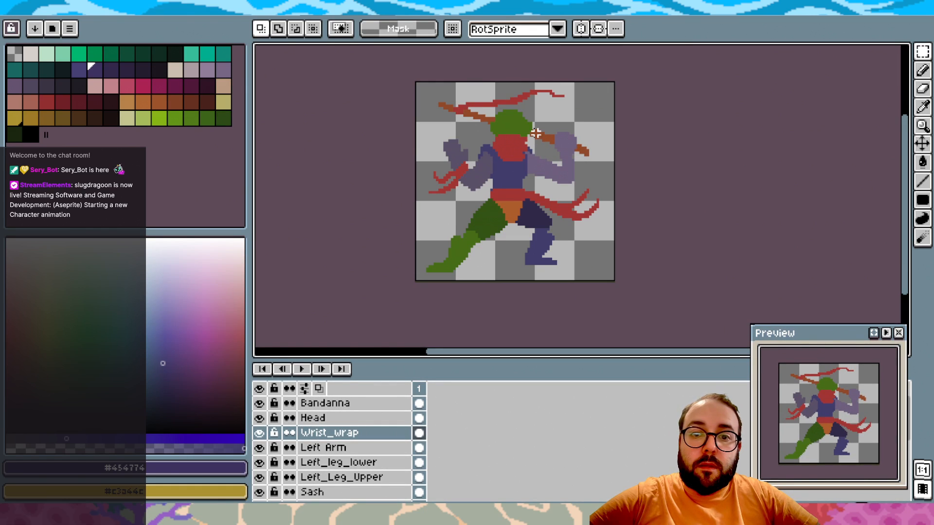
scroll(536, 132, up, 1)
scroll(532, 130, down, 1)
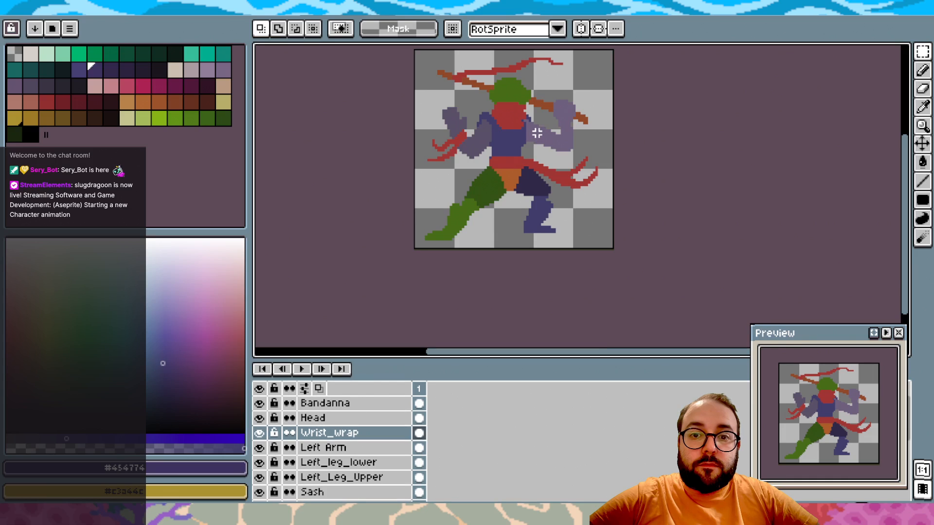
scroll(537, 133, up, 1)
scroll(538, 132, left, 2)
scroll(484, 167, up, 2)
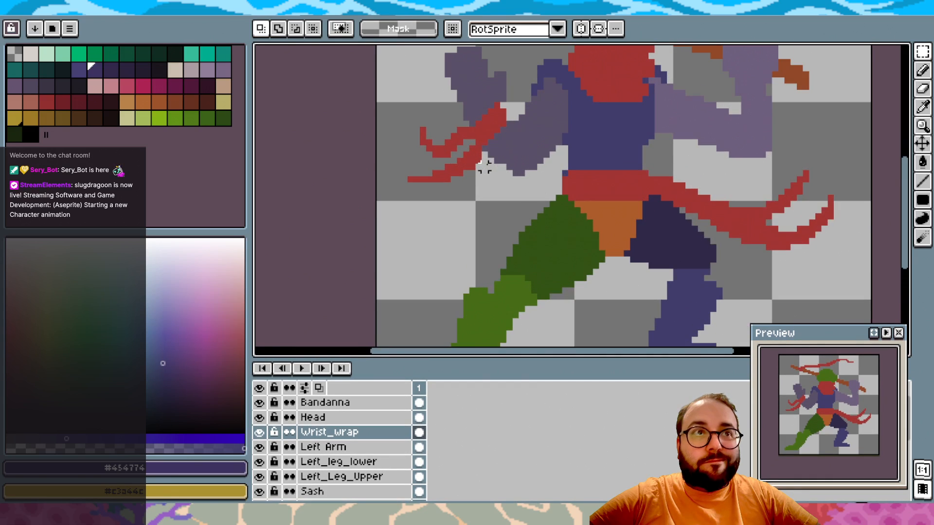
scroll(485, 167, up, 1)
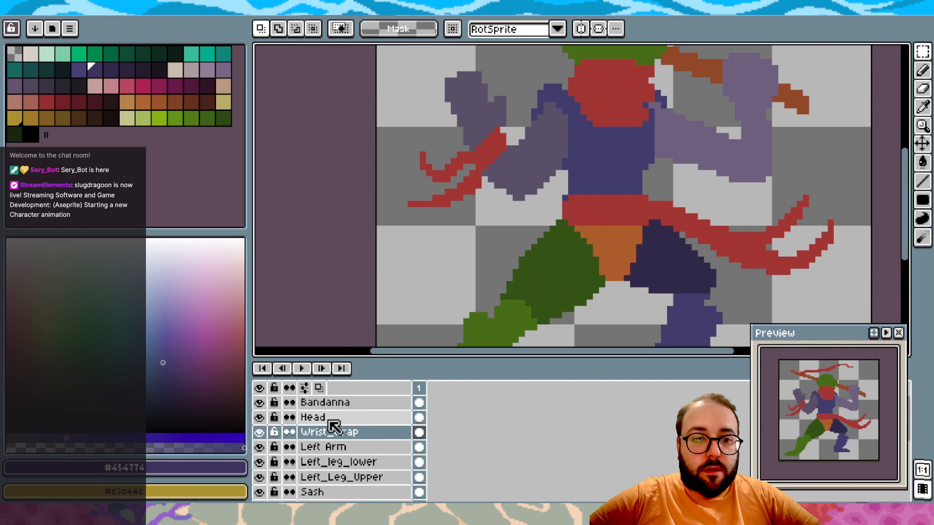
Activate the Left Arm layer, sample the arm's grey-purple, #625b72, and switch to the 1 px Pencil tool
click(339, 450)
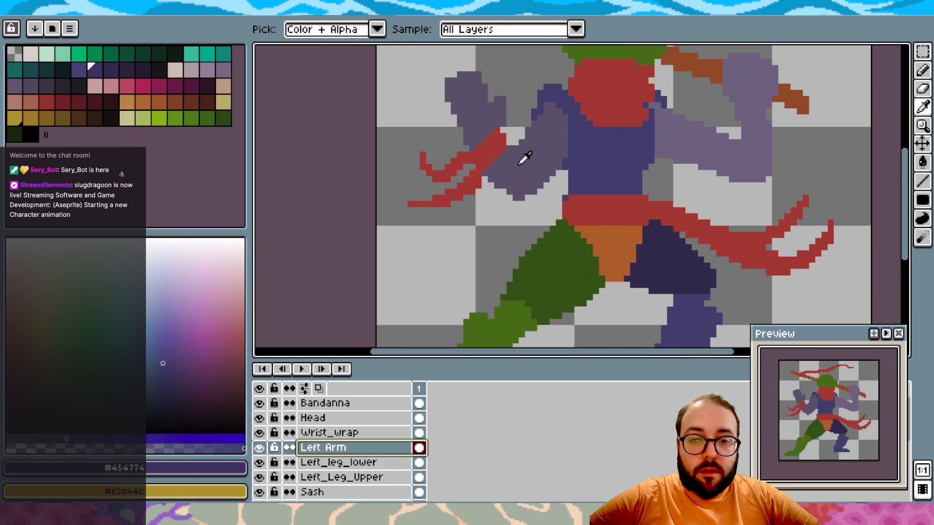
alt+click(521, 168)
key(b)
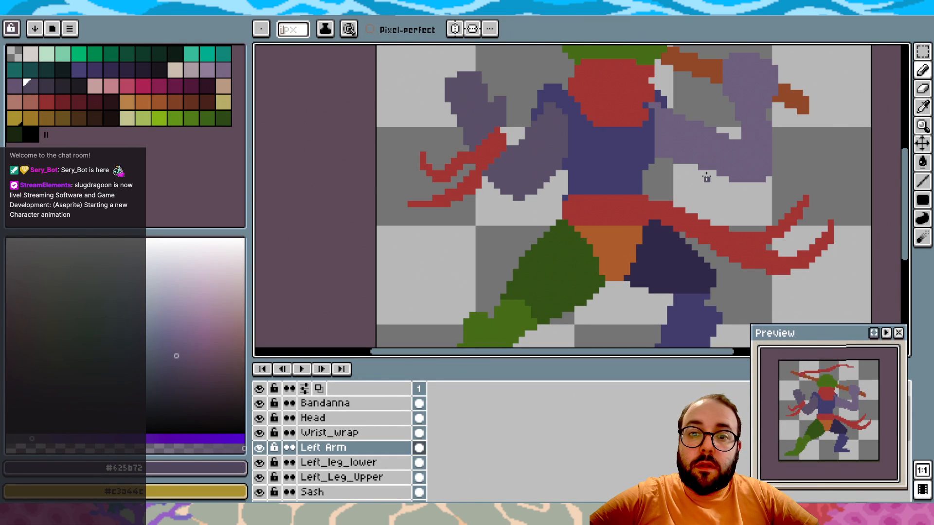
Hide the wrist wrap and sample the transparent background as the Pencil's Mask colour
scroll(706, 176, down, 2)
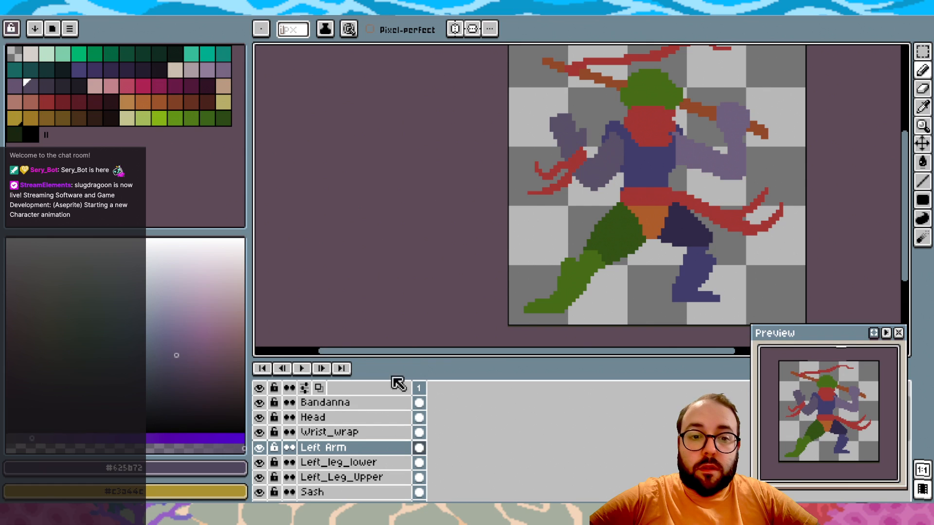
click(260, 432)
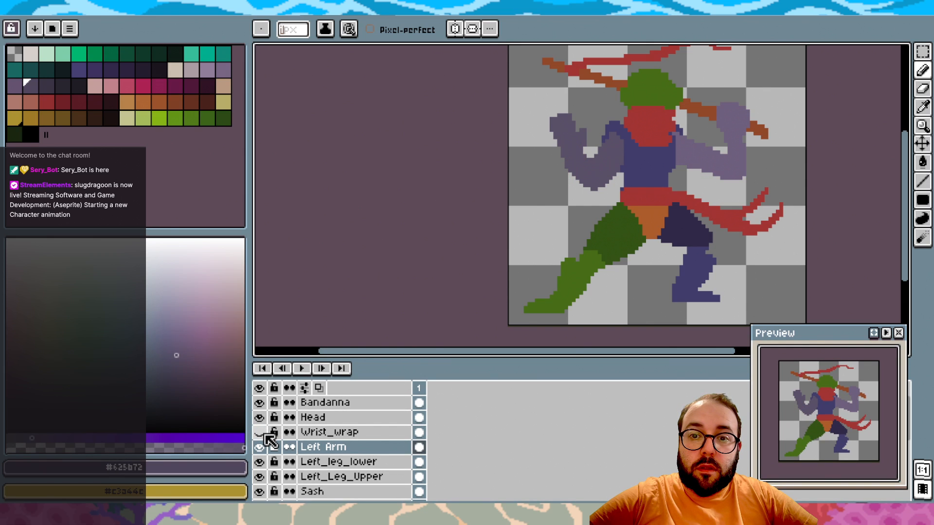
click(265, 433)
scroll(477, 211, up, 3)
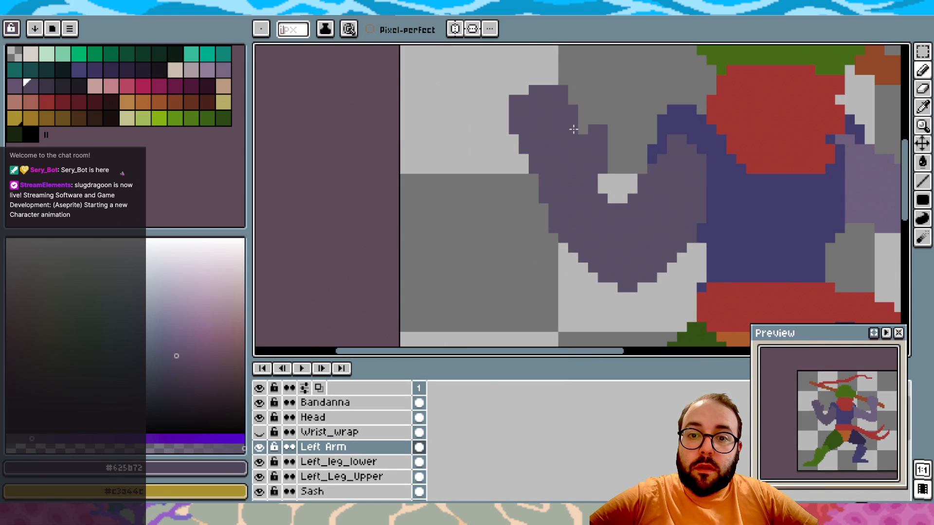
key(i)
click(527, 251)
key(b)
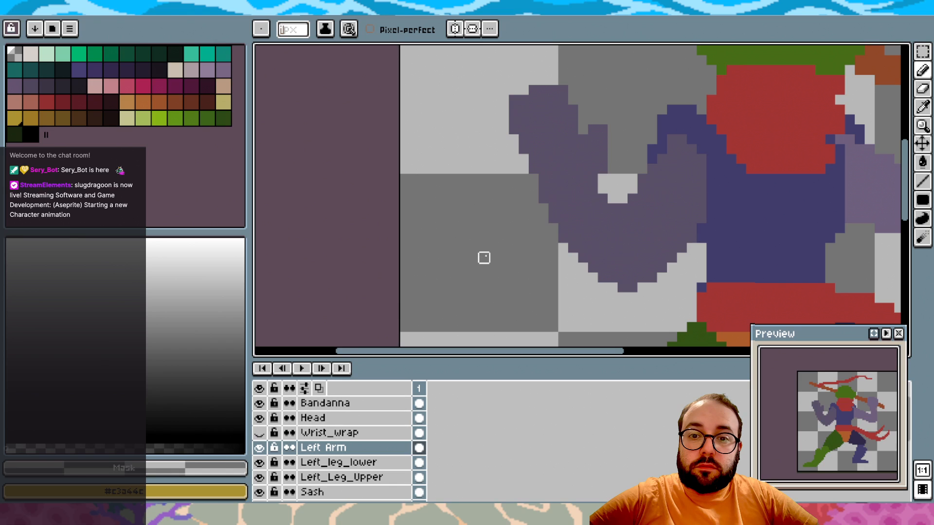
Make the wrist wrap visible again and hide the Left Arm layer
click(259, 432)
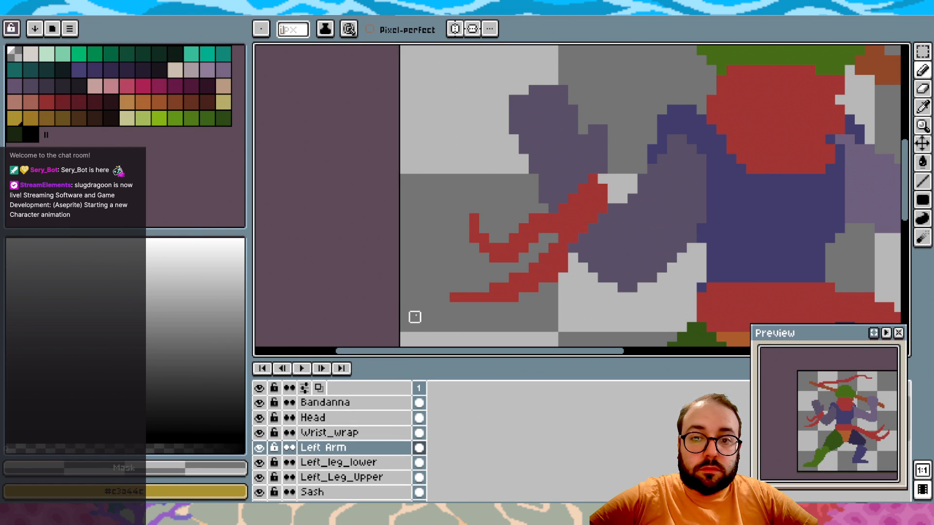
scroll(444, 247, down, 2)
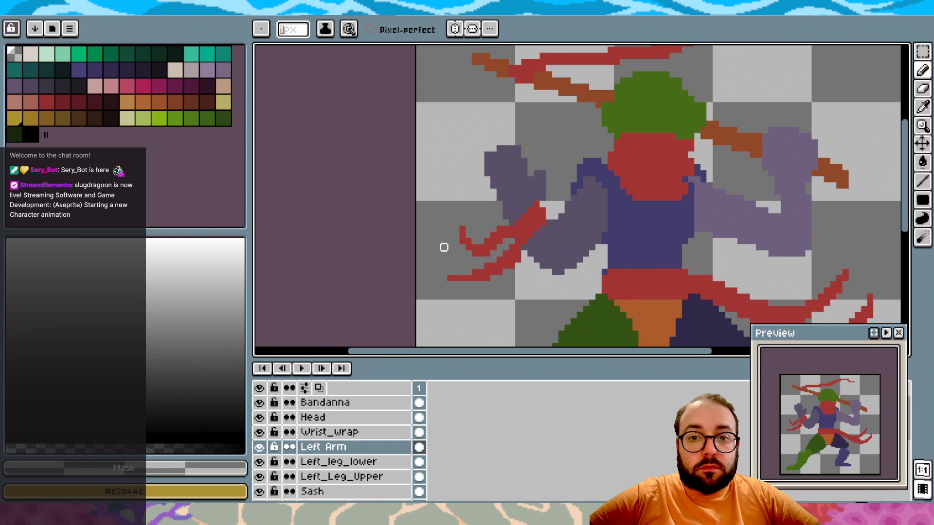
scroll(443, 248, down, 1)
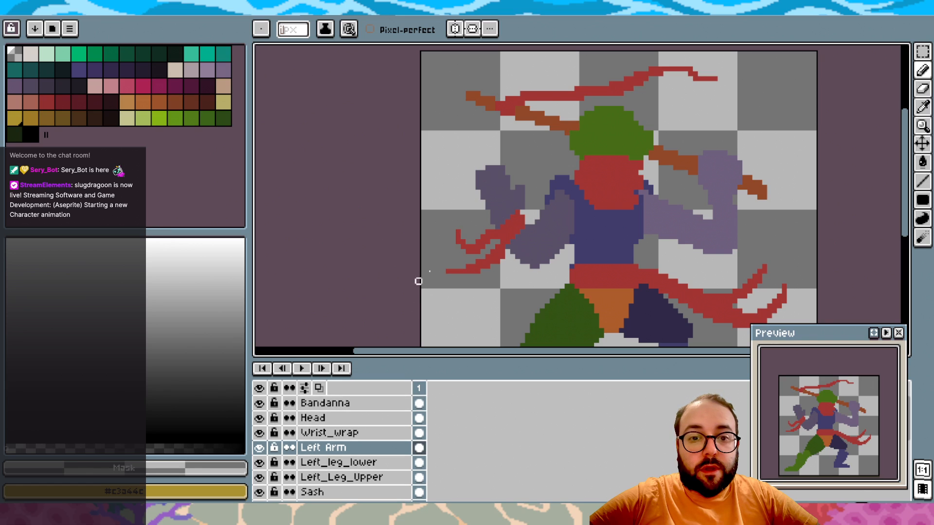
click(260, 447)
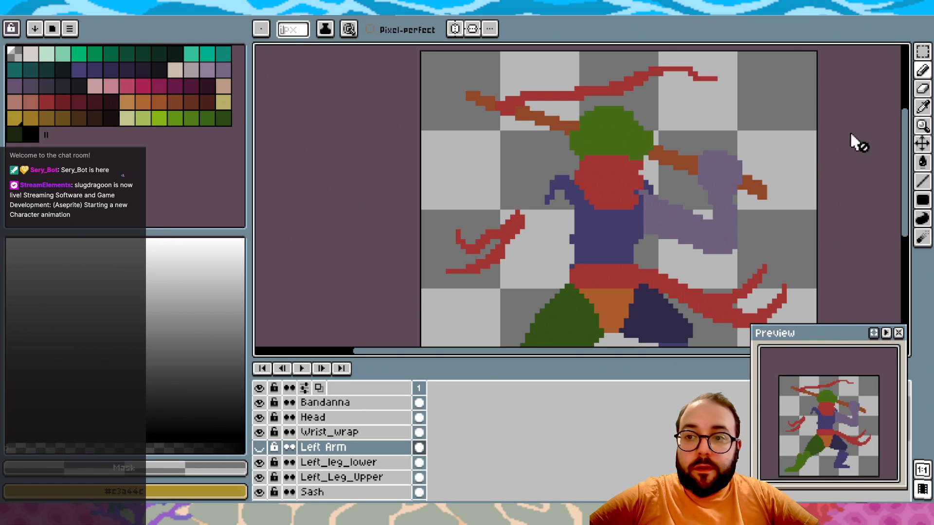
Hide the wrist wrap, show the Left Arm layer, and shift its hand and forearm up one pixel
click(259, 432)
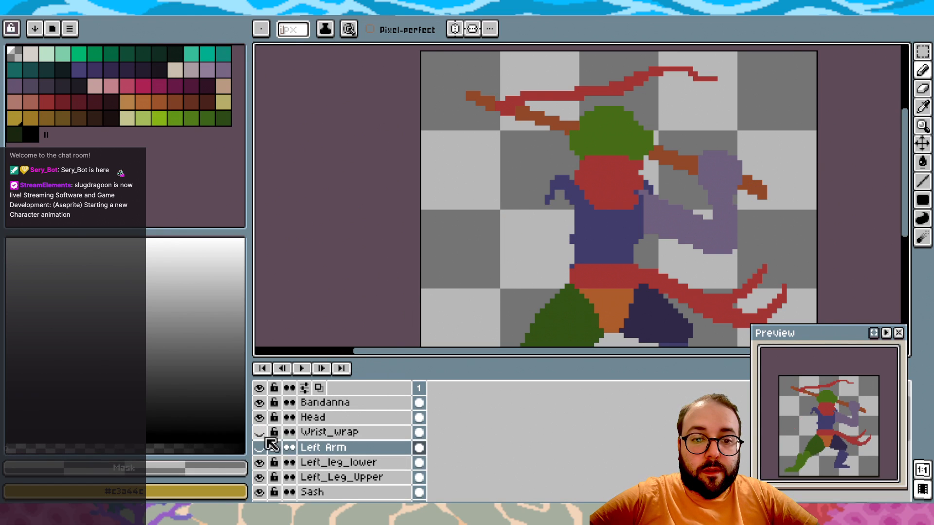
click(259, 448)
click(923, 52)
drag(473, 148, 511, 203)
key(ctrl+d)
scroll(532, 217, up, 1)
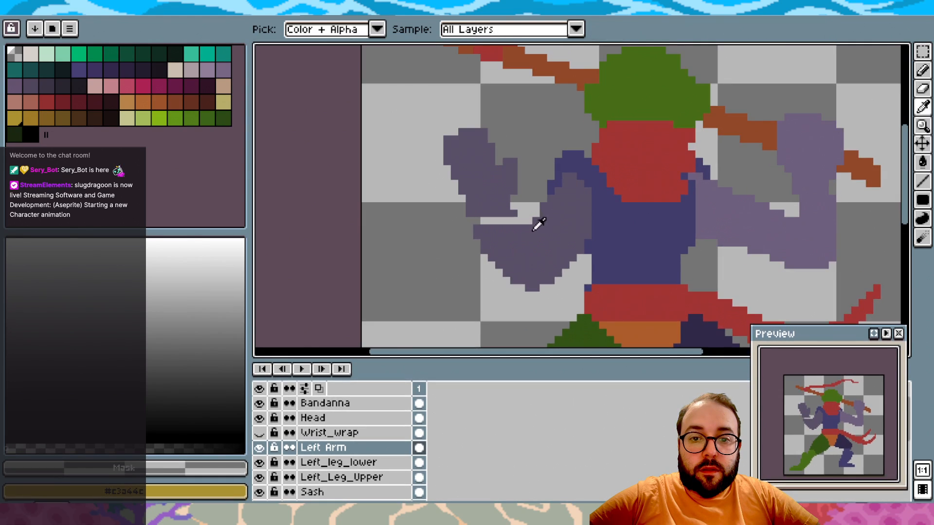
Sample the arm's grey-purple, #625b72, and pencil in the one-pixel gap between the forearm and elbow
alt+click(476, 222)
key(b)
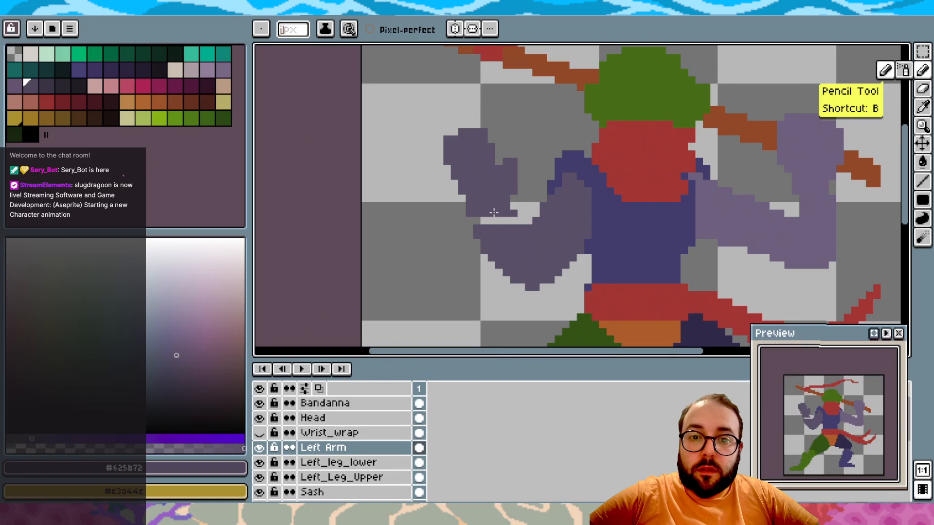
drag(476, 222, 496, 222)
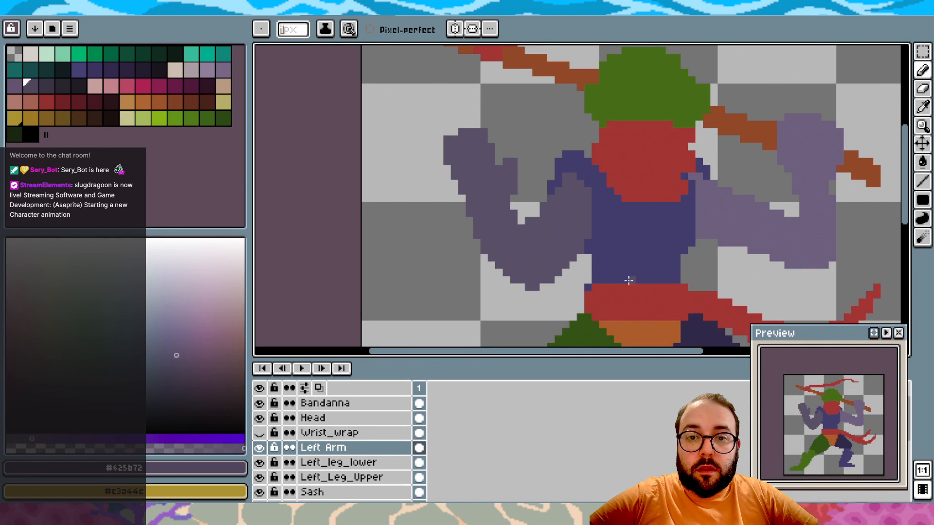
key(ctrl+z)
click(521, 221)
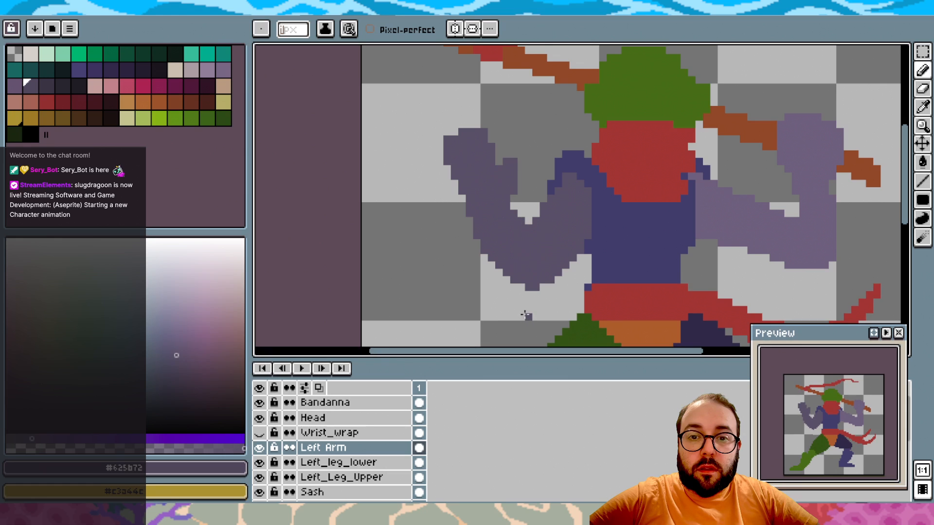
Sample the transparent background, erase a pixel inside the left elbow's crook, and toggle the Left Arm layer's visibility to check it
alt+click(528, 213)
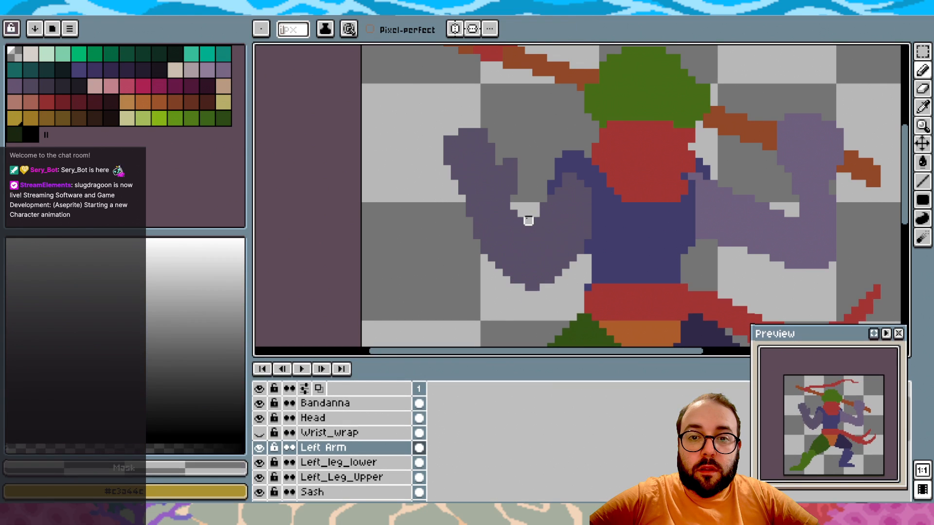
click(521, 220)
key(ctrl+z)
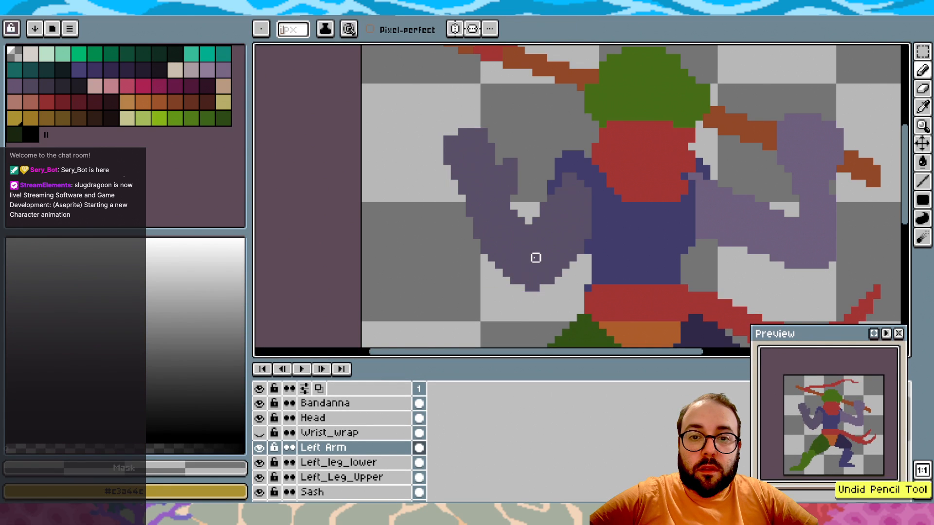
click(520, 219)
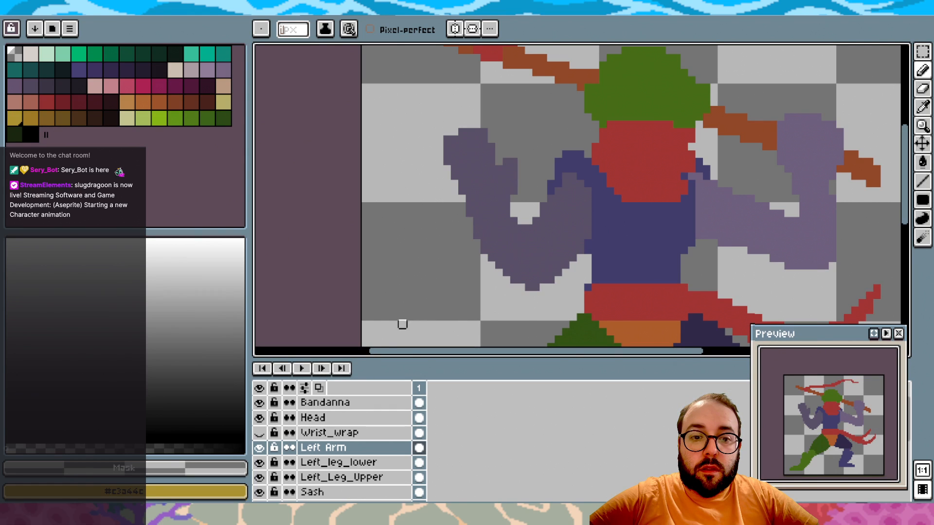
click(261, 446)
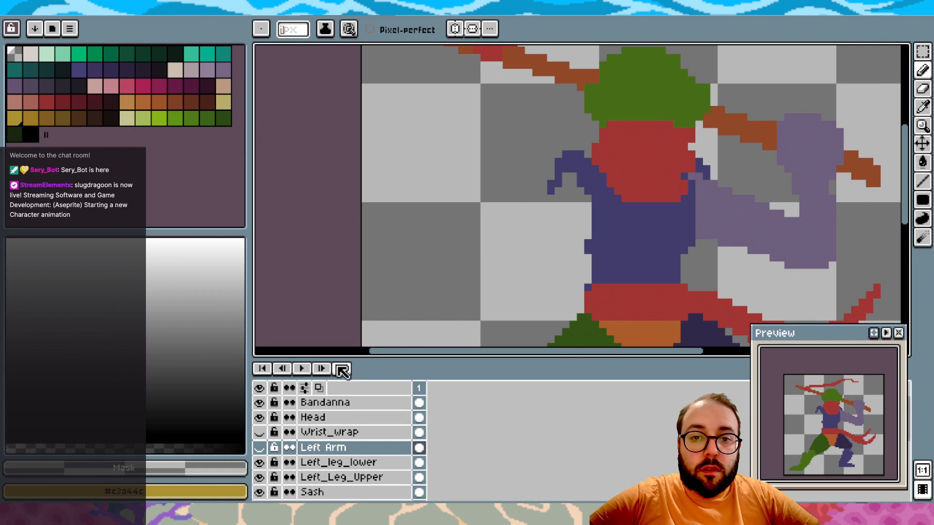
click(260, 446)
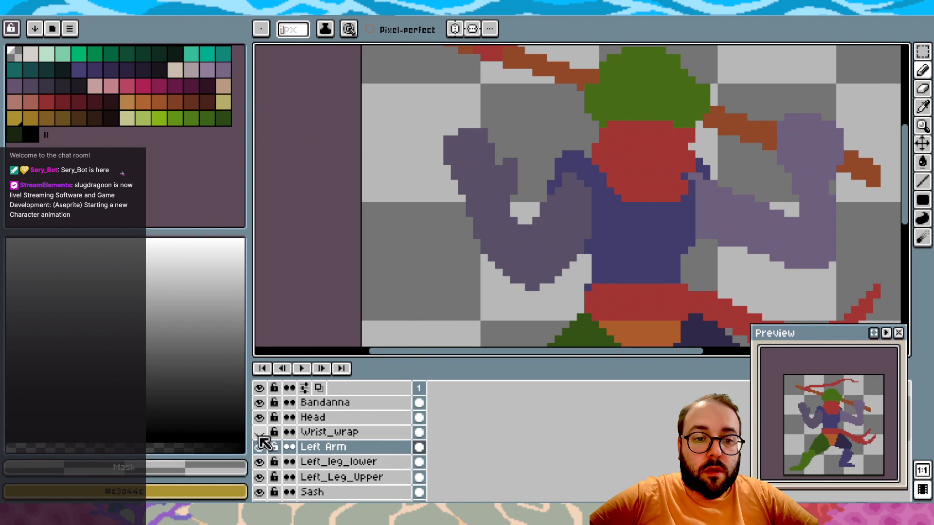
click(922, 52)
drag(384, 335, 548, 174)
drag(497, 255, 500, 247)
key(ctrl+z)
click(498, 139)
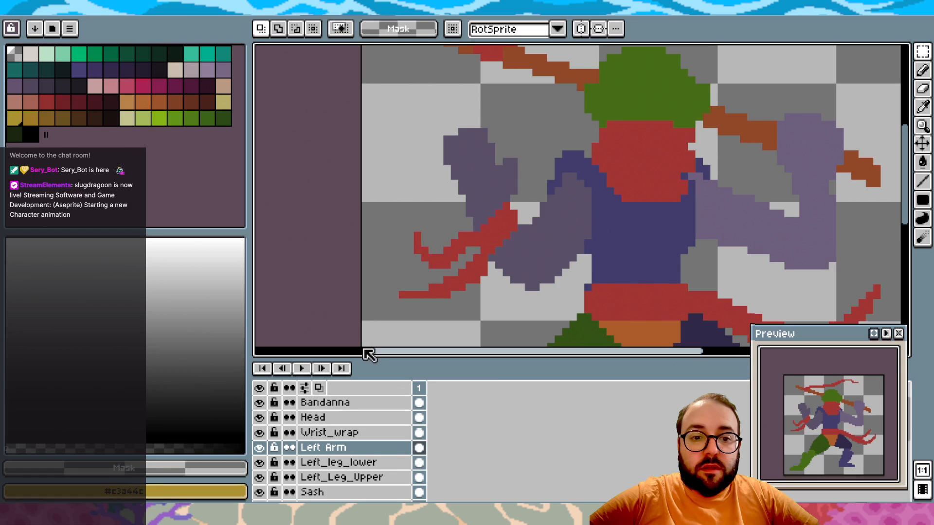
Activate the Wrist_wrap layer, select the wrist wrap with its ribbons, and move it up one pixel
click(353, 418)
click(348, 433)
drag(370, 342, 528, 170)
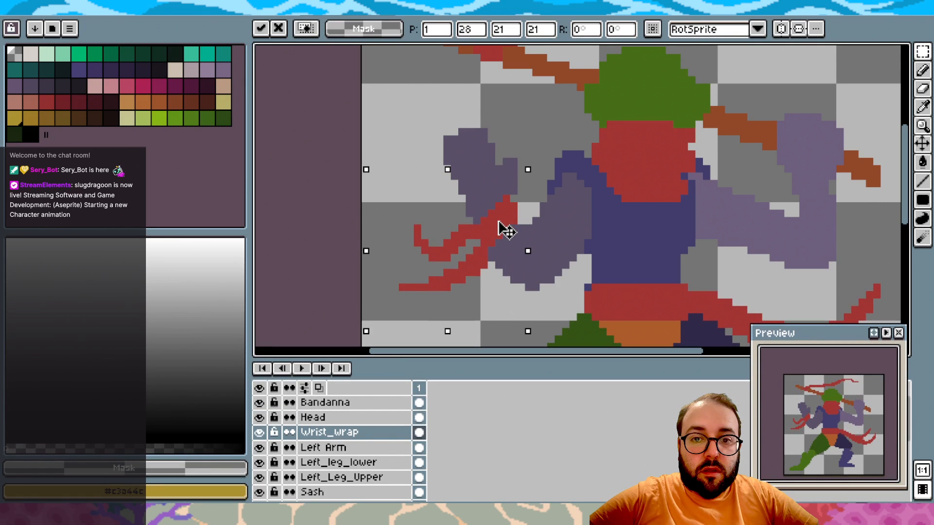
click(452, 152)
On the Left Arm layer, pencil extra #625b72 pixels onto the thumb tip and along the top of the hand
click(354, 447)
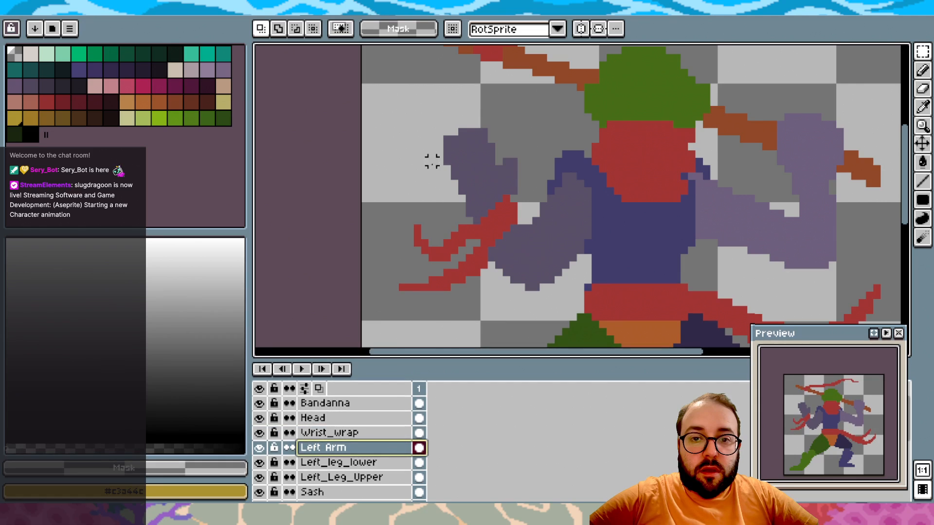
alt+click(462, 139)
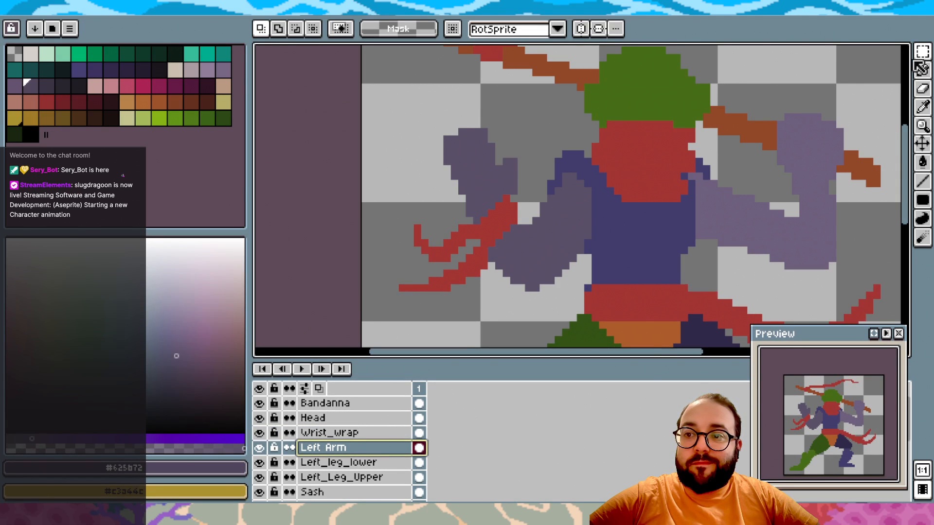
click(921, 53)
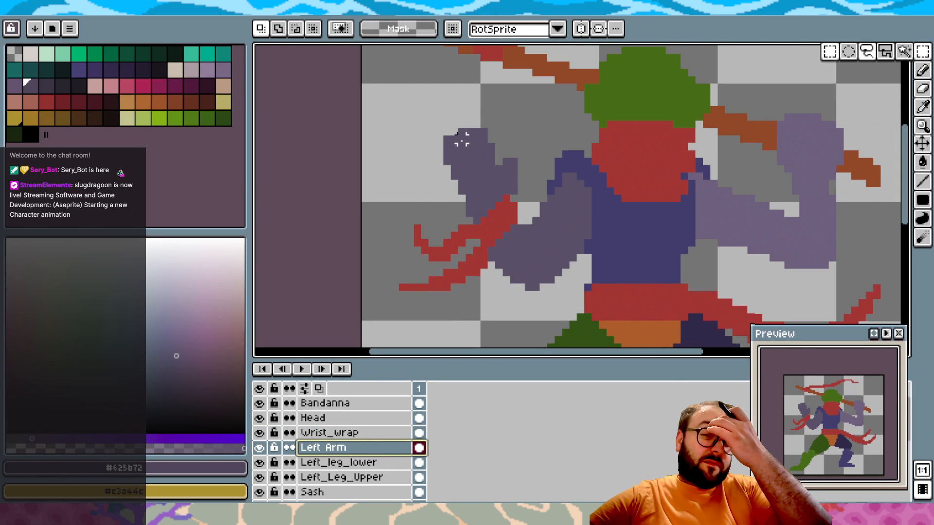
drag(529, 140, 519, 174)
click(524, 128)
alt+click(529, 147)
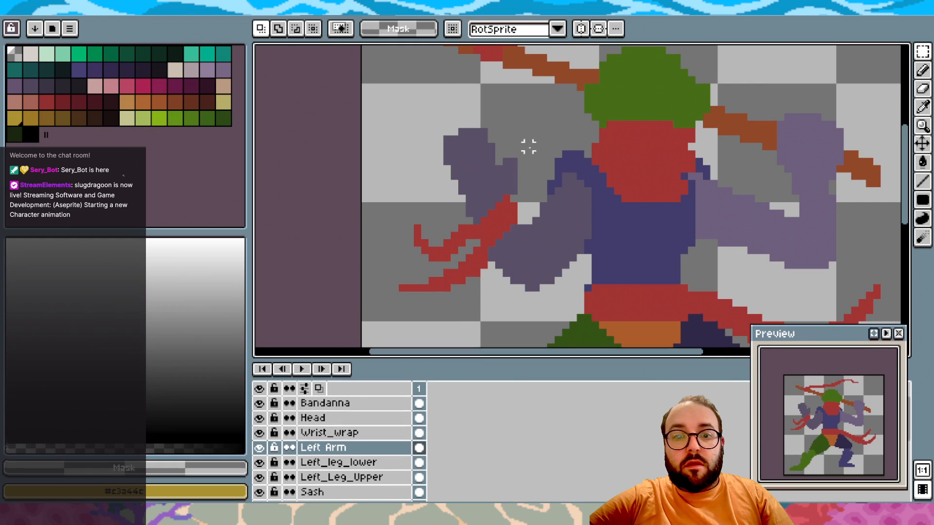
click(924, 72)
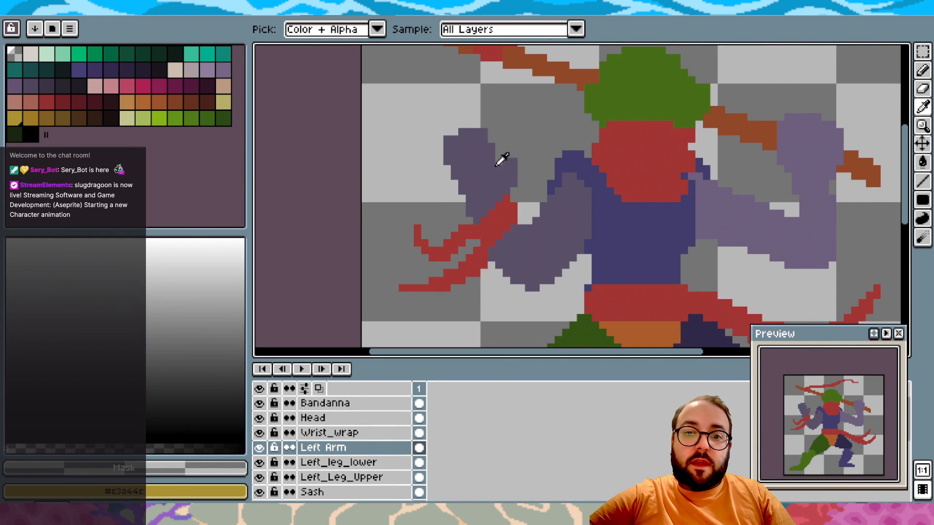
alt+click(501, 156)
click(502, 161)
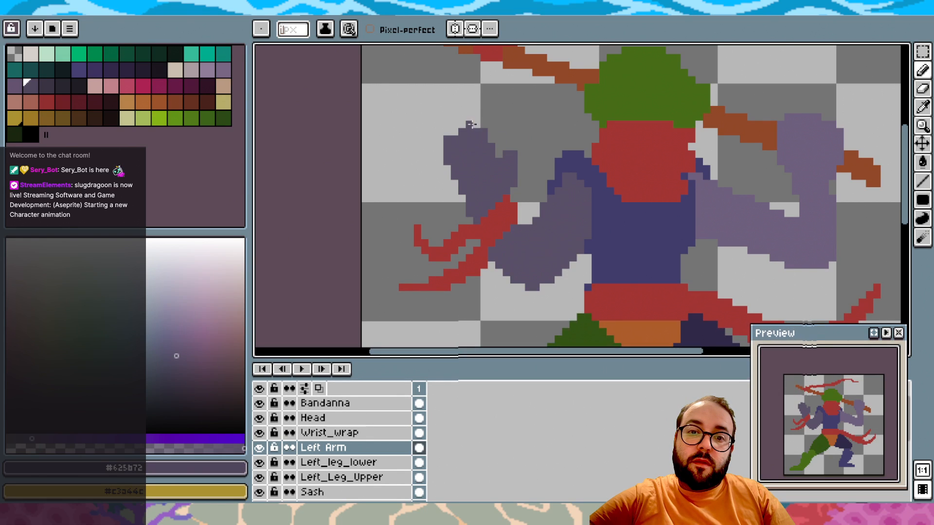
drag(483, 124, 448, 132)
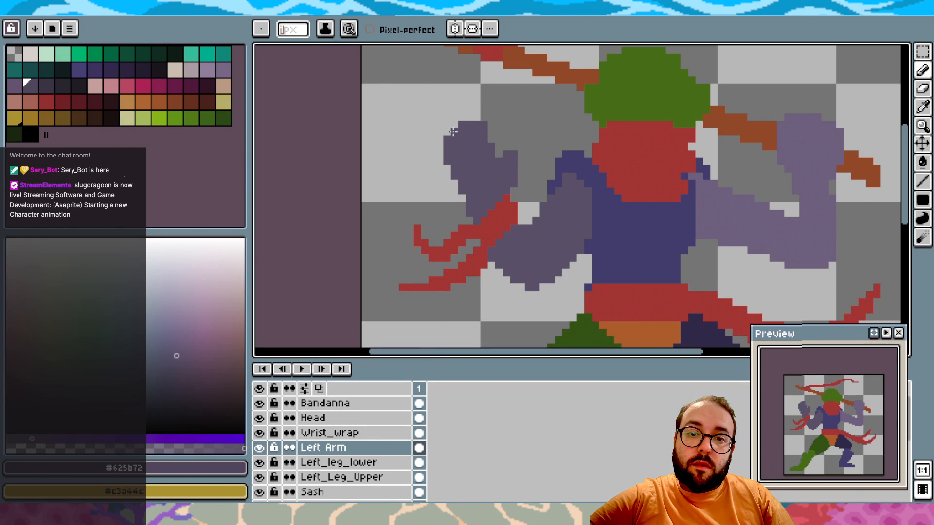
alt+click(485, 109)
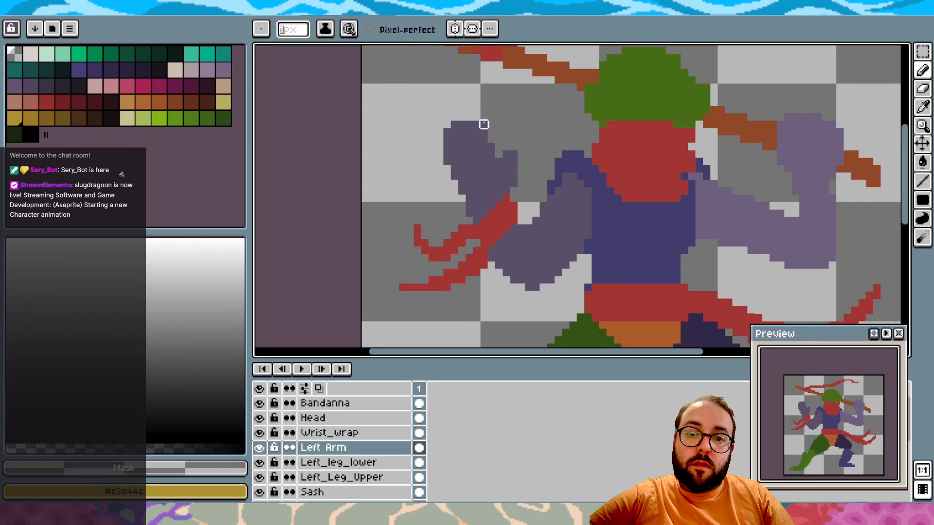
Activate the Right Arm layer and sample the staff-holding arm's purple, #766c87, for the Pencil
scroll(573, 80, down, 4)
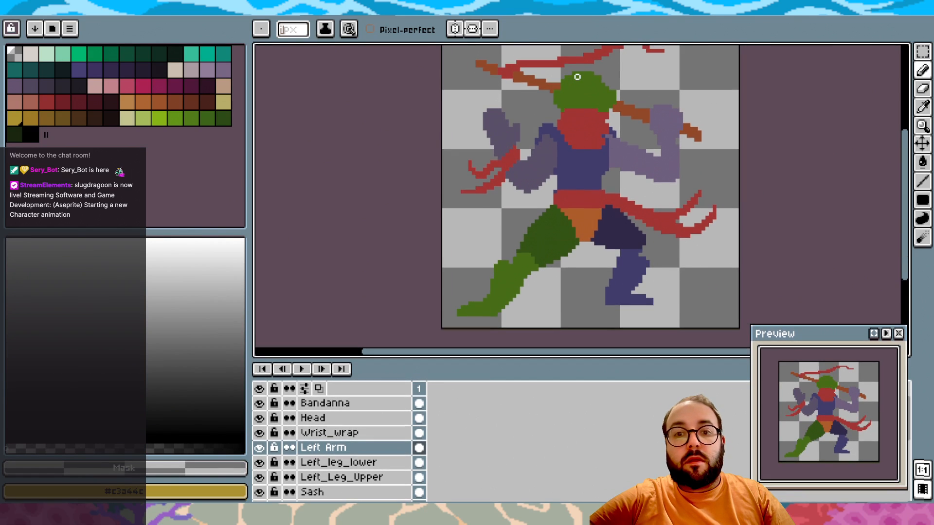
scroll(578, 76, right, 1)
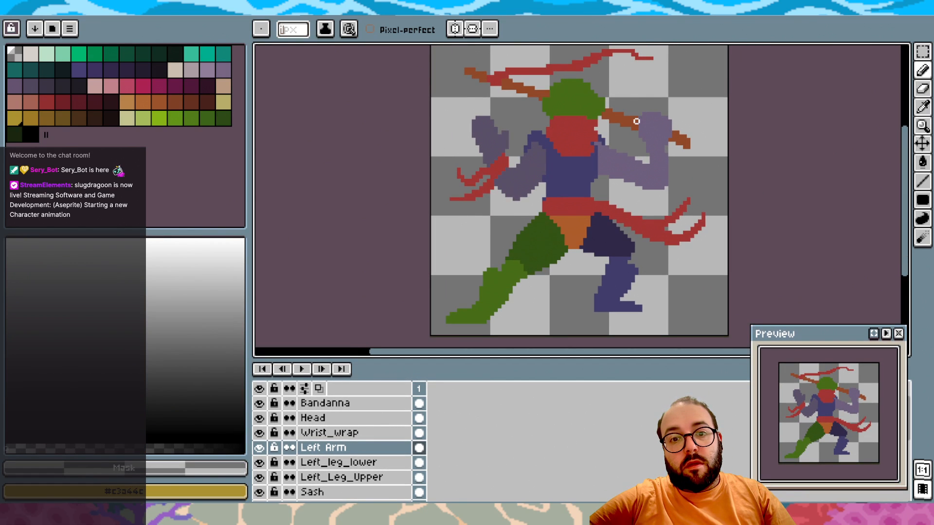
scroll(484, 173, up, 3)
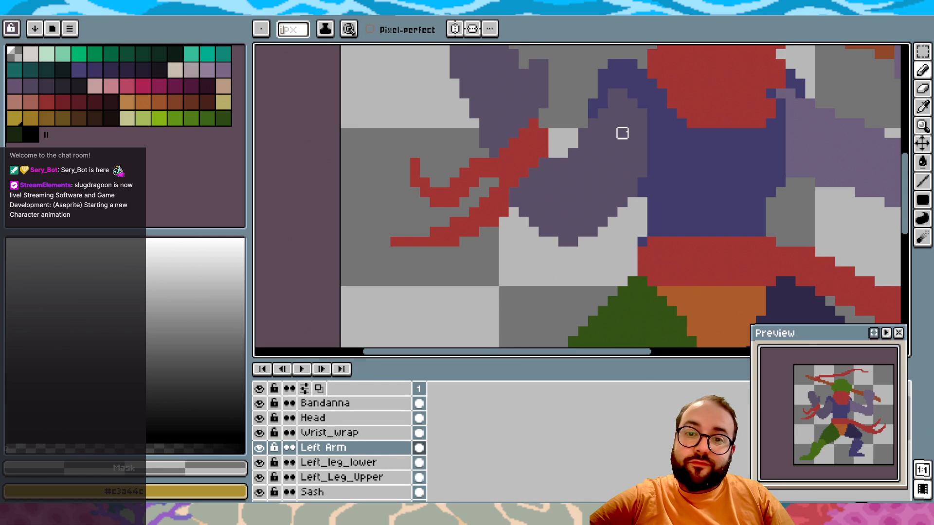
alt+click(602, 124)
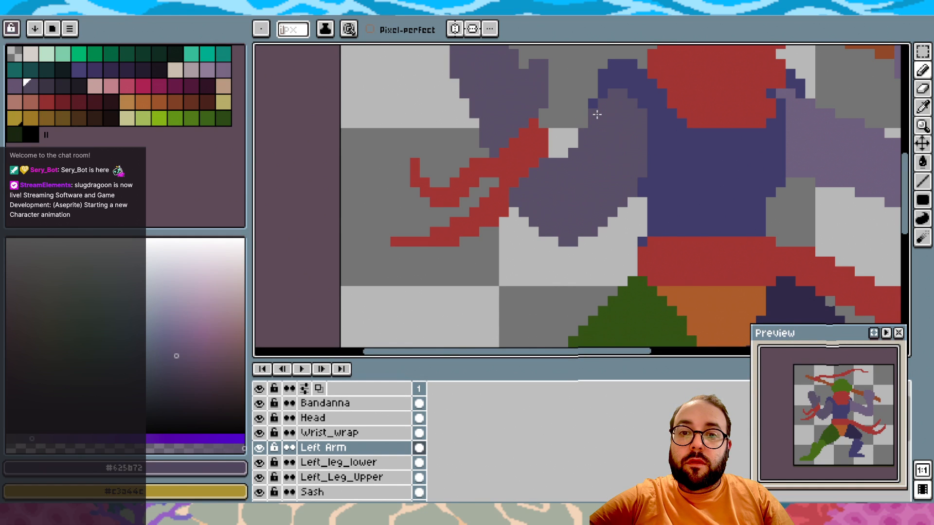
scroll(701, 189, down, 2)
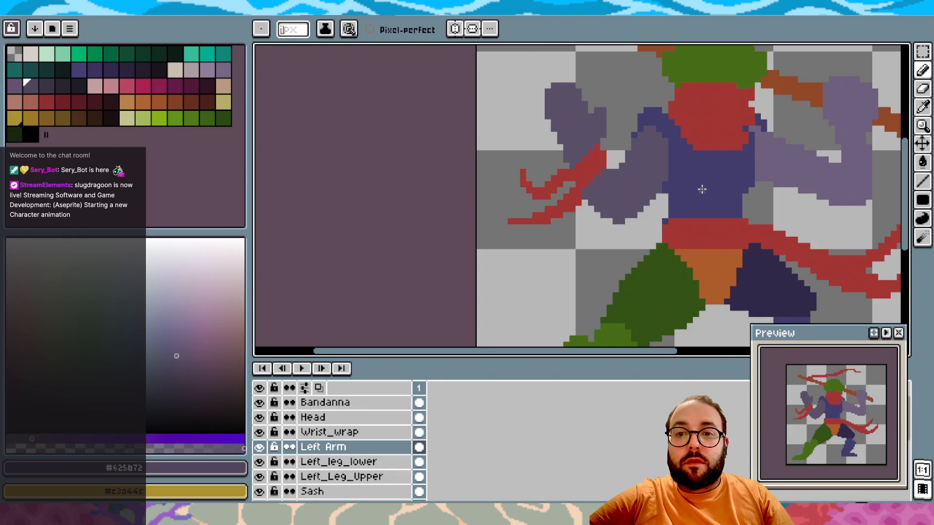
drag(702, 189, 496, 193)
alt+click(590, 173)
scroll(298, 454, down, 5)
click(316, 440)
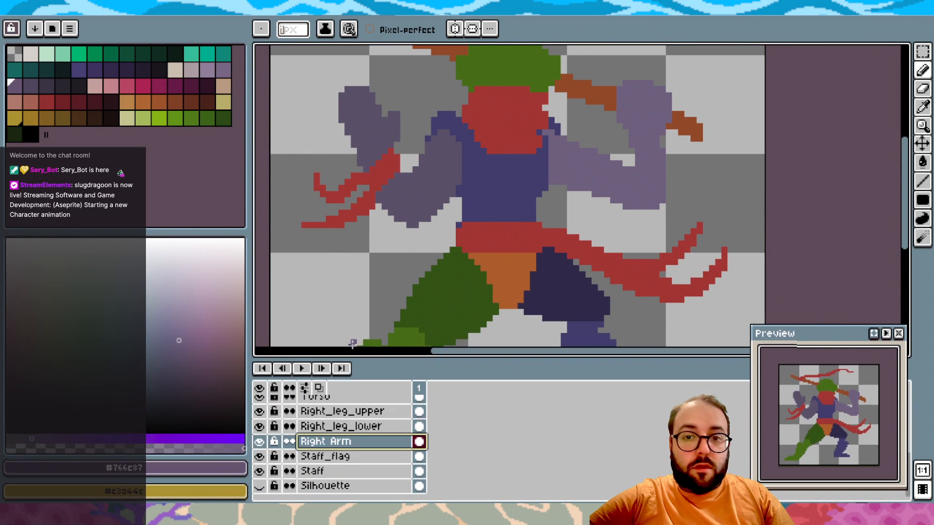
Try adding a #766c87 pixel to the right upper arm's top edge, and undo the pencil edits
scroll(557, 169, up, 1)
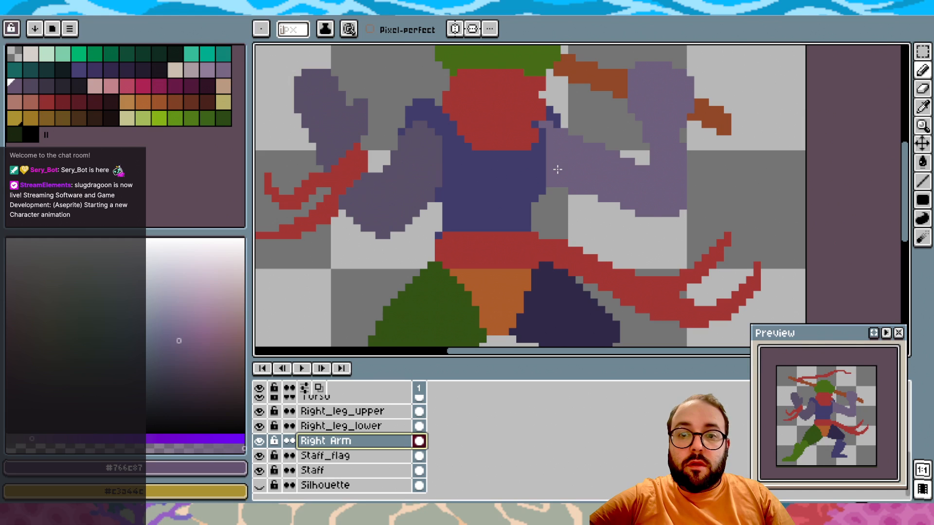
scroll(557, 169, up, 2)
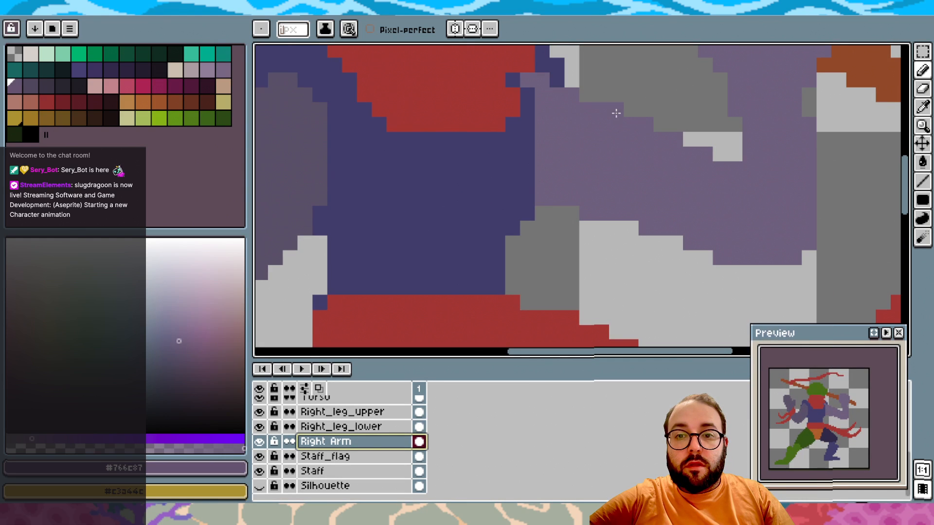
click(611, 104)
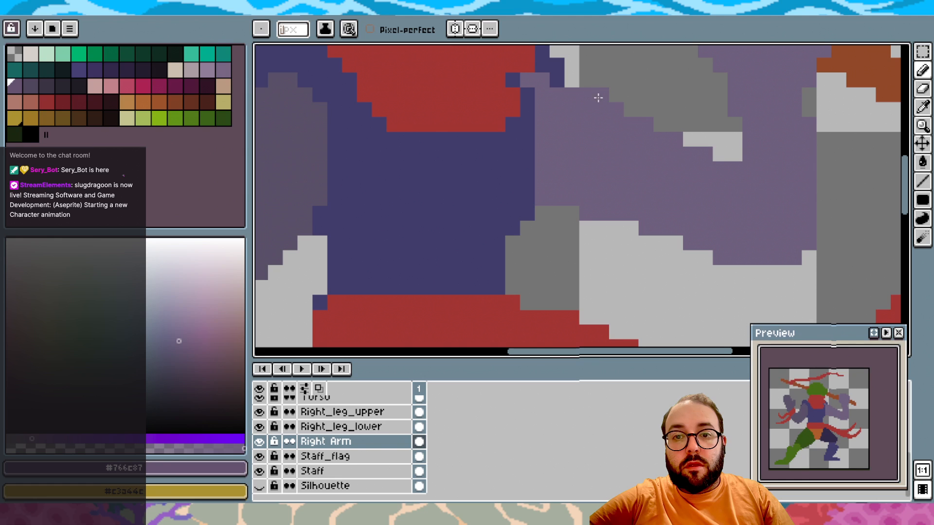
scroll(625, 112, down, 1)
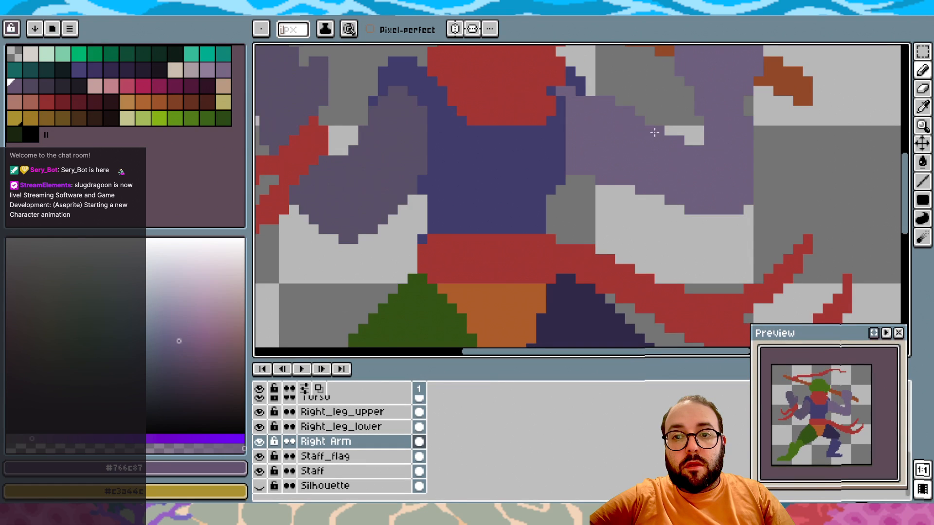
scroll(684, 166, down, 2)
scroll(684, 167, up, 1)
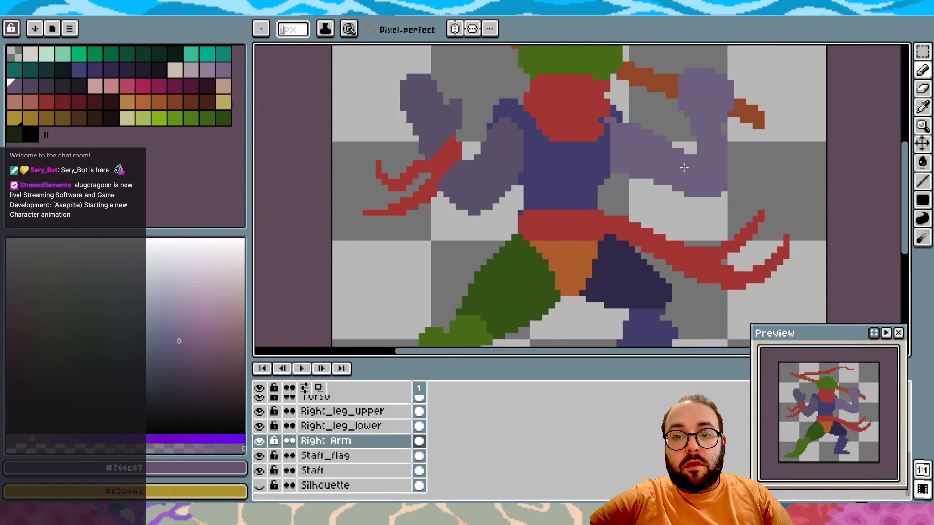
key(ctrl+z)
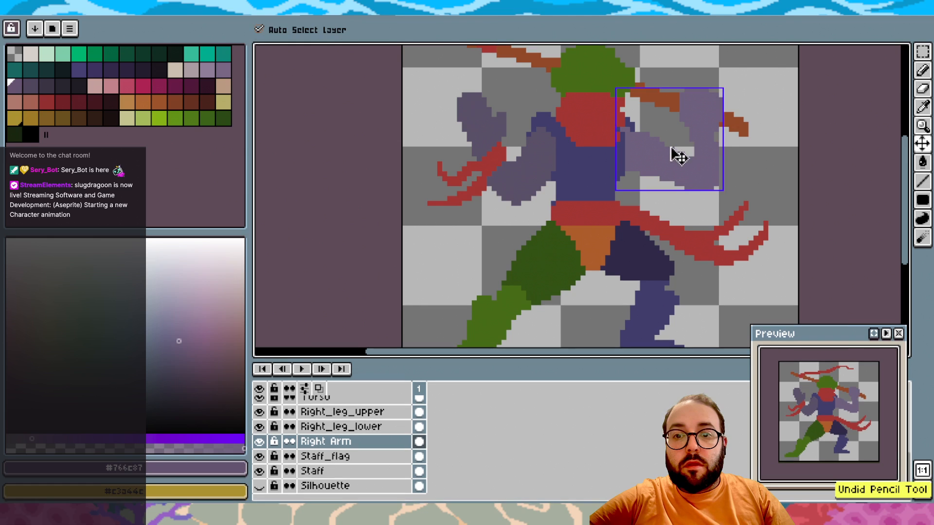
key(z)
key(ctrl+z)
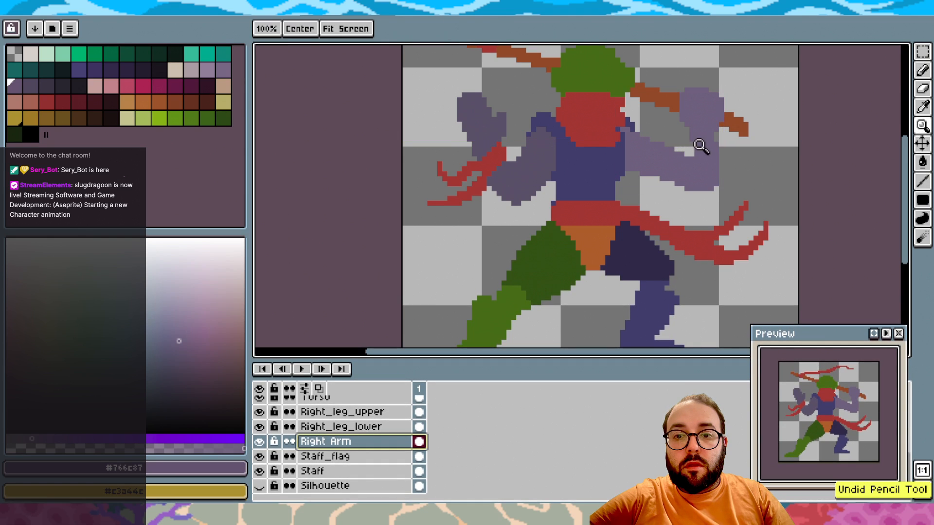
On the Torso layer, try painting the right shoulder's edge with the torso's sampled blue, #454774, and undo the edit
click(675, 152)
click(675, 152)
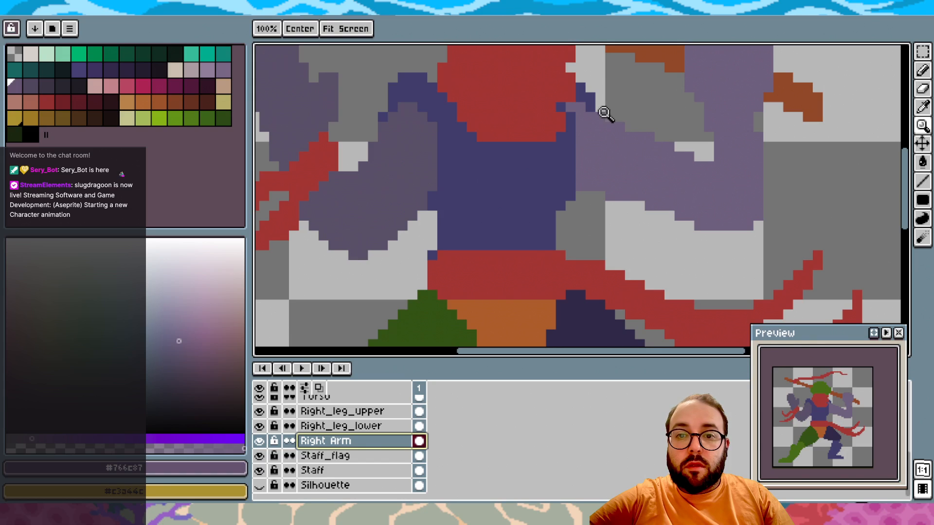
key(b)
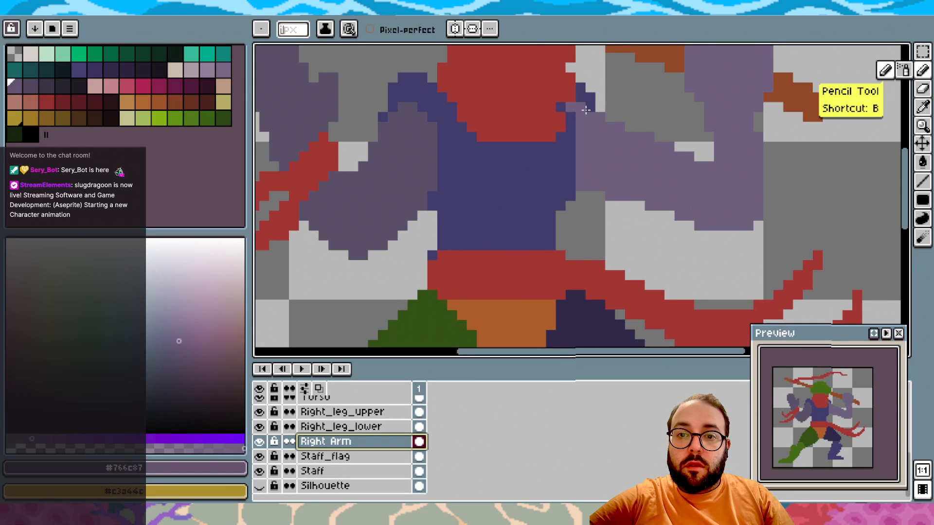
scroll(623, 126, down, 2)
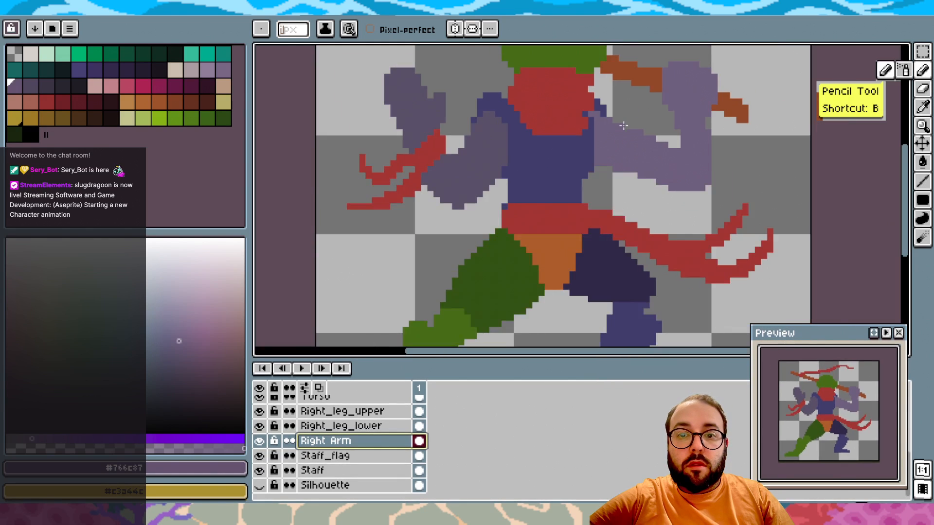
key(alt)
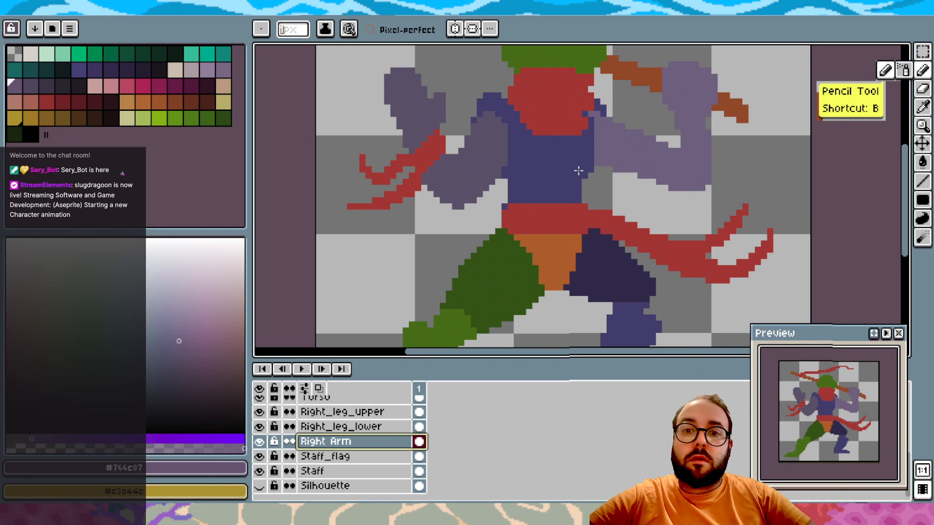
scroll(578, 170, down, 1)
scroll(589, 169, up, 3)
drag(592, 169, 586, 224)
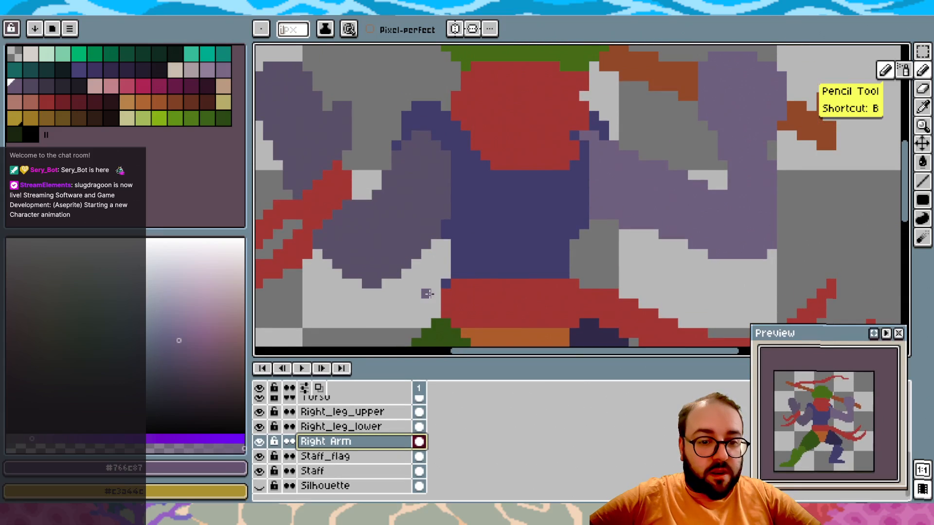
scroll(348, 443, up, 3)
scroll(338, 482, down, 1)
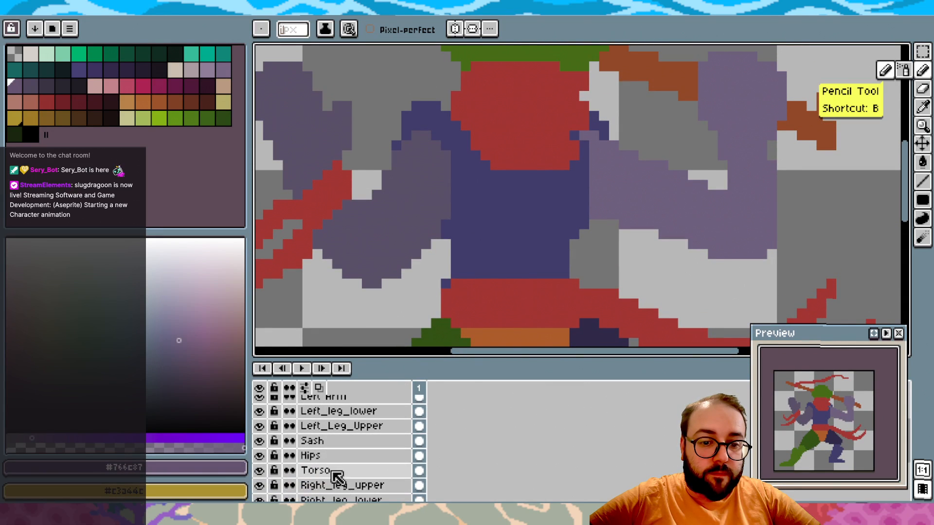
click(337, 478)
alt+click(589, 134)
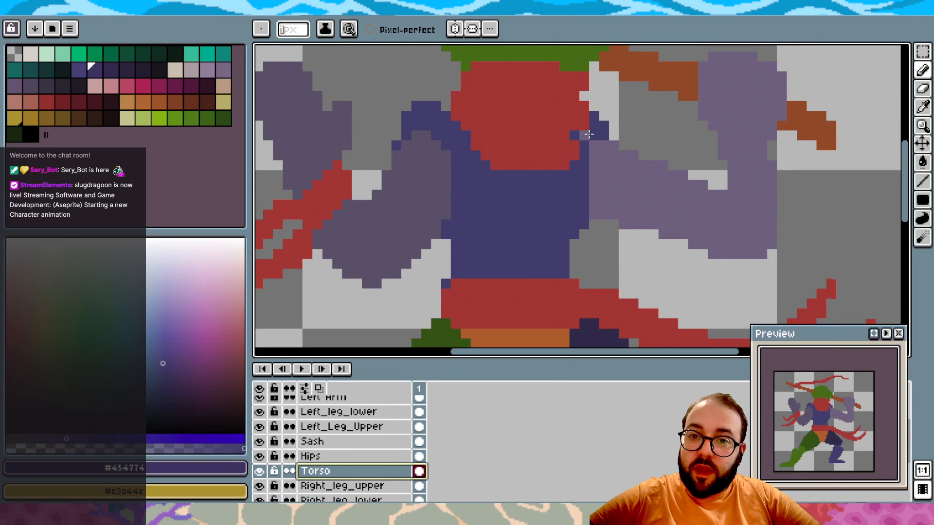
scroll(586, 133, down, 1)
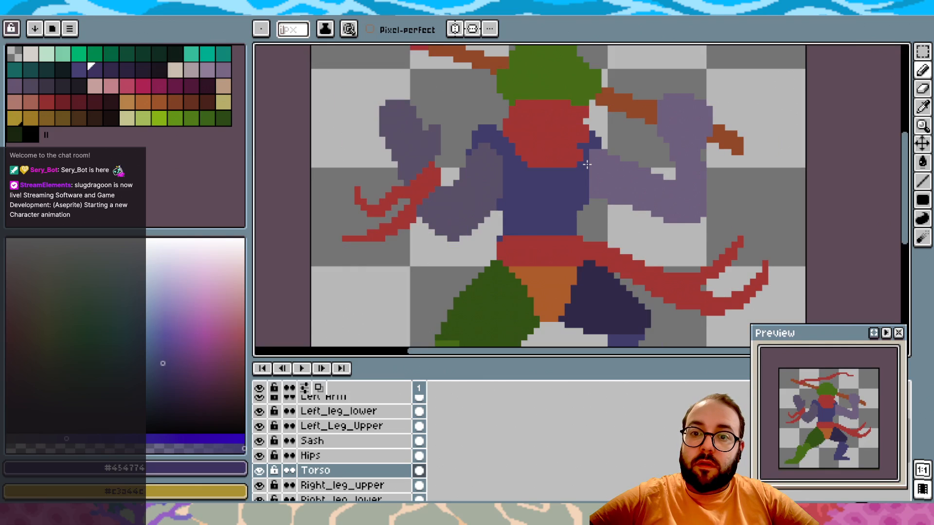
key(ctrl+z)
key(ctrl+y)
scroll(641, 144, up, 2)
scroll(640, 144, down, 2)
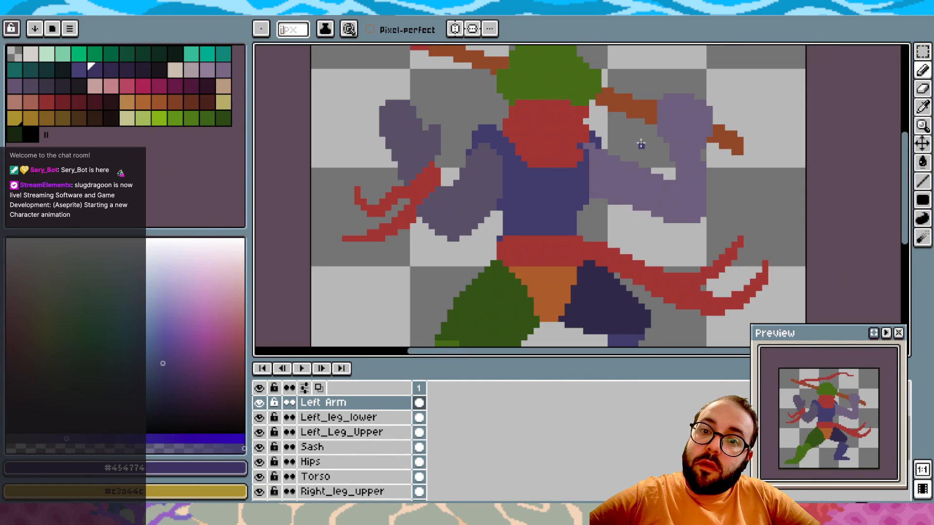
On the Right Arm layer, select the staff-holding hand with the Rectangular Marquee and move it down one pixel
scroll(367, 457, down, 3)
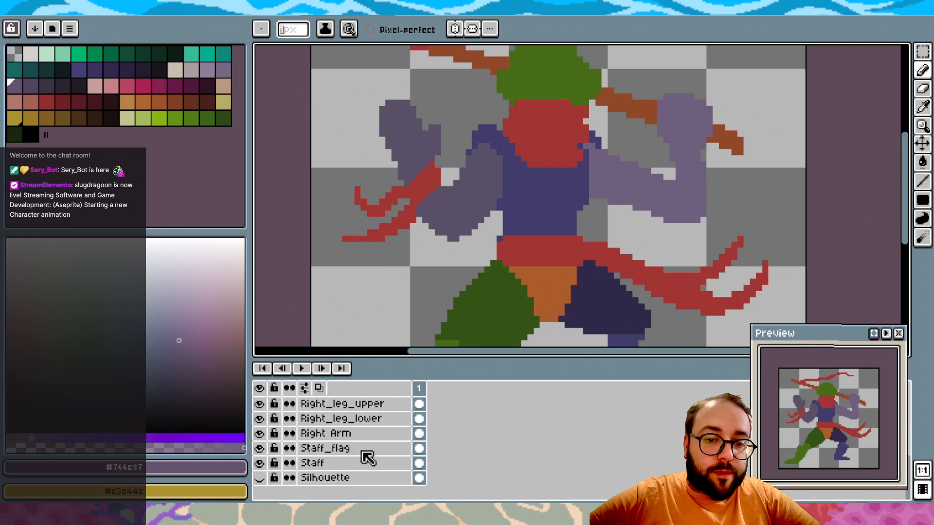
click(343, 434)
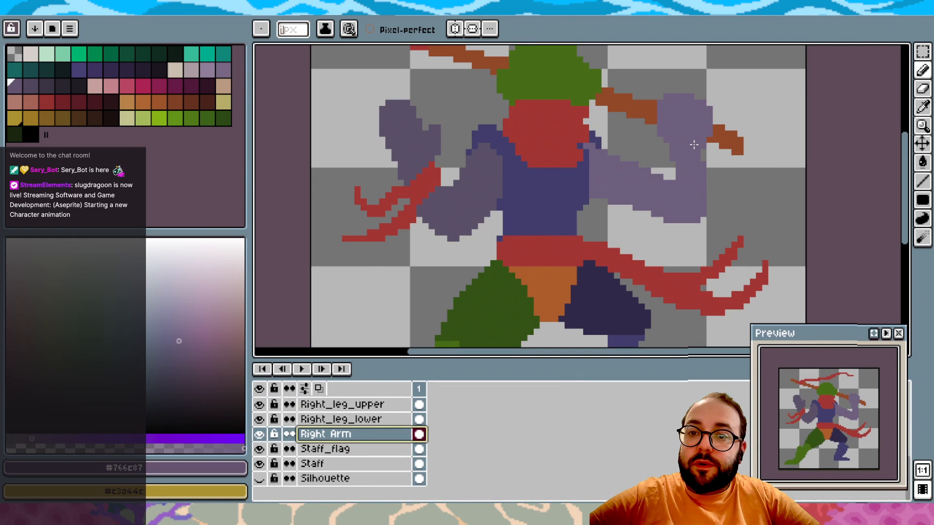
scroll(695, 146, up, 1)
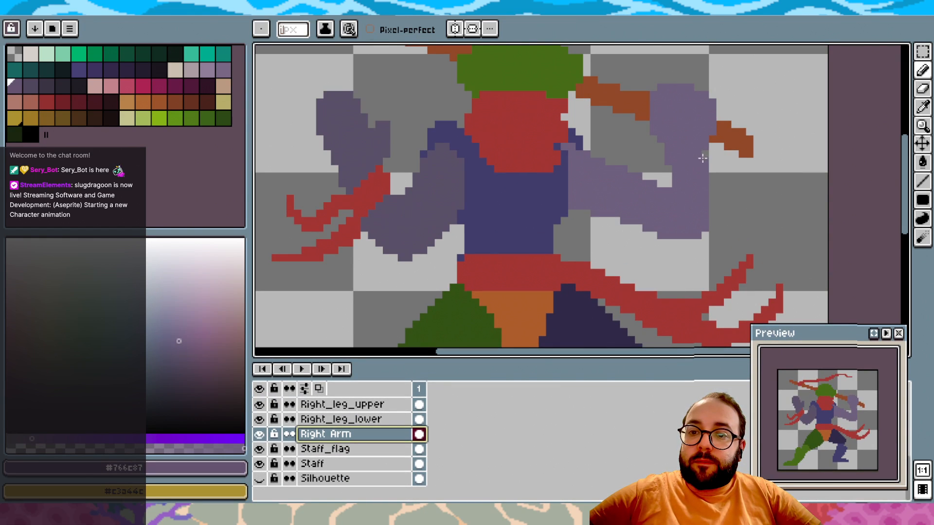
click(923, 51)
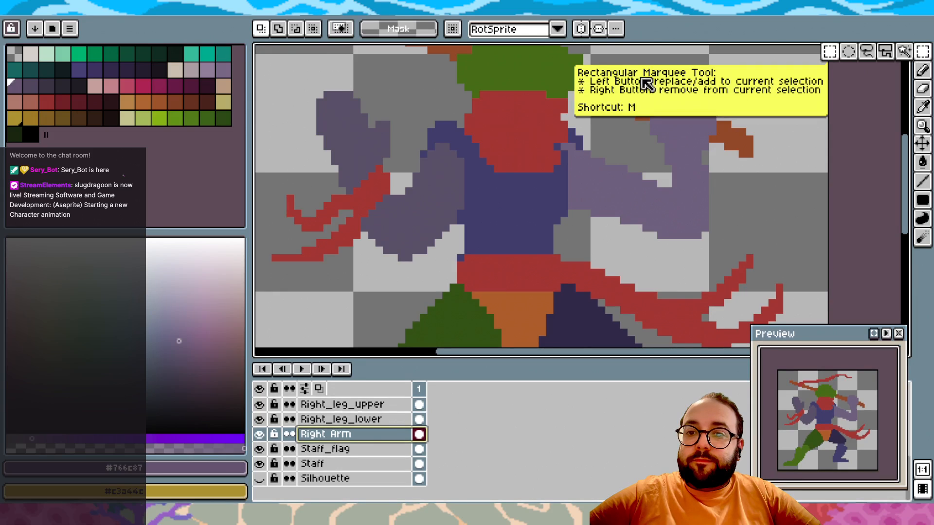
drag(742, 64, 650, 166)
drag(684, 128, 686, 134)
click(792, 189)
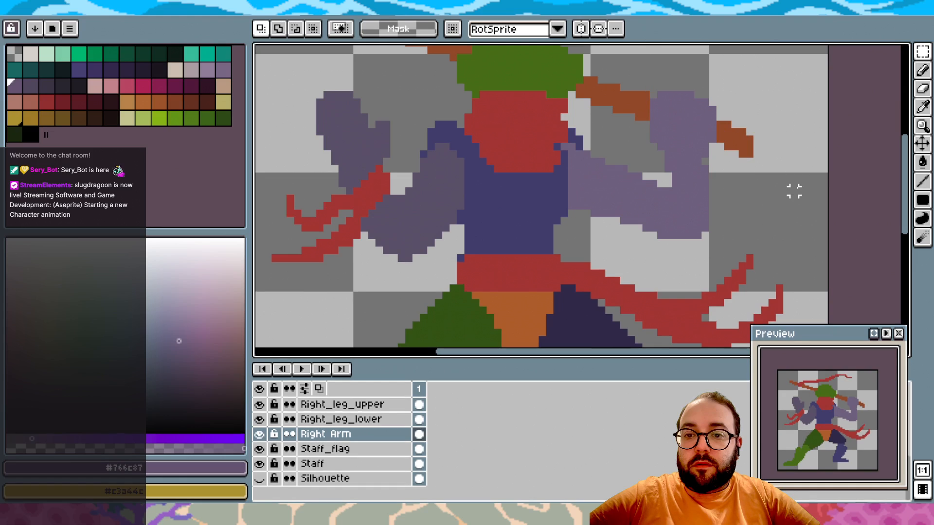
scroll(795, 189, down, 1)
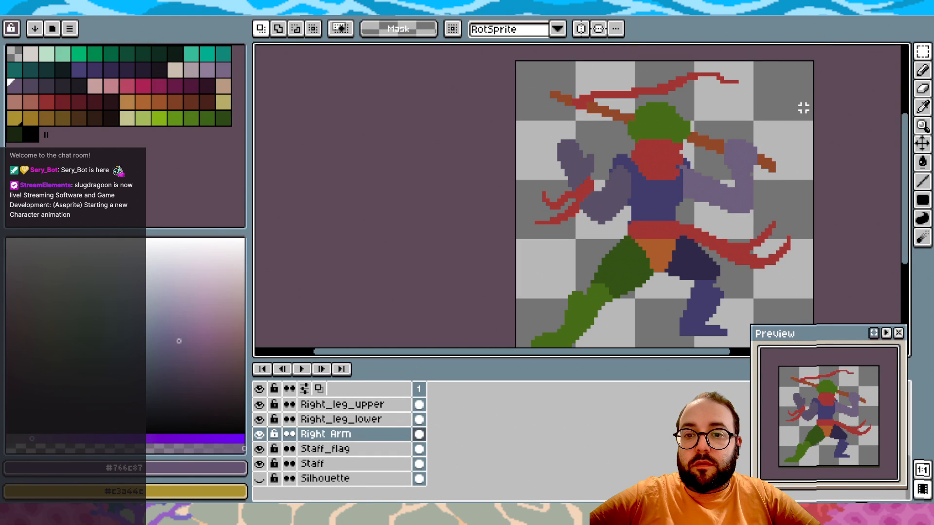
Select the inner part of the staff-holding hand and wrist and move it one pixel outward, away from the head
scroll(810, 101, up, 1)
key(alt)
drag(786, 123, 722, 194)
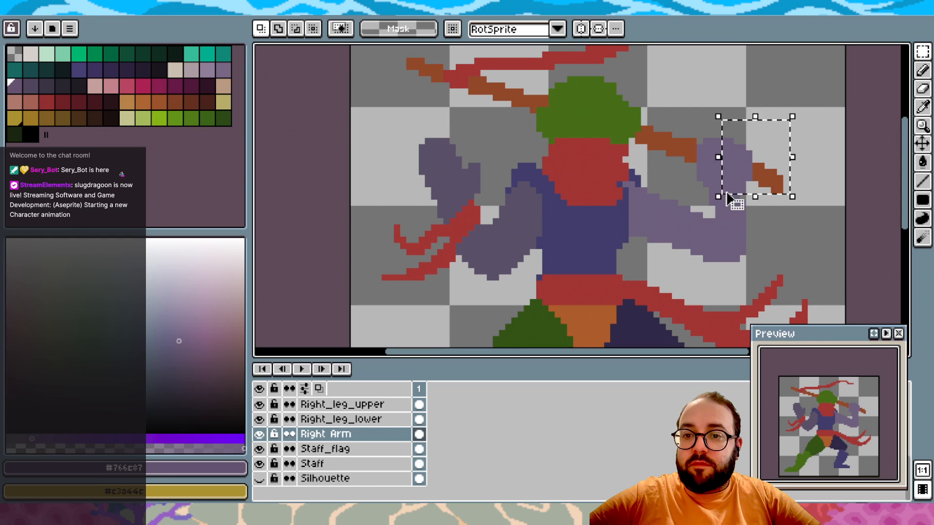
click(773, 62)
drag(681, 128, 718, 191)
click(730, 92)
drag(687, 134, 724, 194)
key(ctrl+z)
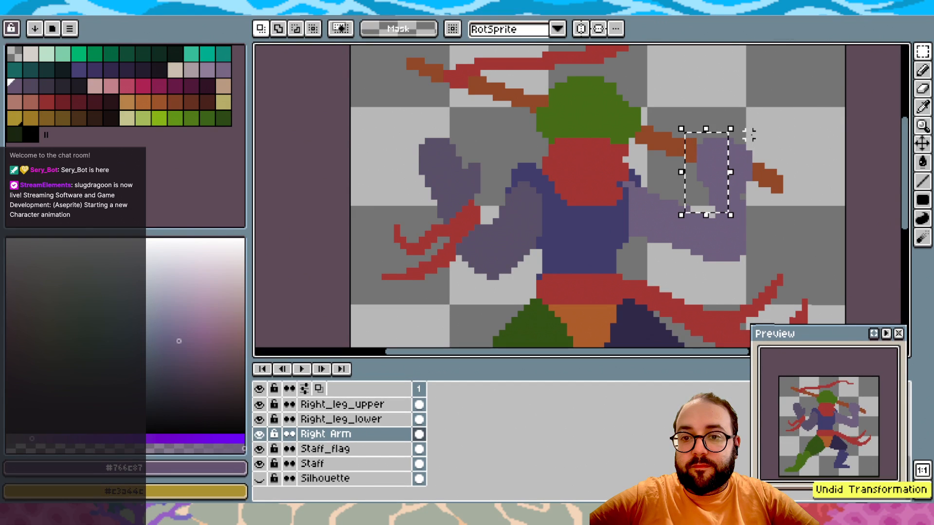
drag(704, 165, 711, 185)
drag(708, 171, 715, 169)
click(804, 102)
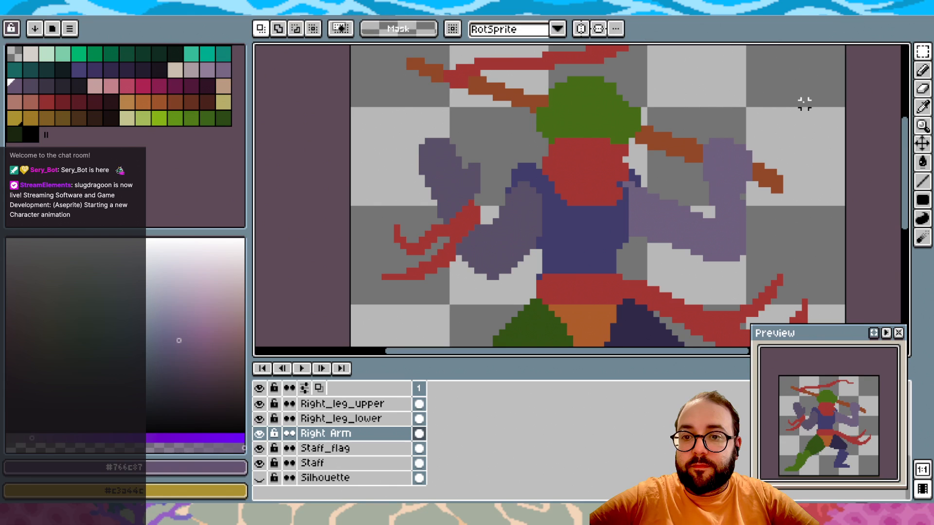
Select small pixel blocks at the staff-holding hand's heel and outer wrist, and nudge the 3 × 3 wrist block to adjust the edge
drag(762, 191, 742, 166)
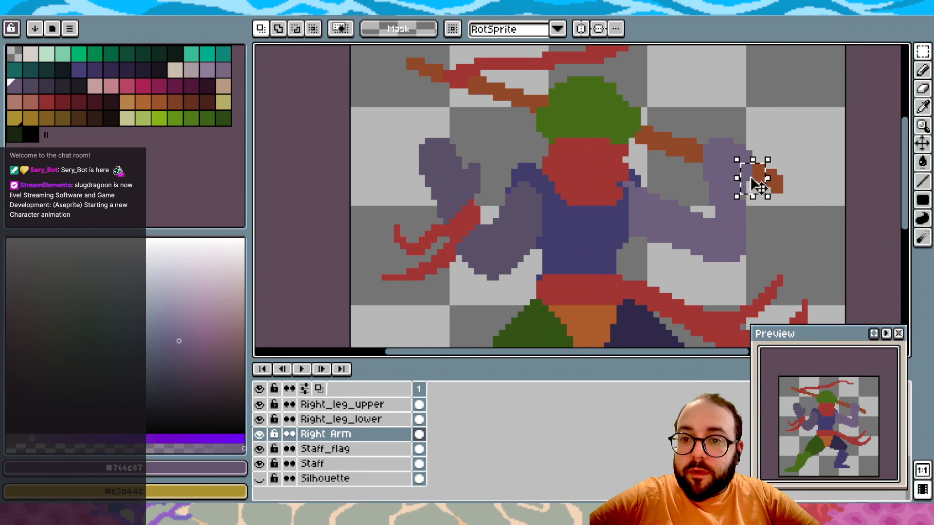
click(759, 184)
click(809, 121)
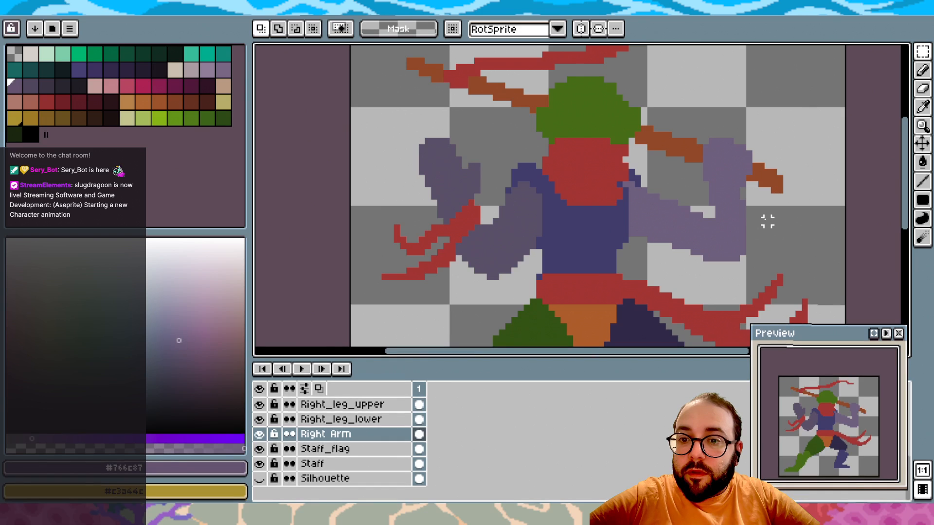
key(alt)
mouse_move(754, 197)
mouse_down()
mouse_move(742, 209)
mouse_move(751, 215)
mouse_up()
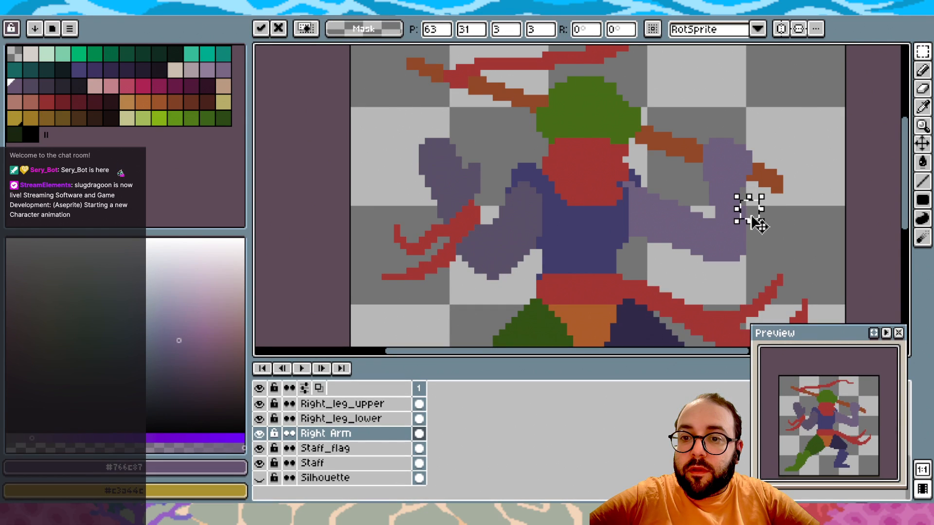
click(786, 214)
key(alt)
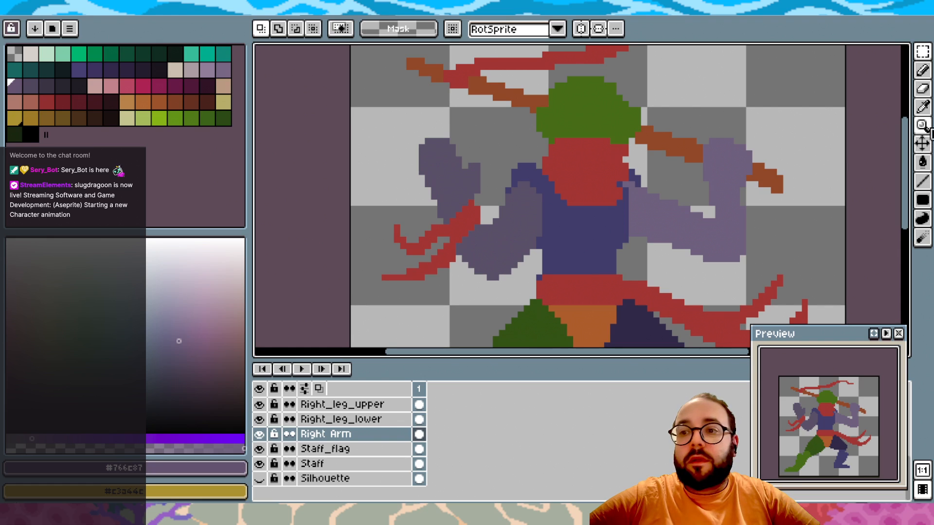
Pencil extra #766c87 pixels along the outer edge of the staff arm's elbow
click(922, 70)
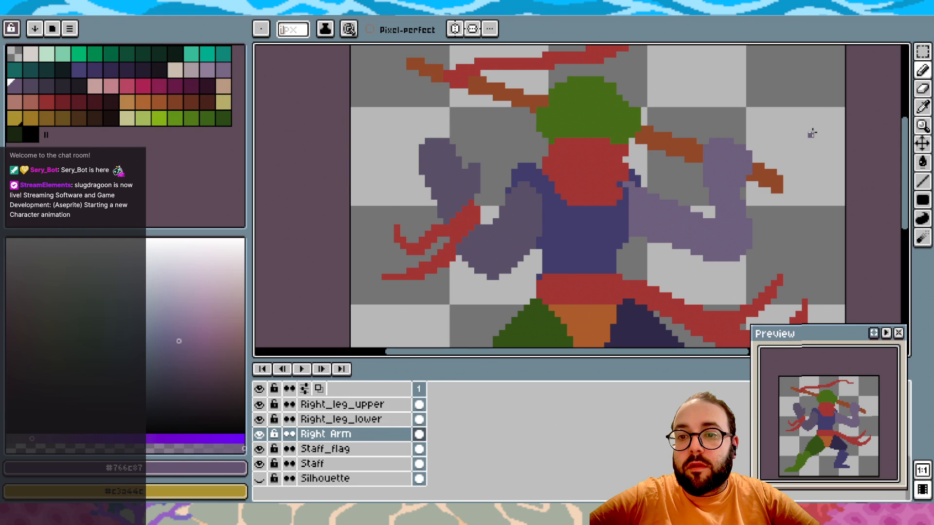
scroll(813, 131, down, 3)
scroll(795, 137, up, 2)
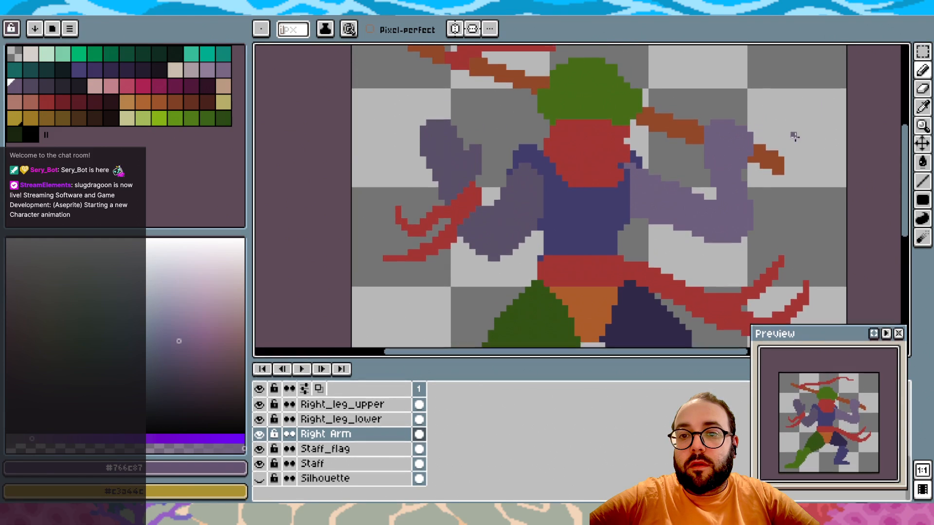
scroll(794, 138, down, 1)
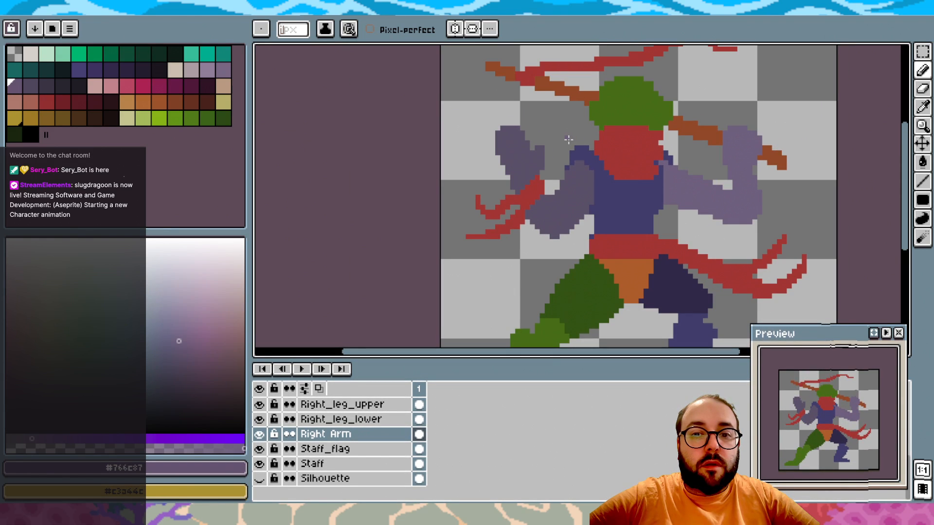
Examine the arms, shoulders and overall pose of the monk, both close up and as a whole figure
scroll(568, 139, up, 1)
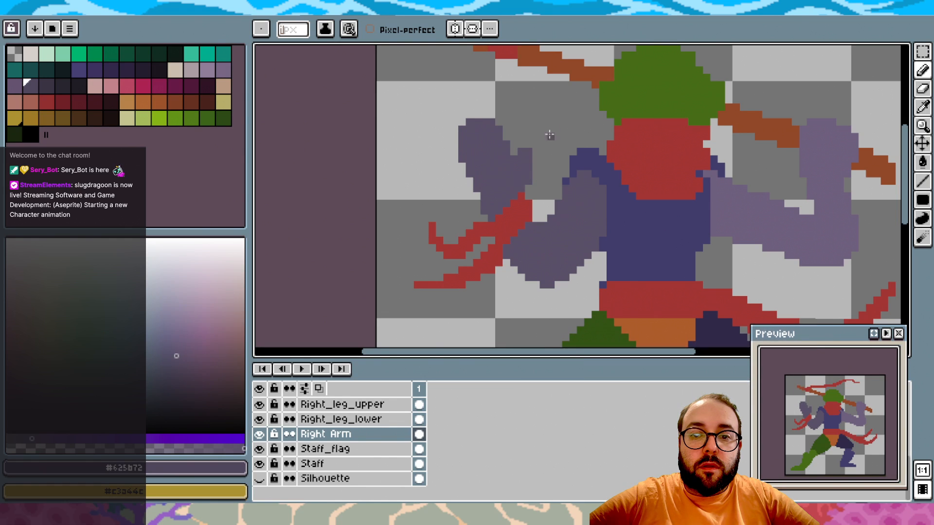
scroll(574, 112, down, 1)
scroll(575, 113, down, 1)
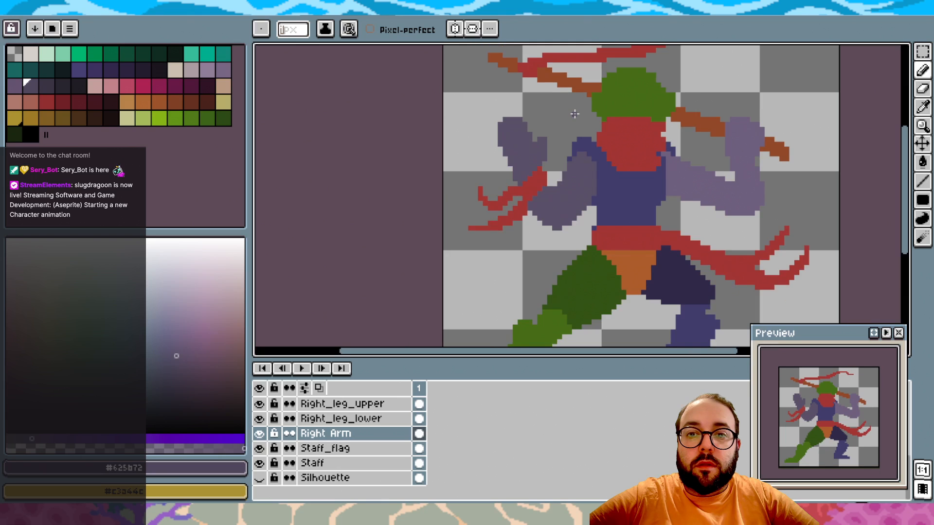
scroll(569, 116, right, 3)
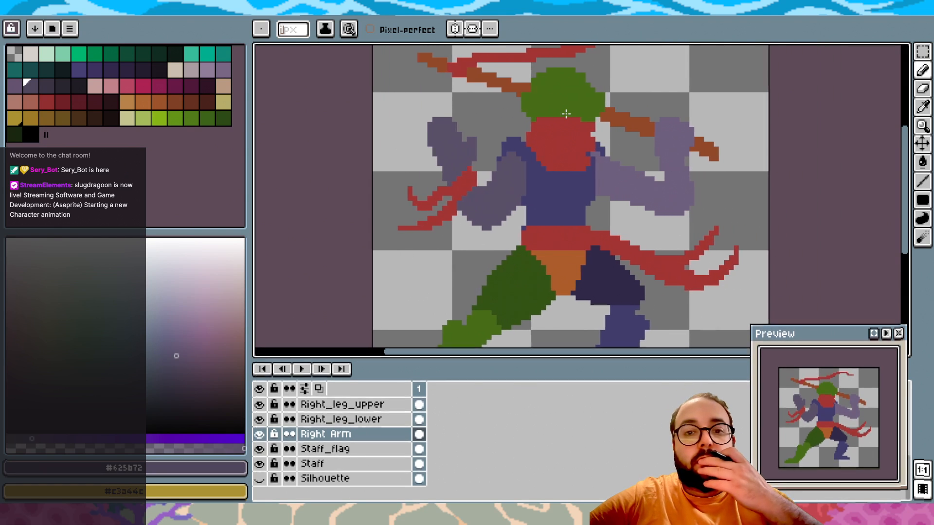
scroll(563, 118, up, 1)
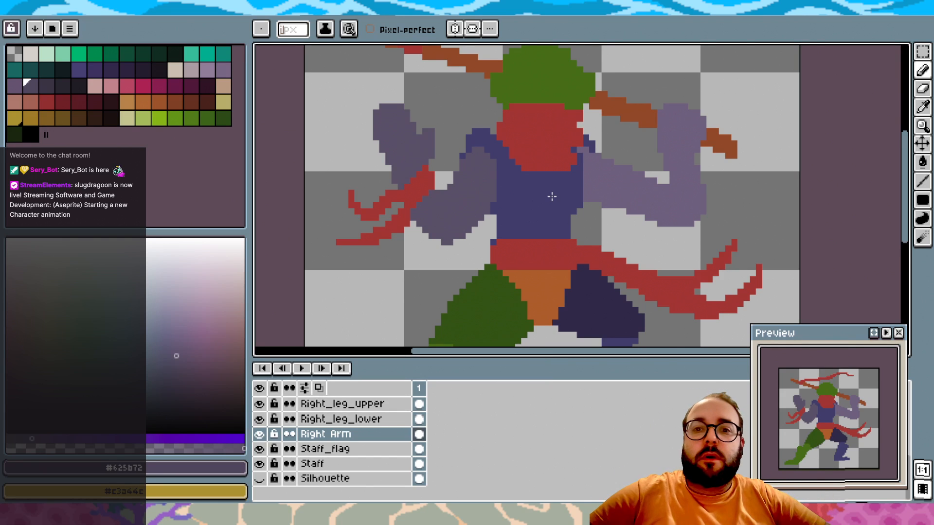
scroll(550, 196, down, 2)
scroll(508, 198, down, 1)
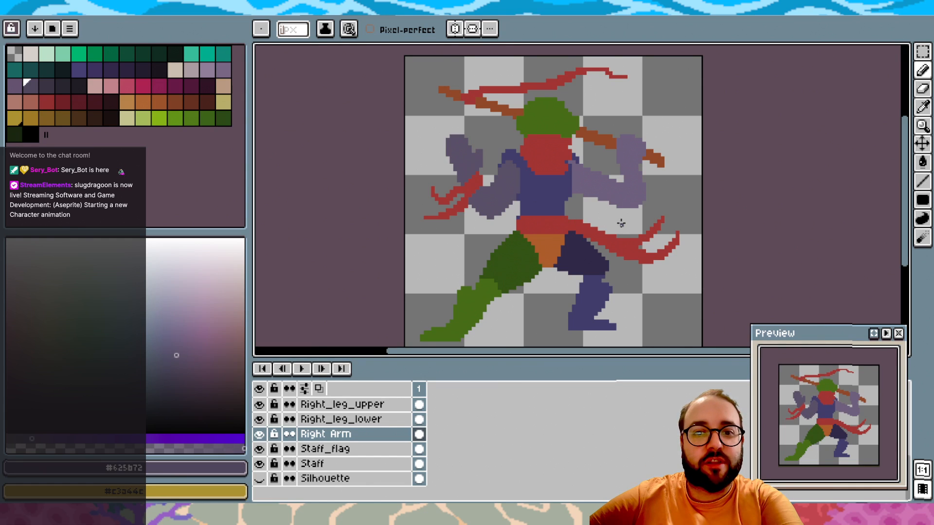
scroll(620, 219, down, 2)
scroll(621, 223, down, 1)
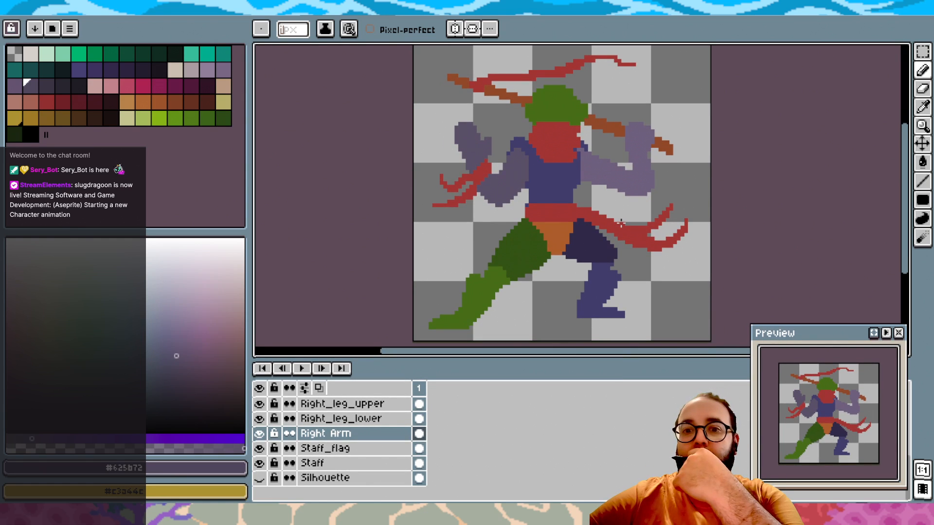
scroll(614, 123, up, 2)
scroll(616, 115, down, 1)
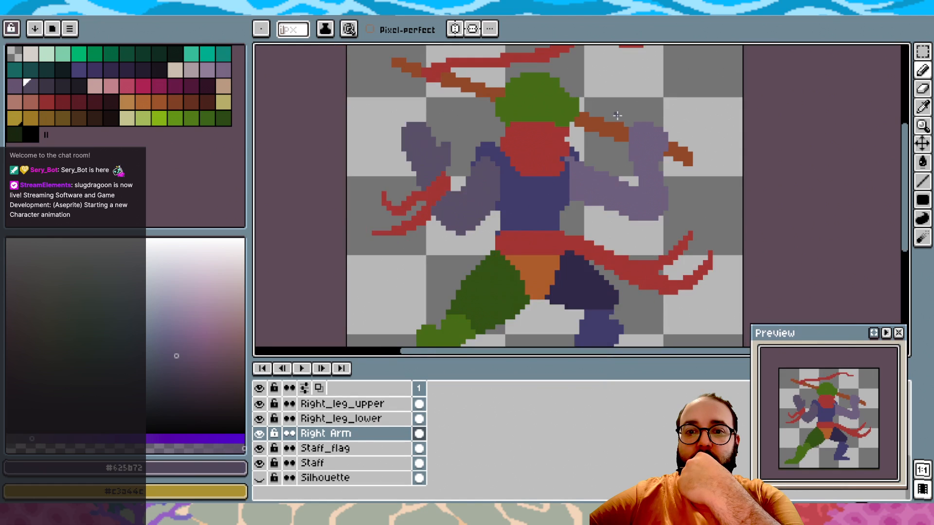
On the Torso layer, sample the torso's blue, #454774, and pencil a strip down the right shoulder where the staff arm joins
scroll(389, 427, up, 1)
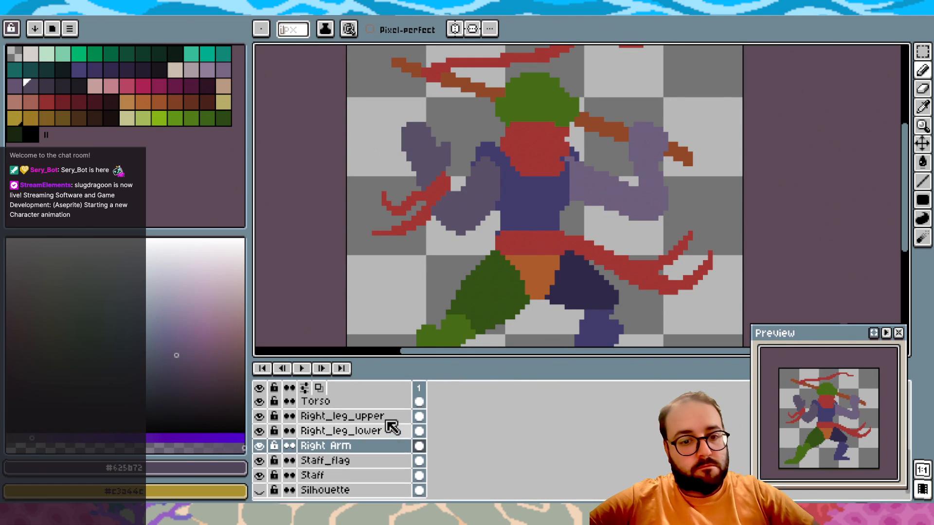
click(383, 406)
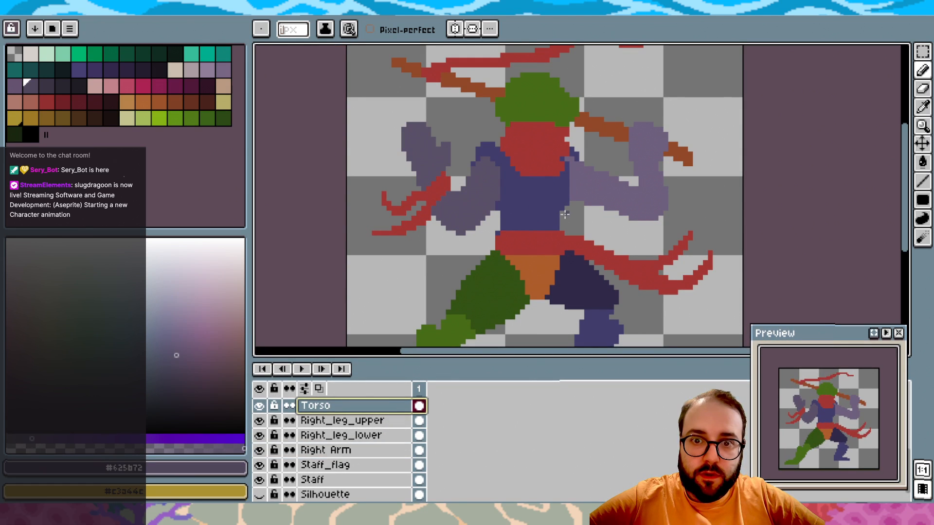
scroll(568, 195, up, 1)
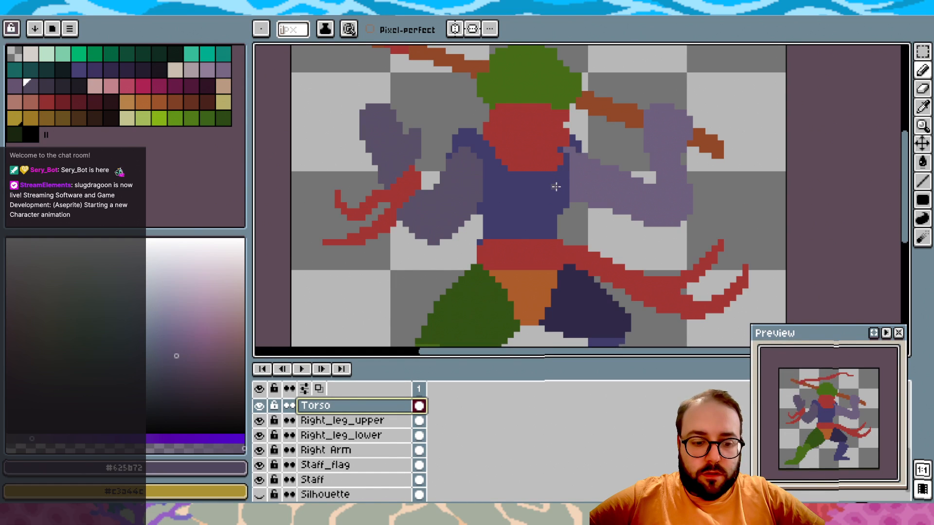
alt+click(572, 155)
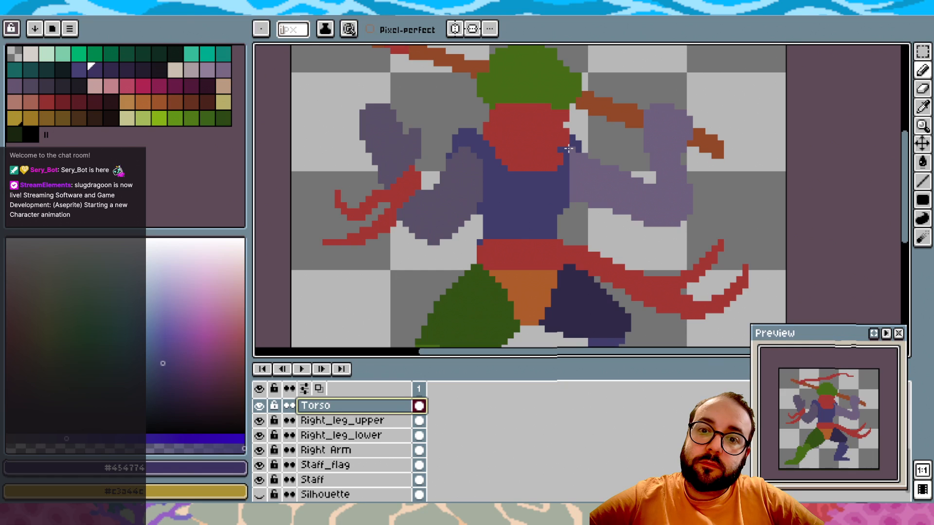
drag(573, 151, 570, 176)
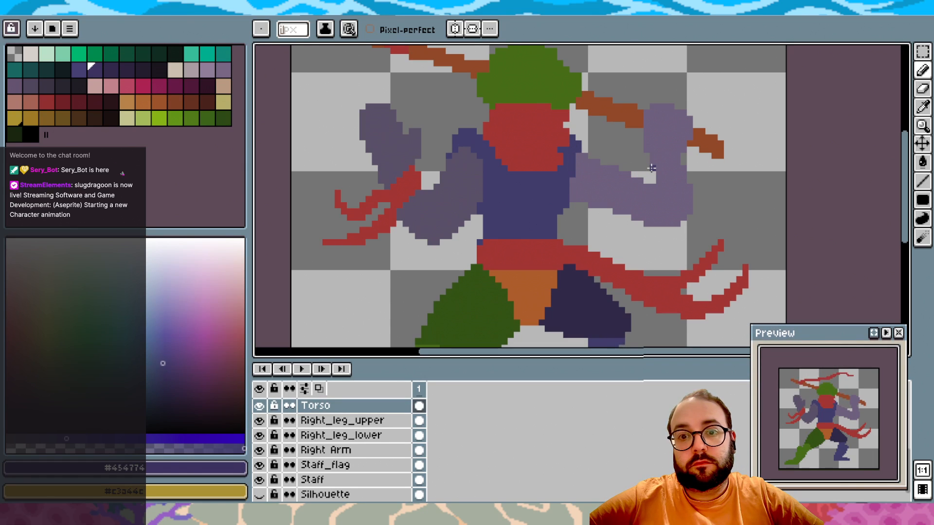
scroll(632, 171, down, 1)
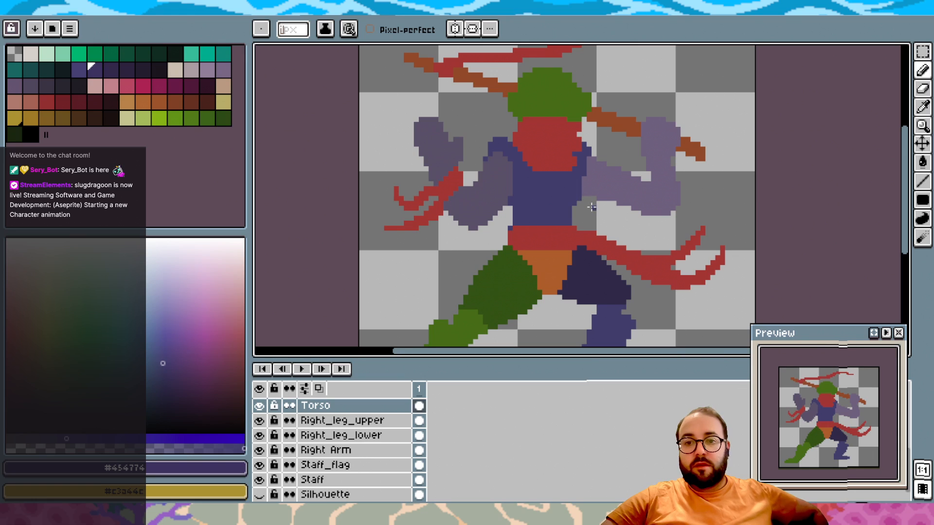
scroll(614, 202, down, 3)
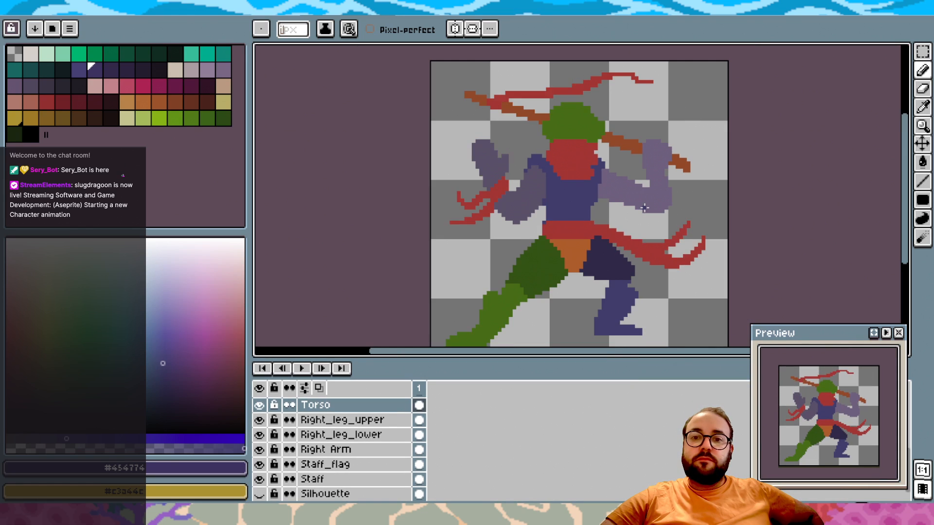
scroll(644, 207, up, 2)
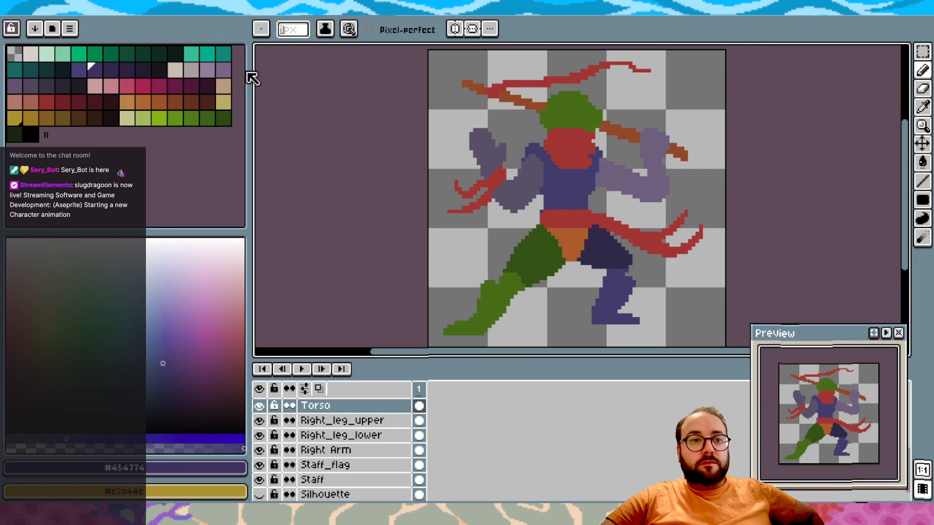